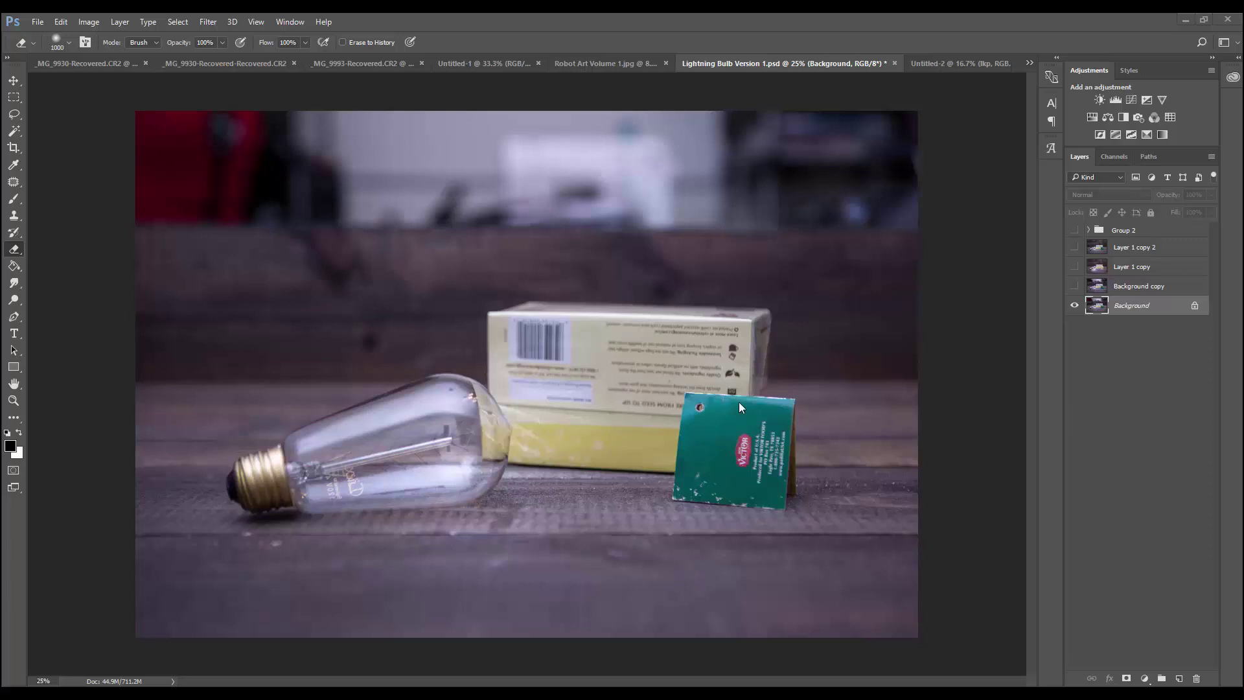
Show and select the Background copy layer, and set the Patch tool to Normal mode.
click(1123, 287)
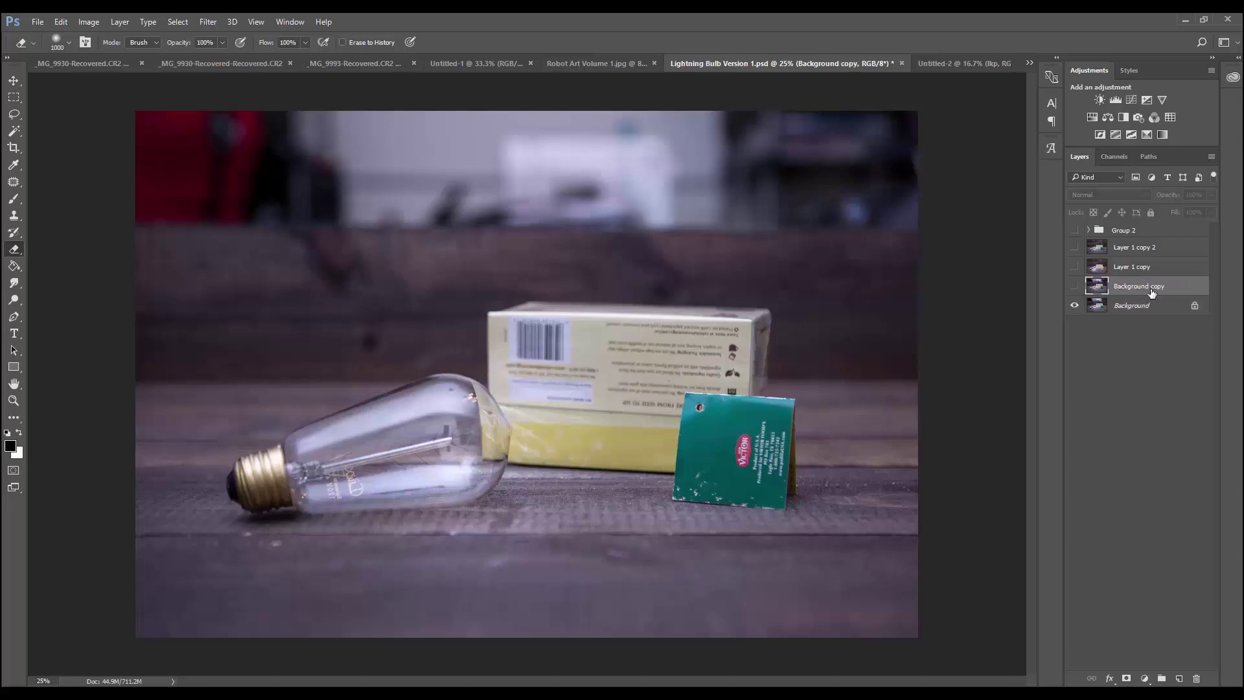
click(1074, 286)
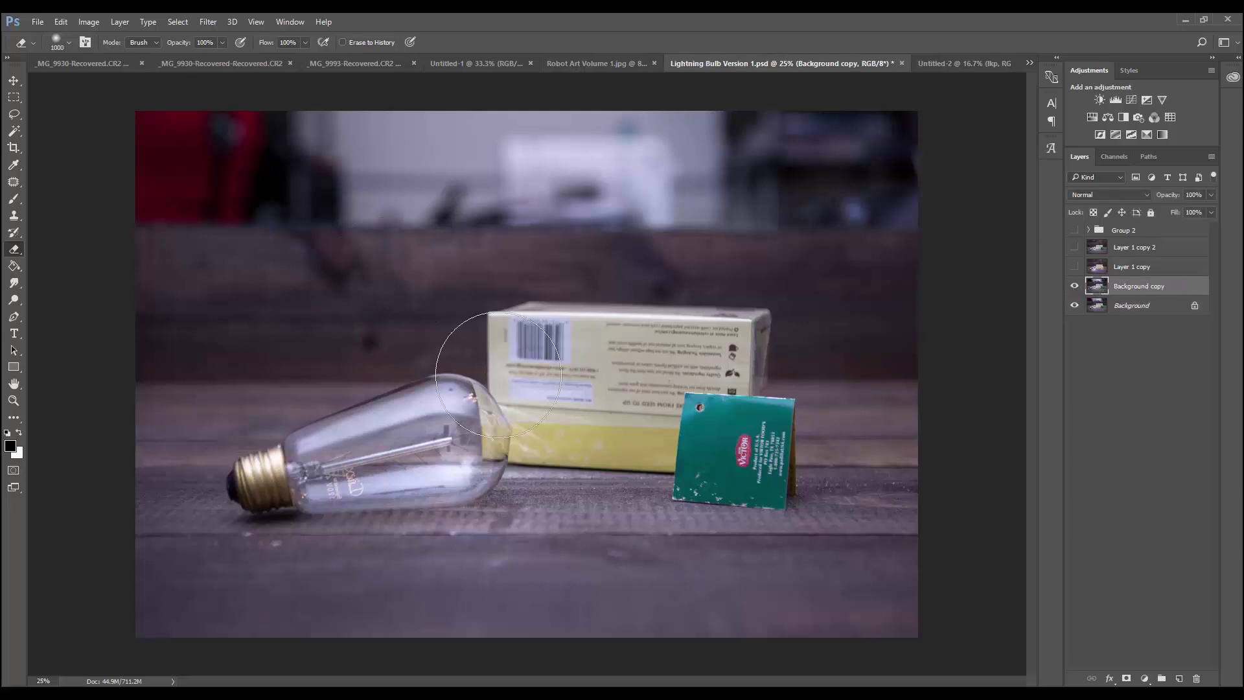
click(15, 185)
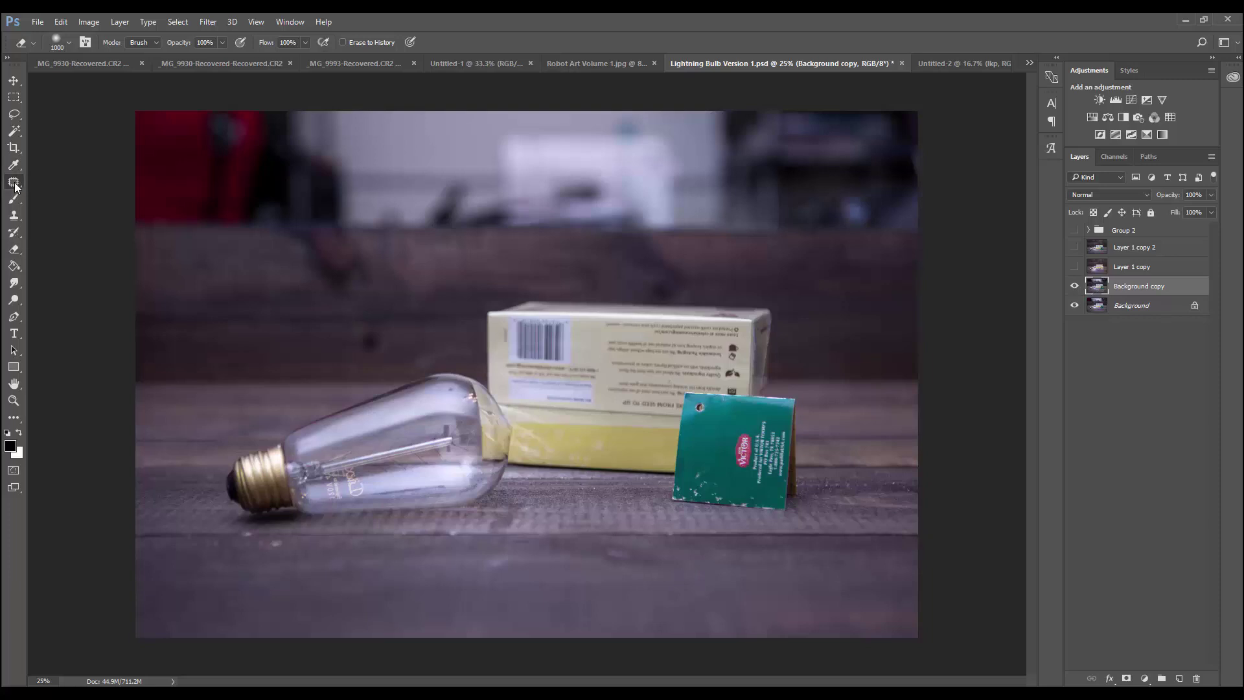
click(13, 217)
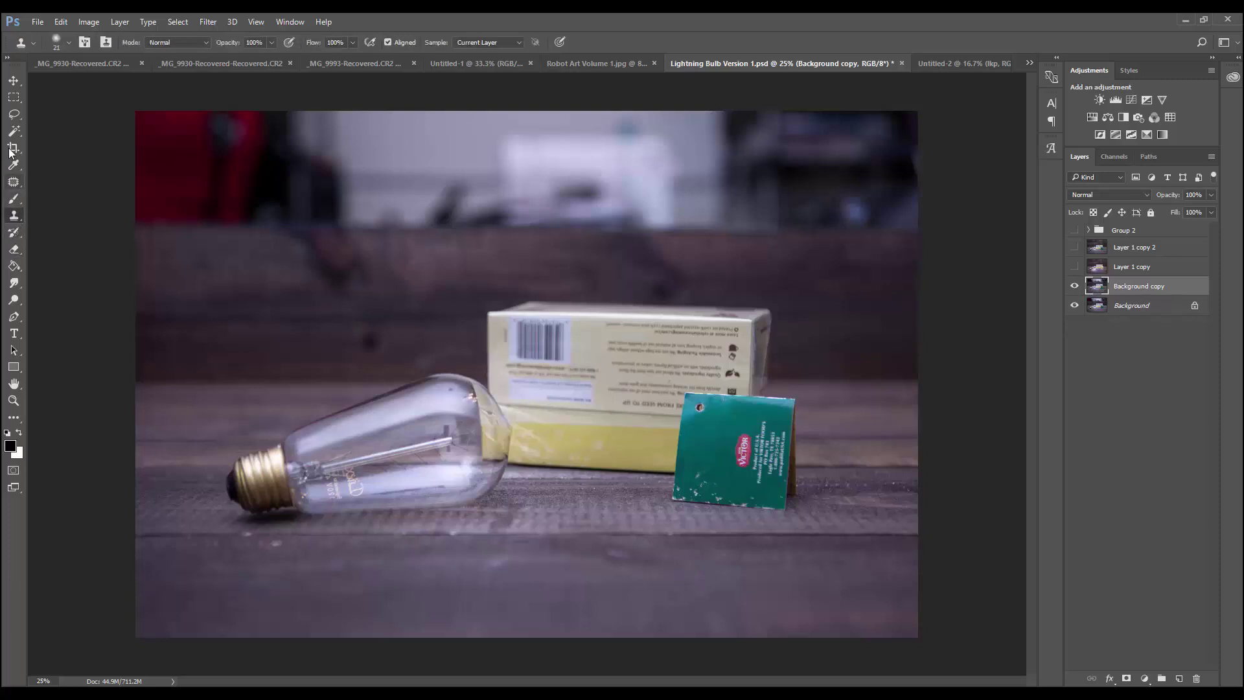
click(15, 185)
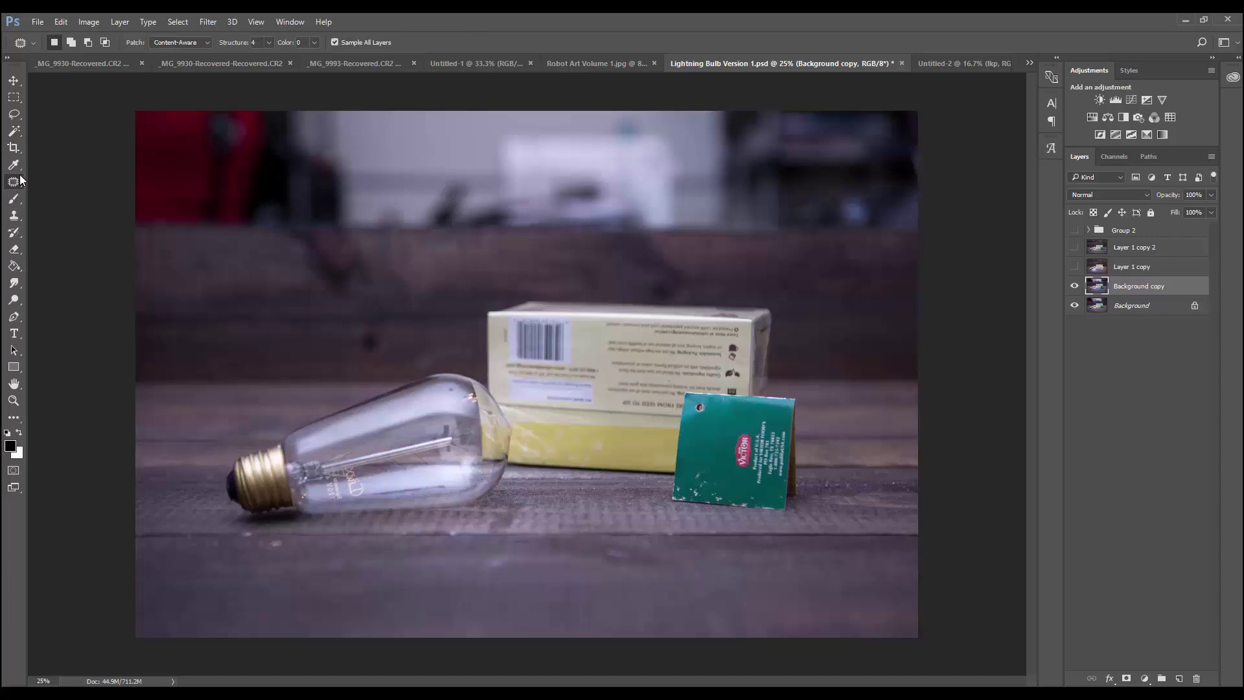
click(201, 43)
click(177, 54)
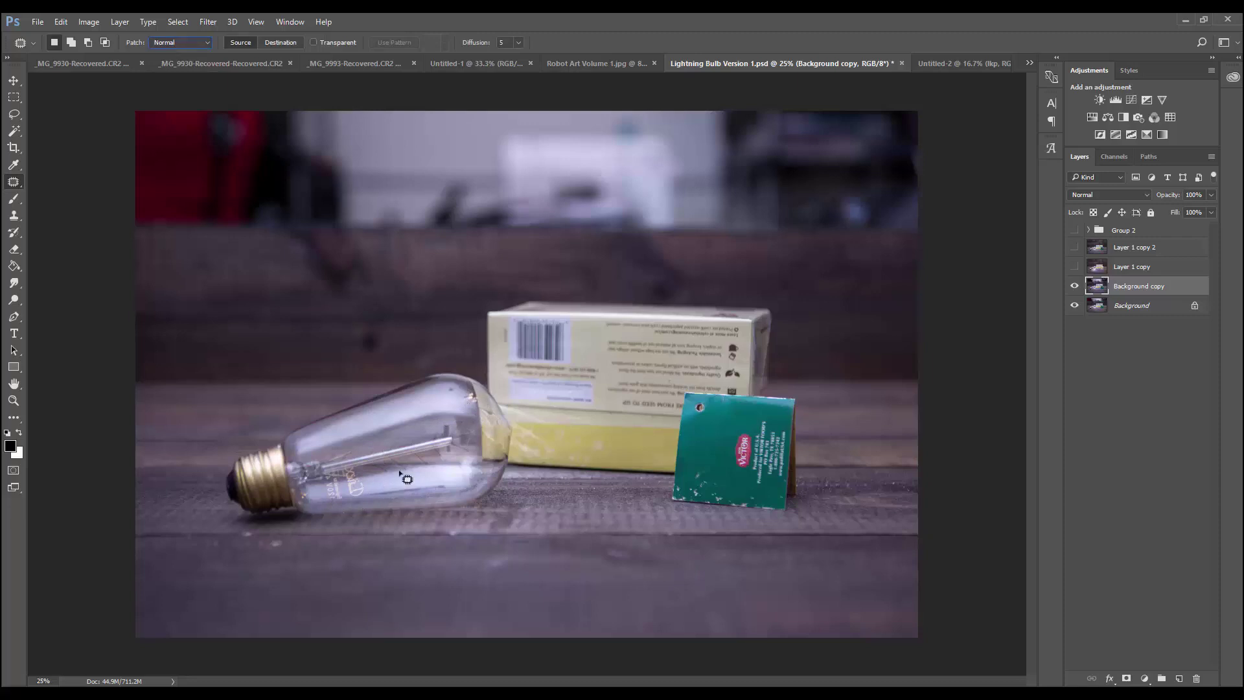
Patch out the light specks on the wood just below the bulb's brass base using clean wood nearby.
mouse_move(267, 545)
mouse_down()
mouse_move(278, 541)
mouse_move(241, 535)
mouse_up()
click(280, 575)
click(232, 570)
Patch out the small bright reflections on the upper glass near the bulb's rounded end.
drag(469, 388, 456, 455)
key(ctrl+d)
drag(459, 384, 424, 394)
Patch out the printed logo and lettering on the bulb's glass next to the brass base.
mouse_move(372, 485)
mouse_down()
mouse_move(353, 478)
mouse_move(353, 504)
mouse_move(389, 492)
mouse_up()
key(ctrl+d)
drag(339, 500, 377, 485)
click(319, 503)
drag(299, 500, 301, 497)
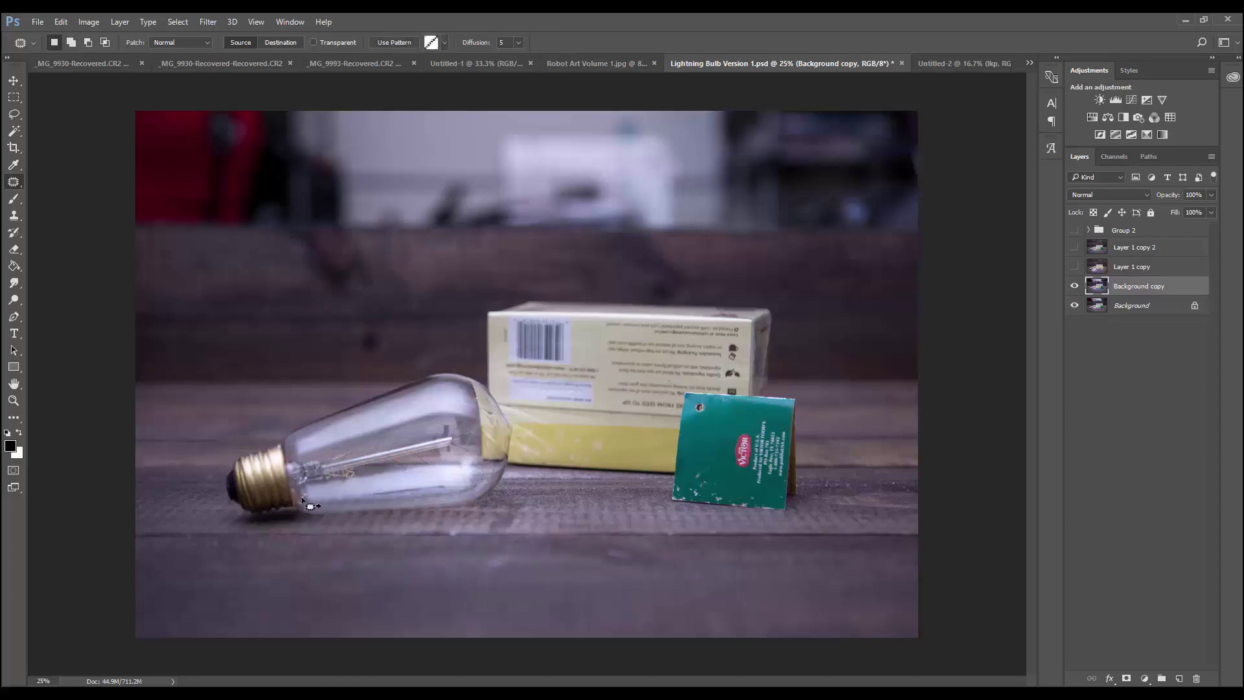
click(296, 490)
mouse_move(331, 484)
mouse_down()
mouse_move(324, 478)
mouse_move(367, 474)
mouse_up()
click(272, 468)
Patch out the red Victor logo and the white printed text on the green card with plain green areas.
mouse_move(740, 426)
mouse_down()
mouse_move(740, 475)
mouse_move(758, 445)
mouse_move(743, 430)
mouse_move(764, 414)
mouse_move(750, 488)
mouse_up()
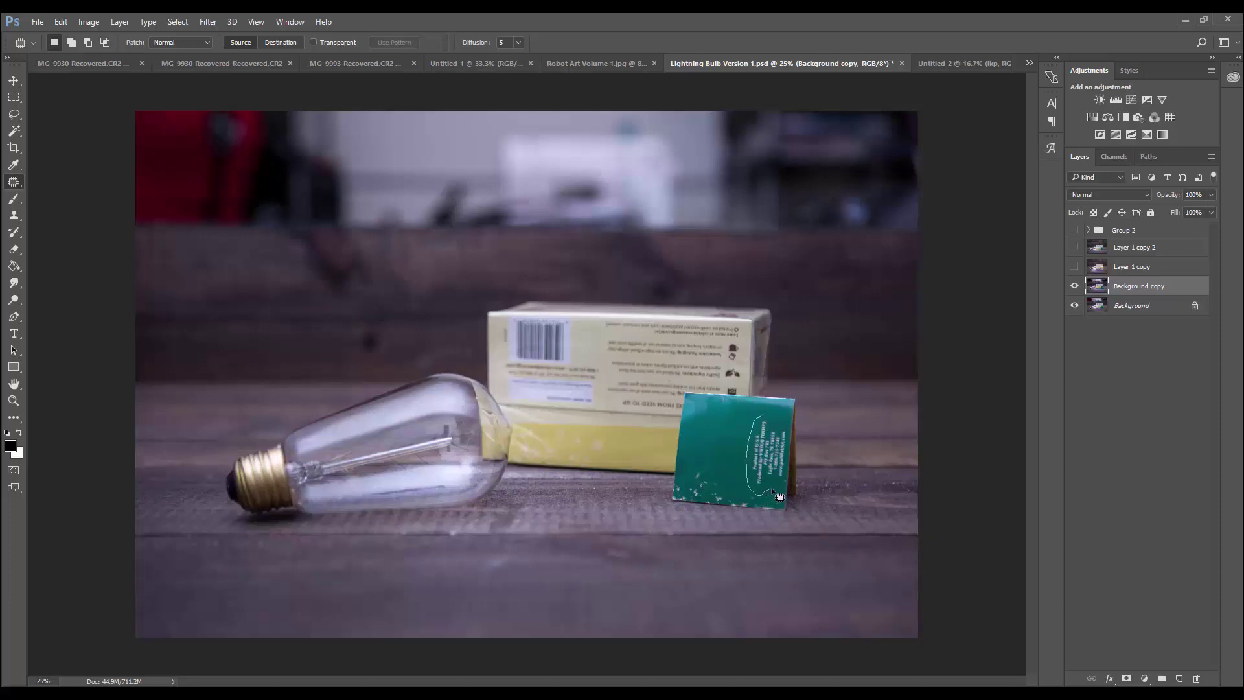
mouse_move(796, 449)
mouse_down()
mouse_move(771, 418)
mouse_move(739, 451)
mouse_move(715, 446)
mouse_up()
key(ctrl+d)
mouse_move(760, 498)
mouse_down()
mouse_move(766, 463)
mouse_move(749, 479)
mouse_move(719, 430)
mouse_up()
key(ctrl+d)
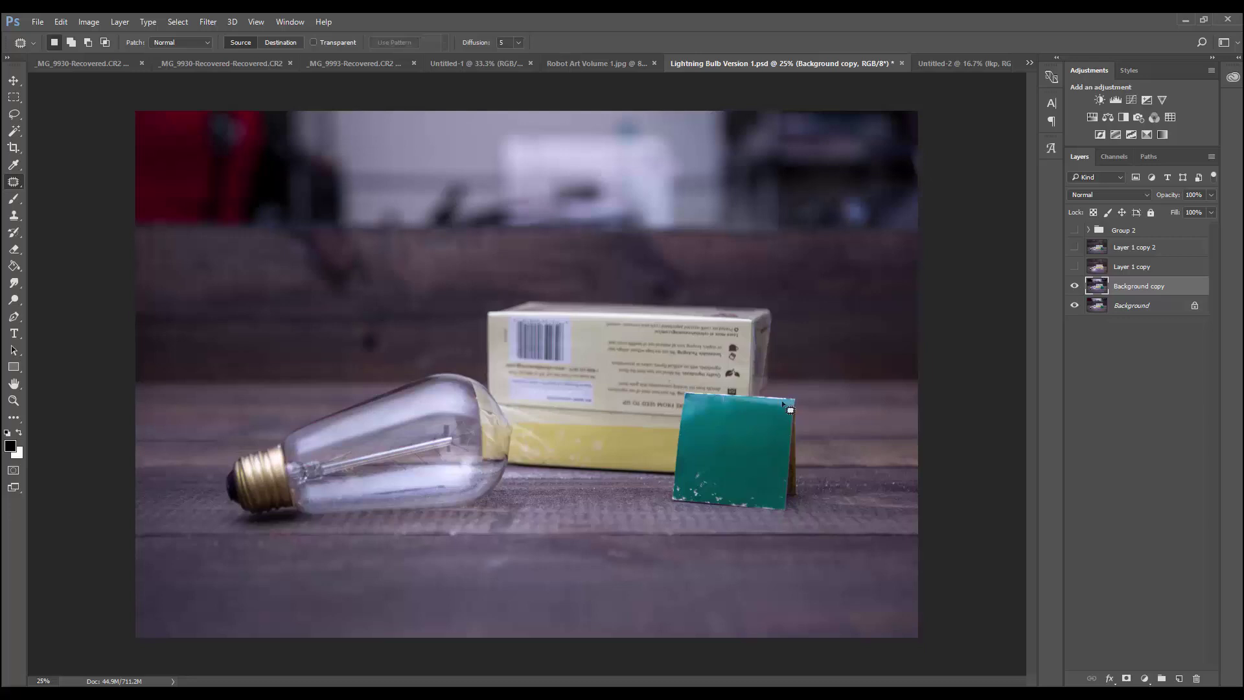
Patch the remaining blemishes near the green card's upper edge and some of the white scuffs along its lower edge.
mouse_move(720, 398)
mouse_down()
mouse_move(726, 425)
mouse_move(723, 399)
mouse_up()
mouse_move(720, 408)
mouse_down()
mouse_move(735, 427)
mouse_move(707, 457)
mouse_up()
key(ctrl+d)
drag(706, 491, 709, 425)
key(ctrl+d)
Select a full-width rectangular band spanning the lower blurred backdrop and the upper part of the wooden board.
click(14, 98)
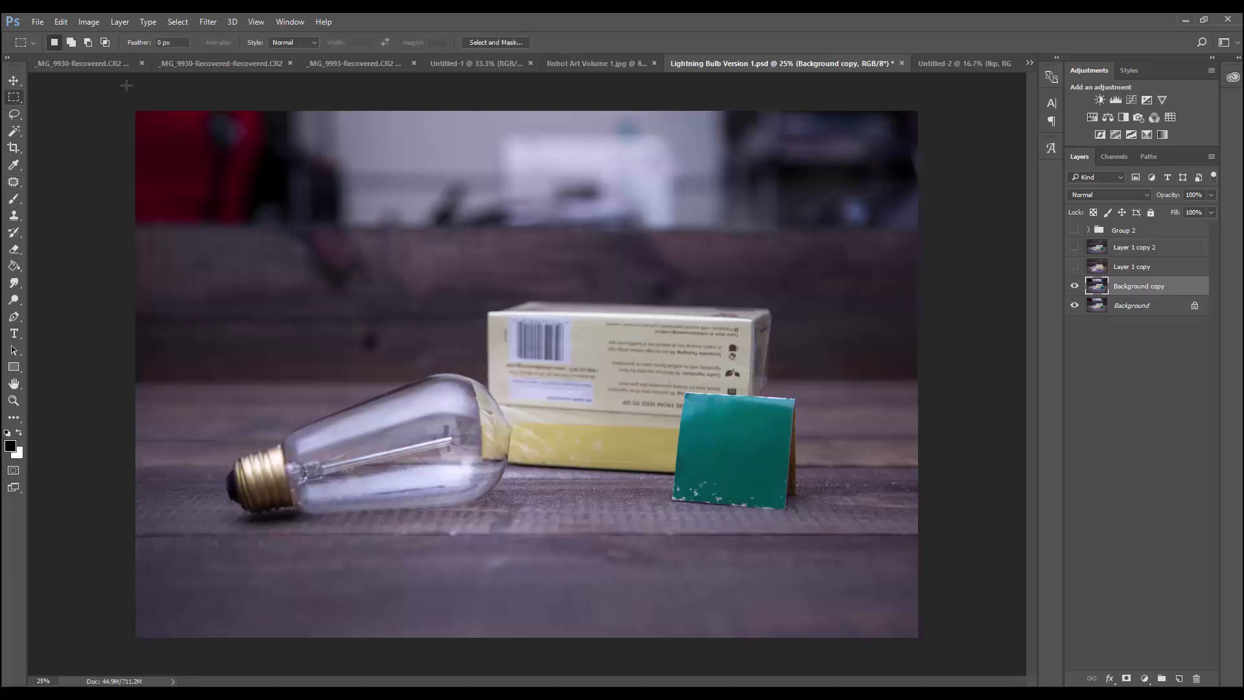
drag(128, 181, 980, 296)
click(61, 22)
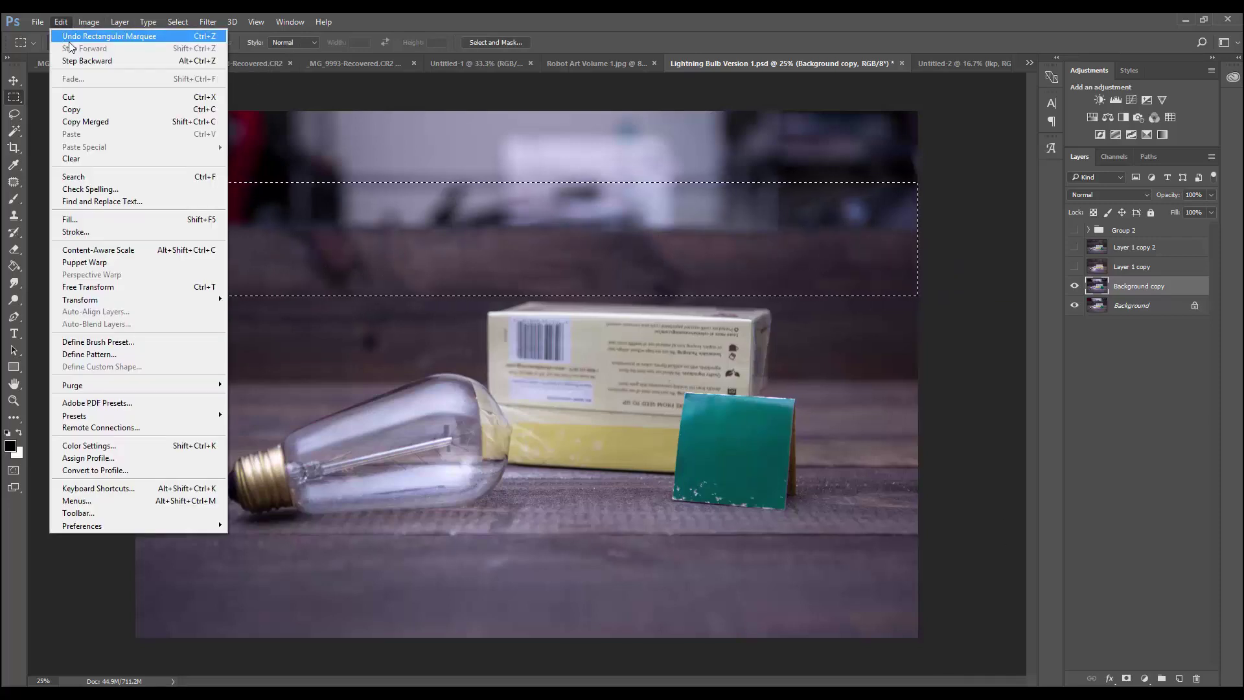
click(84, 250)
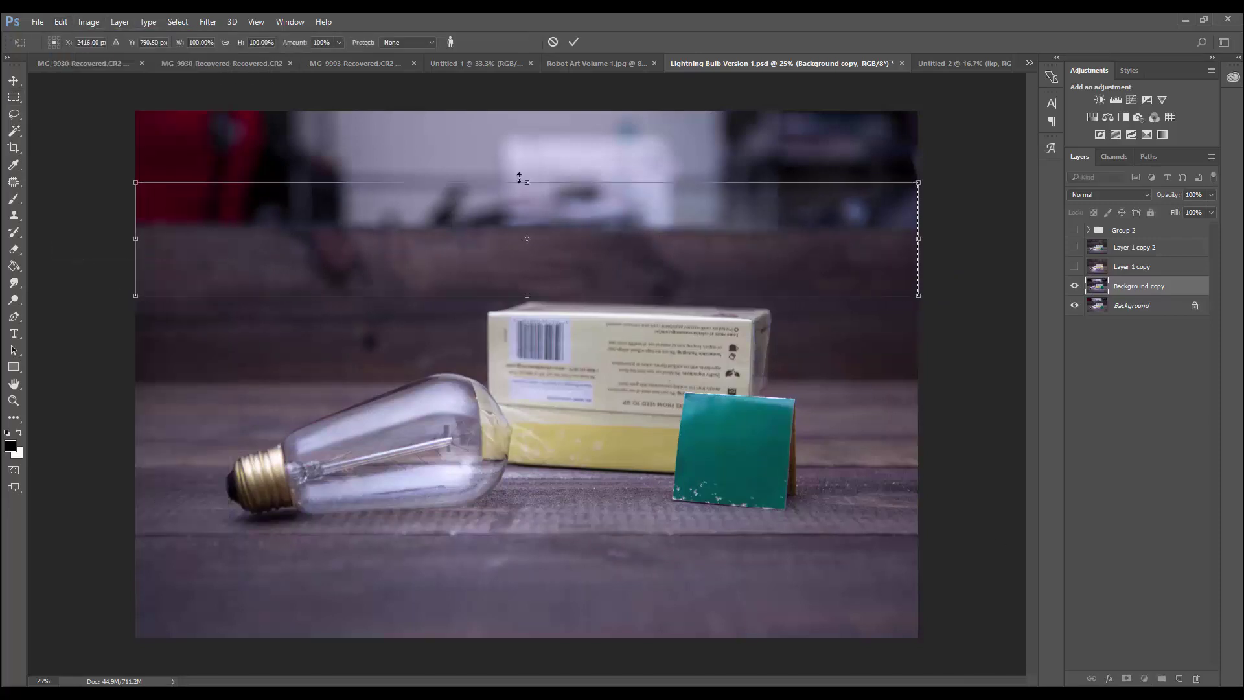
drag(526, 182, 530, 15)
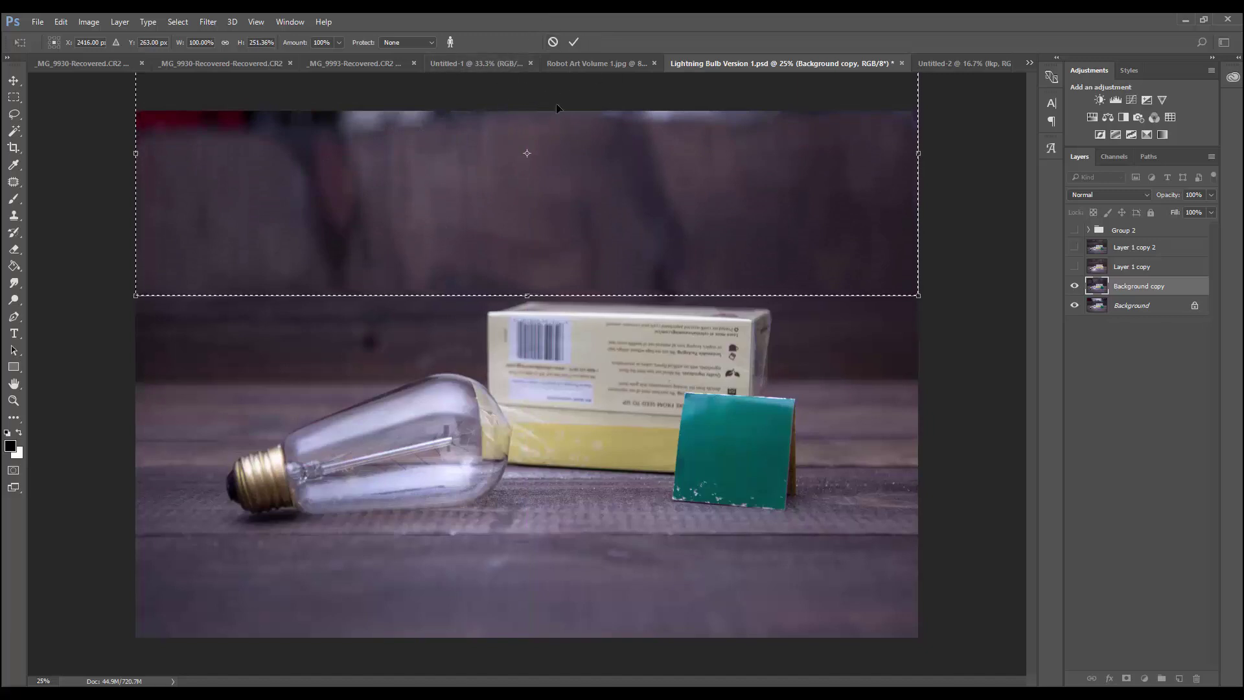
click(553, 42)
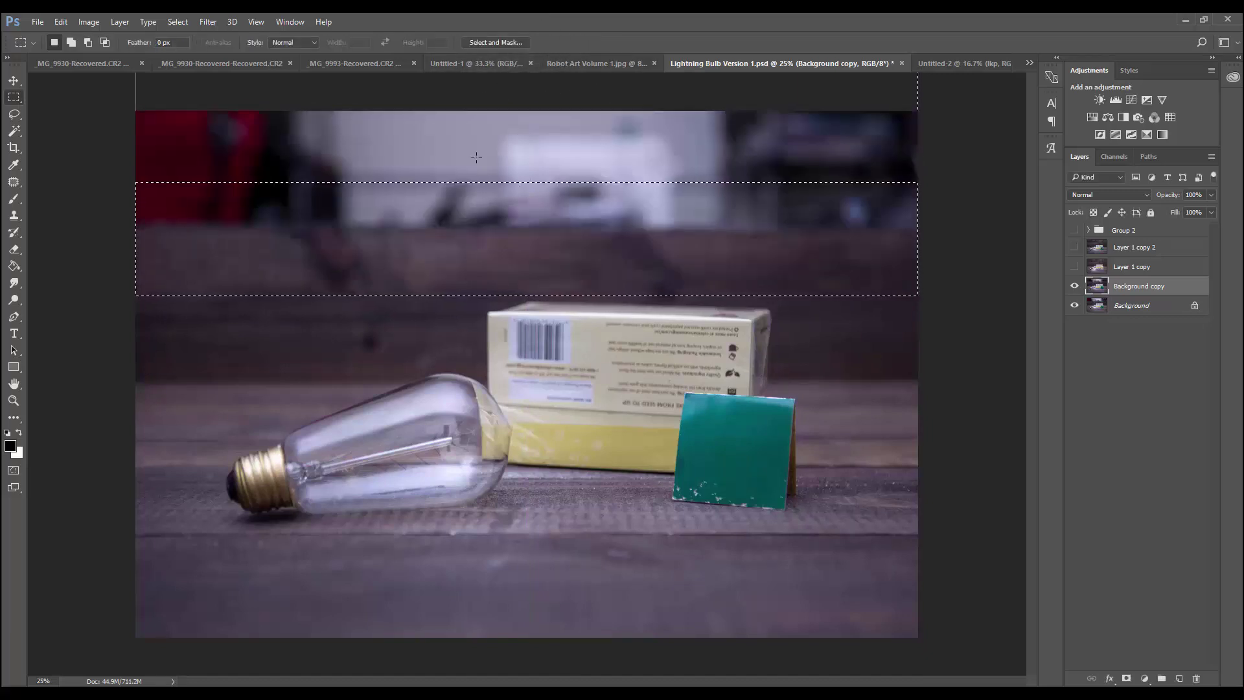
Stretch the selected background band upward with Content-Aware Scale to about 130% height.
click(61, 21)
click(97, 250)
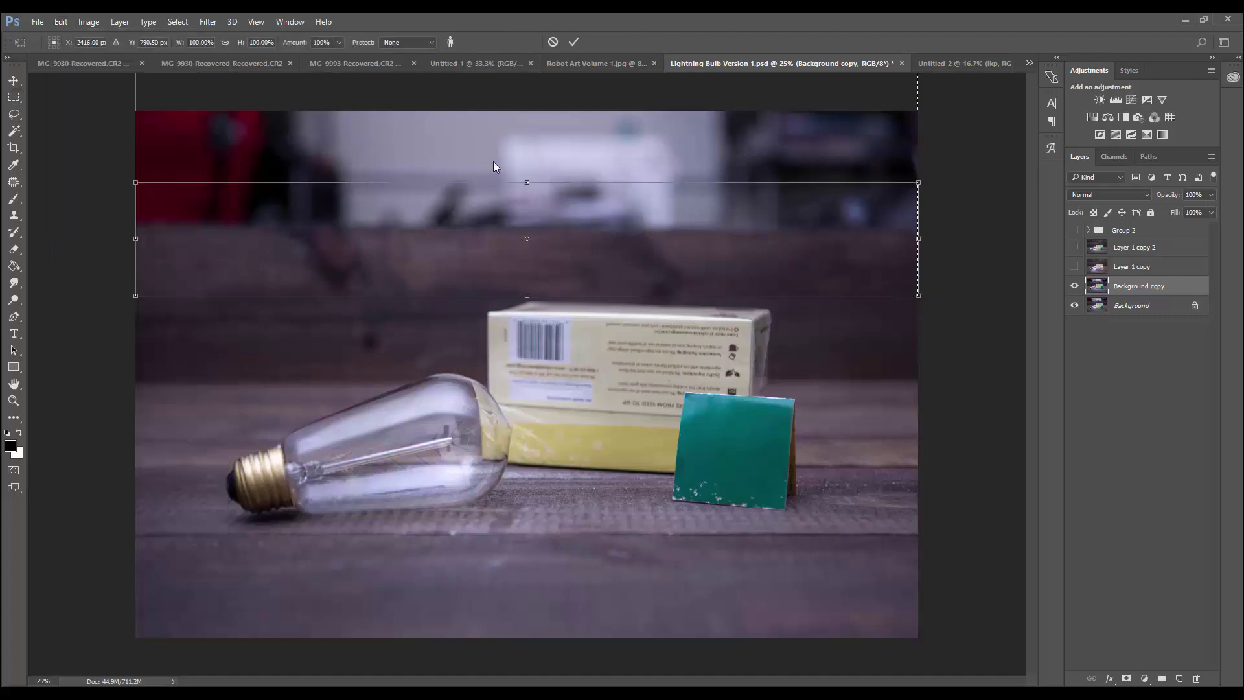
drag(526, 182, 527, 148)
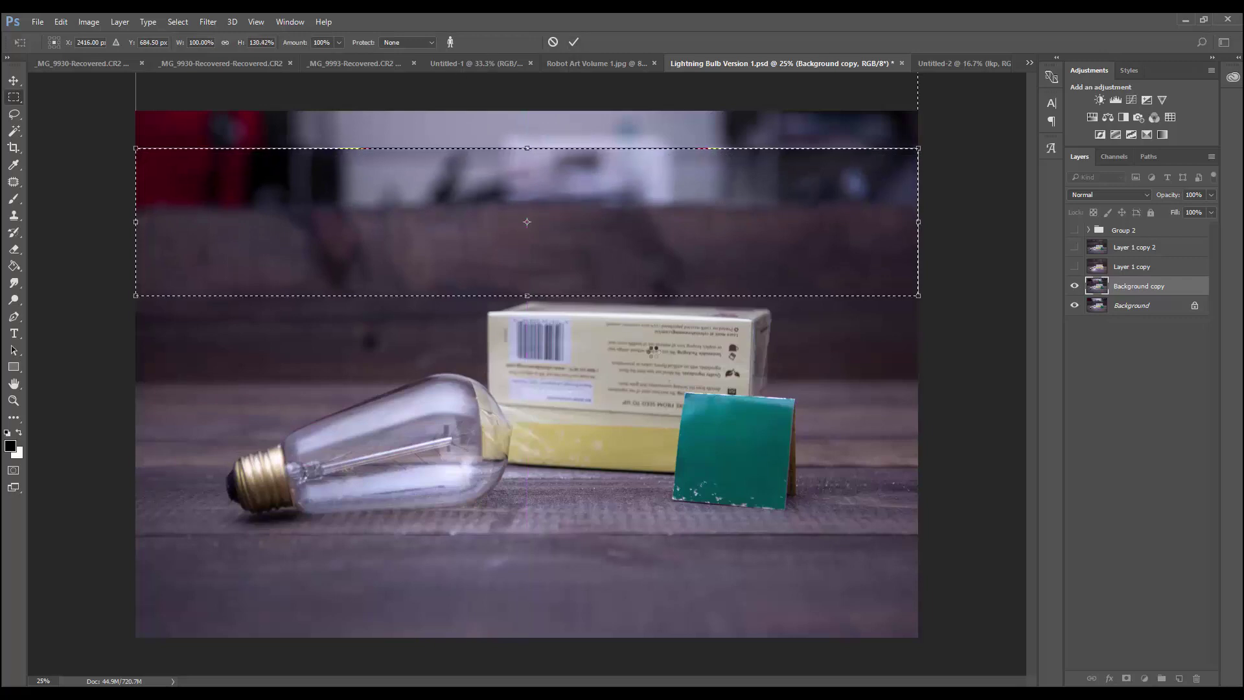
key(Return)
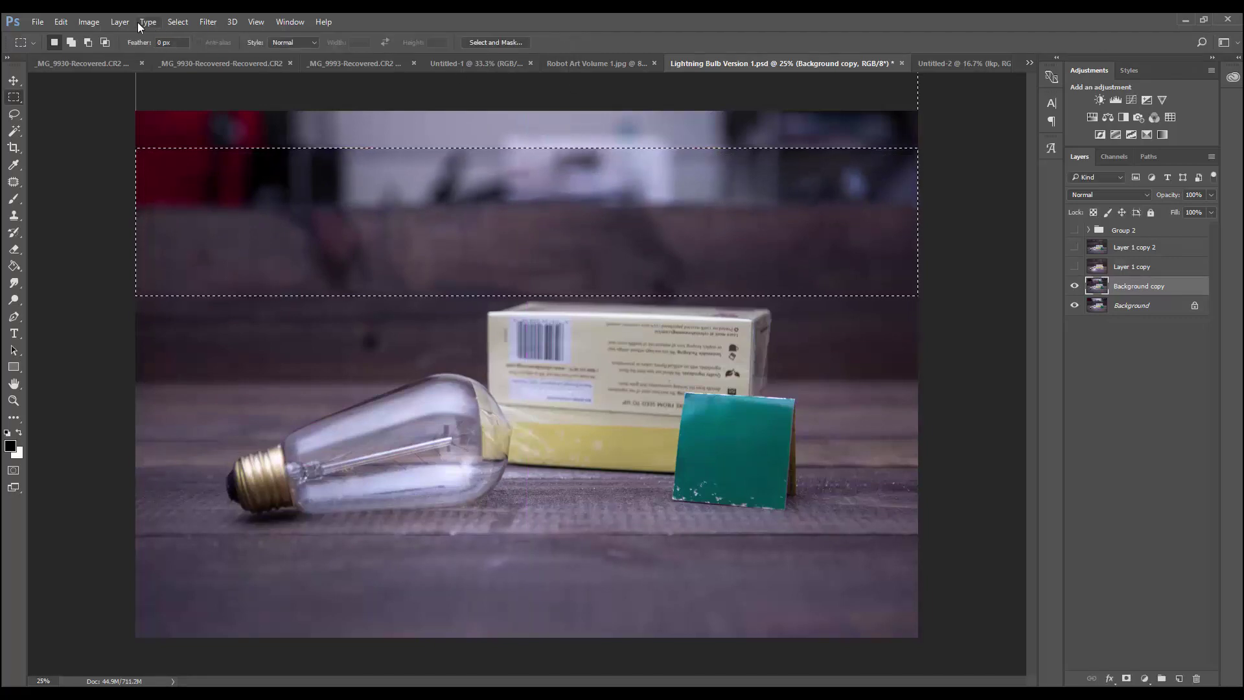
Copy the selected background band to a new layer.
click(120, 24)
mouse_move(127, 39)
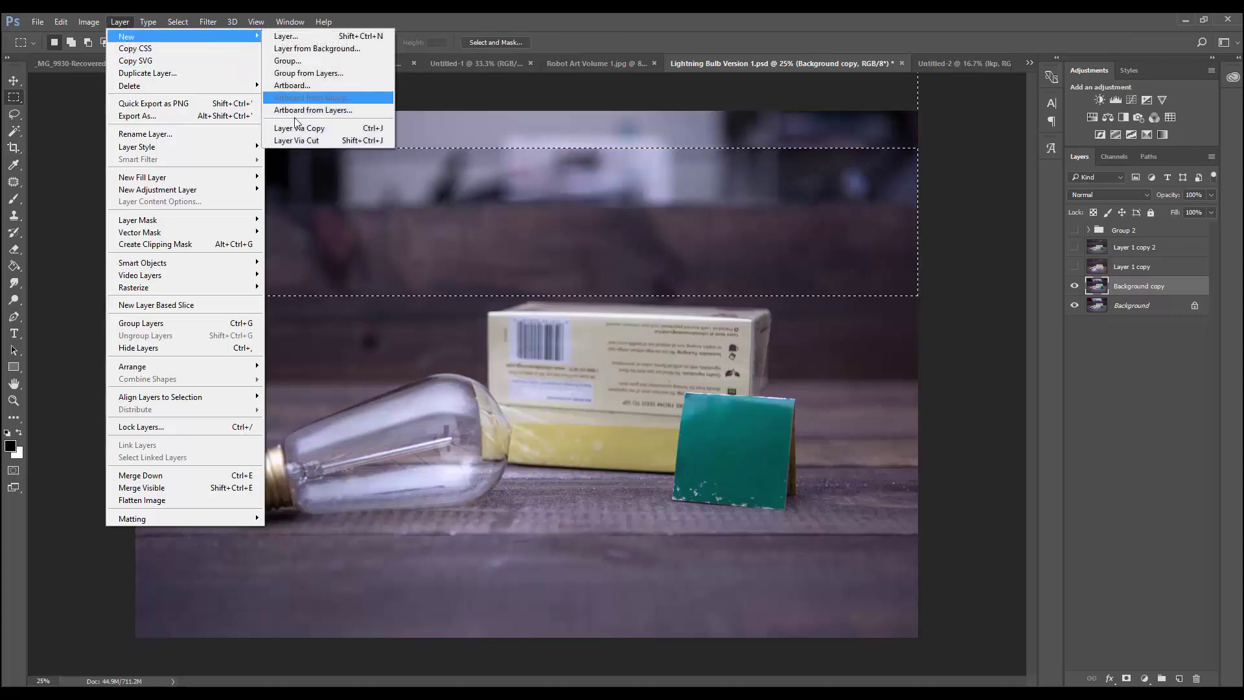
click(299, 128)
Move the copied band upward and enlarge it with Free Transform so its wood covers the blurred room background.
click(14, 80)
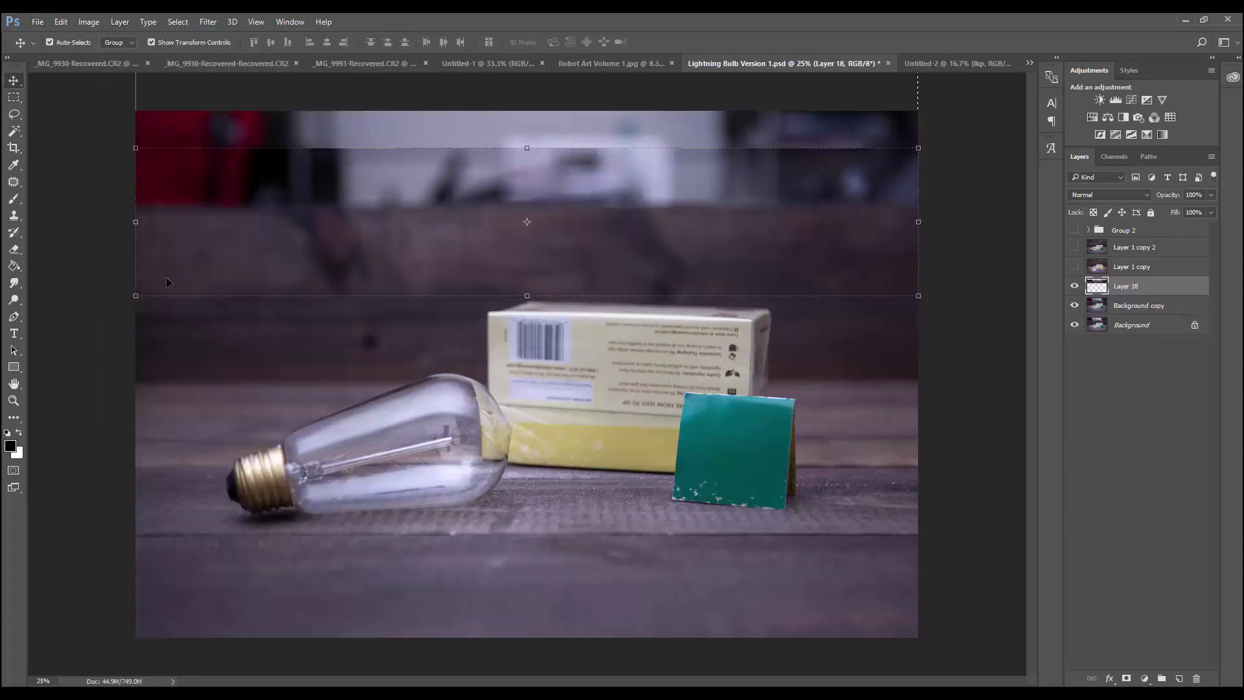
drag(163, 278, 83, 278)
key(ctrl+t)
drag(136, 227, 124, 165)
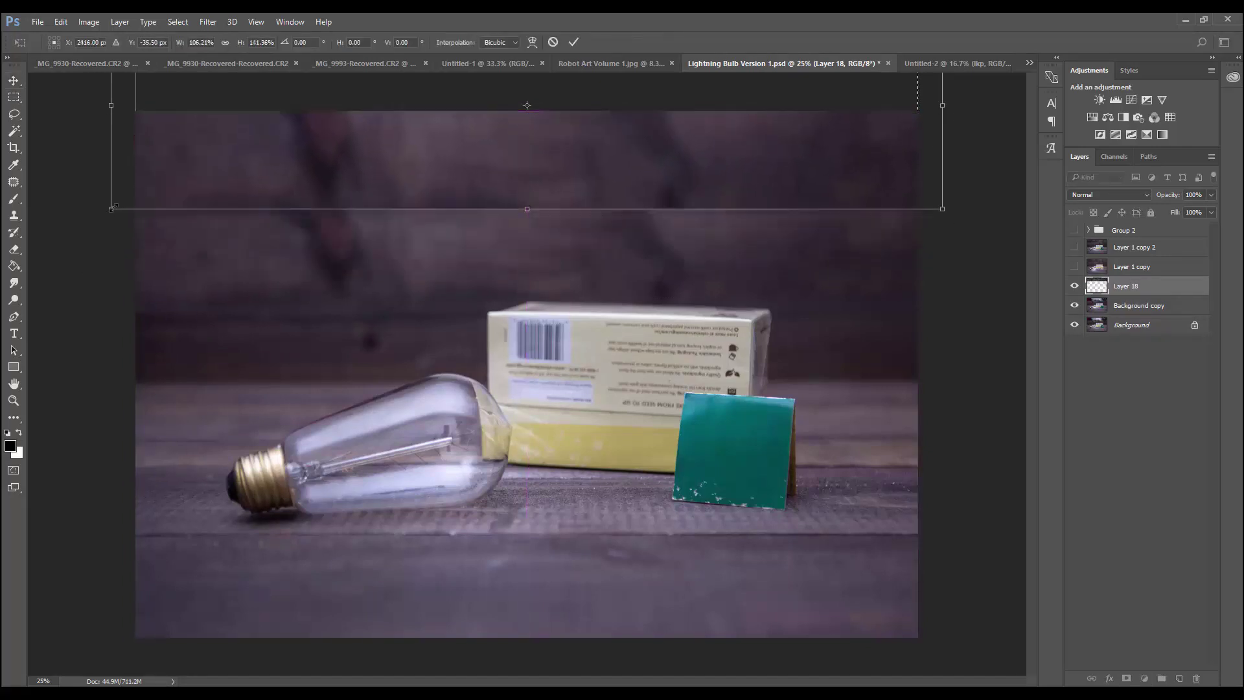
drag(110, 208, 167, 194)
click(574, 44)
click(110, 375)
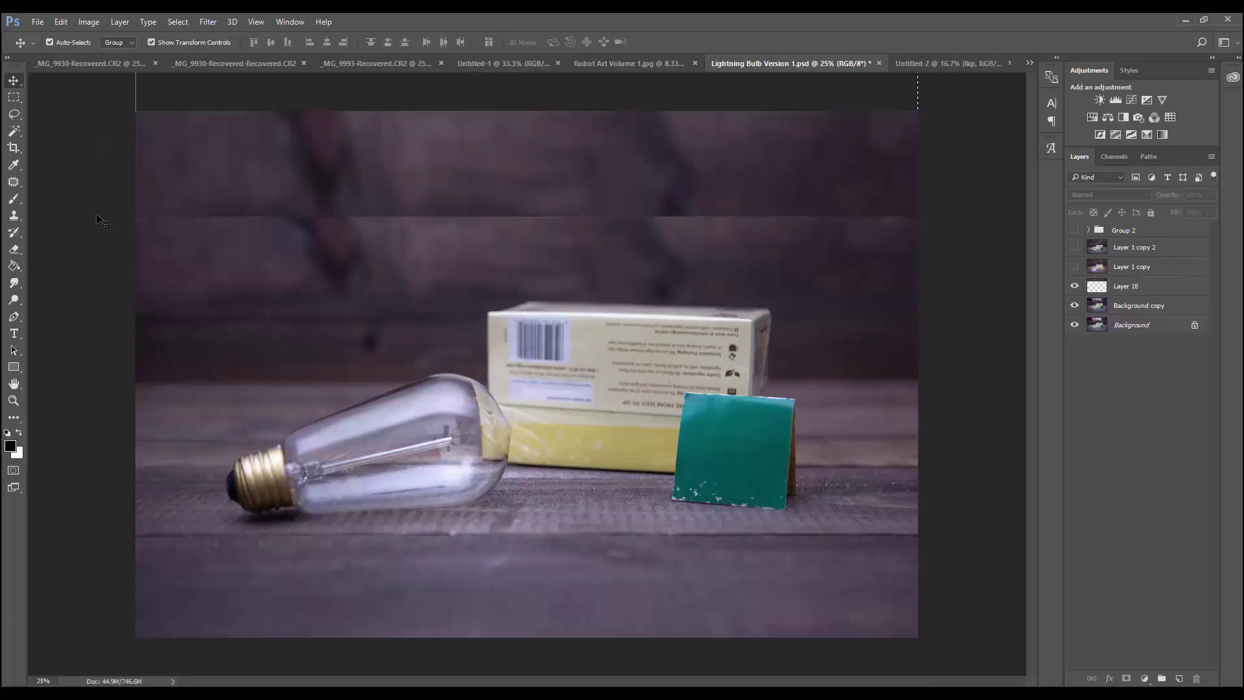
Soften the horizontal seam on Layer 18 using the Eraser with a 175 px brush at 42% opacity.
click(14, 249)
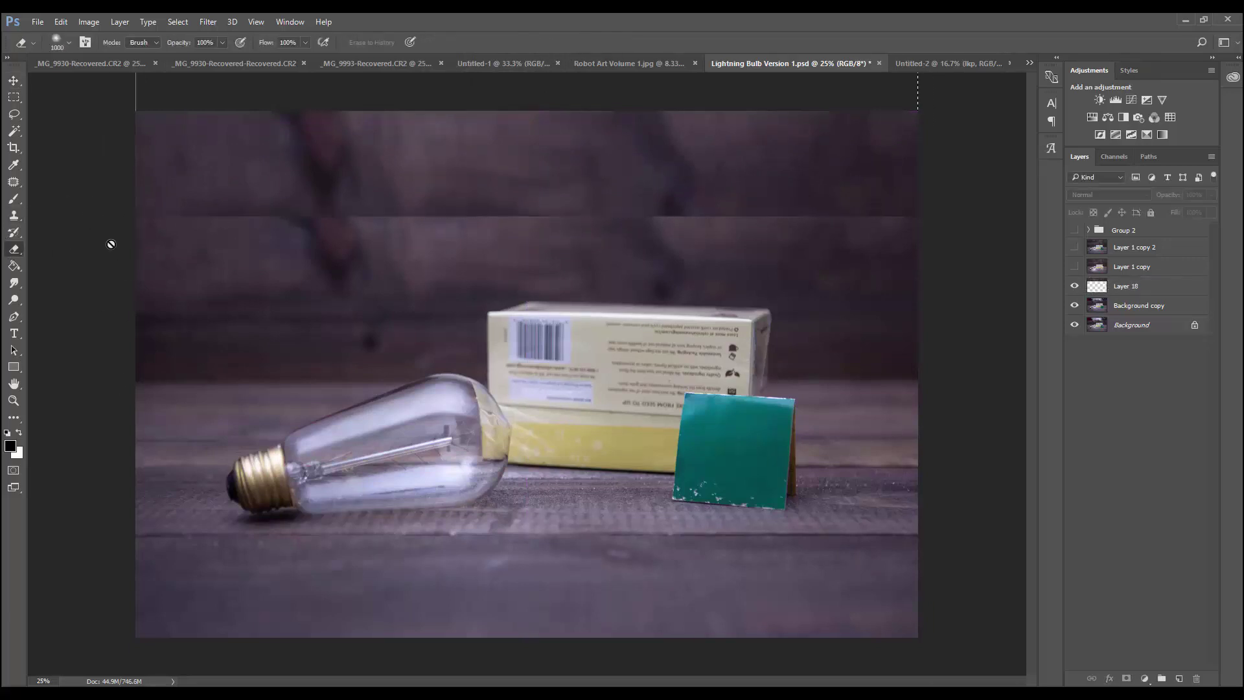
click(1099, 289)
key(bracketleft)
key(bracketleft)
key(bracketleft)
key(bracketleft)
key(bracketleft)
key(bracketleft)
key(bracketleft)
key(bracketleft)
key(bracketleft)
key(bracketleft)
key(bracketleft)
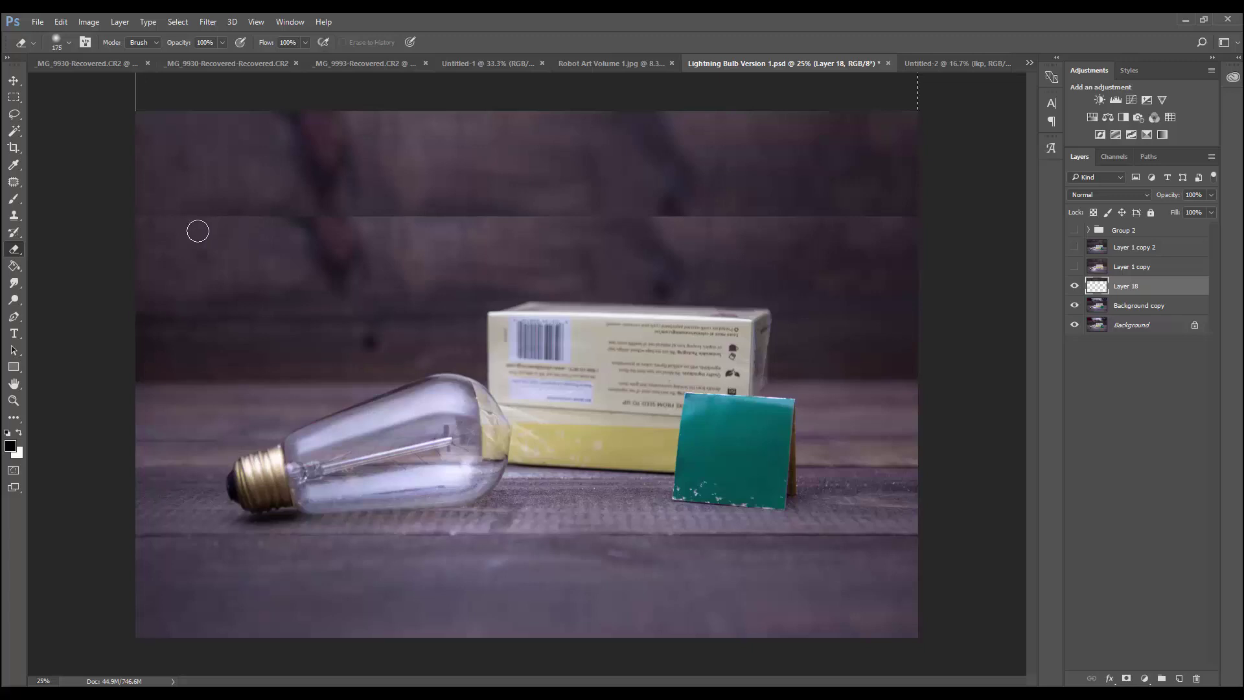
click(222, 43)
drag(225, 59, 188, 59)
click(299, 230)
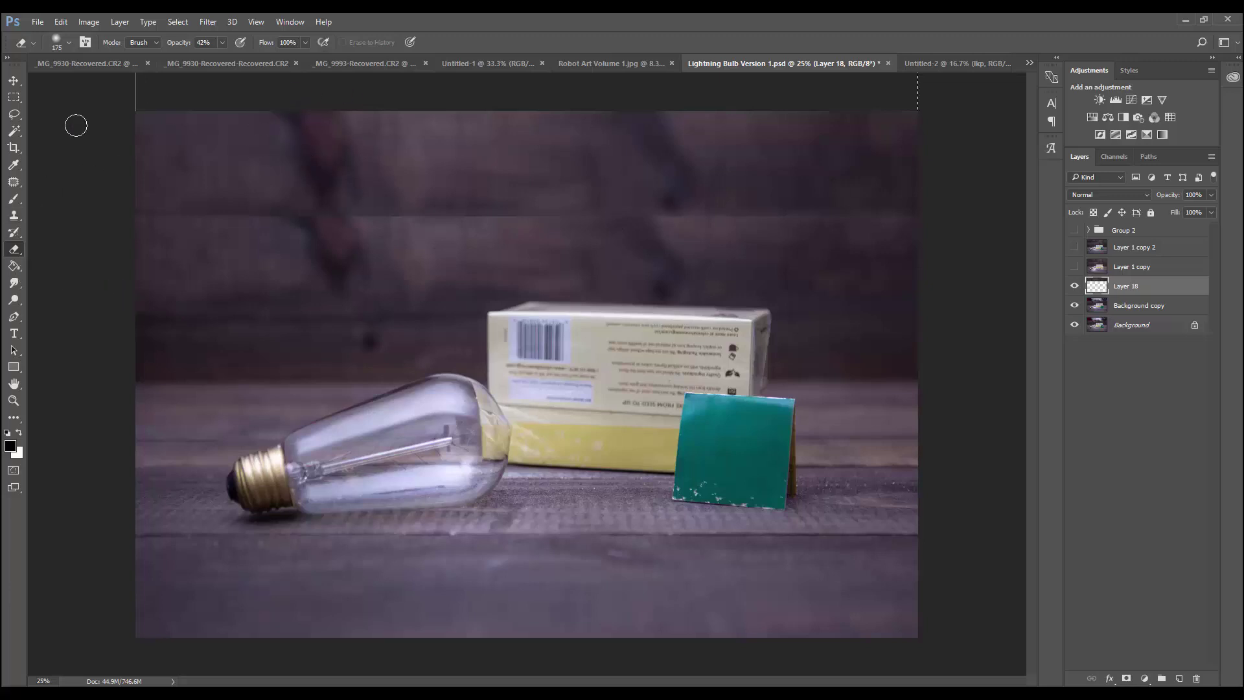
Clone plain wood over part of the dark knot above the seam on Layer 18 with a soft 175 px brush.
click(14, 216)
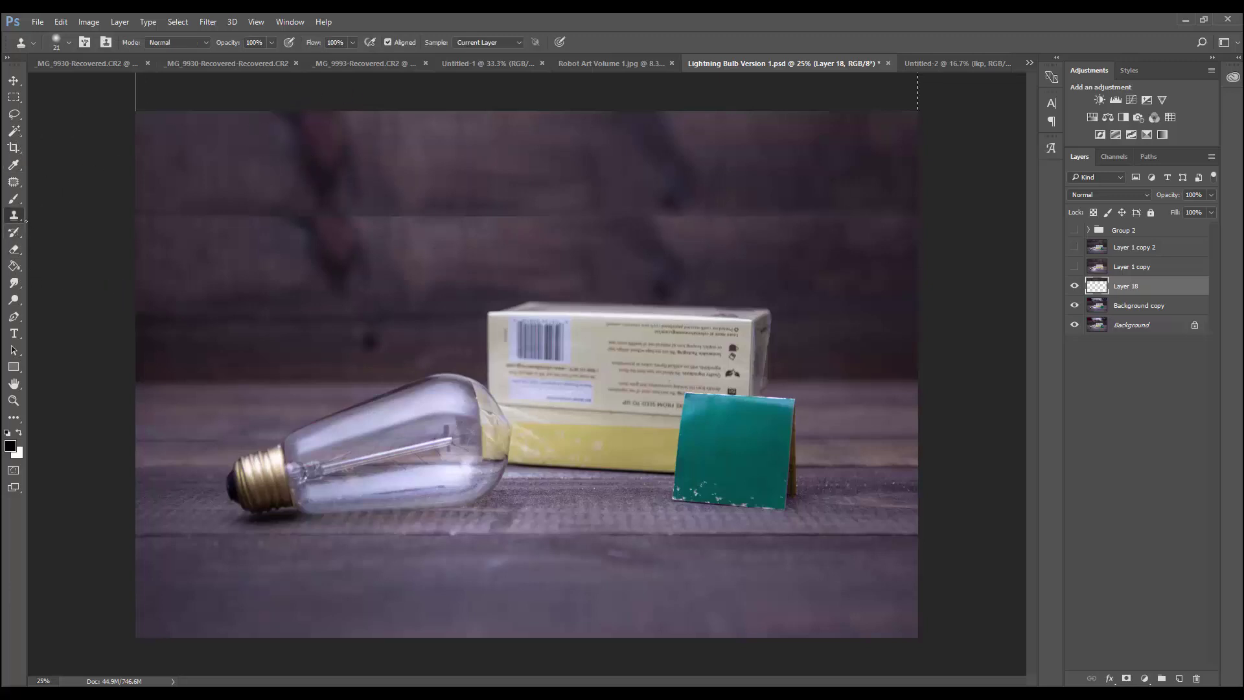
click(13, 217)
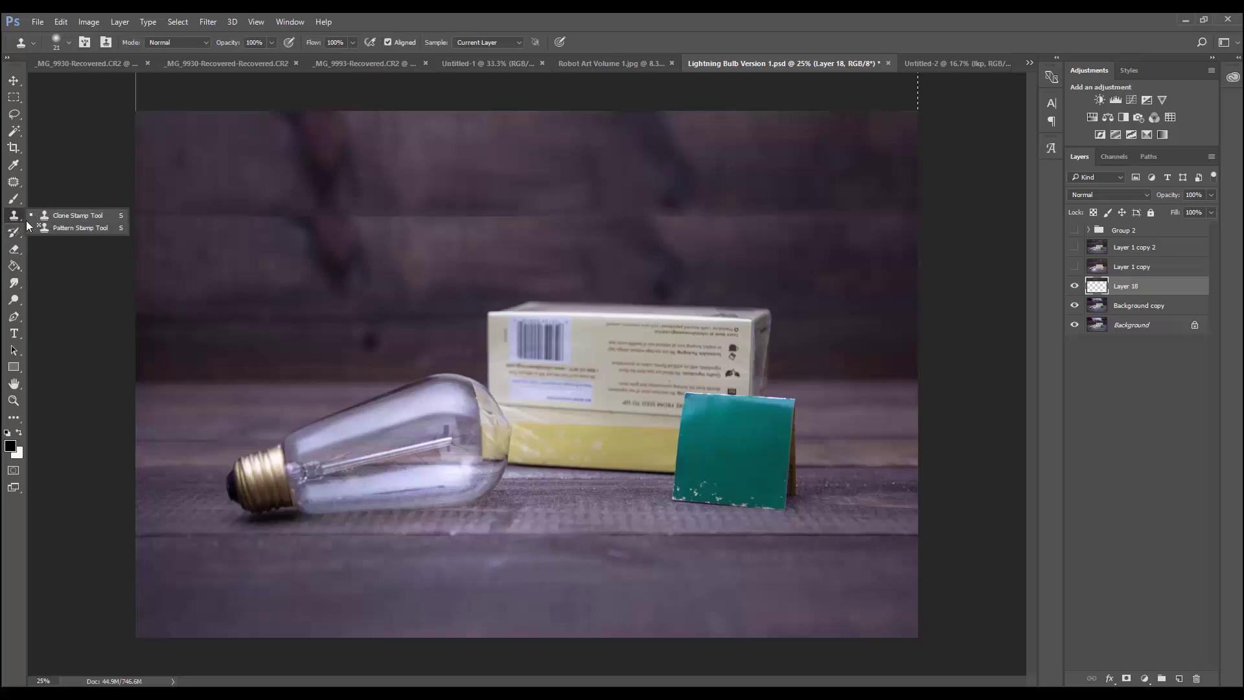
click(8, 221)
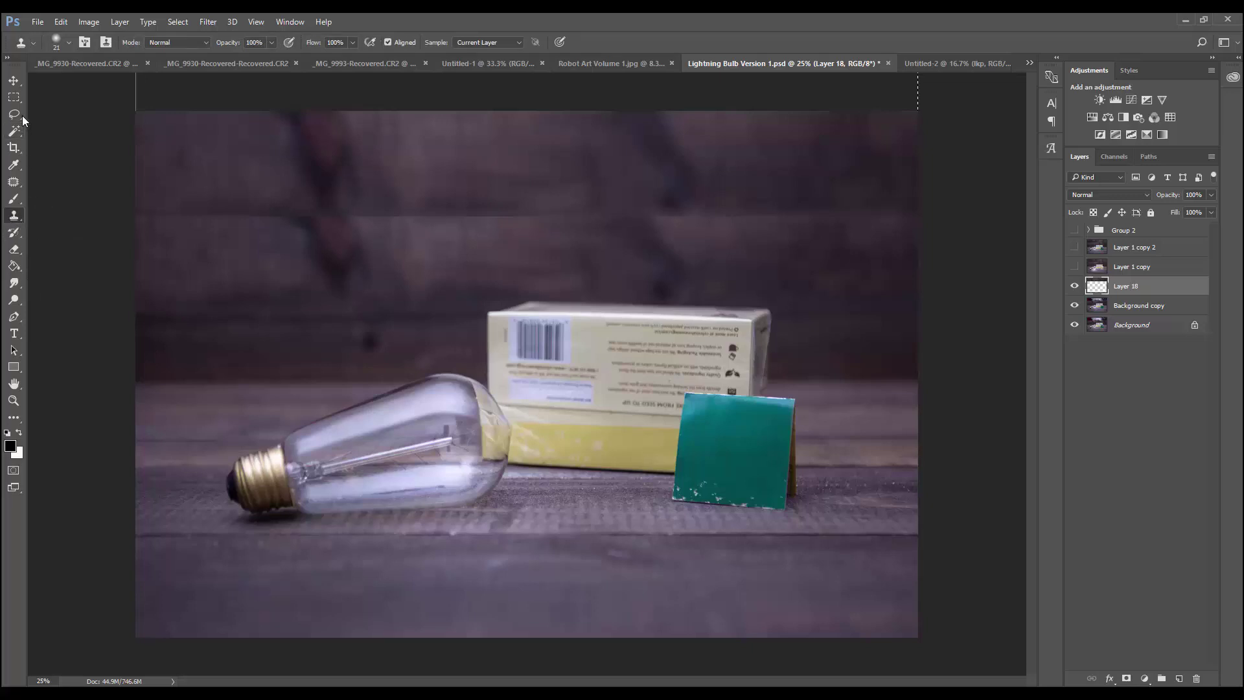
click(24, 217)
click(73, 215)
key(alt)
mouse_move(305, 143)
mouse_down()
mouse_move(314, 128)
mouse_move(336, 128)
mouse_move(236, 108)
mouse_move(315, 110)
mouse_move(306, 223)
mouse_move(348, 197)
mouse_up()
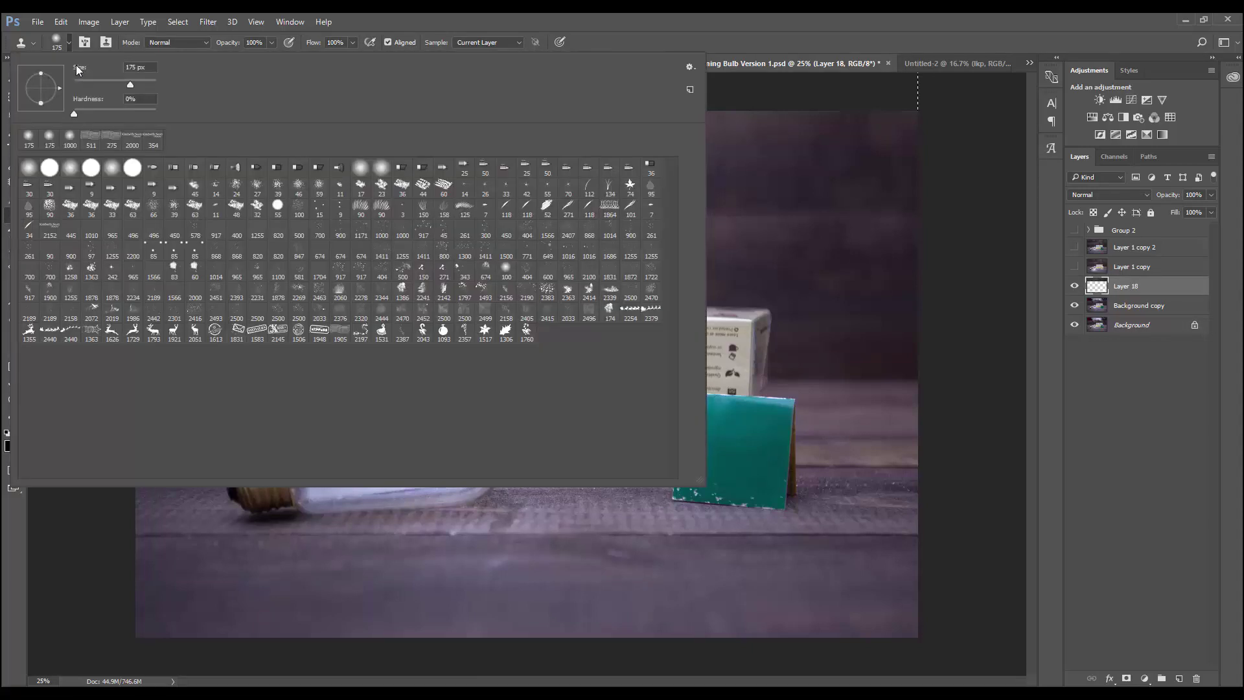
click(33, 172)
click(993, 428)
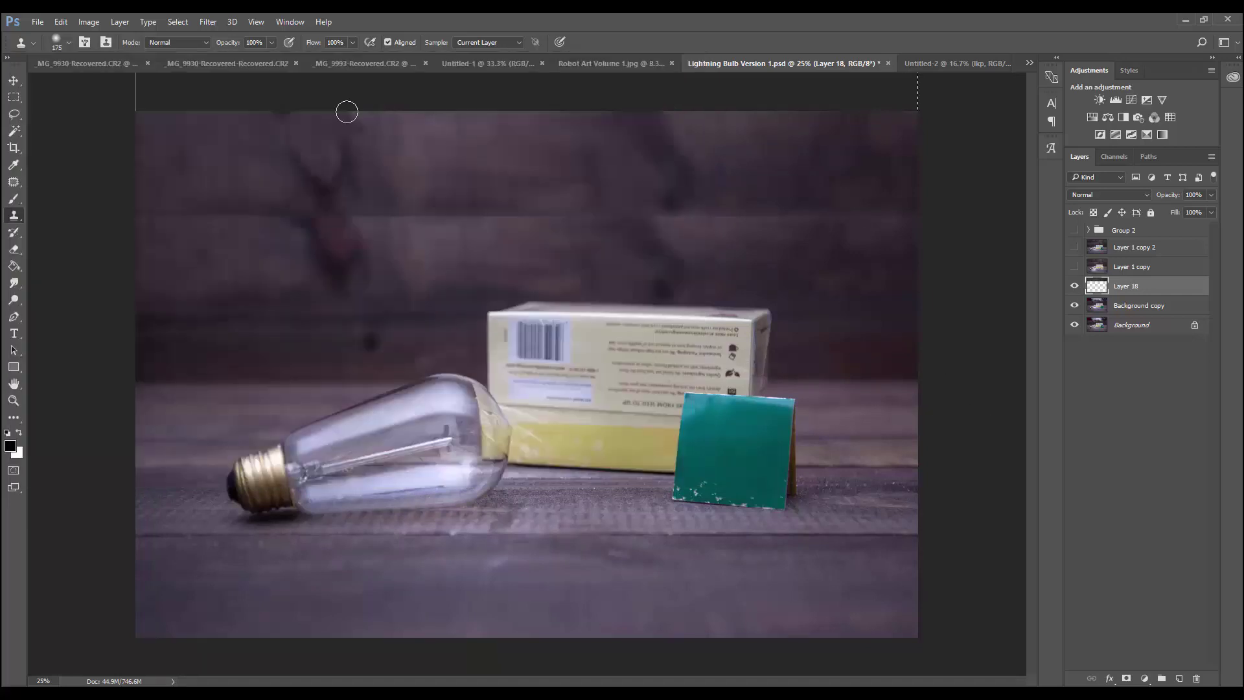
Enlarge the Clone Stamp brush to 400 px and cover the rest of the dark knot above the seam with sampled wood.
key(bracketright)
key(bracketright)
key(bracketright)
key(bracketright)
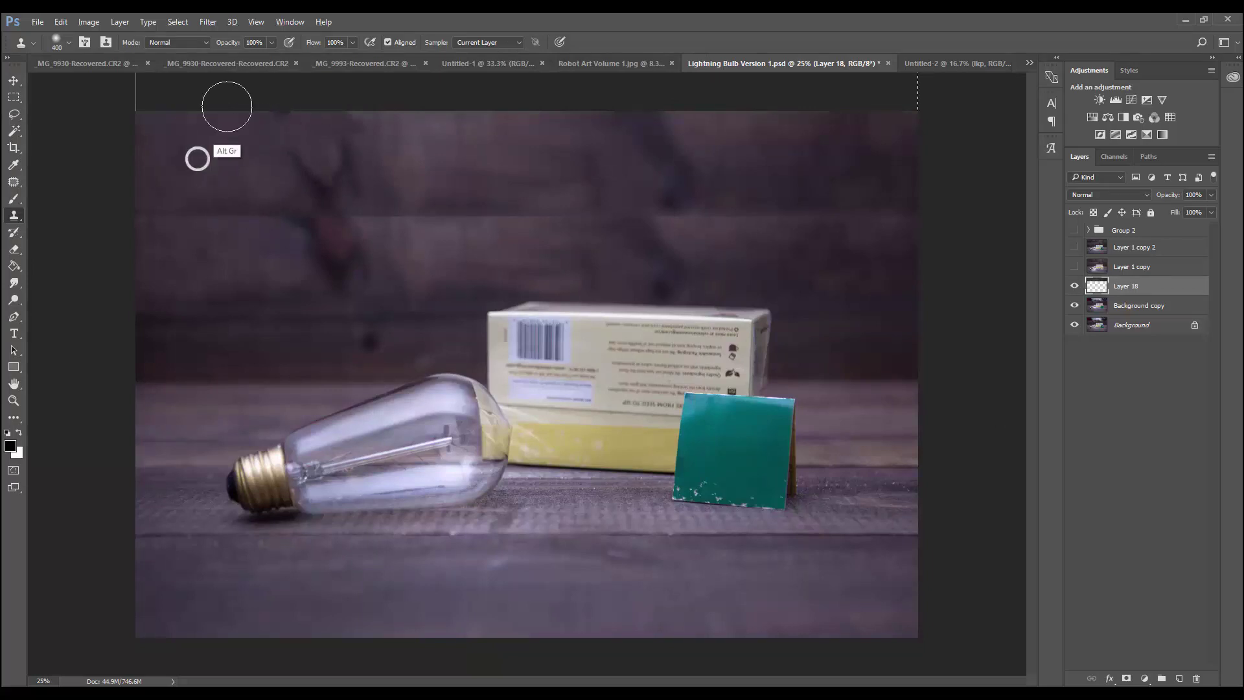
mouse_move(331, 129)
mouse_down()
mouse_move(287, 126)
mouse_move(344, 160)
mouse_move(328, 156)
mouse_move(328, 183)
mouse_move(271, 133)
mouse_up()
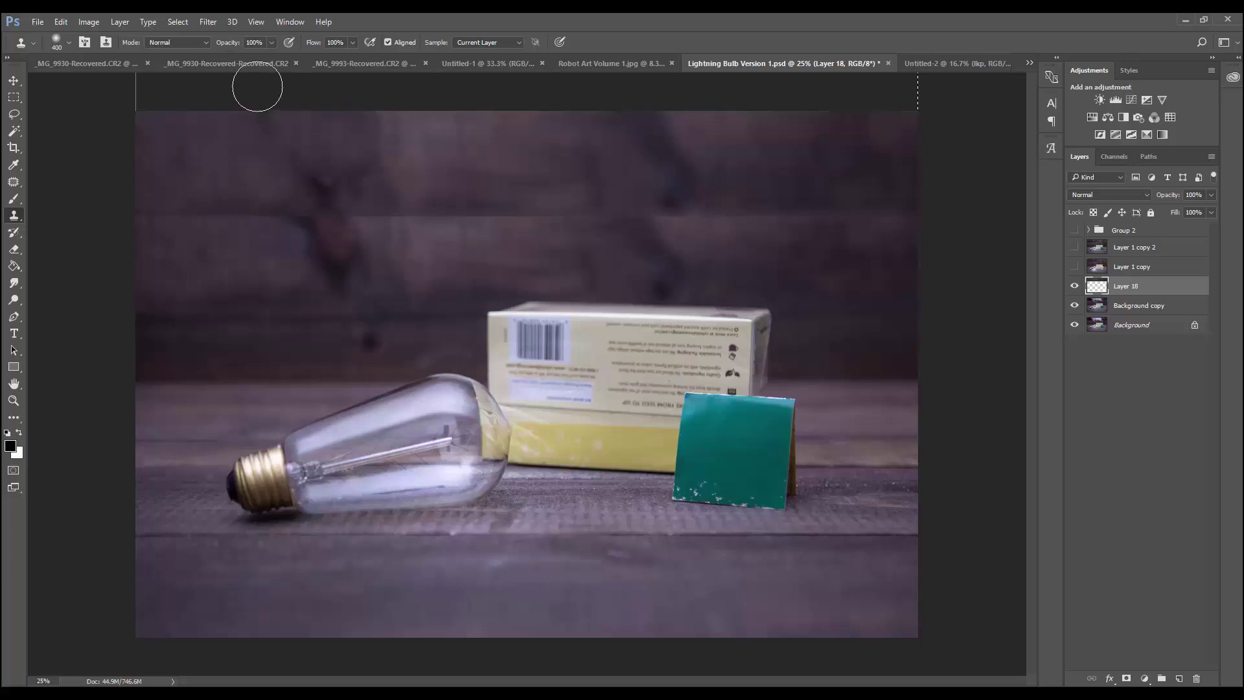
alt+click(217, 190)
mouse_move(326, 183)
mouse_down()
mouse_move(287, 149)
mouse_move(335, 154)
mouse_up()
alt+click(214, 166)
alt+click(407, 138)
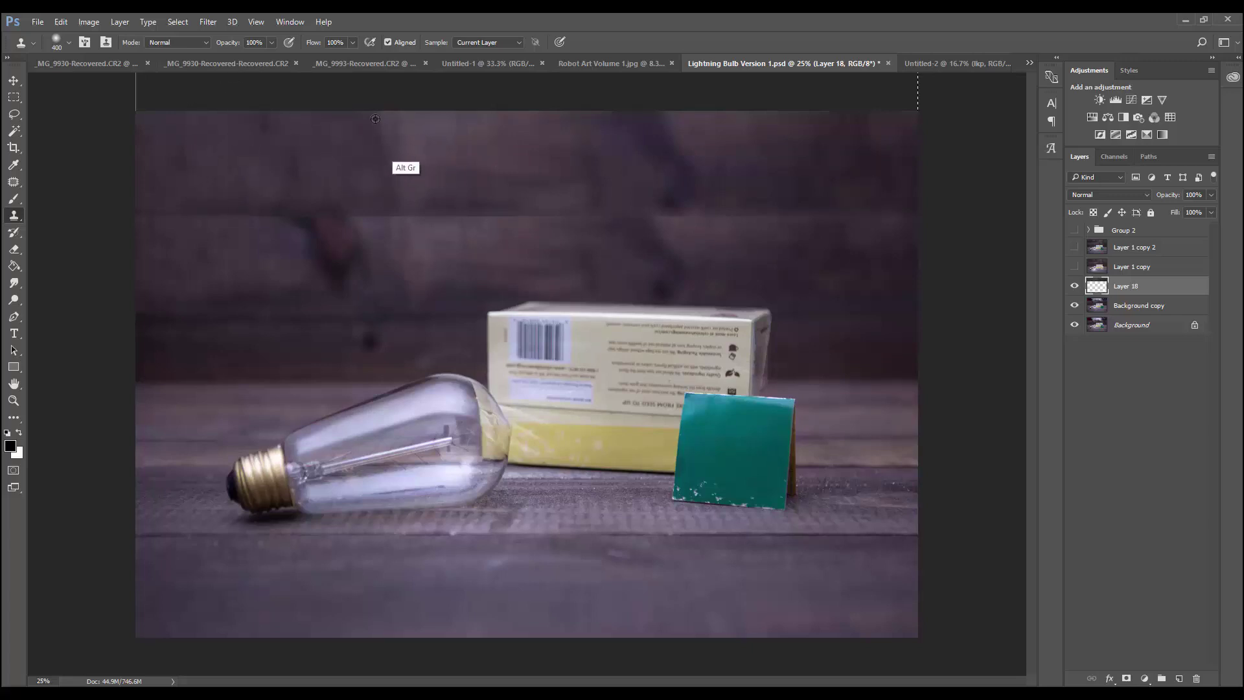
click(350, 131)
alt+click(210, 154)
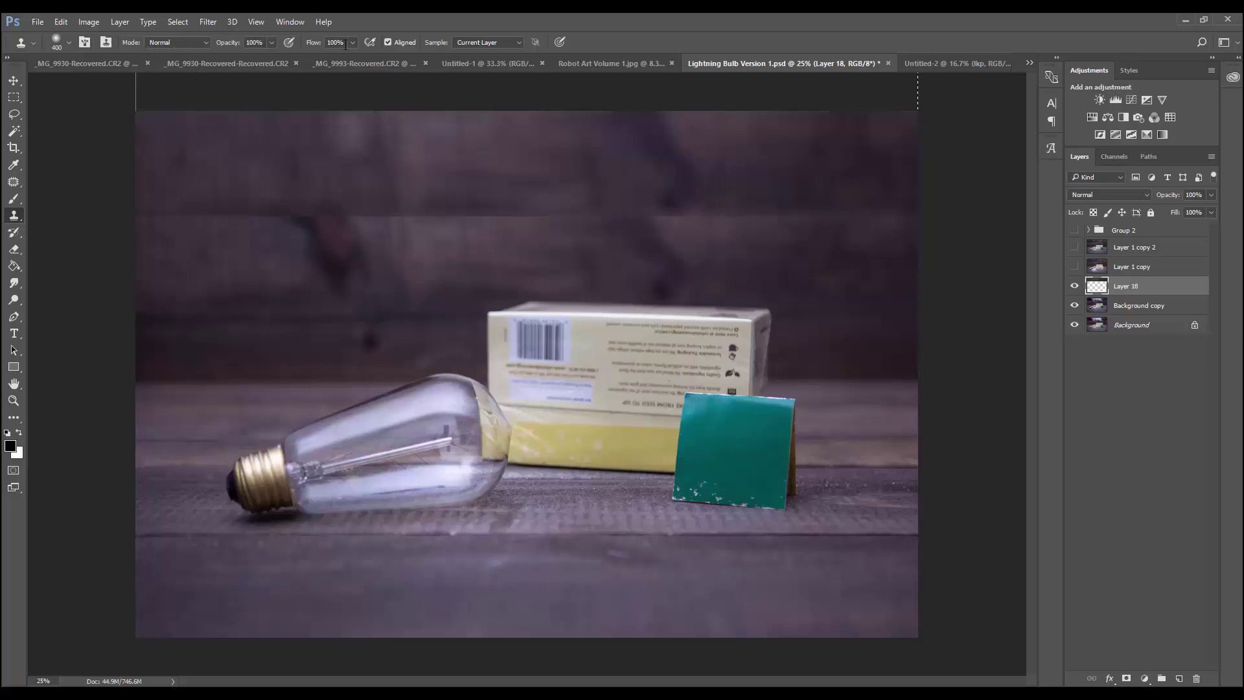
click(465, 41)
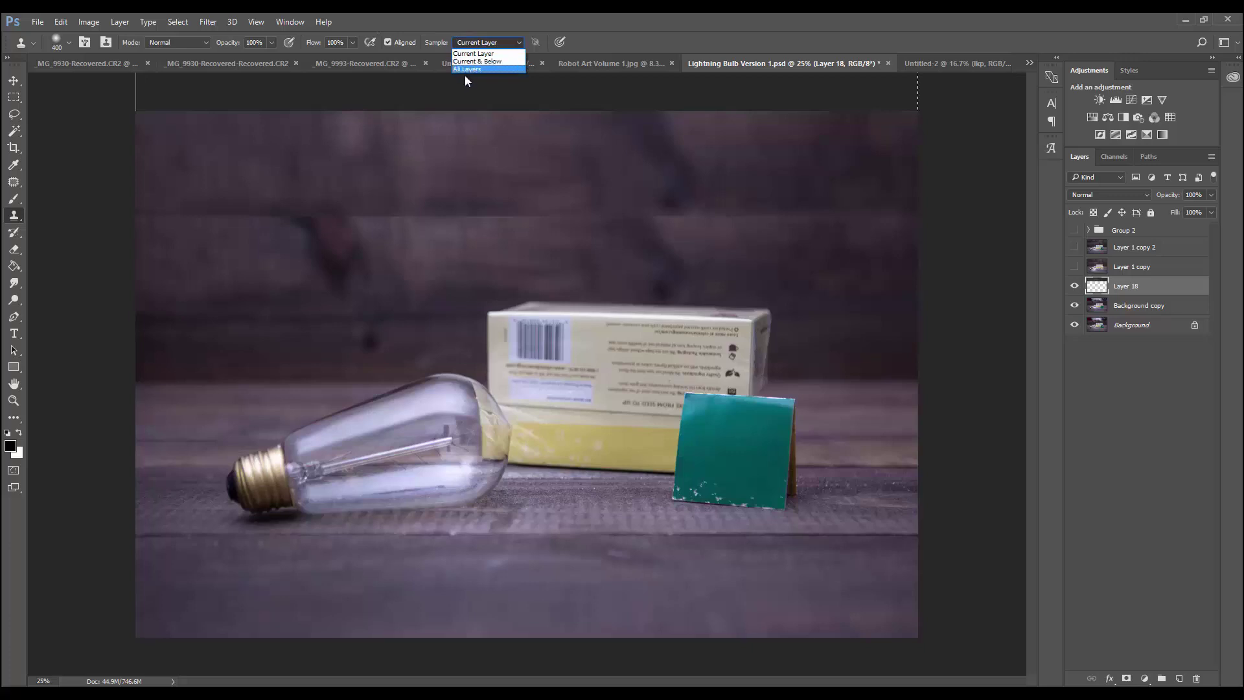
click(316, 175)
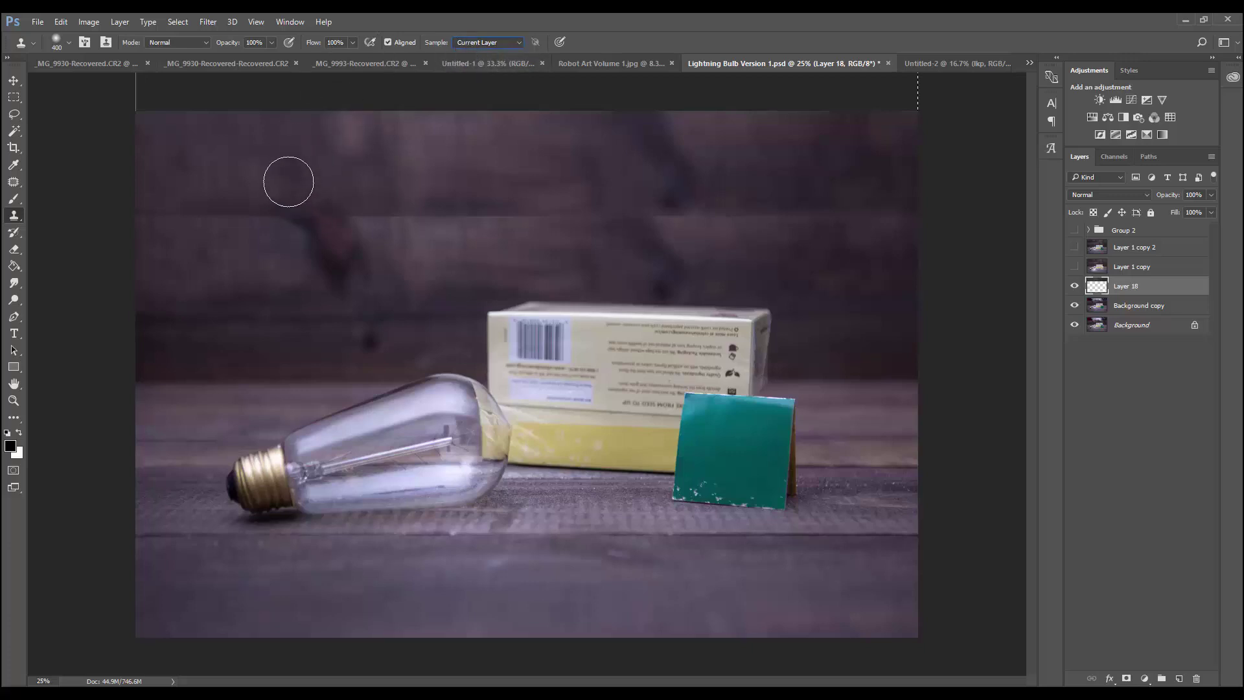
Clone sampled wood over the dark patches near the upper edge of Layer 18 after comparing it hidden and shown.
click(1074, 286)
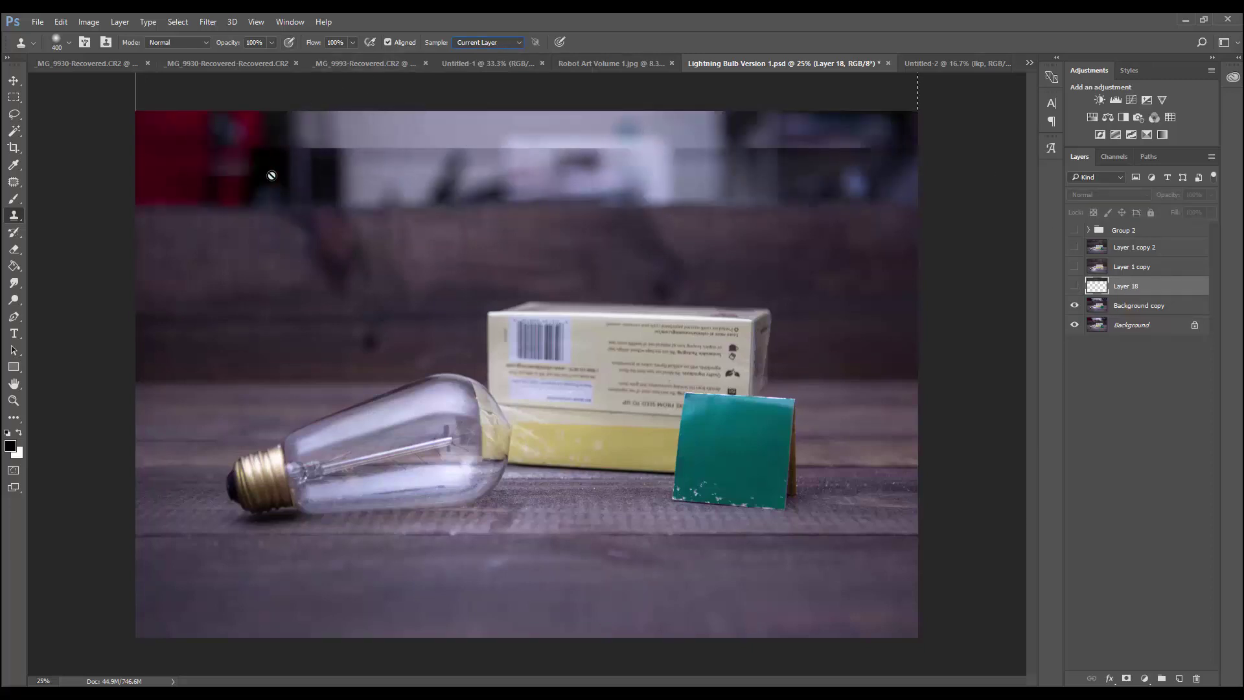
click(1074, 285)
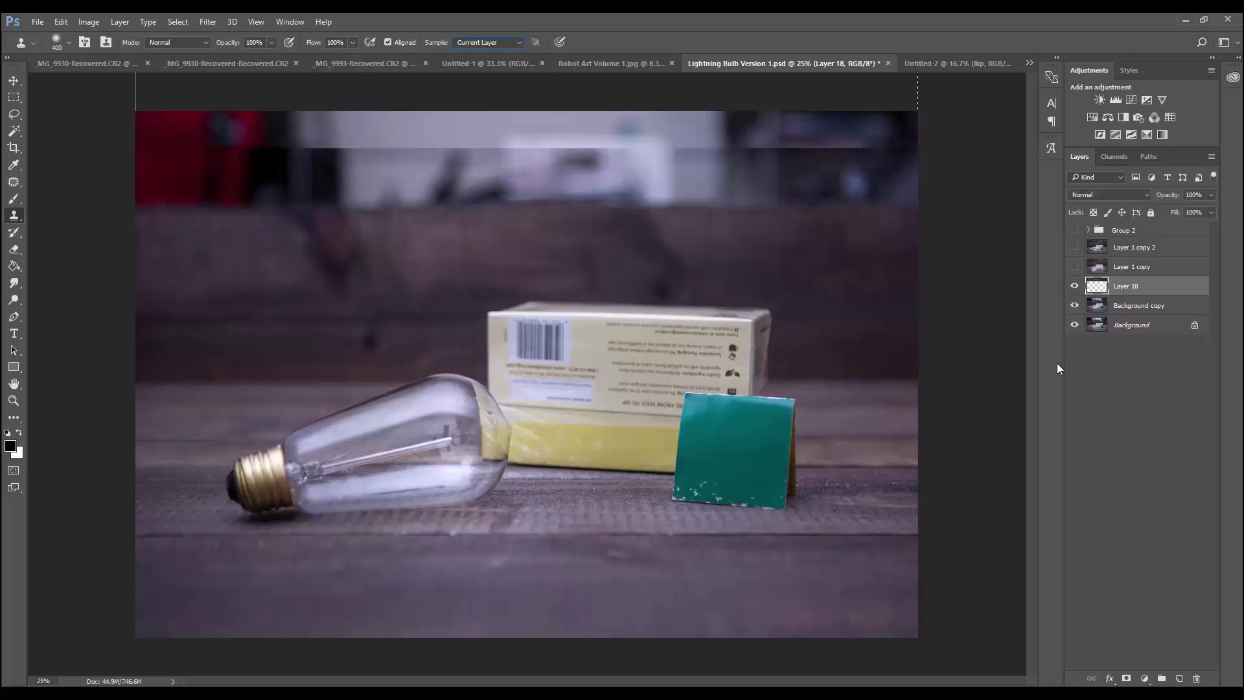
click(427, 135)
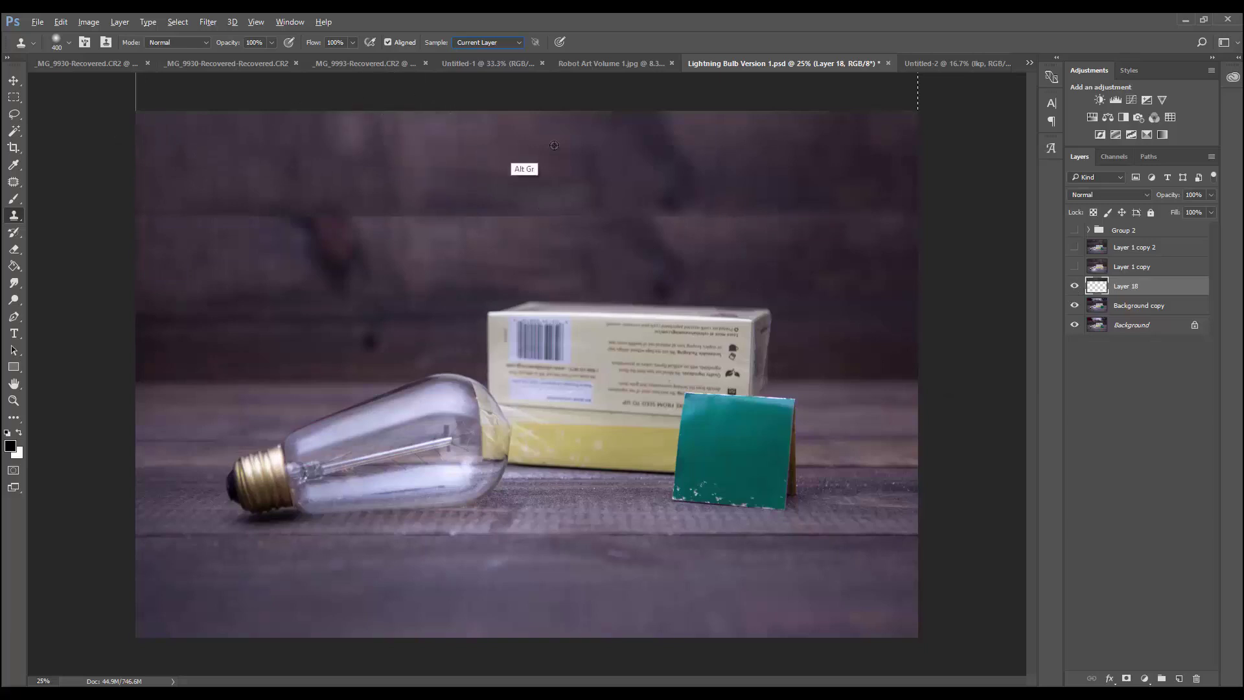
alt+click(766, 154)
click(666, 159)
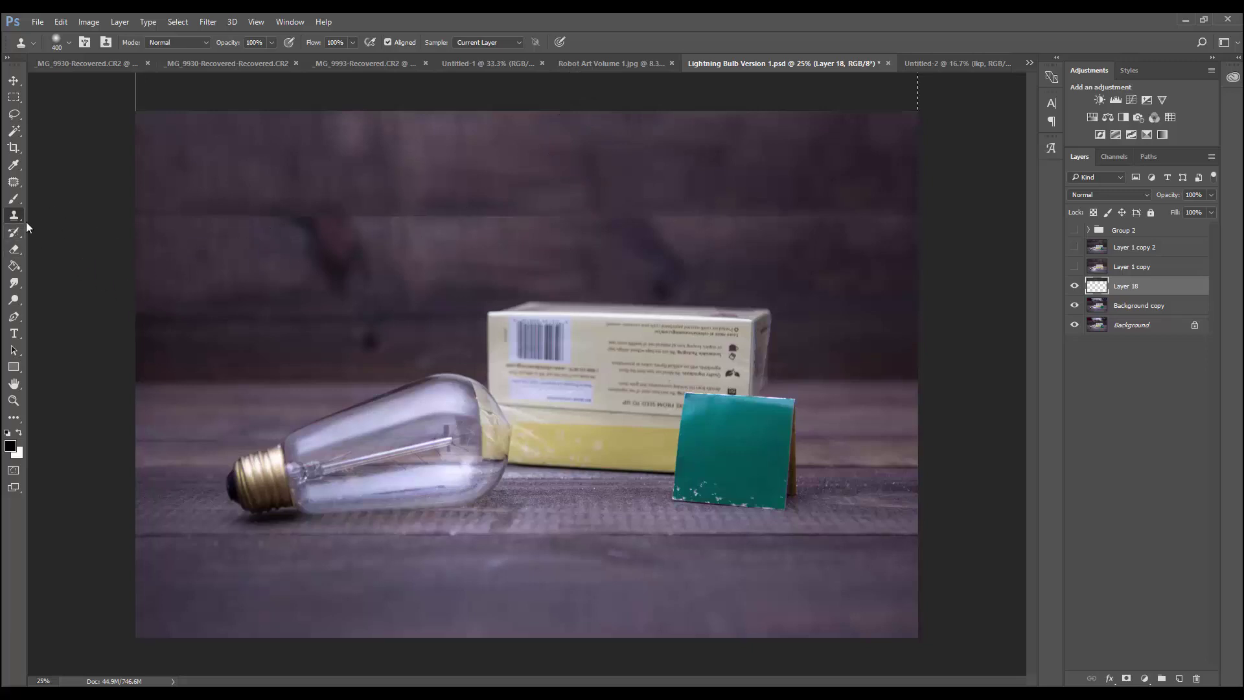
Soften the horizontal seam on Layer 18 with the Eraser at 72% opacity and compare it against Layer 1 copy 2.
key(e)
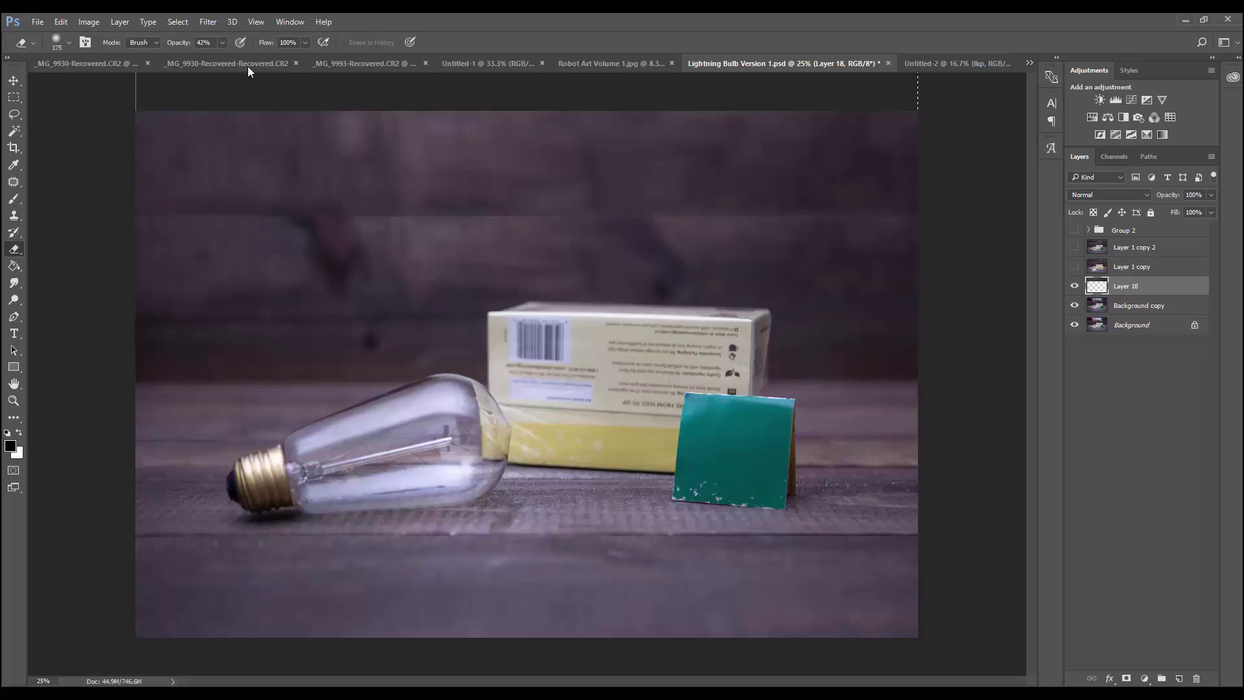
click(223, 42)
drag(222, 58, 240, 58)
click(1074, 247)
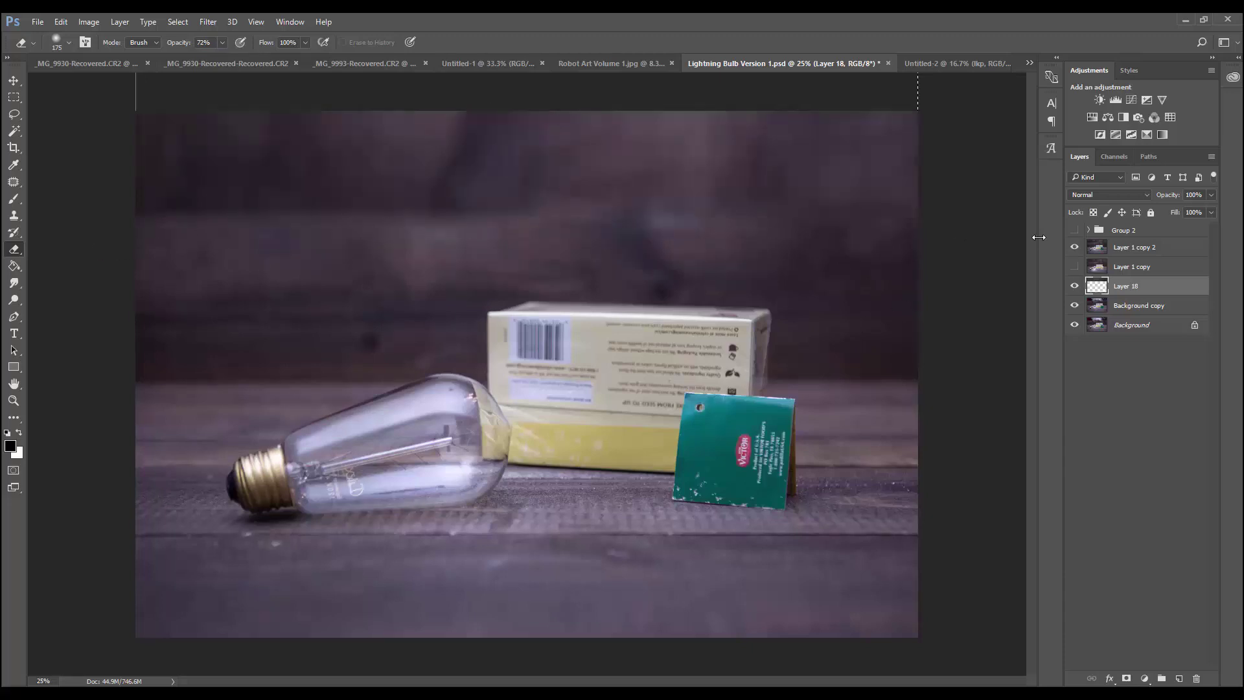
click(1075, 247)
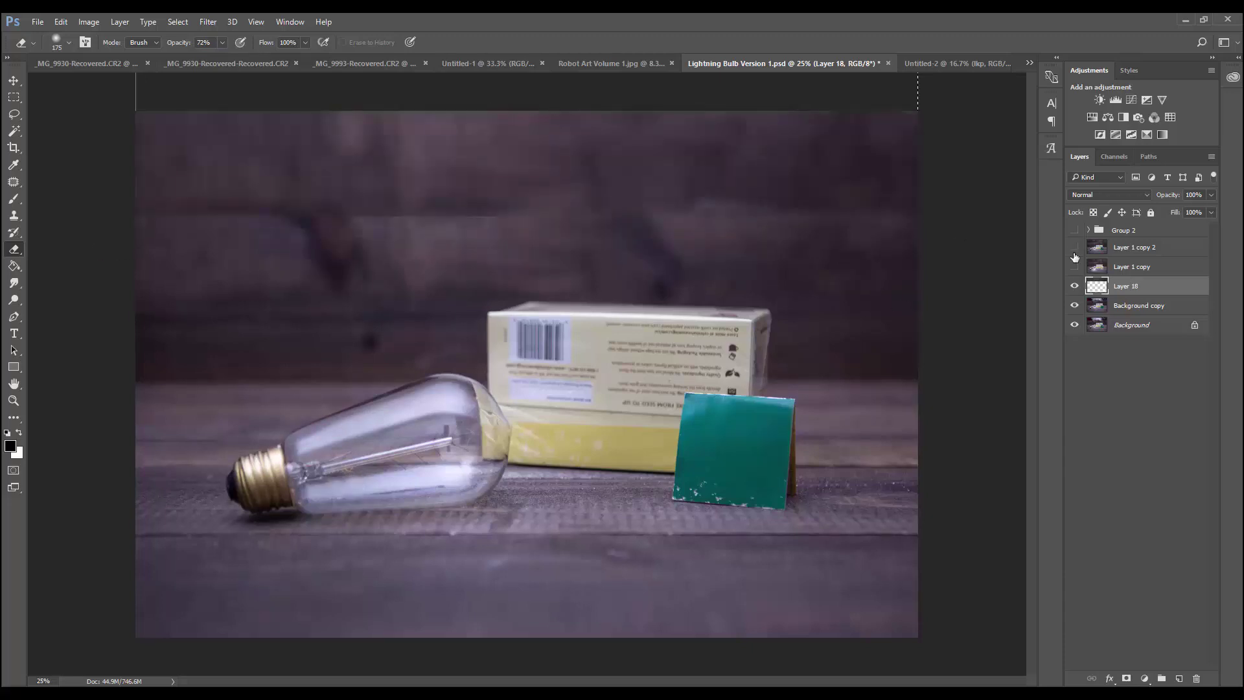
Merge Layer 18 with Background copy and compare the merged layer against the original Background.
shift+click(1134, 310)
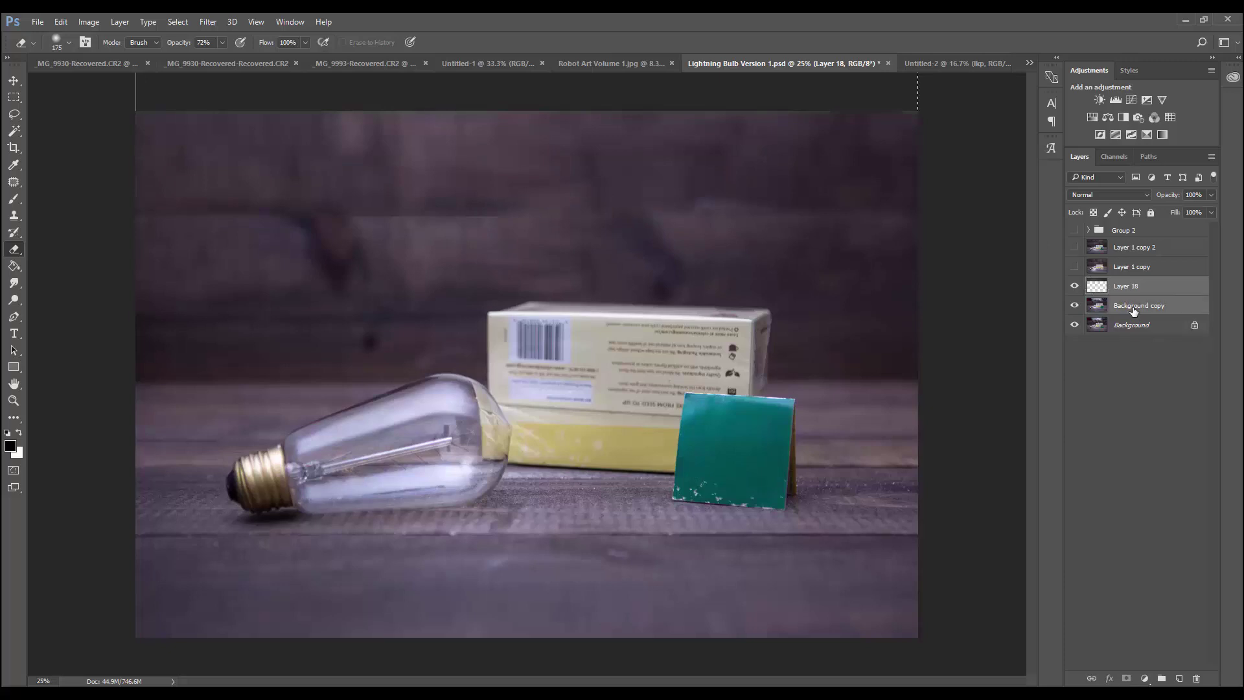
right_click(1136, 309)
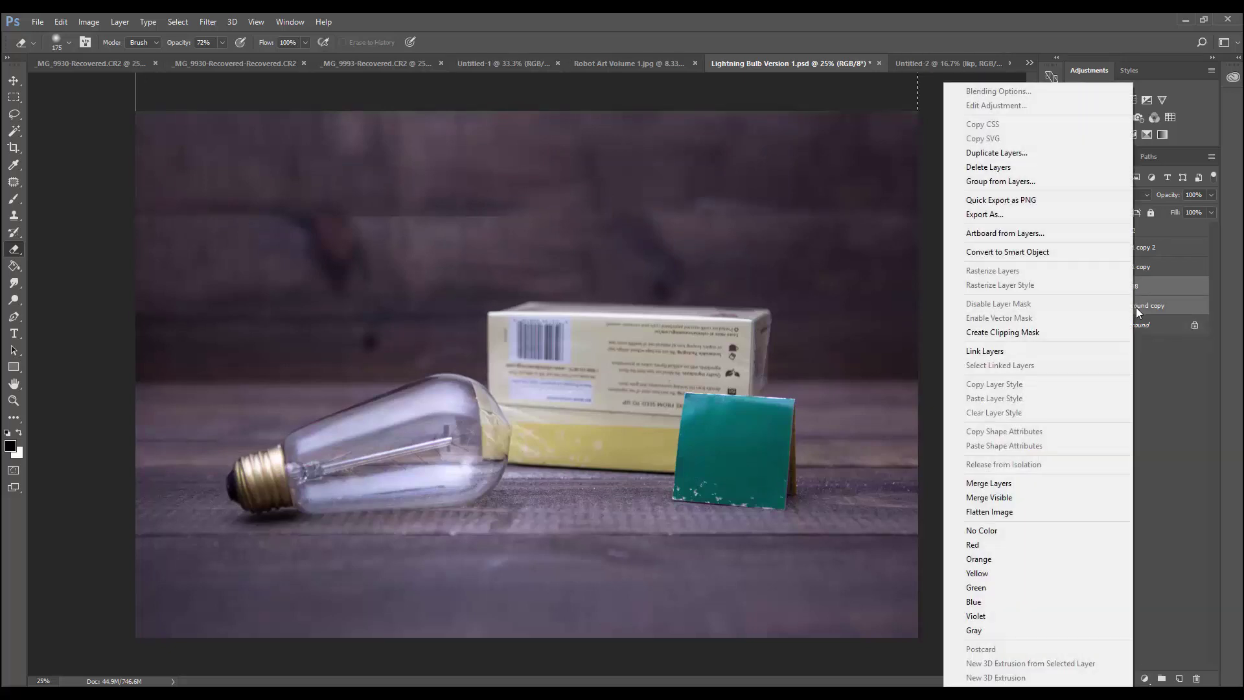
click(1032, 481)
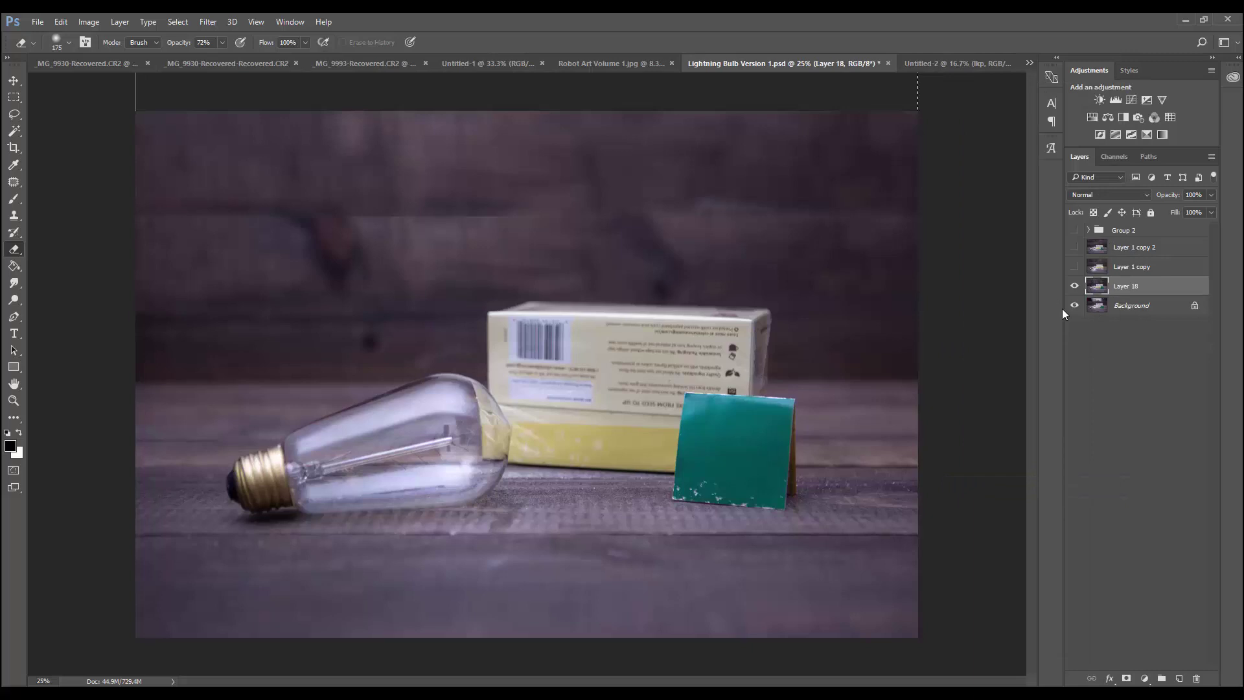
click(1075, 304)
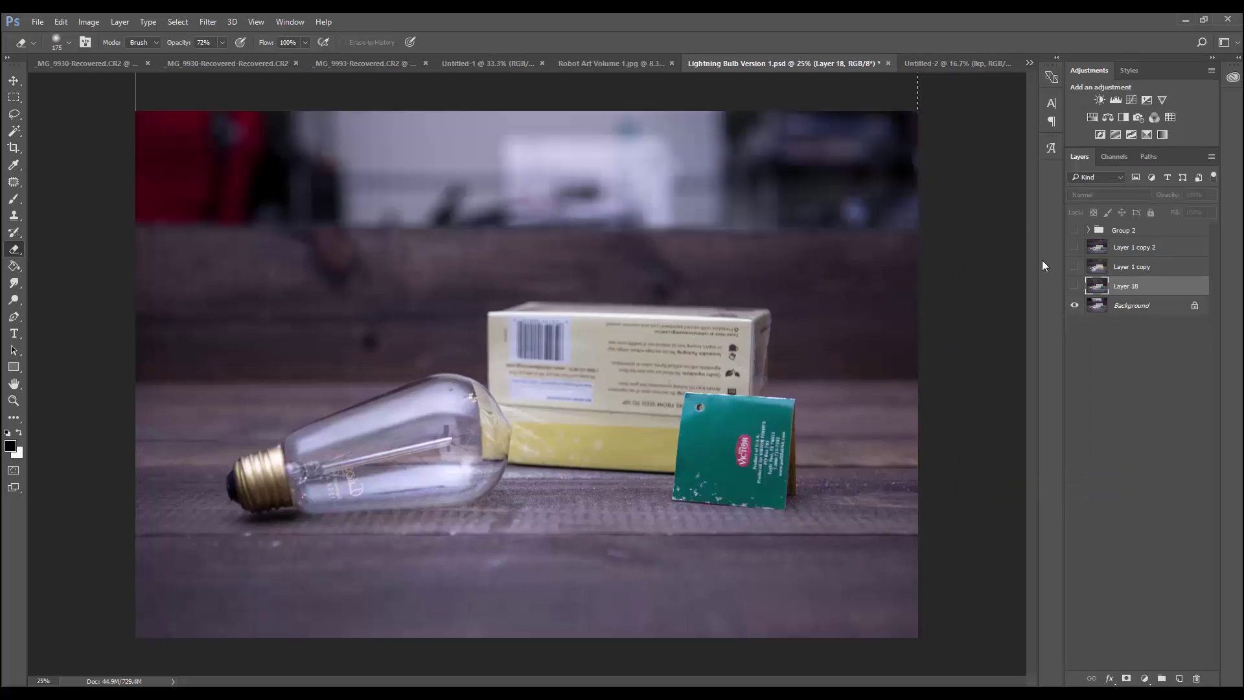
click(1075, 286)
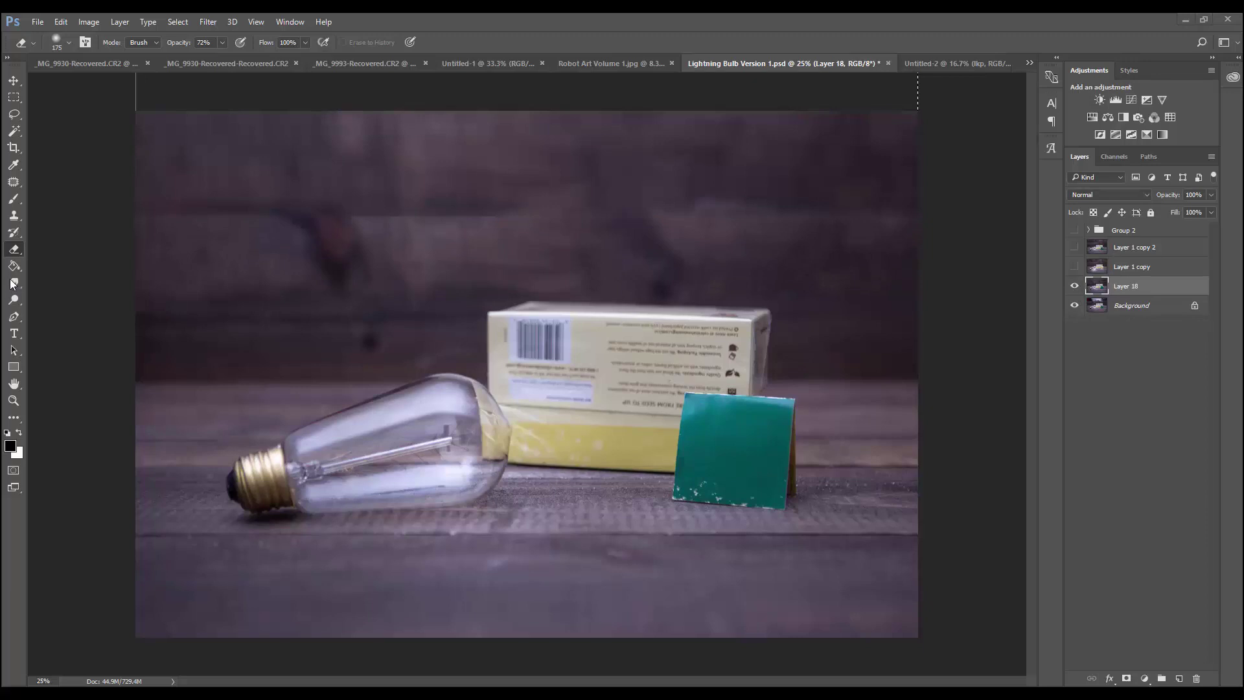
Lasso the wooden backdrop above the tabletop, skirting the bulb and box, and copy it to a new layer.
click(13, 114)
mouse_move(100, 97)
mouse_down()
mouse_move(107, 326)
mouse_move(140, 389)
mouse_move(373, 382)
mouse_up()
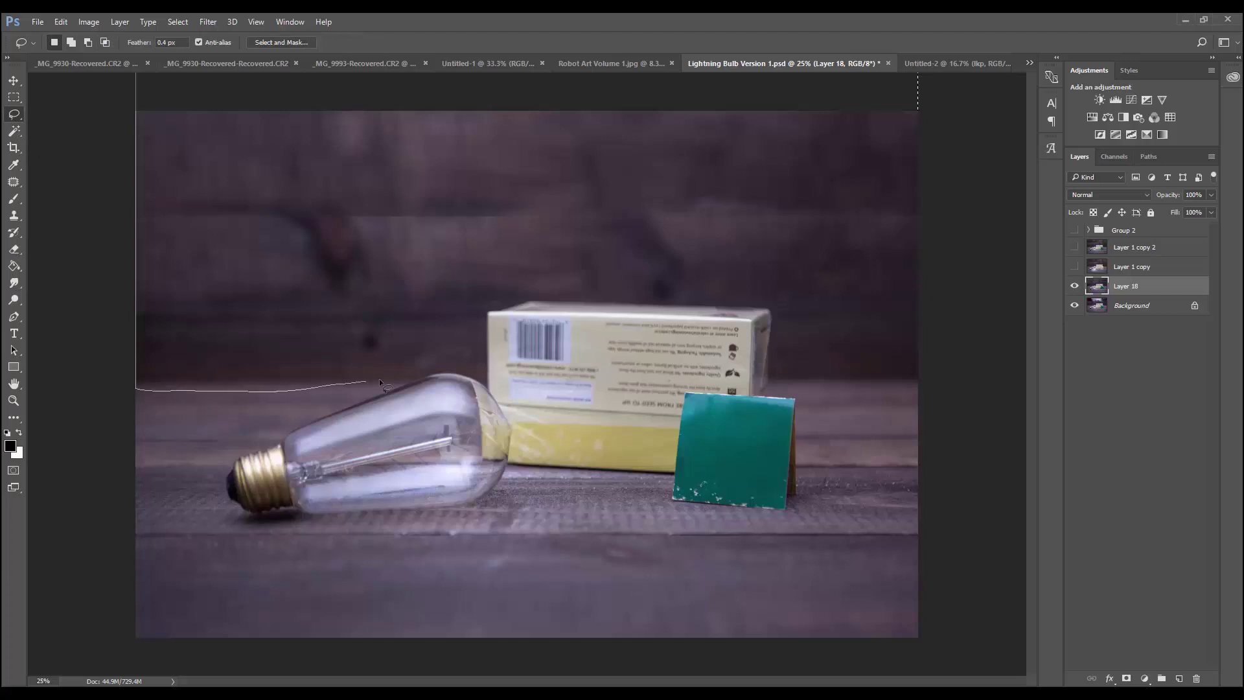
drag(445, 367, 478, 361)
drag(484, 315, 511, 293)
mouse_move(784, 341)
mouse_down()
mouse_move(805, 382)
mouse_move(986, 210)
mouse_move(544, 90)
mouse_move(82, 26)
mouse_up()
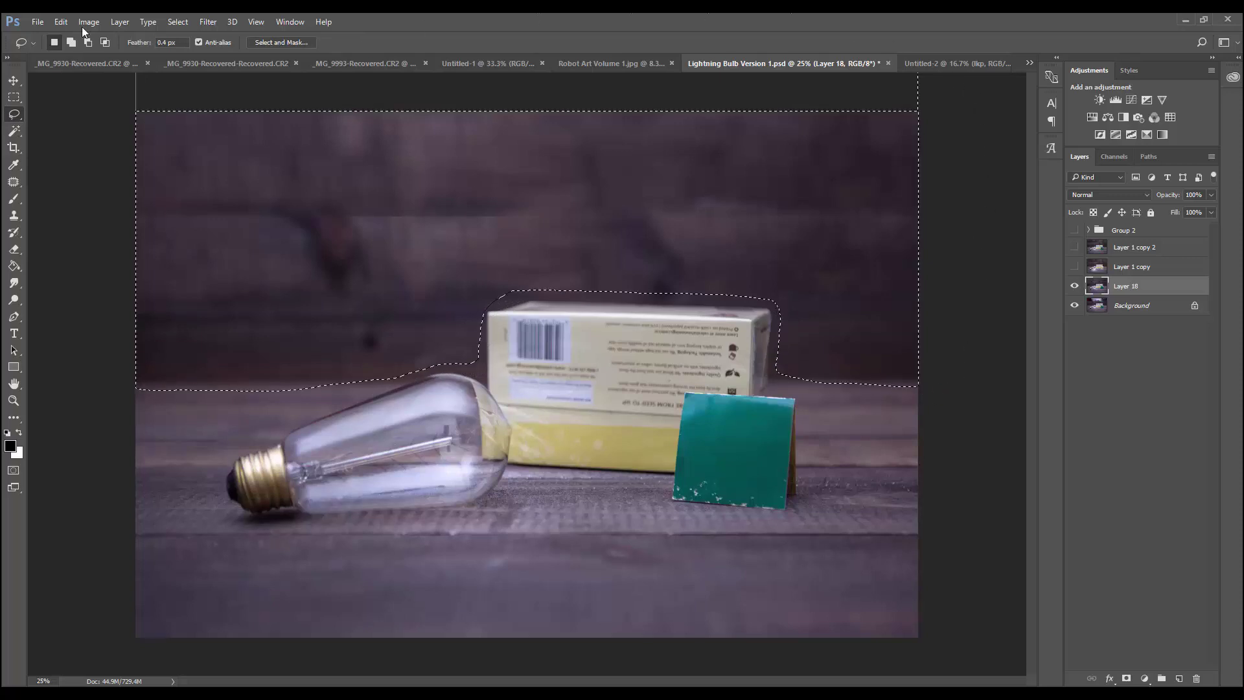
click(120, 21)
mouse_move(123, 30)
click(304, 128)
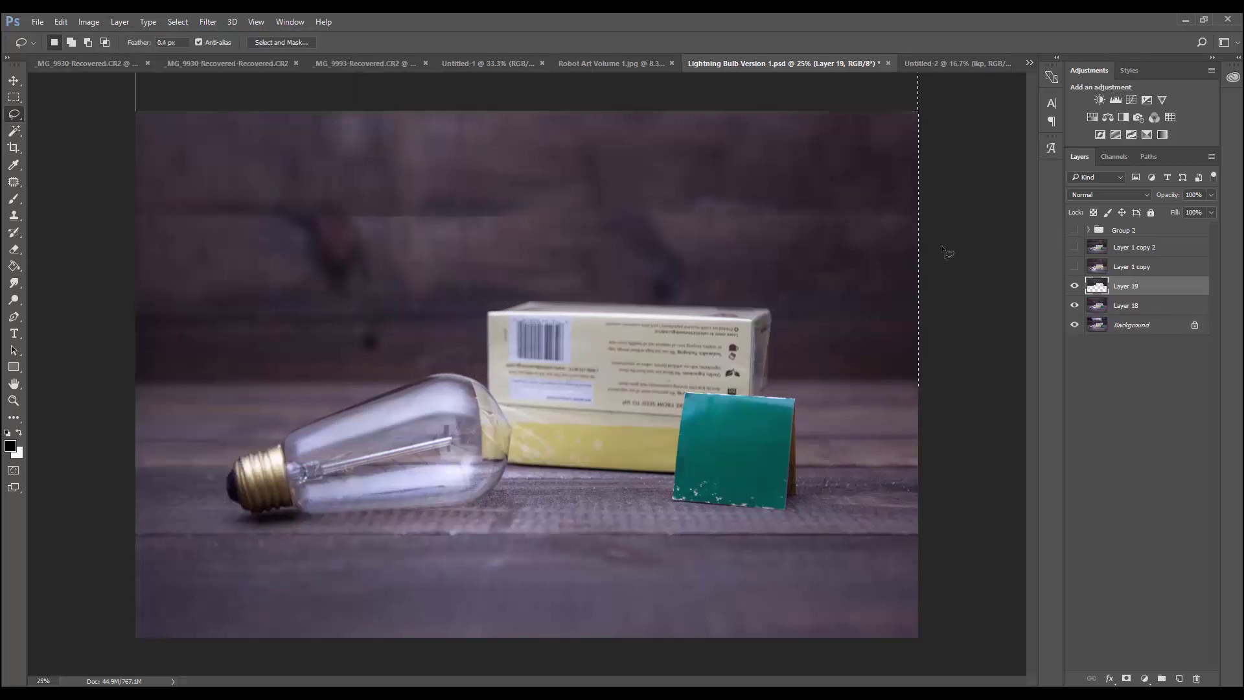
Apply a Gaussian Blur with a 20-pixel radius to the wooden backdrop on Layer 19 and compare before and after.
click(178, 24)
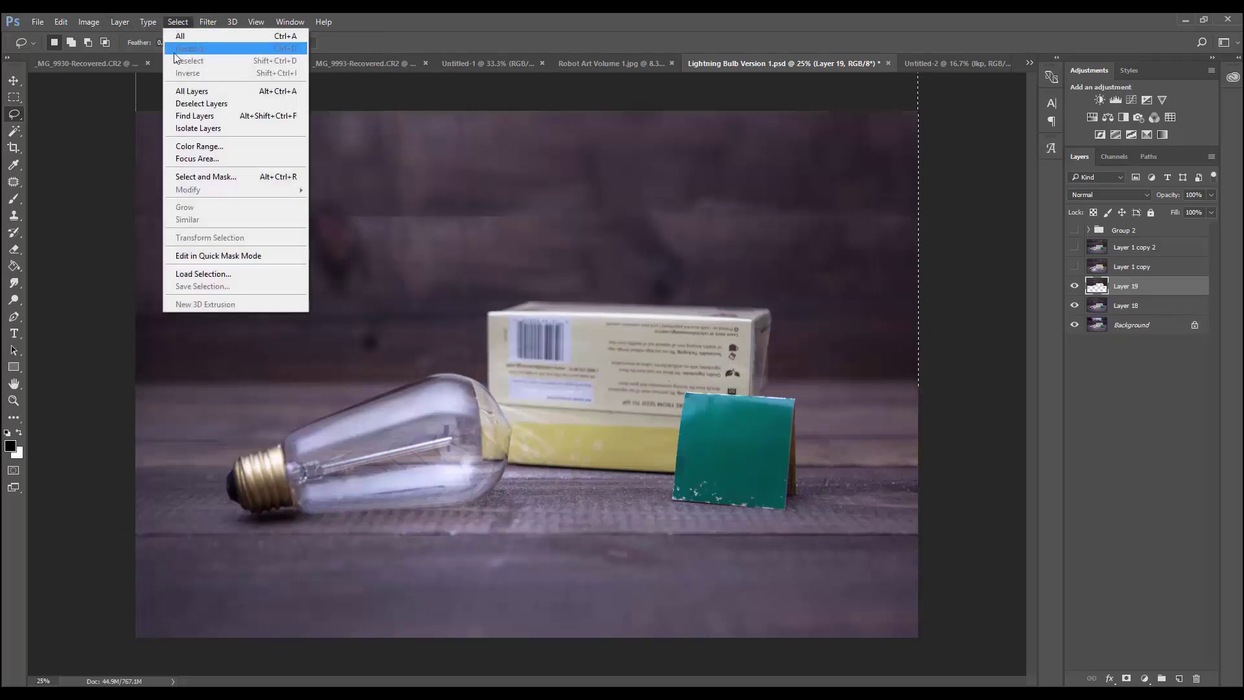
mouse_move(208, 21)
mouse_move(233, 164)
click(153, 214)
drag(569, 179, 588, 443)
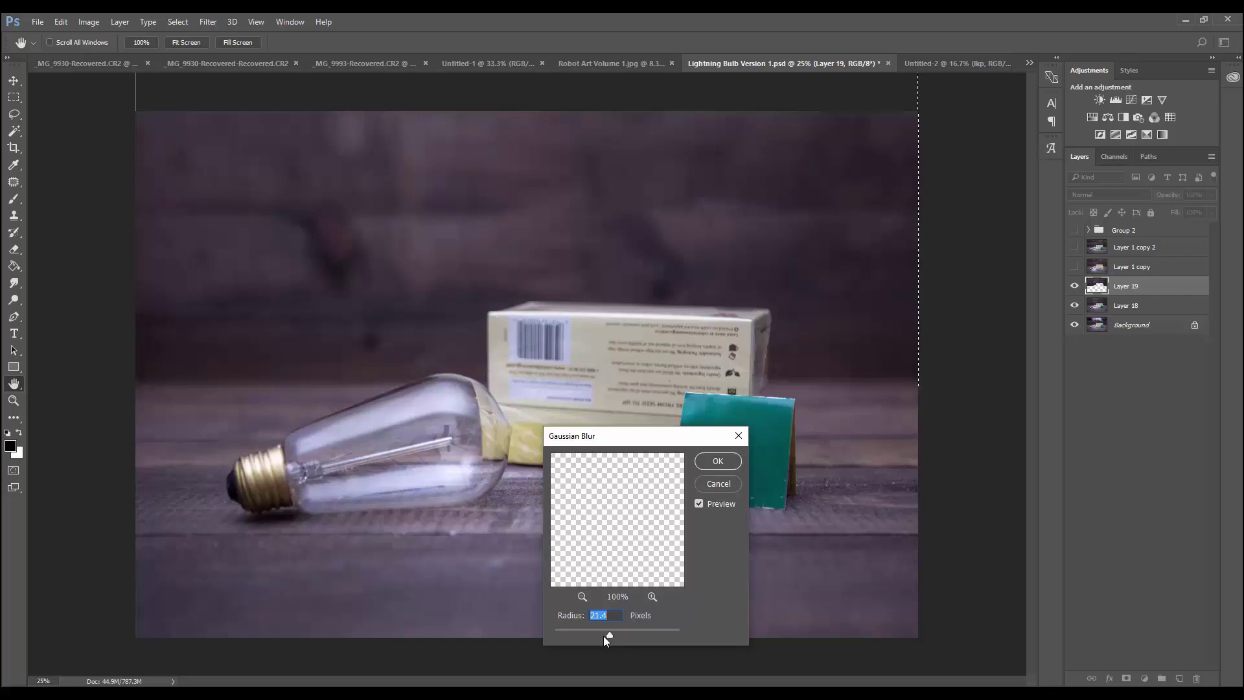
text(20)
click(714, 472)
click(1075, 287)
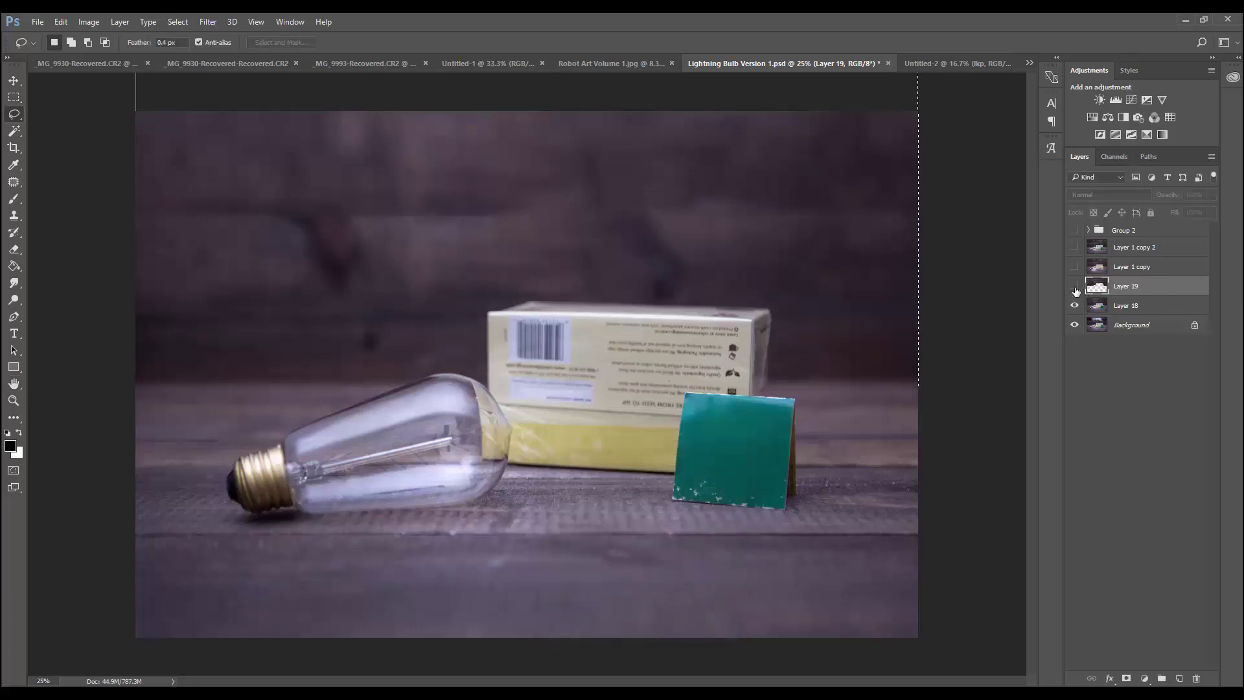
click(1075, 287)
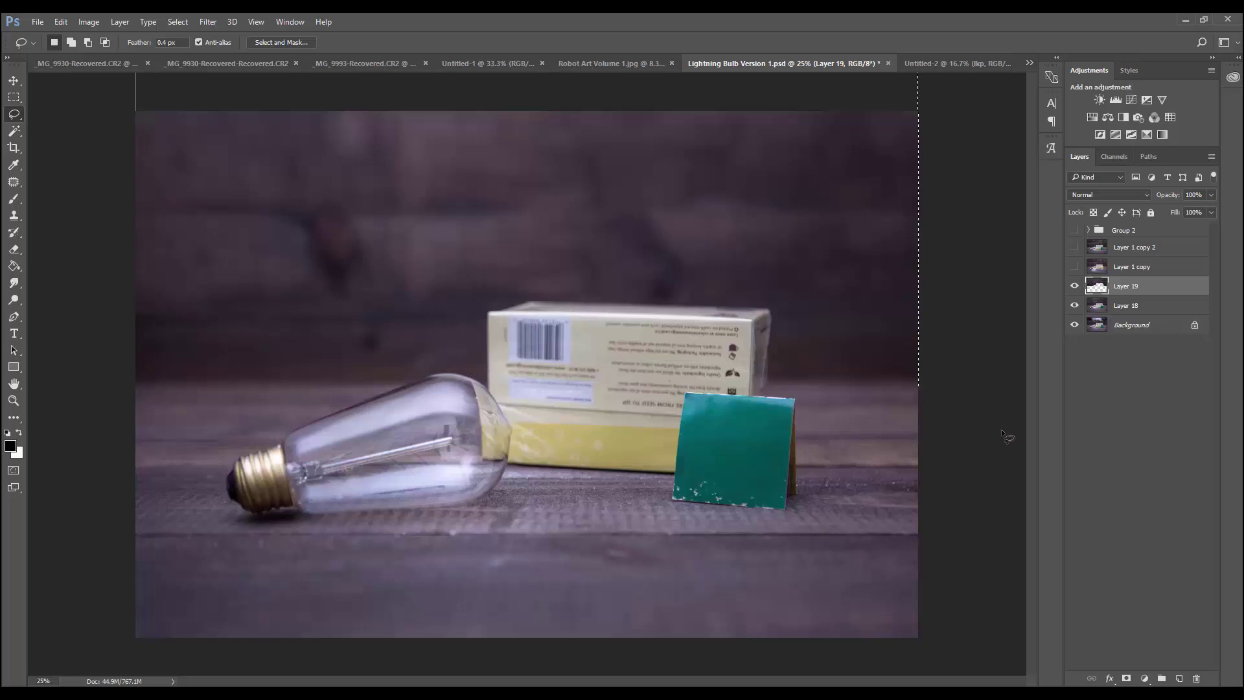
Merge Layer 19 with Layer 18 and toggle the merged layer's visibility to compare it with the original.
shift+click(1133, 308)
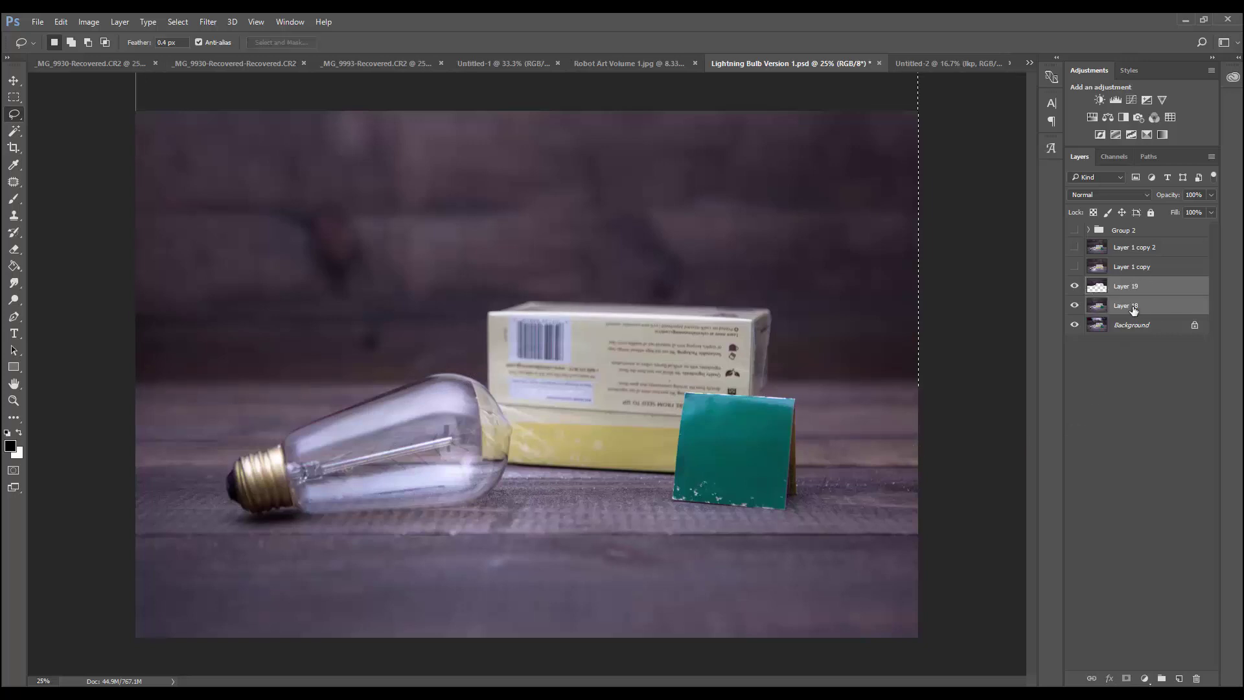
right_click(1133, 309)
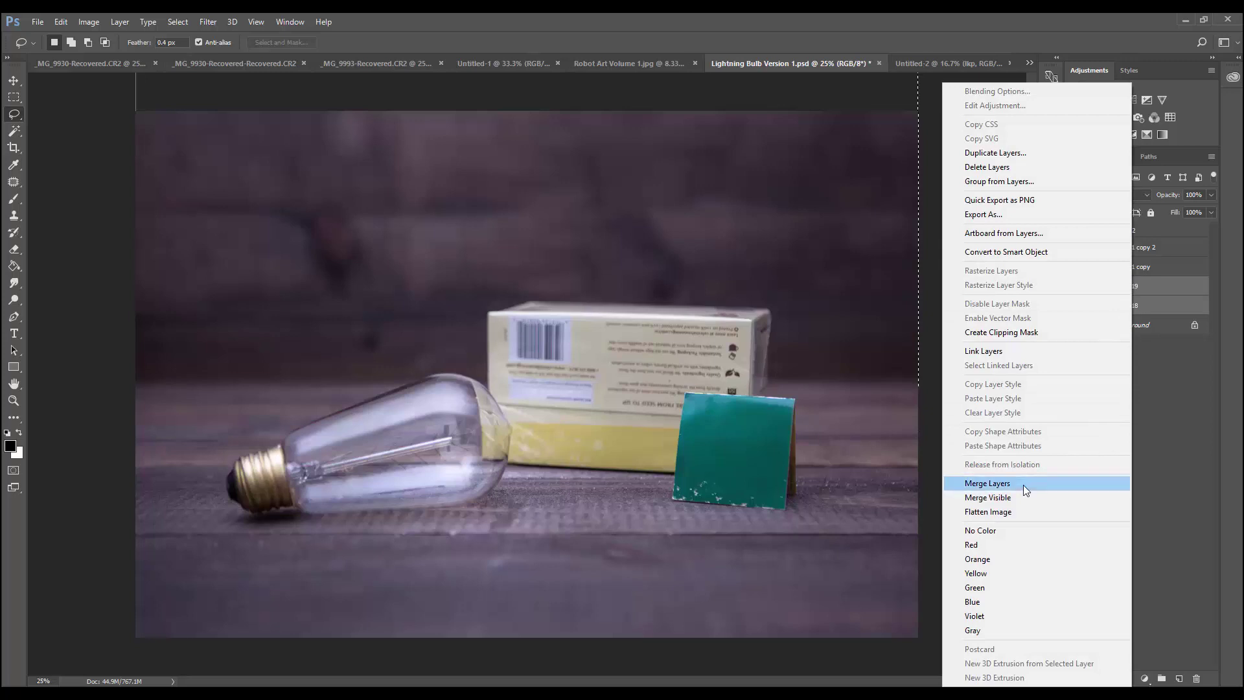
click(1024, 483)
click(1075, 287)
click(1074, 287)
click(1074, 292)
click(1072, 294)
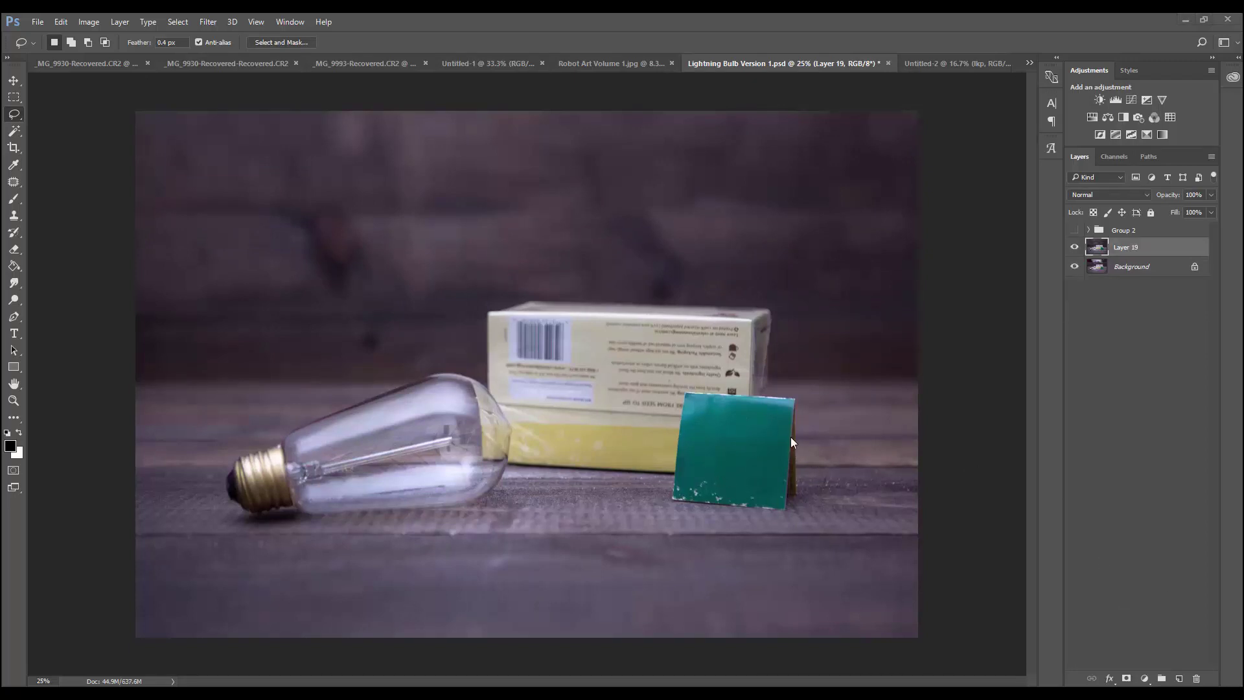
Select the green card's front face with the Polygonal Lasso, tracing from corner to corner.
right_click(14, 115)
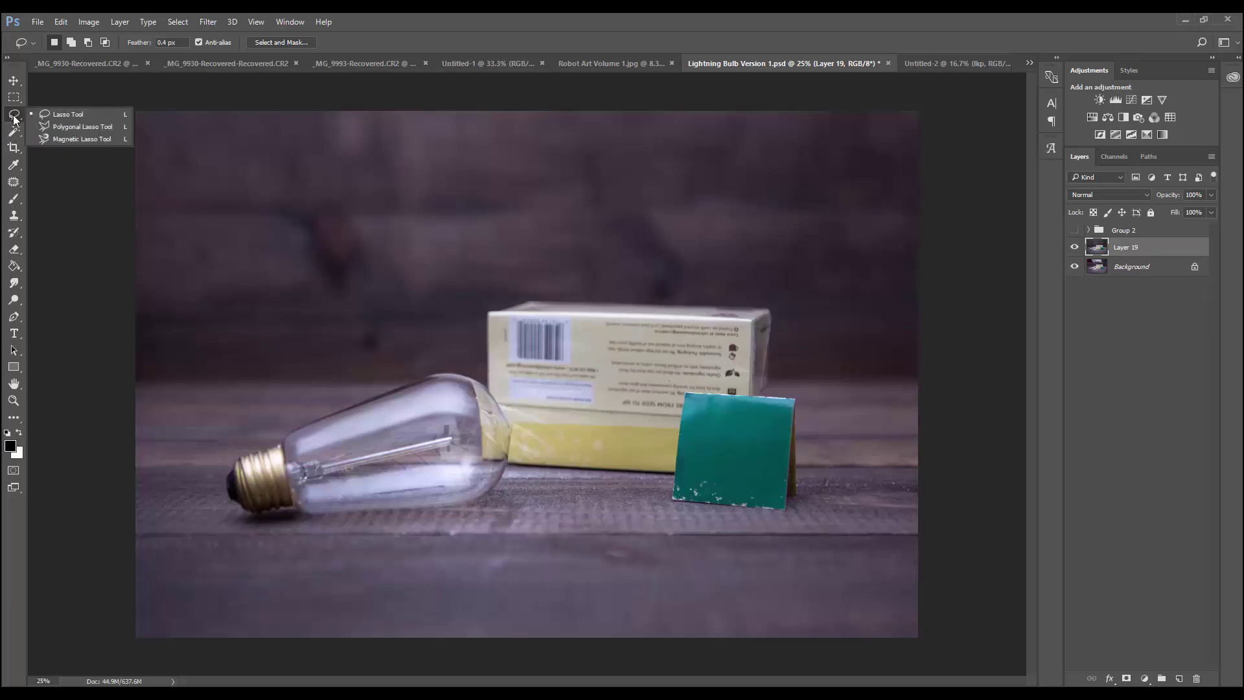
click(64, 127)
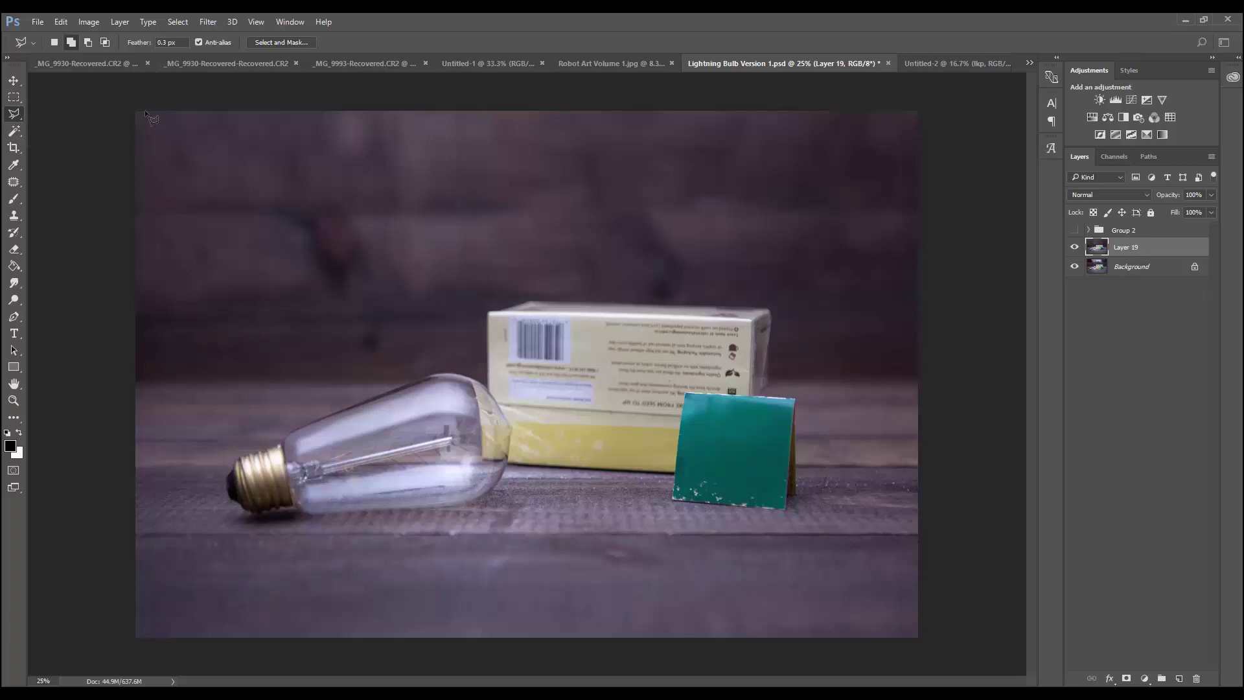
click(147, 44)
click(687, 393)
click(673, 499)
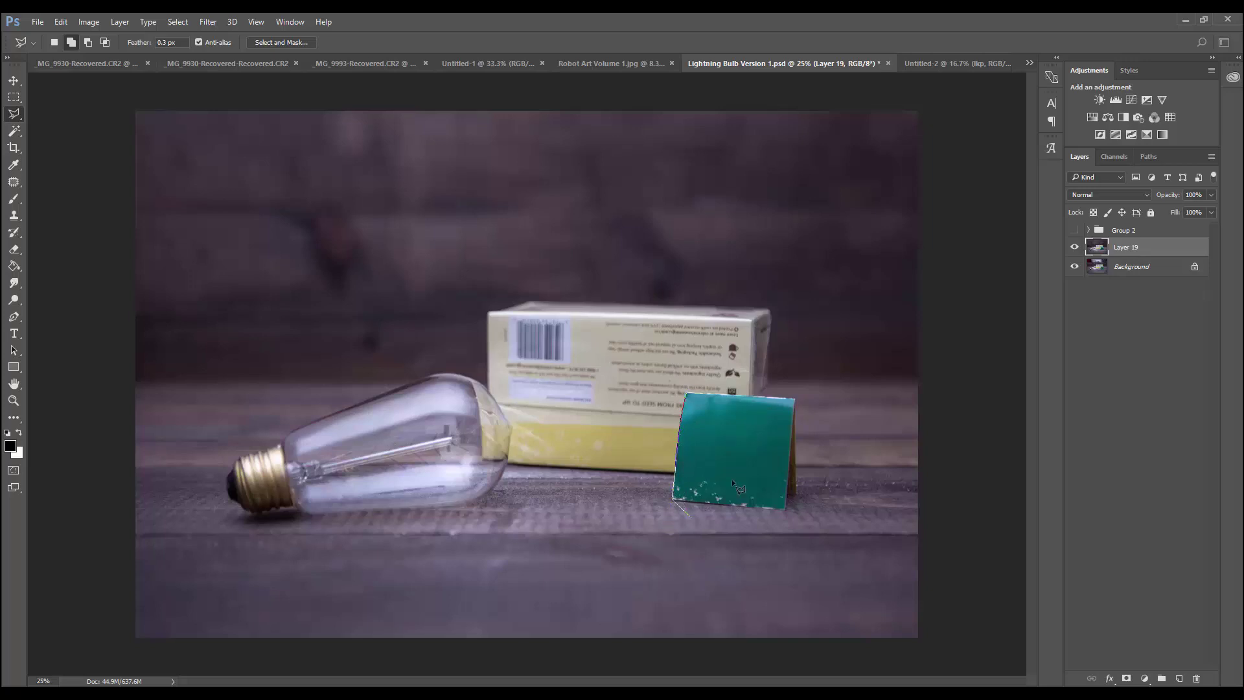
click(784, 509)
click(685, 393)
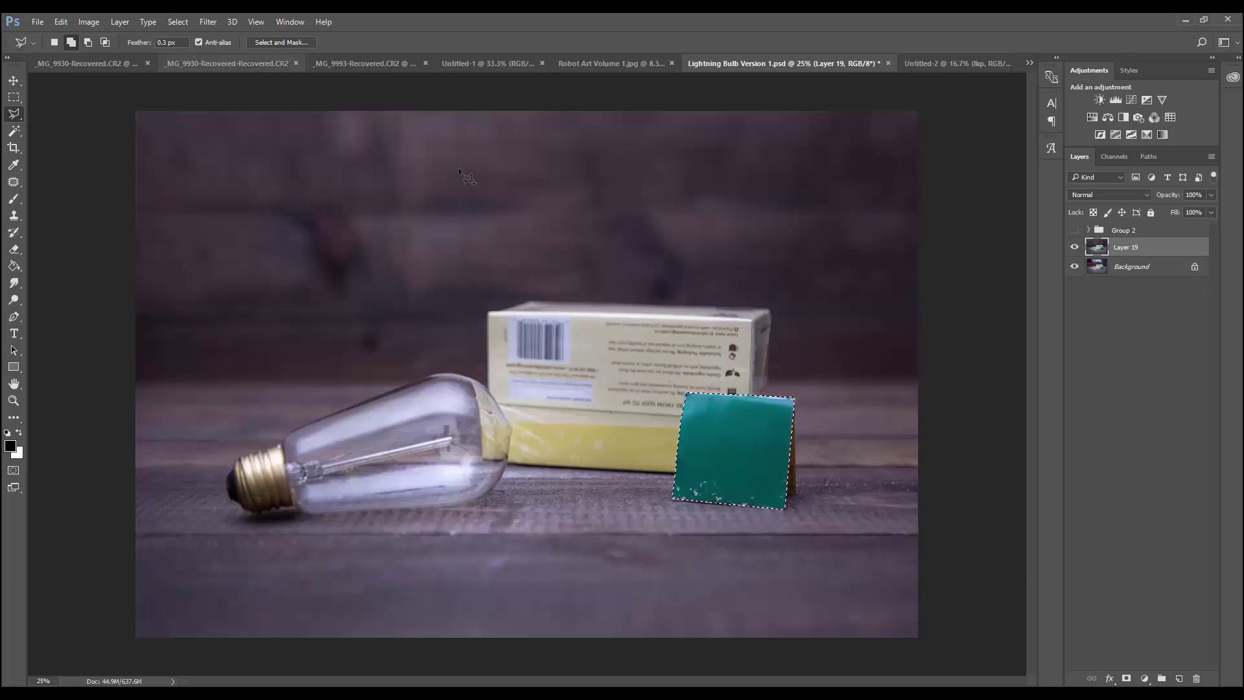
Feather the green card selection with a radius of 0.2 pixels.
click(198, 24)
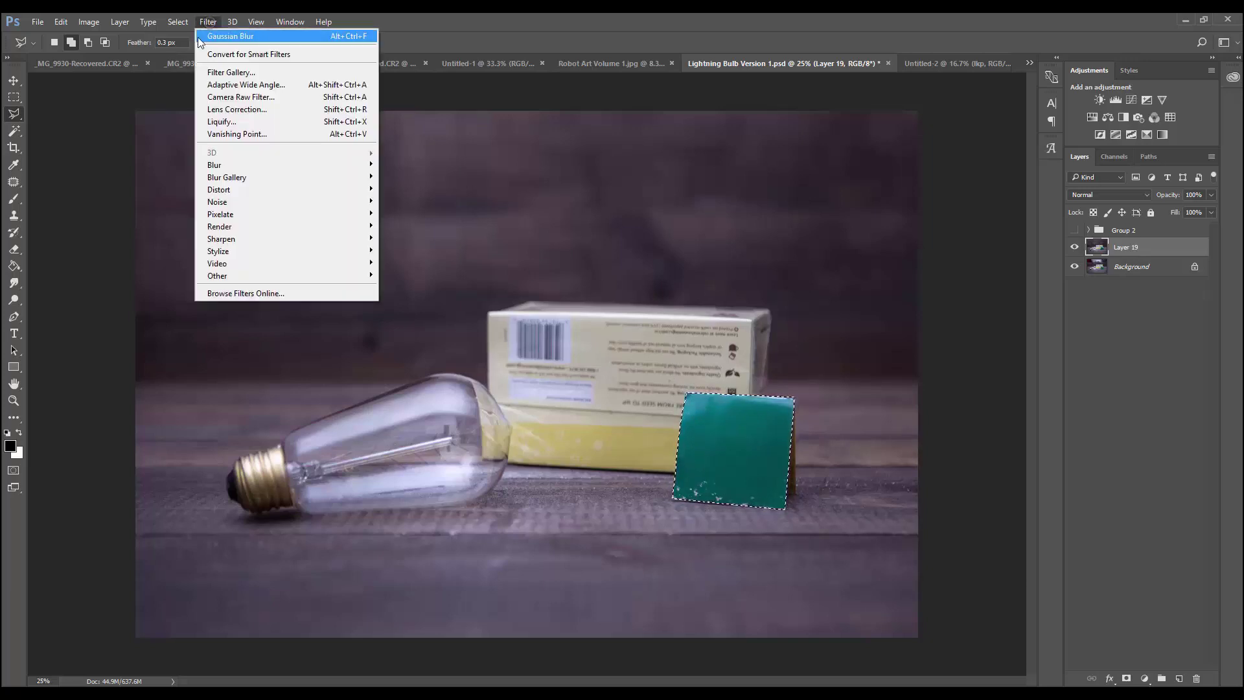
mouse_move(176, 21)
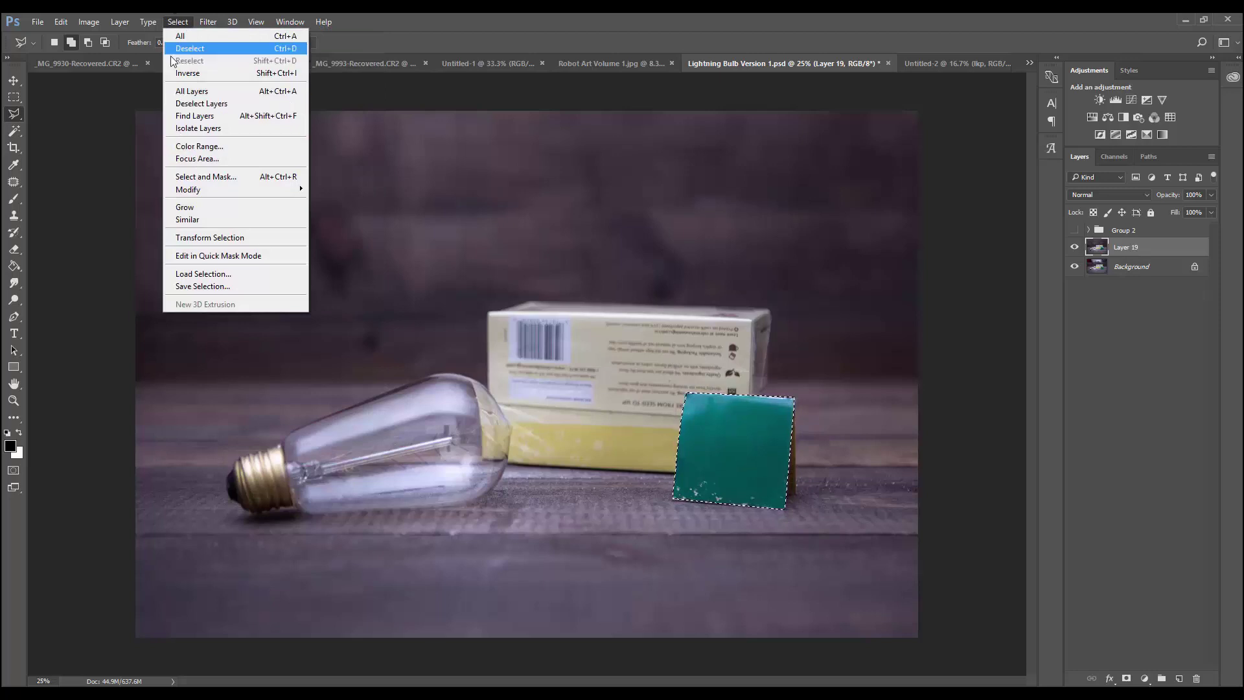
mouse_move(213, 189)
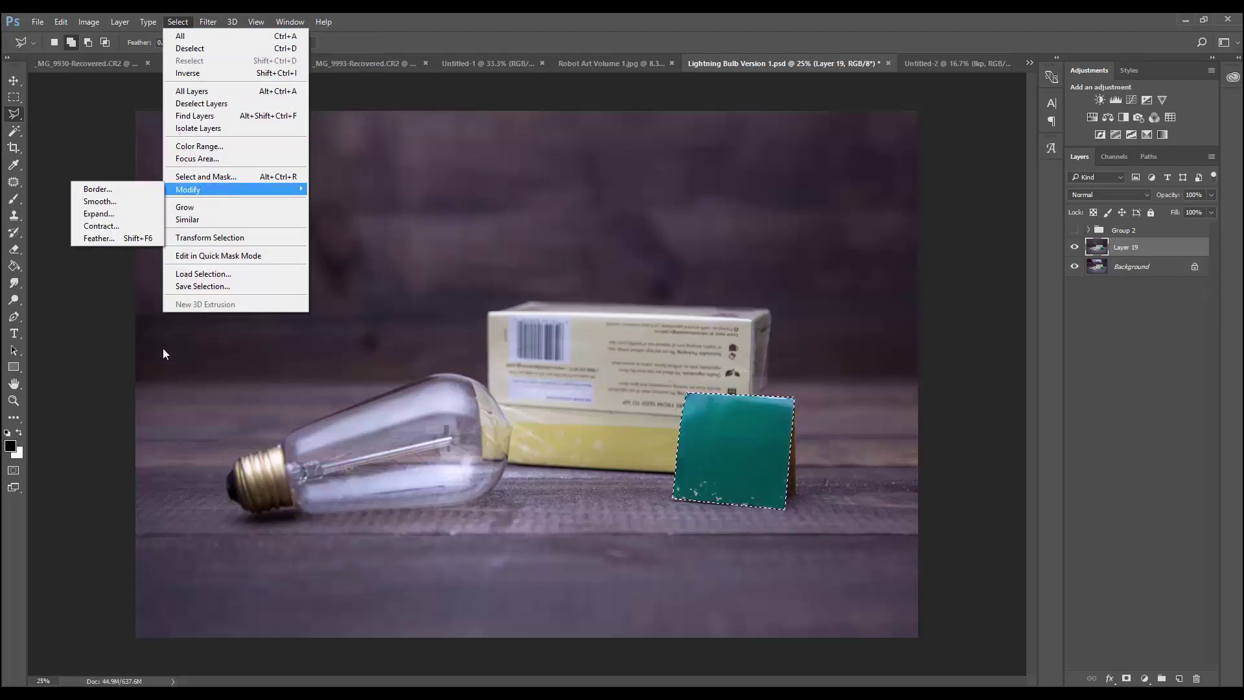
click(100, 239)
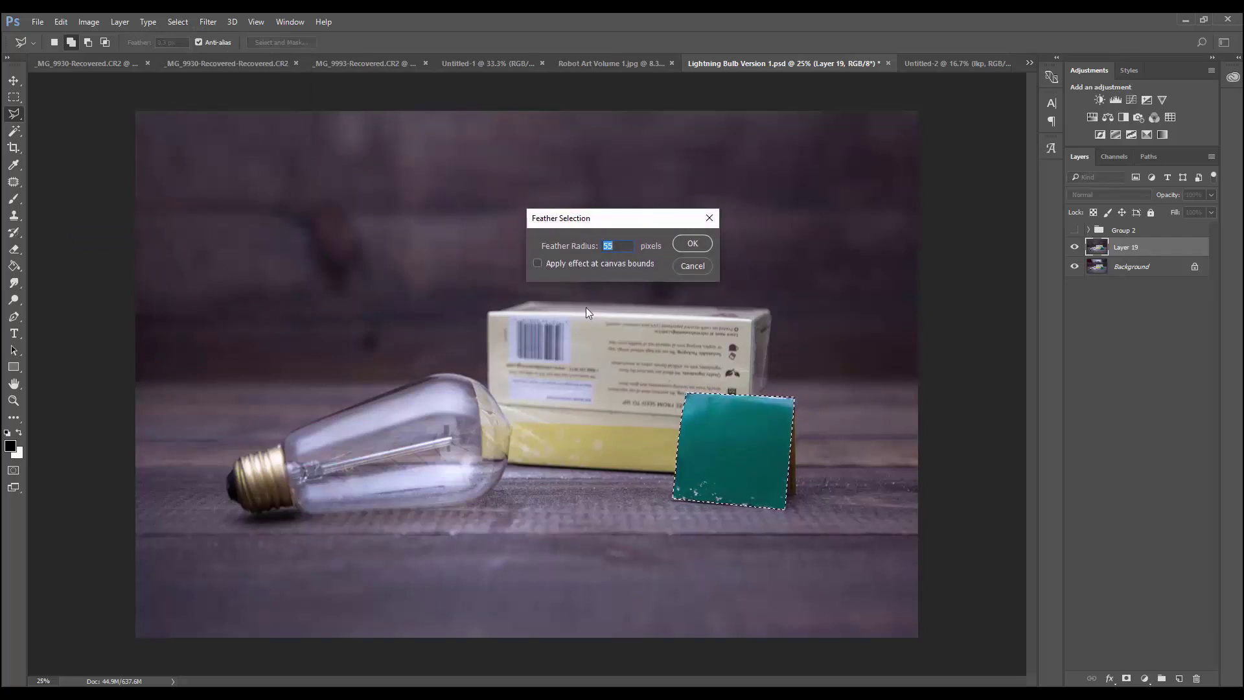
text(0.2)
key(Return)
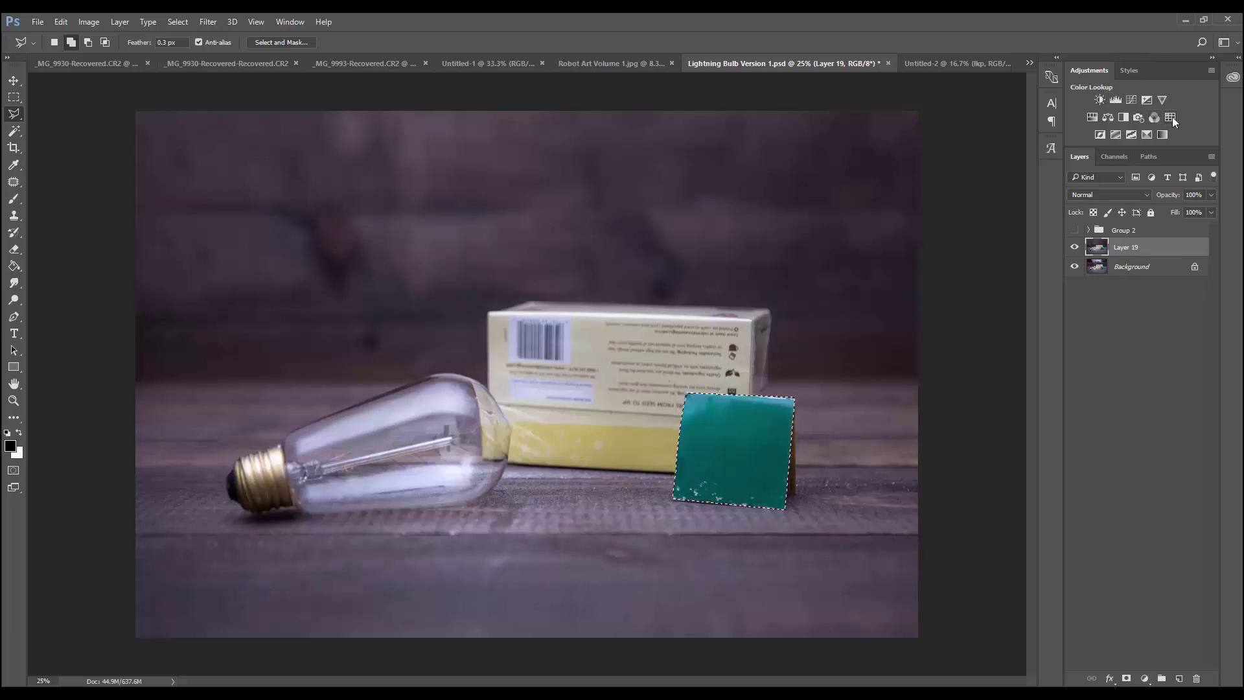
Add a Hue/Saturation adjustment layer masked to the selected card face, keeping the Master colour range.
click(290, 22)
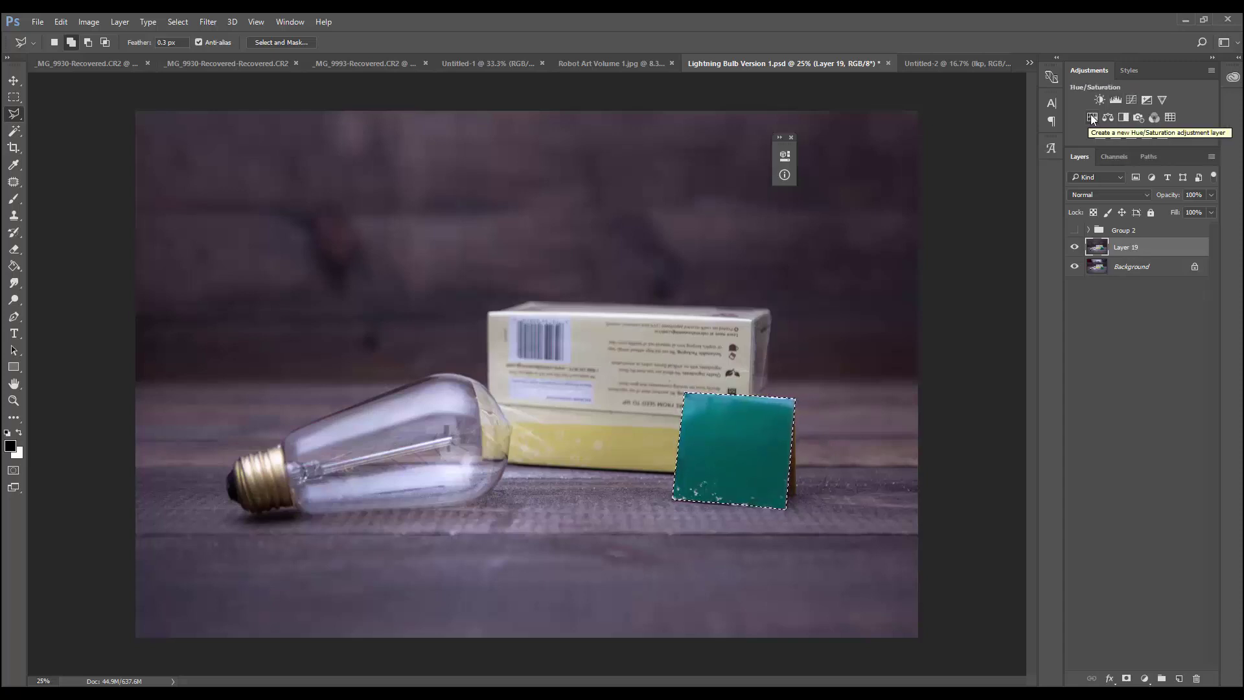
click(1093, 118)
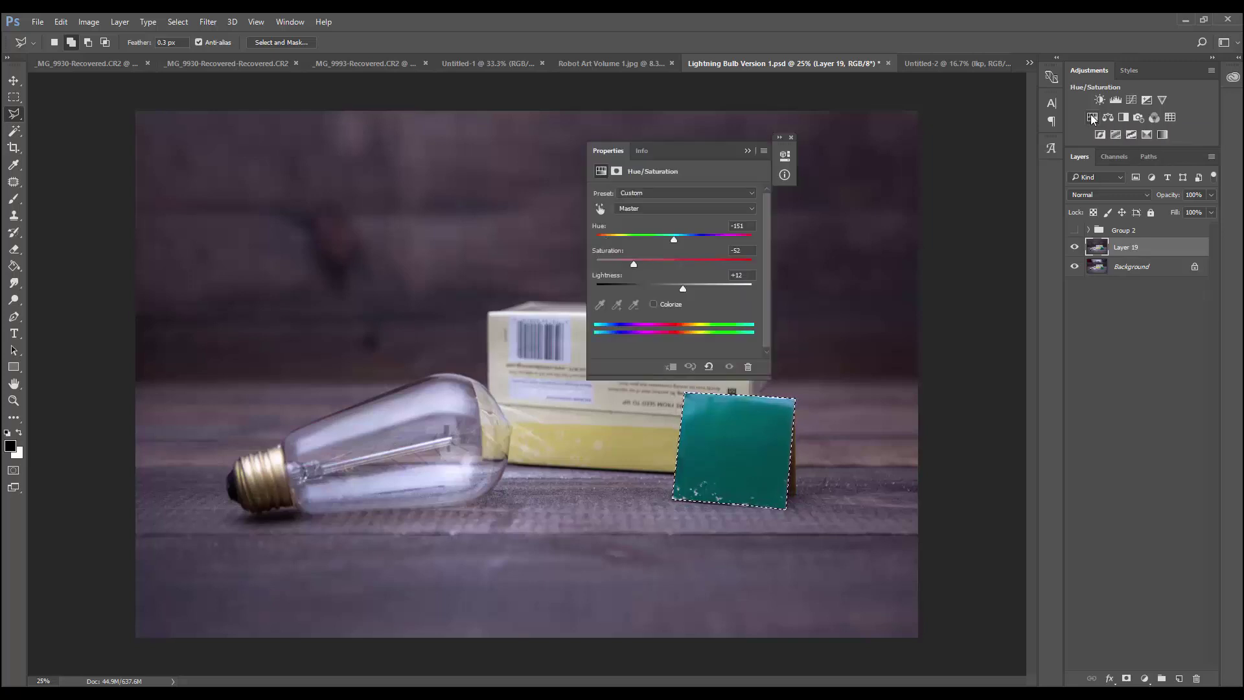
drag(716, 150, 917, 125)
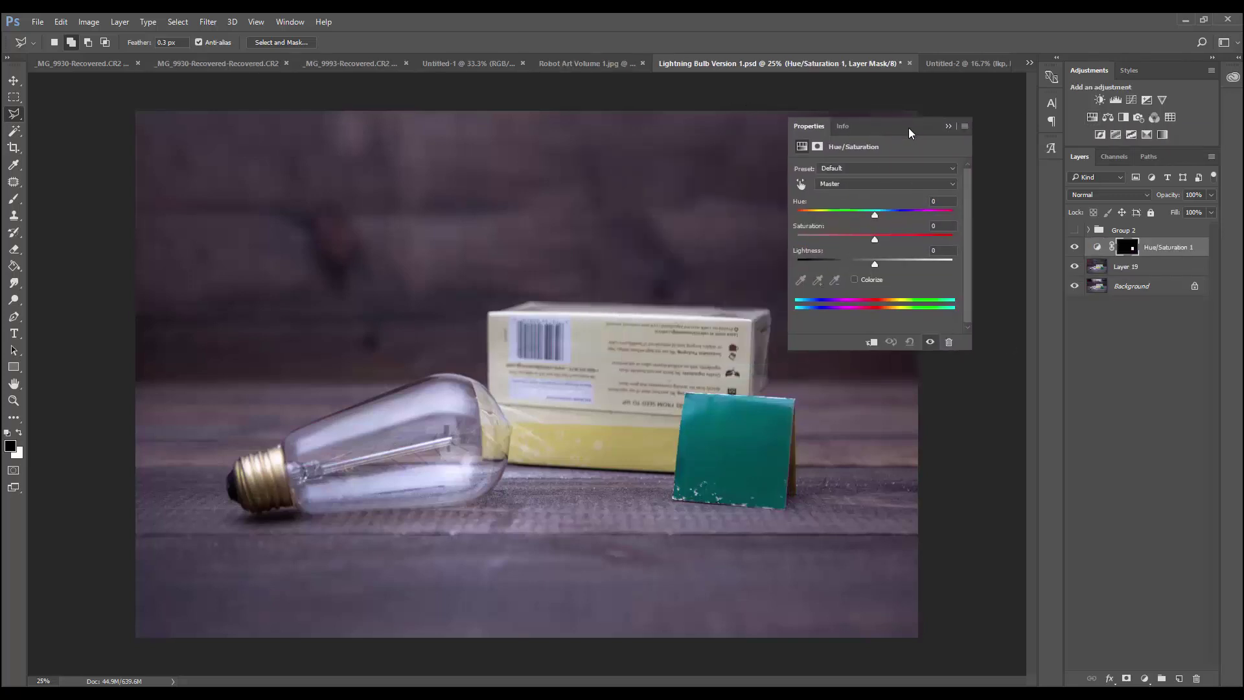
click(831, 184)
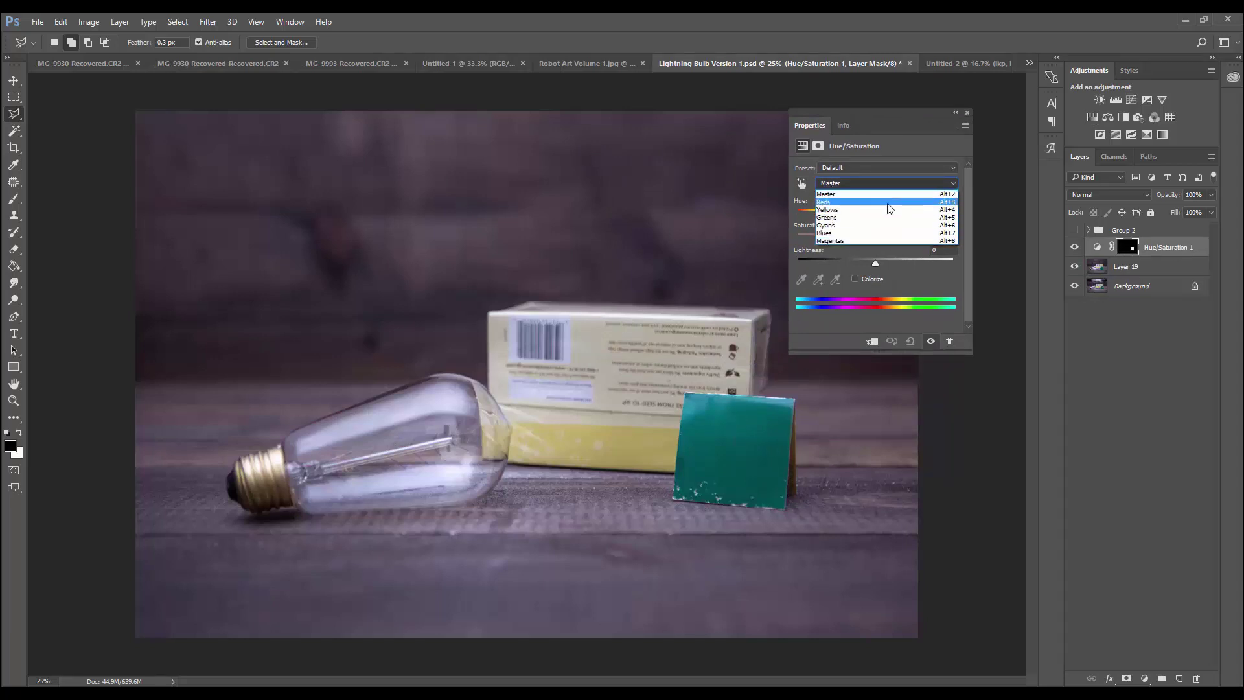
click(869, 182)
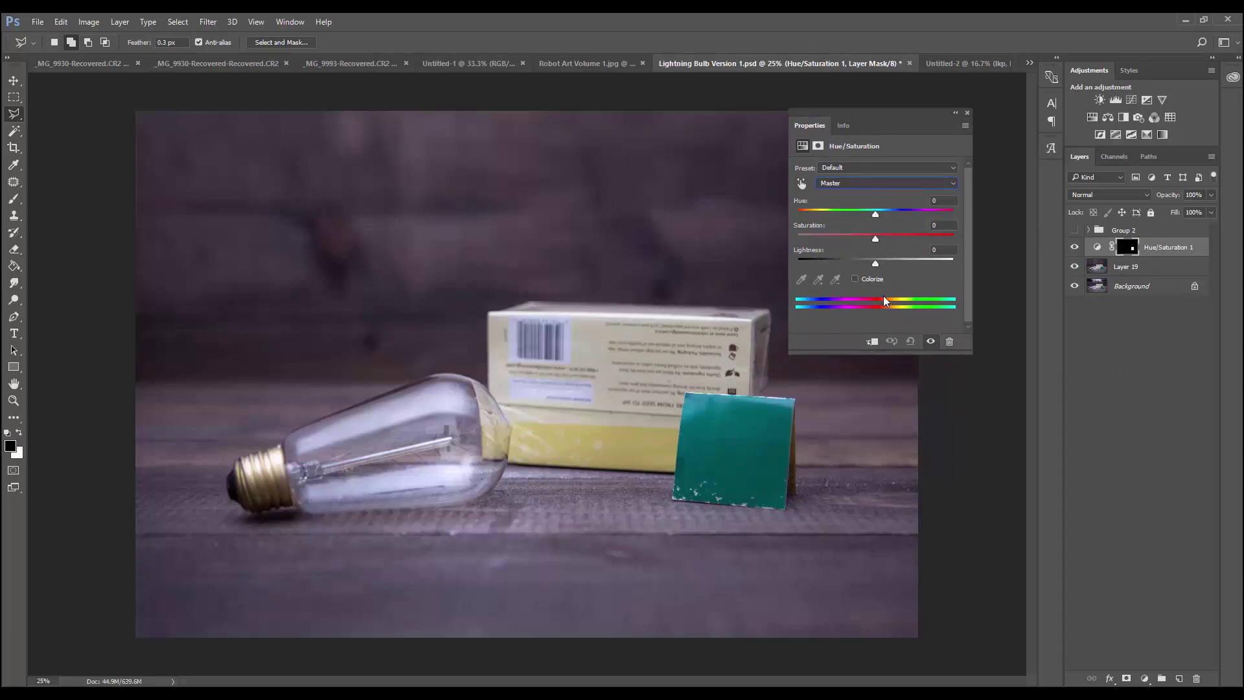
Clip the Hue/Saturation adjustment to Layer 19 and set Hue to -155, Saturation to -68 and Lightness to +36.
click(872, 342)
drag(875, 215, 901, 263)
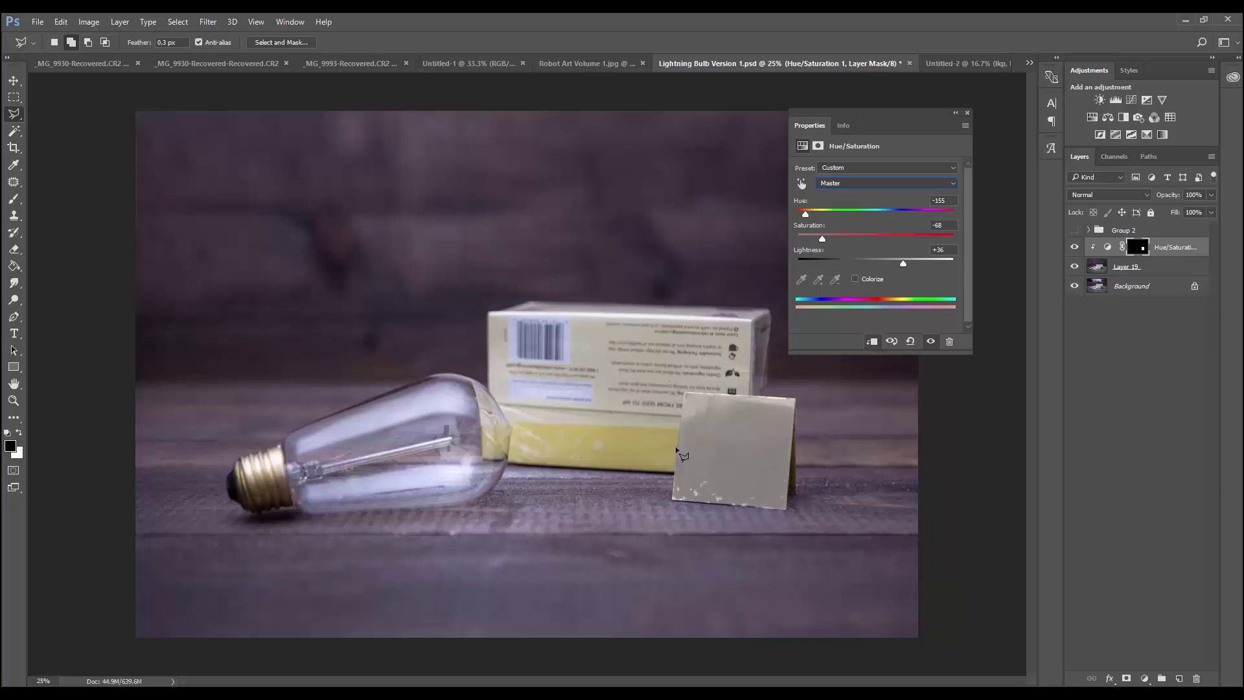
click(955, 113)
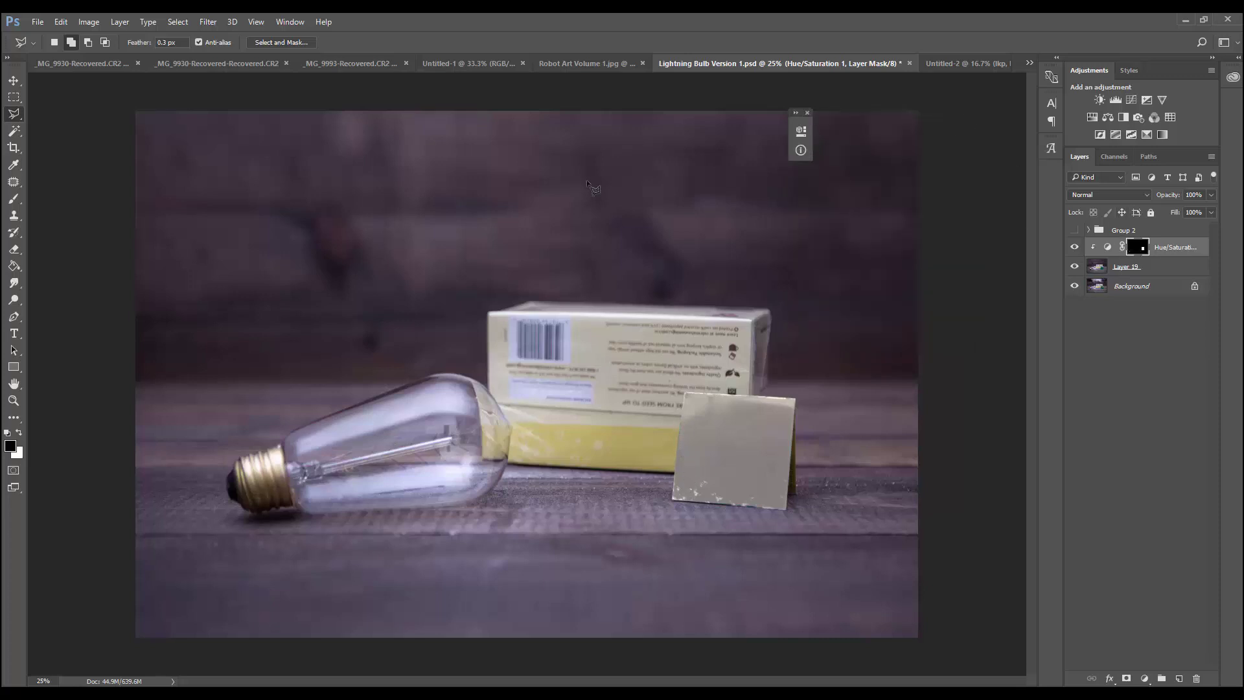
Set up the Brush tool with a soft round tip and white foreground colour for the adjustment's mask.
click(19, 433)
click(15, 198)
click(55, 45)
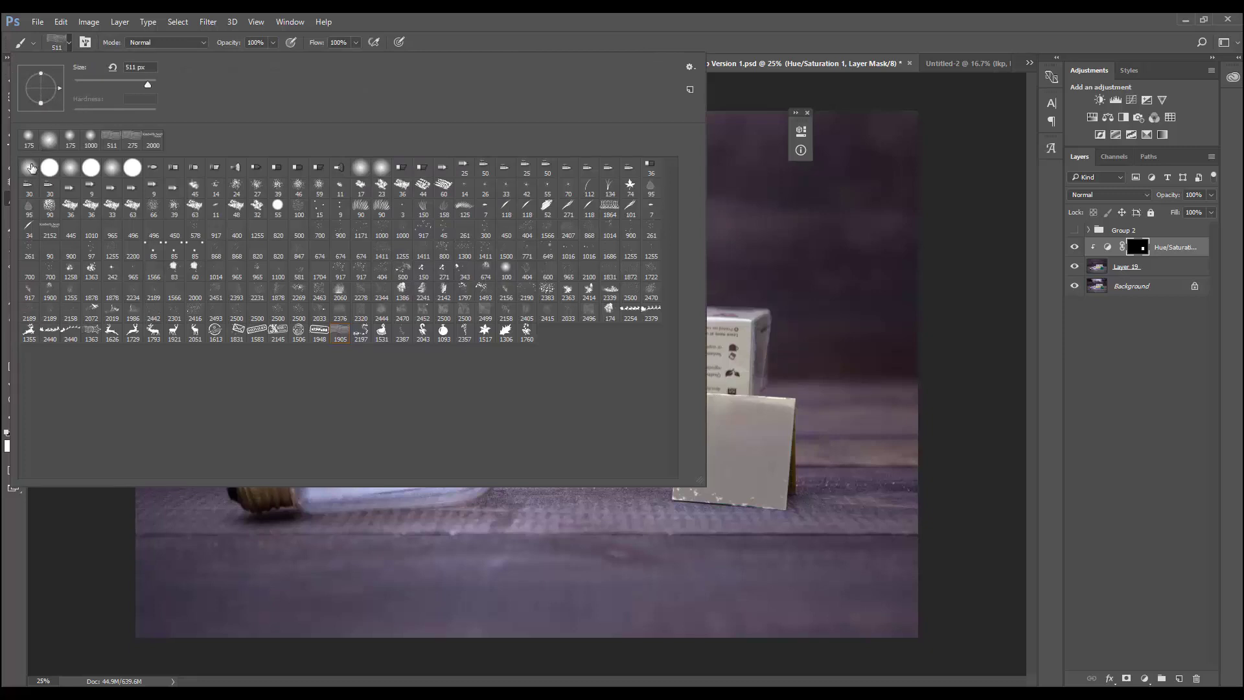
click(31, 169)
click(118, 110)
click(99, 524)
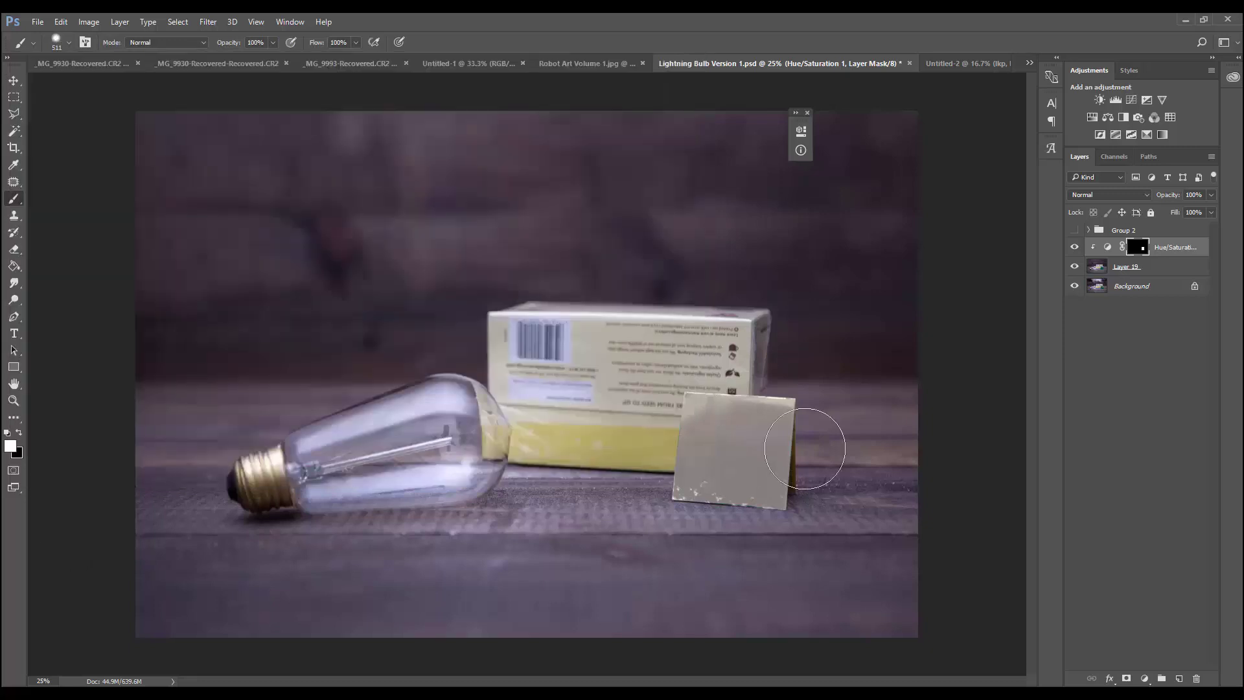
Reduce the brush size to 30 px and make black the foreground colour for the mask.
key(bracketleft)
key(bracketleft)
key(bracketleft)
key(bracketleft)
key(bracketleft)
key(bracketleft)
key(bracketleft)
key(bracketleft)
key(bracketleft)
key(bracketleft)
key(bracketleft)
key(x)
Merge the Hue/Saturation adjustment with Layer 19 and toggle the merged layer's visibility to compare it with the original.
click(1101, 271)
right_click(1165, 266)
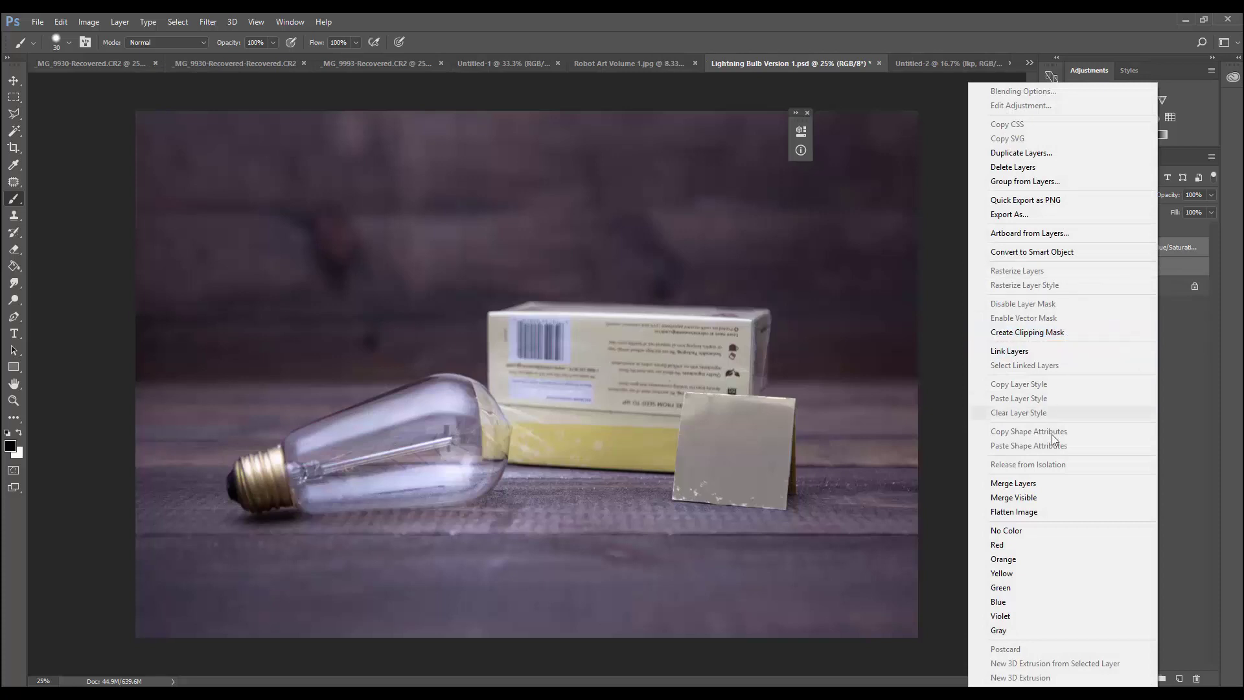
click(1051, 484)
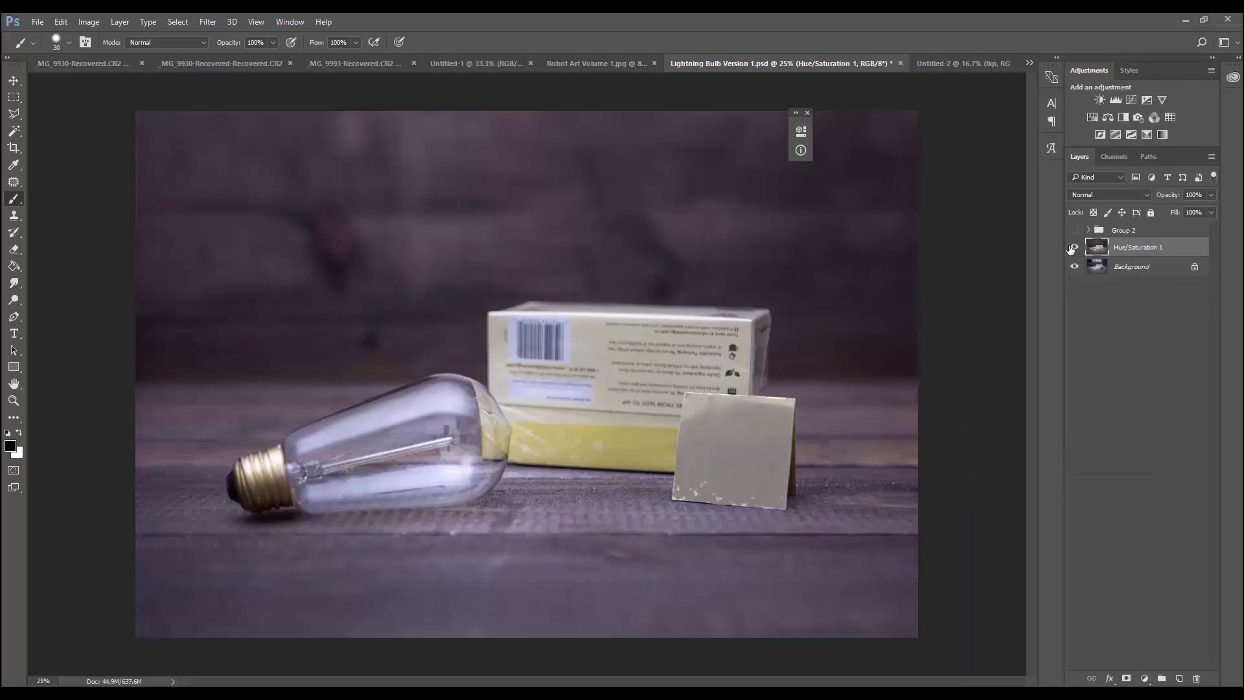
click(1074, 247)
Select the box's cream front face with the Polygonal Lasso, tracing around the bulb and the card.
key(l)
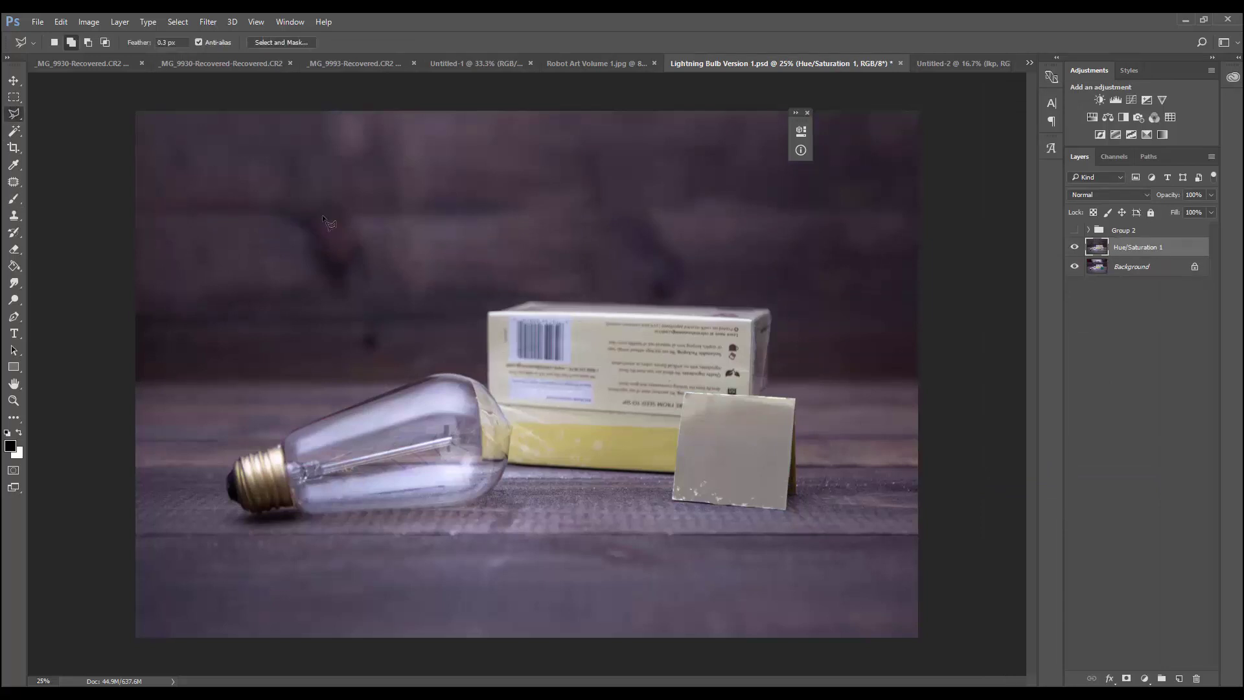
click(14, 122)
click(13, 114)
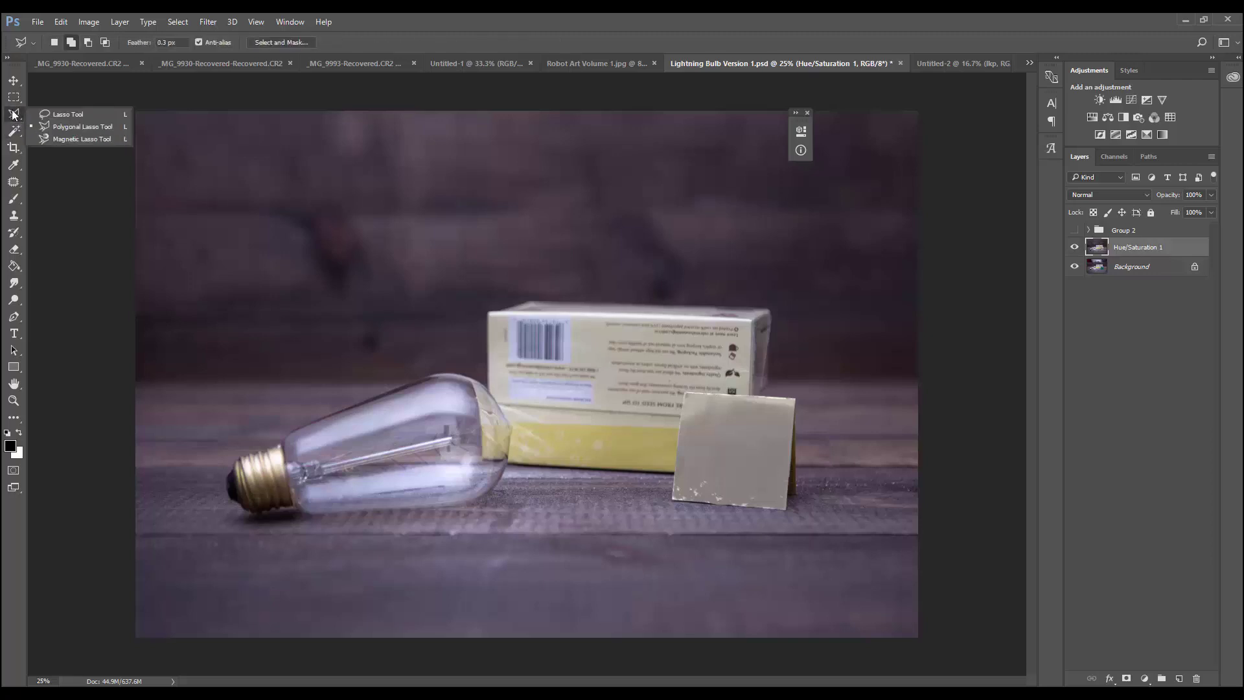
click(490, 313)
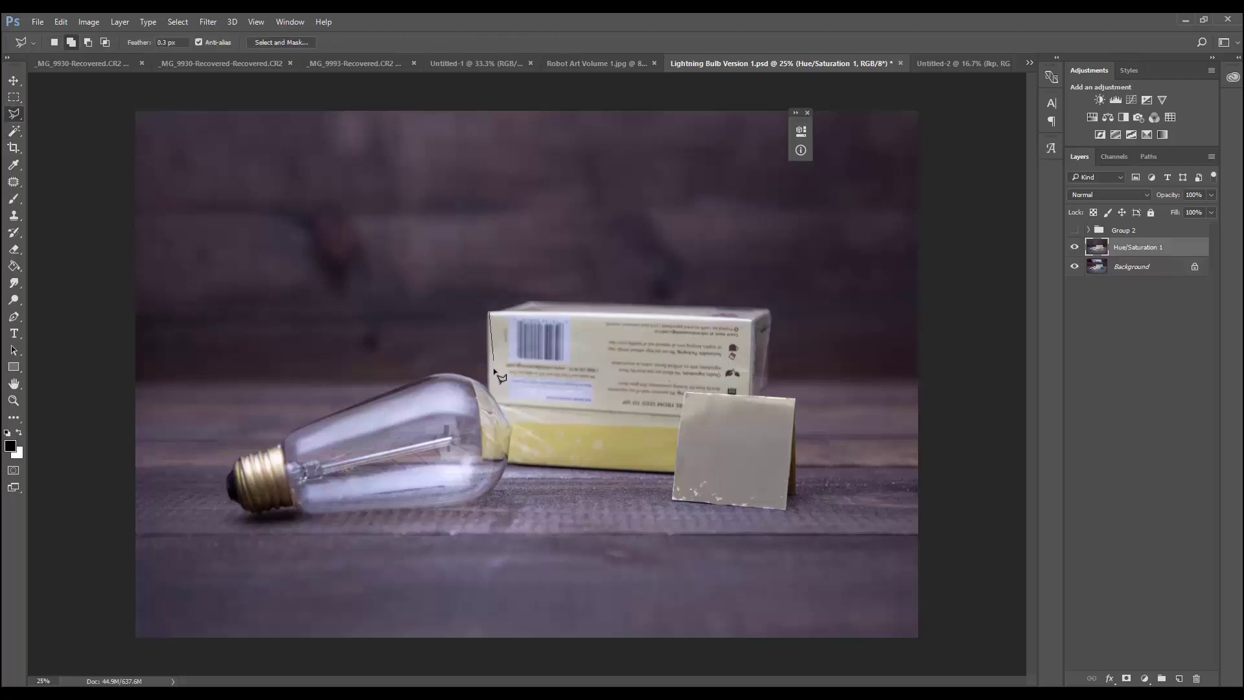
click(488, 385)
click(510, 420)
click(679, 426)
click(684, 392)
click(749, 393)
click(751, 317)
click(660, 386)
Create a new layer, keep the box-face selection, and sample foreground colour #b7b5aa from the face's upper edge.
click(1177, 679)
key(ctrl+shift+d)
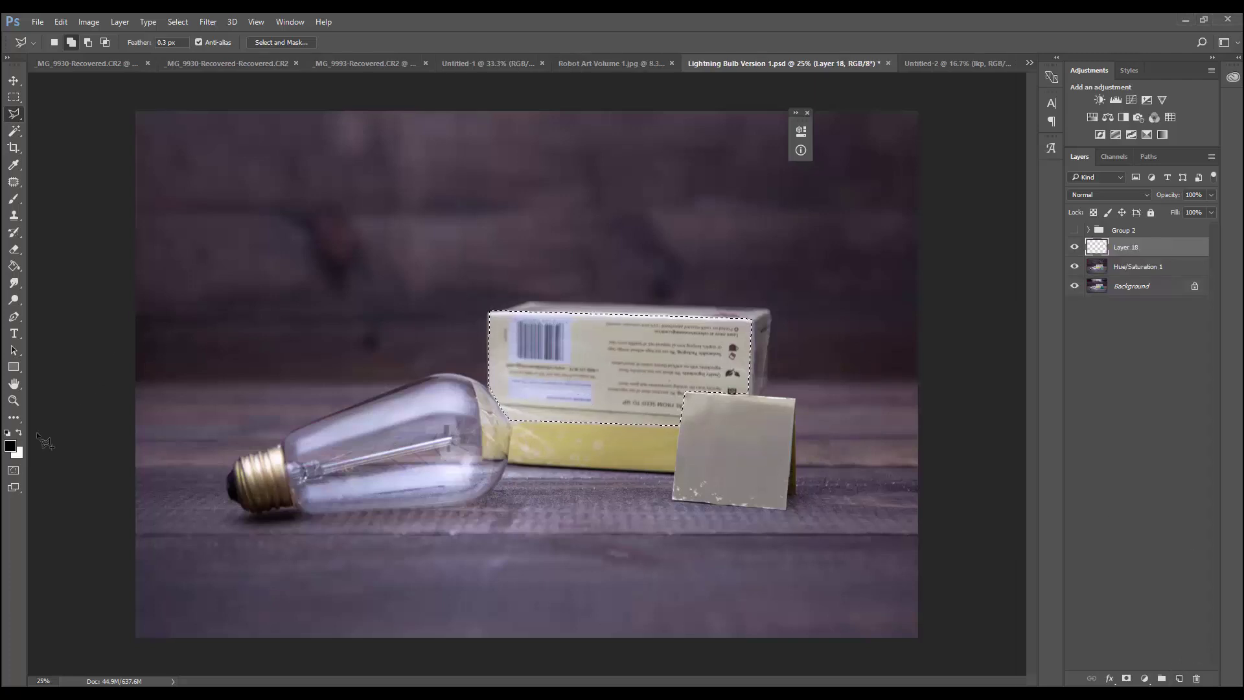
click(10, 446)
drag(612, 161, 247, 128)
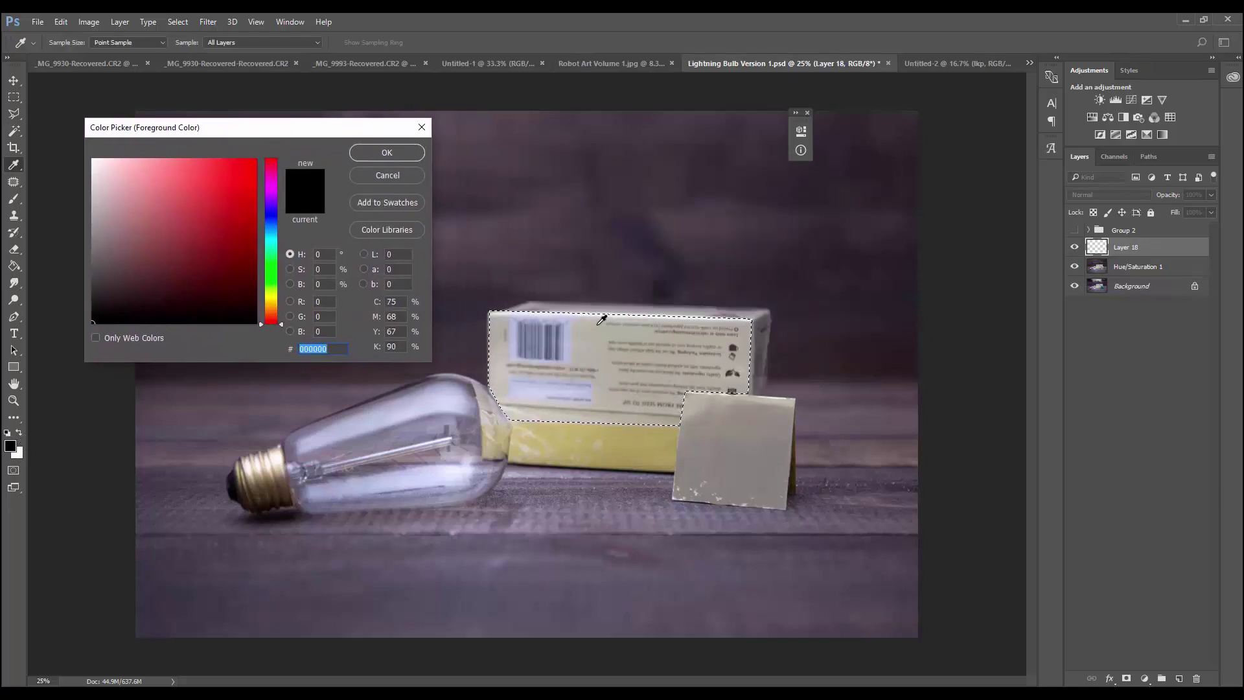
click(601, 320)
click(401, 156)
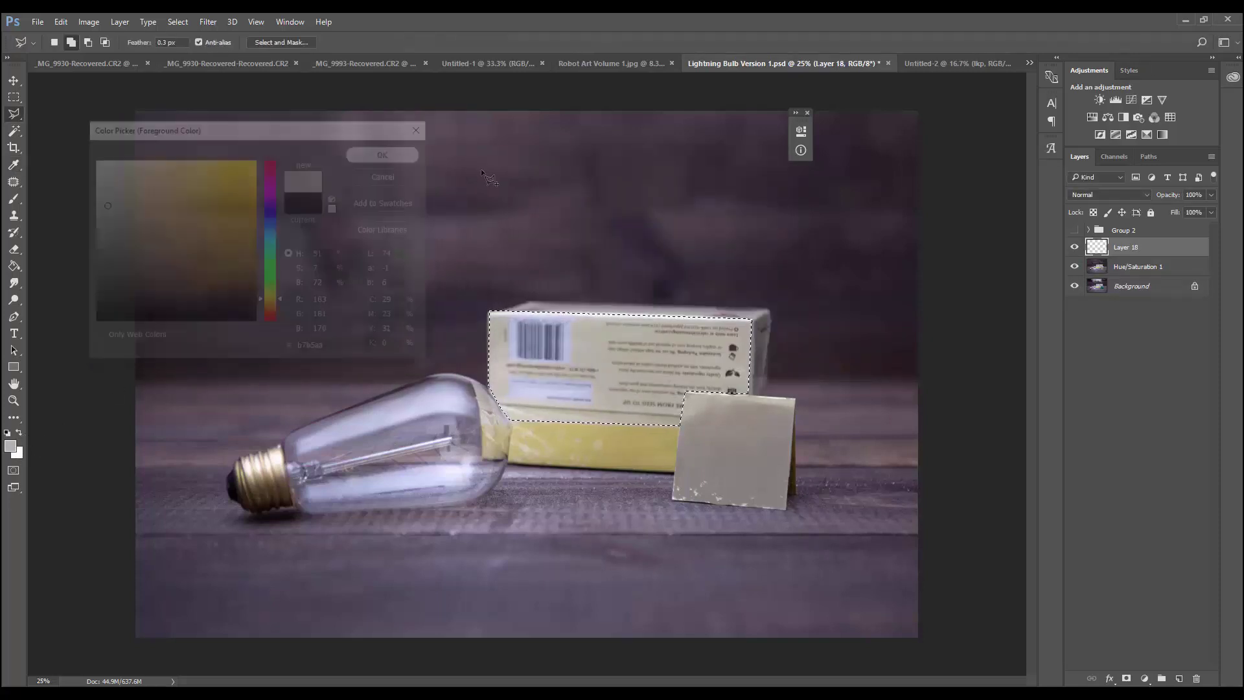
Set the background colour to #c5c2b2, starting from a colour sampled on the box's lower front face.
click(21, 457)
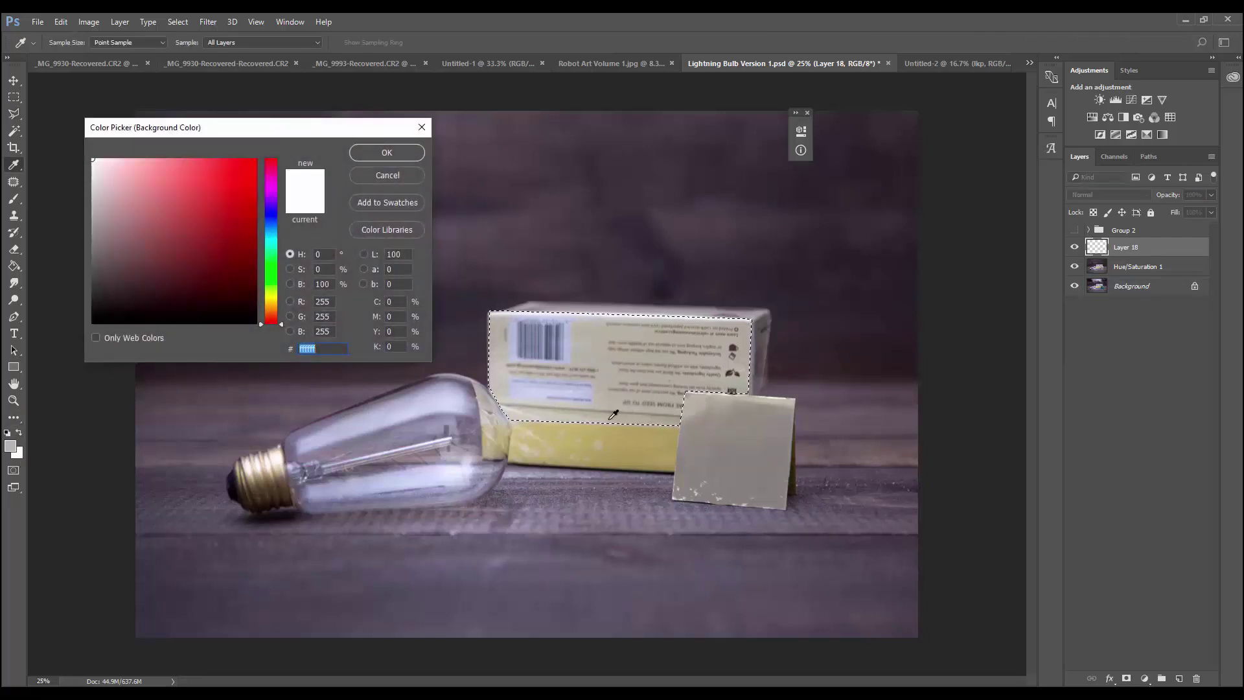
click(524, 413)
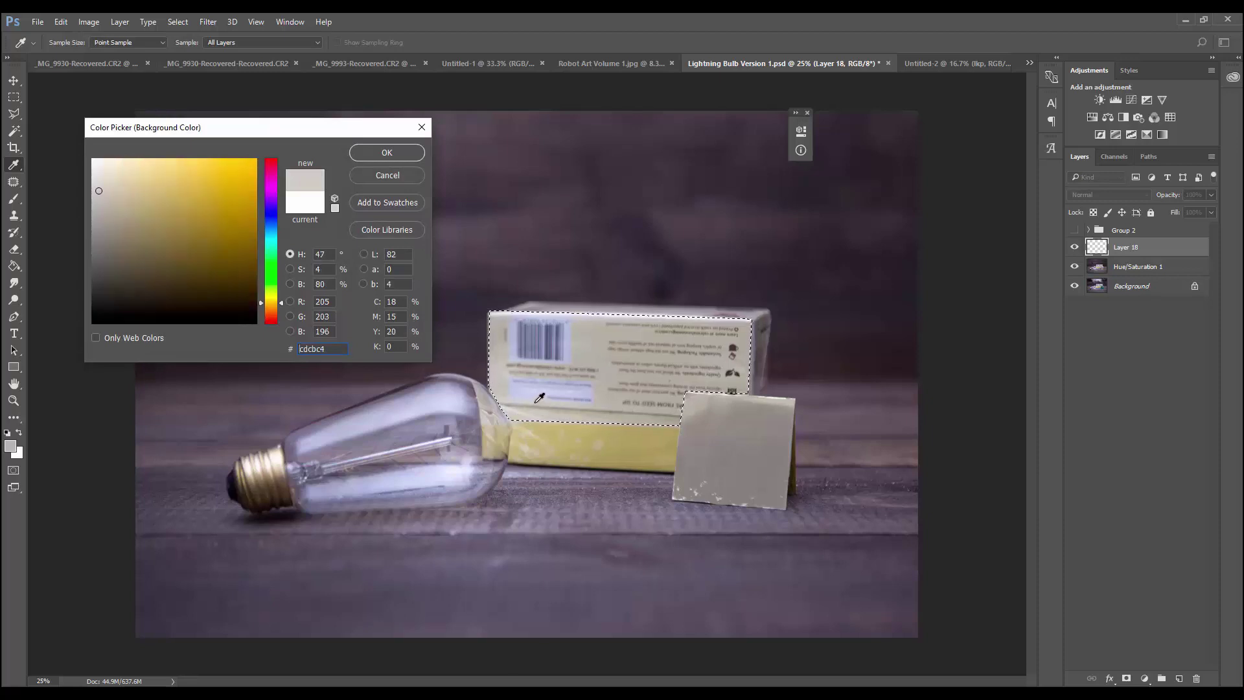
click(605, 399)
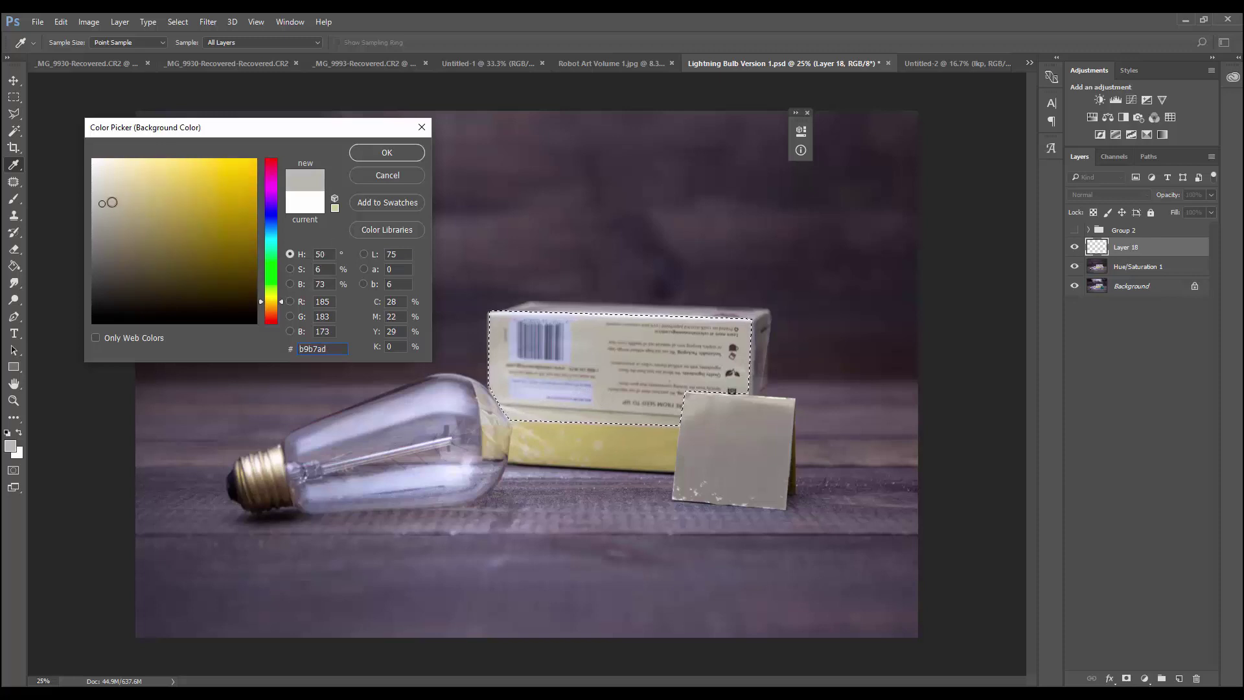
click(107, 196)
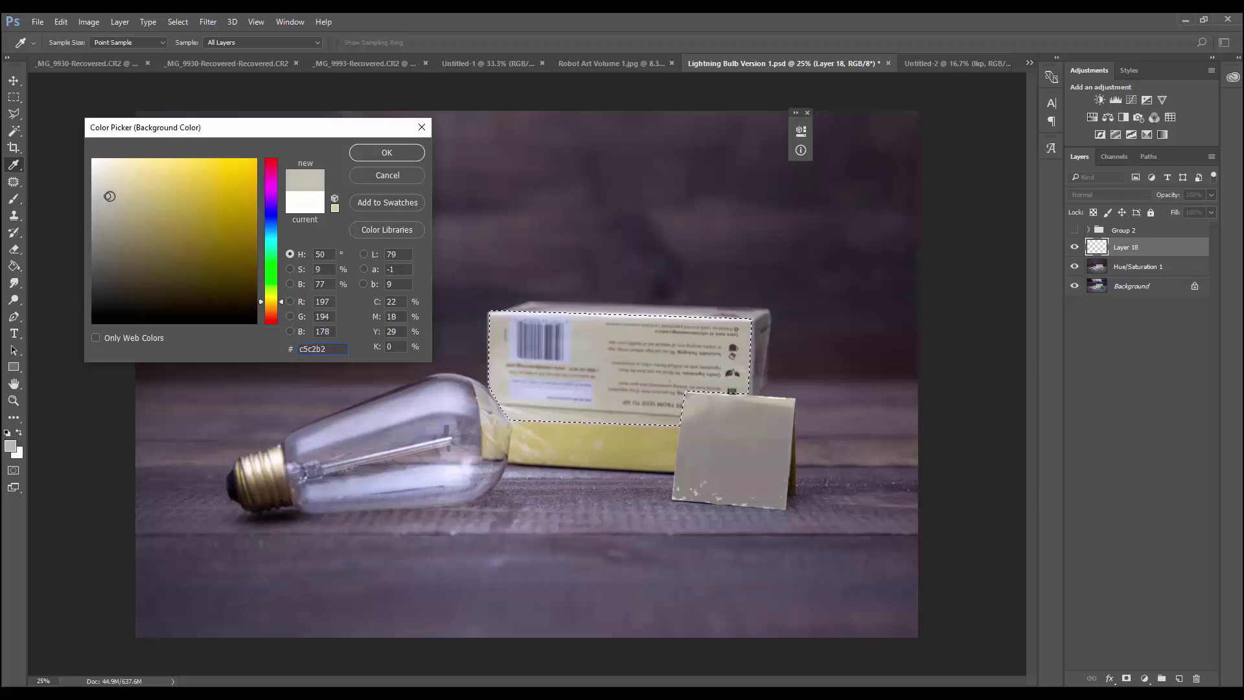
click(391, 152)
Cover the box's printed front face with a linear gradient from above the box down to its lower edge.
key(l)
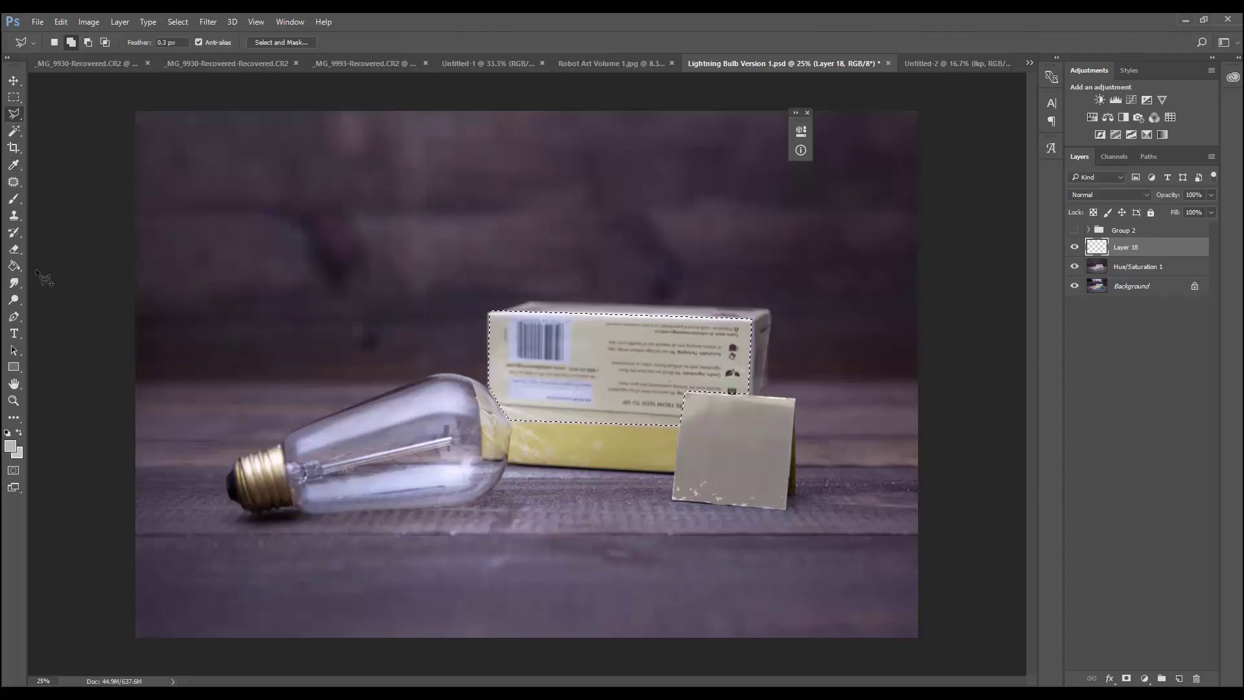
click(13, 267)
click(72, 266)
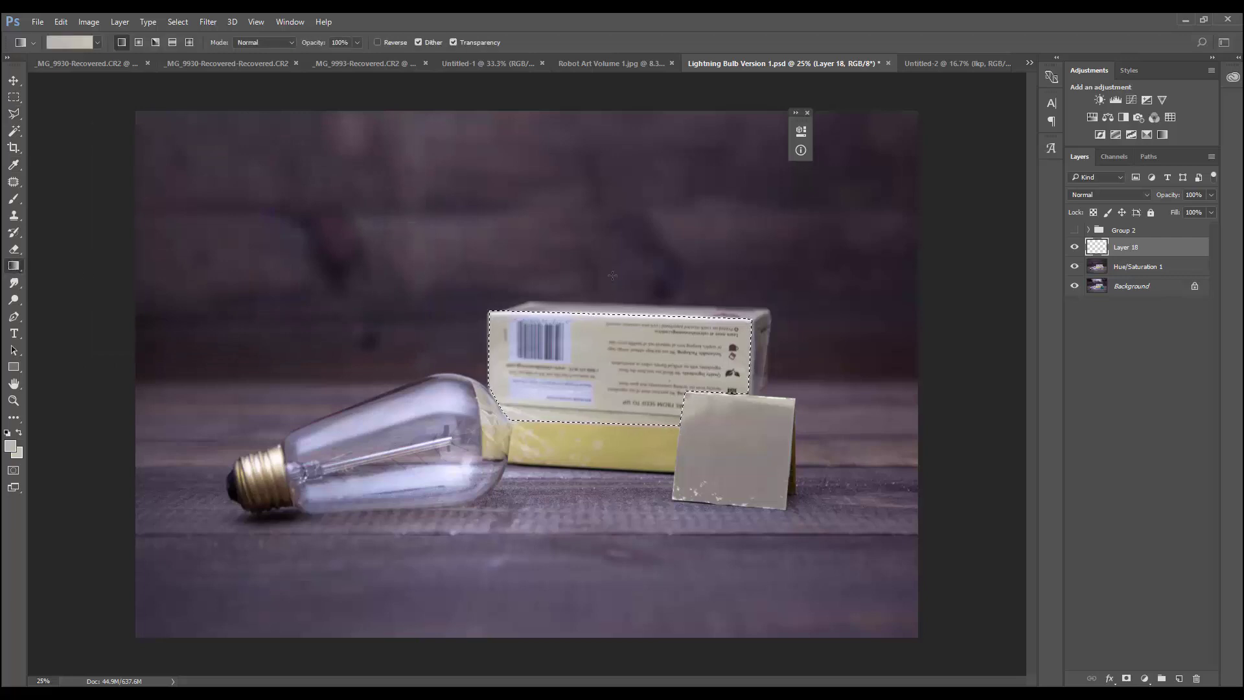
drag(644, 243, 621, 455)
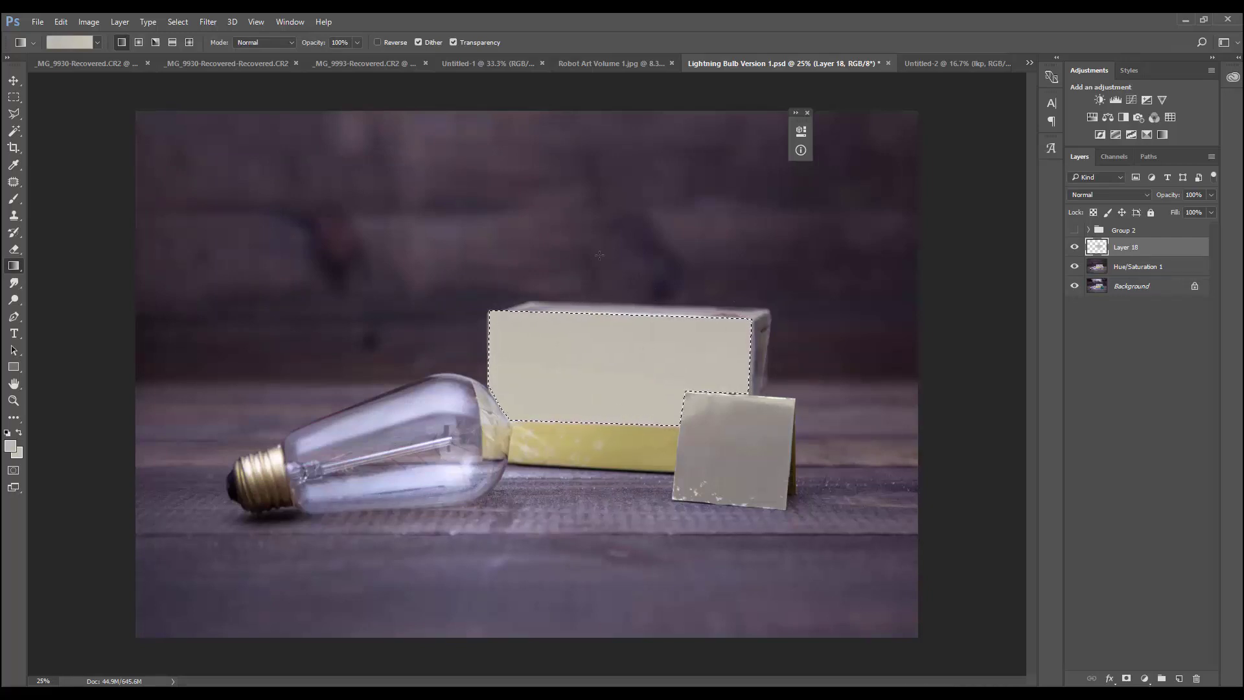
Darken the foreground colour to #9e9b8b and reapply the gradient over the box's front face.
click(10, 447)
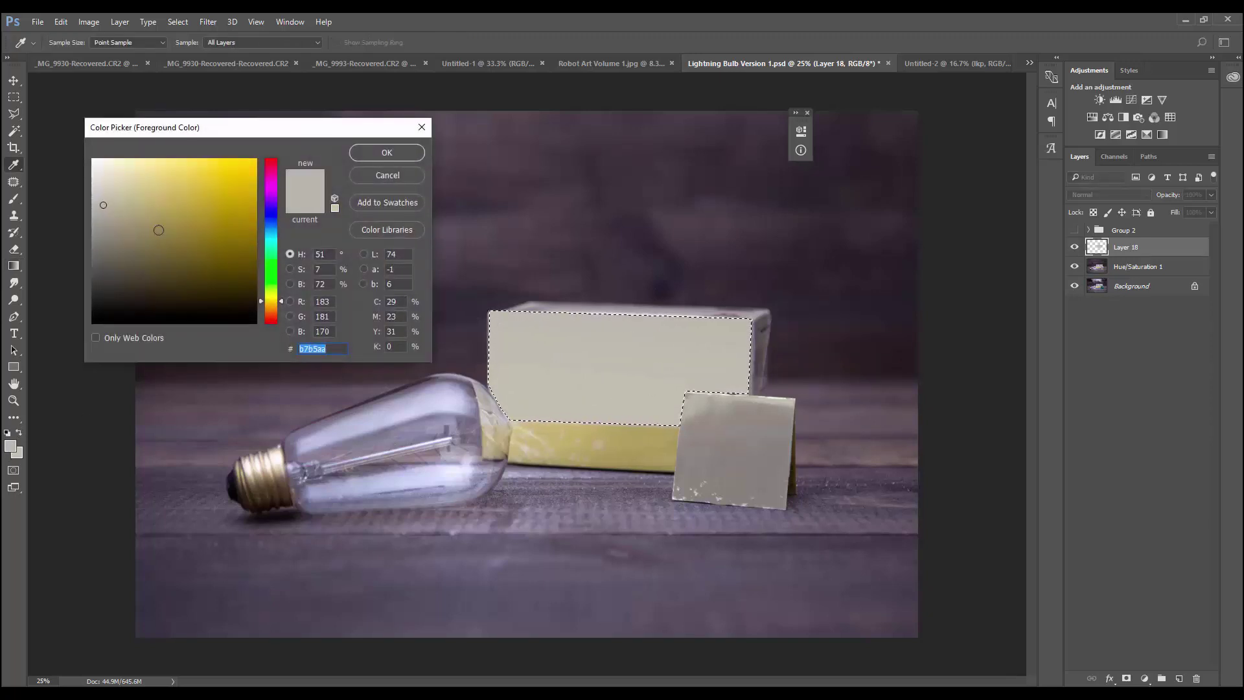
click(110, 221)
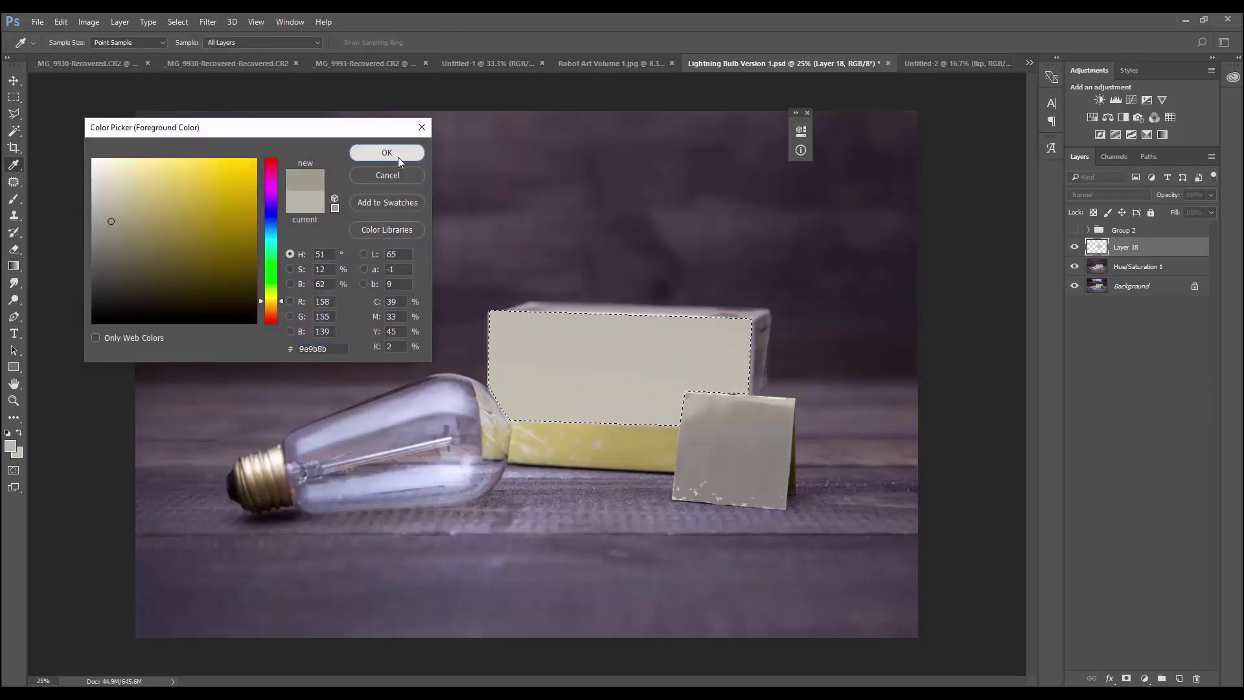
click(397, 154)
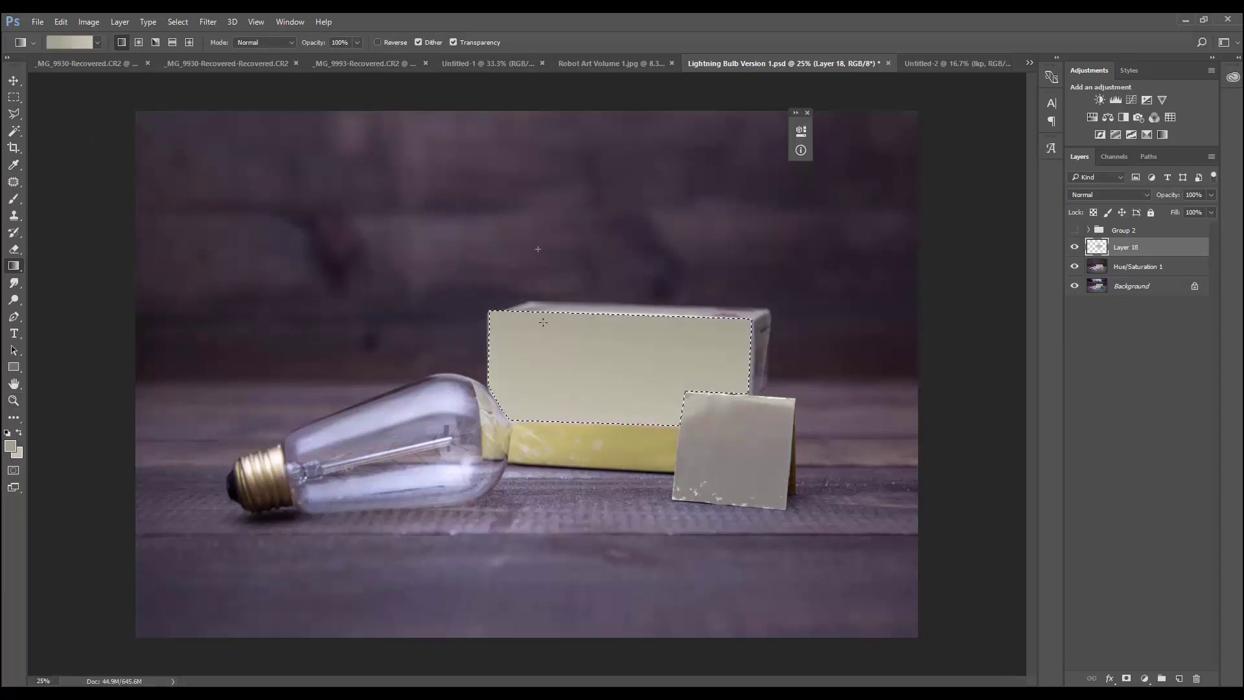
Sample #86807c from the card as foreground colour, try the gradient on the box's front face, and undo that gradient.
click(10, 447)
click(733, 446)
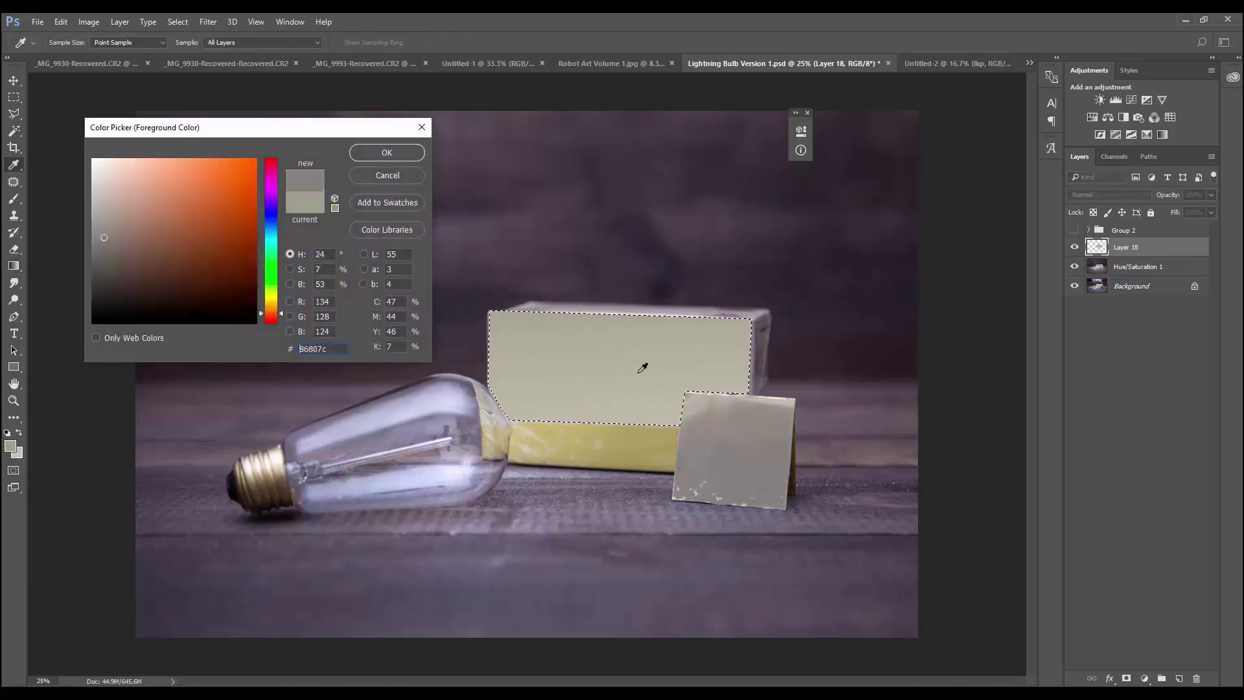
click(380, 156)
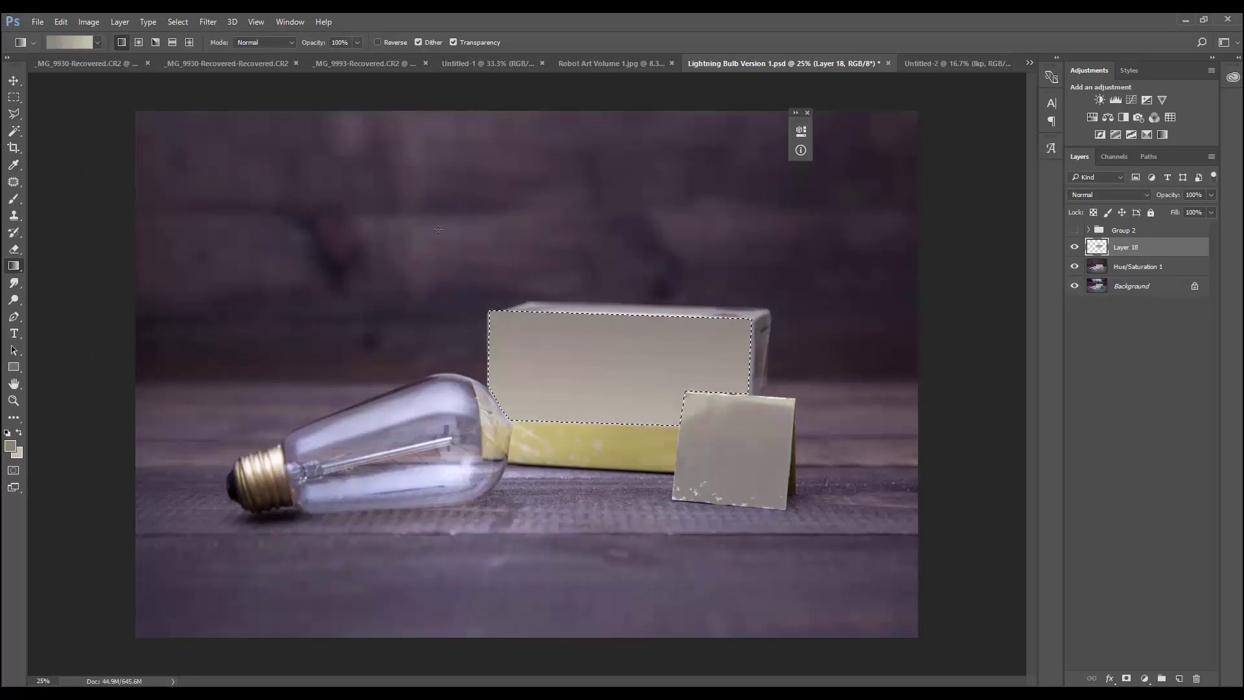
click(62, 24)
click(71, 35)
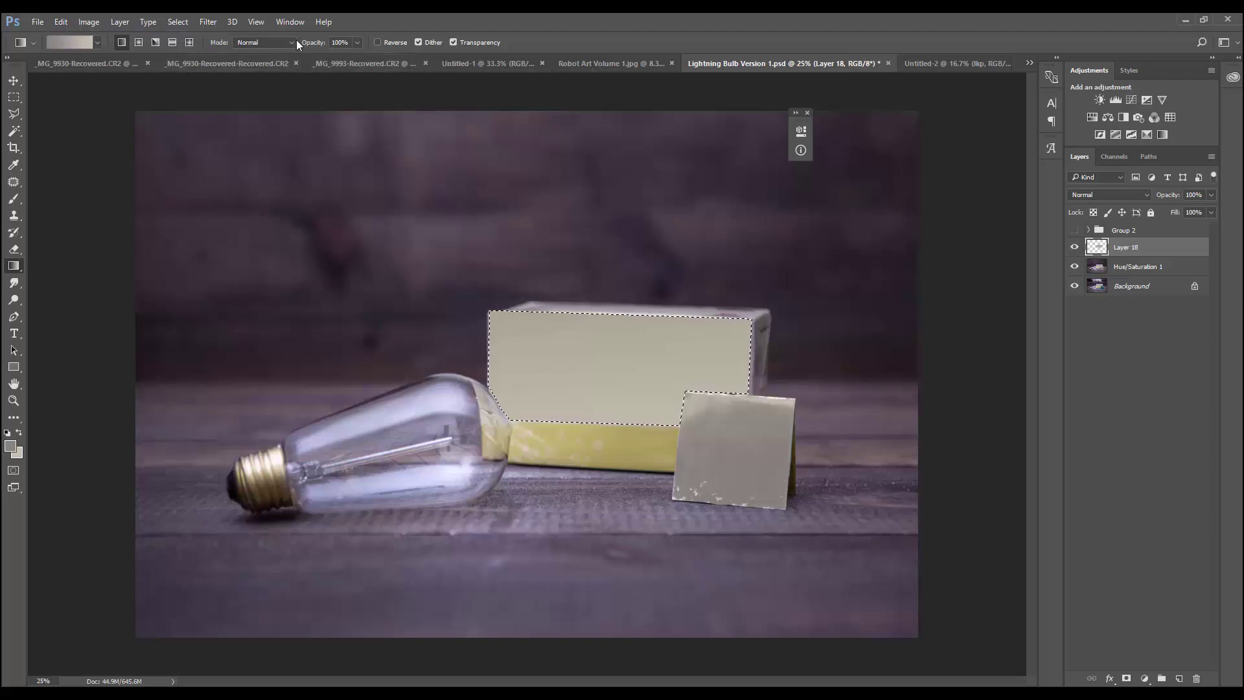
Set the gradient opacity to 51%, layer vertical and diagonal gradients over the box's front face, and deselect it.
drag(356, 43, 327, 62)
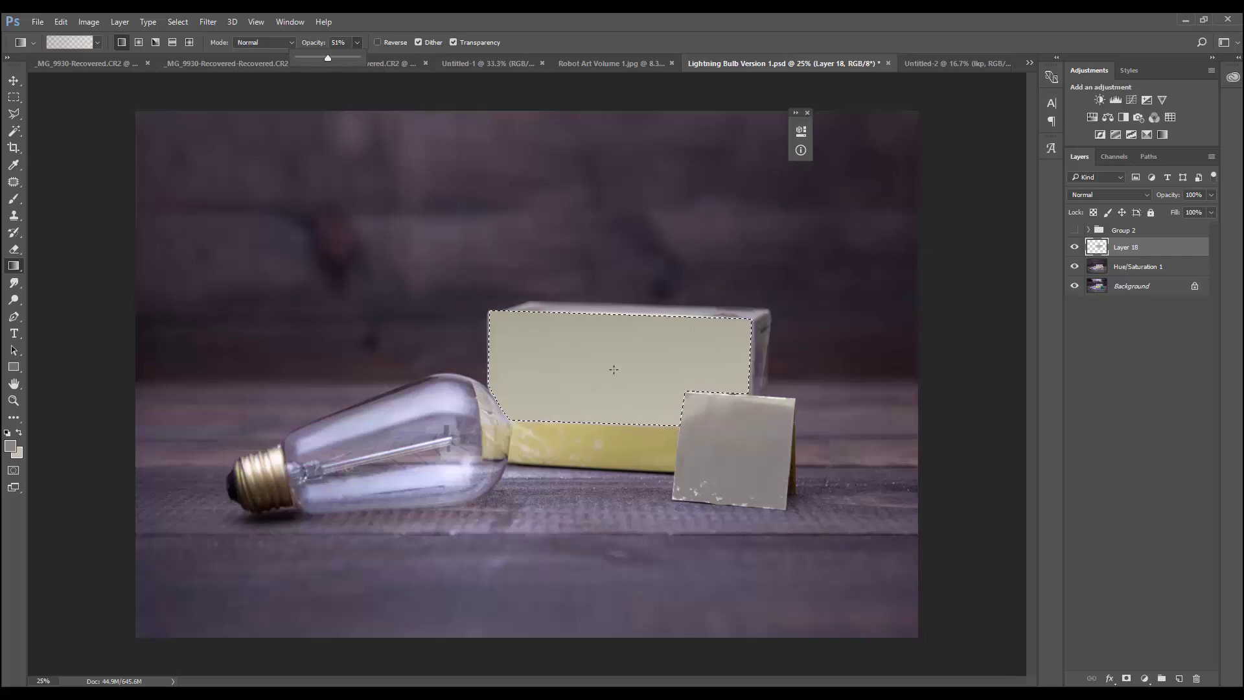
drag(556, 231, 570, 354)
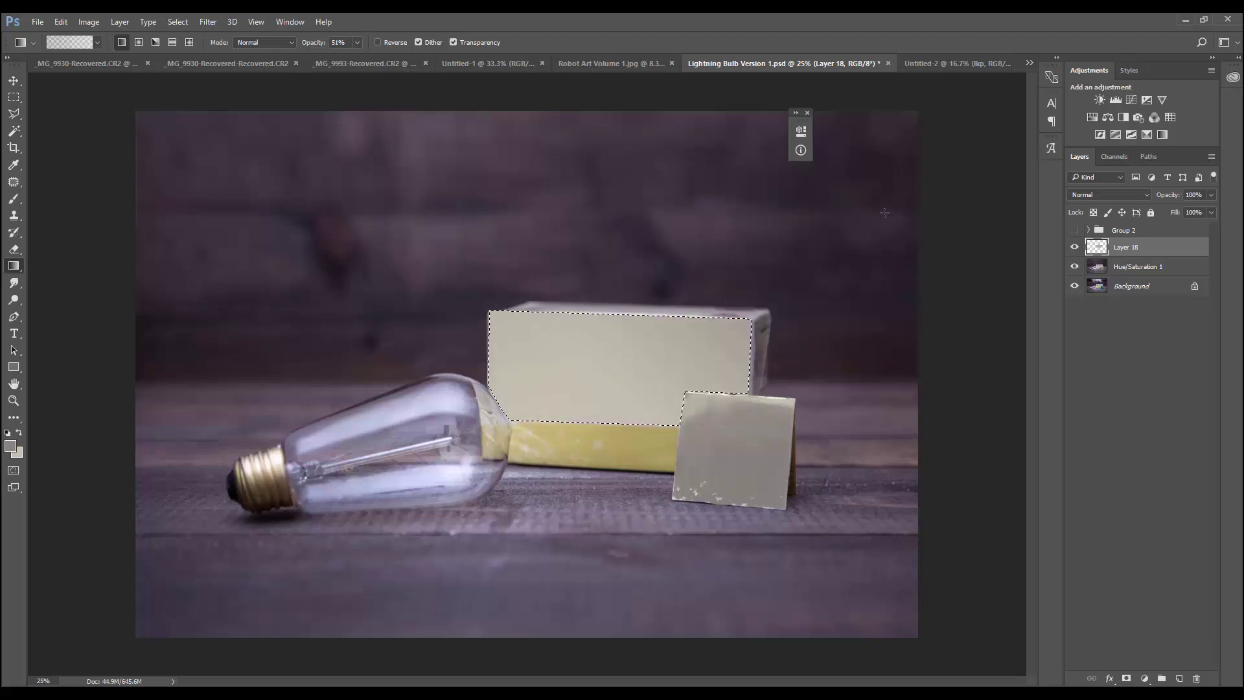
drag(861, 195, 636, 392)
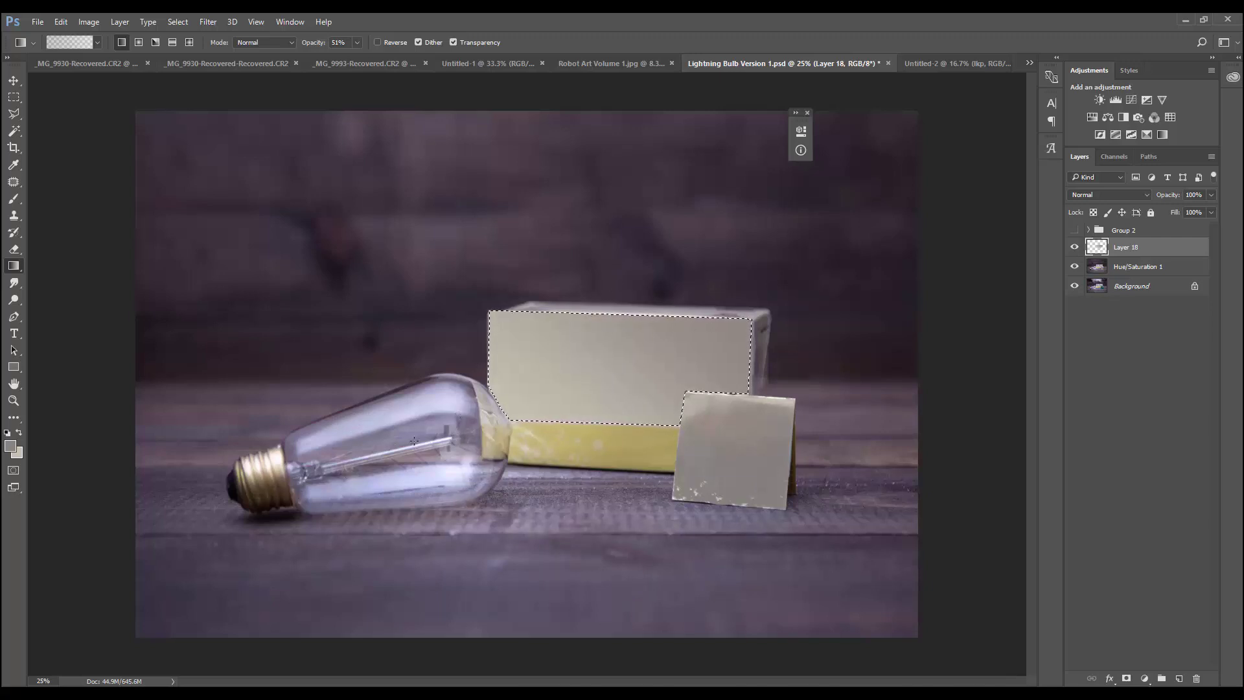
click(189, 28)
click(186, 48)
click(13, 249)
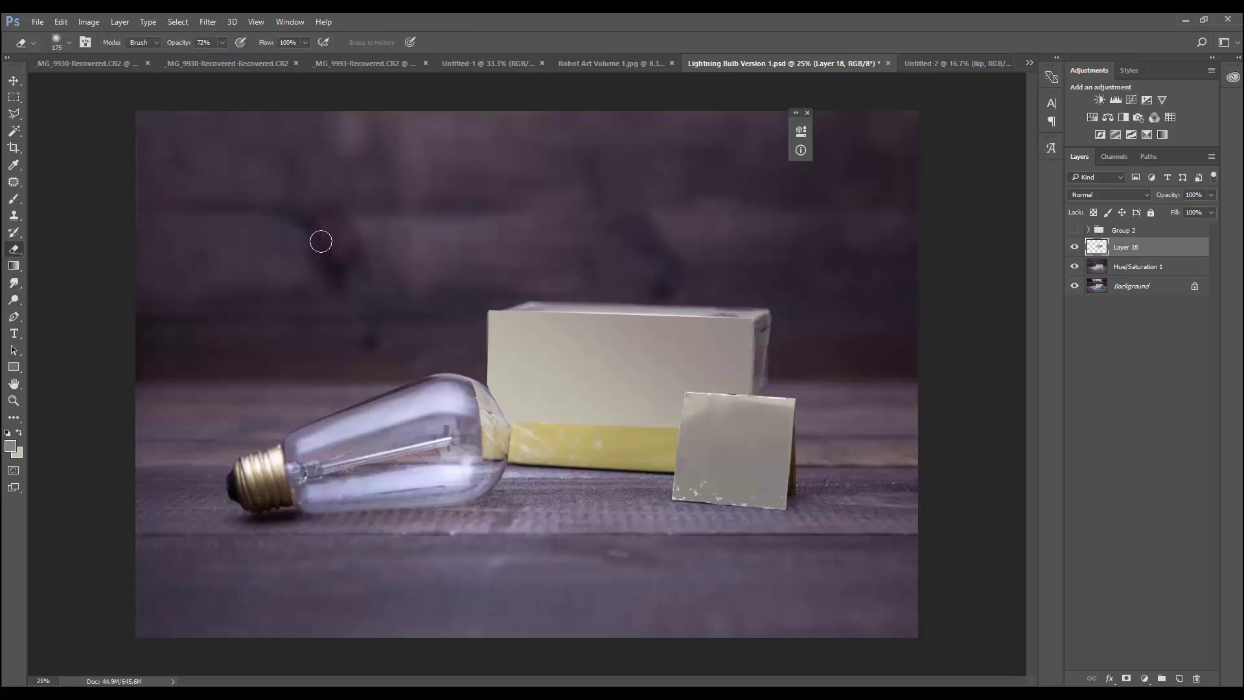
mouse_move(477, 320)
mouse_down()
mouse_move(475, 364)
mouse_move(473, 302)
mouse_move(534, 309)
mouse_up()
click(61, 22)
click(81, 36)
Add a layer mask to Layer 18.
click(1126, 678)
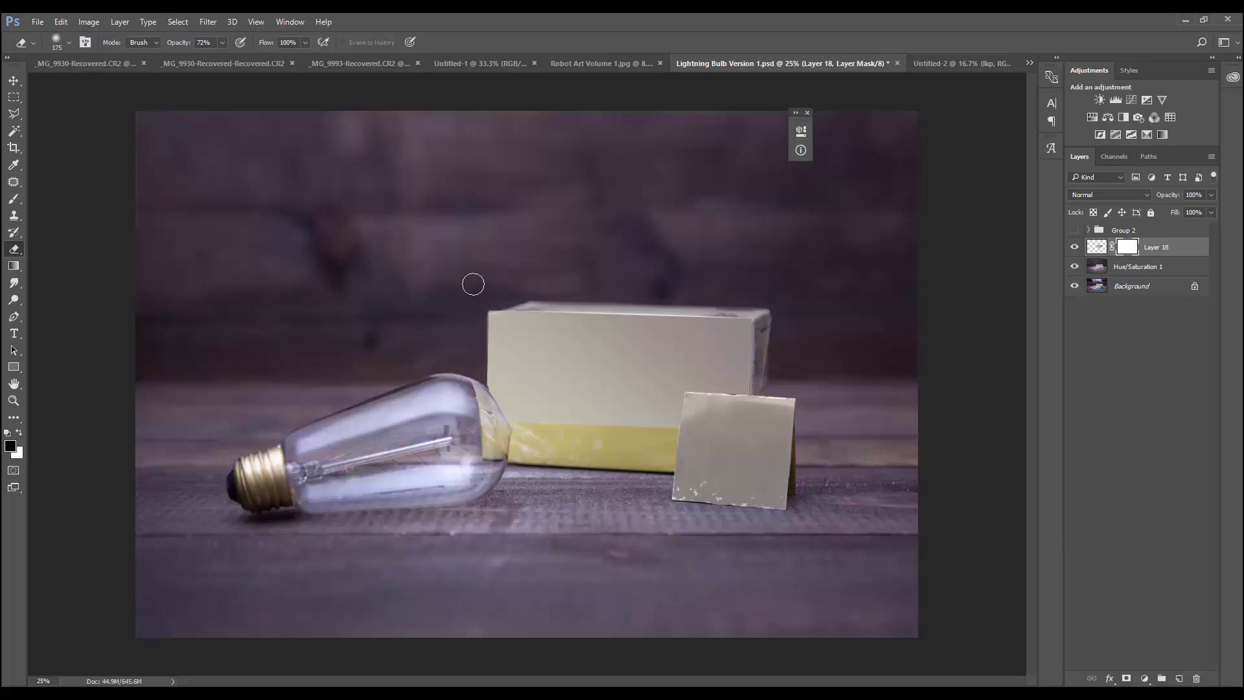
Undo the brush marks on Layer 18's mask and step back until the layer mask is removed.
click(14, 199)
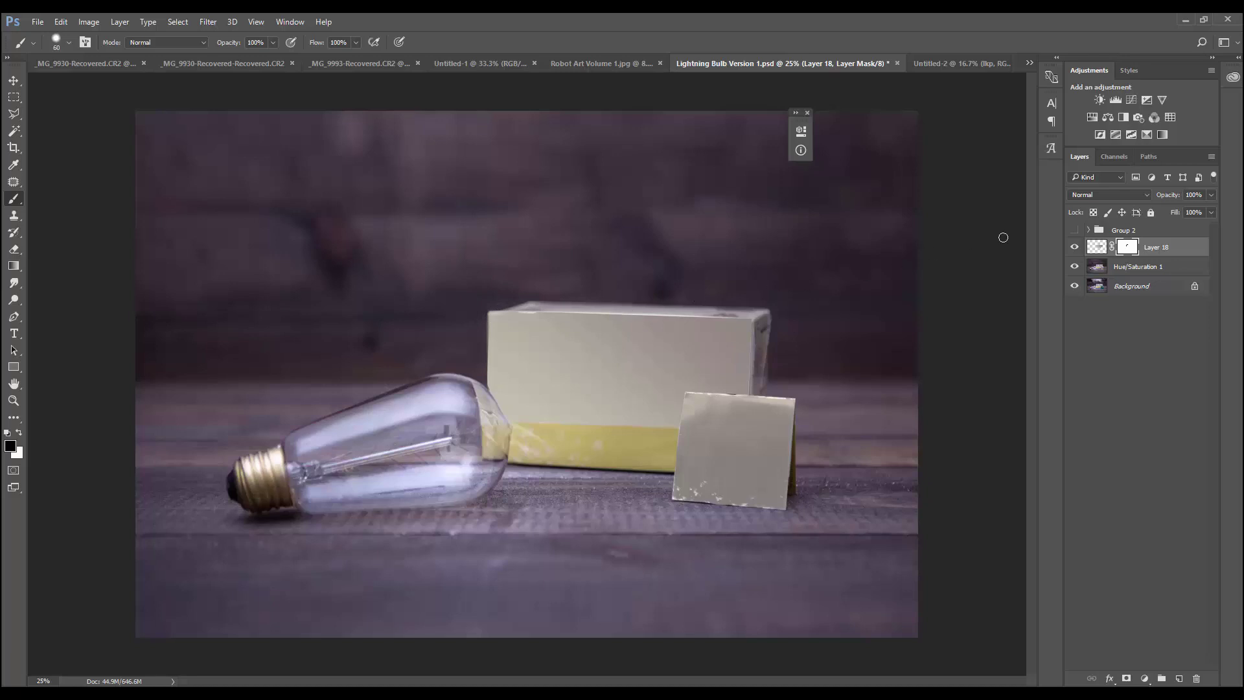
click(61, 21)
click(87, 53)
click(58, 22)
click(77, 53)
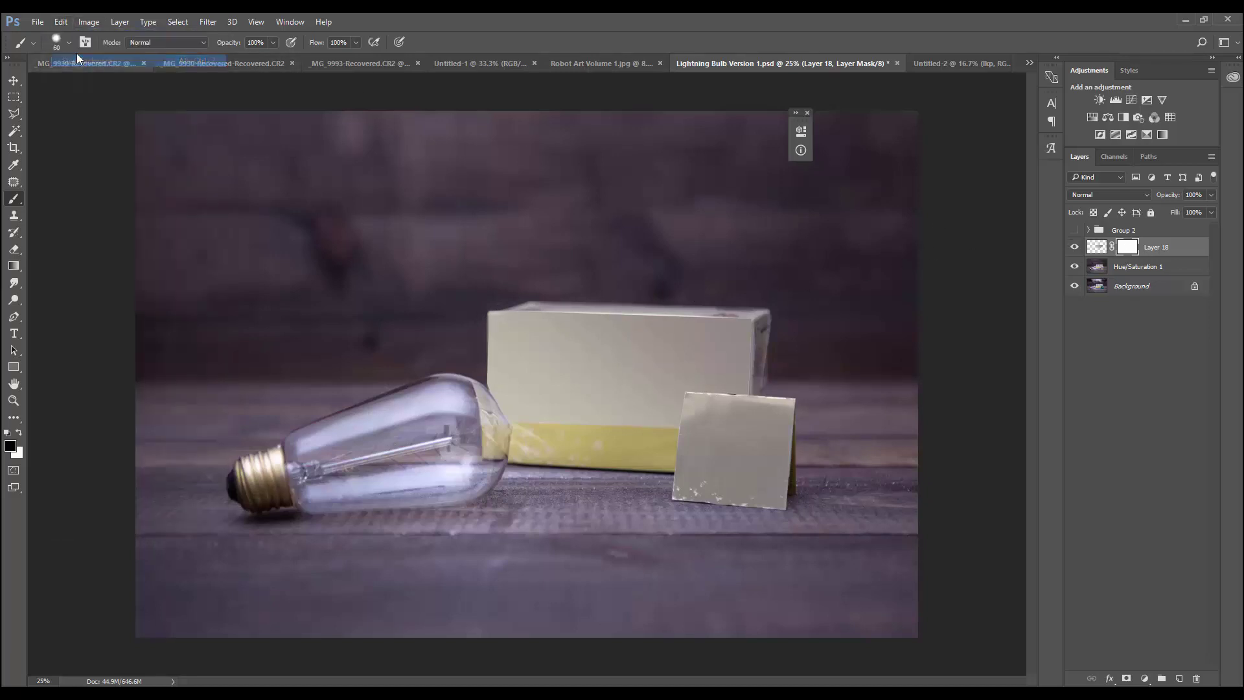
click(57, 21)
click(84, 61)
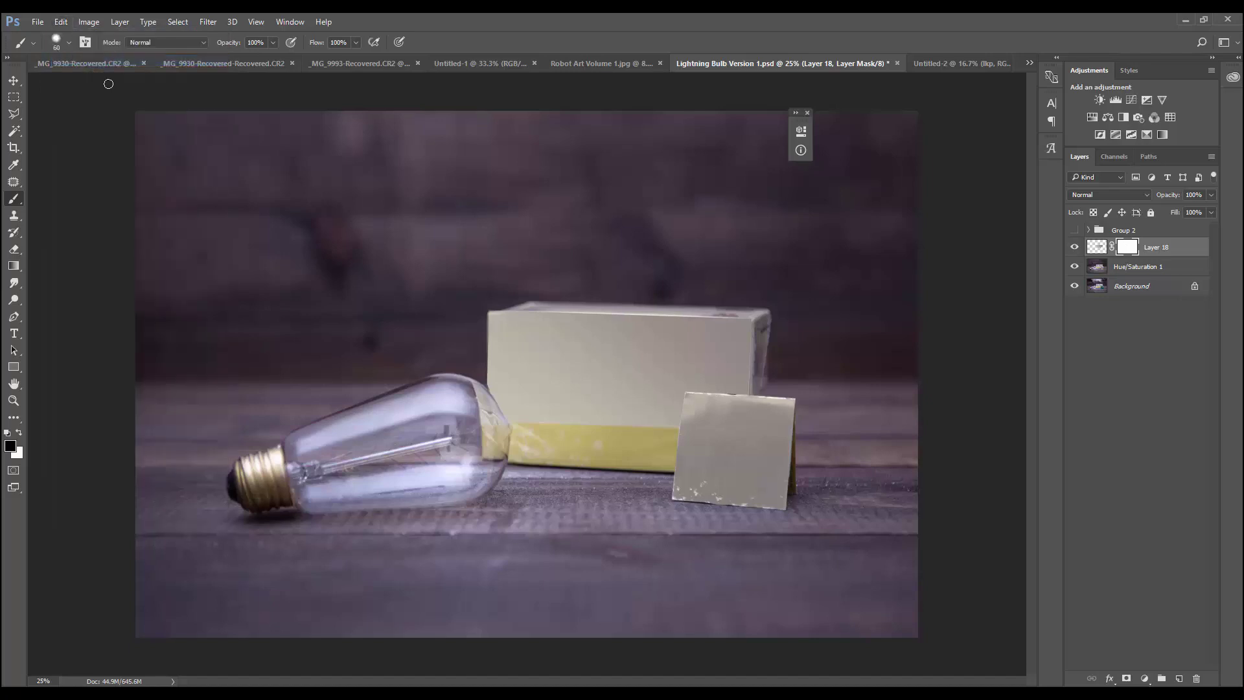
click(60, 22)
click(85, 60)
click(60, 22)
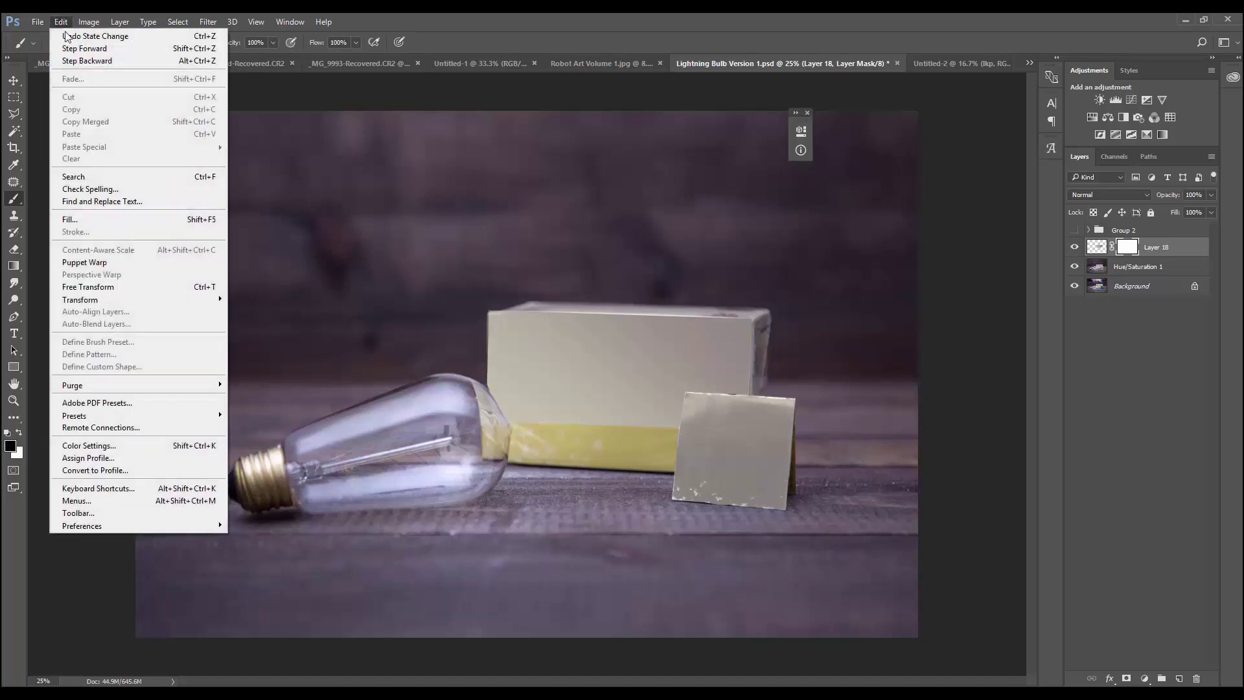
click(84, 61)
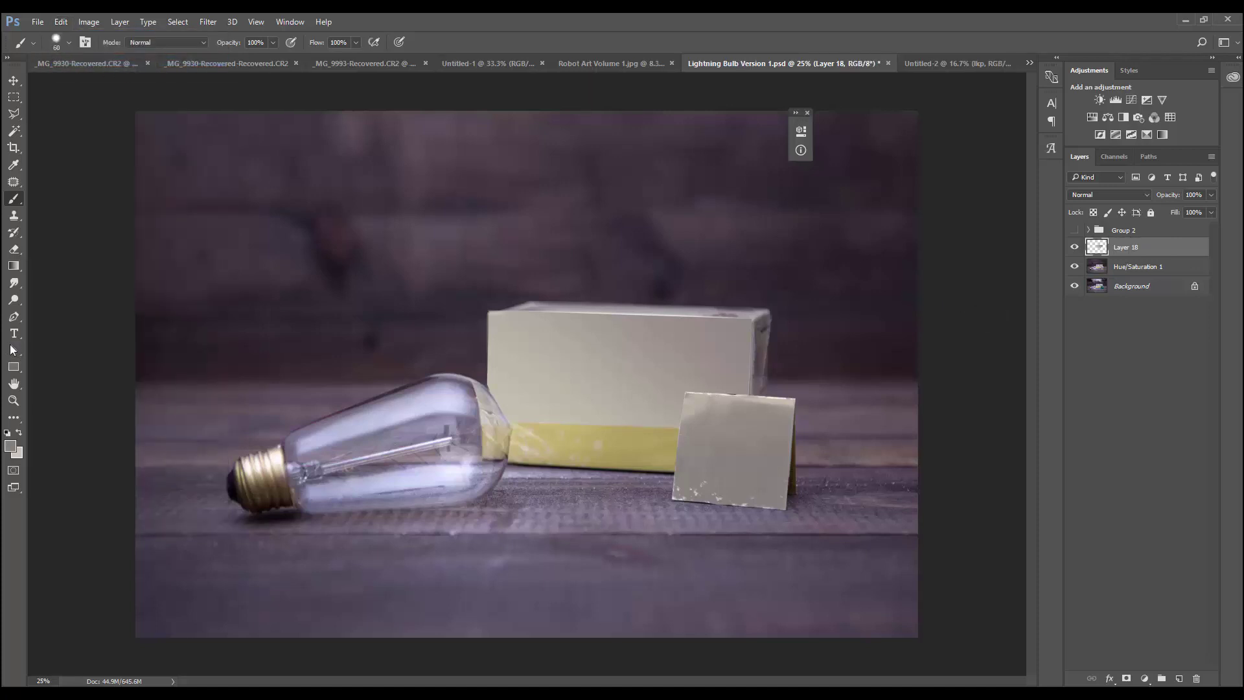
Set the Eraser opacity to 33%, soften the gradient's edges around the box's front face, and enlarge the eraser to 300.
click(14, 249)
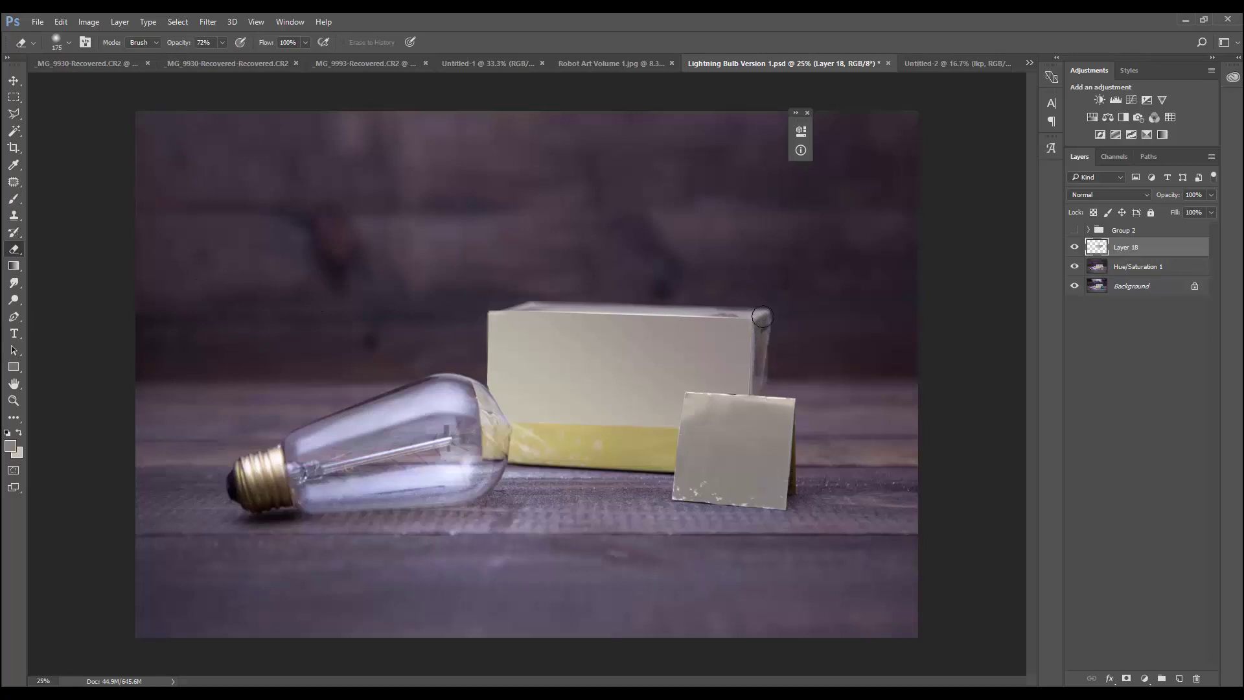
click(61, 22)
click(117, 36)
click(222, 43)
drag(225, 55, 197, 56)
mouse_move(760, 380)
mouse_down()
mouse_move(763, 319)
mouse_move(735, 269)
mouse_move(749, 307)
mouse_move(696, 298)
mouse_move(756, 313)
mouse_move(696, 300)
mouse_move(482, 311)
mouse_move(703, 308)
mouse_move(763, 320)
mouse_move(516, 295)
mouse_move(480, 327)
mouse_move(474, 373)
mouse_move(498, 440)
mouse_up()
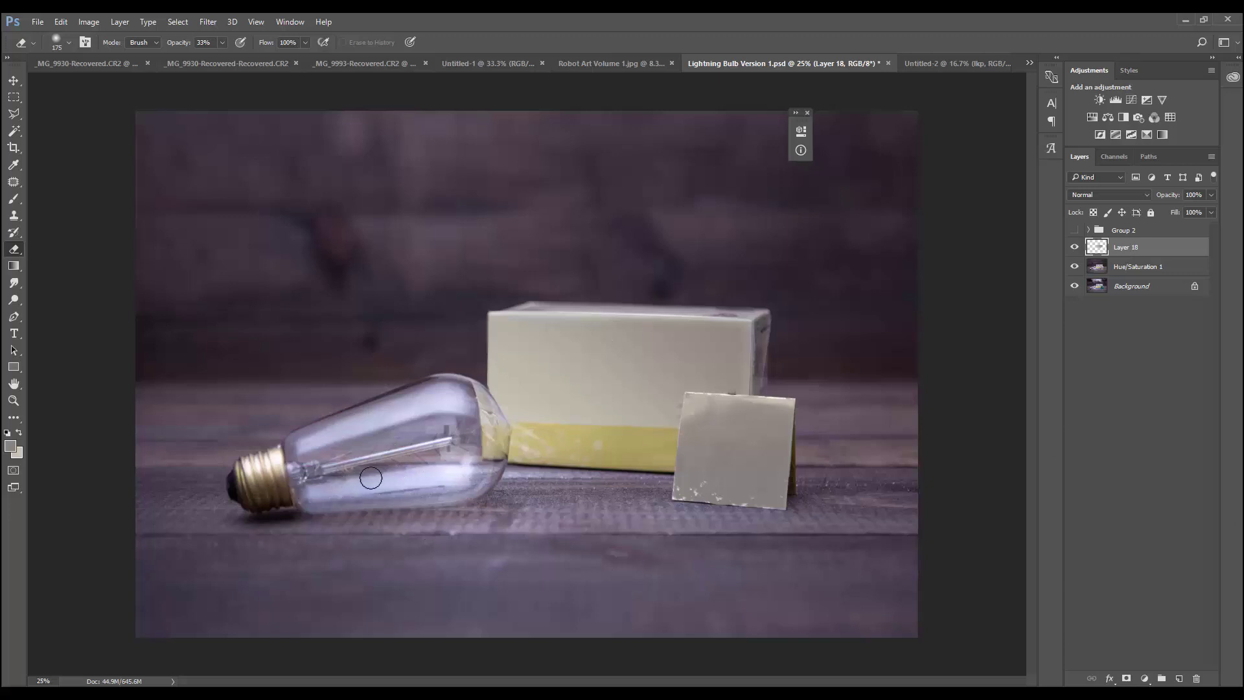
key(bracketright)
key(bracketright)
key(bracketright)
Merge Layer 18 with the Hue/Saturation 1 layer.
shift+click(1125, 269)
right_click(1125, 267)
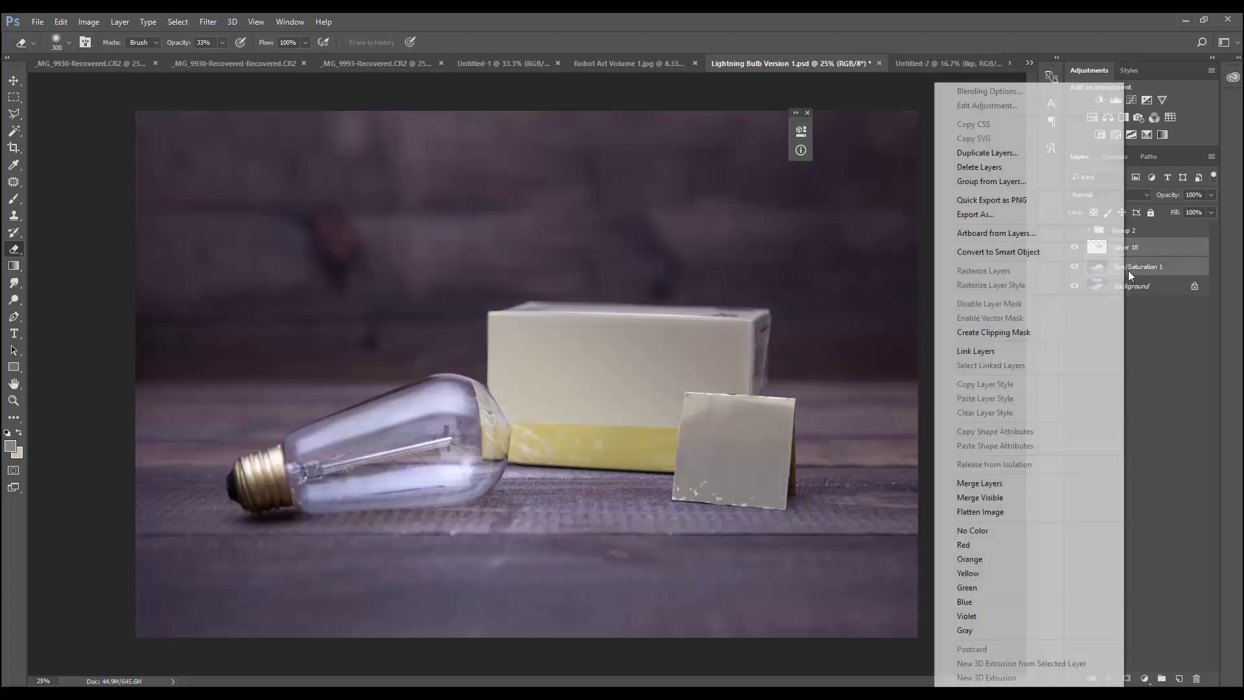
click(1031, 486)
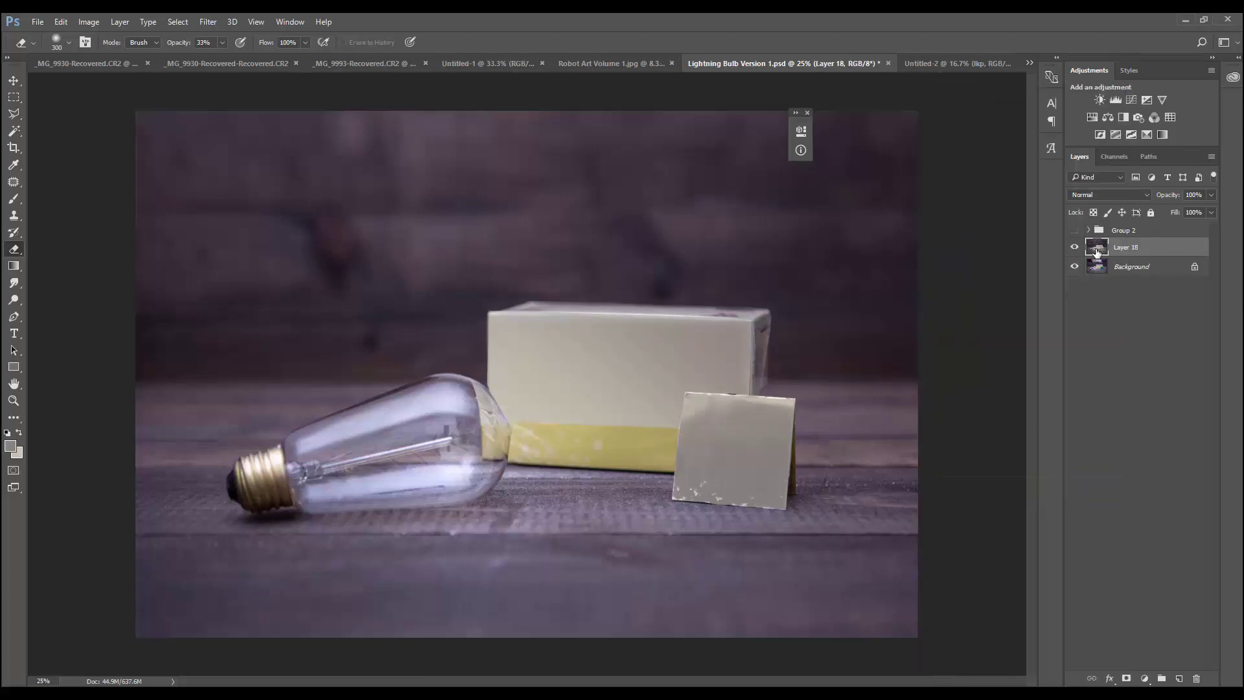
Duplicate the merged Layer 18 and hide the original, keeping the copy and the Background visible.
drag(1125, 247, 1179, 677)
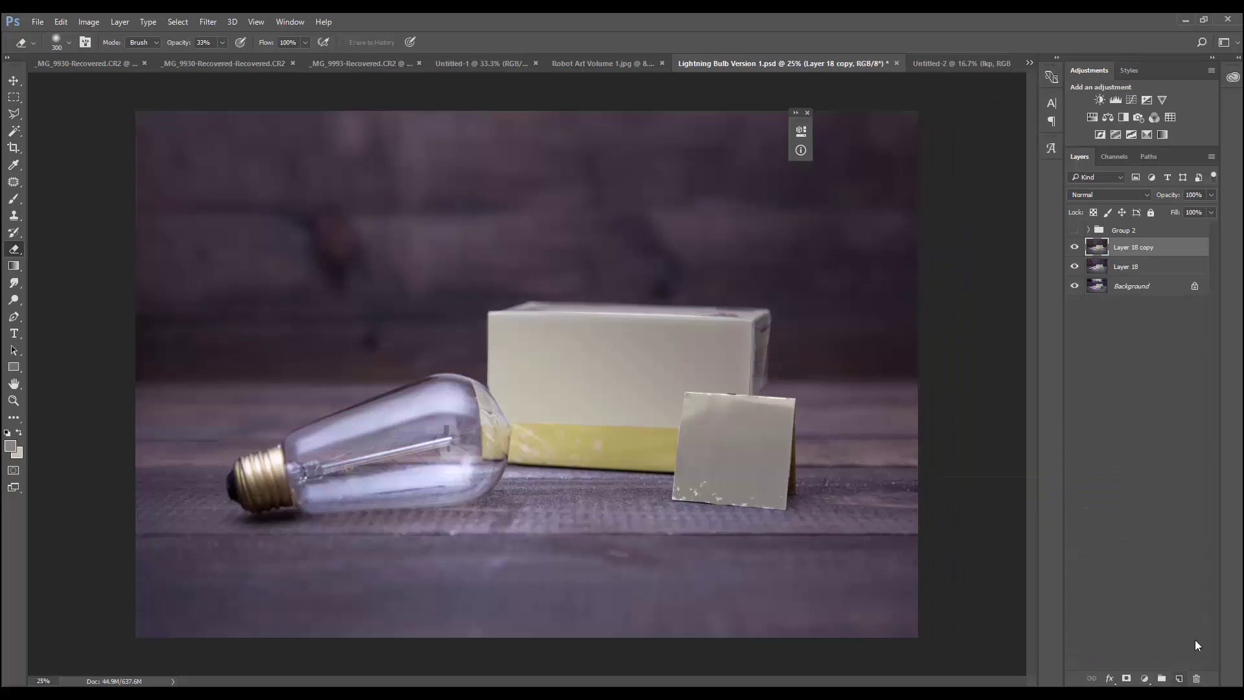
click(1075, 268)
click(1078, 286)
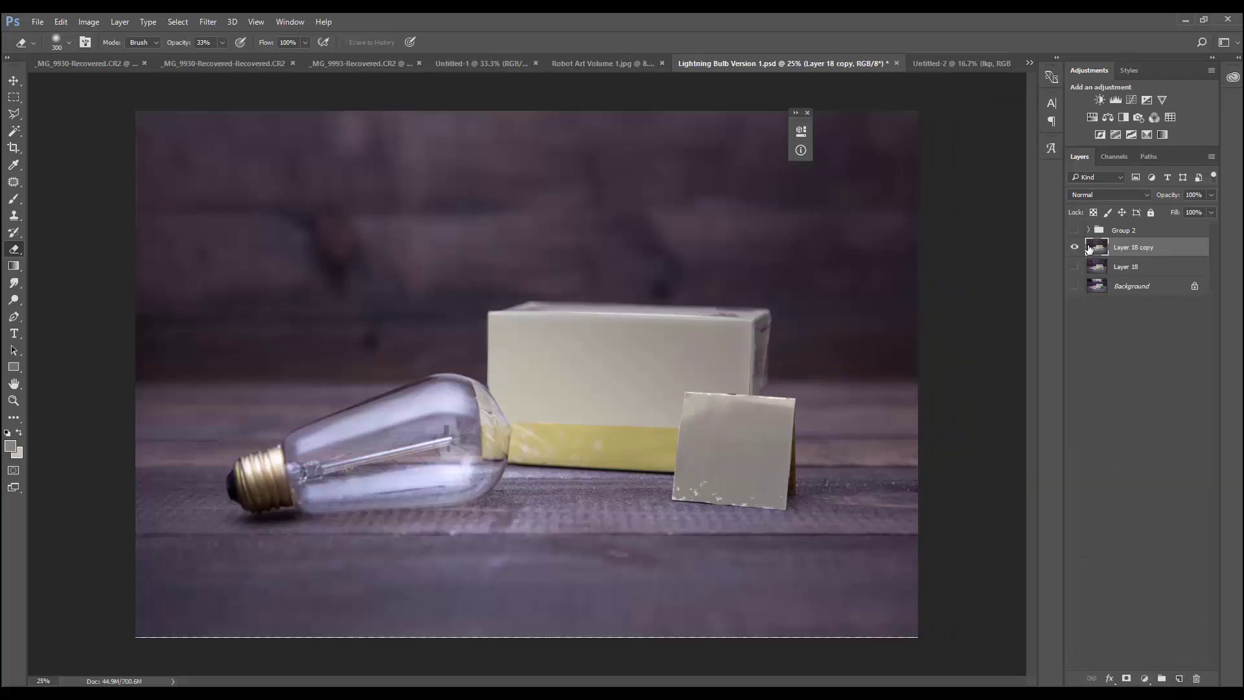
click(1078, 286)
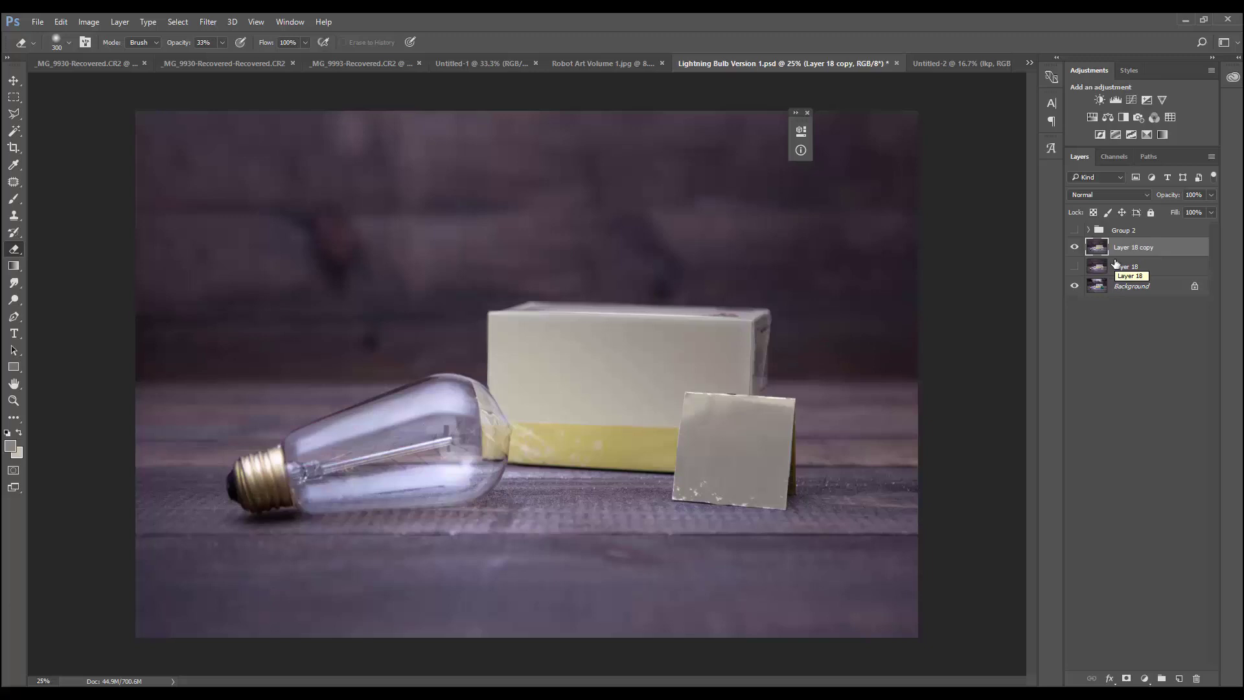
Try warming Layer 18 copy in the Camera Raw Filter with a temperature of +8.
click(208, 21)
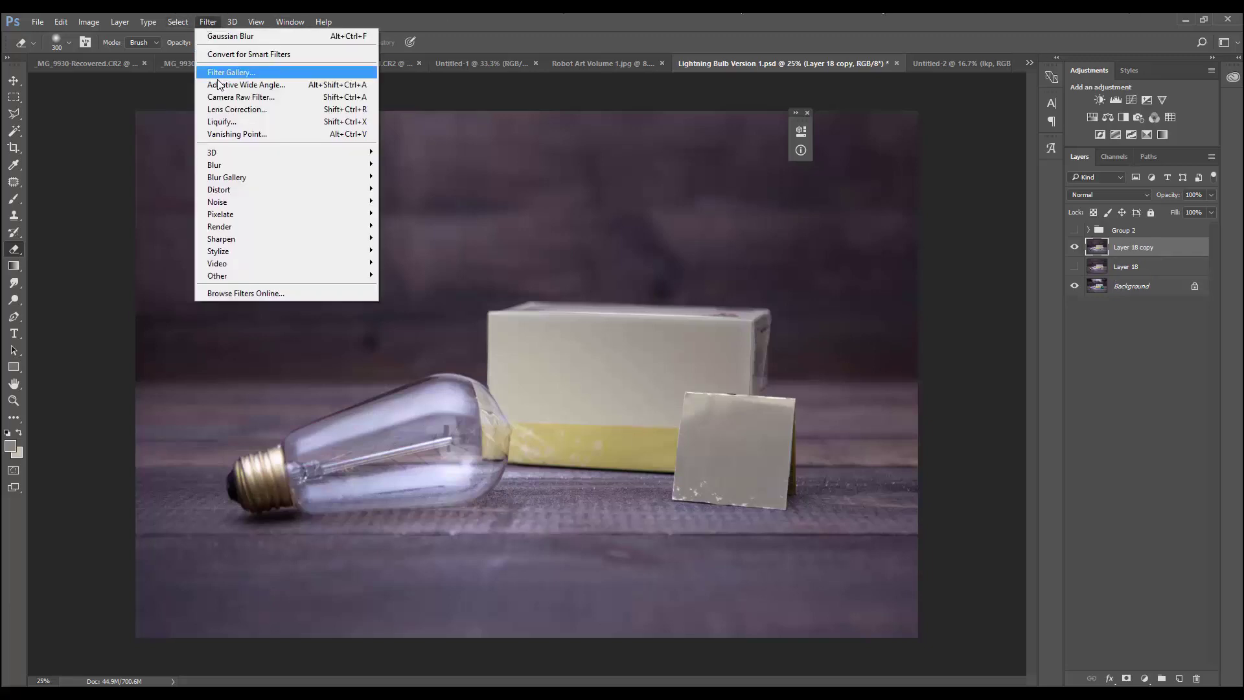
click(249, 98)
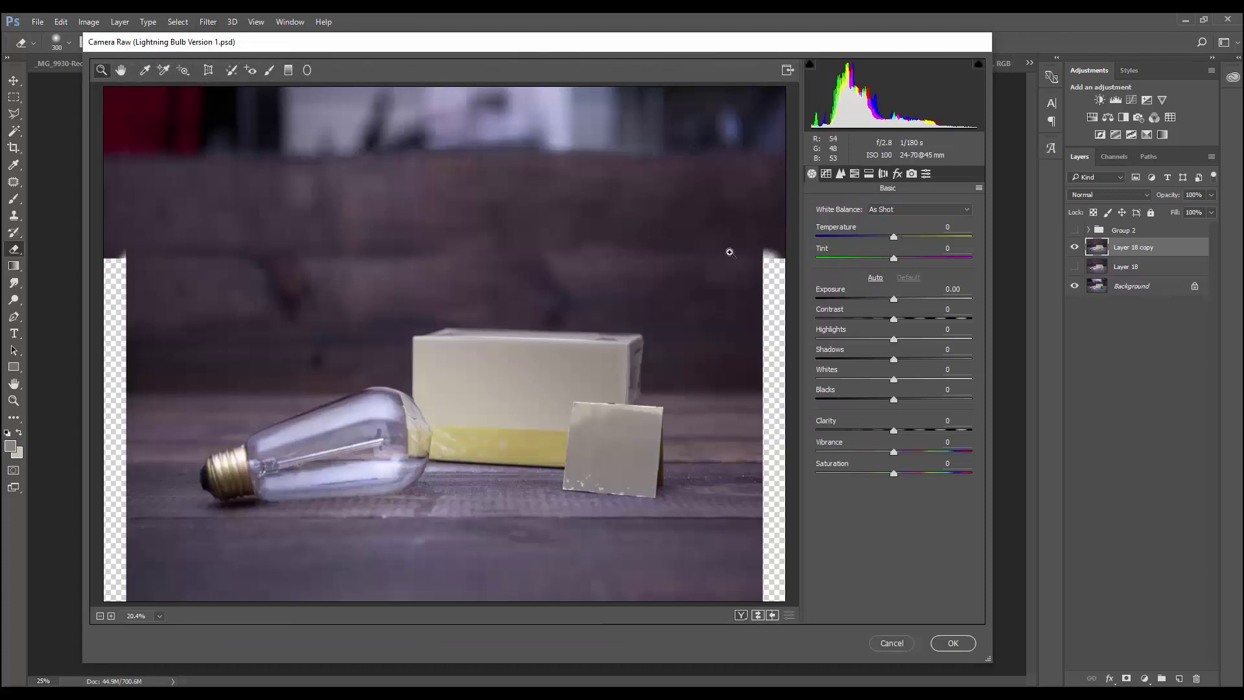
click(894, 237)
drag(894, 240, 901, 239)
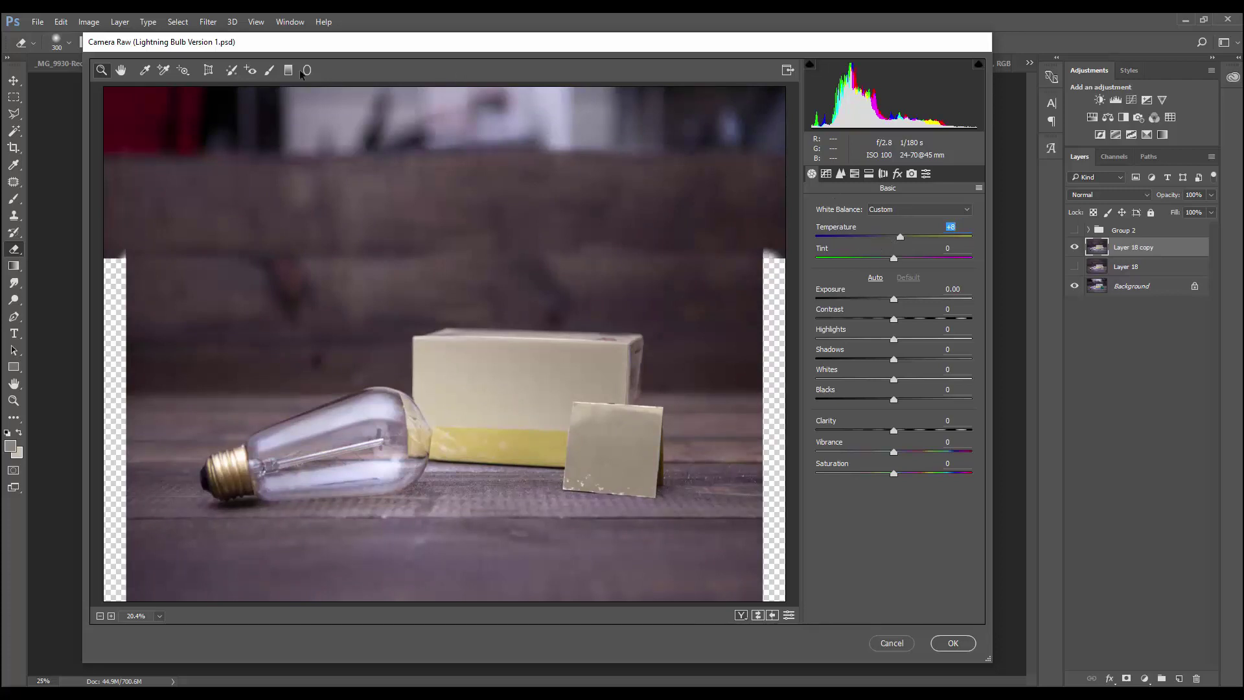
Try brightening the light bulb and the wood below it with the Adjustment Brush, using contrast -10 and shadows +93.
click(270, 71)
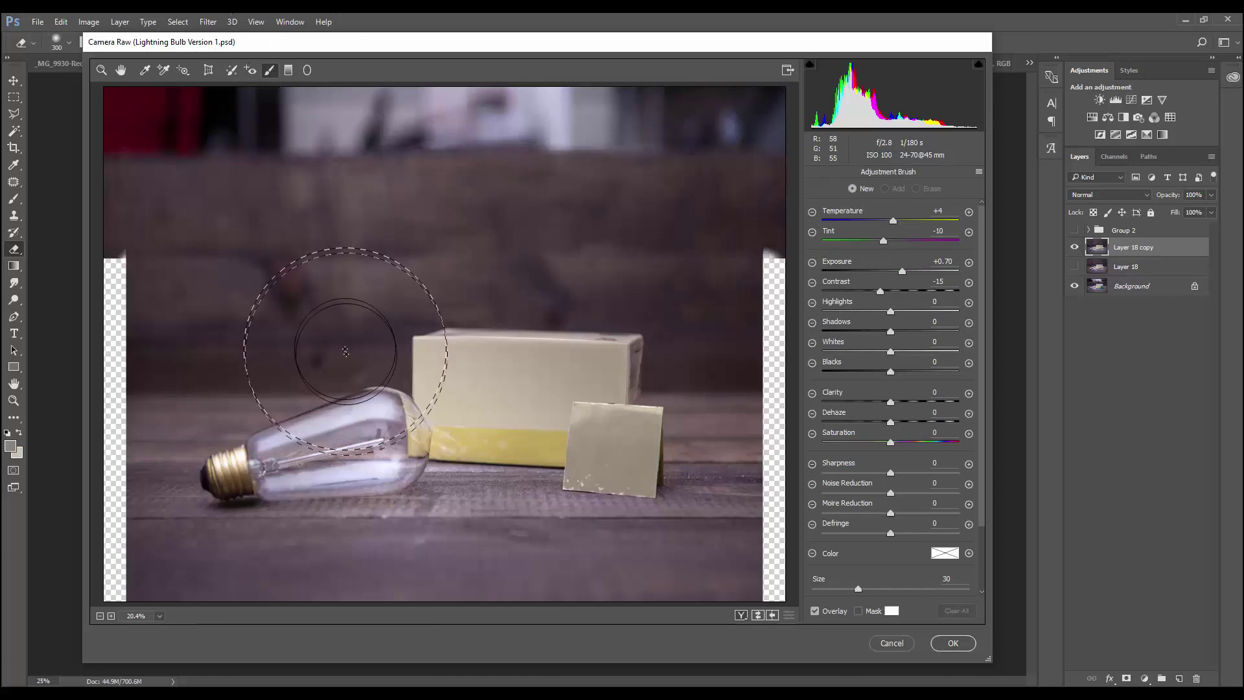
mouse_move(368, 433)
mouse_down()
mouse_move(348, 445)
mouse_move(306, 375)
mouse_move(280, 445)
mouse_move(315, 456)
mouse_up()
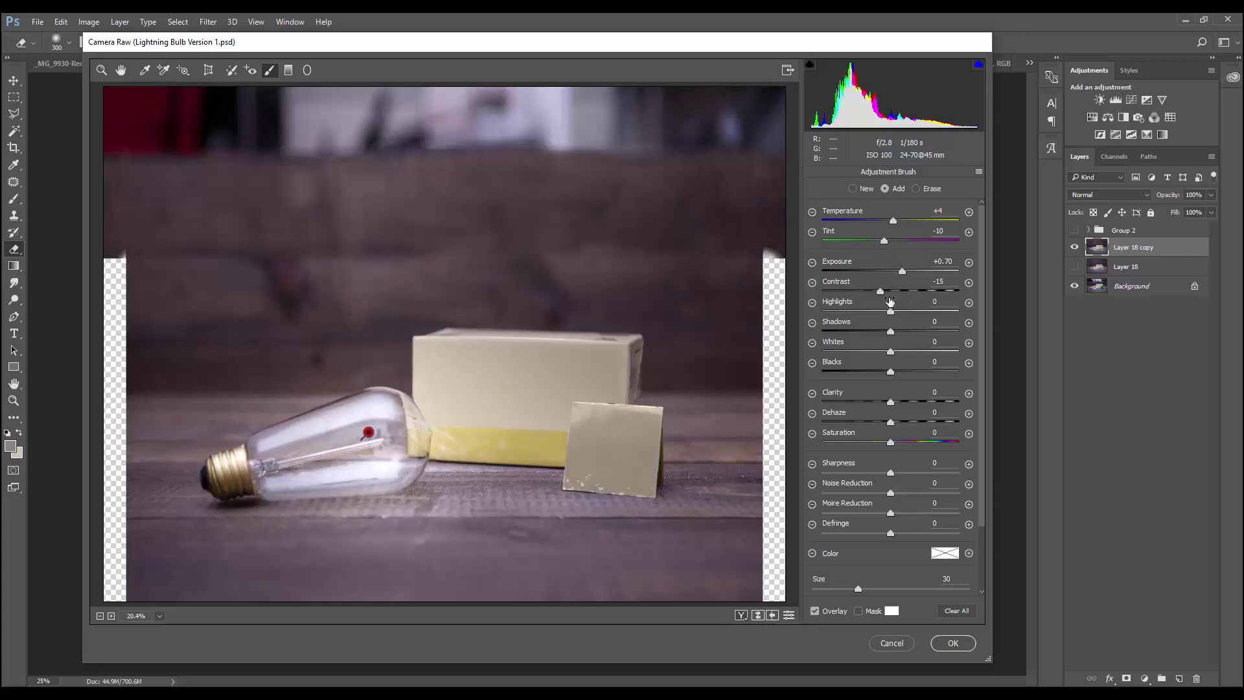
mouse_move(906, 275)
mouse_down()
mouse_move(959, 272)
mouse_move(805, 293)
mouse_move(906, 292)
mouse_up()
drag(883, 293, 886, 292)
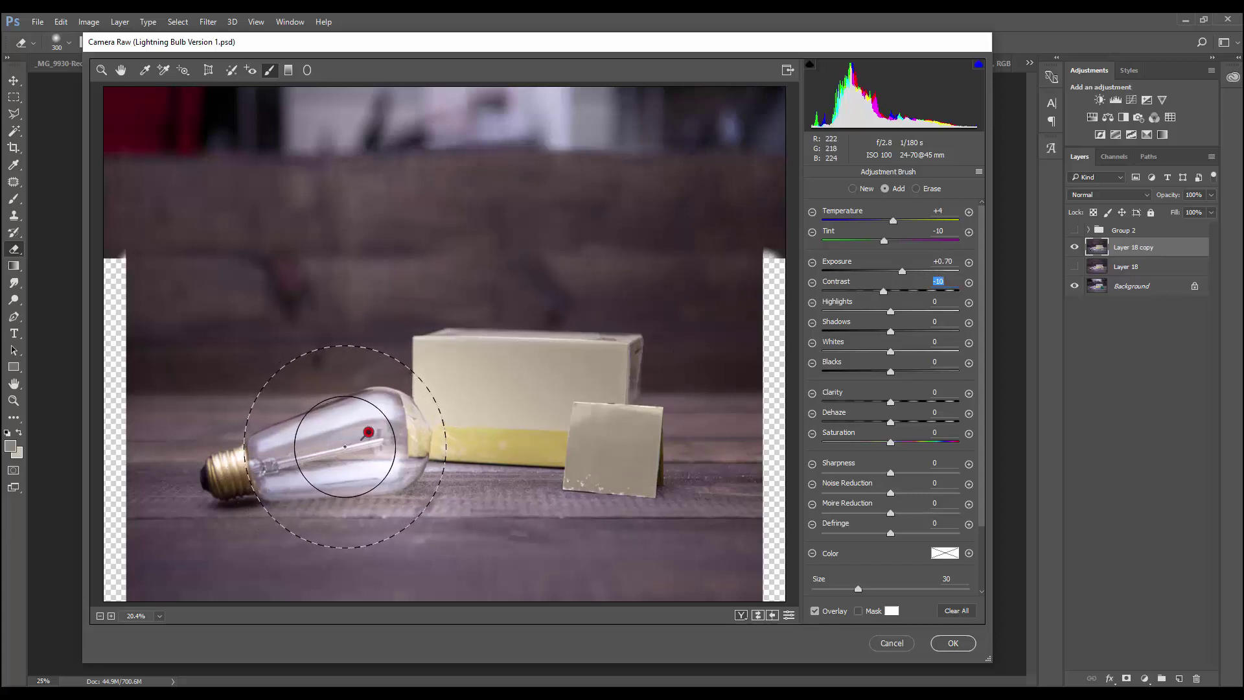
drag(897, 332, 961, 335)
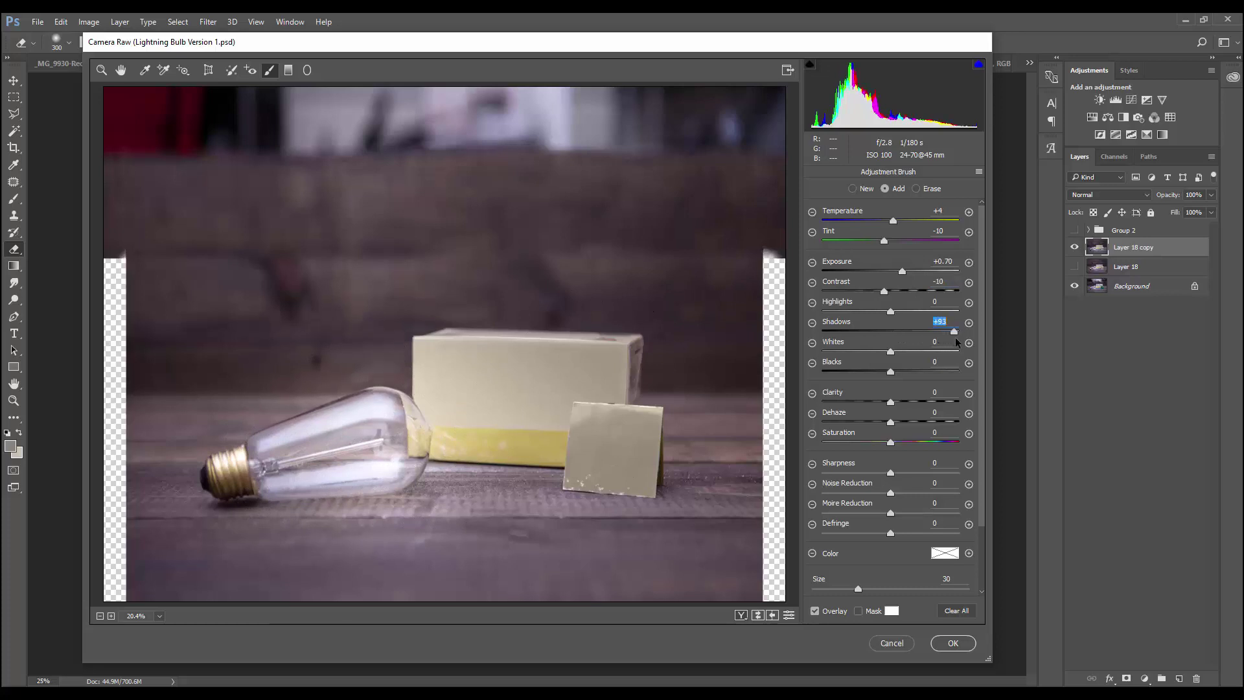
mouse_move(373, 444)
mouse_down()
mouse_move(396, 440)
mouse_move(366, 436)
mouse_move(382, 436)
mouse_up()
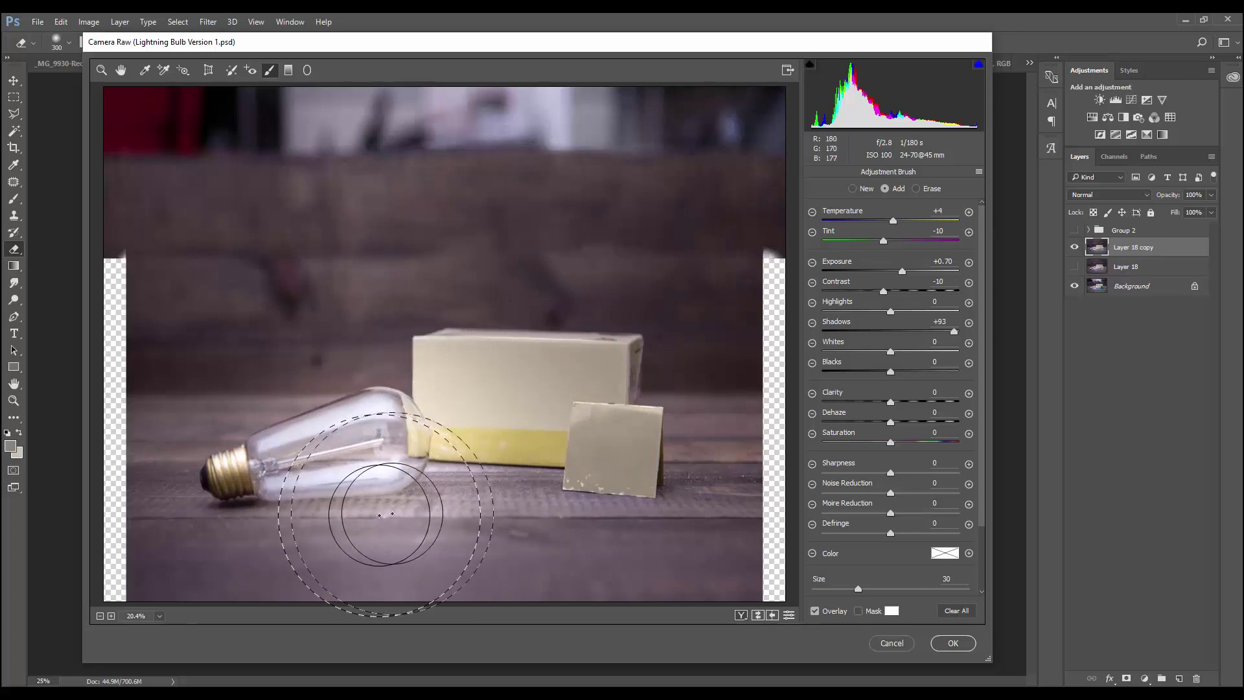
Set the brush adjustment to exposure +1.00 and temperature -11, paint over the bulb again, and apply the filter.
drag(902, 272, 908, 273)
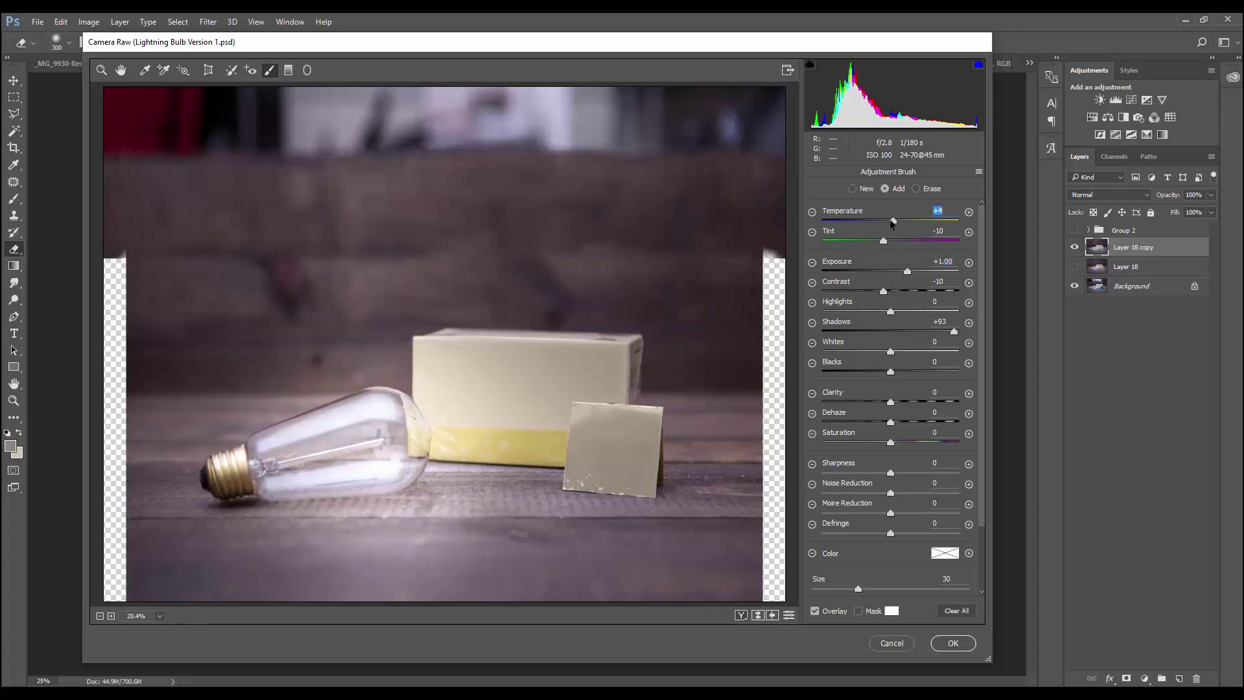
drag(890, 224, 881, 224)
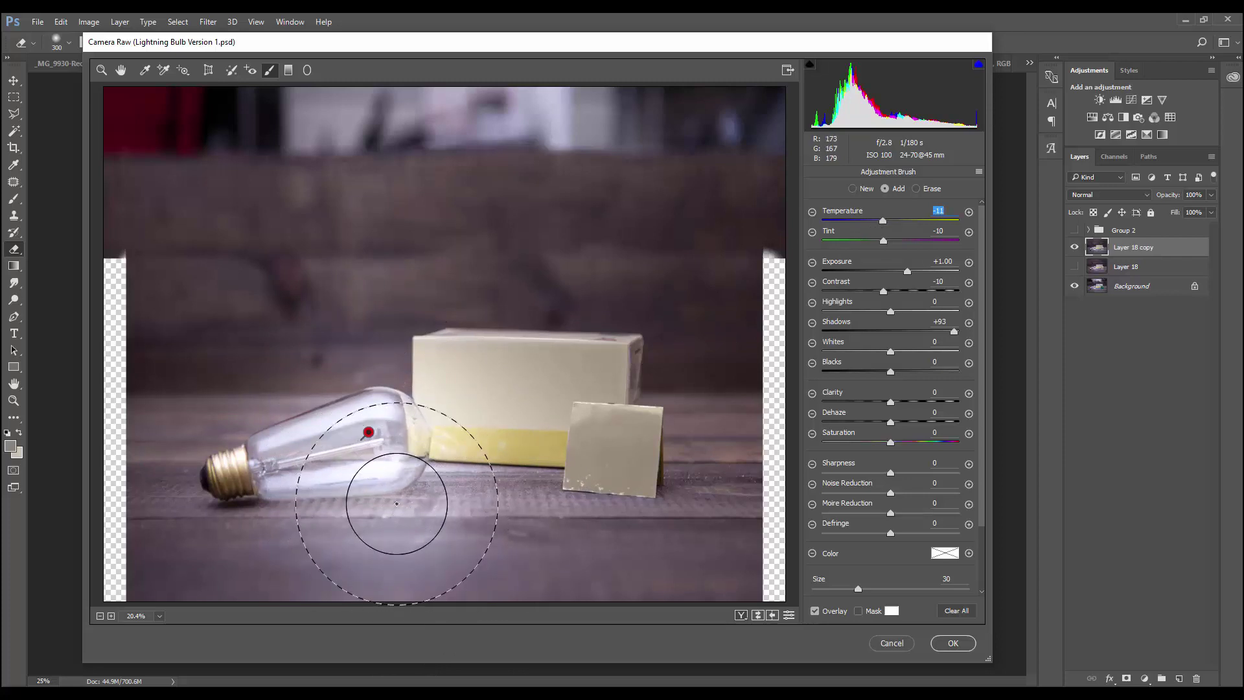
drag(396, 504, 382, 447)
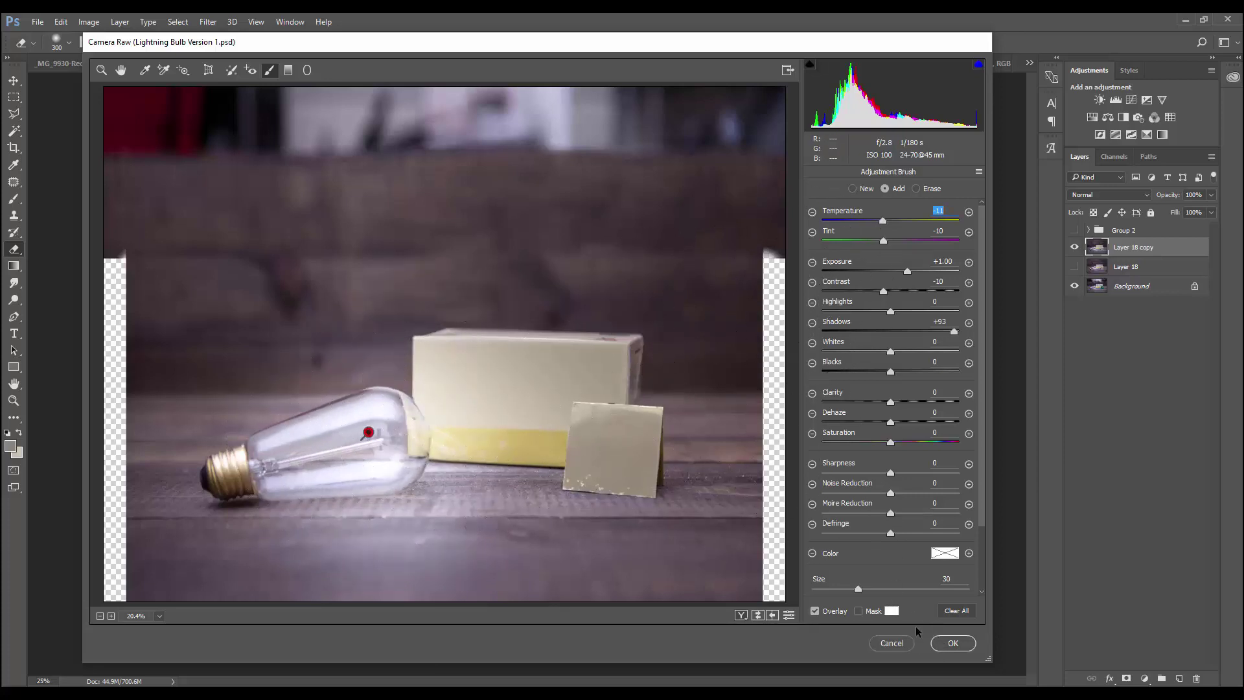
click(953, 643)
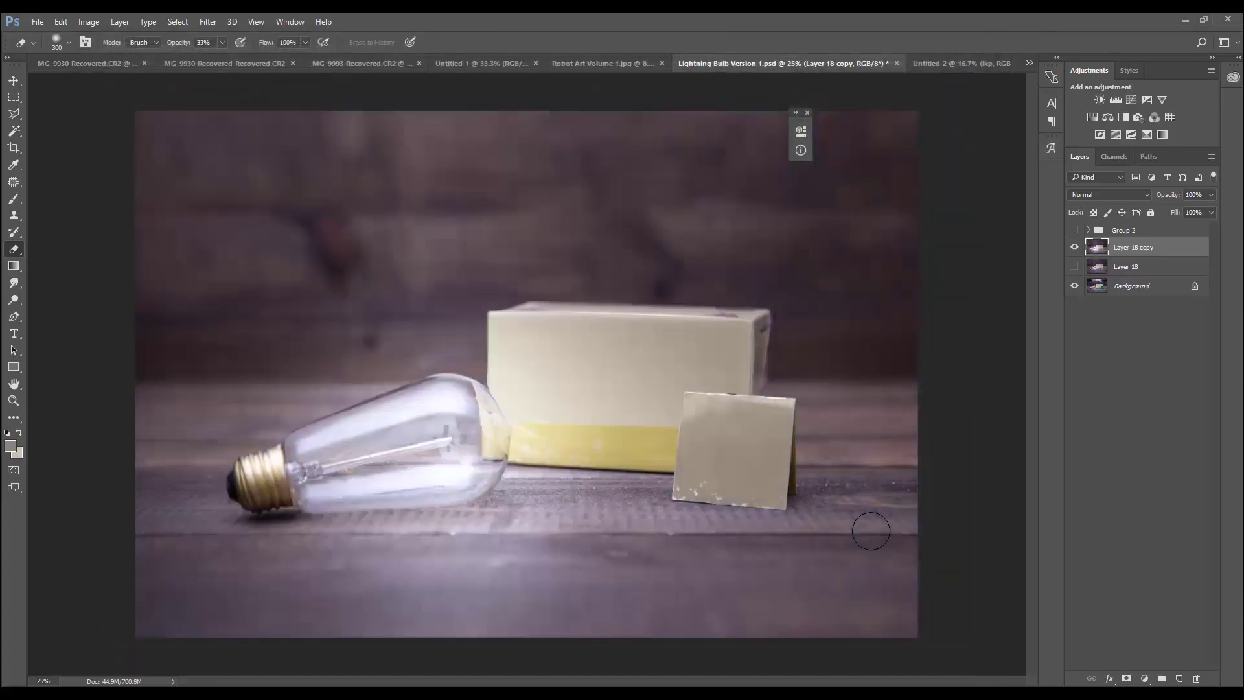
Compare Layer 18 copy with the original photo by toggling its visibility, and undo the Camera Raw filter.
click(1074, 248)
click(1074, 249)
click(1074, 248)
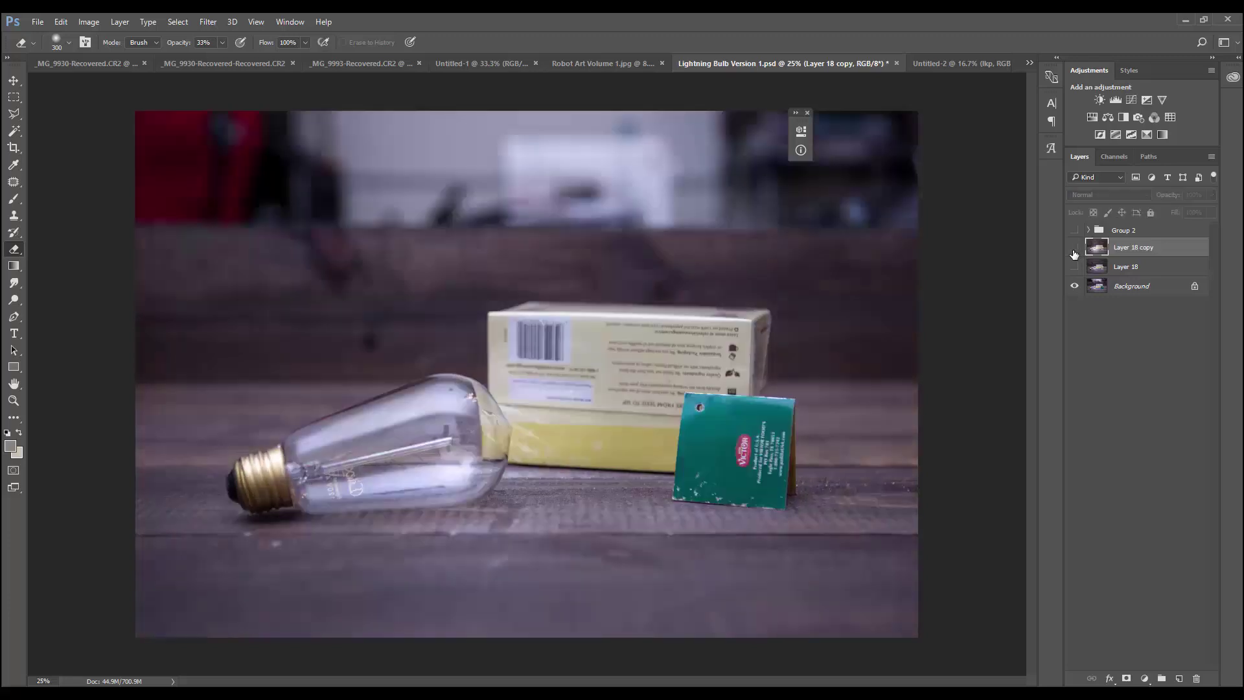
click(1073, 249)
click(1074, 249)
click(1074, 249)
click(63, 24)
click(82, 62)
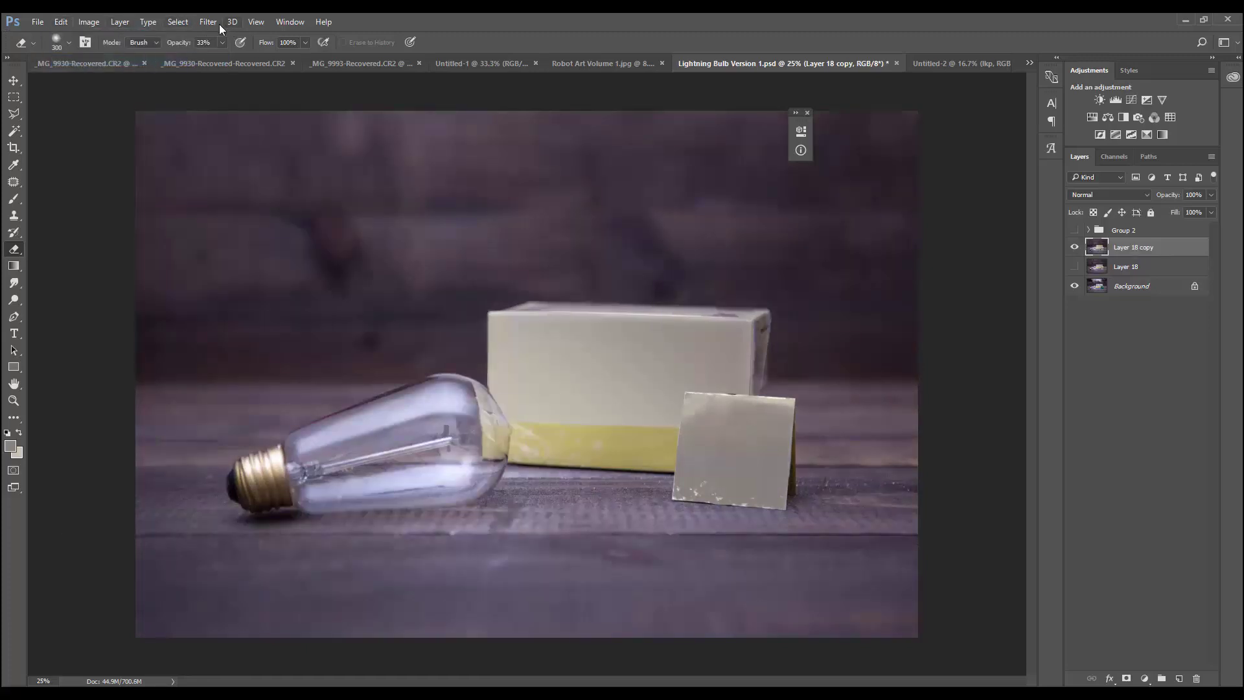
click(208, 21)
click(238, 97)
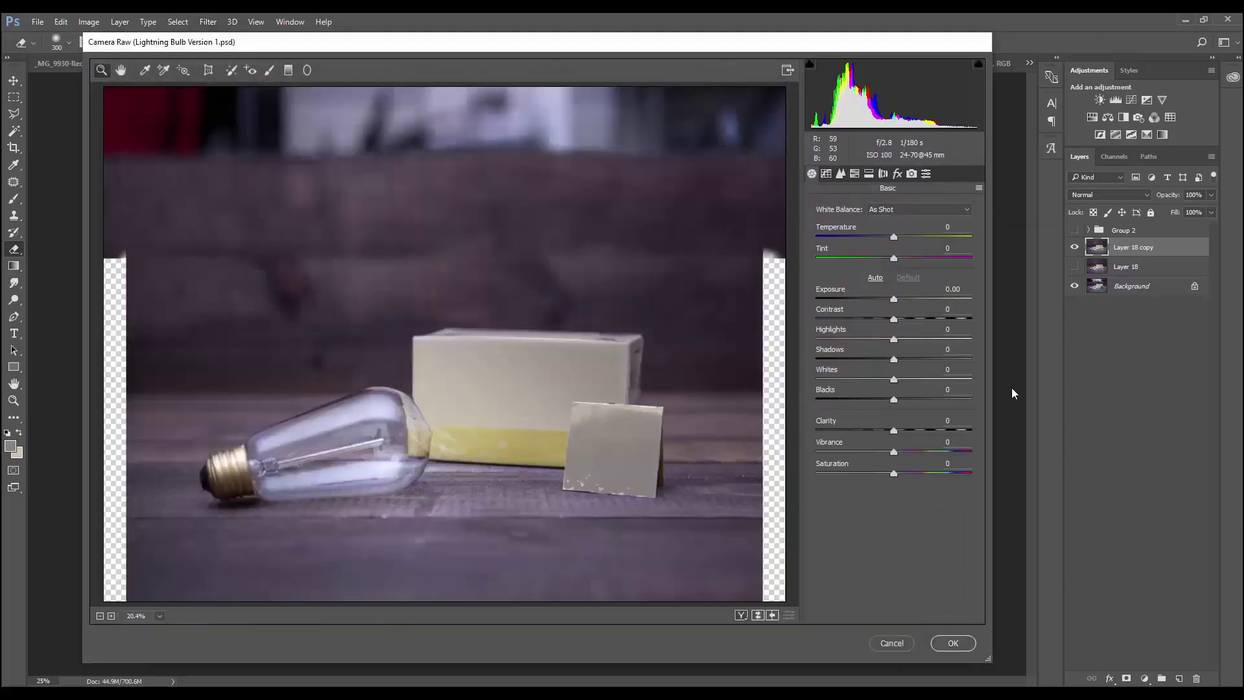
key(Escape)
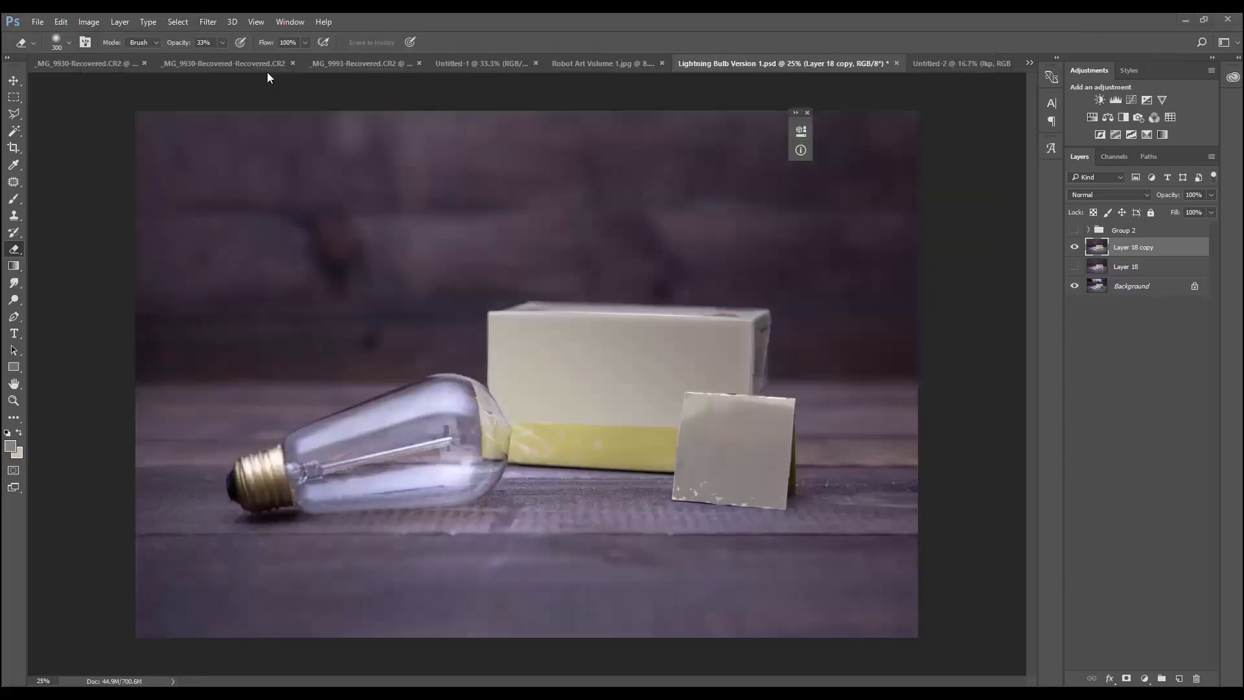
Brighten the light bulb on Layer 18 copy with Camera Raw's Adjustment Brush at exposure +1.00, temperature -11 and shadows +93, lowering the highlights slightly.
click(218, 24)
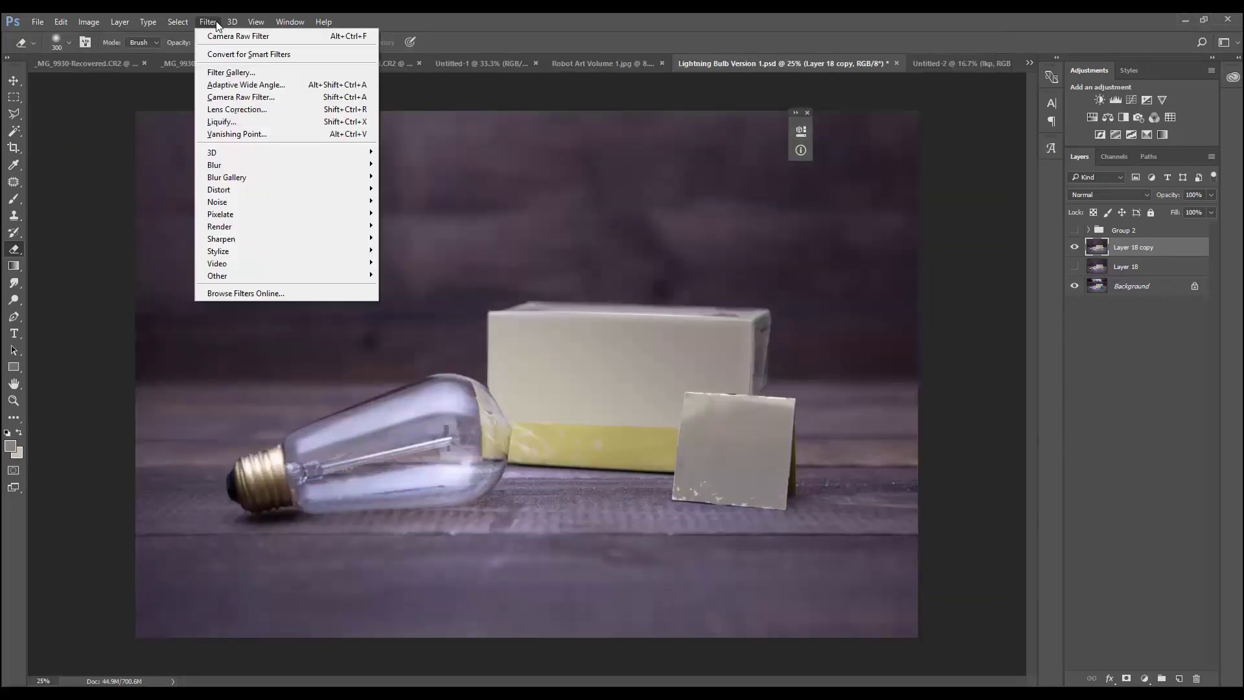
click(243, 98)
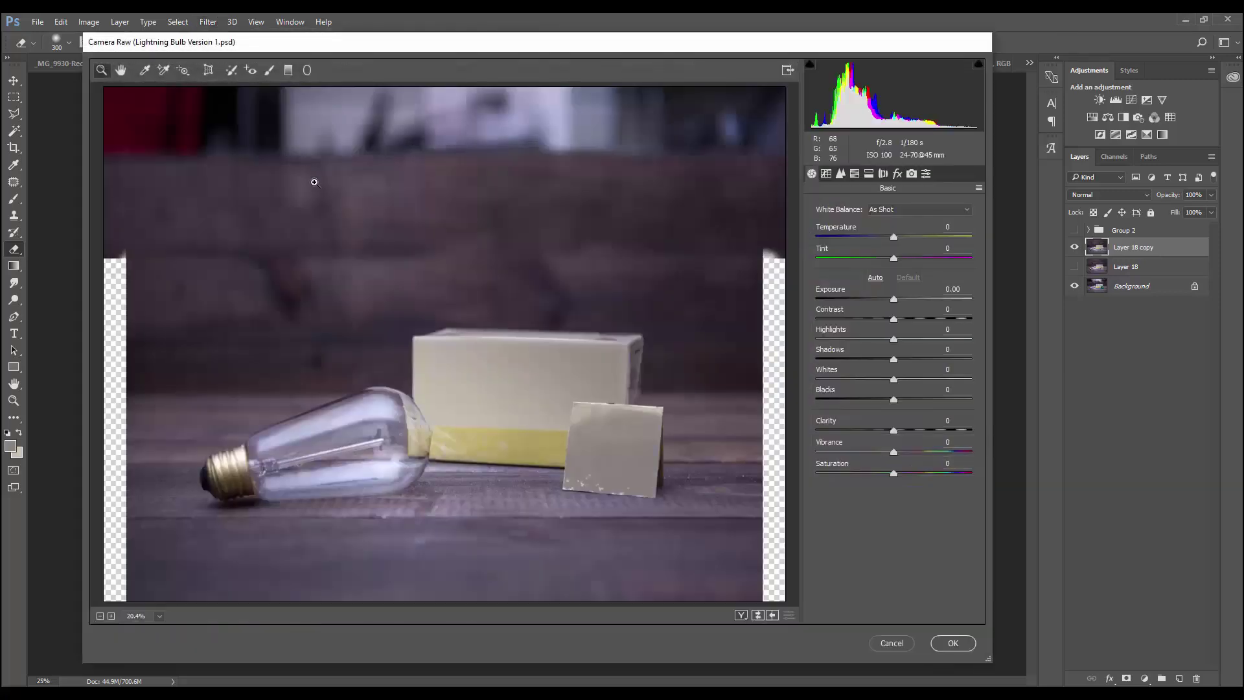
click(268, 71)
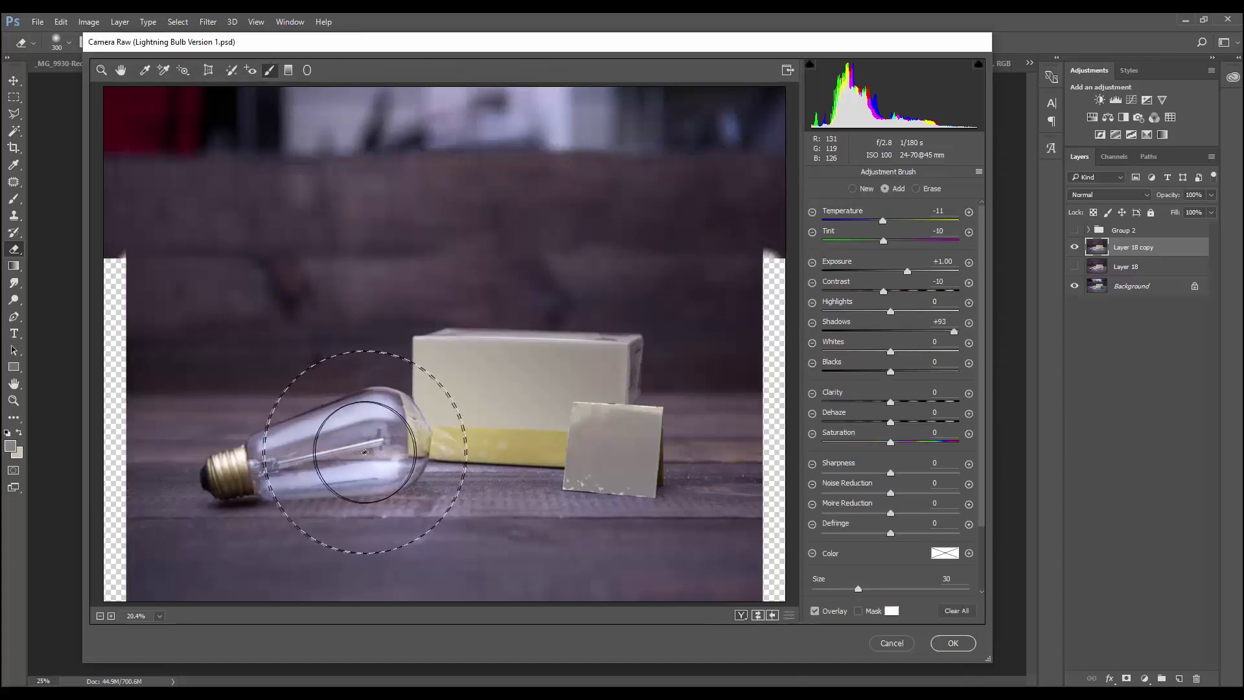
click(375, 443)
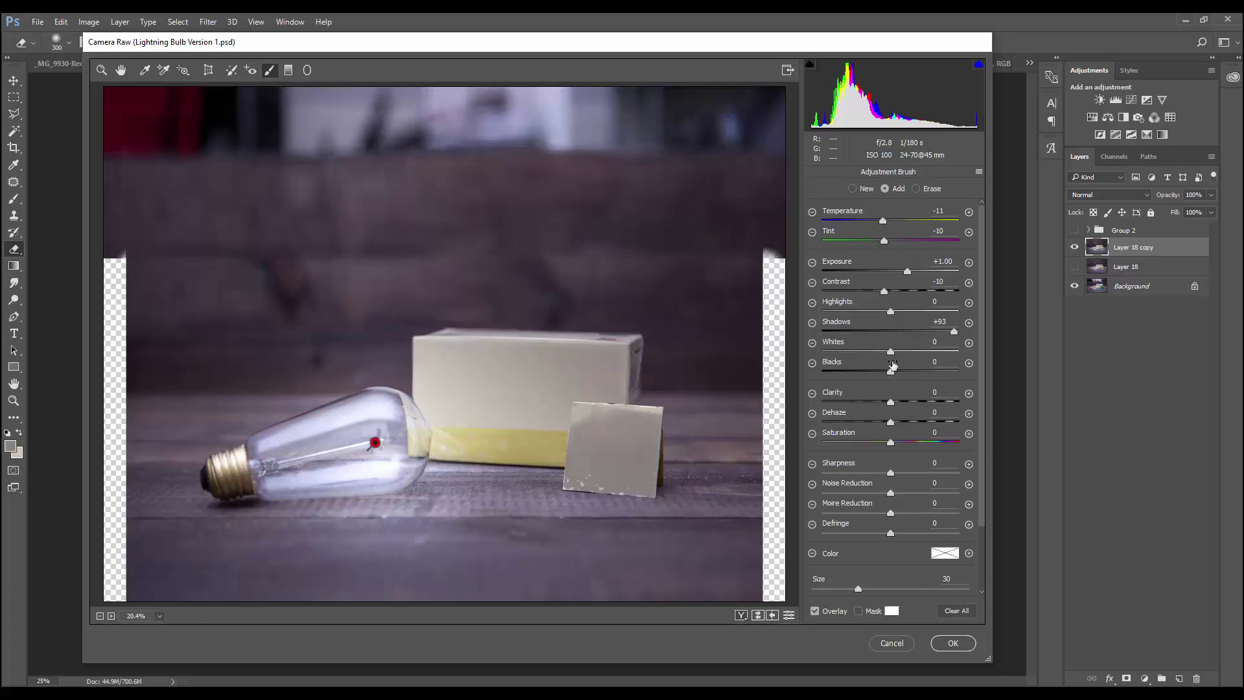
mouse_move(891, 315)
mouse_down()
mouse_move(872, 320)
mouse_move(883, 318)
mouse_up()
Set the overall exposure to -0.30 and the temperature to +2 in Camera Raw's basic adjustments.
click(115, 71)
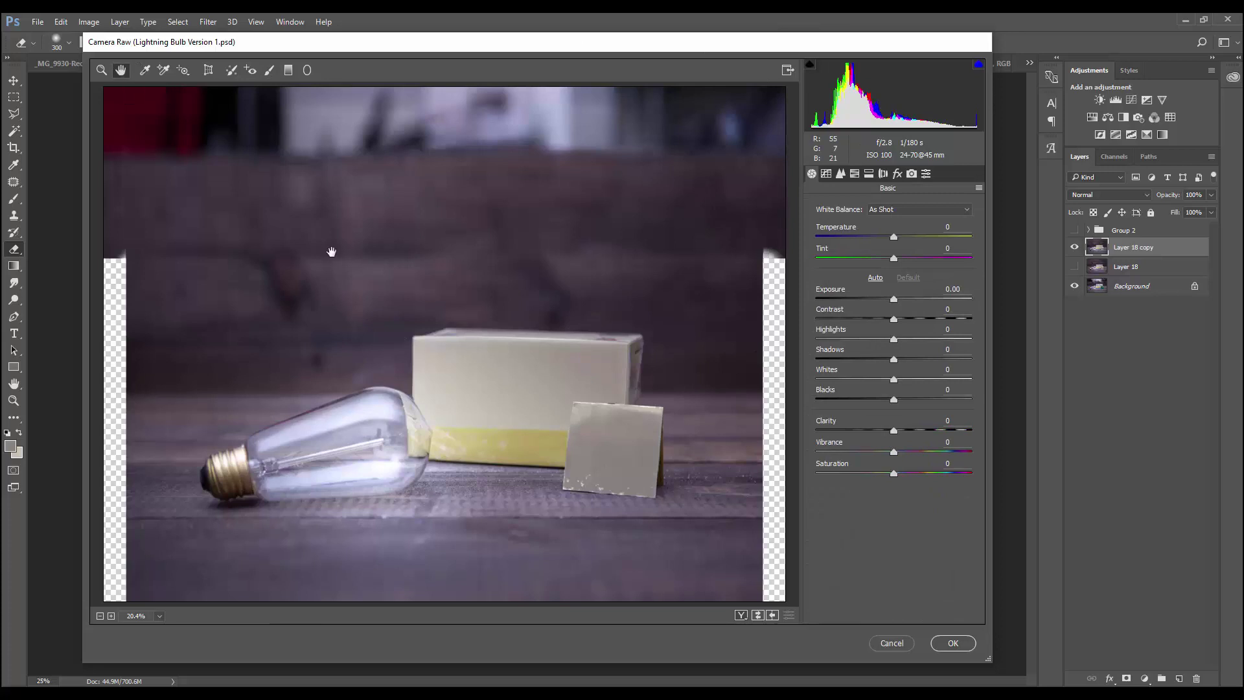
drag(899, 299, 890, 300)
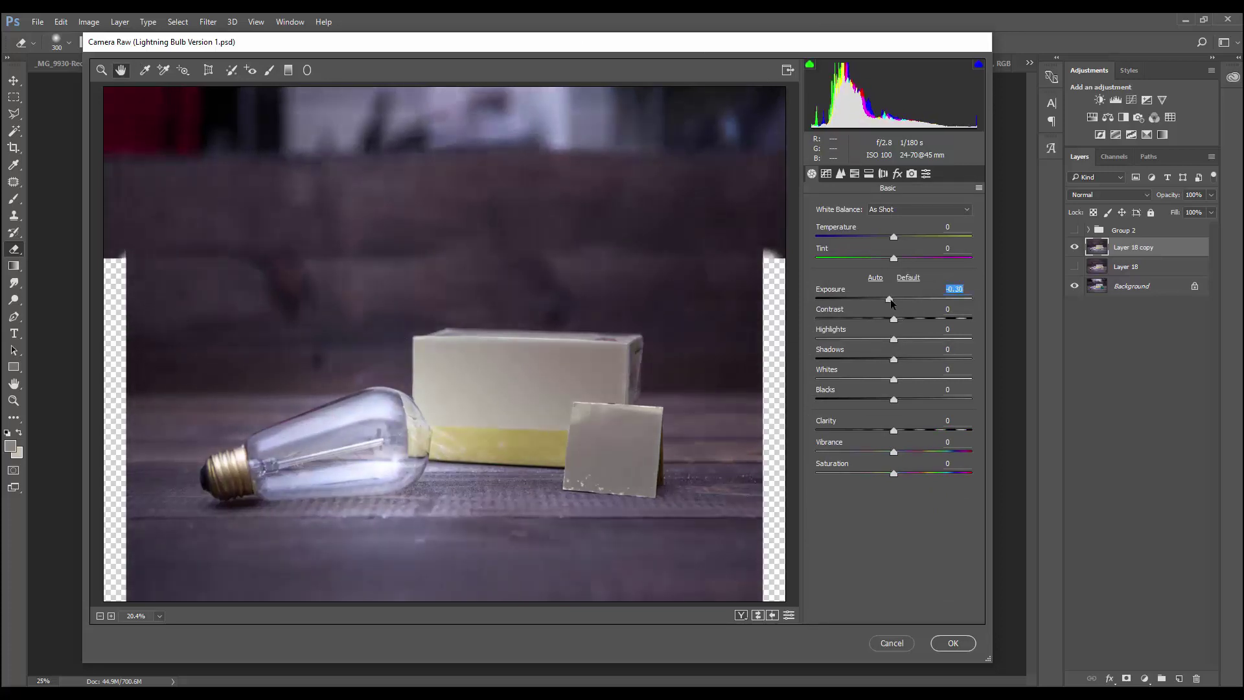
drag(892, 301, 892, 298)
click(895, 239)
drag(894, 242, 896, 241)
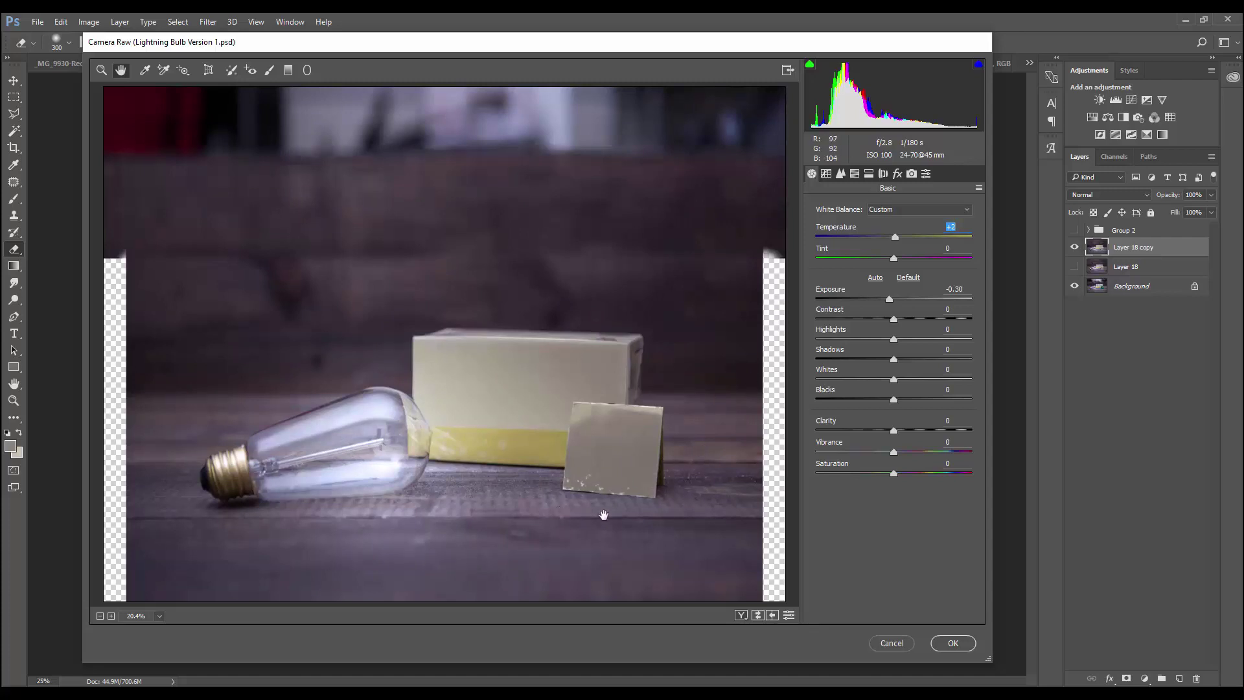
Raise the clarity to +14 in Camera Raw's basic adjustments and apply the filter to Layer 18 copy.
click(895, 429)
drag(897, 429, 900, 426)
drag(905, 427, 904, 426)
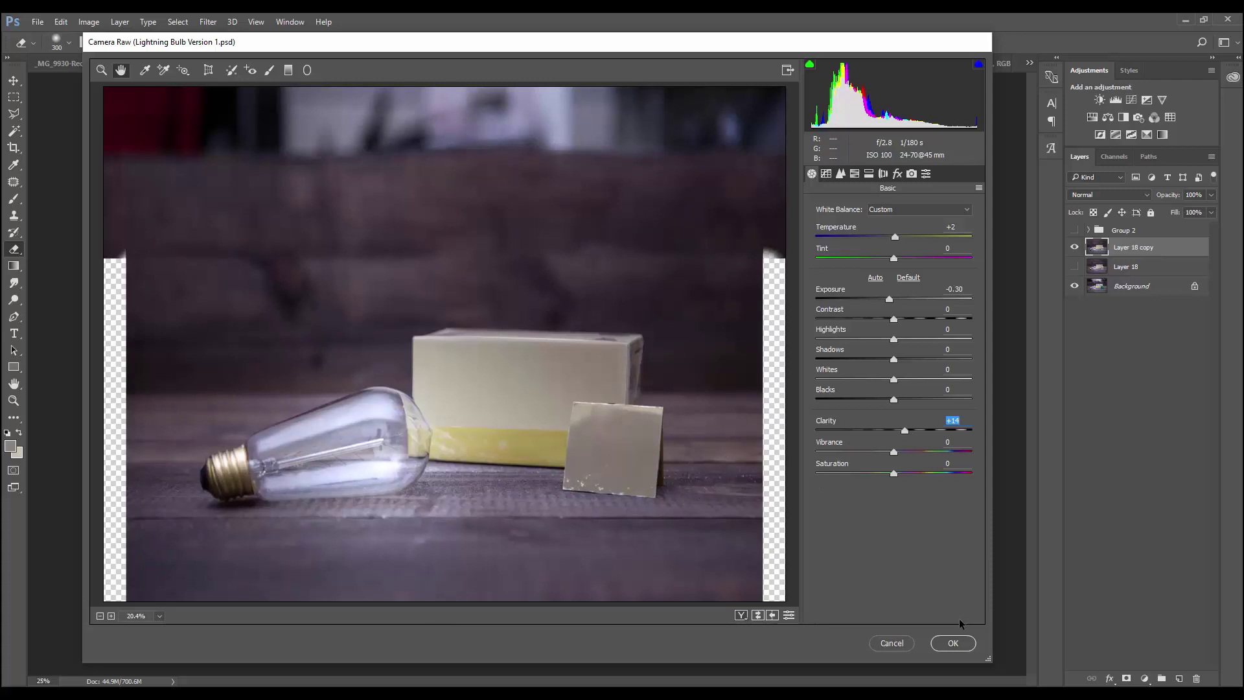
click(943, 643)
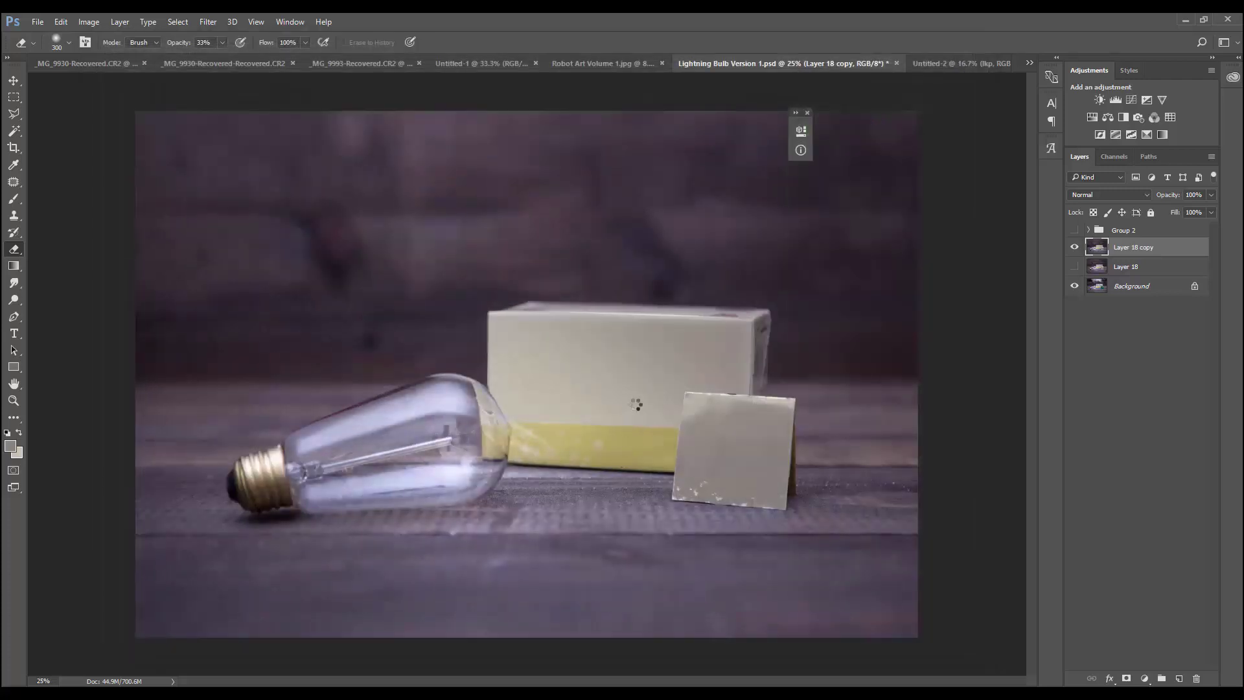
Compare Layer 18 copy with the original photo and with Layer 18 by toggling layer visibility, leaving both layers shown.
click(1075, 247)
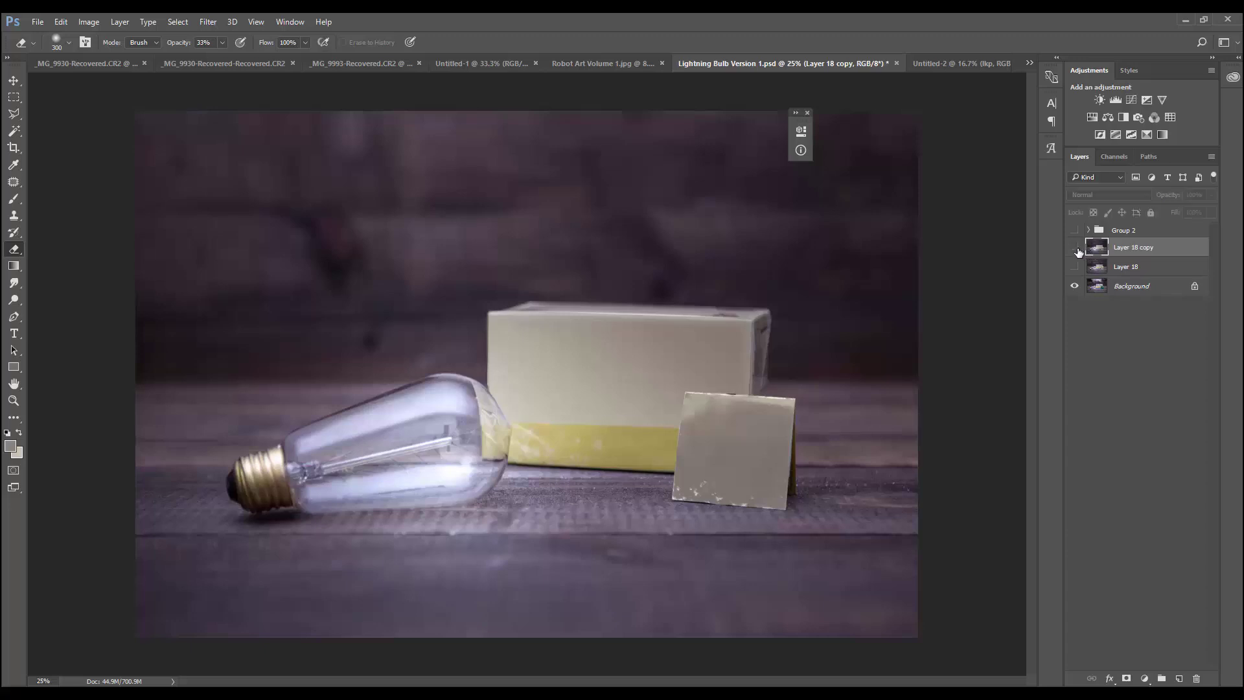
click(1074, 247)
click(1076, 266)
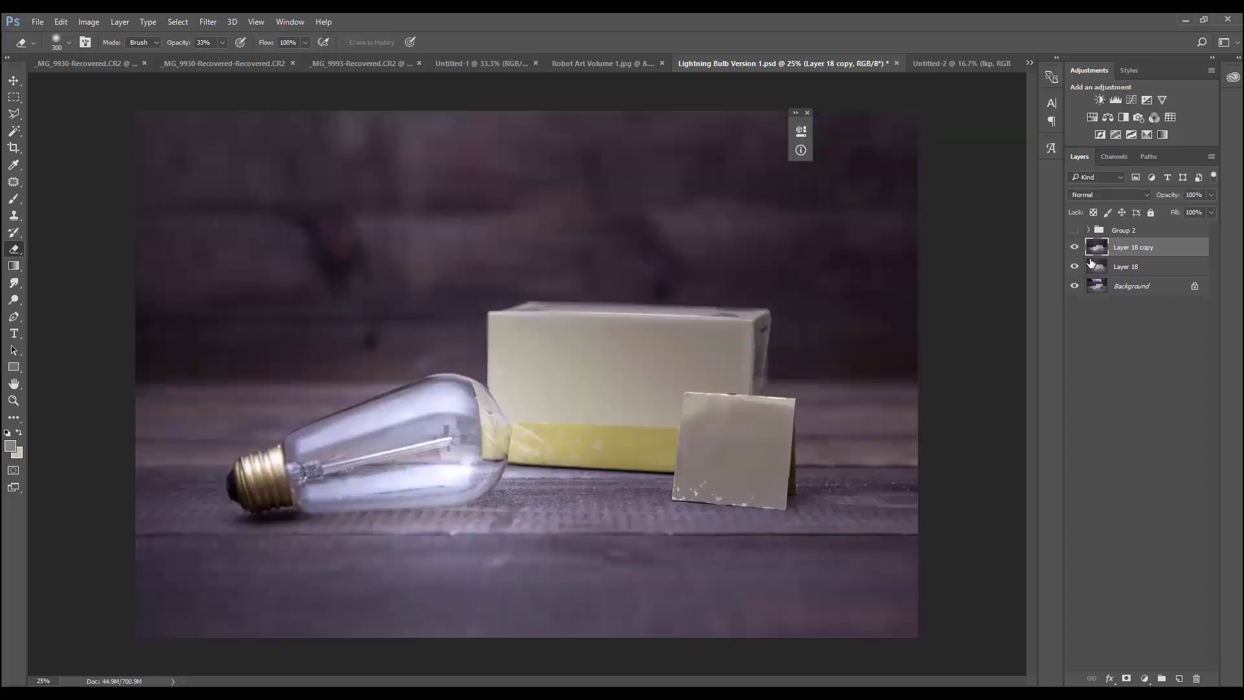
click(1075, 247)
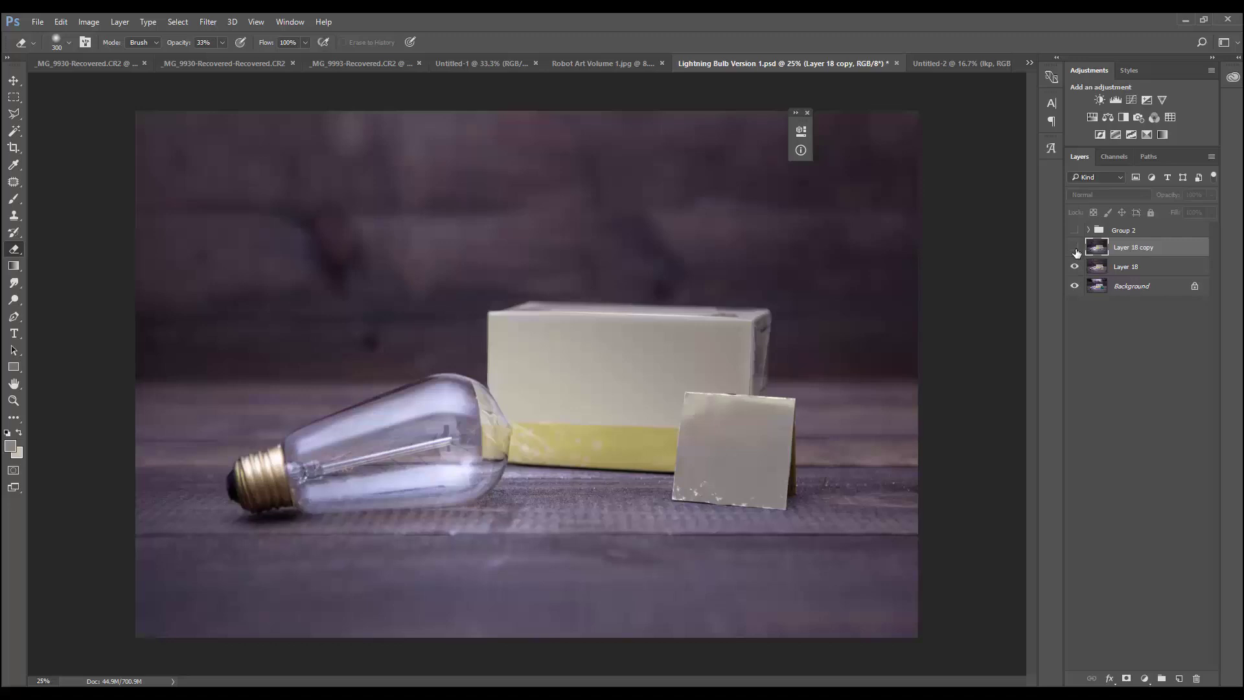
click(1075, 249)
click(1075, 248)
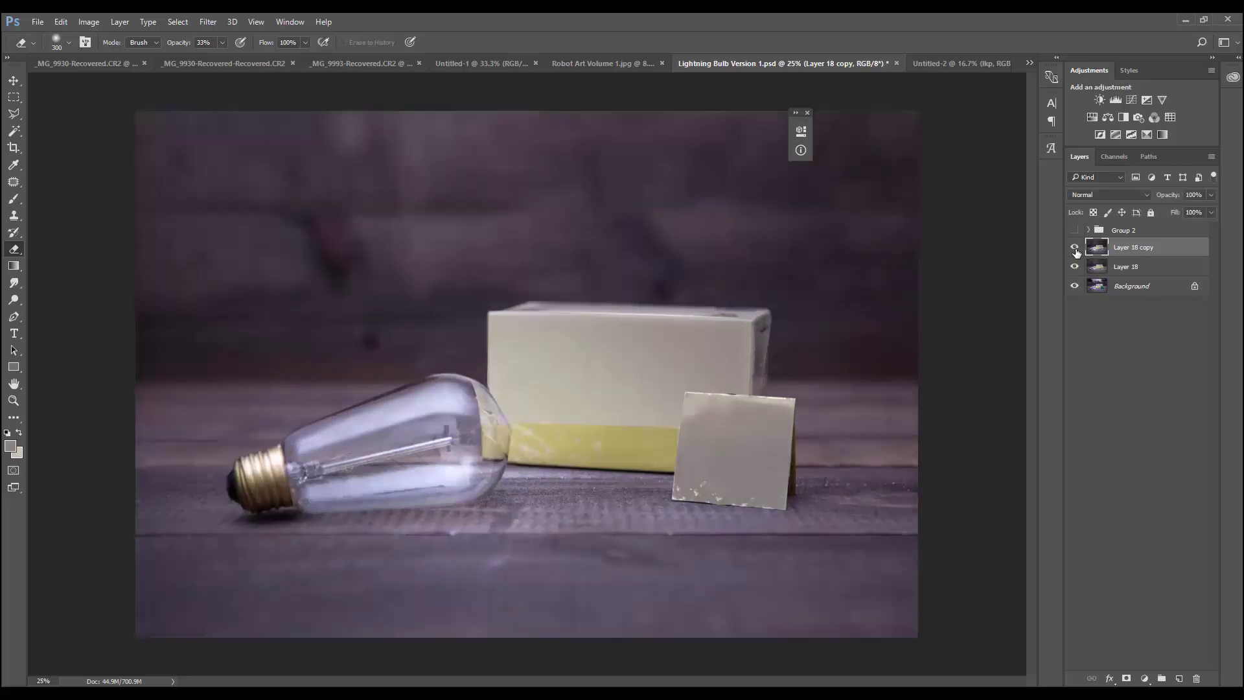
click(1075, 250)
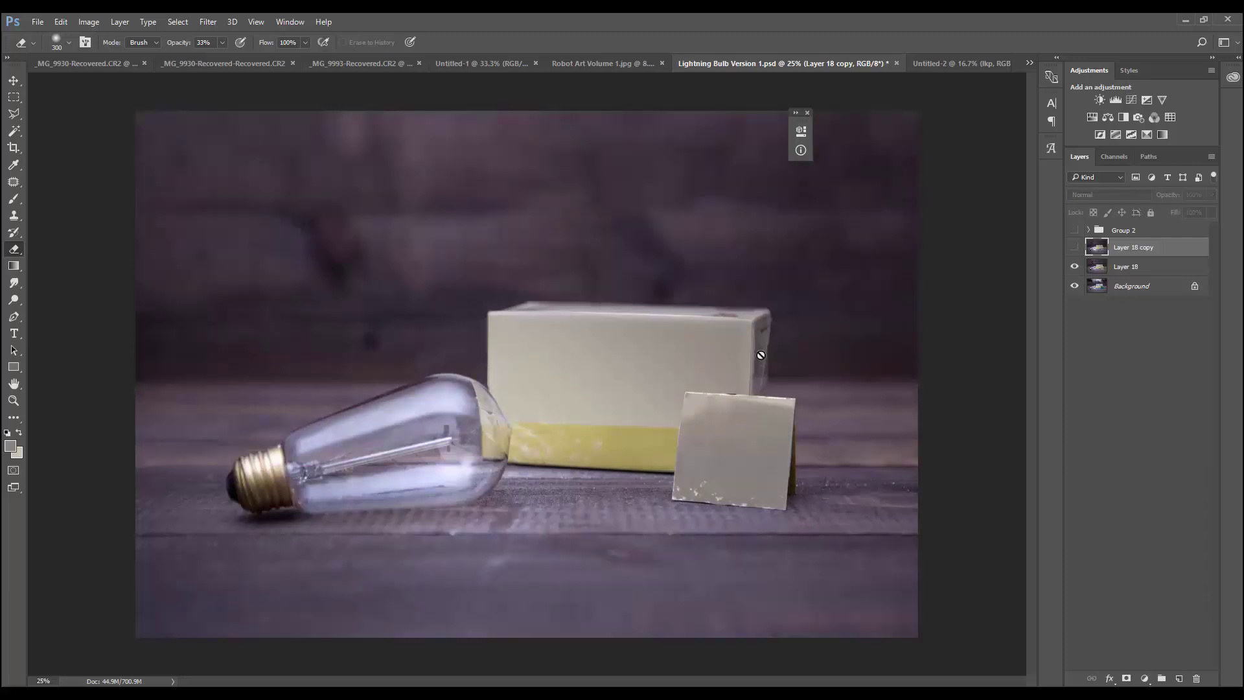
click(1074, 247)
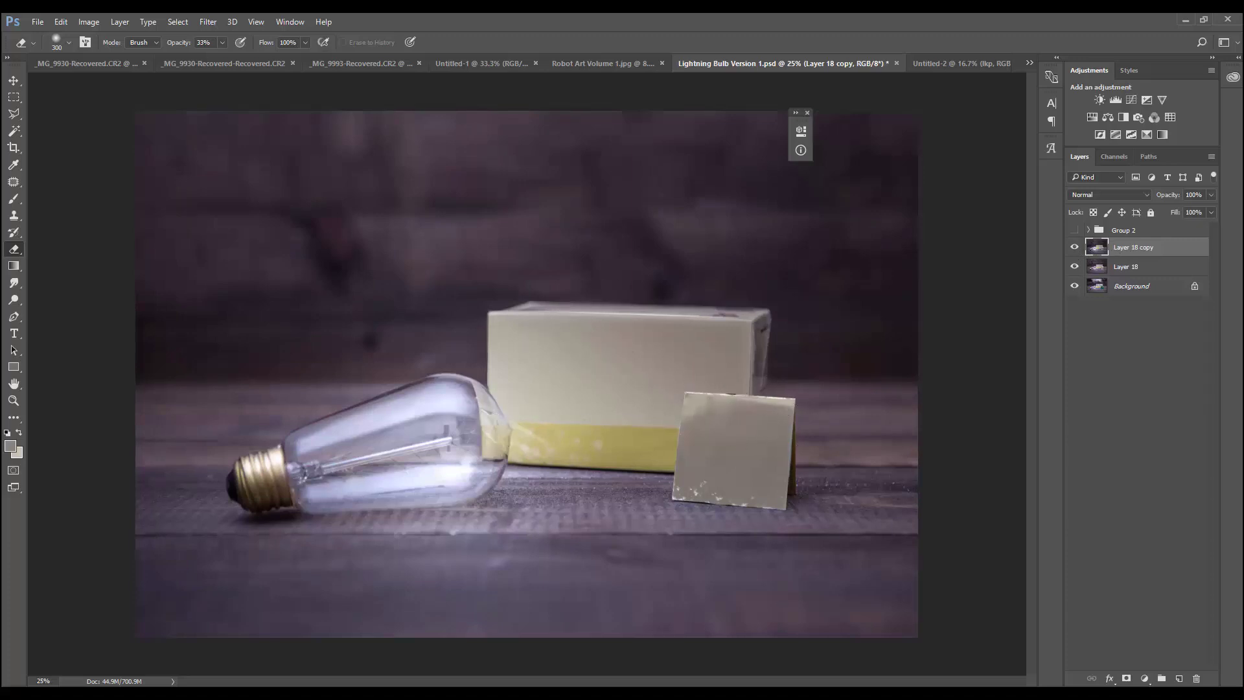
Switch to the Untitled-2 texture document and add a wide text box across the middle reading "$1.25".
key(v)
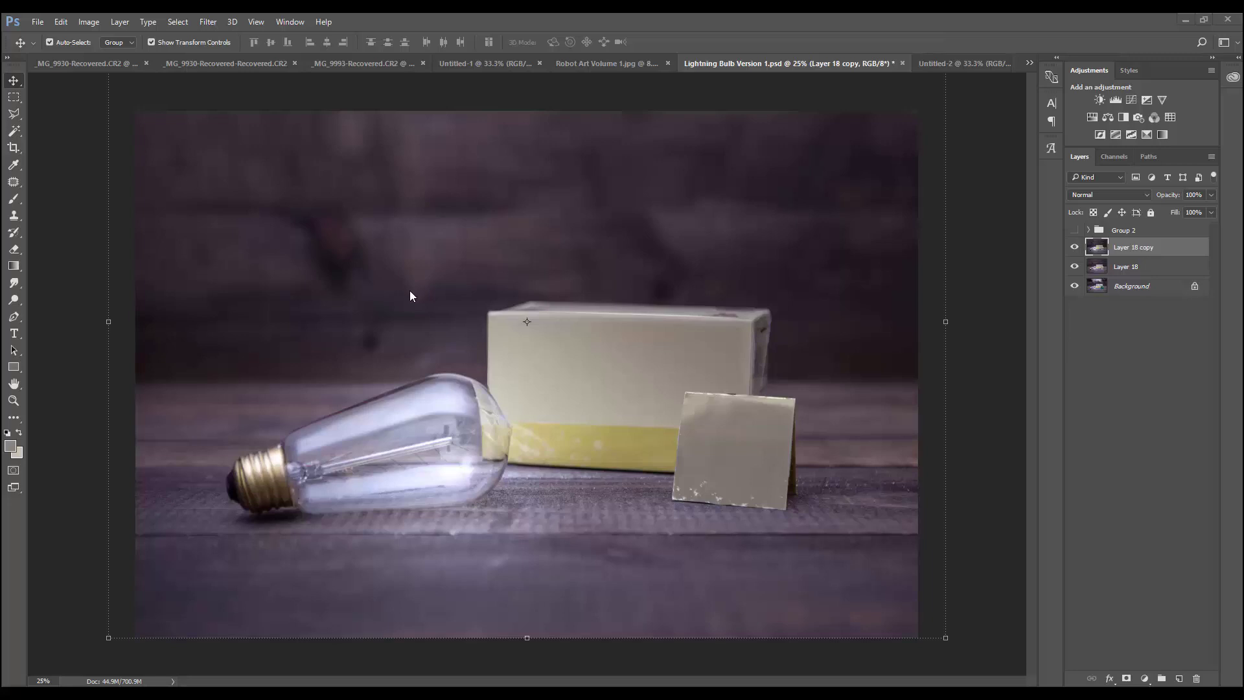
click(923, 65)
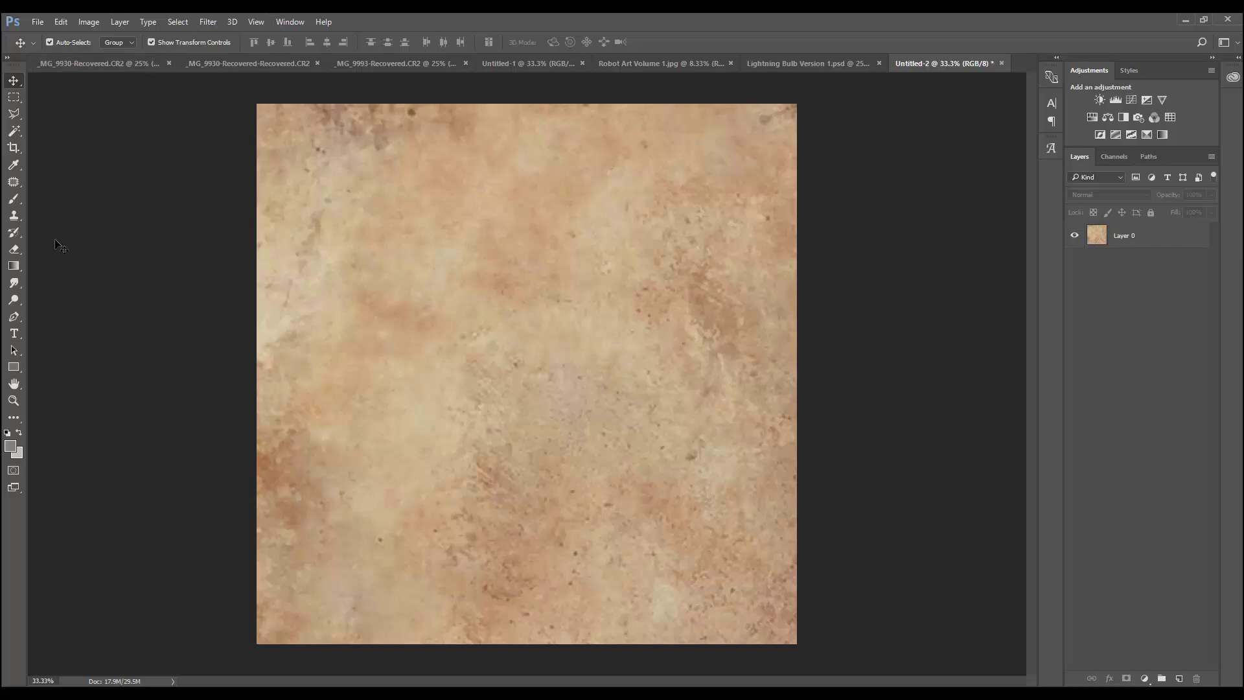
click(14, 333)
drag(281, 284, 765, 527)
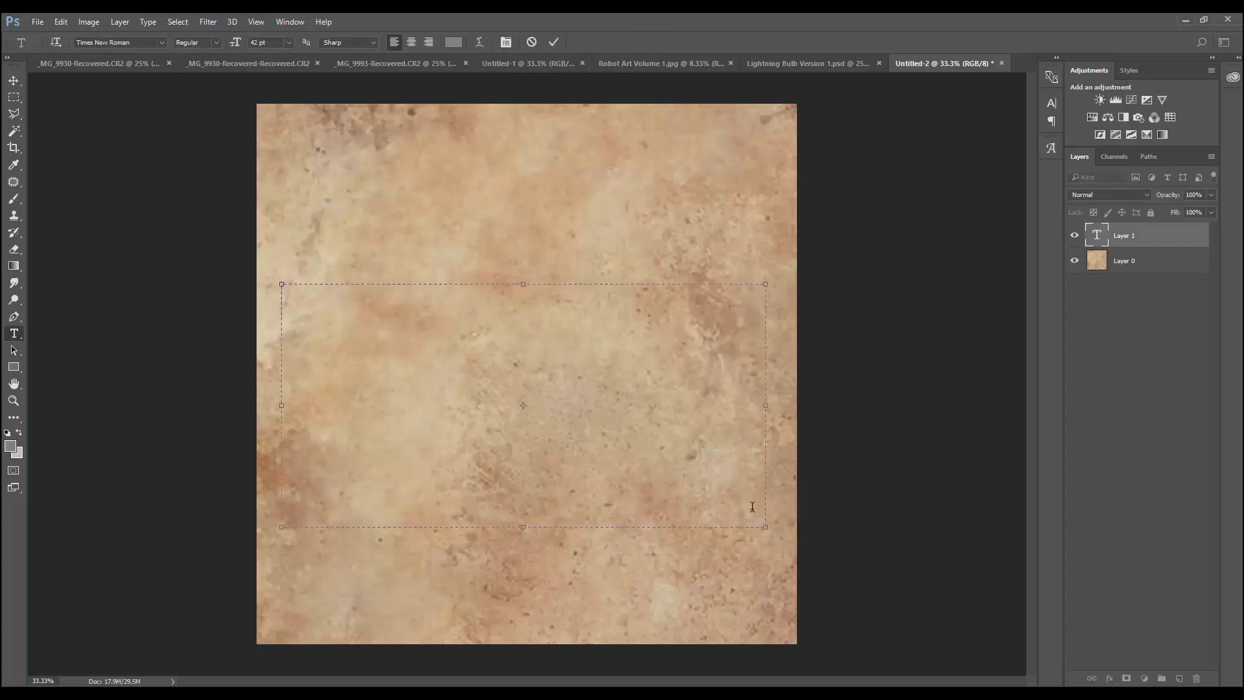
text($1.25)
Select the whole $1.25 text and change its colour to black.
triple_click(326, 292)
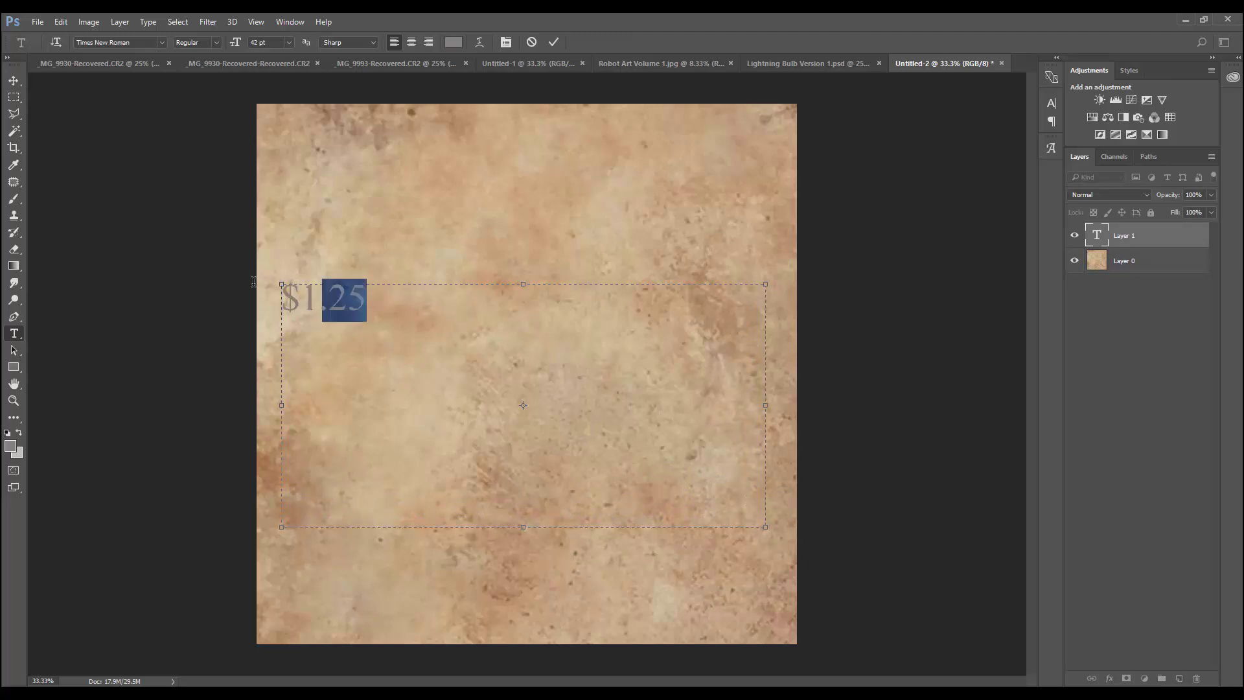
click(450, 47)
drag(187, 299, 181, 337)
click(413, 151)
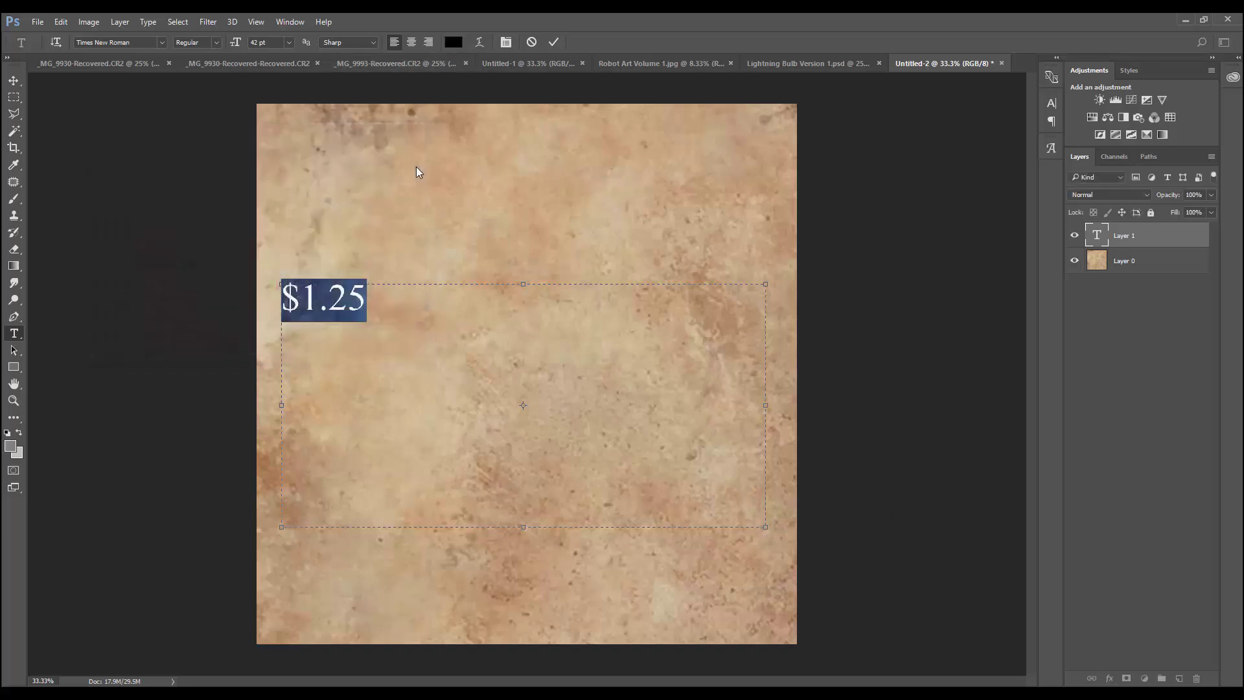
Enlarge the $1.25 text to 225 pt and move it down into the lower half of the texture.
click(289, 42)
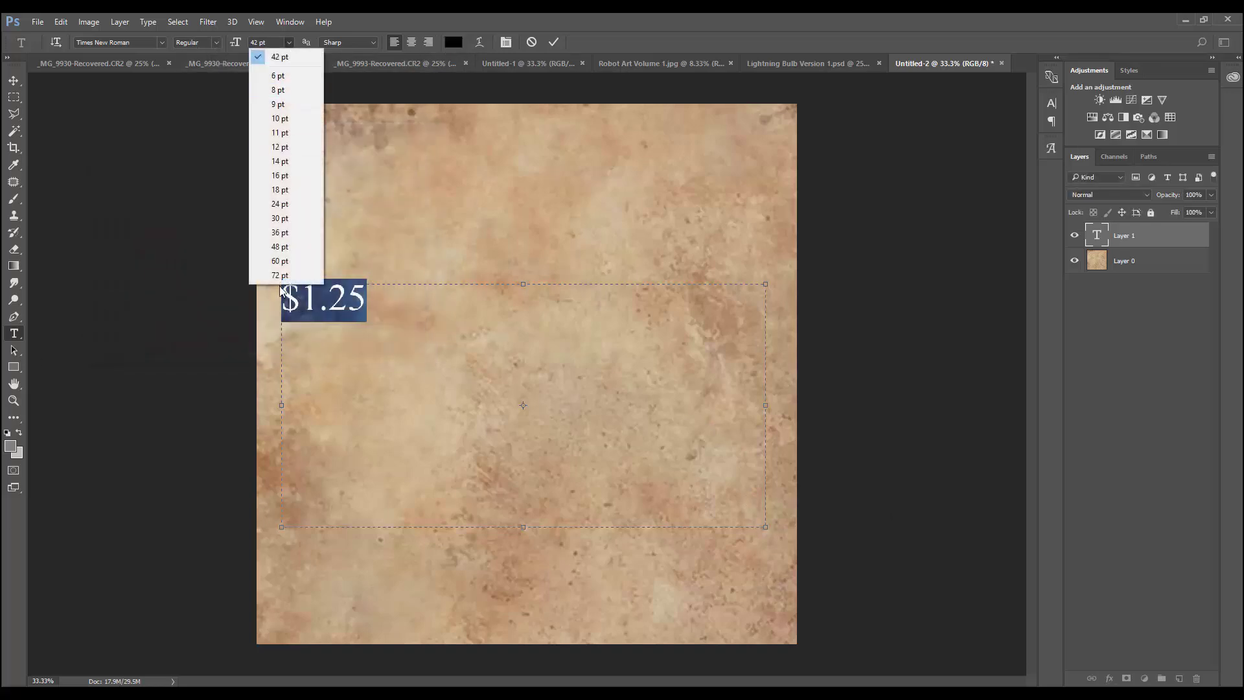
click(285, 277)
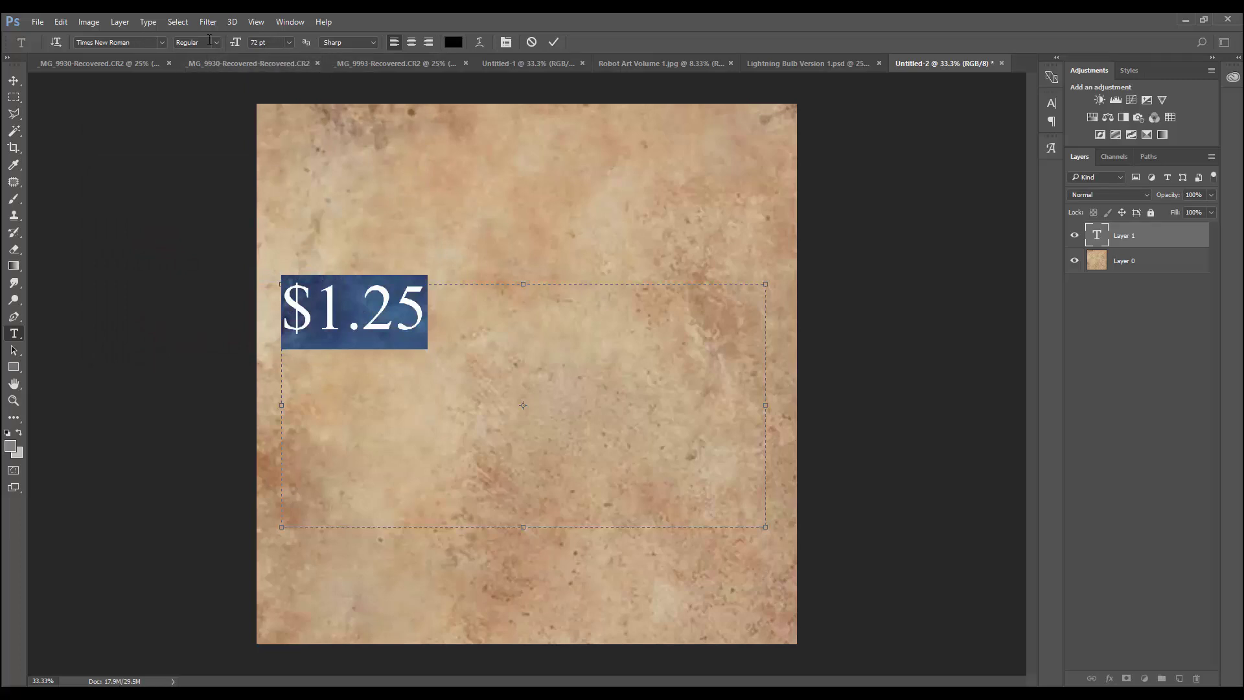
drag(272, 42, 196, 43)
text(225)
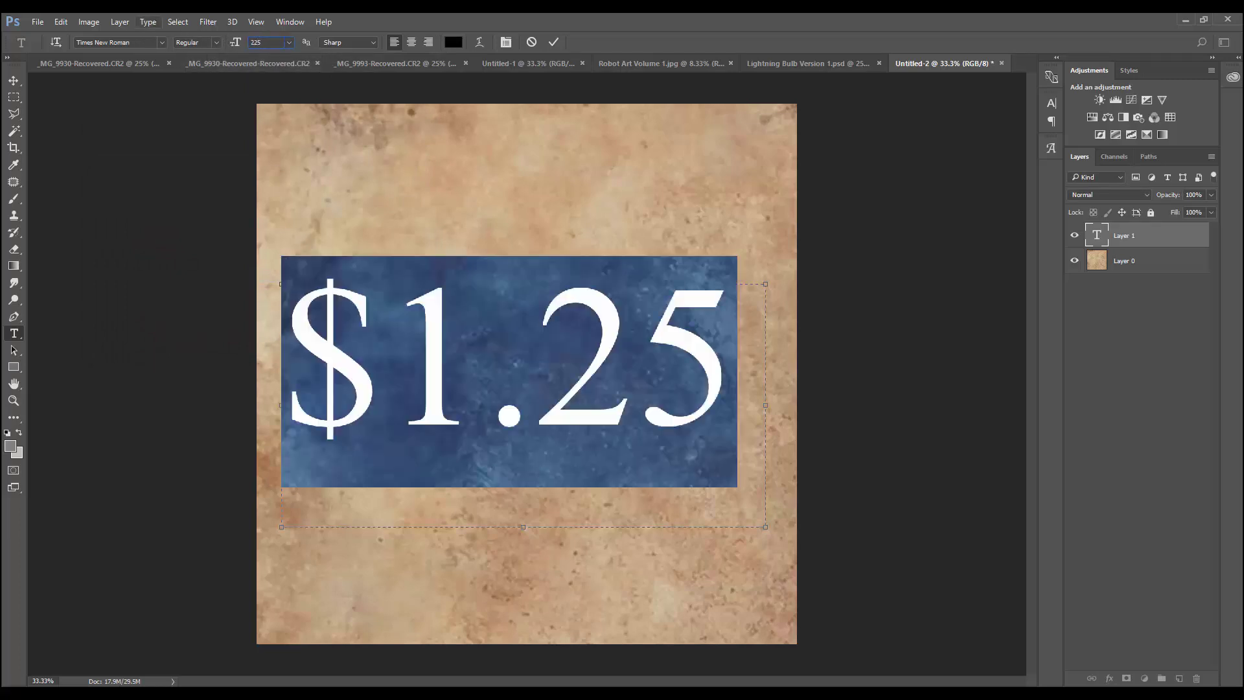
click(13, 80)
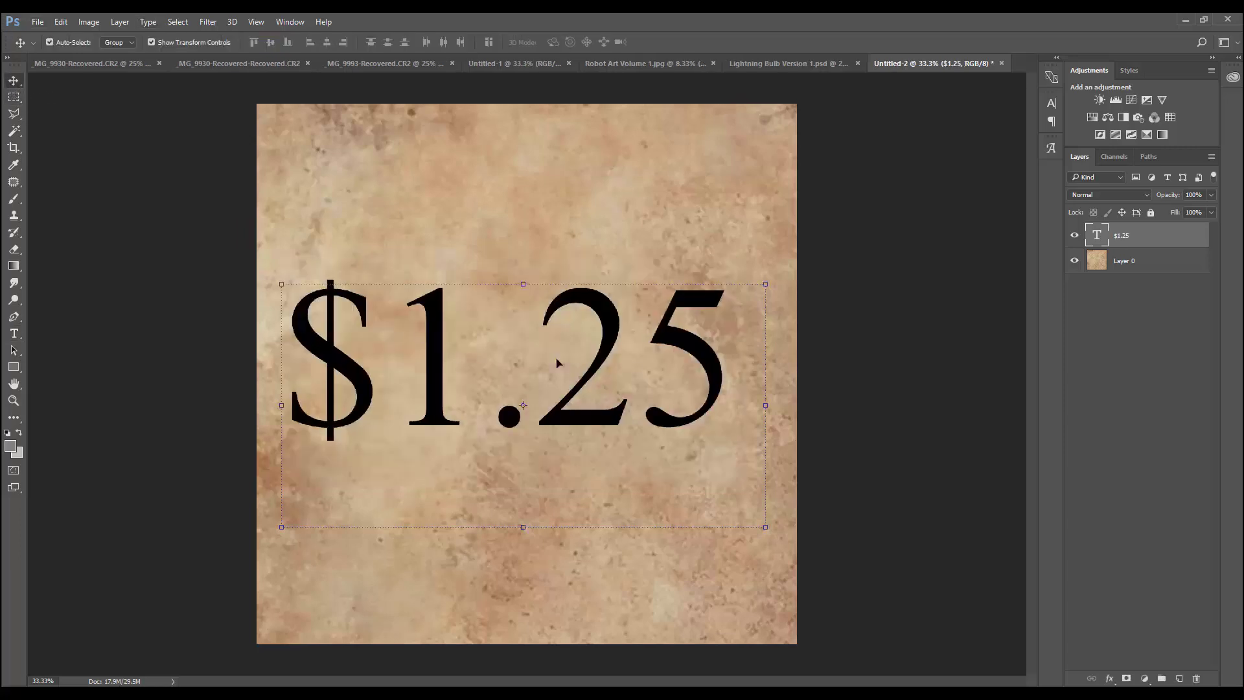
drag(581, 366, 588, 463)
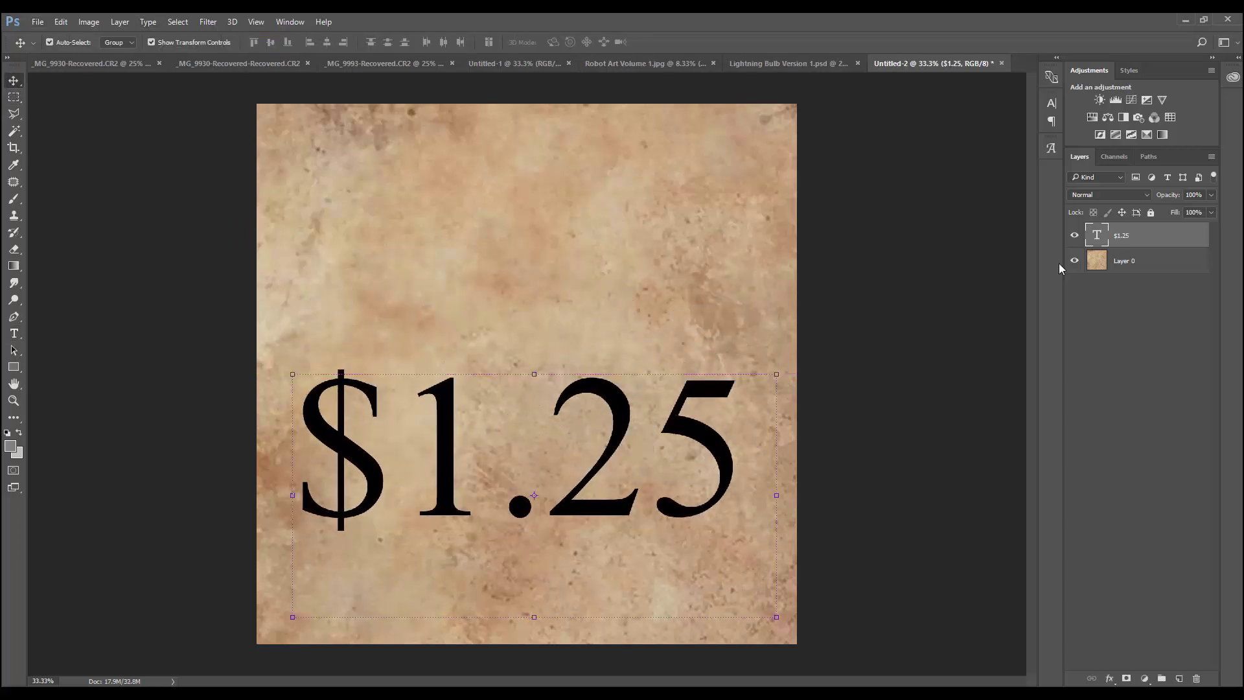
Change the font of the $1.25 text to Cash Currency and commit the edit.
double_click(1097, 234)
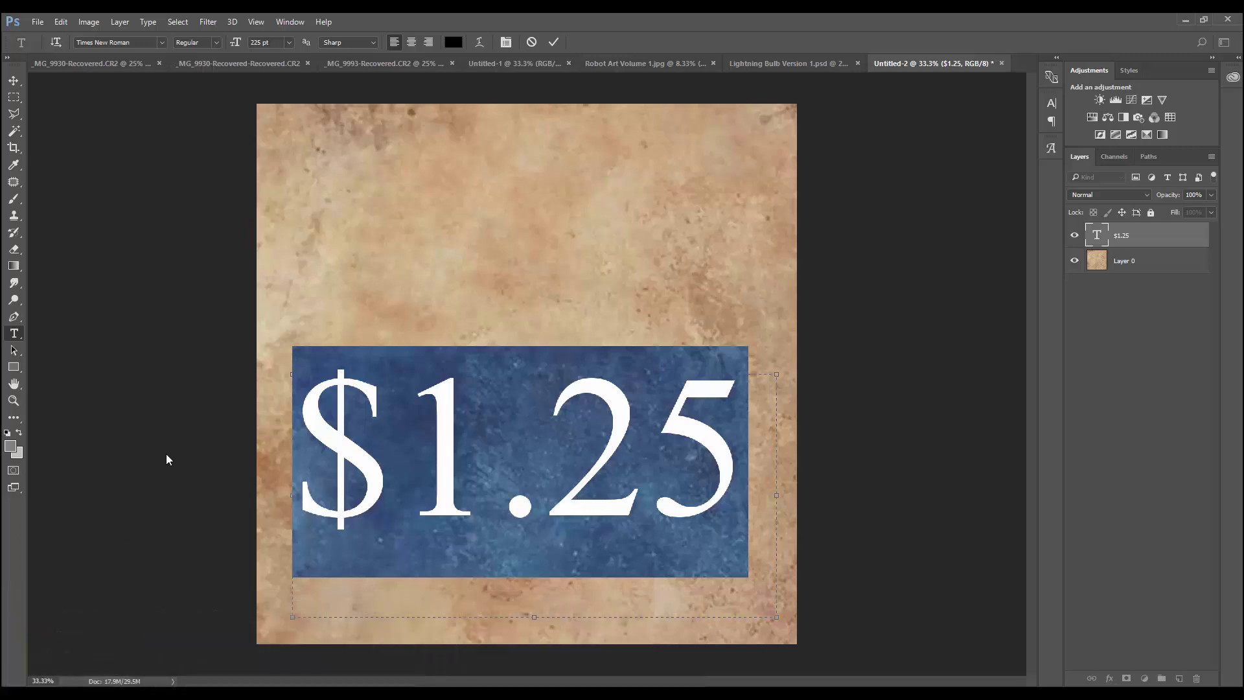
click(136, 43)
scroll(137, 43, down, 8)
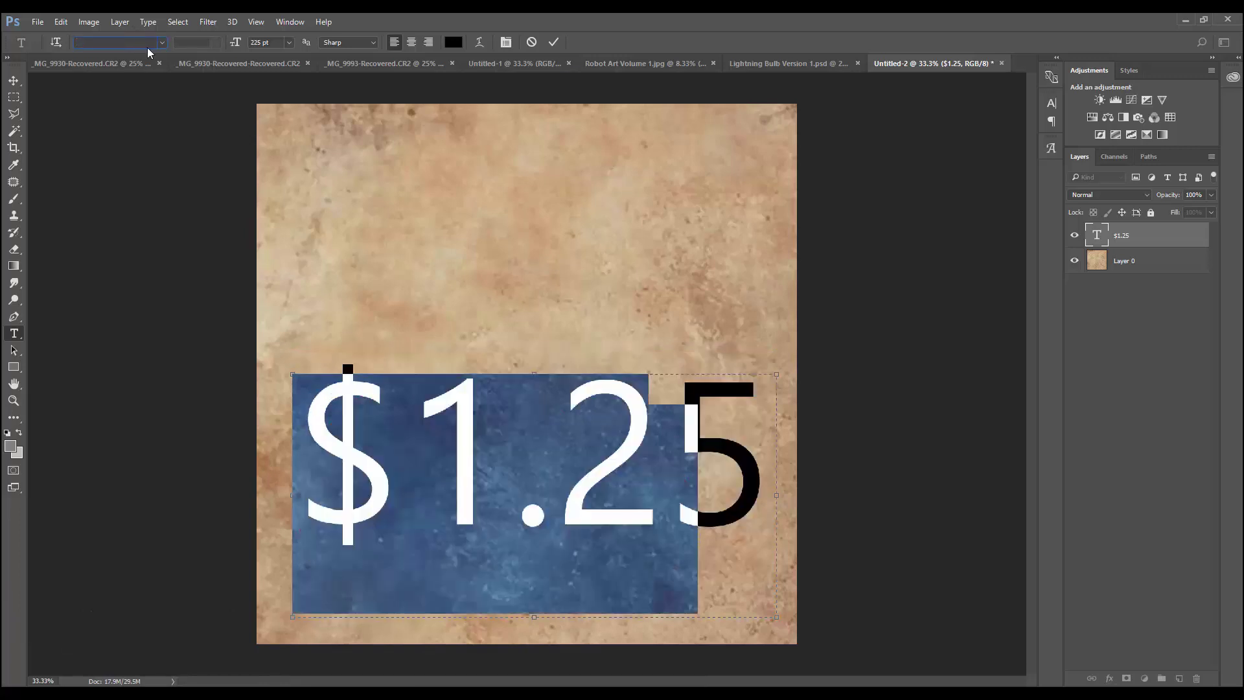
scroll(150, 48, down, 5)
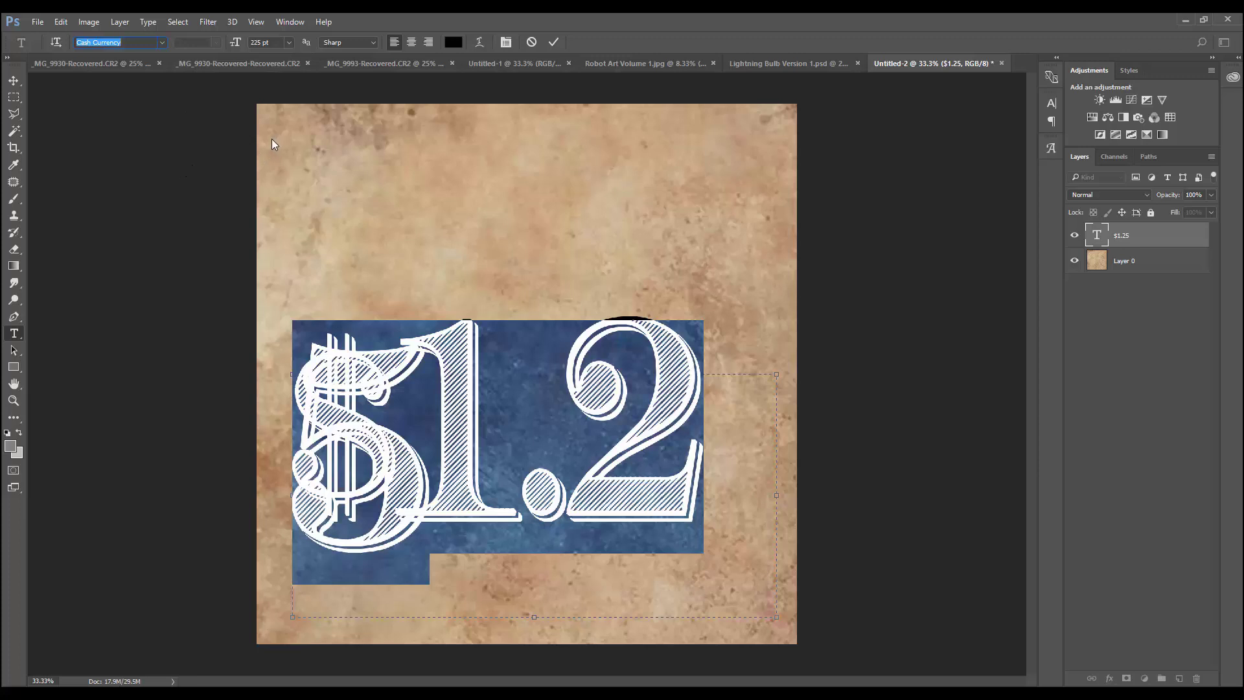
click(553, 42)
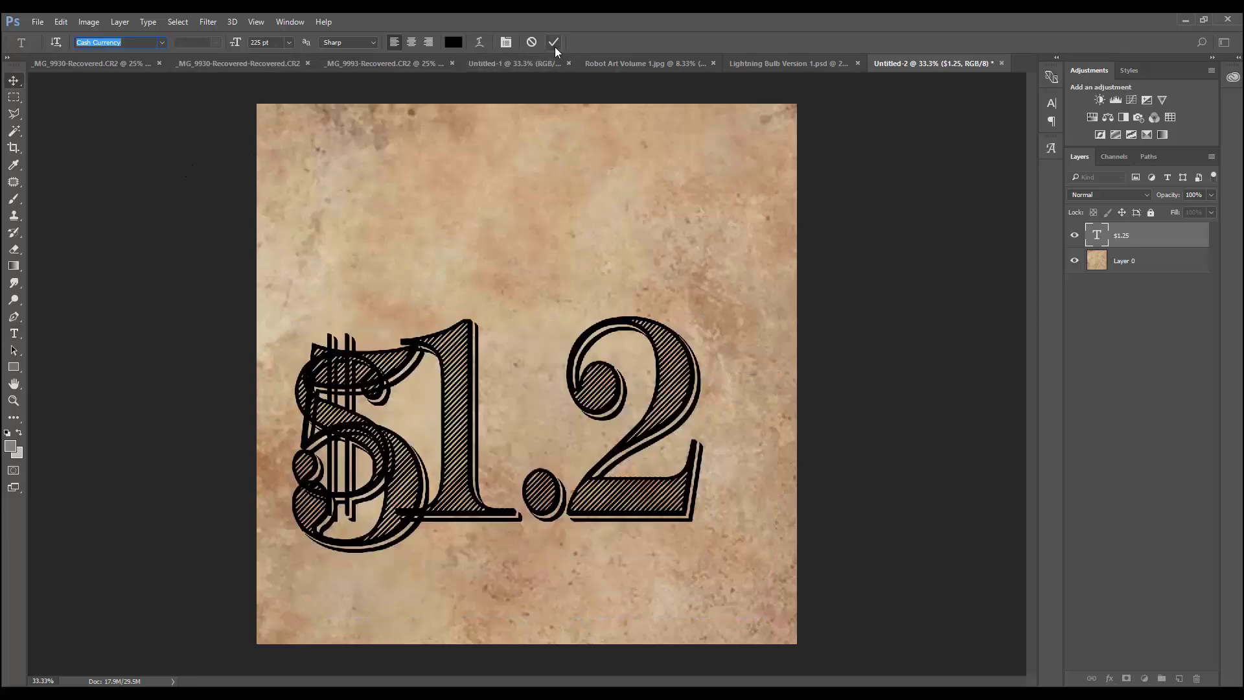
key(v)
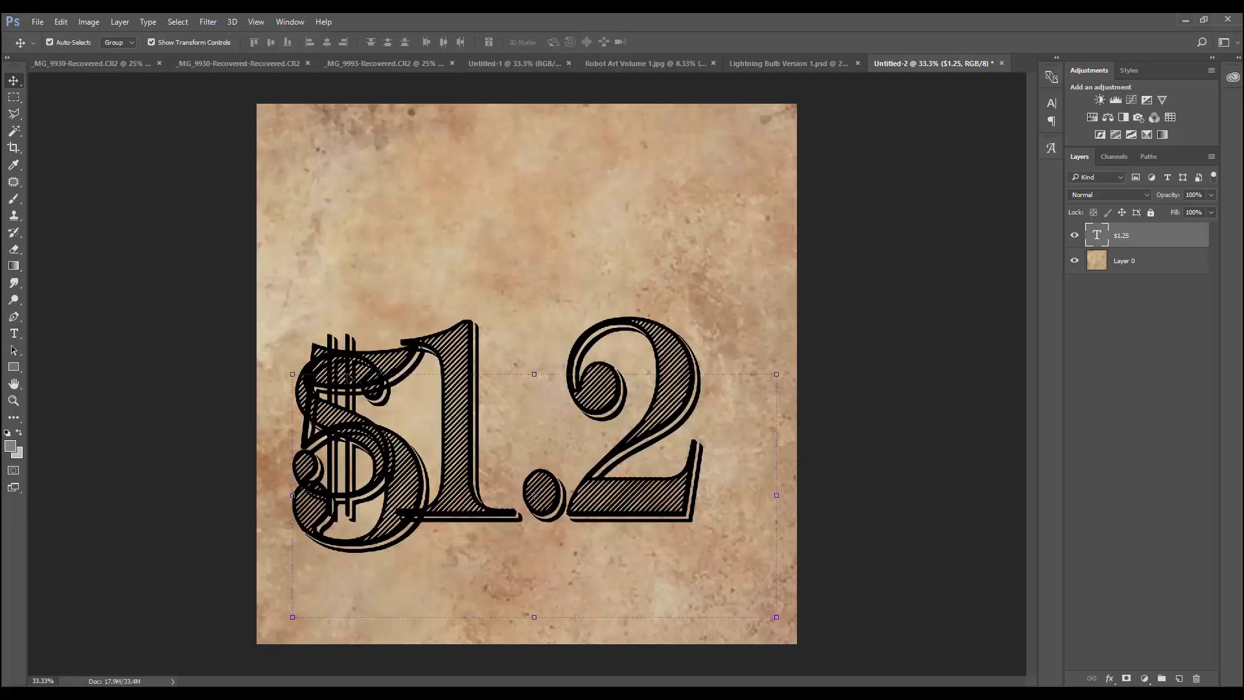
Reopen the $1.25 text for editing, show the character settings beside the canvas, and set the font size to 200 pt.
double_click(1096, 238)
click(290, 21)
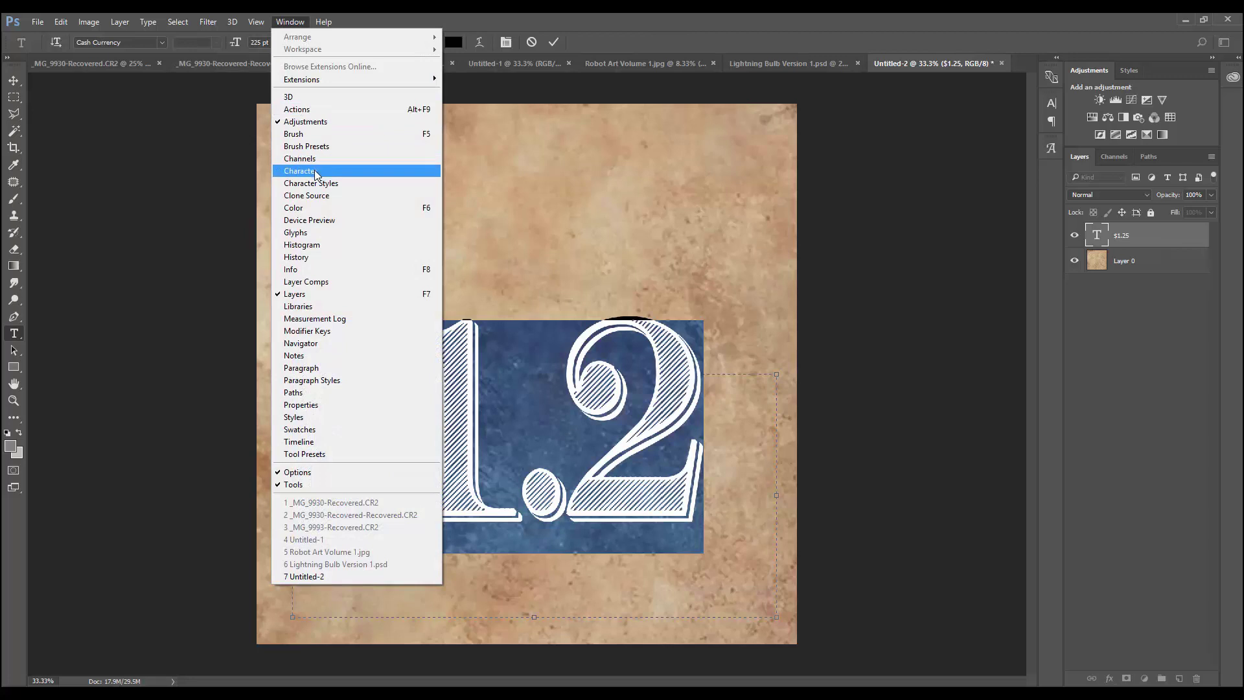
click(317, 170)
drag(996, 98, 915, 169)
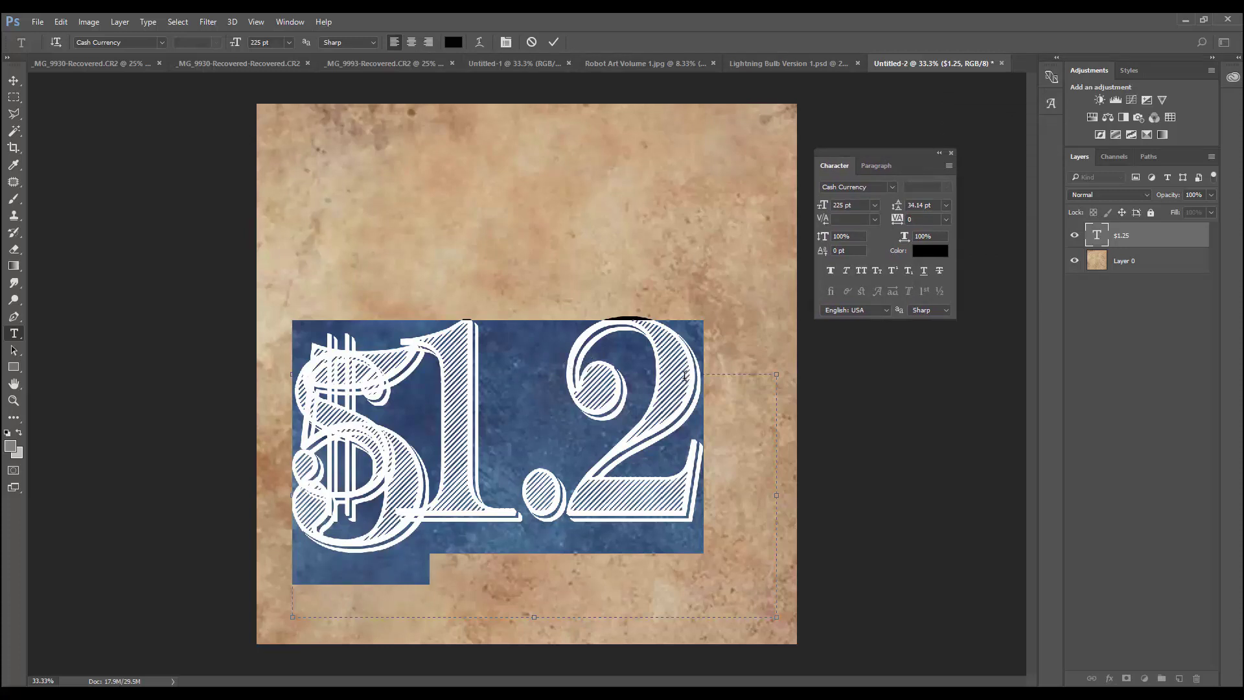
mouse_move(877, 150)
mouse_down()
mouse_move(868, 190)
mouse_move(865, 155)
mouse_up()
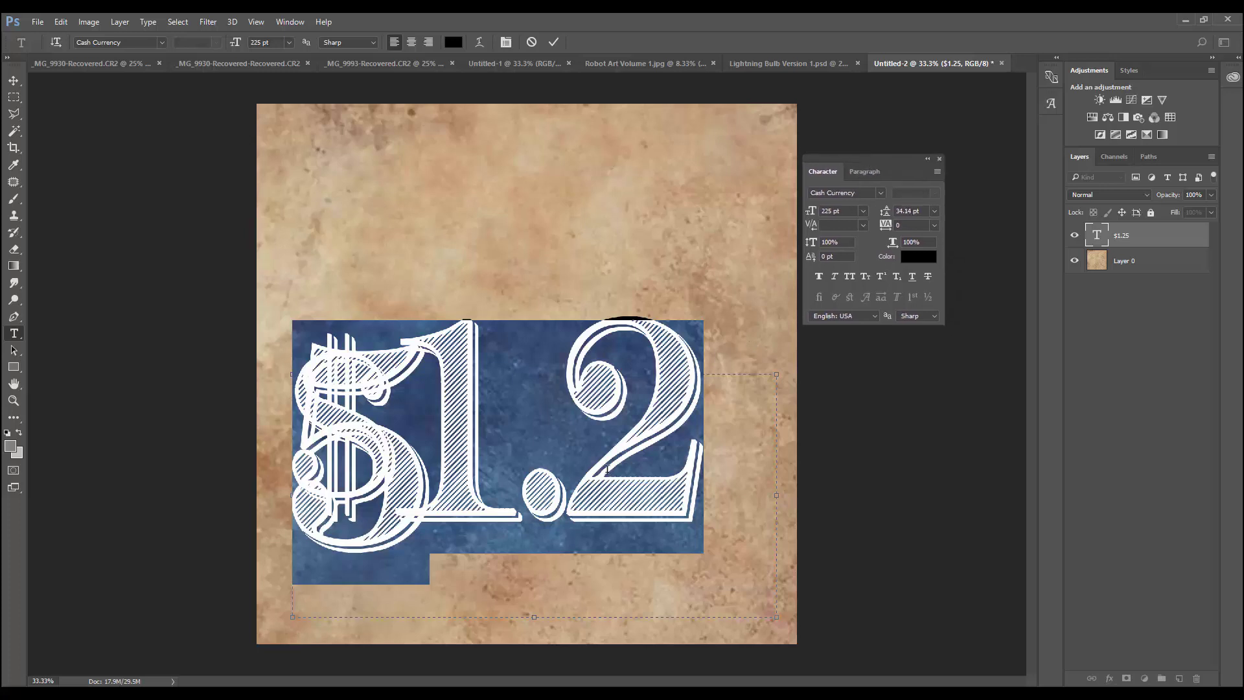
drag(851, 211, 791, 214)
text(200)
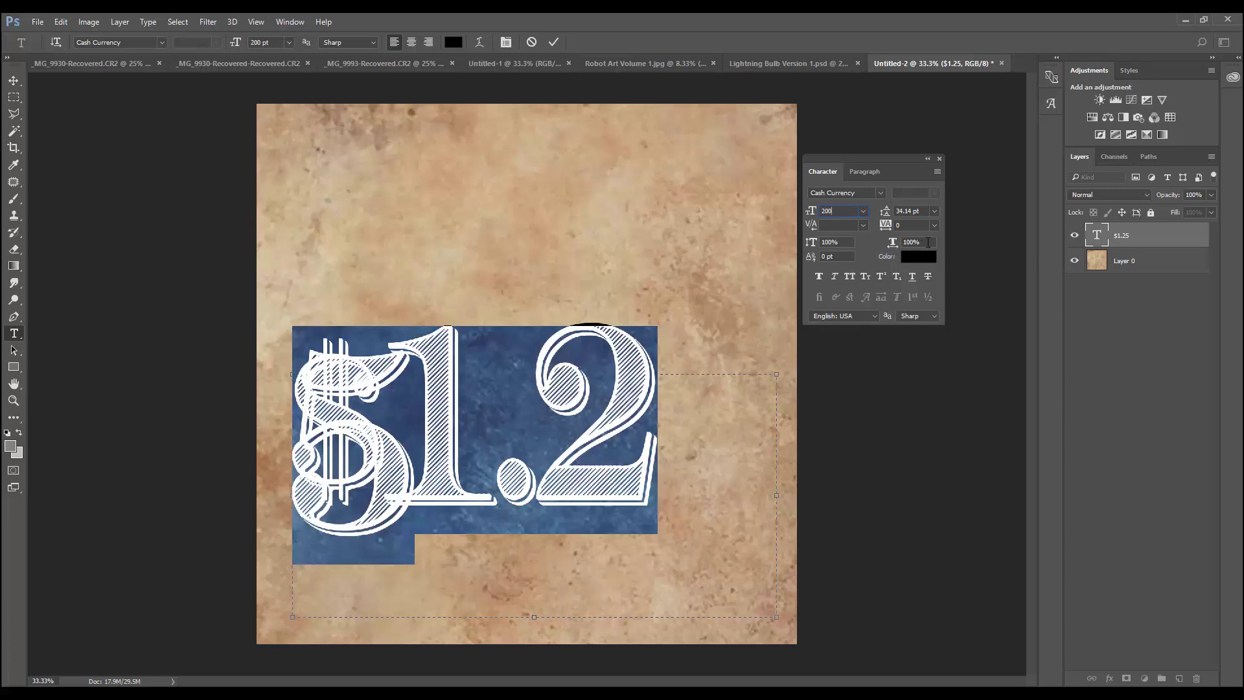
Narrow the $1.25 text to a horizontal scale of 96% so that all its characters fit on one line.
text(50)
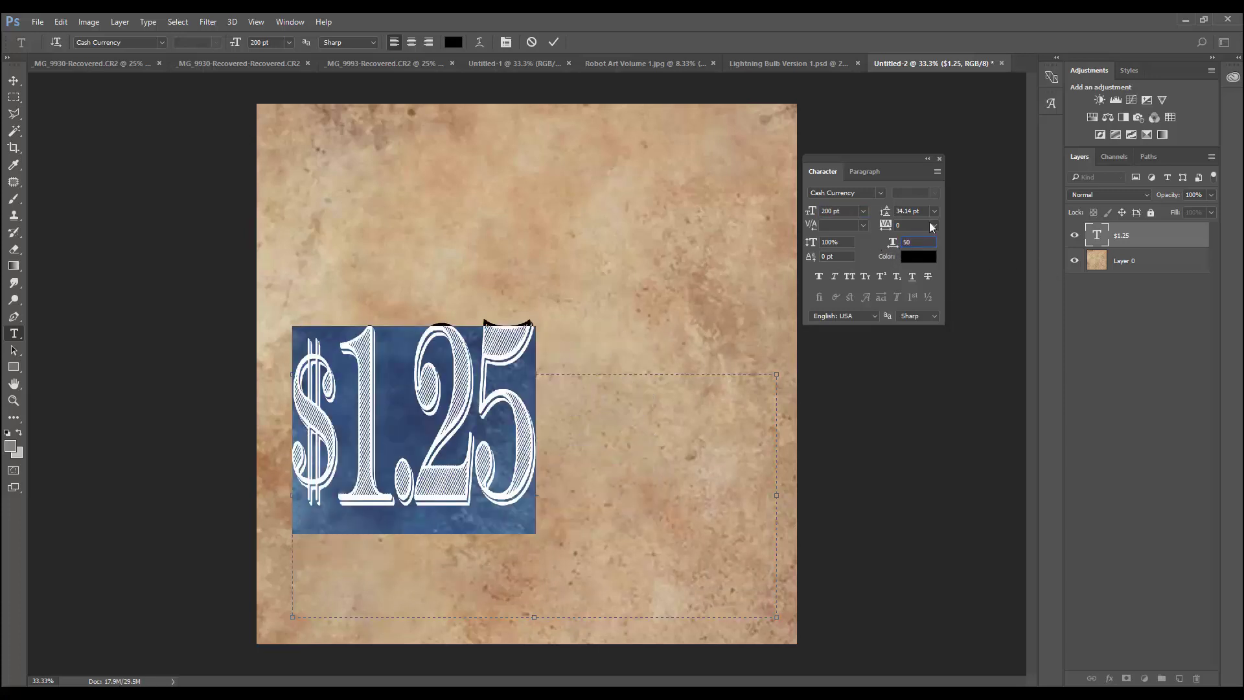
key(Up)
key(Up)
key(Up)
key(Up)
key(Up)
key(Up)
key(Up)
key(Up)
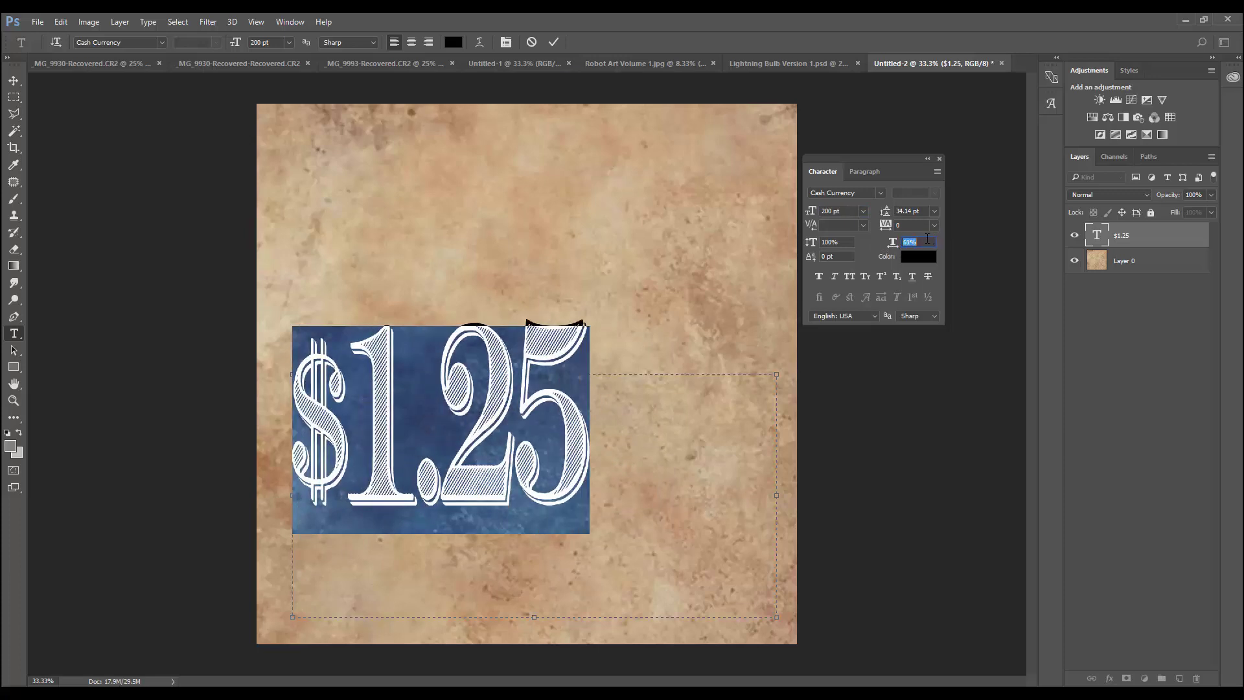
key(Up)
key(Up)
key(Up)
key(Up)
key(Up)
key(Up)
key(Up)
key(Up)
key(Up)
key(Up)
key(Up)
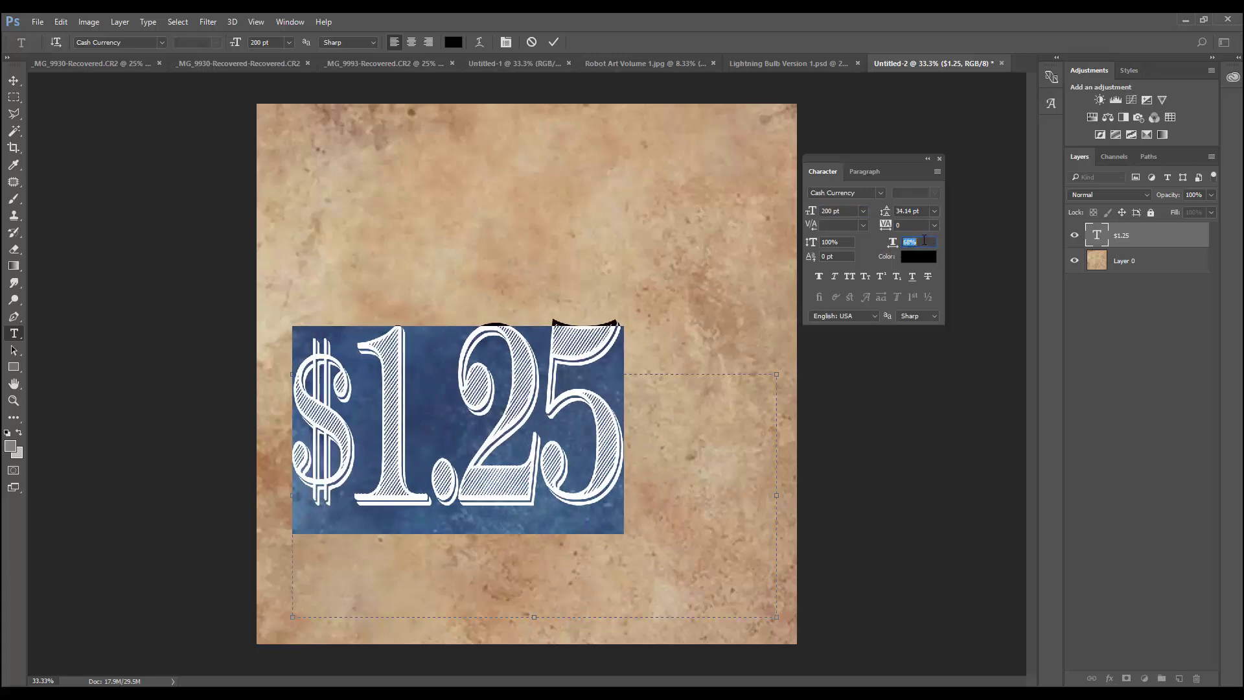
key(Up)
key(Up)
key(Up)
key(Up)
key(Up)
key(Up)
key(Up)
key(Up)
key(Up)
key(Up)
key(Up)
key(Up)
key(Up)
key(Up)
key(Up)
key(Up)
key(Up)
key(Up)
key(Up)
key(Up)
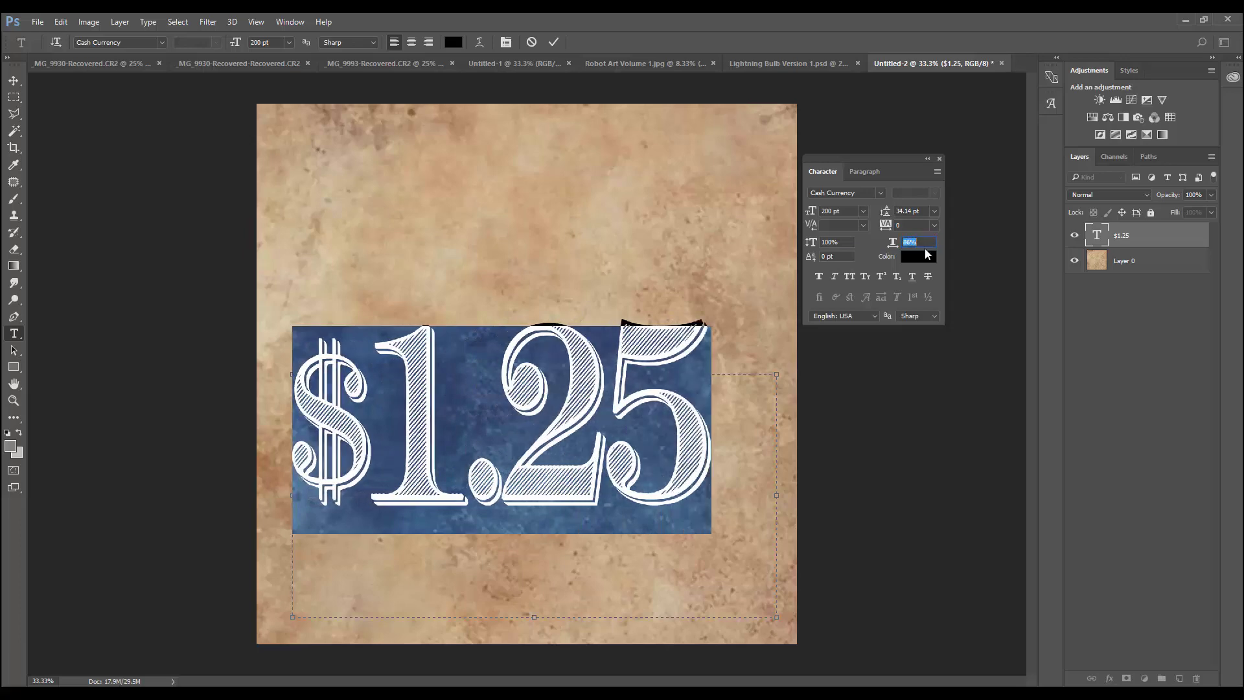
key(Down)
key(Down)
key(Down)
key(Down)
key(Down)
key(Down)
key(Down)
key(Down)
key(Down)
key(Down)
key(Down)
key(Down)
key(Down)
key(Down)
key(Down)
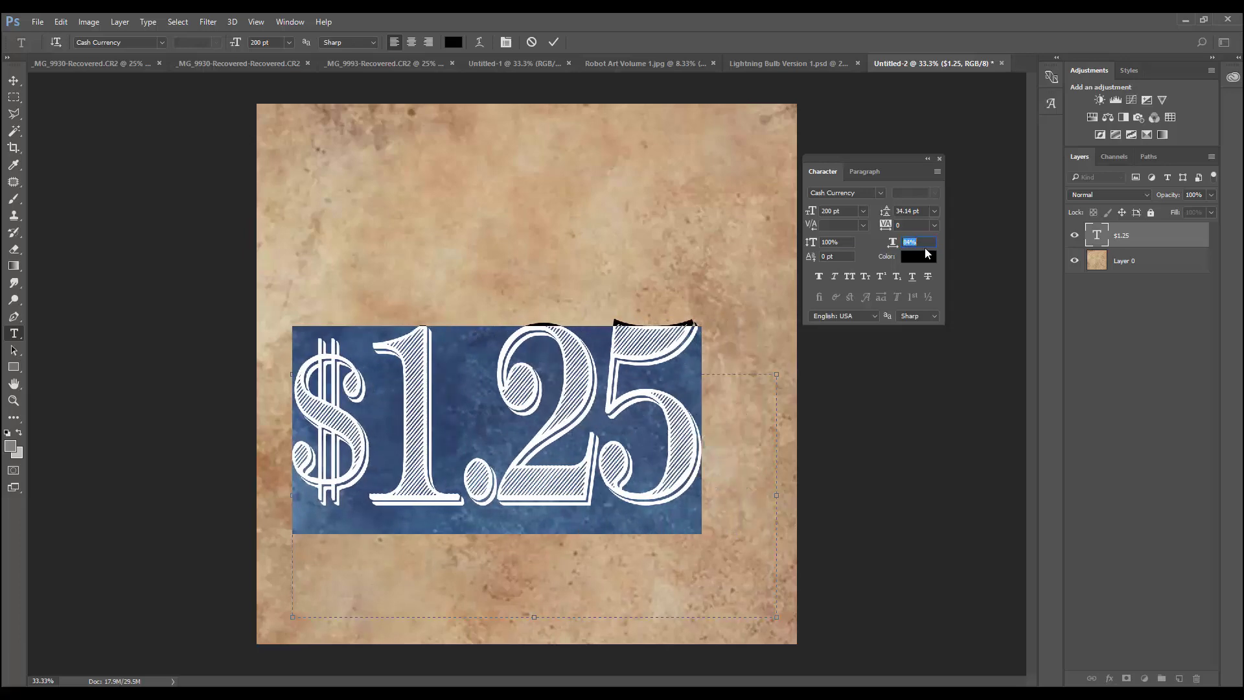
key(Up)
key(Up)
key(Up)
key(Up)
key(Up)
key(Up)
key(Up)
key(Up)
key(Up)
key(Up)
key(Up)
key(Up)
key(Up)
key(Up)
key(Up)
key(Up)
key(Up)
key(Up)
key(Up)
key(Up)
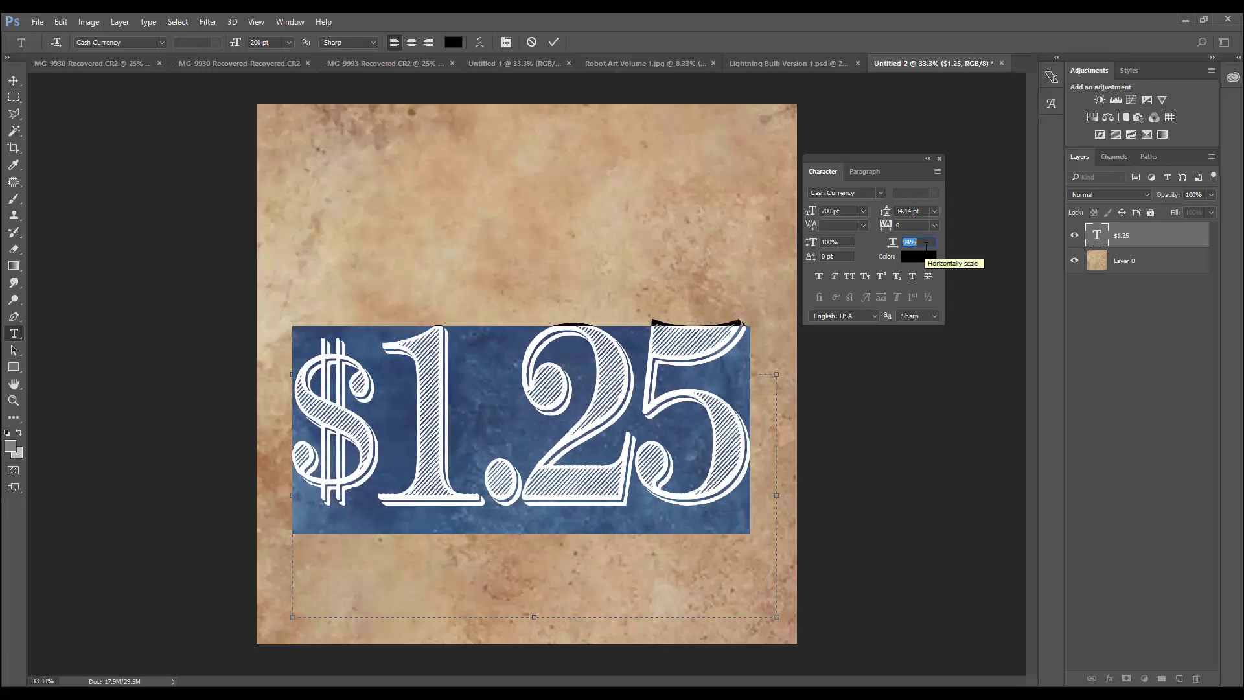
key(Down)
key(Down)
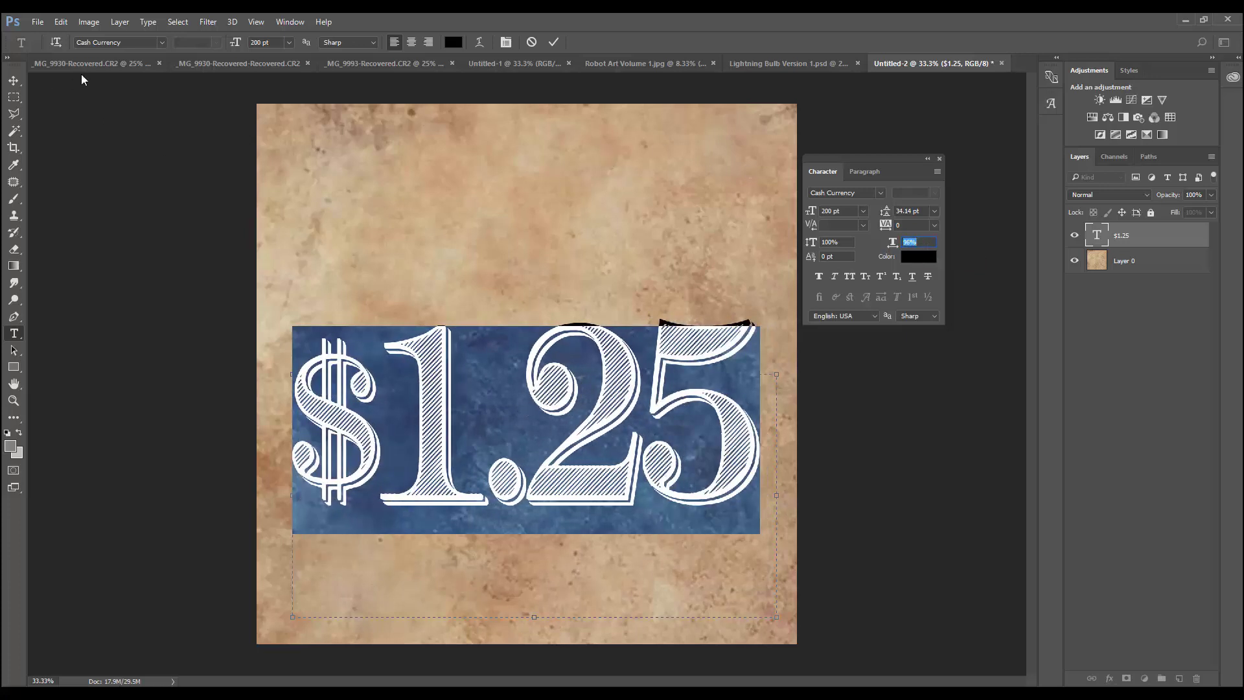
Move the $1.25 text slightly further down the texture and select its characters for editing.
click(14, 81)
drag(613, 384, 614, 435)
double_click(1103, 238)
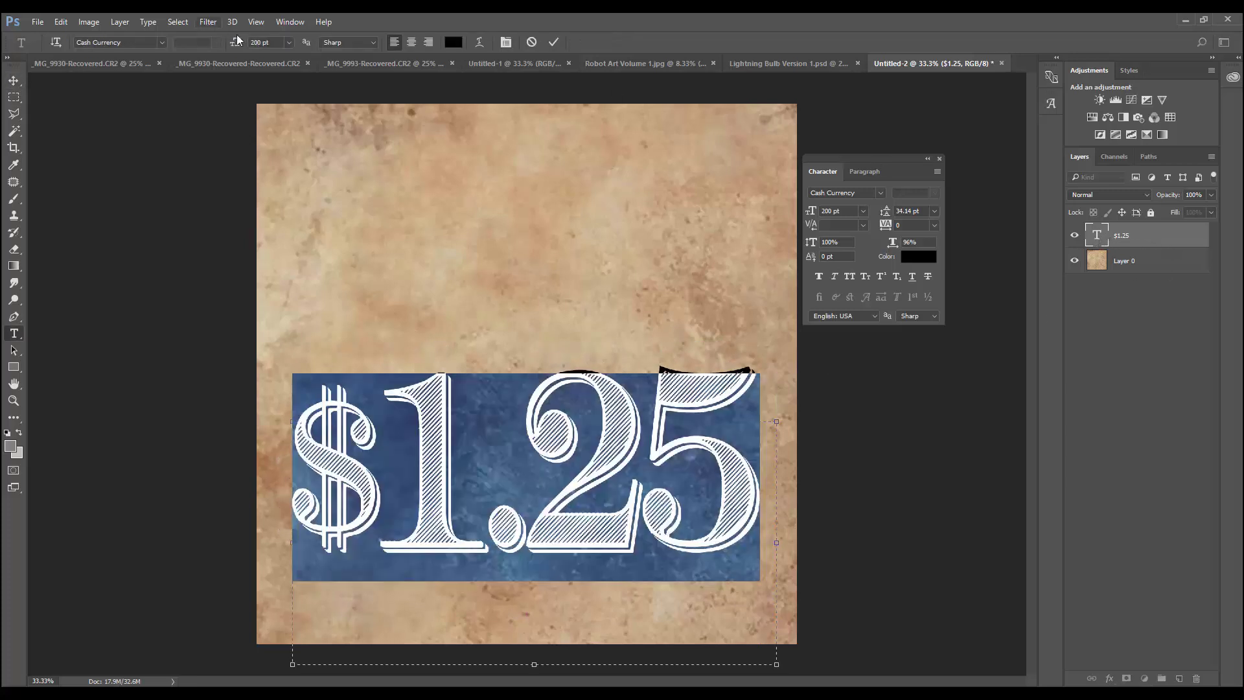
Set the $1.25 text's font size to 175 pt and nudge it slightly toward the middle of the paper texture.
text(175)
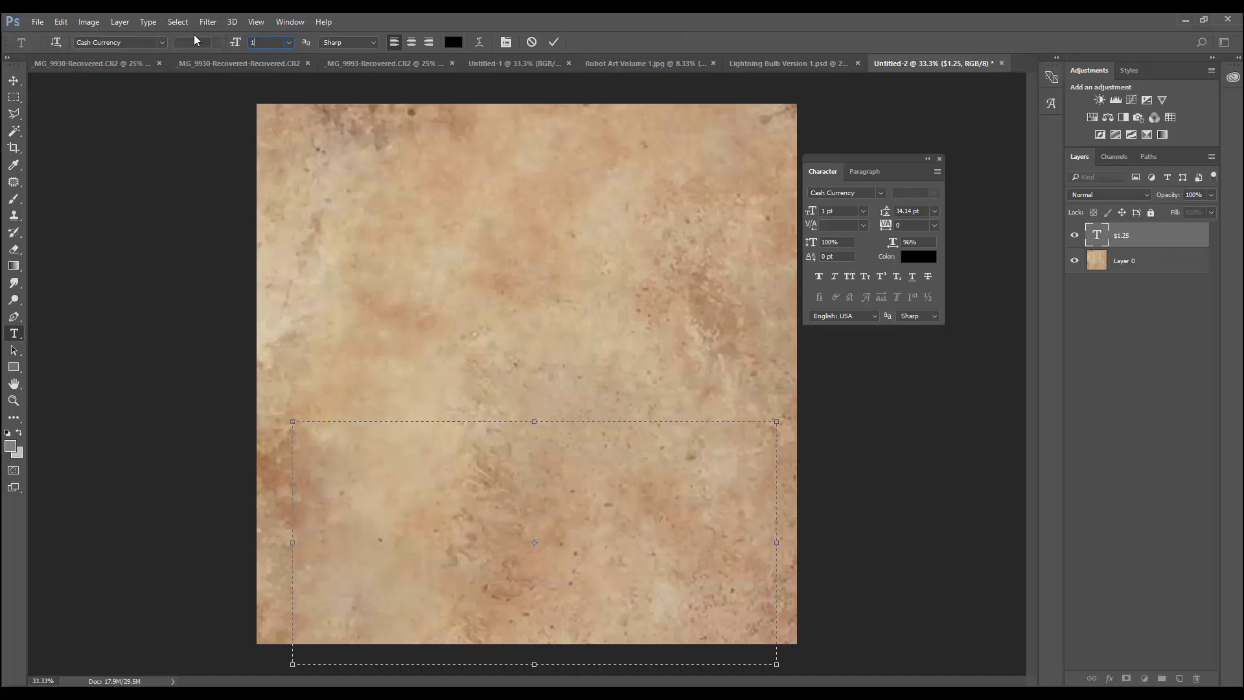
click(14, 80)
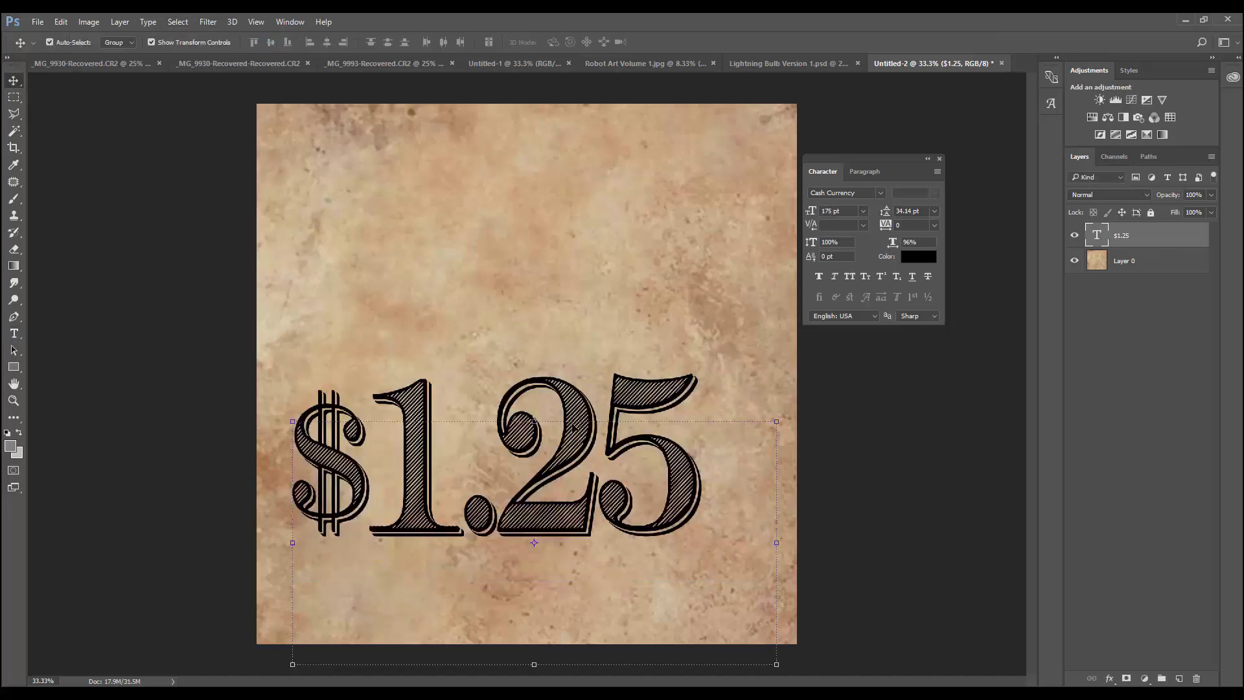
mouse_move(697, 500)
mouse_down()
mouse_move(706, 508)
mouse_move(709, 487)
mouse_up()
click(970, 387)
Duplicate the $1.25 text layer, place the copy above the original and replace its text with Price.
drag(1098, 239, 1180, 678)
drag(561, 517, 562, 304)
double_click(1095, 236)
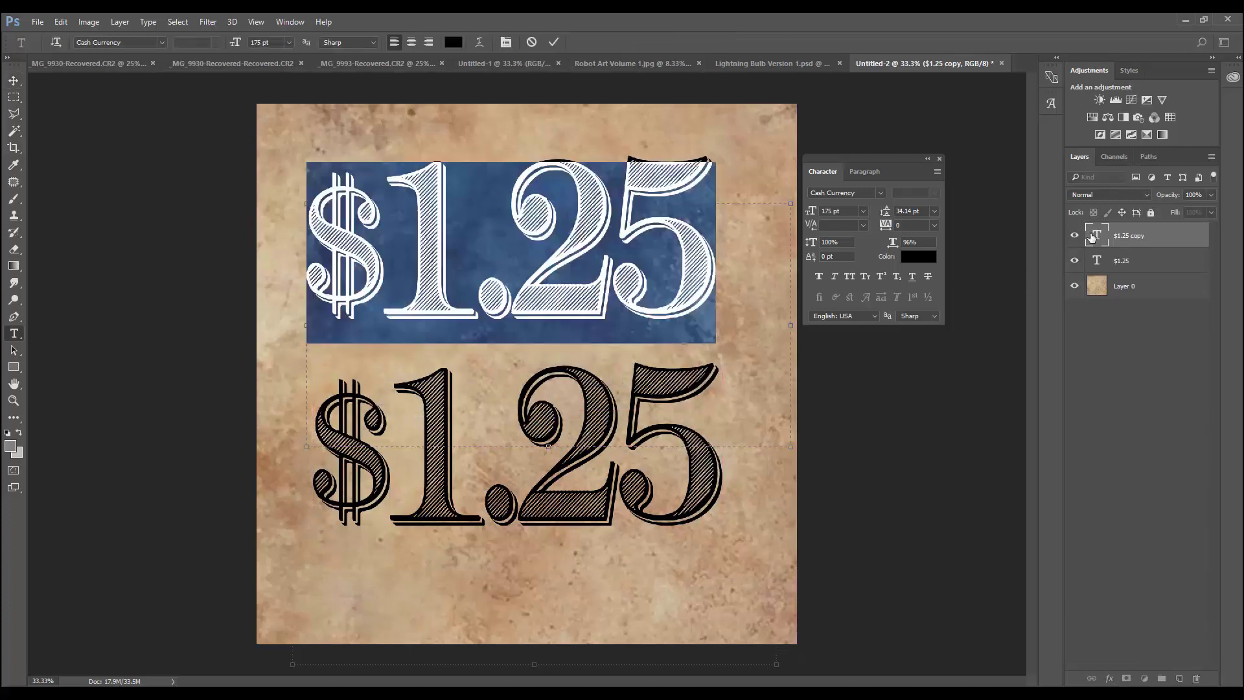
text(Pric)
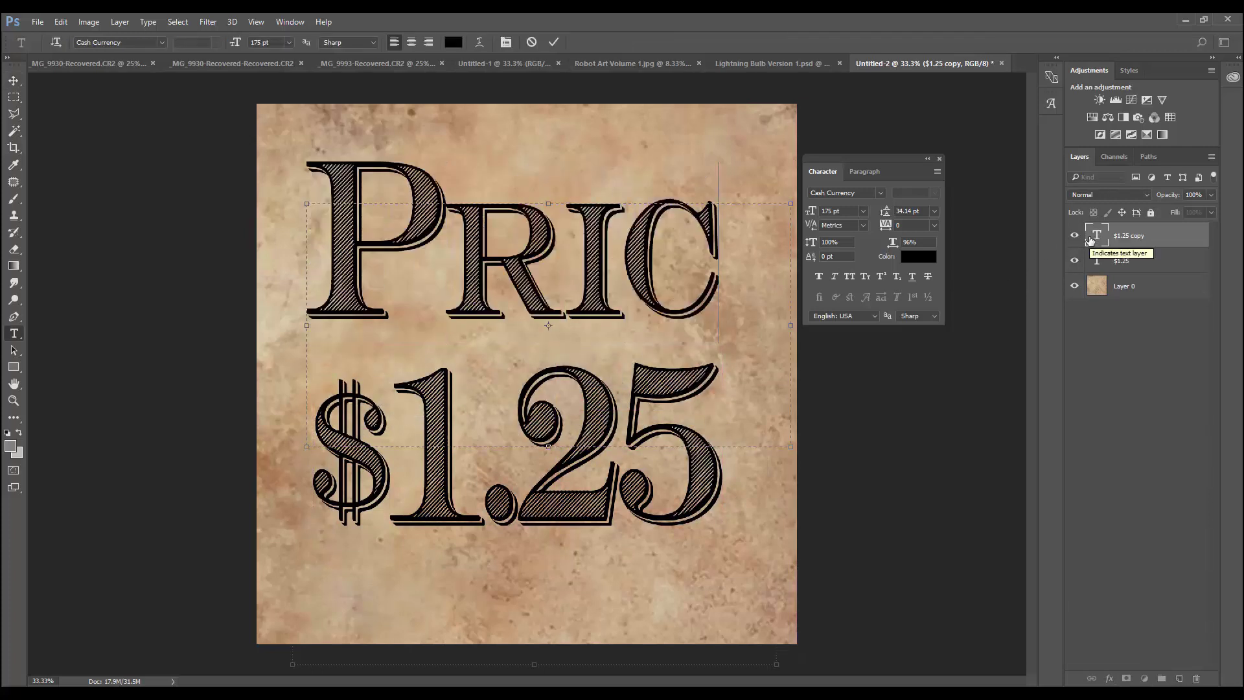
text(e)
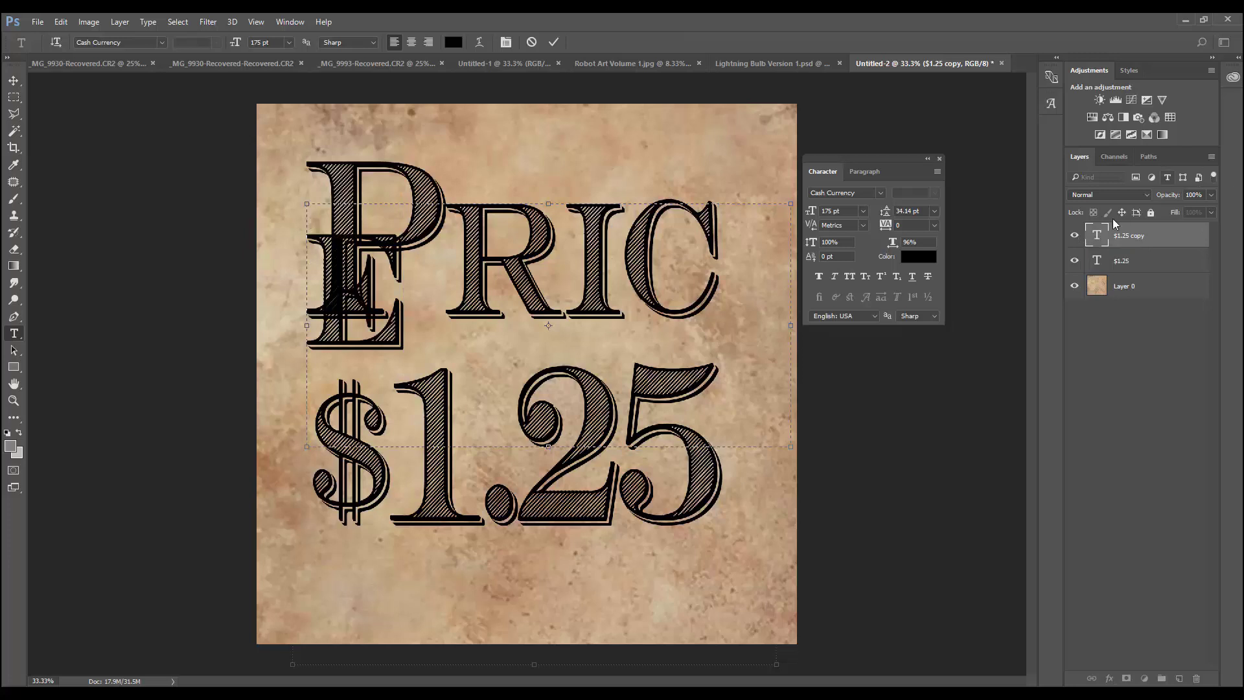
Select all of the Price text and reduce its font size to 134 pt.
key(ctrl+a)
scroll(840, 209, down, 18)
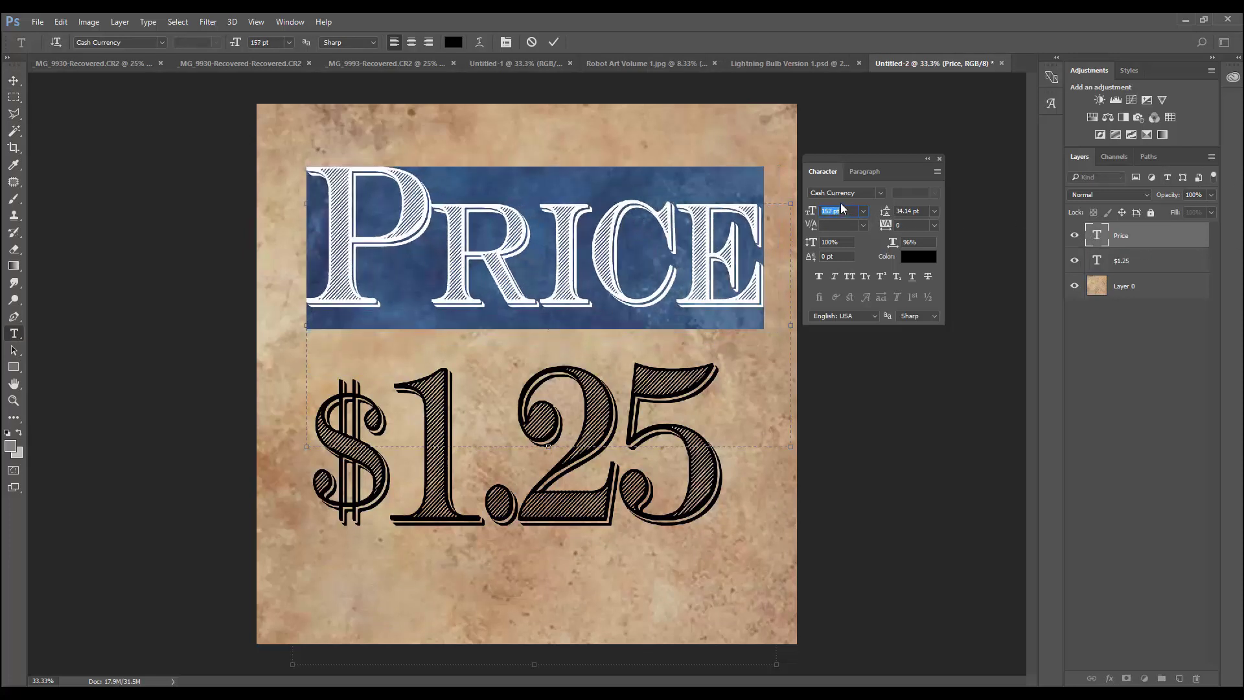
scroll(841, 208, down, 11)
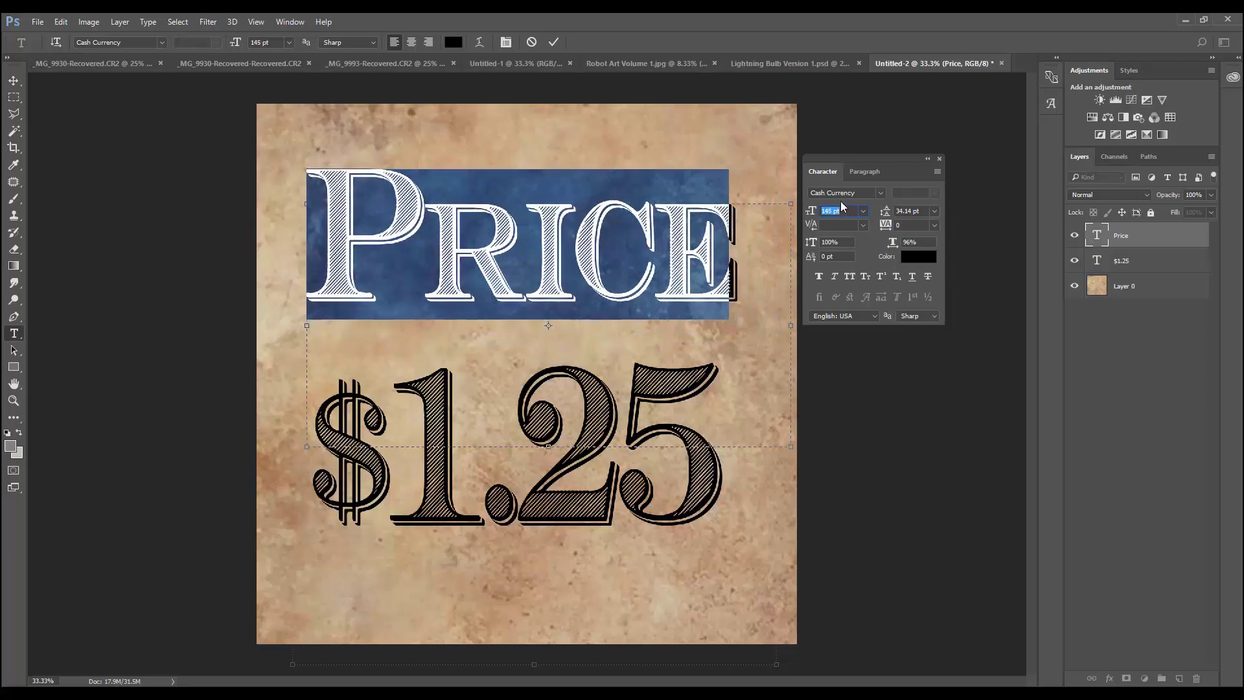
scroll(841, 207, down, 12)
Retype the letters after the P in capitals to read PRICE and resize the text box so the word fits on one line.
drag(414, 246, 796, 271)
text(RICE)
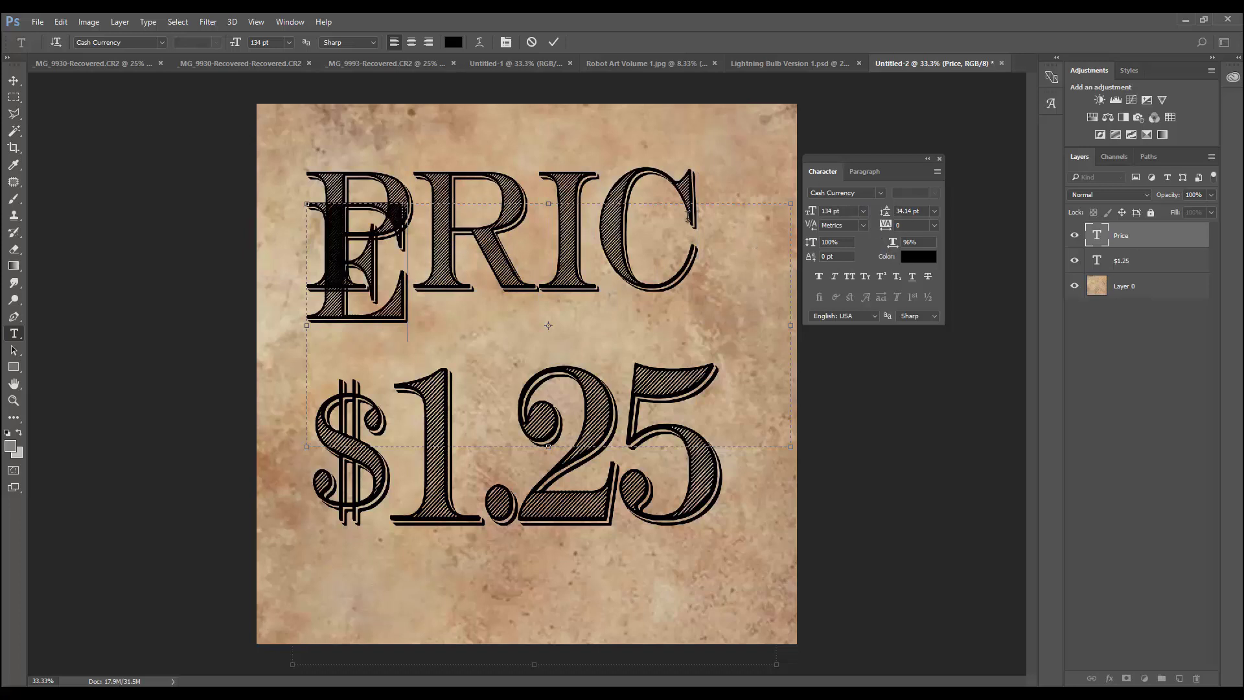
drag(306, 203, 269, 193)
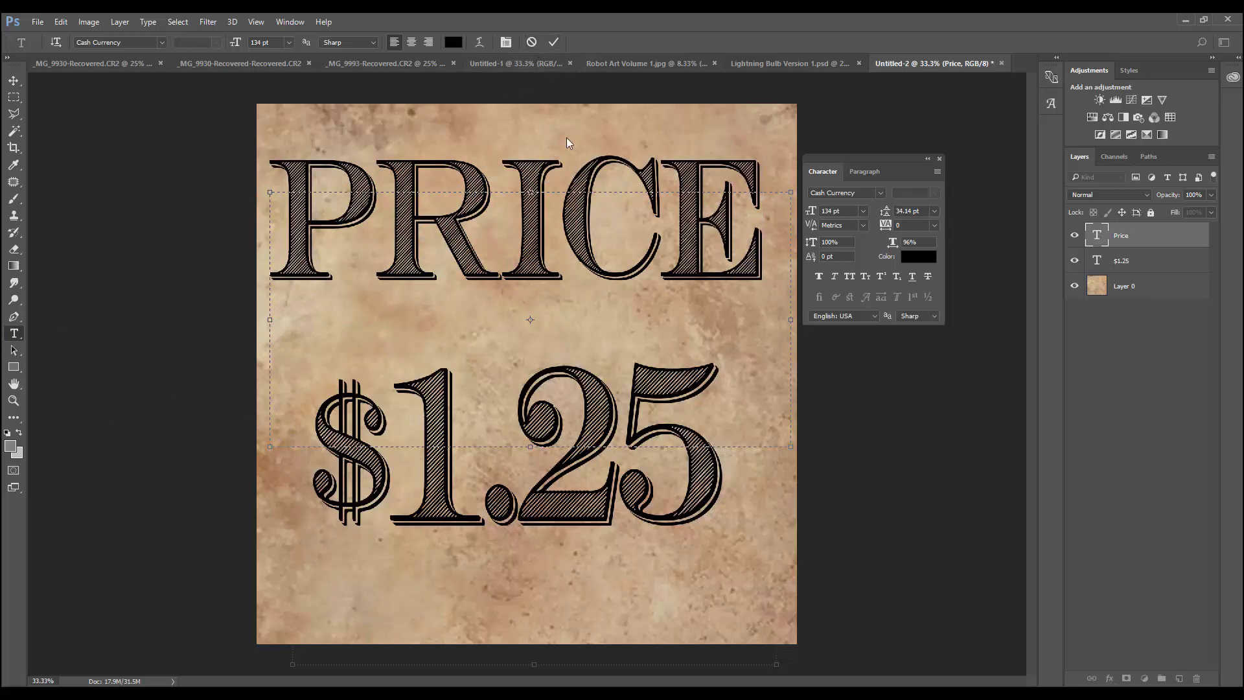
drag(270, 192, 341, 214)
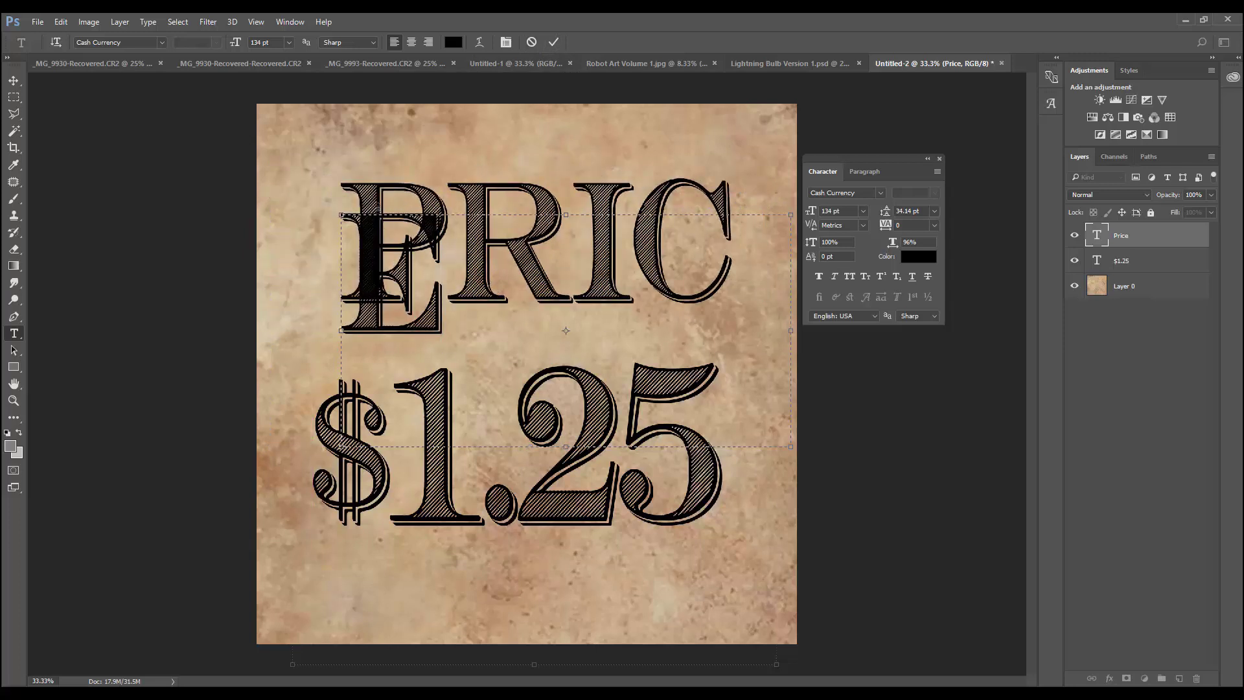
drag(341, 214, 757, 165)
Reduce the PRICE text's font size to 124 pt and move it down to sit just above the $1.25 text.
key(Down)
key(Down)
key(Down)
key(Down)
key(Down)
key(Down)
key(Down)
key(Down)
key(Down)
key(Down)
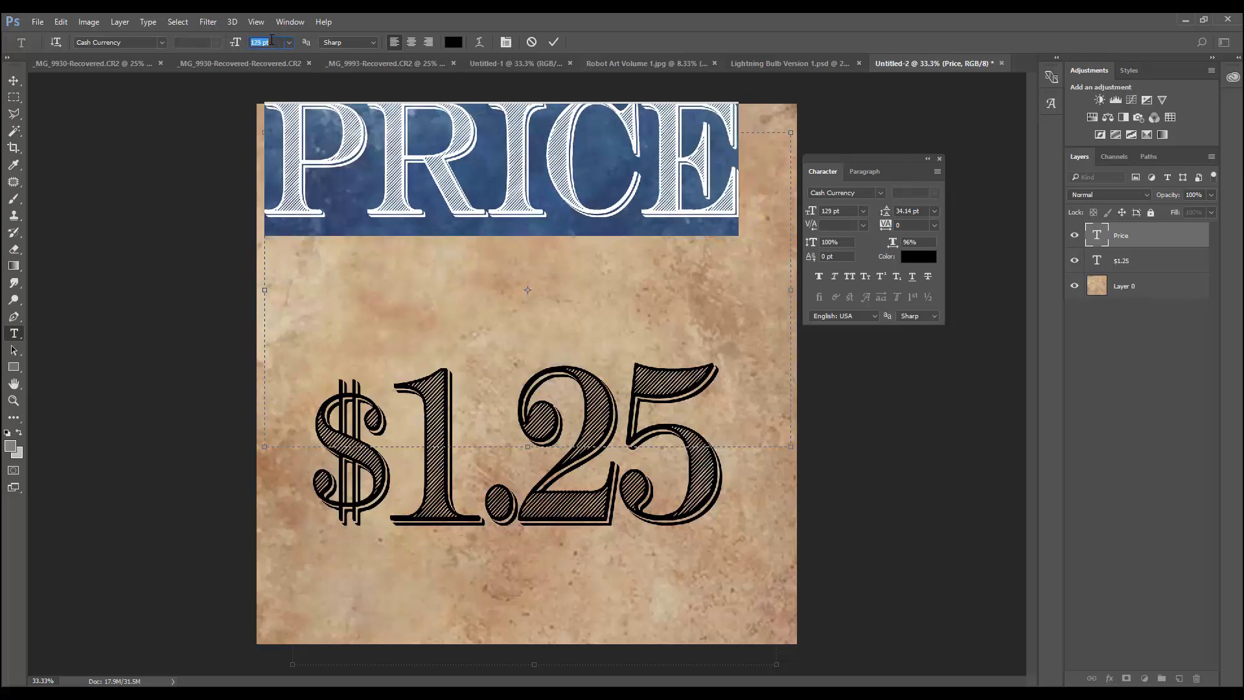
click(13, 81)
drag(509, 194, 538, 295)
Save the label as a JPEG named Price Tag in the desktop's Lightning Bulb folder, with quality 4 and the Baseline ("Standard") format.
click(38, 21)
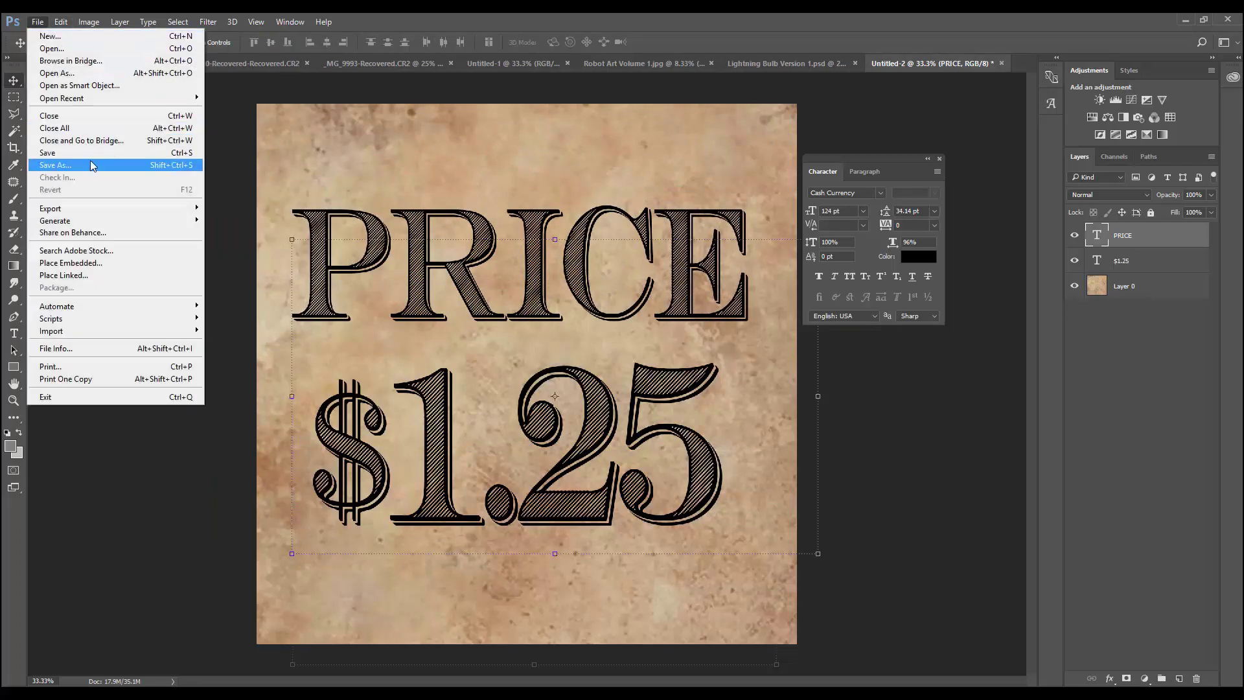
click(238, 171)
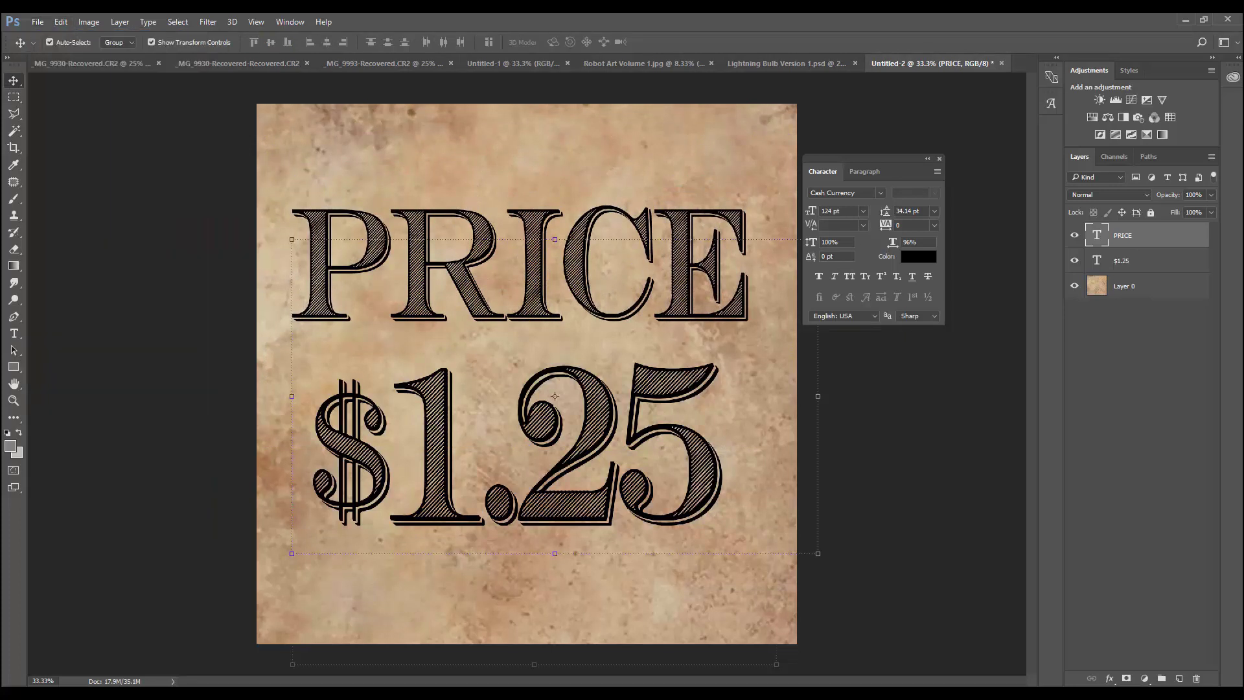
key(ctrl+shift+s)
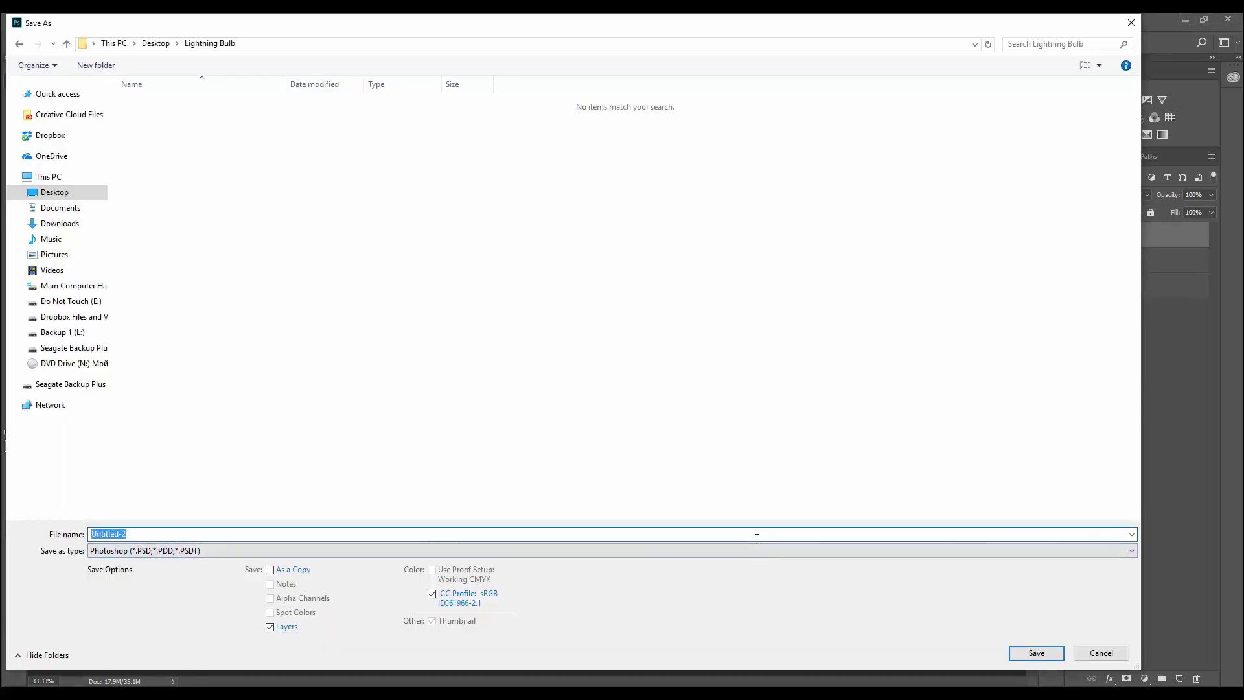
text(Price T)
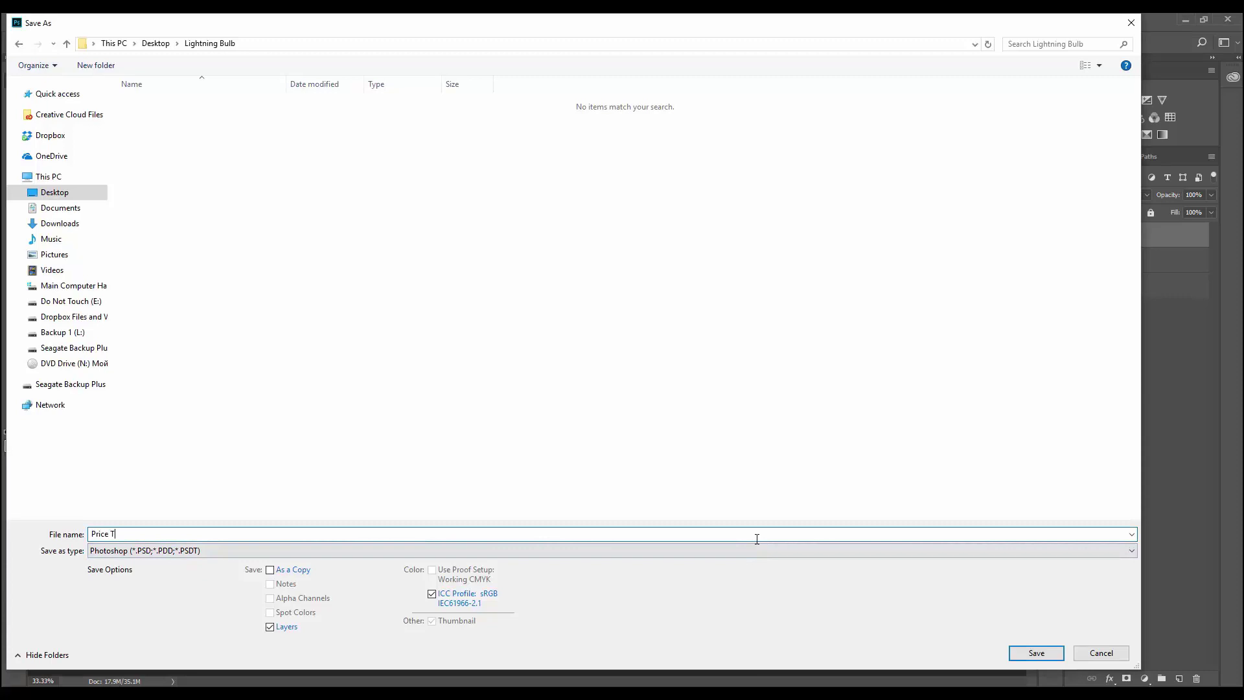
text(ag)
click(488, 551)
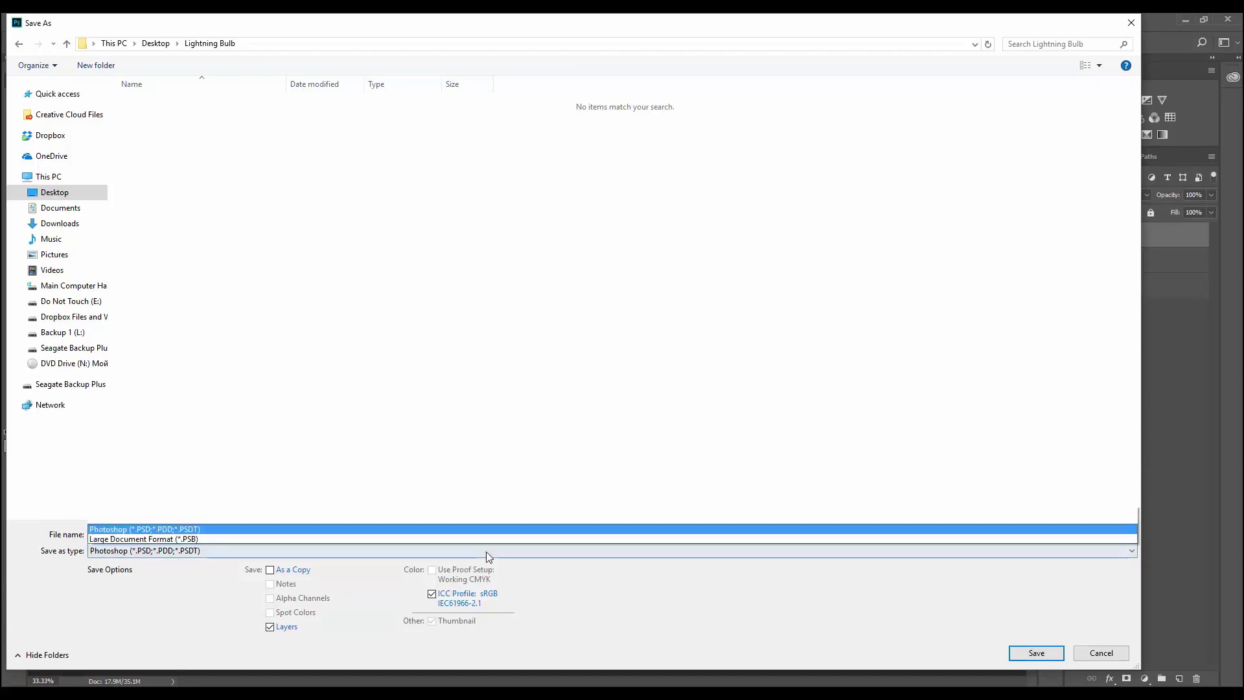
click(205, 422)
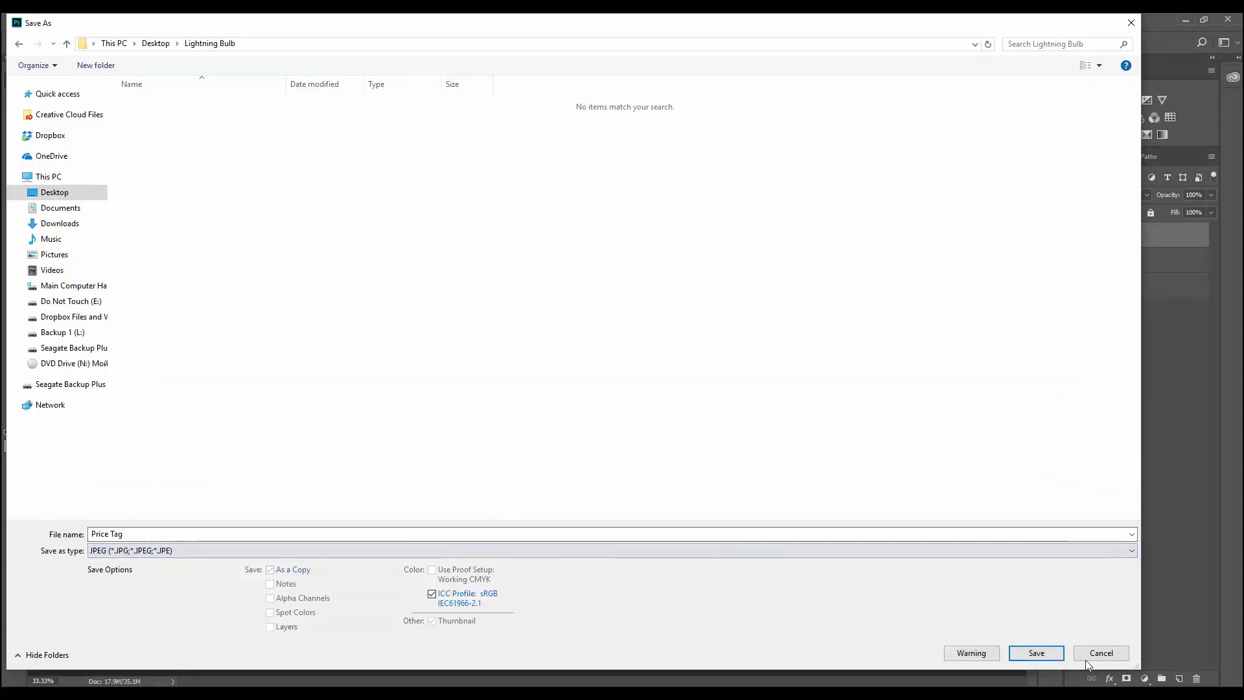
click(1036, 653)
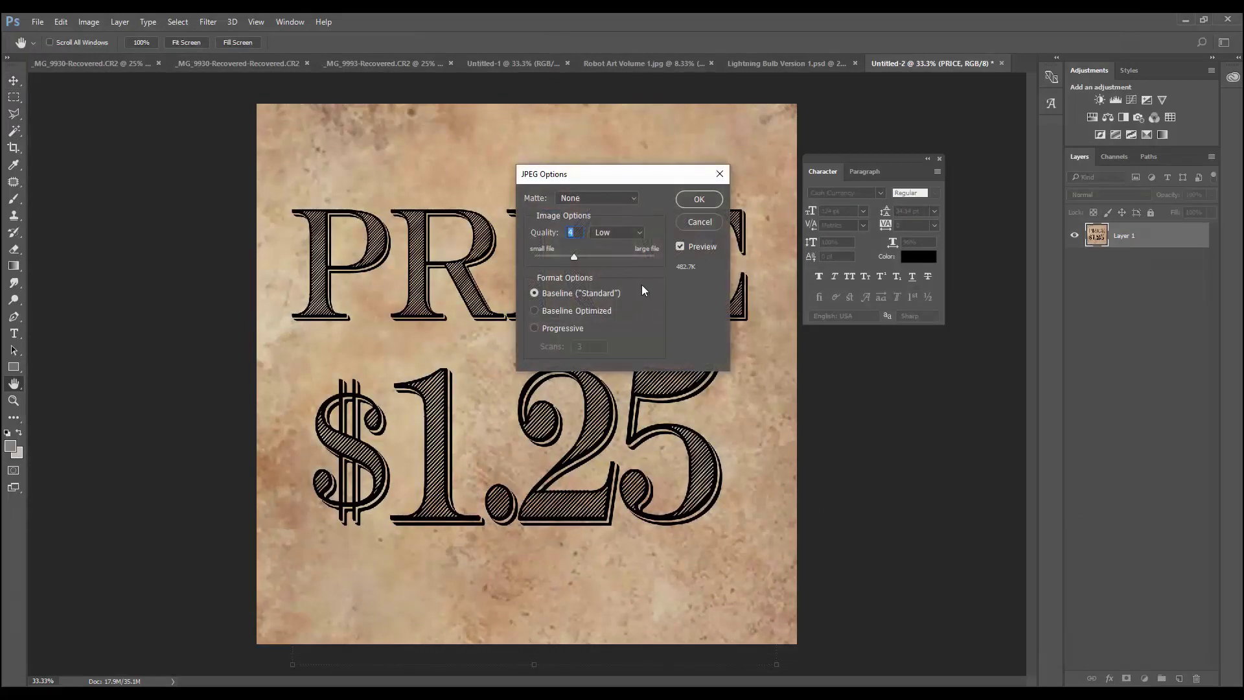
click(699, 199)
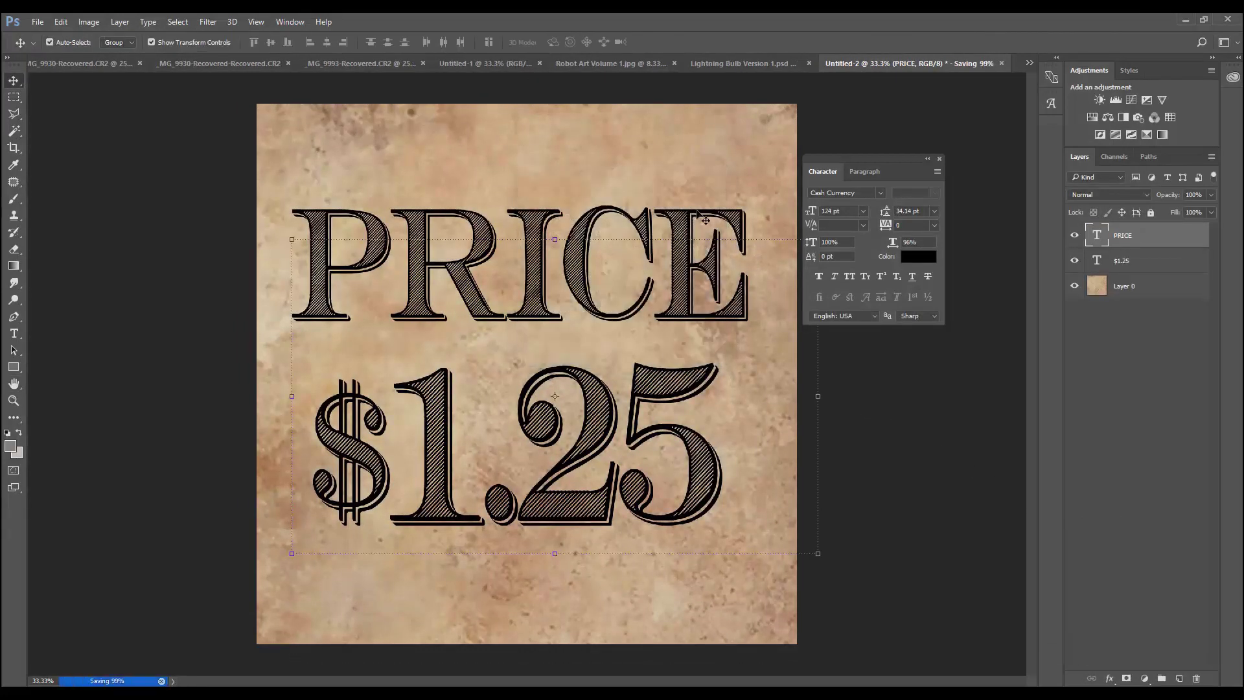
Switch to the Lightning Bulb Version 1.psd document and place the Price Tag image in it as an embedded file.
click(755, 62)
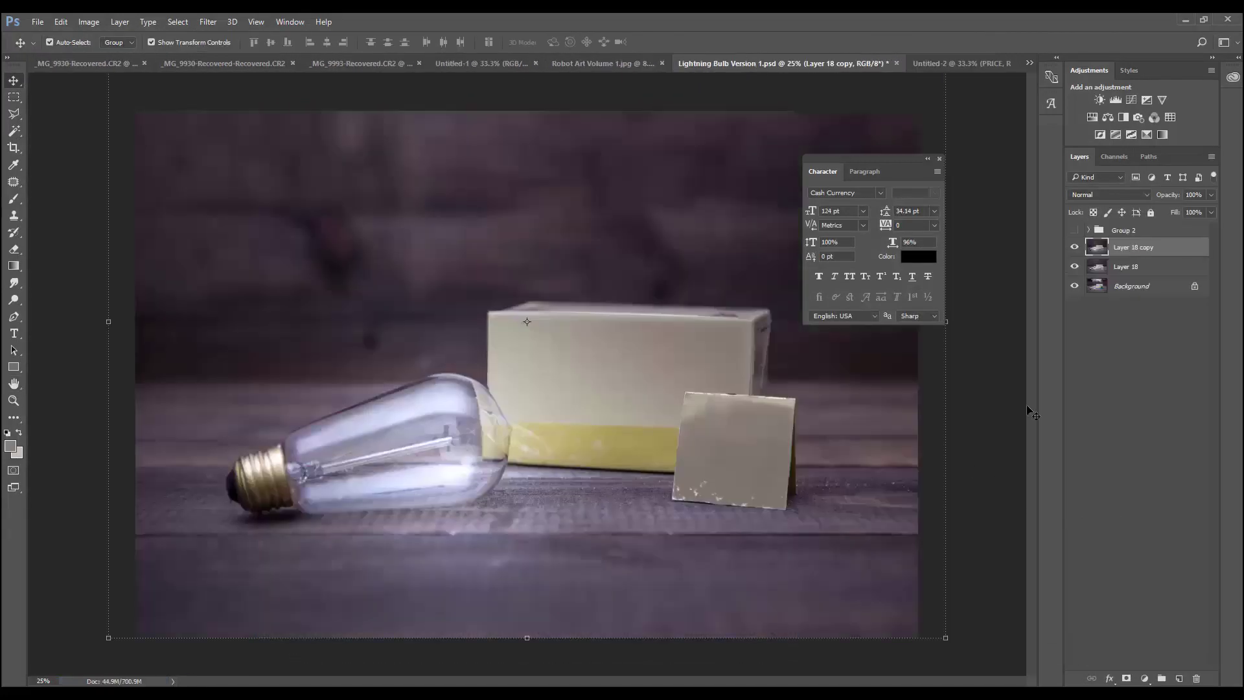
click(37, 21)
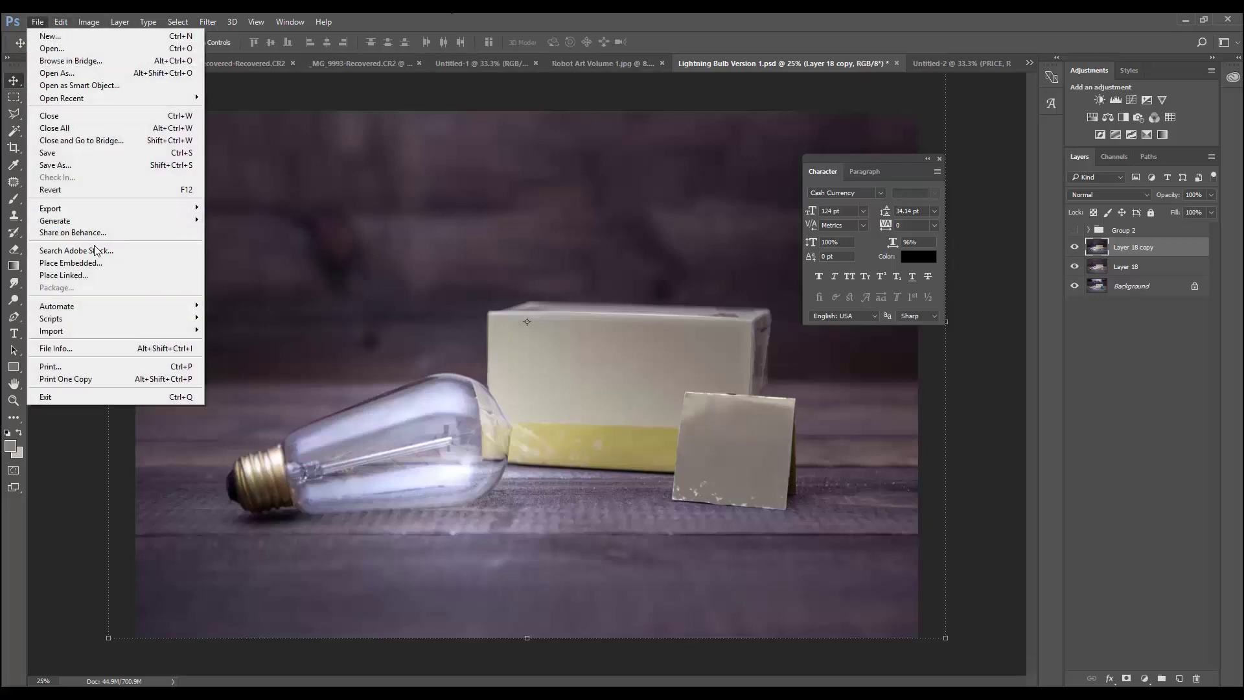
click(99, 262)
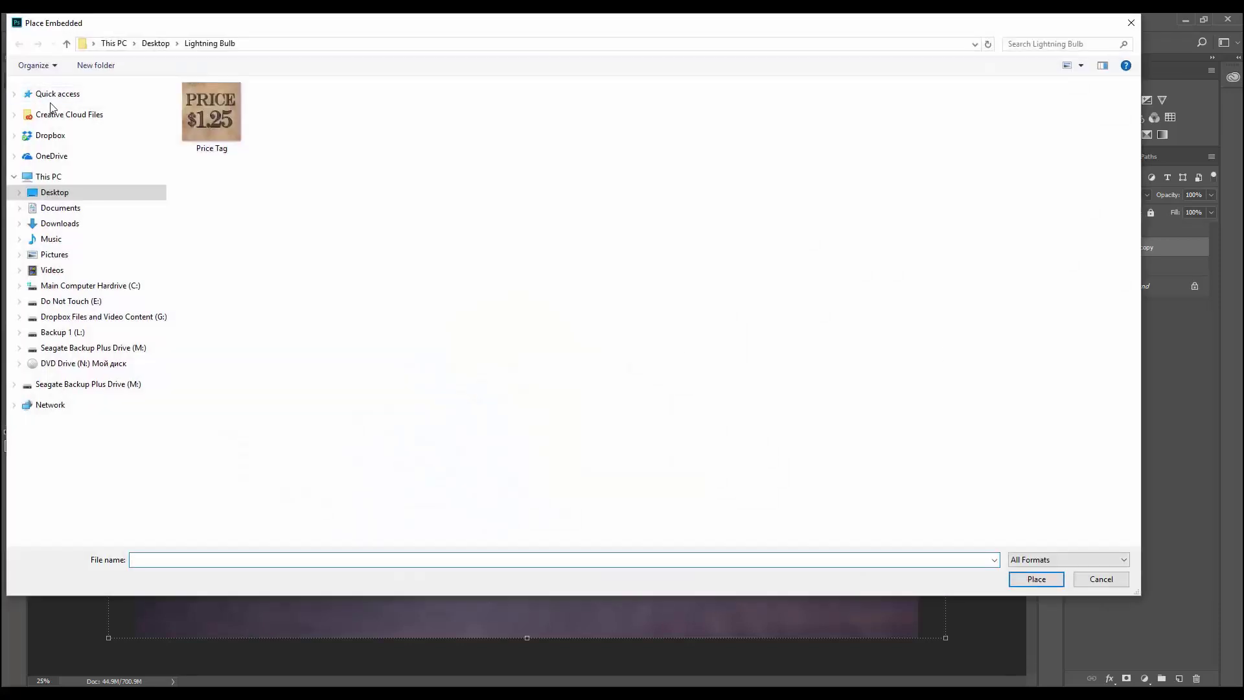
double_click(217, 121)
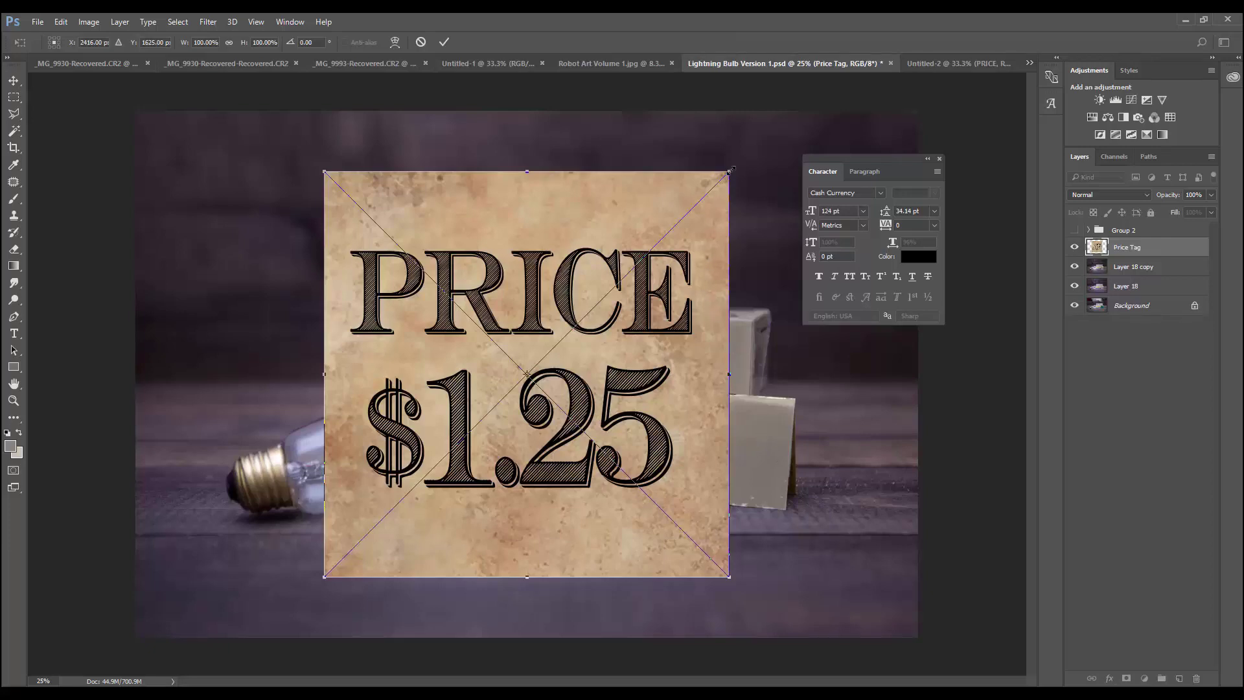
Scale the placed Price Tag proportionally to about 31%, rotate it about 3.8° over the small blank card, and commit the placement.
drag(731, 171, 506, 313)
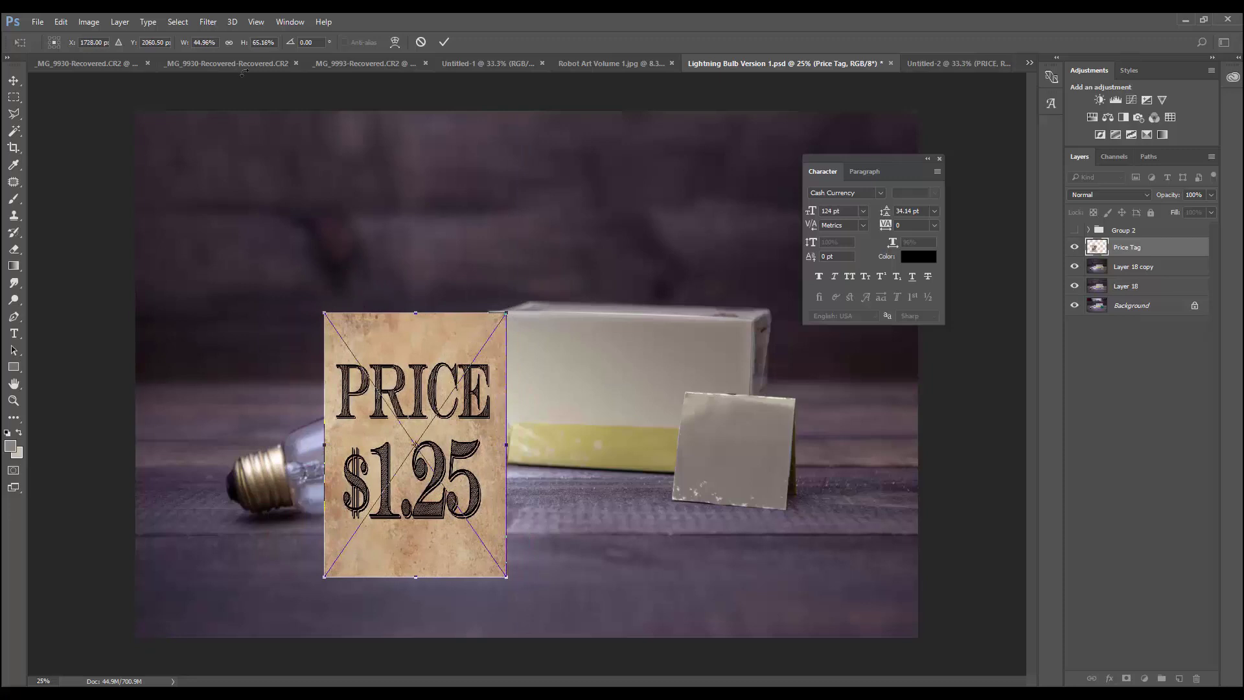
click(229, 43)
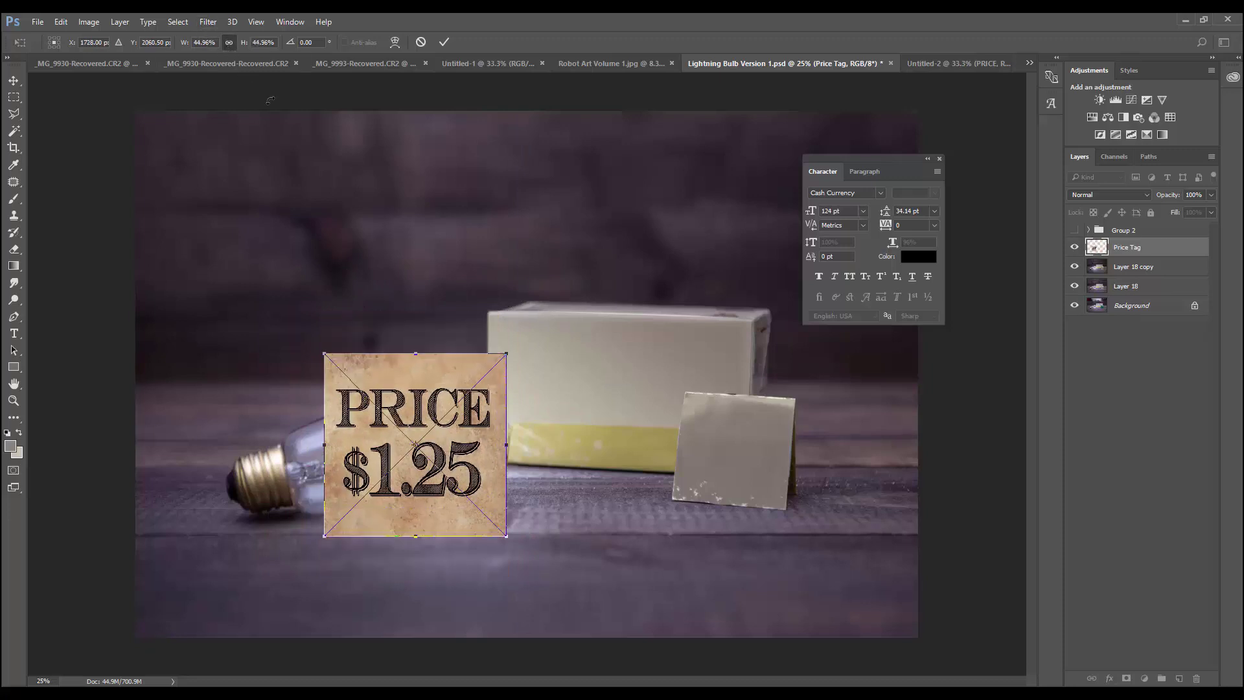
drag(444, 456, 711, 467)
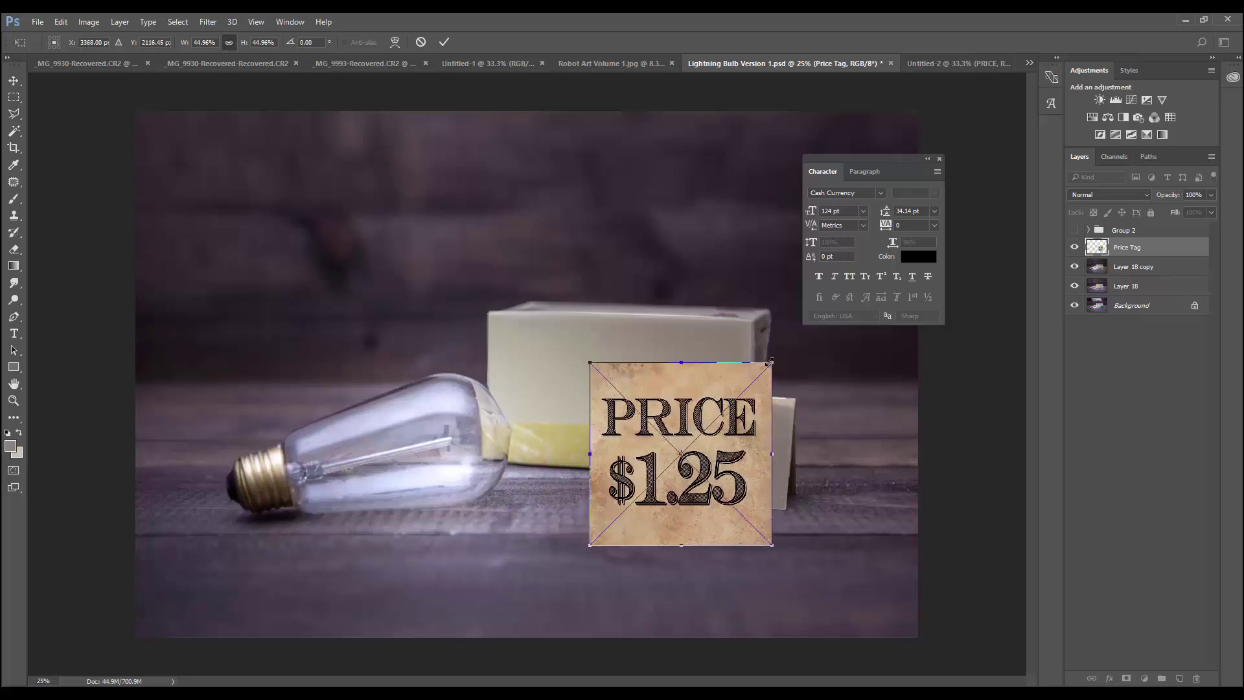
drag(760, 376, 812, 401)
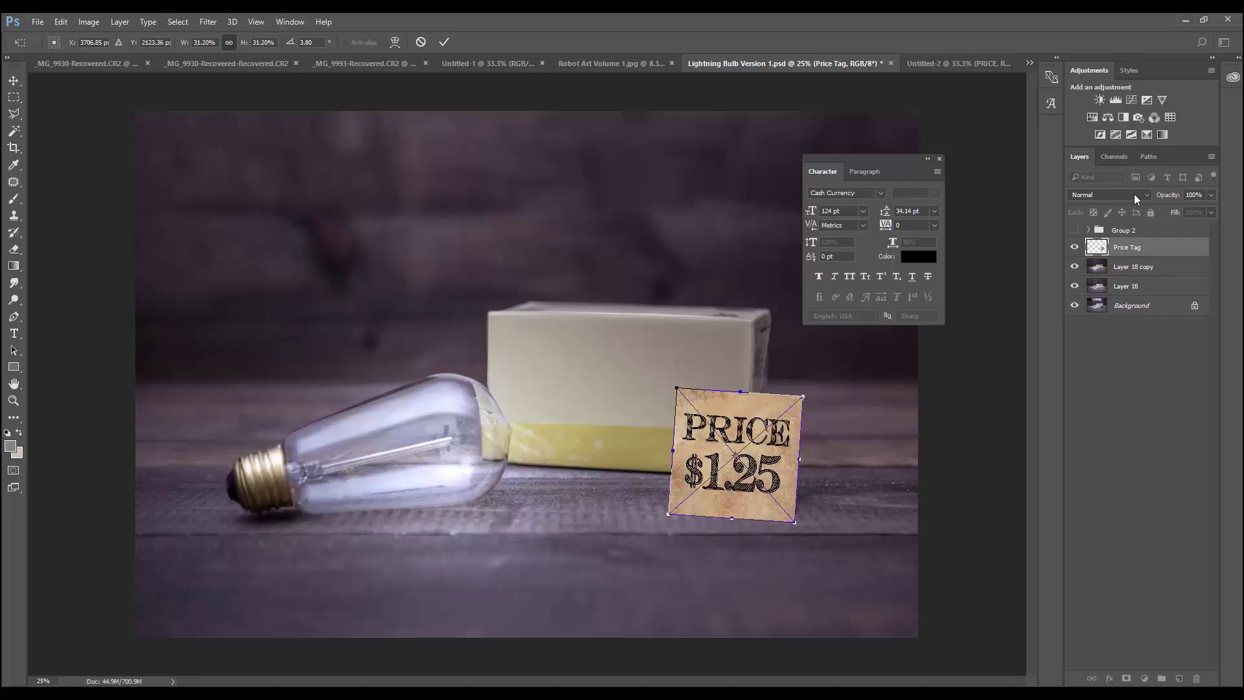
click(445, 42)
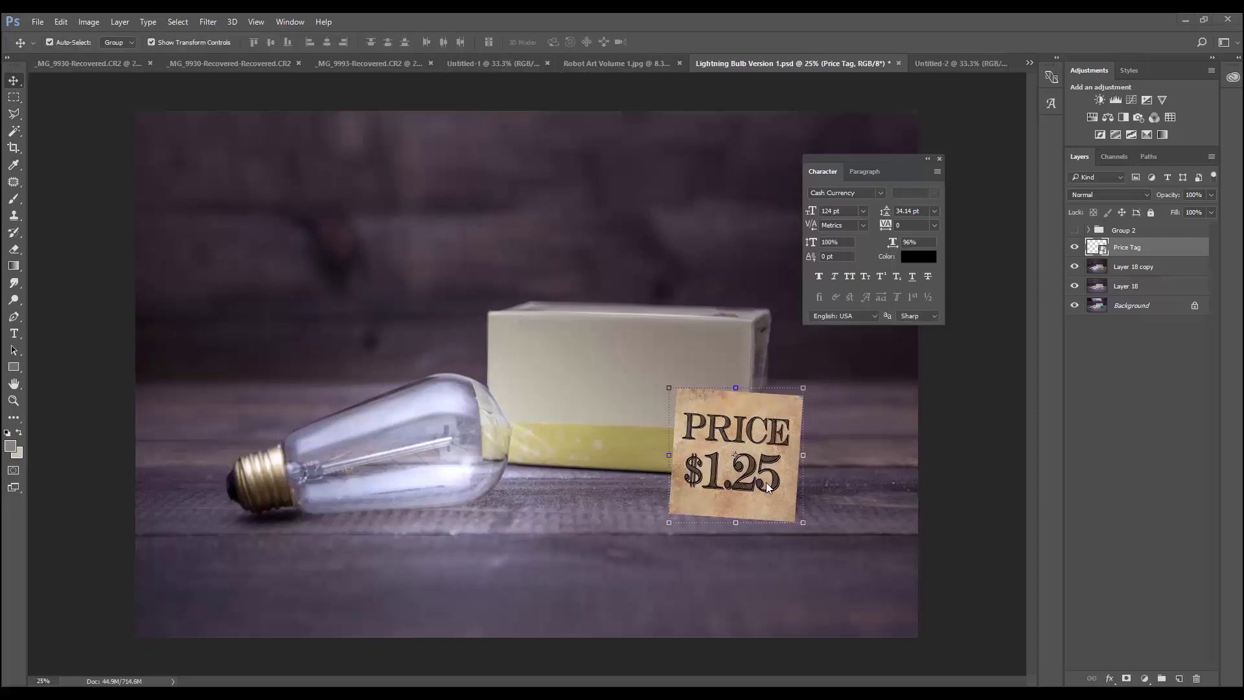
Hide the Price Tag layer and place the Price Tag 2 image from the Lightning Bulb folder as an embedded file.
click(1074, 247)
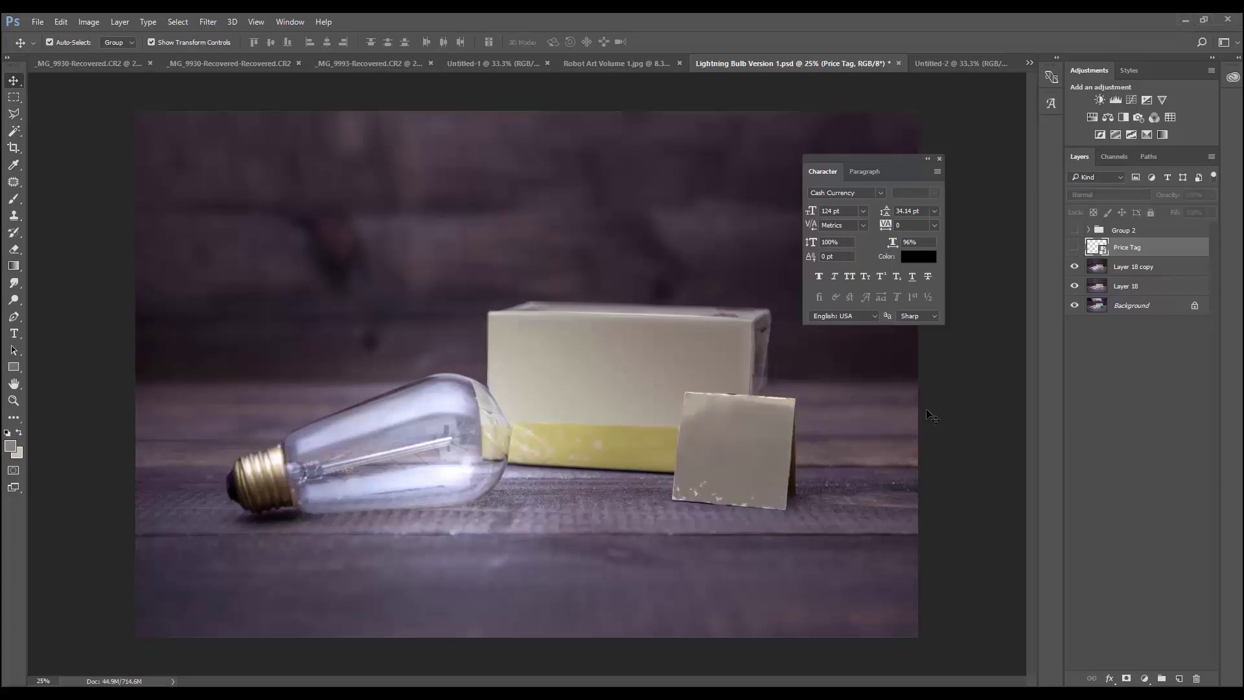
click(39, 23)
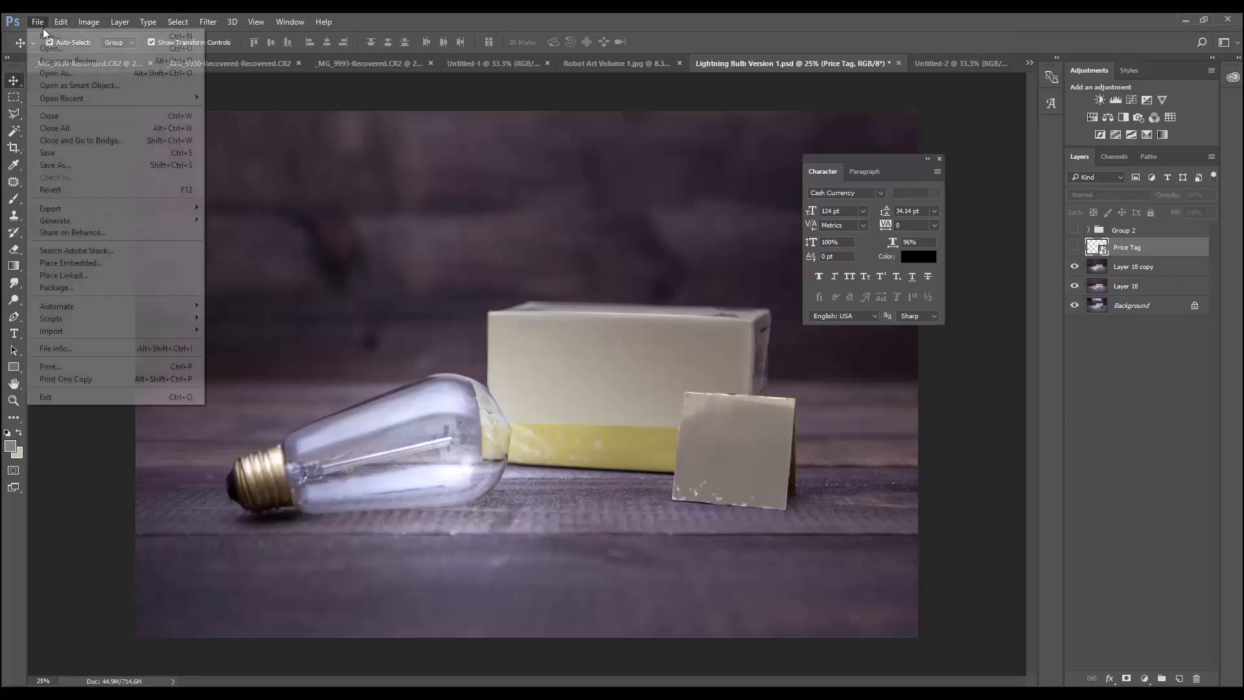
click(108, 259)
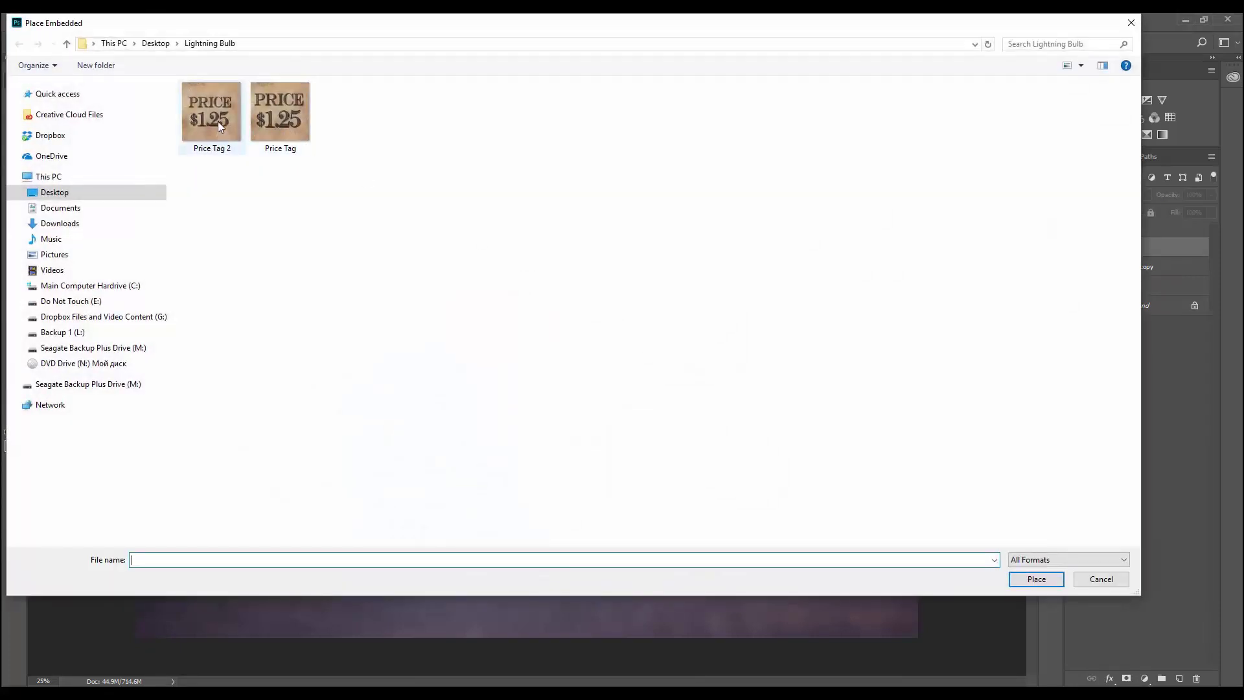
double_click(217, 122)
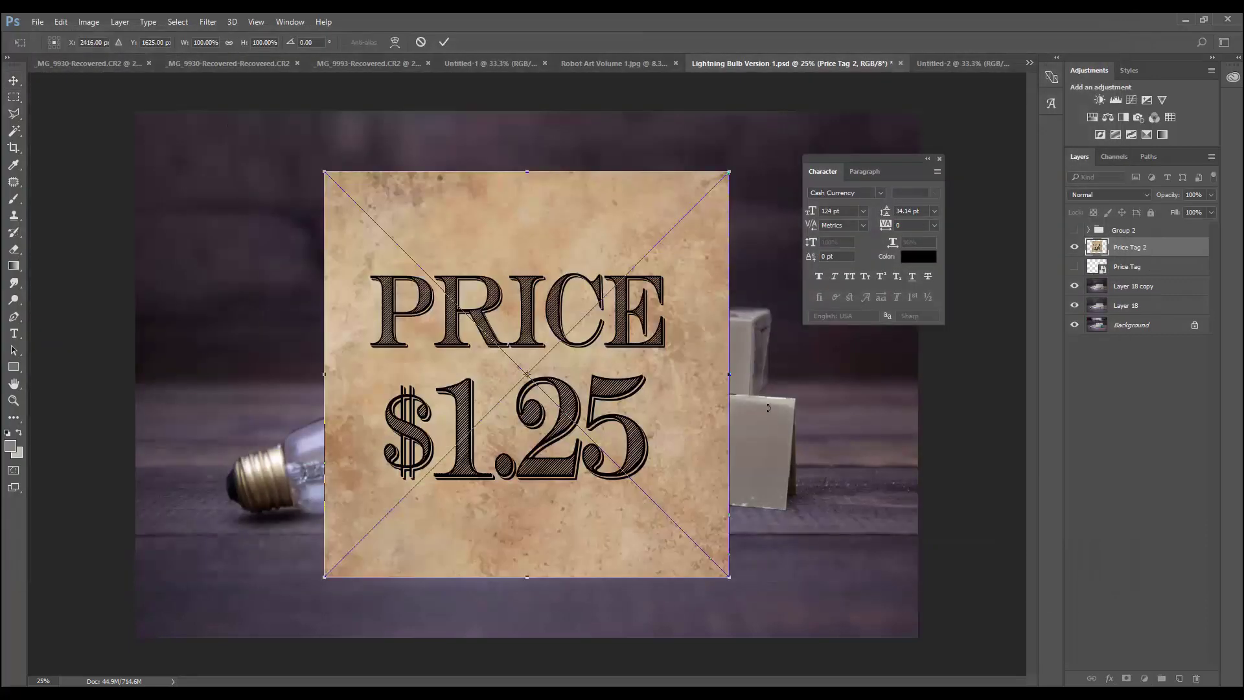
Scale Price Tag 2 to about 29%, rotate it about 4.7° and position it to cover the front of the small blank card.
drag(724, 176, 497, 403)
drag(425, 476, 721, 421)
drag(787, 342, 804, 427)
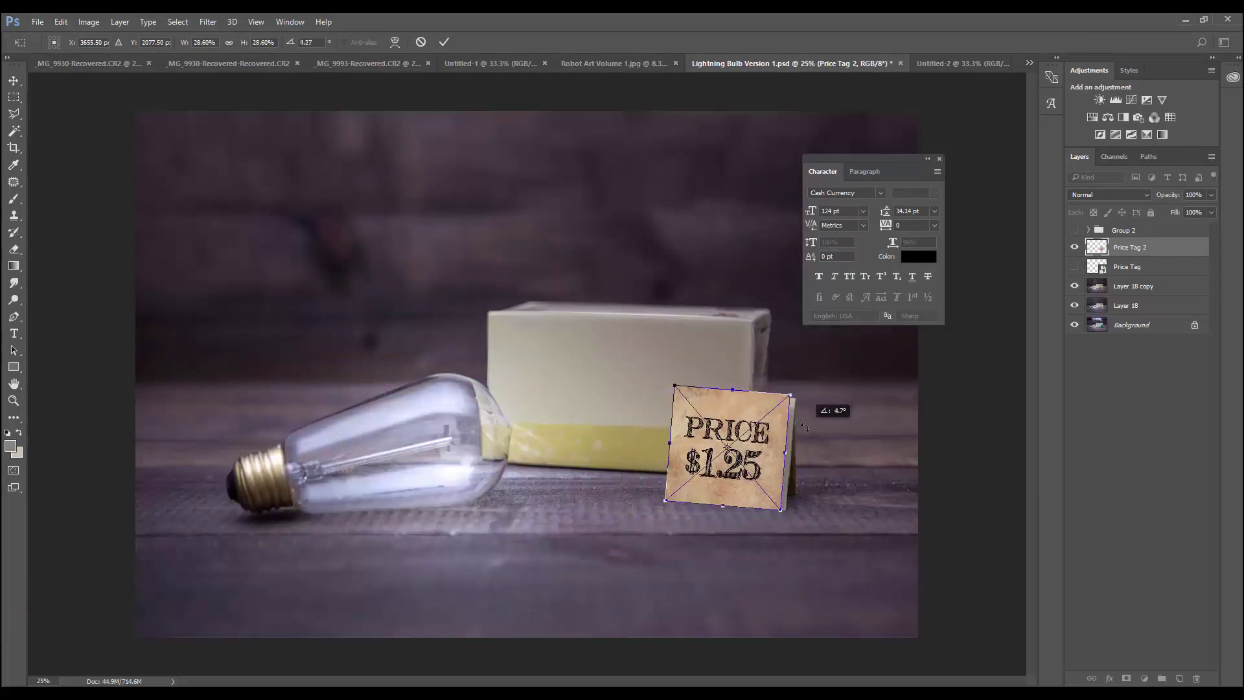
drag(705, 439, 768, 438)
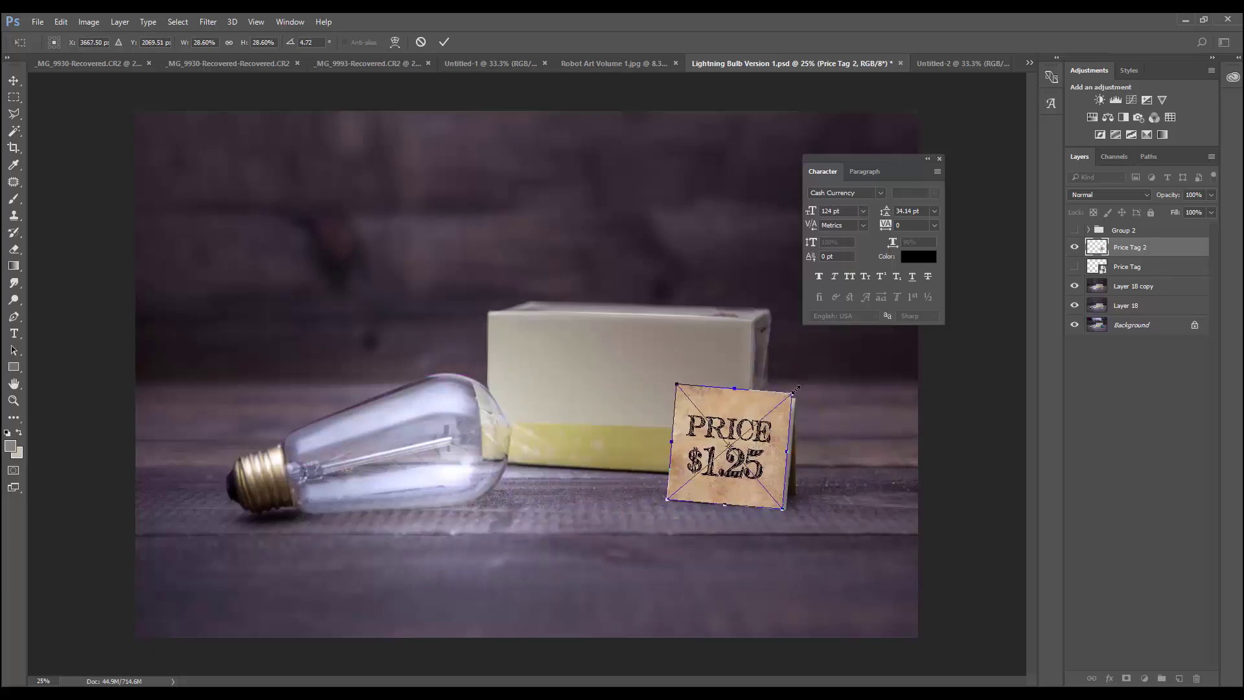
drag(799, 390, 799, 393)
Try the Darken, Multiply and Color Burn blend modes on the Price Tag 2 layer before committing its placement.
click(1109, 194)
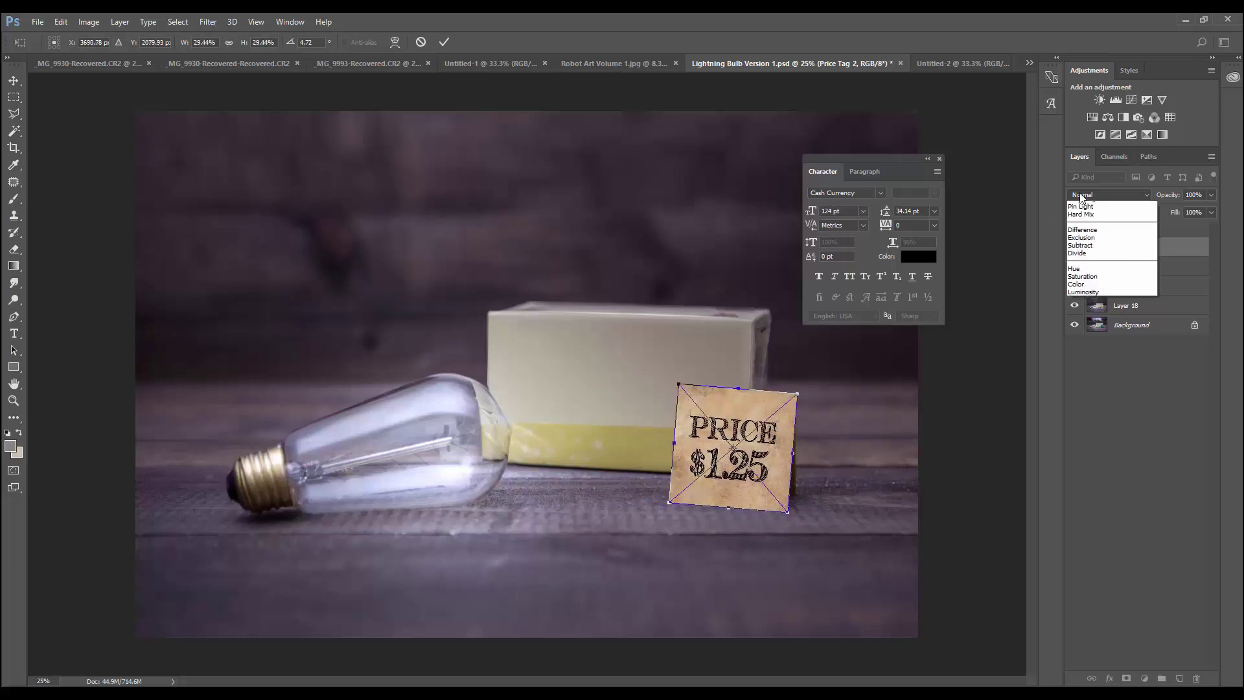
click(1095, 218)
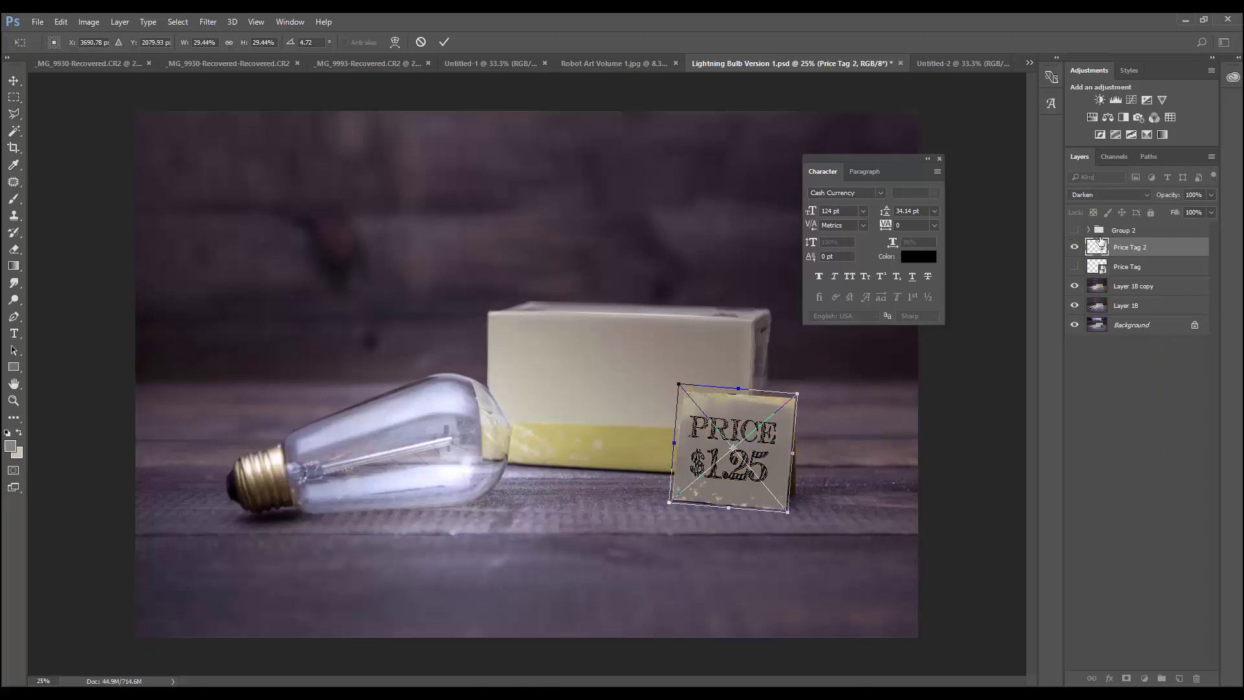
click(1095, 195)
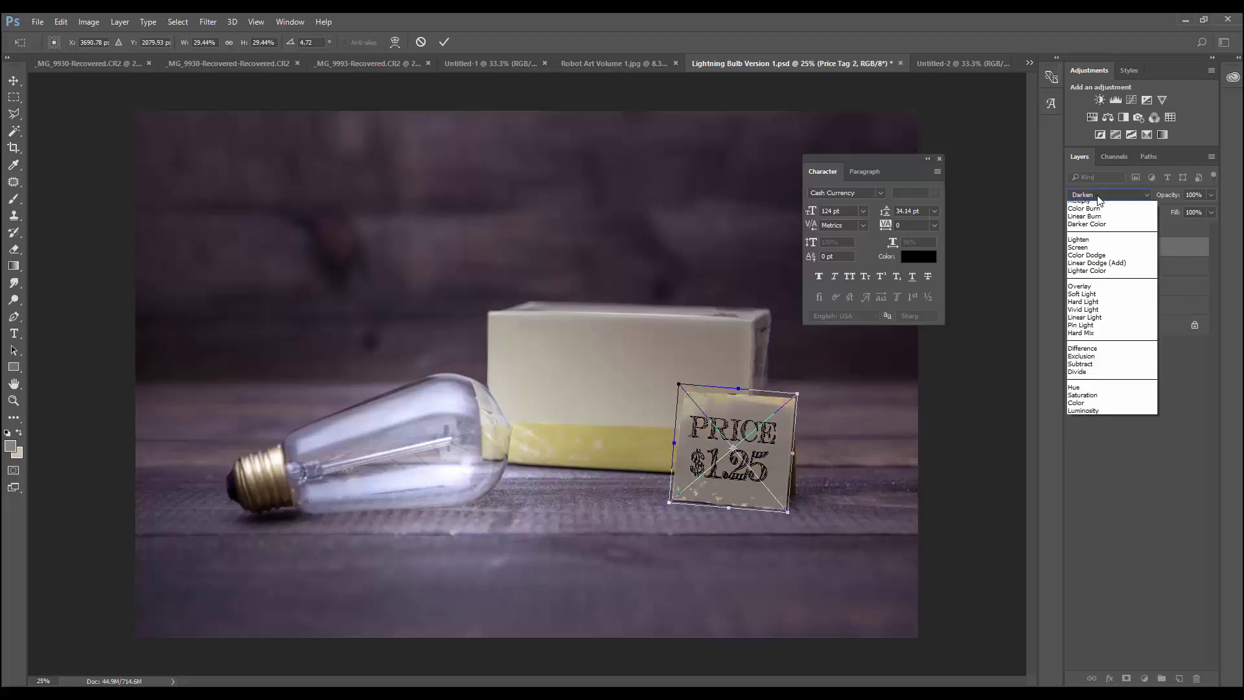
click(1092, 241)
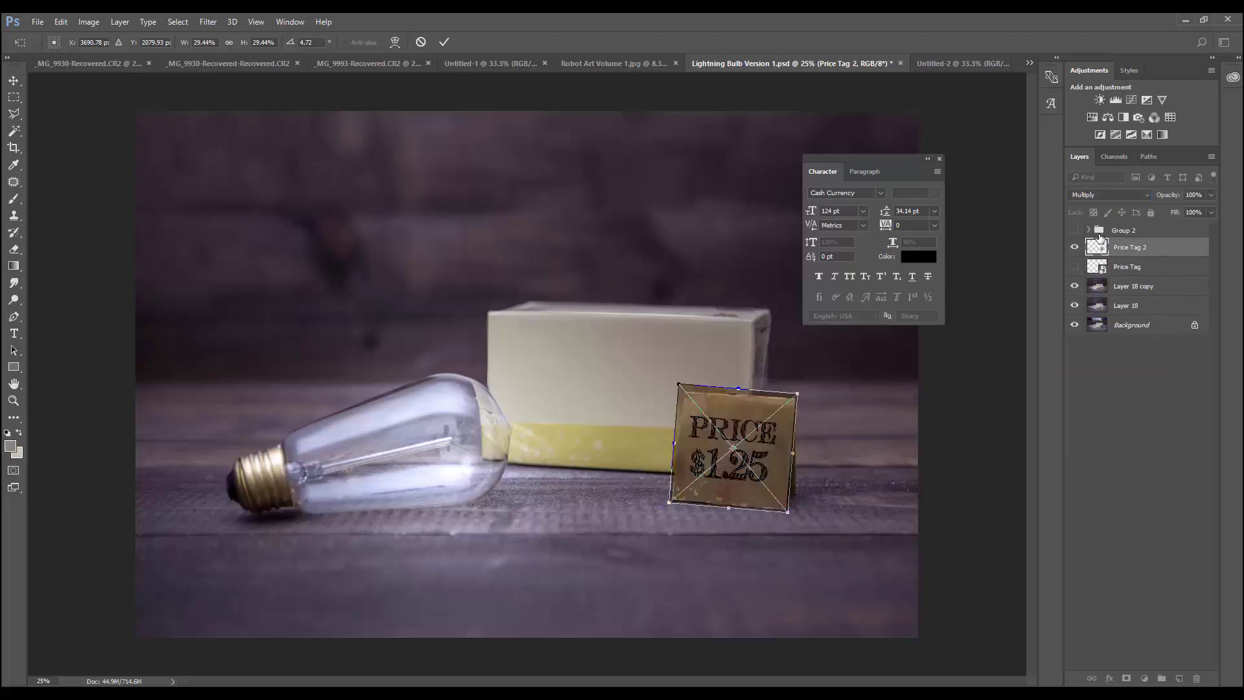
click(1099, 193)
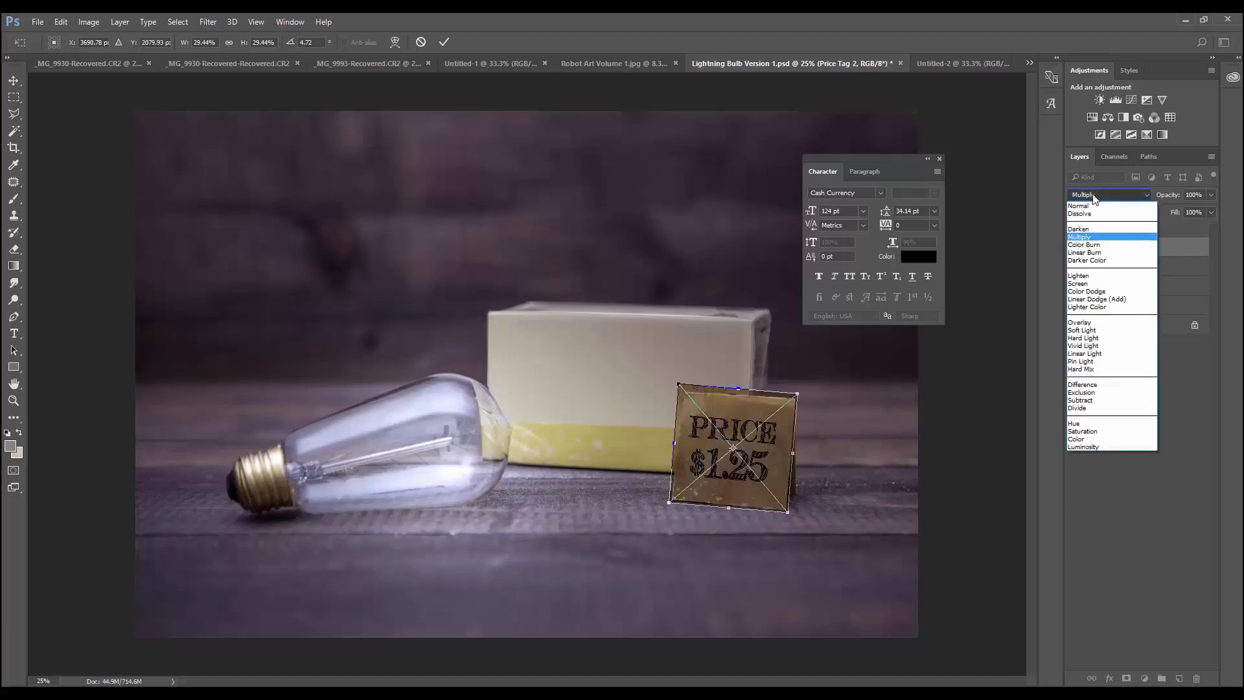
click(1098, 238)
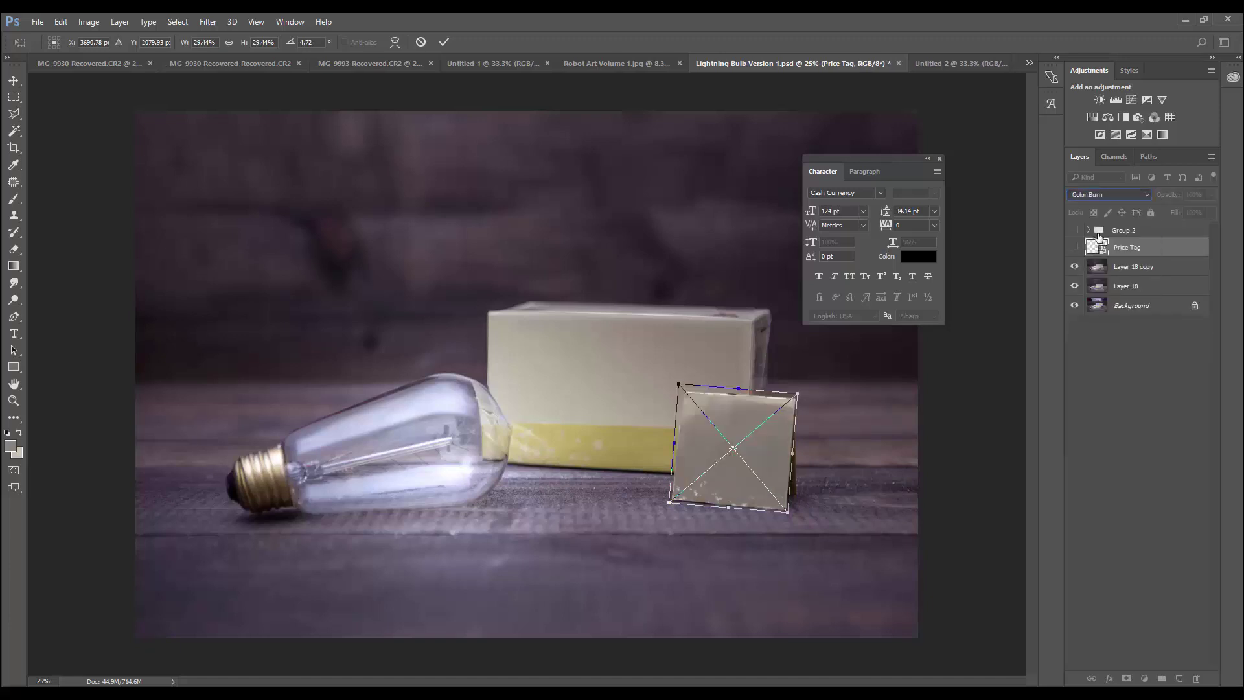
click(1093, 193)
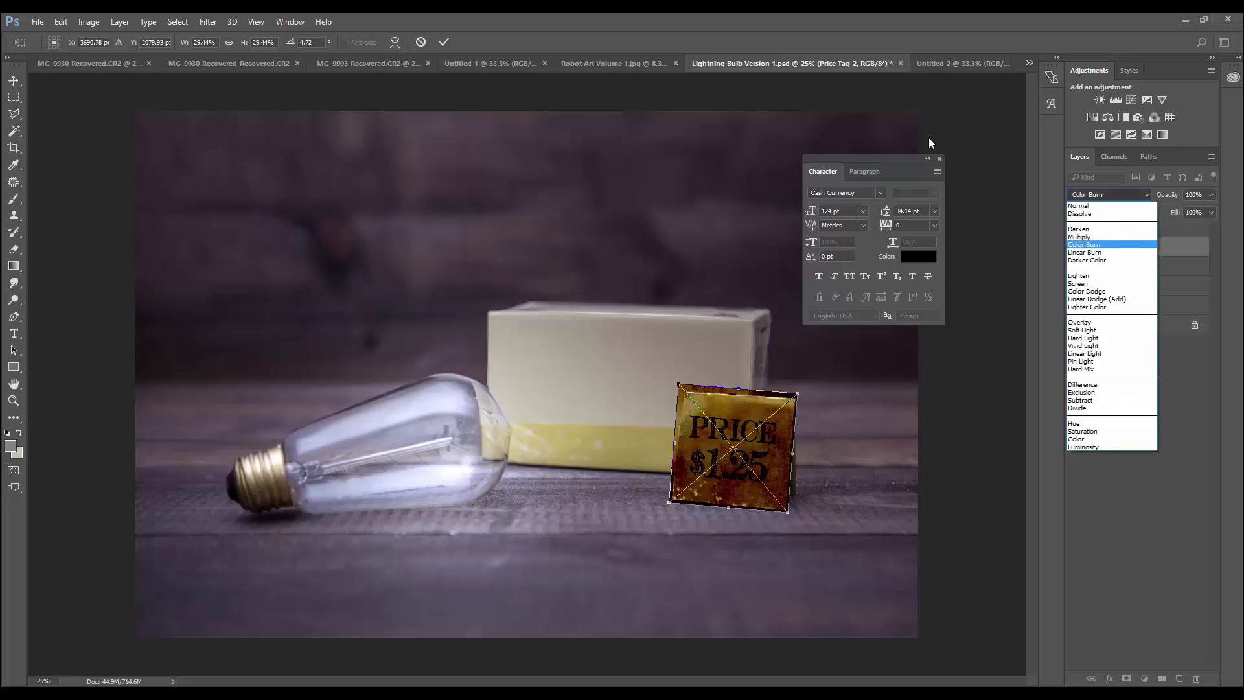
Commit the Price Tag 2 placement and step through the layer's blend modes to Overlay.
click(447, 48)
click(445, 42)
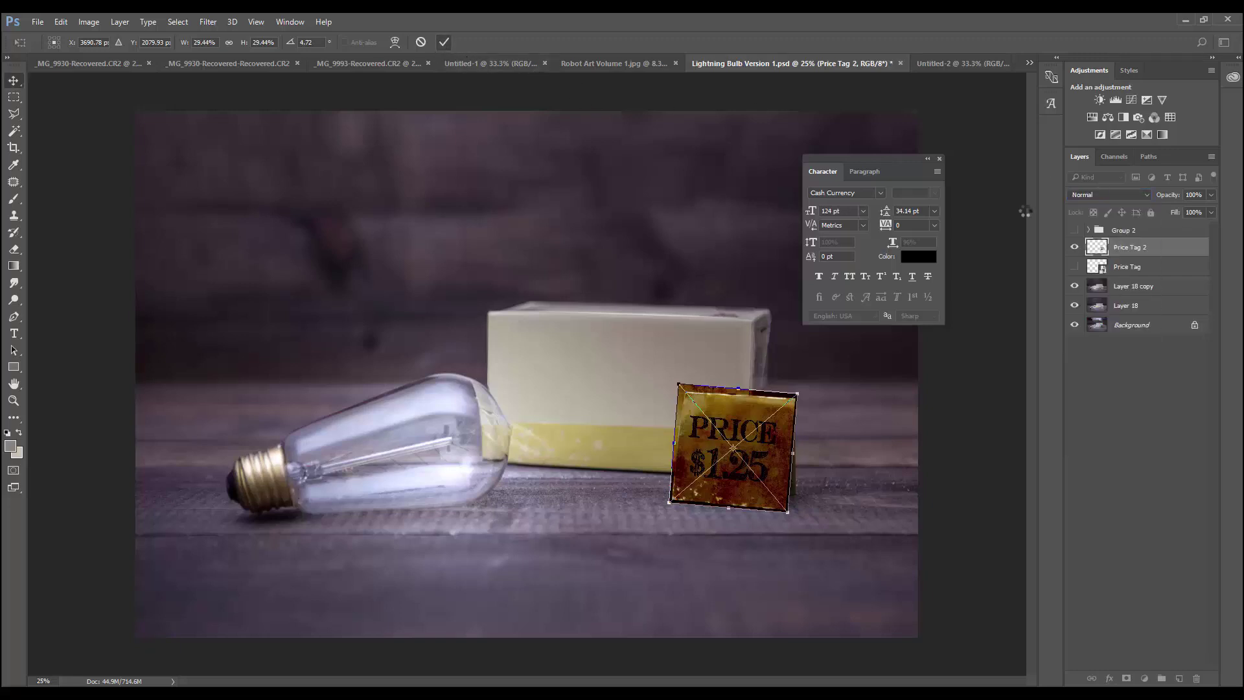
click(1100, 200)
key(Down)
key(Return)
key(Down)
key(Down)
key(Down)
key(Down)
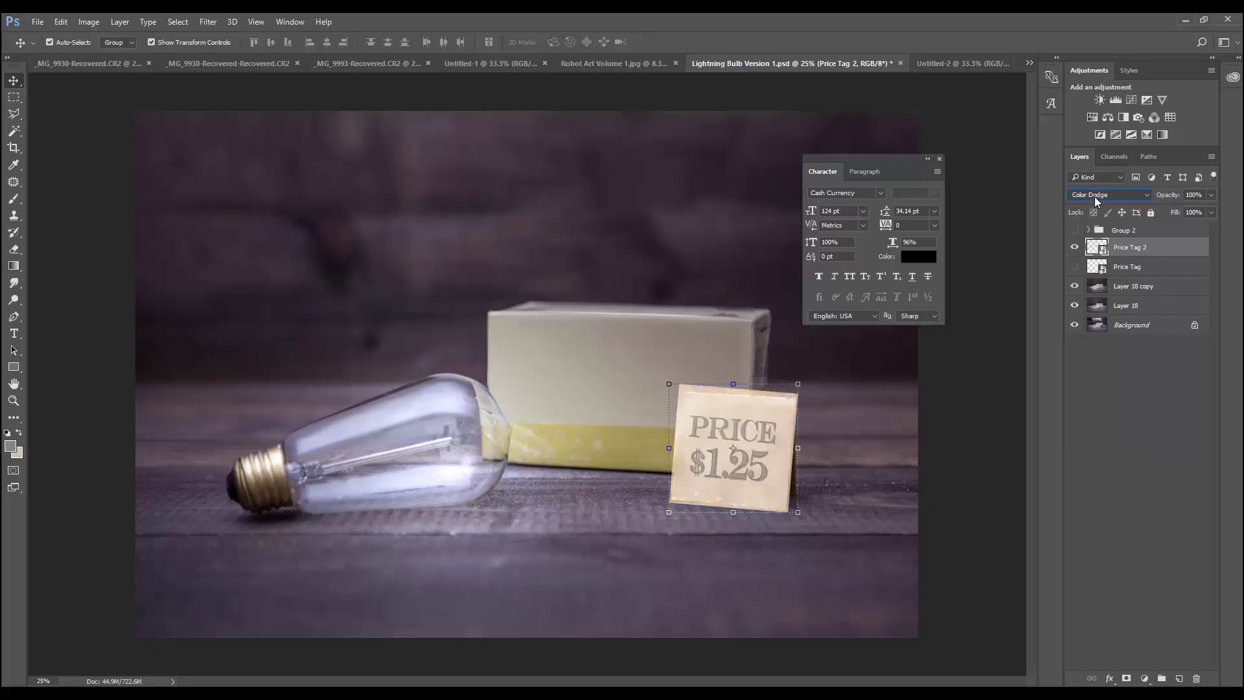
key(Down)
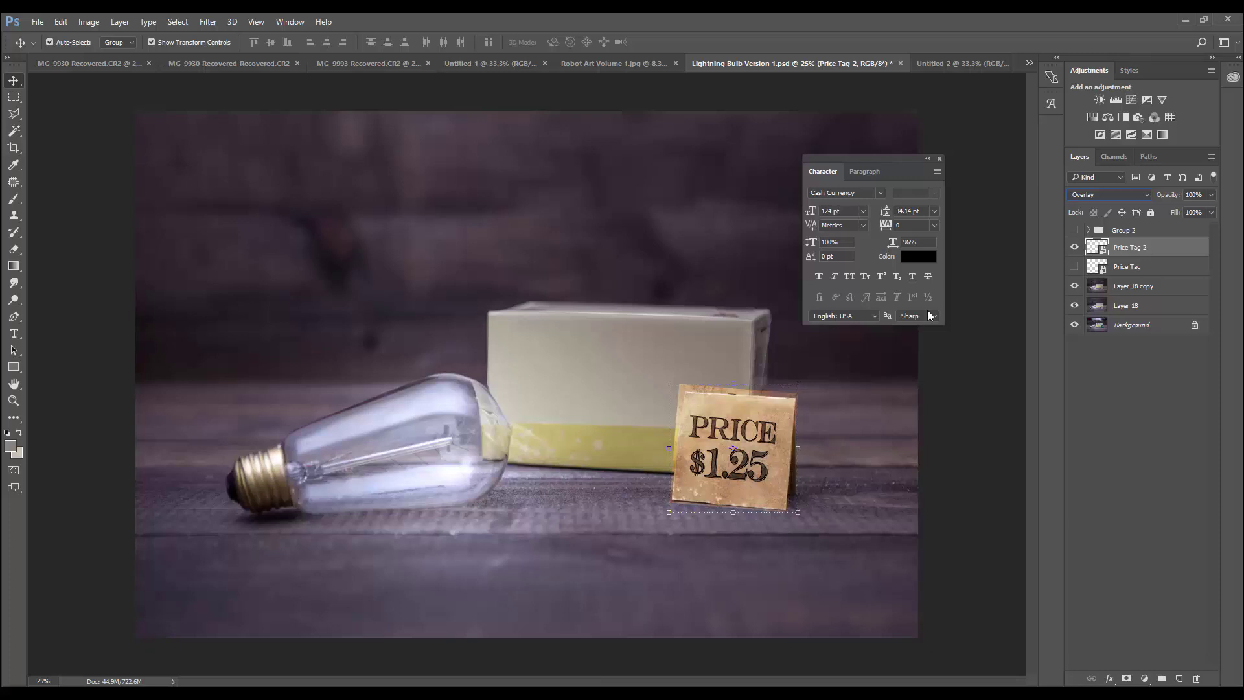
Compare Soft Light, Hard Light, Hard Mix and Difference blending on Price Tag 2, then return the layer to Overlay.
click(1108, 195)
click(1092, 321)
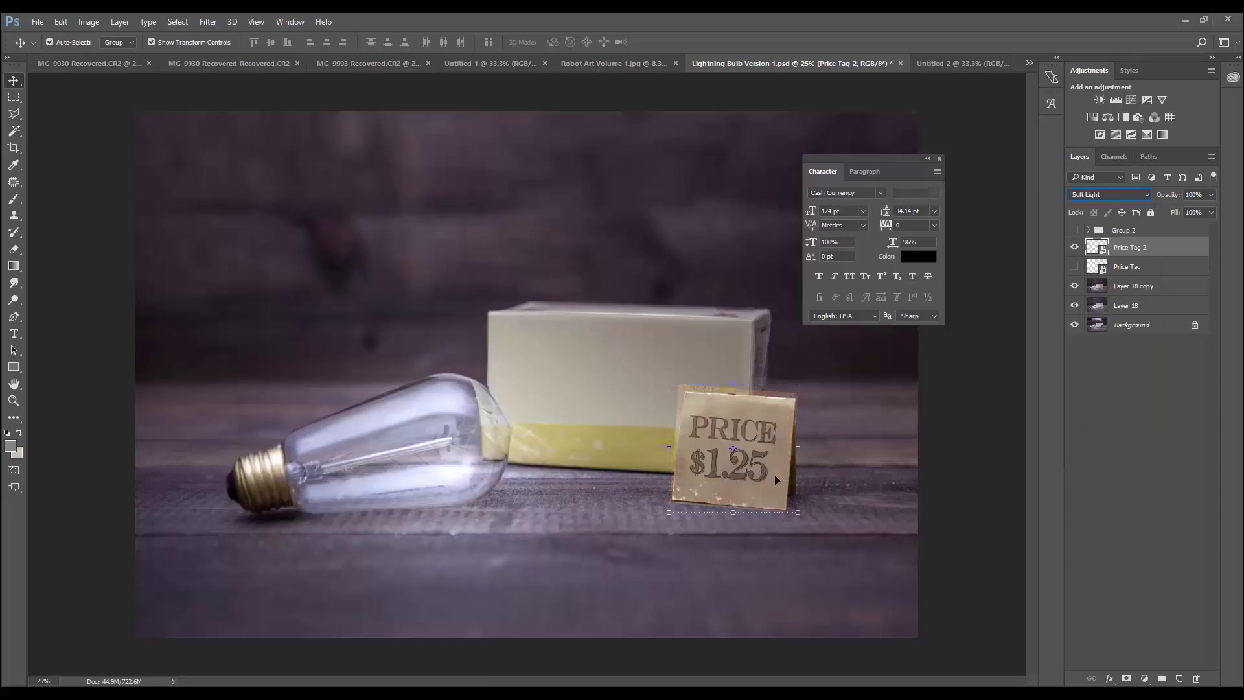
scroll(1092, 196, down, 1)
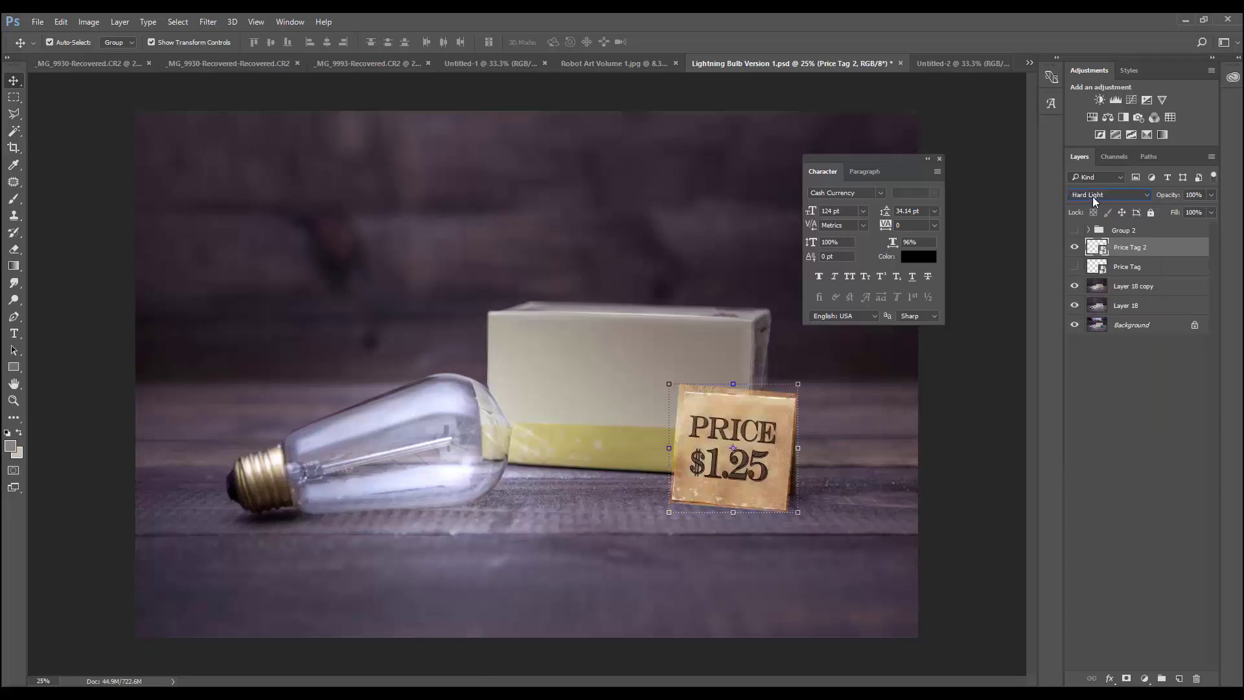
scroll(1093, 196, down, 5)
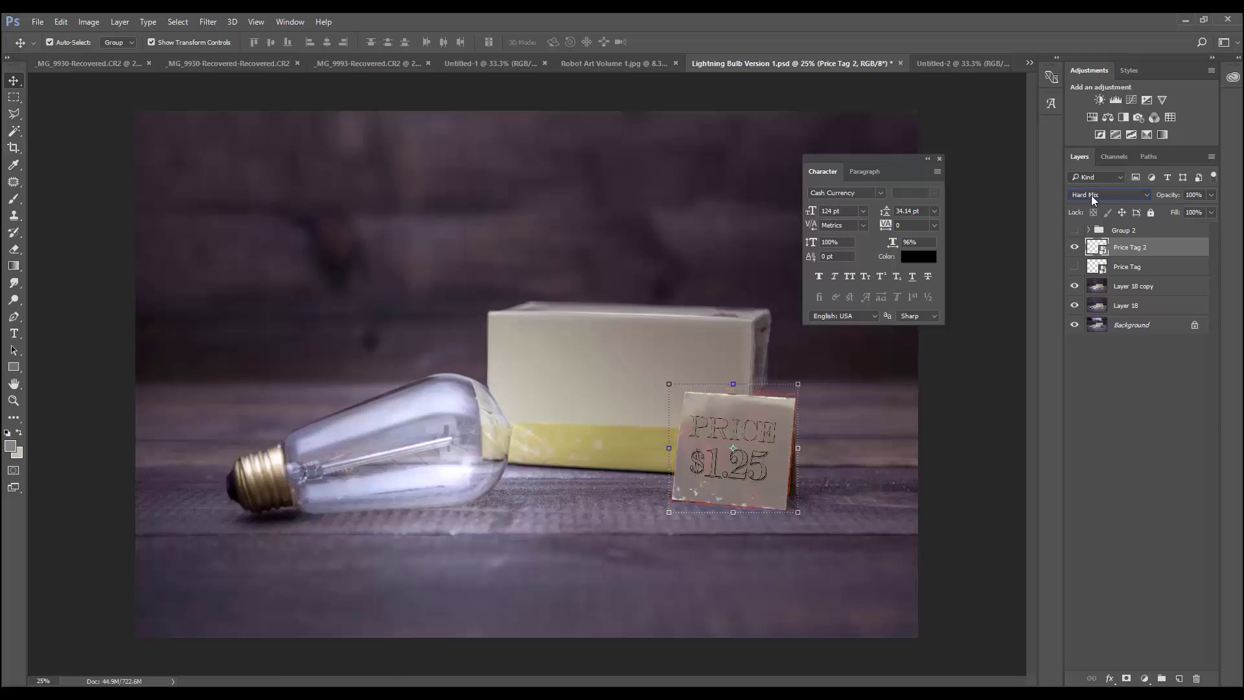
scroll(1092, 196, down, 1)
scroll(1091, 196, up, 4)
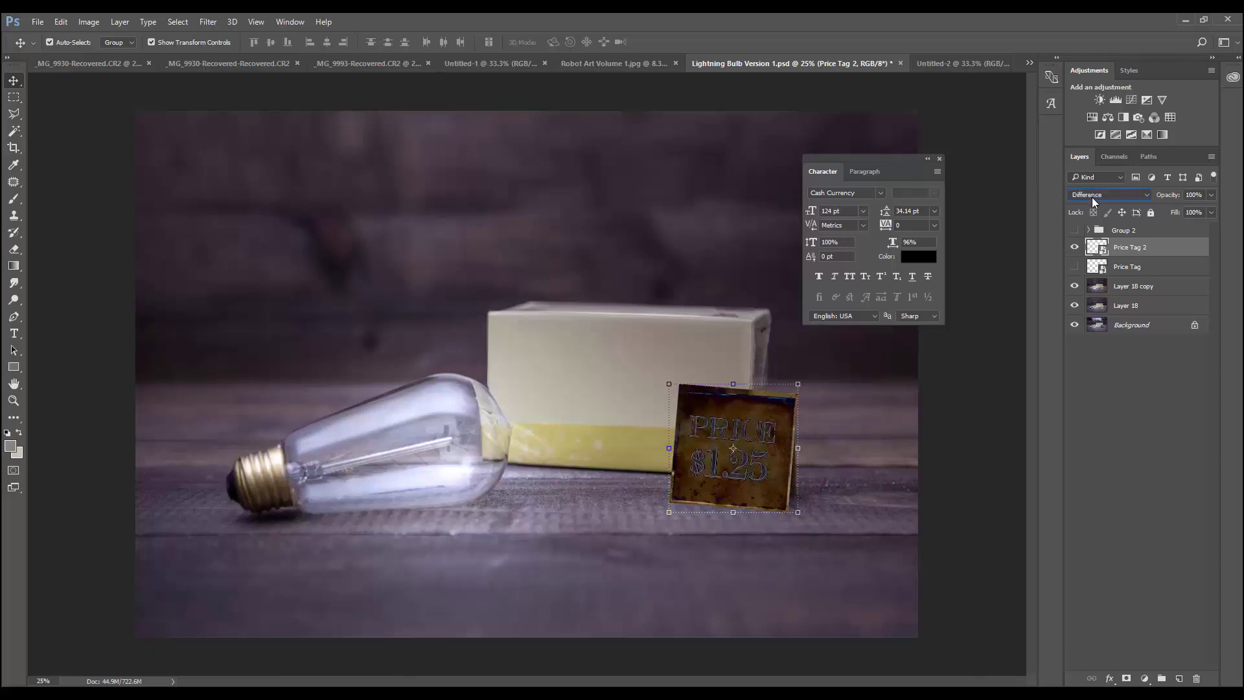
scroll(1092, 197, up, 3)
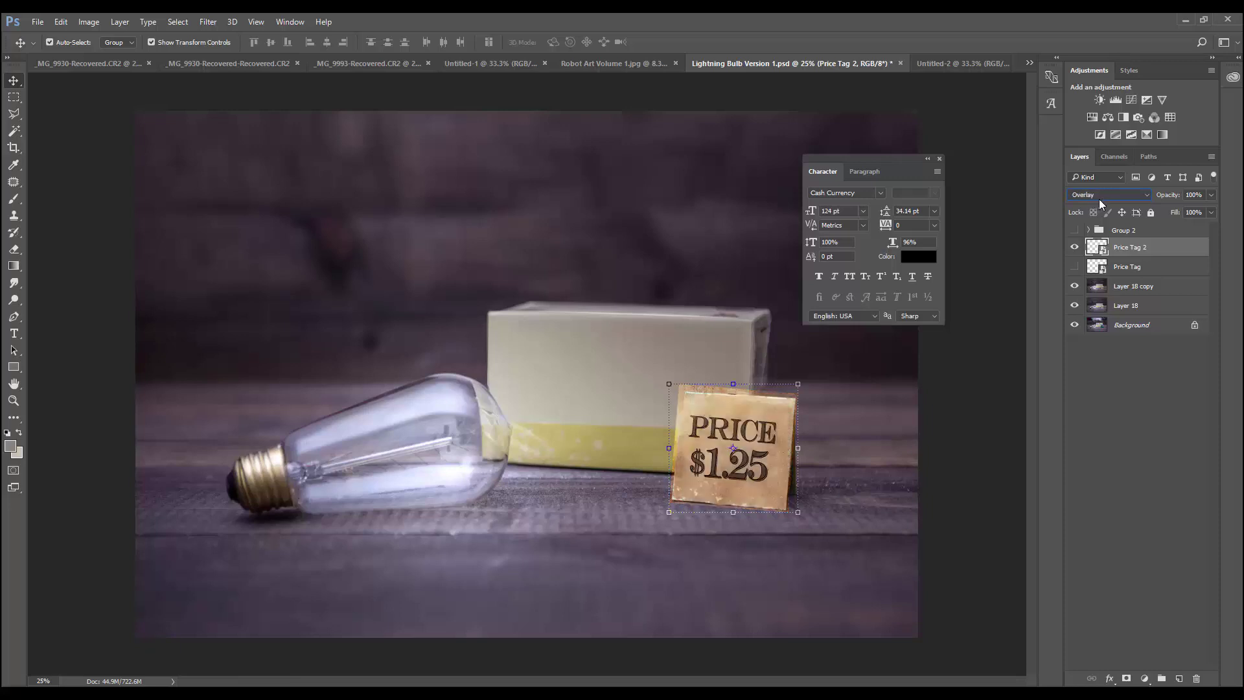
Reselect the Price Tag 2 label and move it slightly down to align its top edge with the card.
click(894, 341)
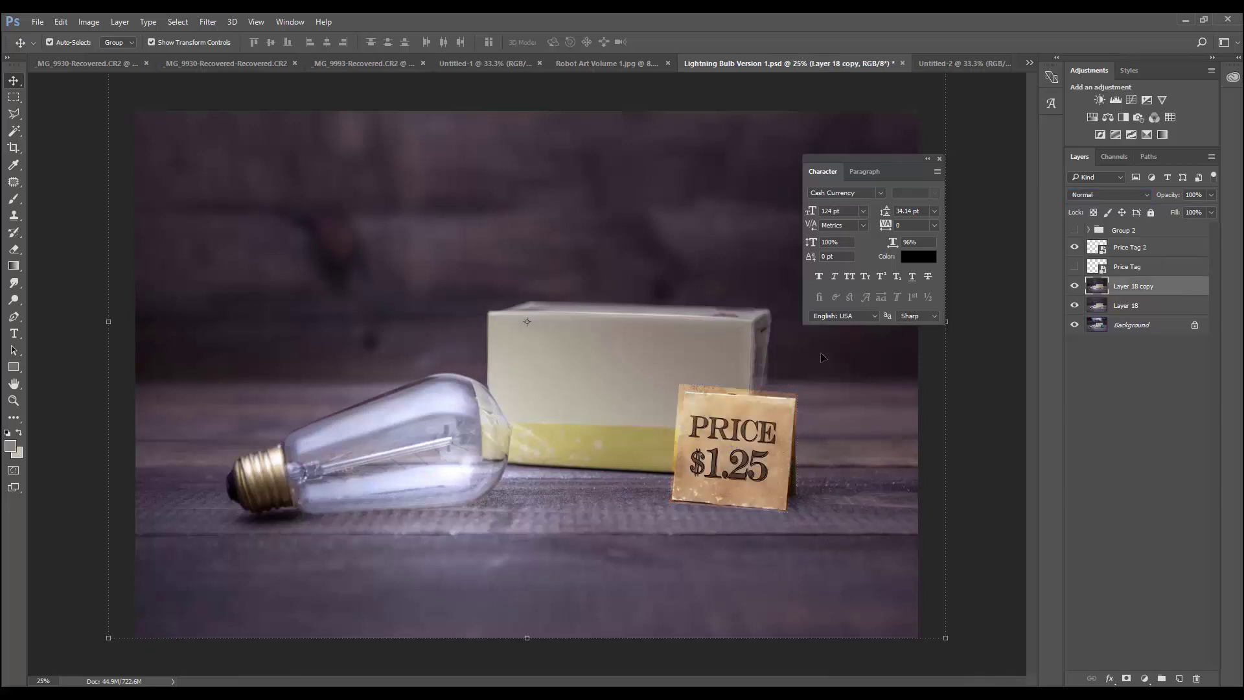
click(752, 432)
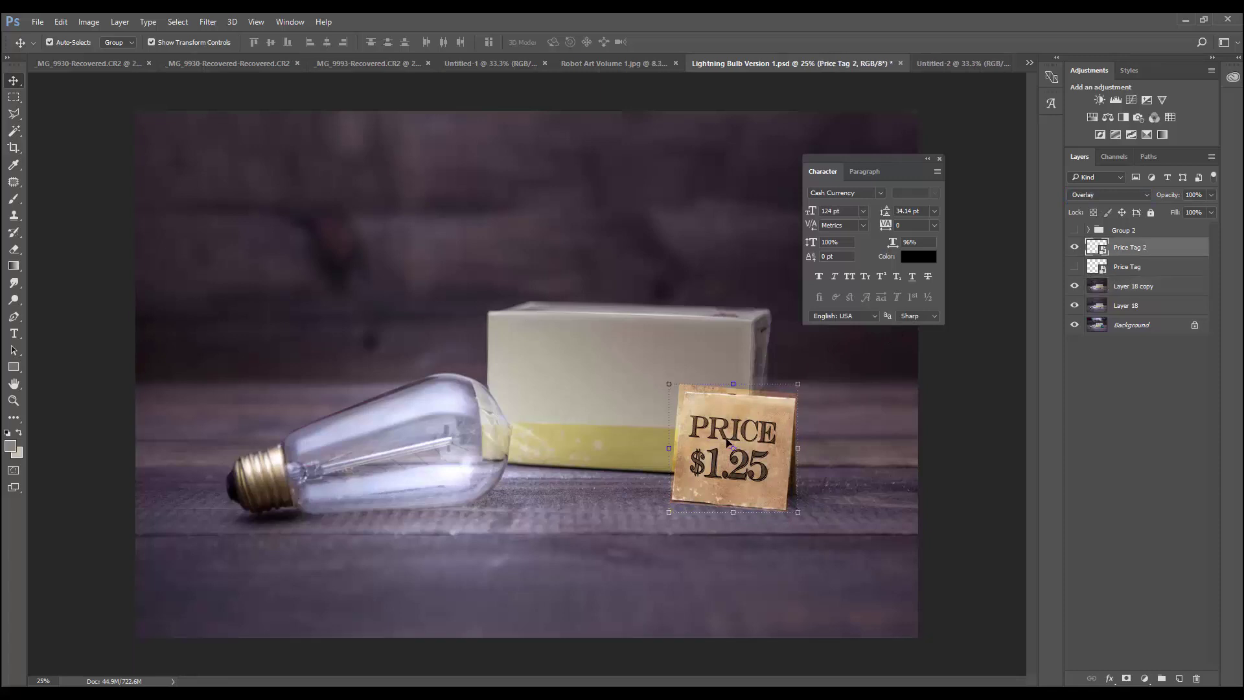
mouse_move(768, 435)
mouse_down()
mouse_move(758, 436)
mouse_move(768, 441)
mouse_up()
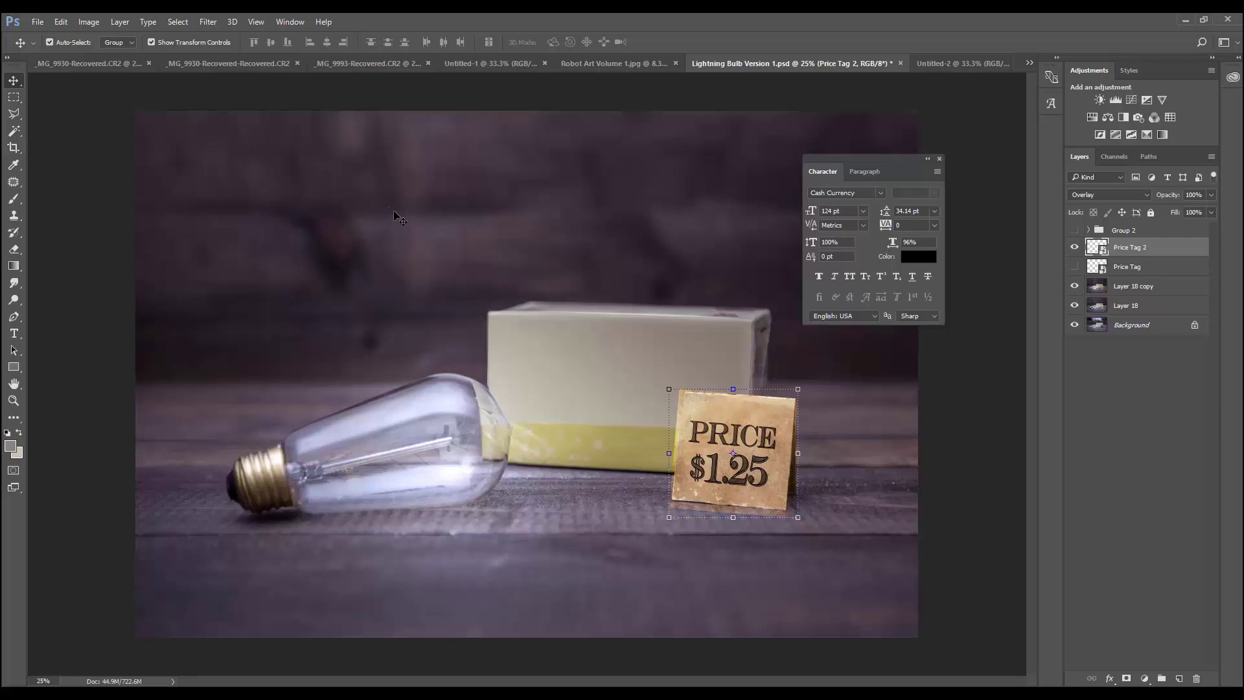
key(ctrl)
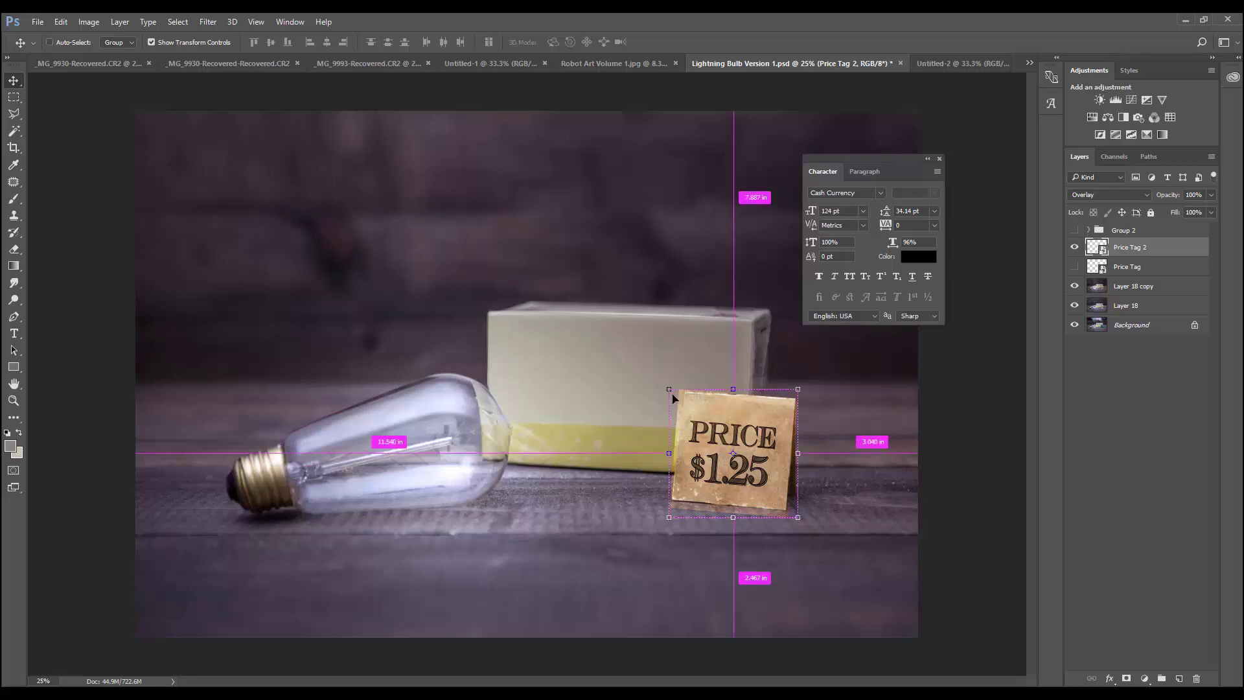
drag(668, 390, 676, 391)
click(420, 42)
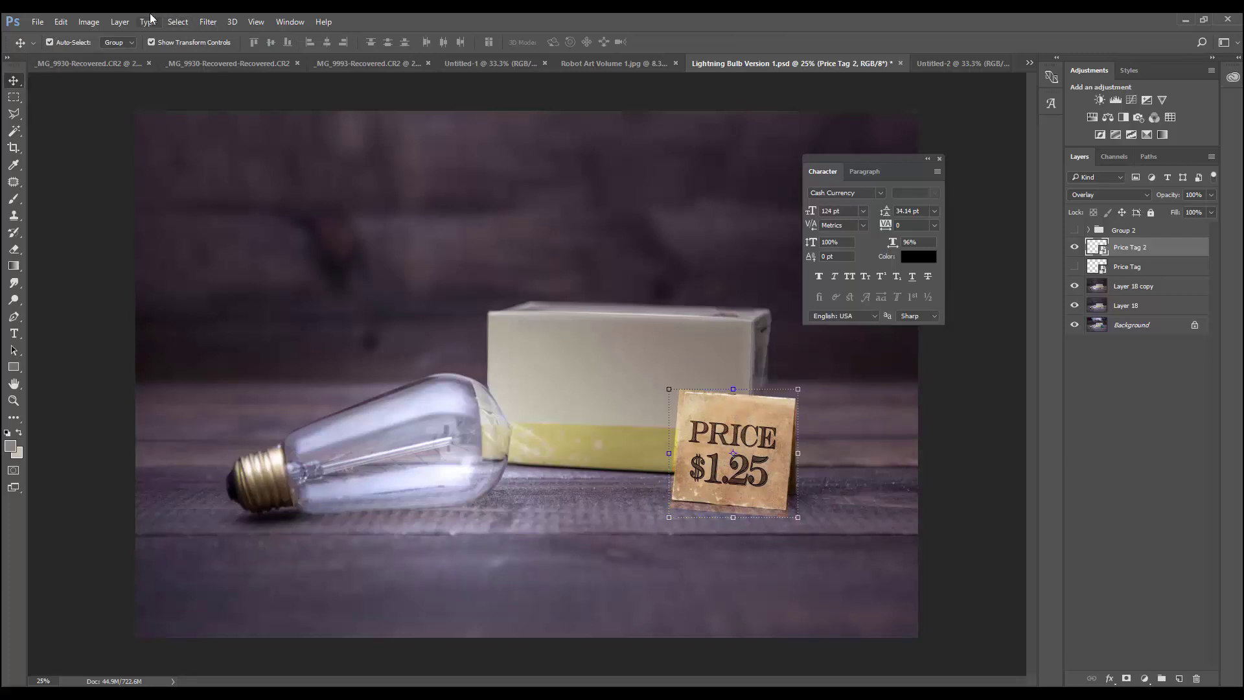
click(62, 23)
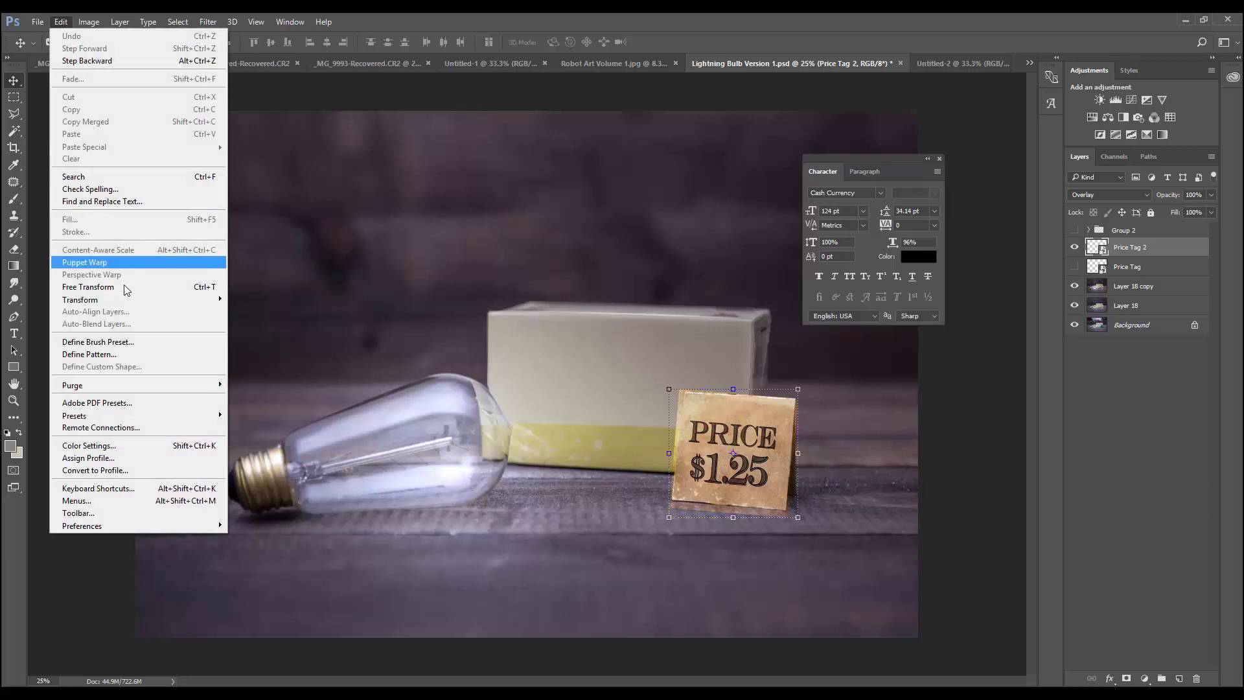
mouse_move(123, 300)
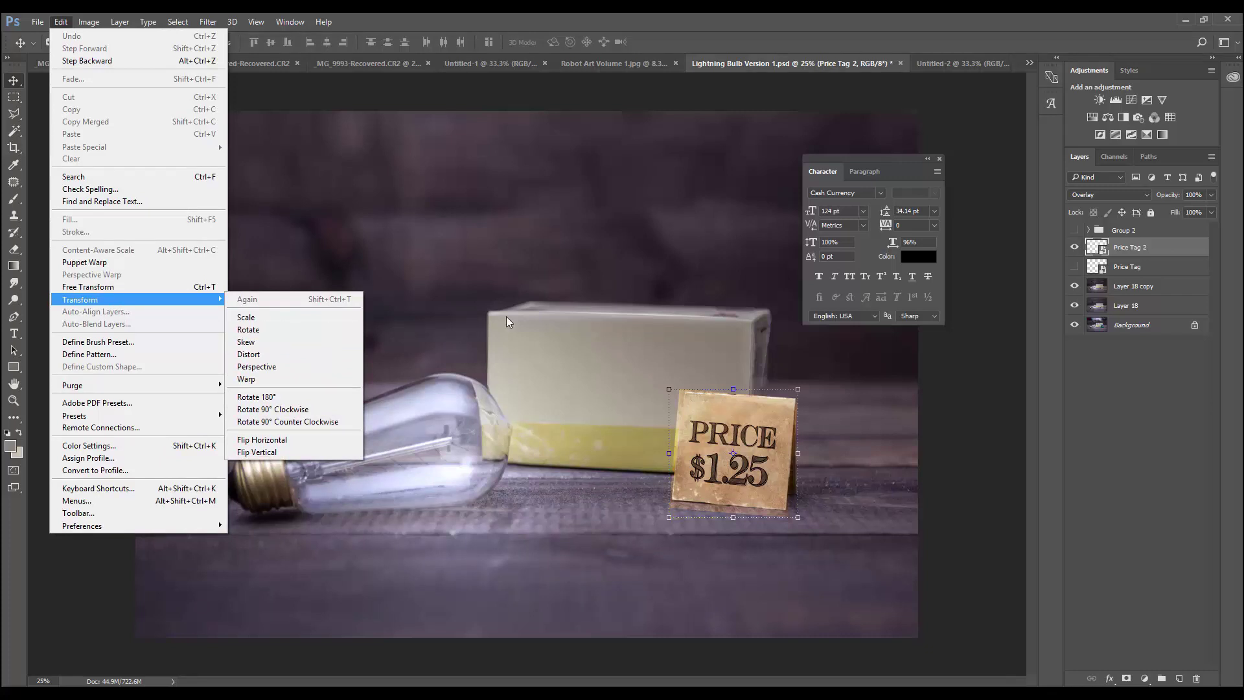
click(62, 23)
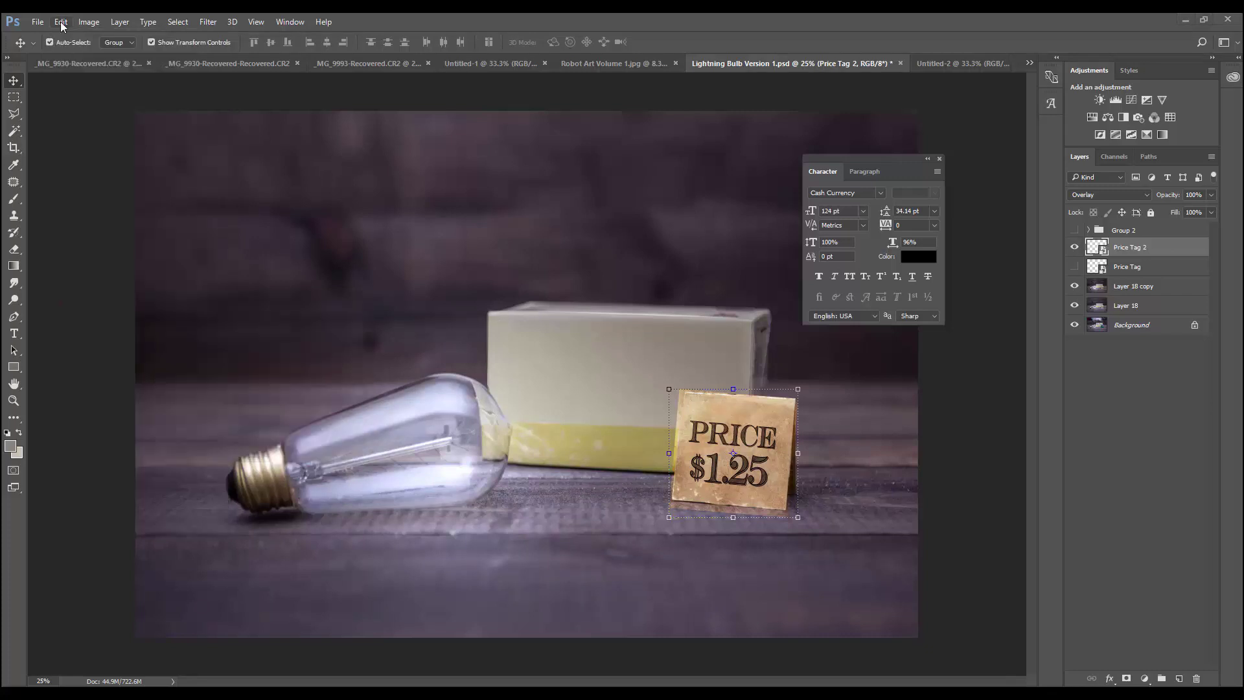
Skew the corners of the Price Tag 2 layer to match the folded card's perspective, and rotate the layer to about 8.3 degrees.
click(61, 23)
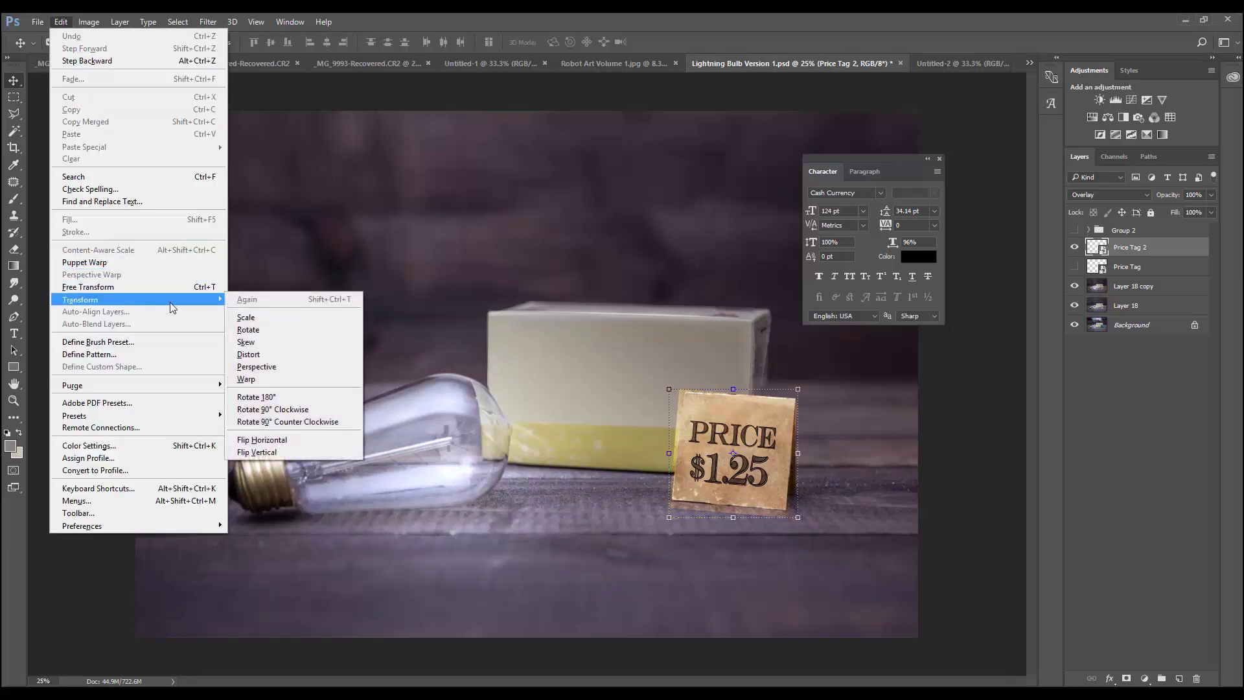
click(275, 342)
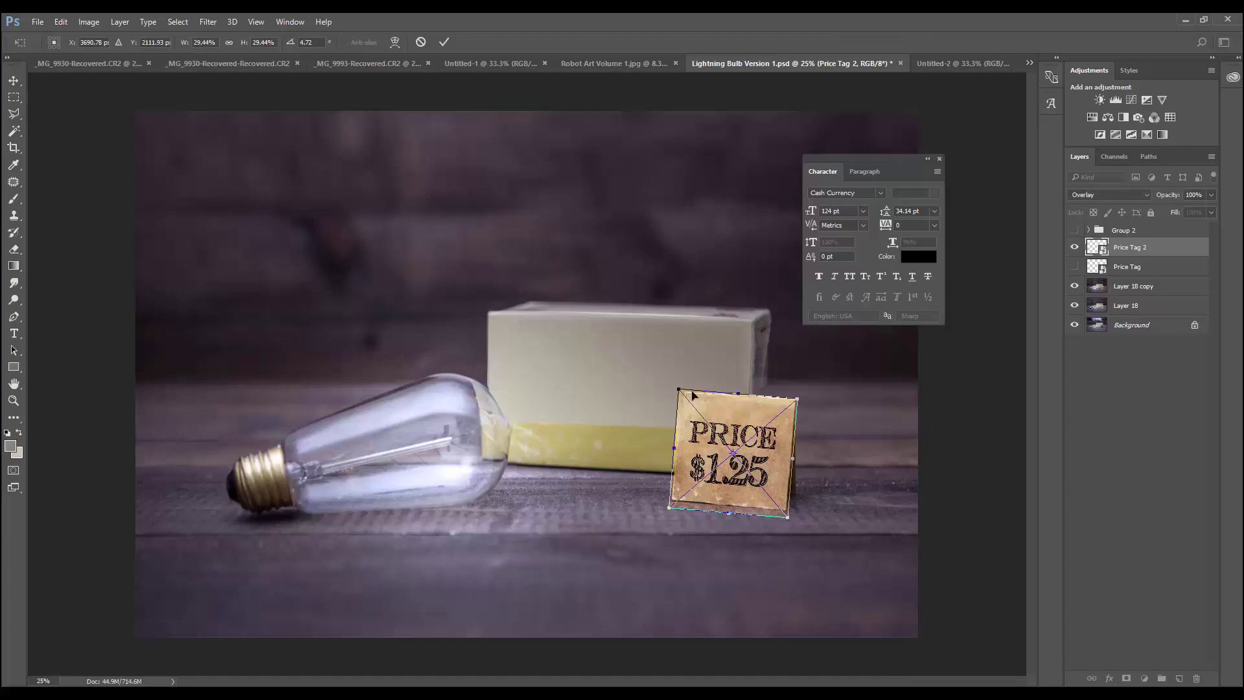
drag(681, 392, 688, 382)
mouse_move(689, 376)
mouse_down()
mouse_move(685, 391)
mouse_move(557, 427)
mouse_move(613, 446)
mouse_move(672, 402)
mouse_move(573, 405)
mouse_move(680, 405)
mouse_move(519, 413)
mouse_move(682, 391)
mouse_up()
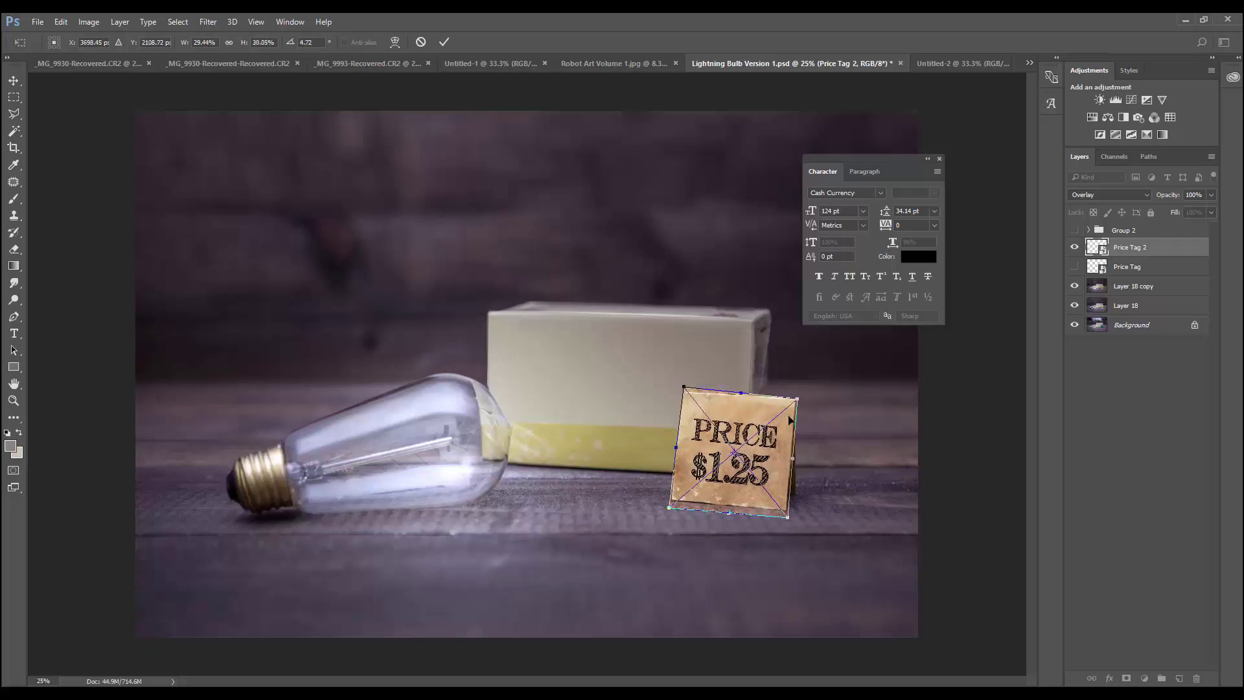
drag(796, 403, 800, 400)
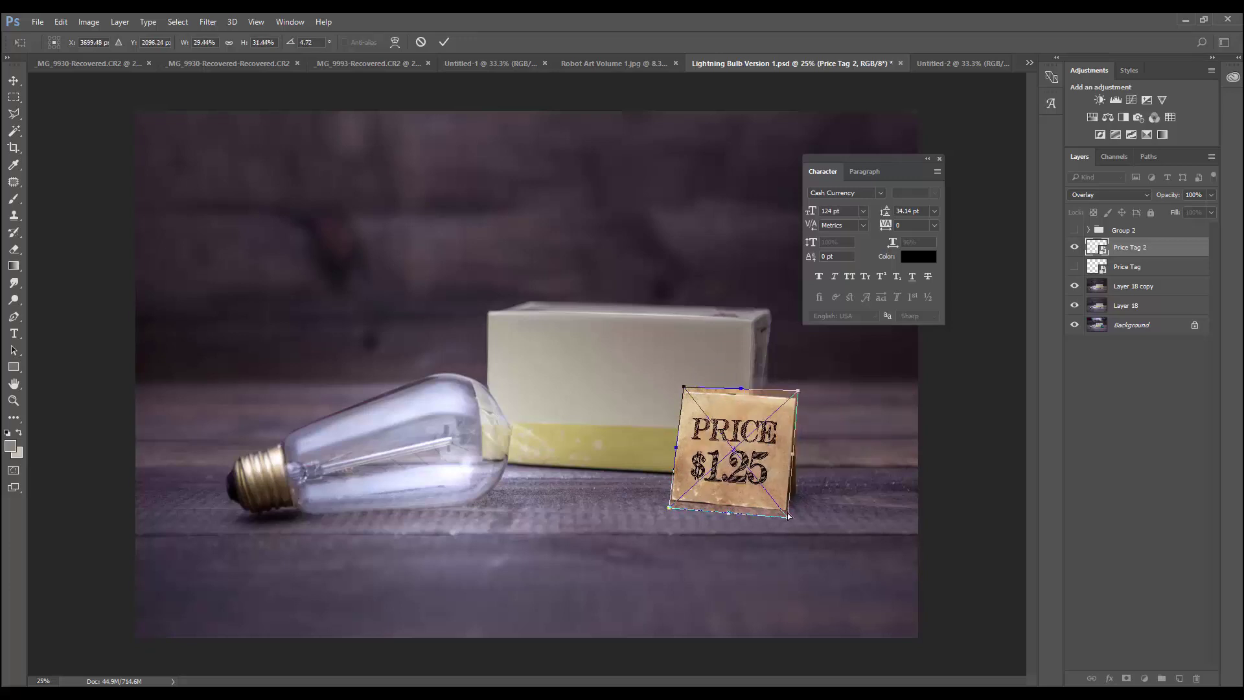
drag(789, 519, 790, 517)
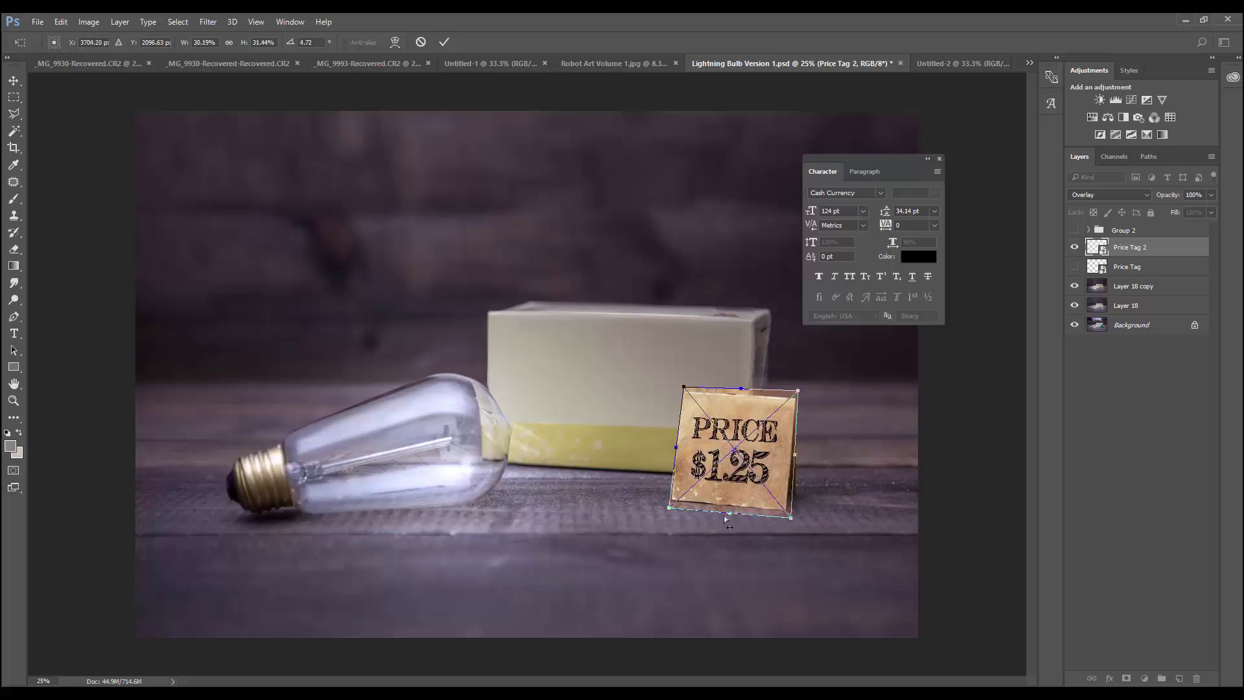
drag(669, 509, 669, 509)
drag(799, 400, 801, 396)
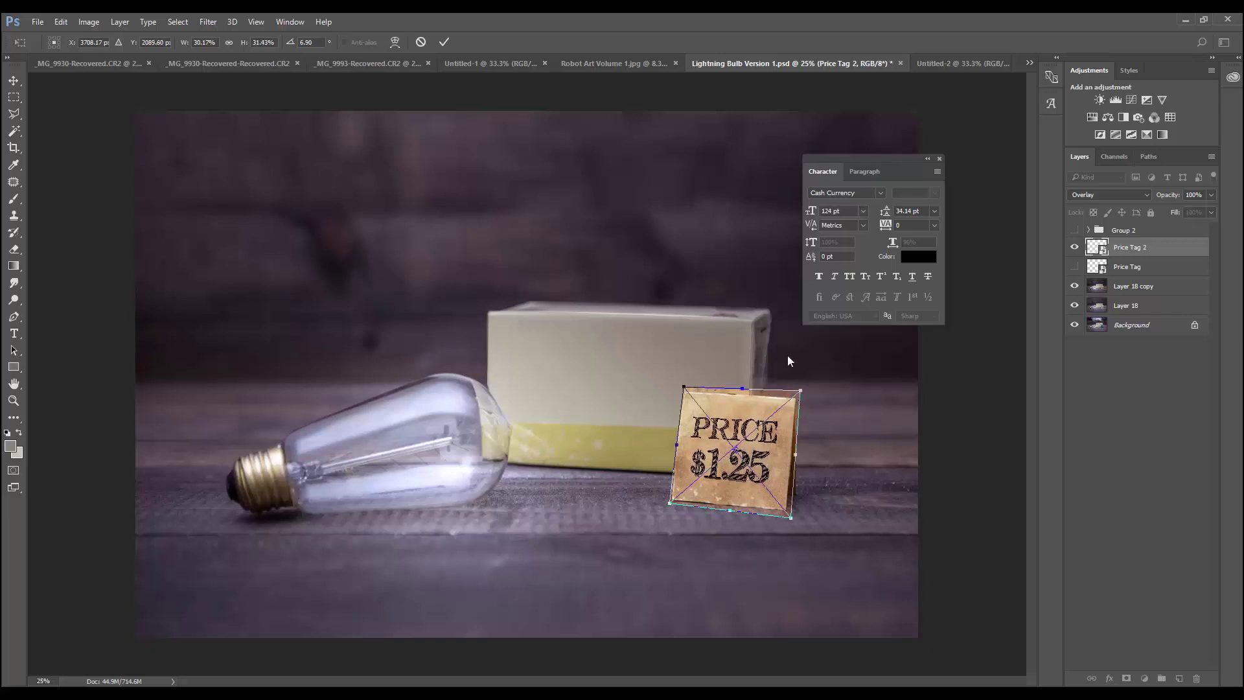
click(444, 42)
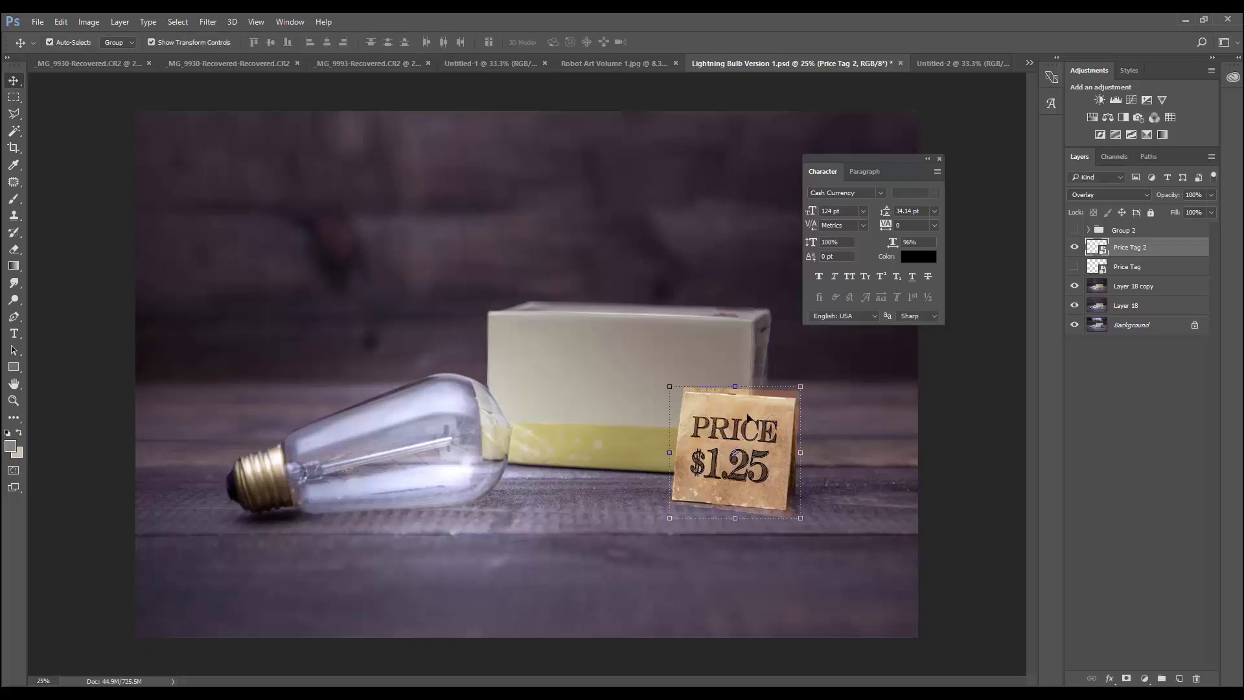
drag(828, 445, 812, 438)
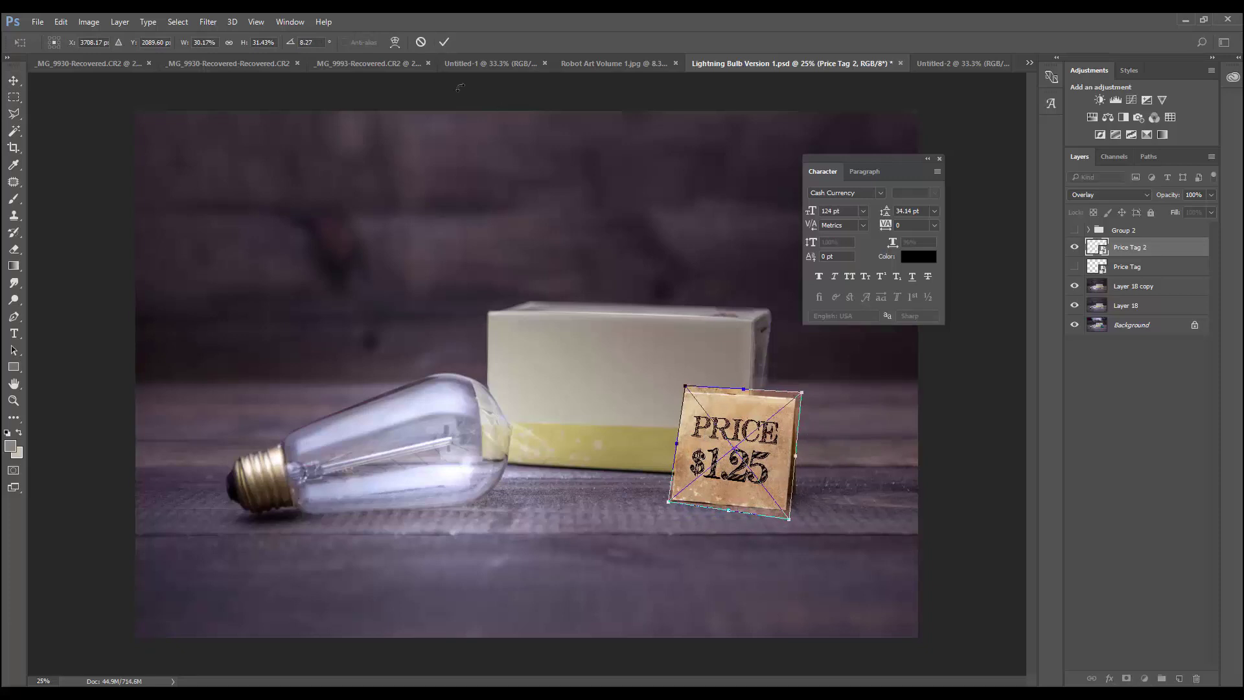
click(444, 43)
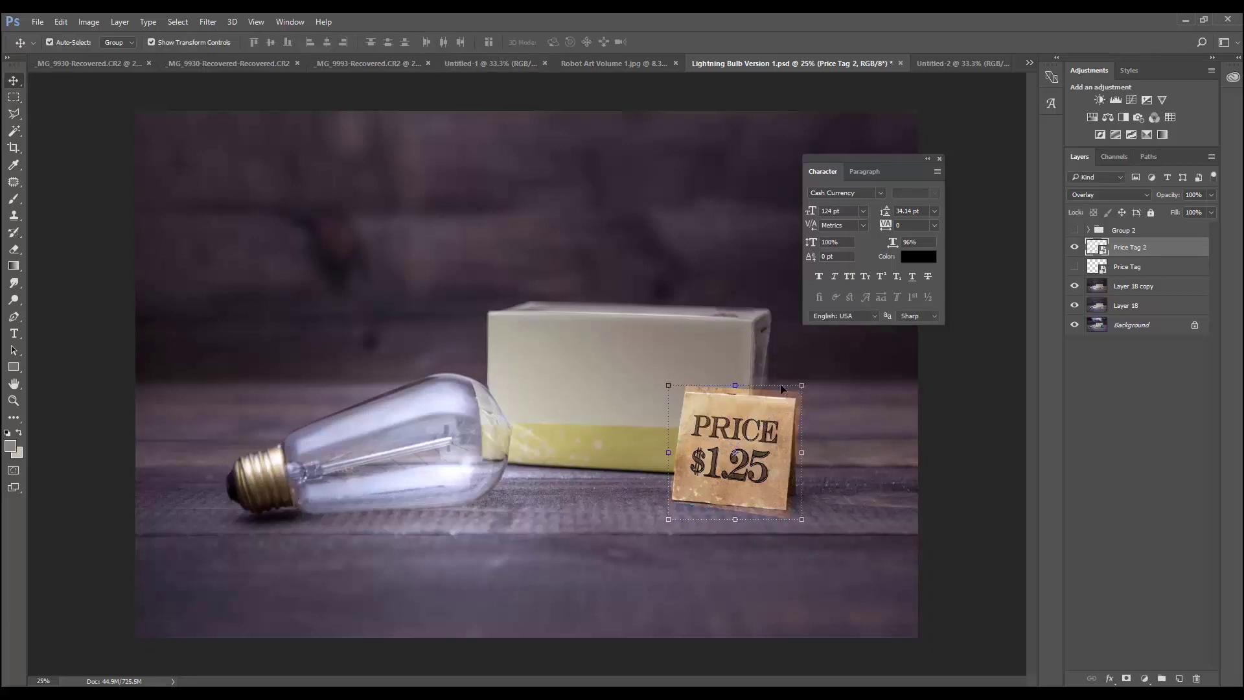
Add a layer mask to Price Tag 2 and paint it black along the card's edges to hide the overhanging paper texture.
click(1126, 679)
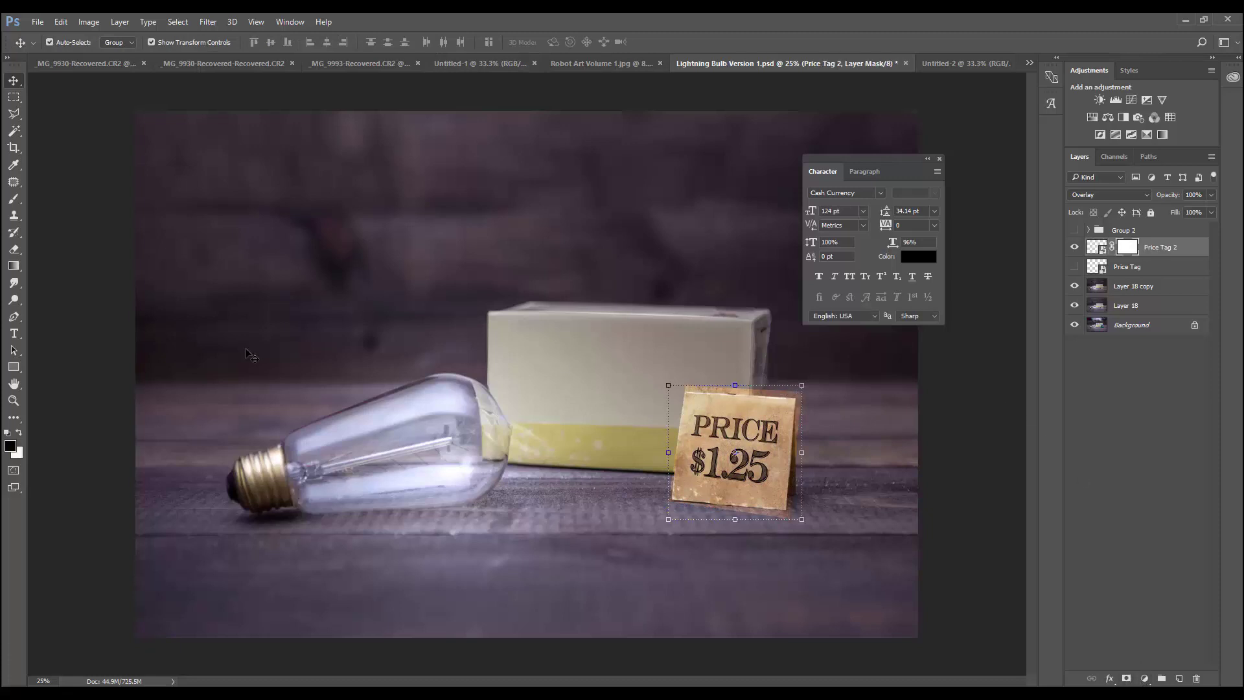
click(13, 199)
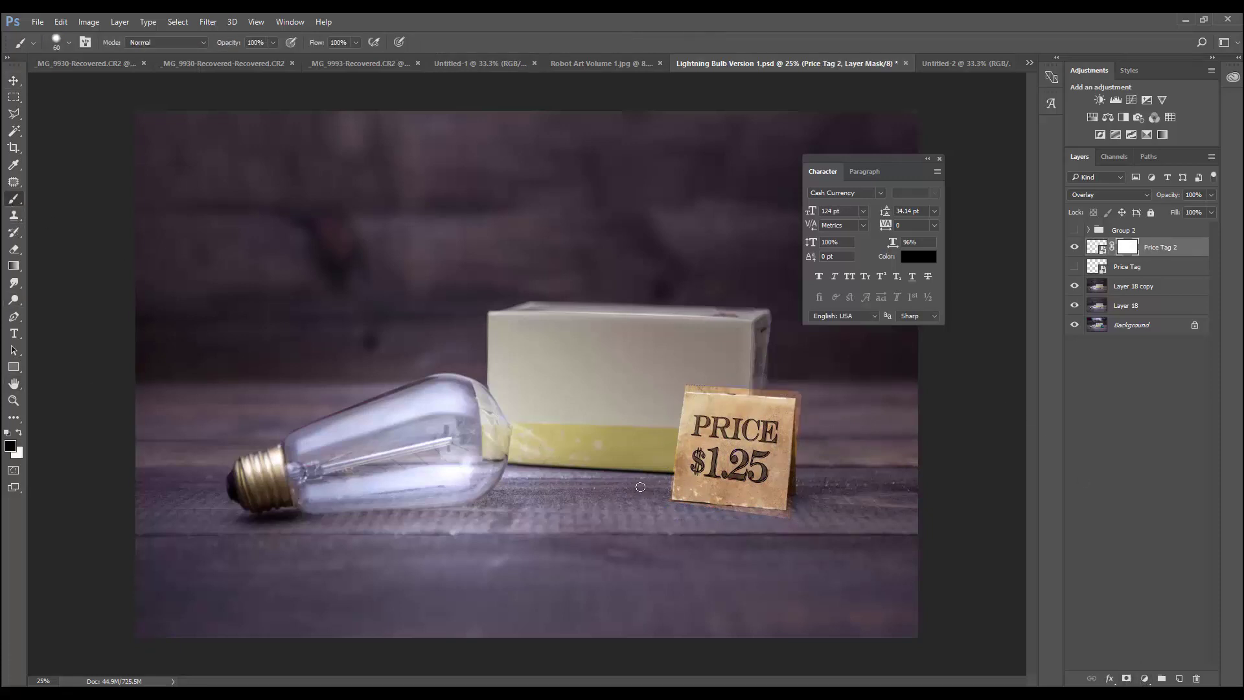
mouse_move(663, 496)
mouse_down()
mouse_move(687, 377)
mouse_move(755, 389)
mouse_move(698, 377)
mouse_move(764, 286)
mouse_move(734, 346)
mouse_move(745, 382)
mouse_move(792, 391)
mouse_up()
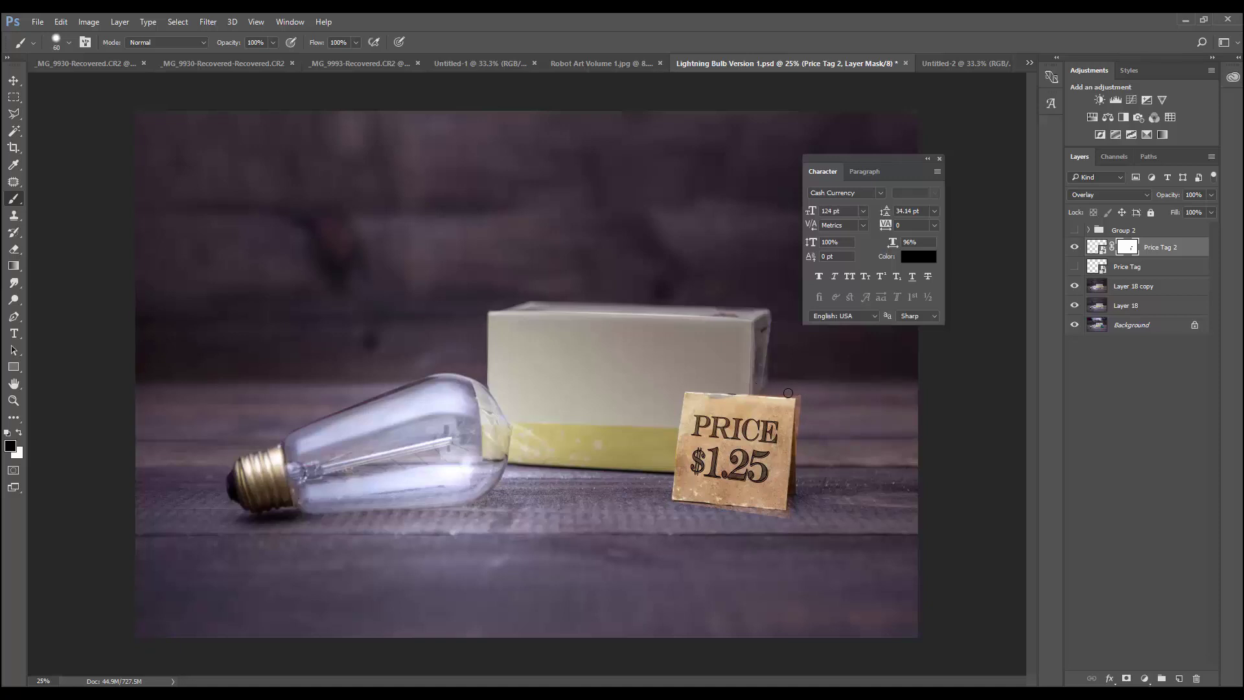
drag(802, 451, 803, 401)
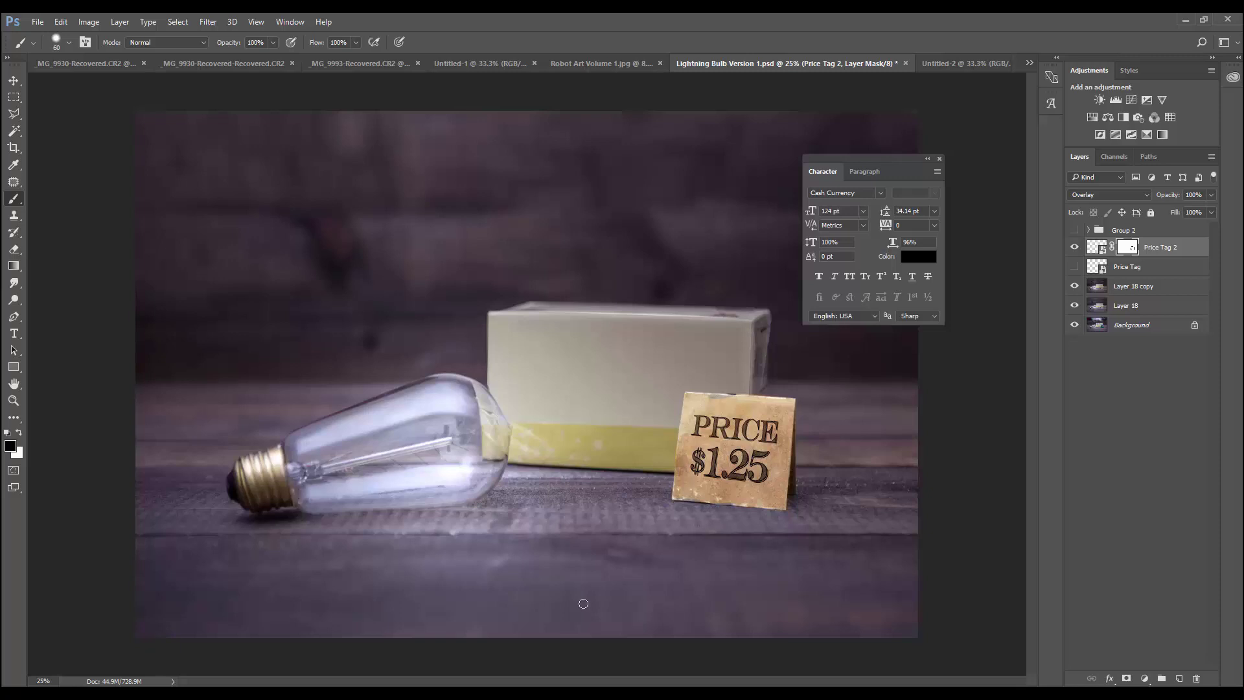
key(x)
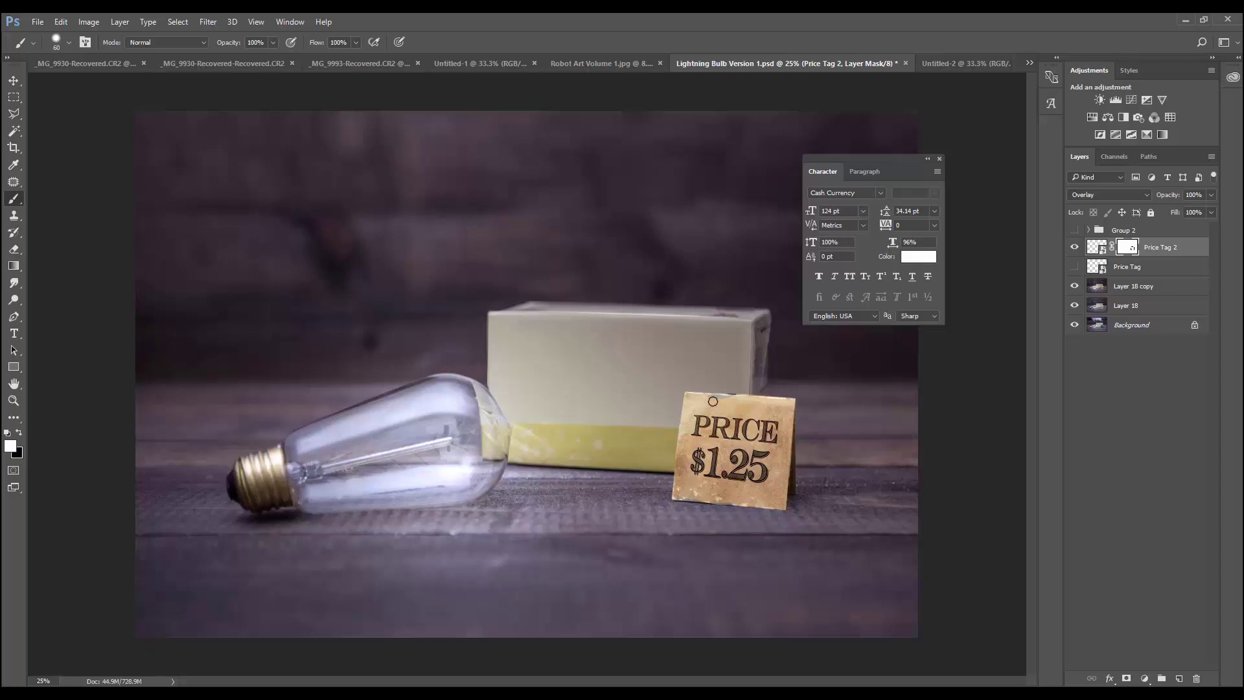
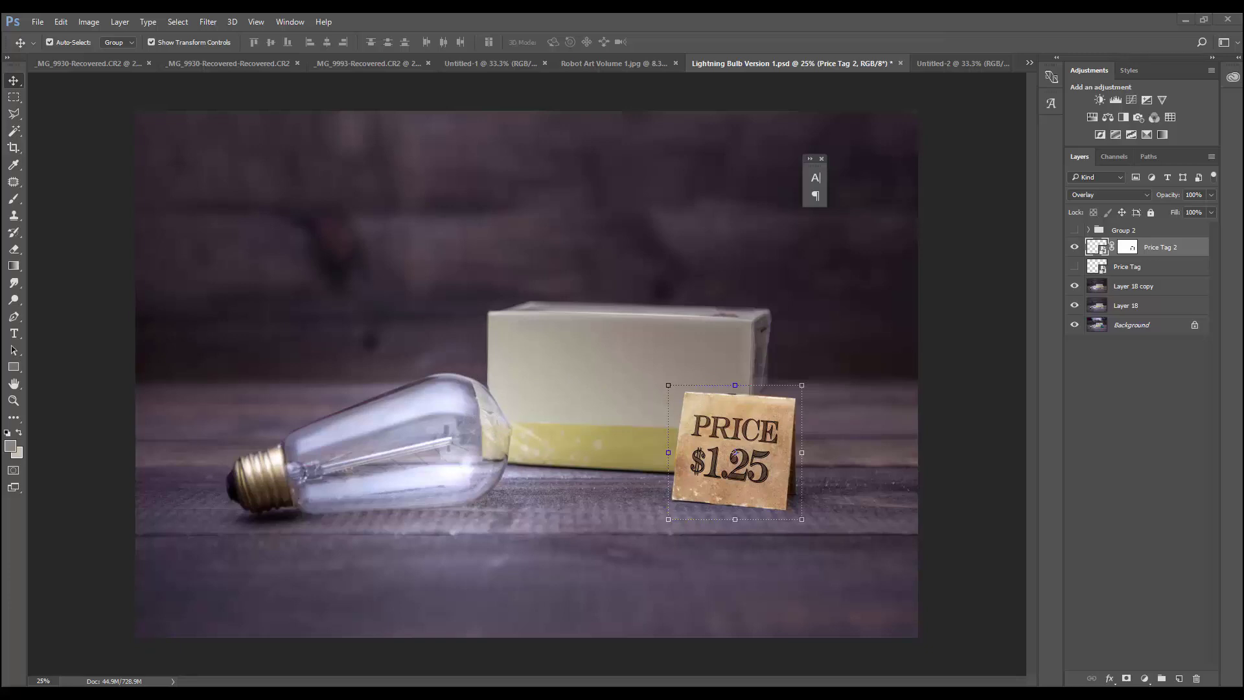
Place the Paper Plain image as an embedded object over the box, scaled to about 55% and rotated about 4.4 degrees.
click(37, 22)
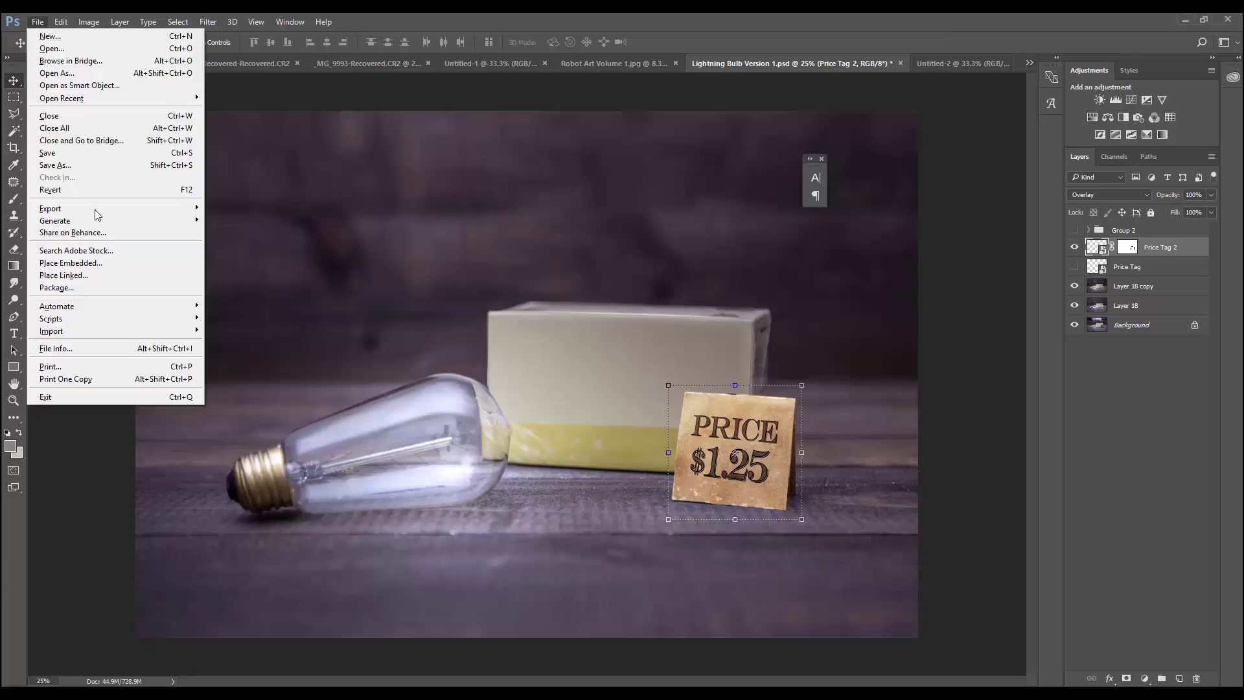
click(108, 265)
double_click(216, 131)
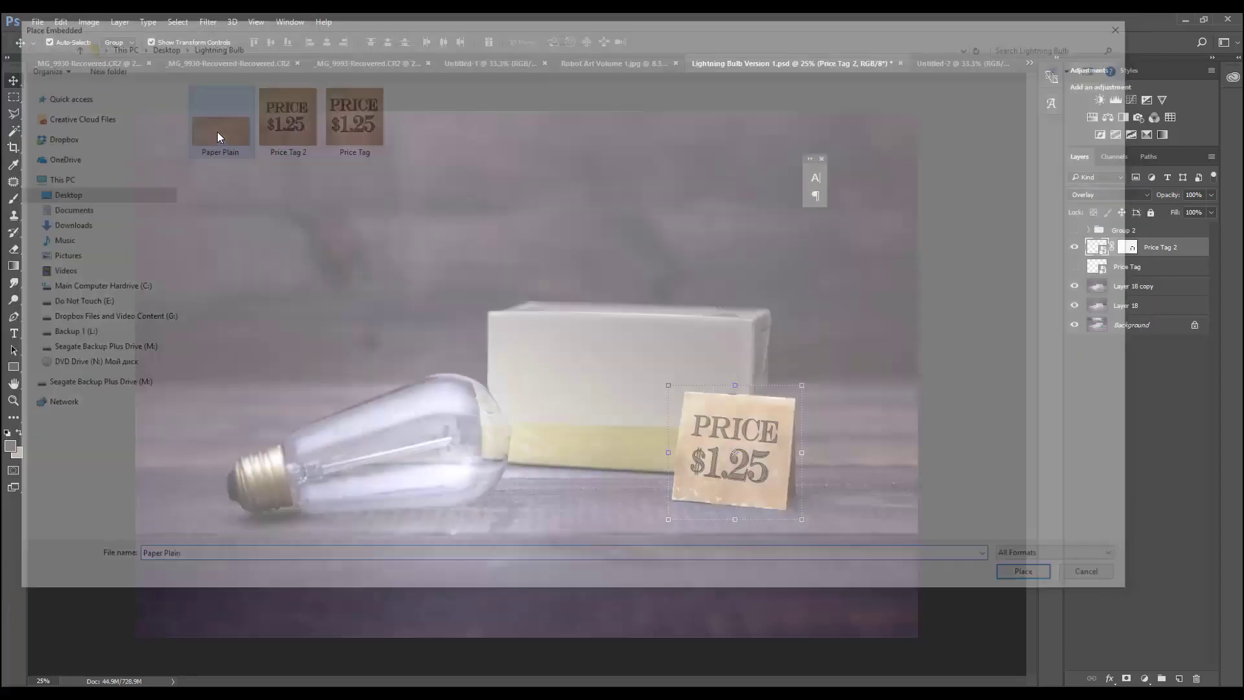
drag(275, 252, 506, 364)
drag(570, 417, 585, 384)
drag(773, 367, 773, 378)
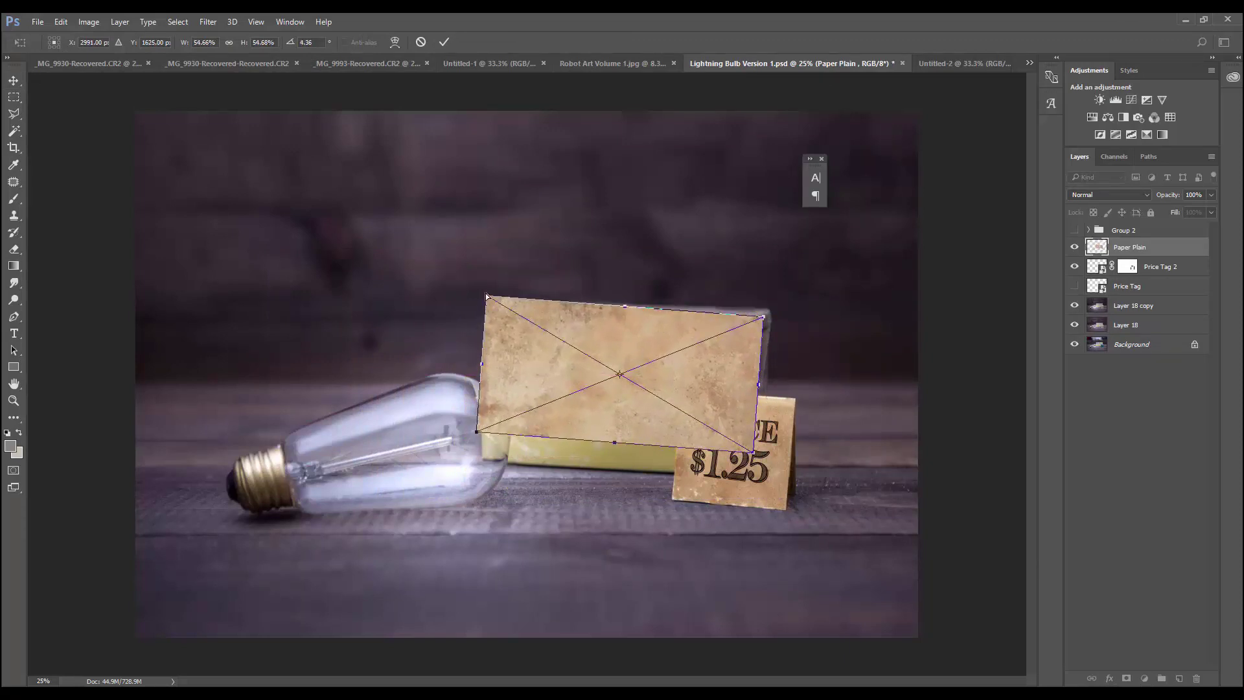
Distort the corners of the Paper Plain image to follow the box's front and top edges, and apply the transformation.
drag(487, 299, 496, 290)
drag(767, 318, 780, 300)
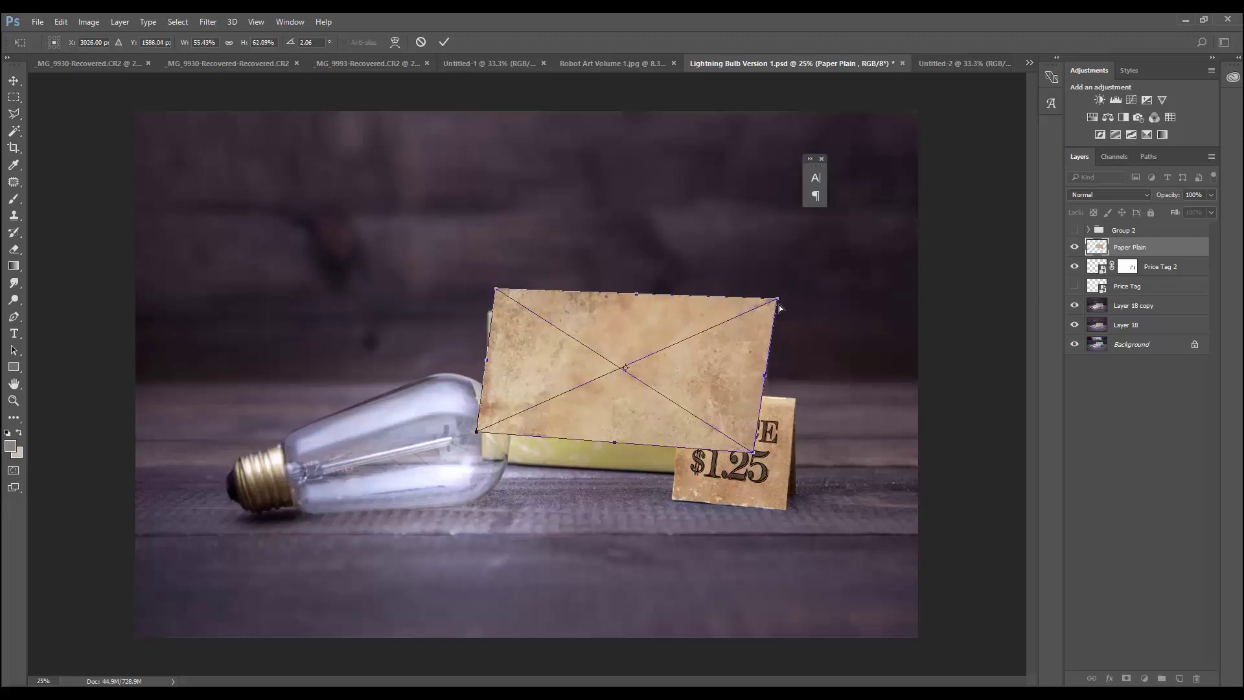
drag(479, 414, 492, 420)
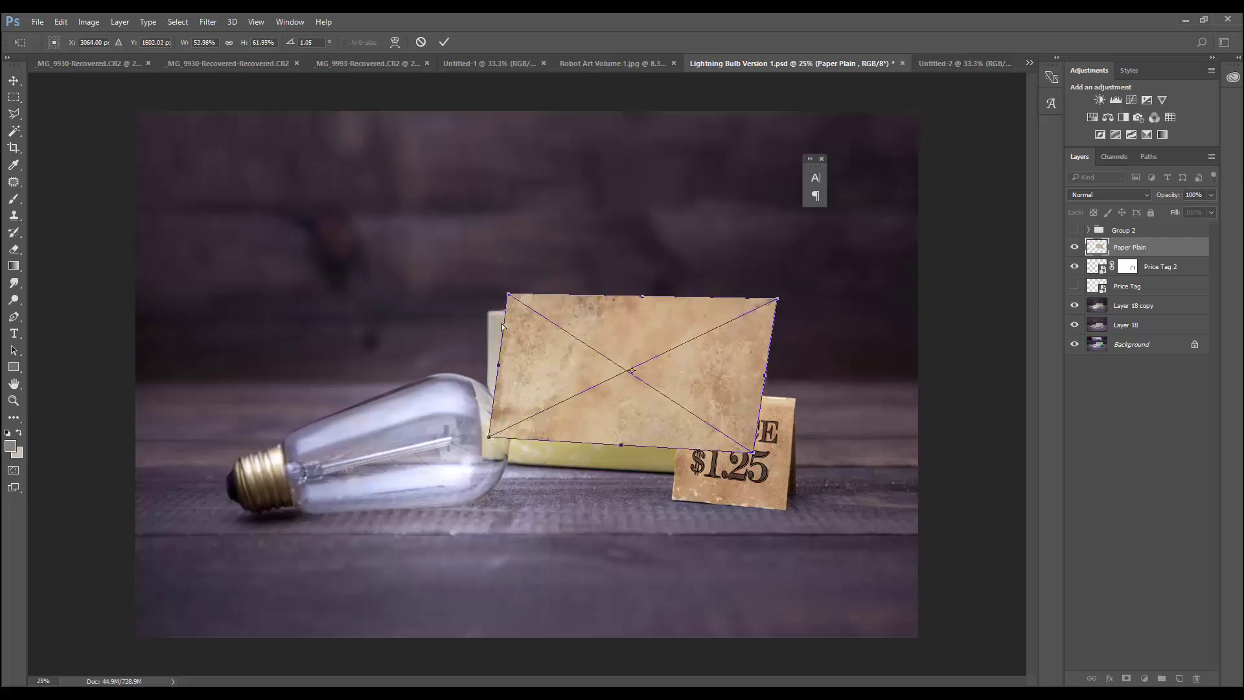
drag(507, 299, 490, 296)
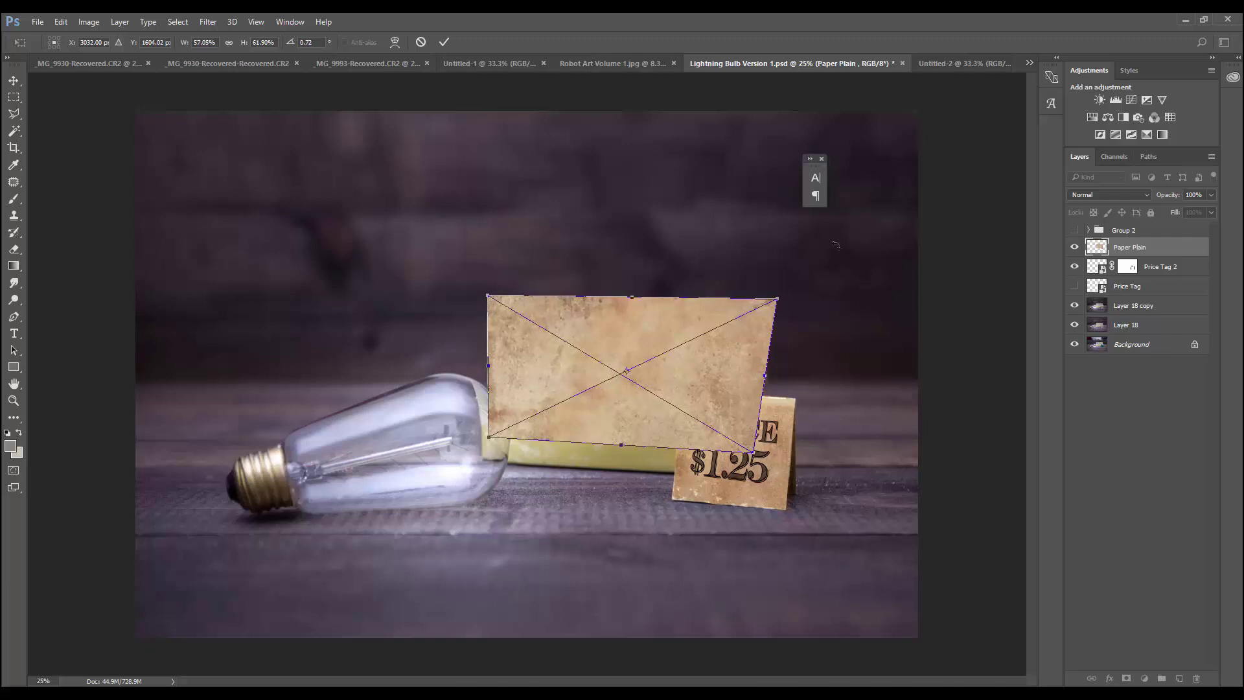
click(445, 42)
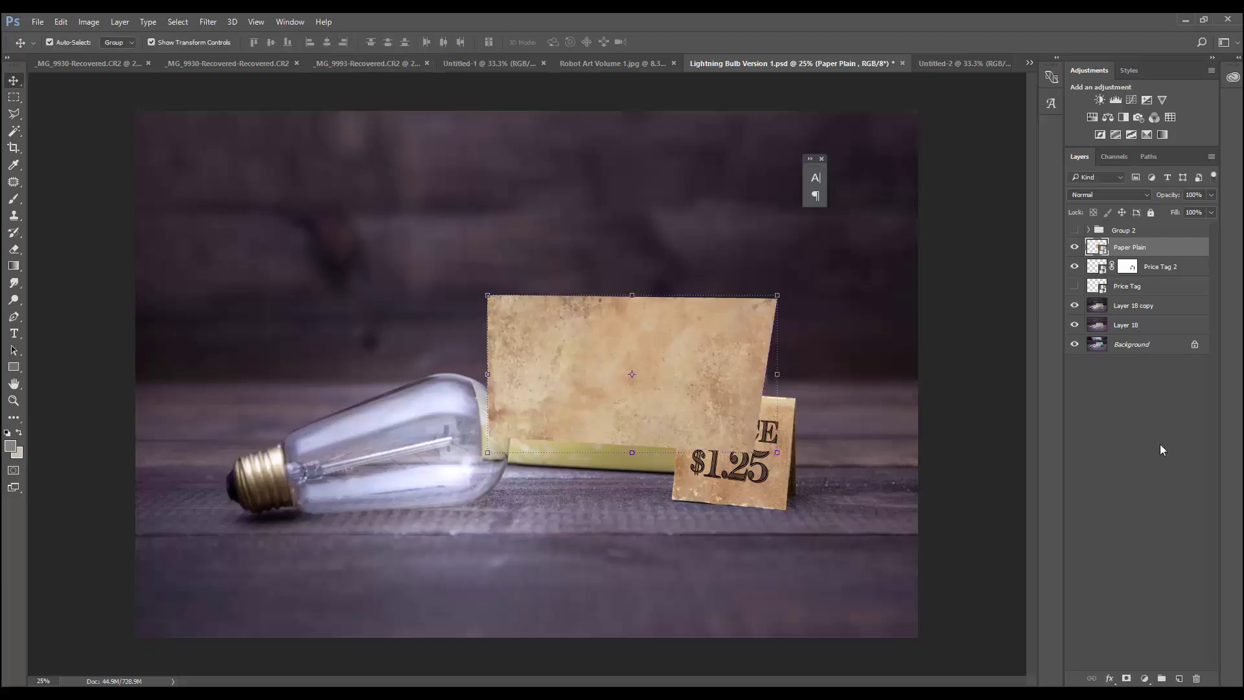
Add a layer mask to the Paper Plain layer and set its blend mode to Overlay.
click(1126, 678)
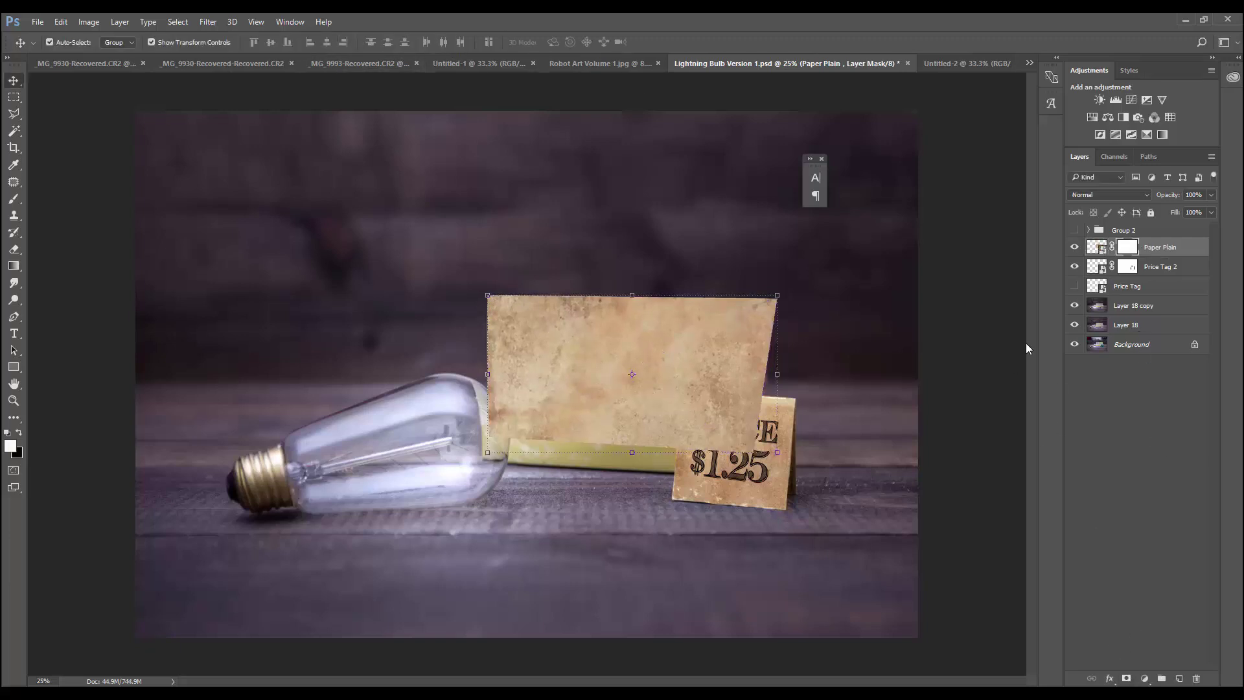
click(1084, 197)
click(1082, 330)
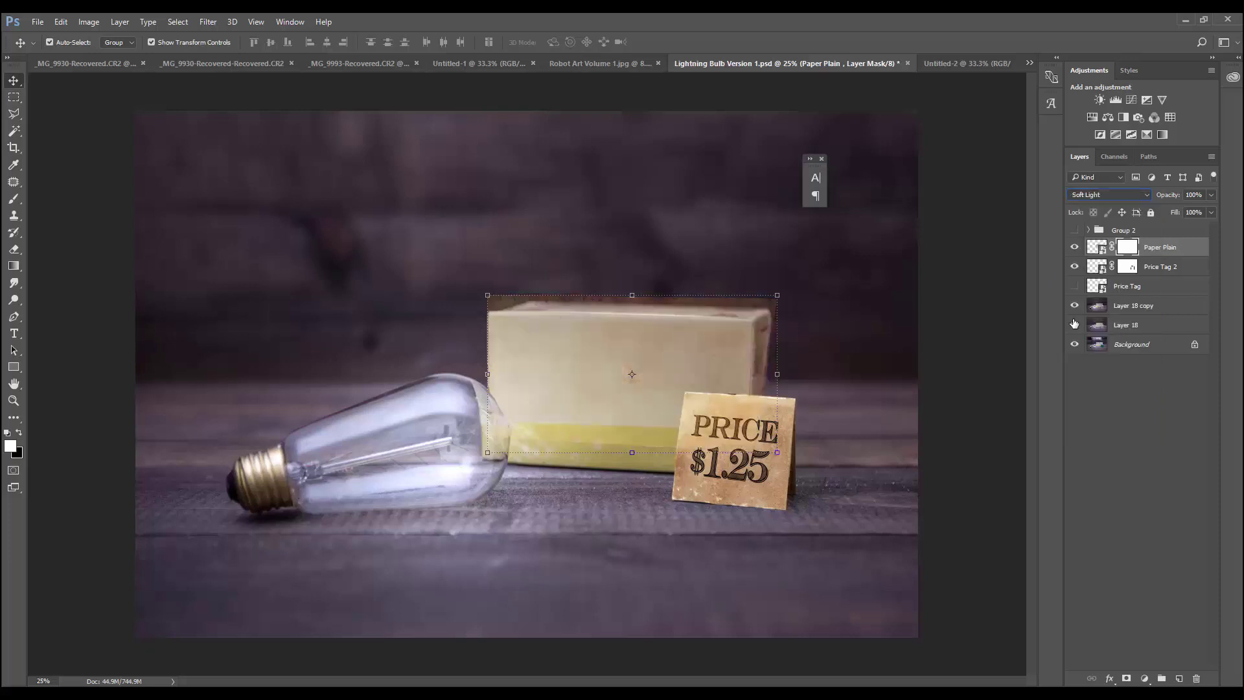
click(1103, 196)
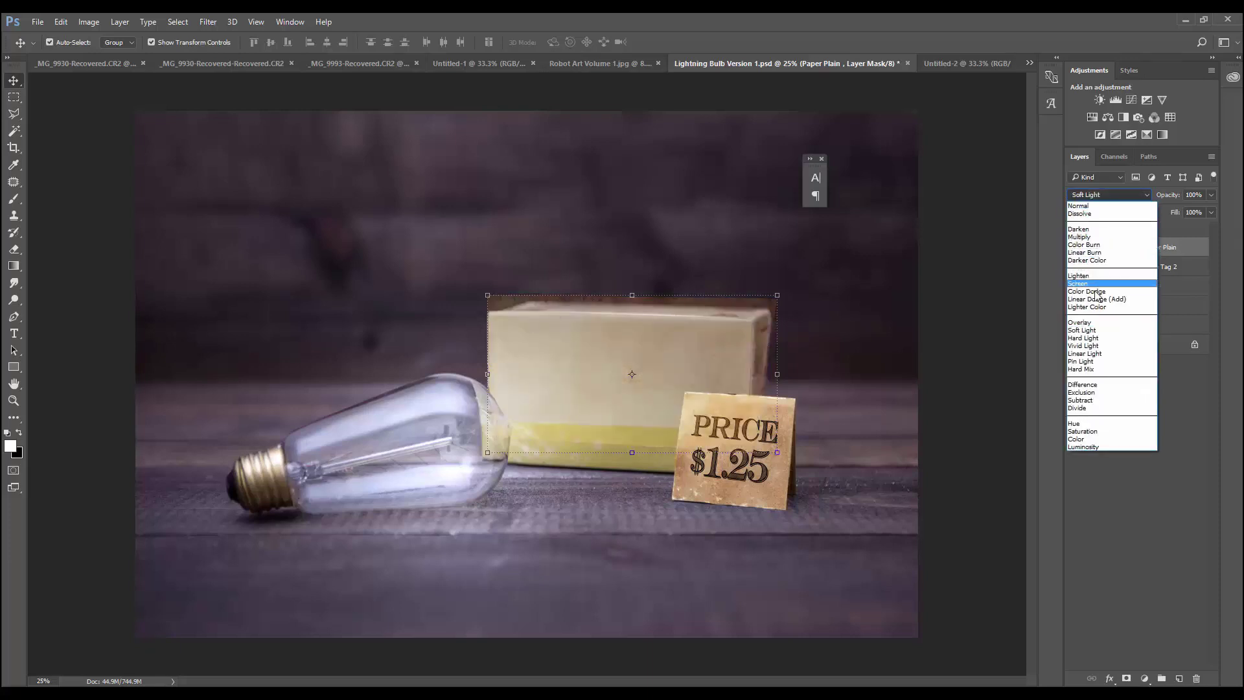
click(1092, 322)
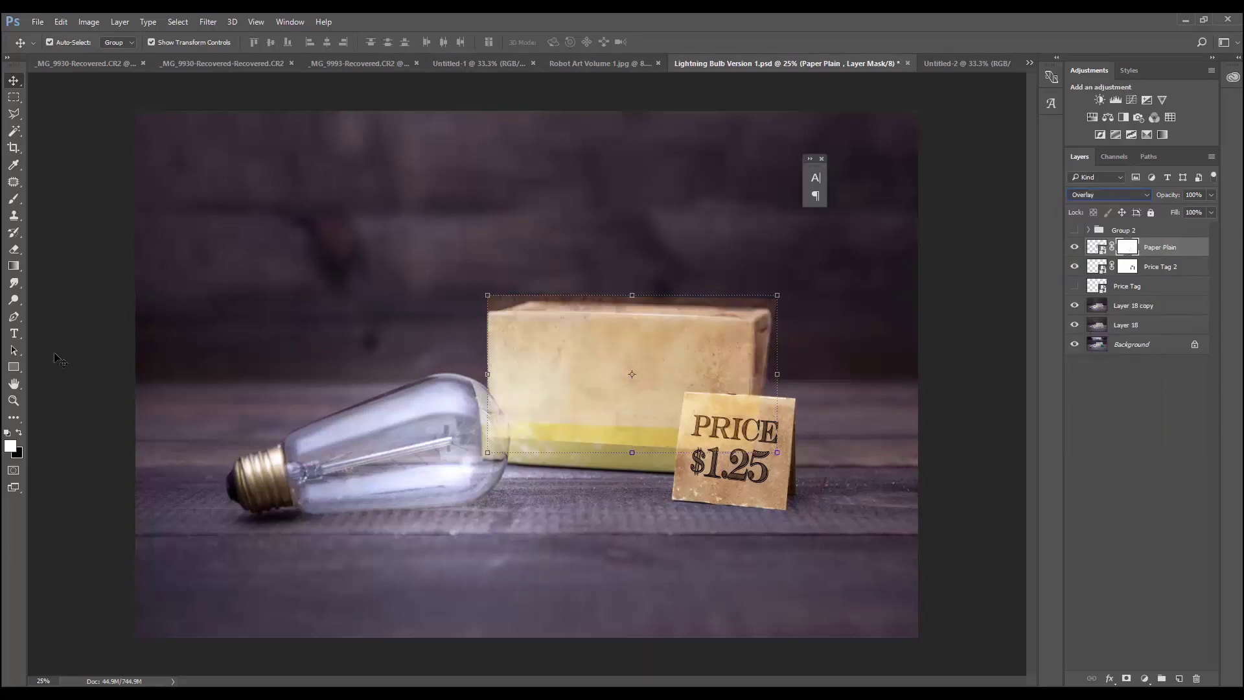
Paint black on the Paper Plain layer's mask around the box's outline to hide the paper texture spilling outside the box.
click(19, 432)
click(14, 198)
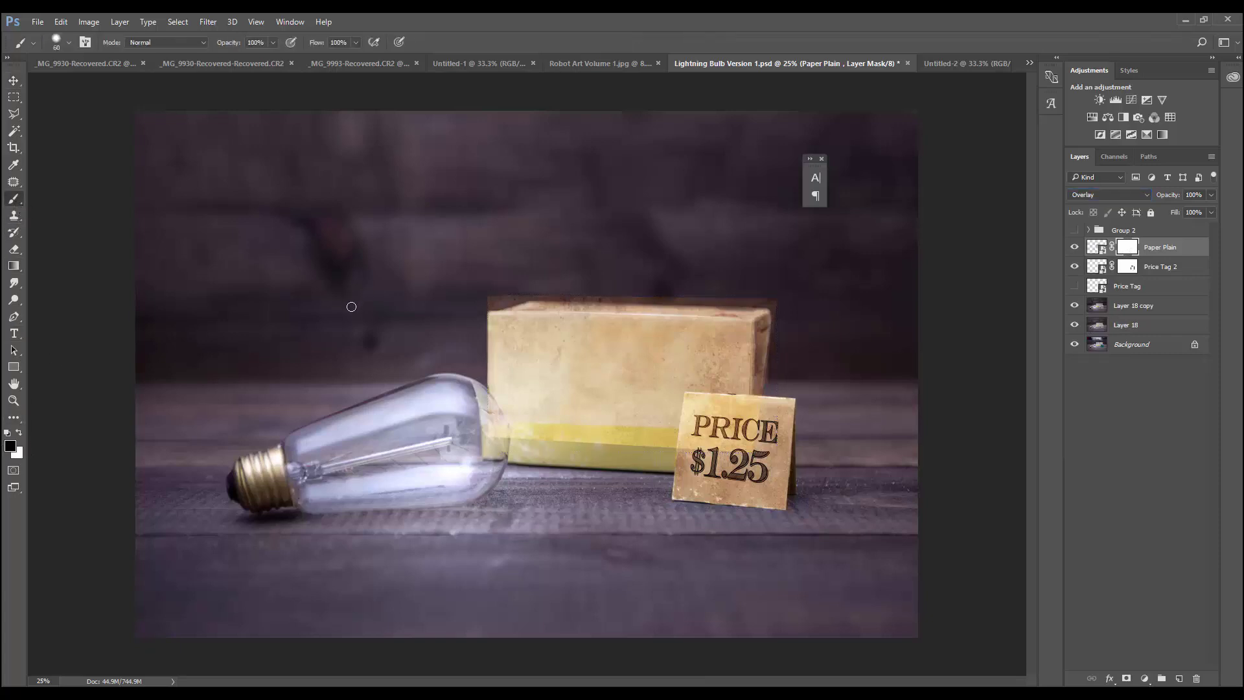
drag(479, 296, 542, 299)
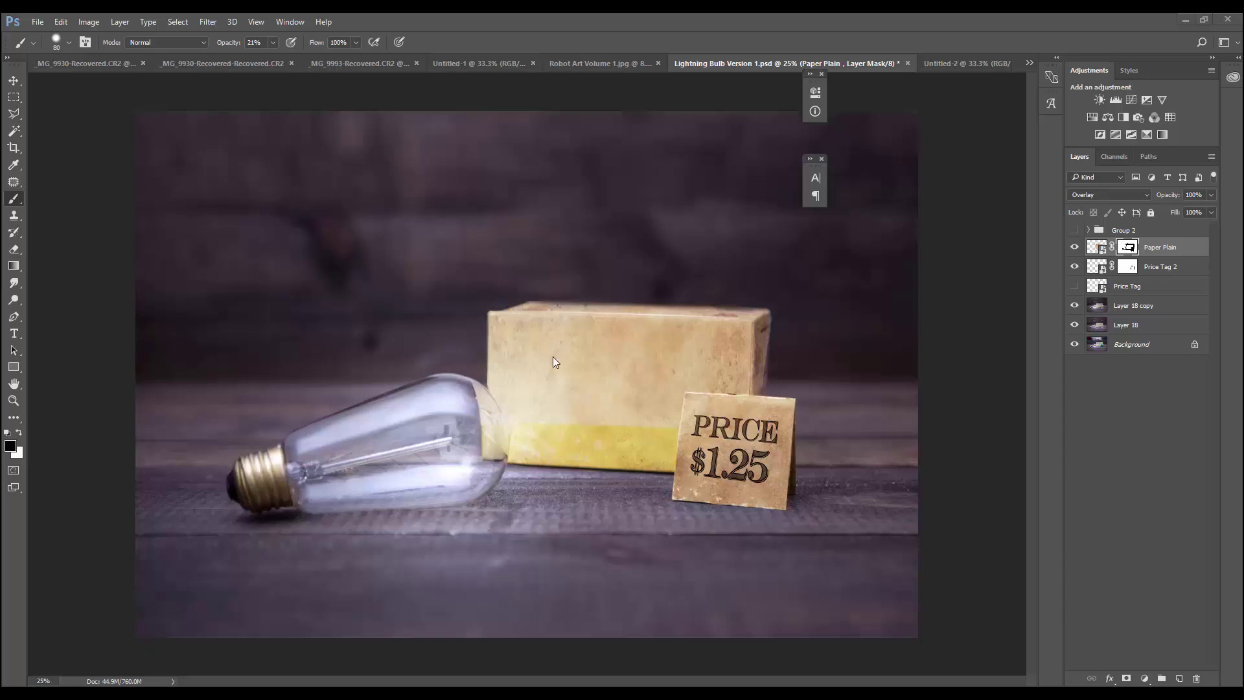
click(14, 334)
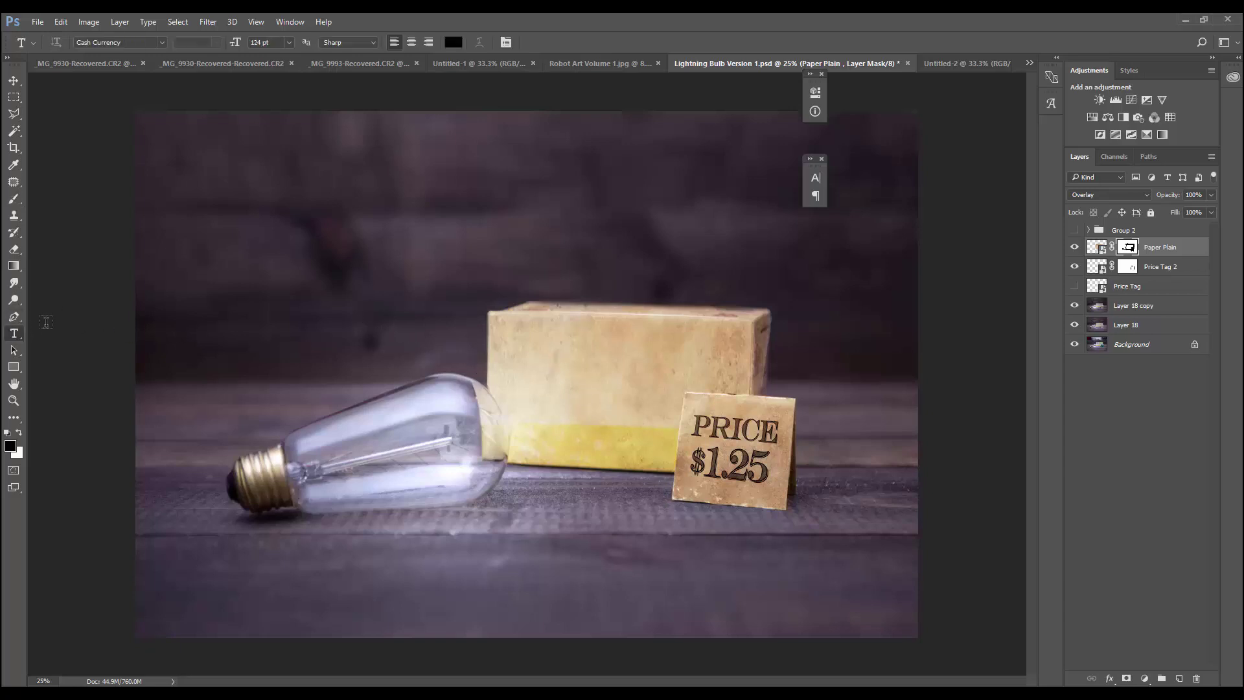
click(339, 244)
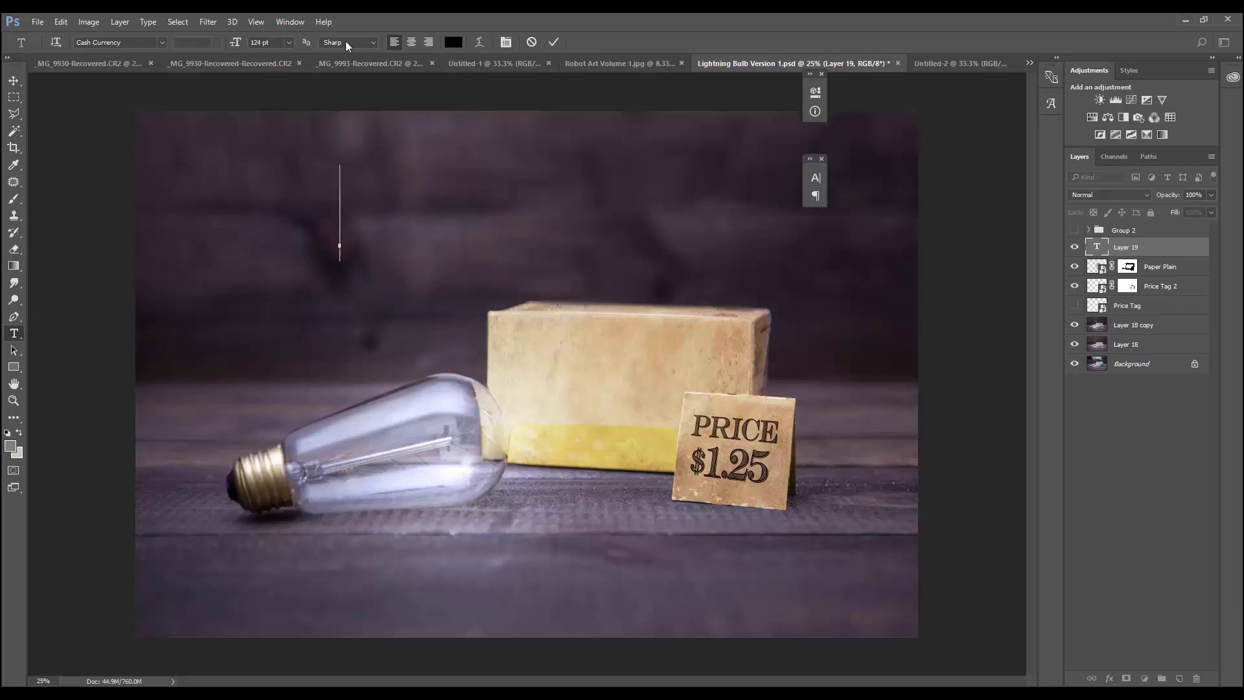
click(267, 43)
key(Escape)
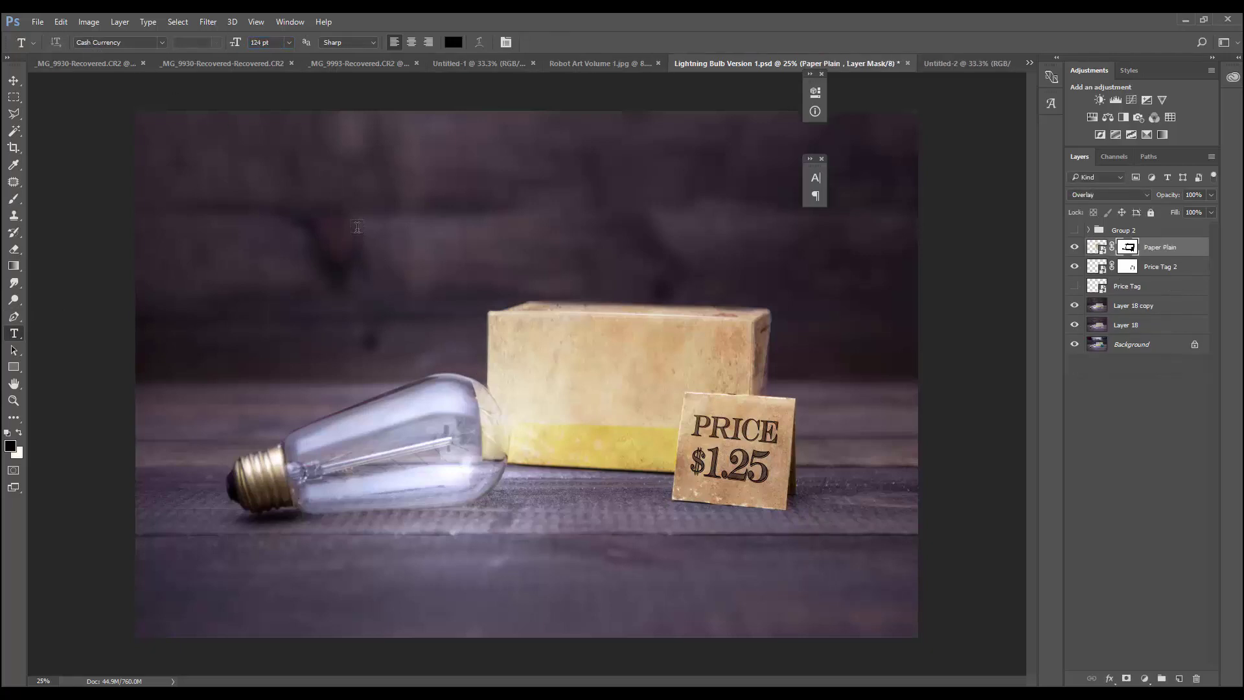
Add the text "Lightning Bulb" in Cash Currency at 75 pt and move it over the box.
click(357, 226)
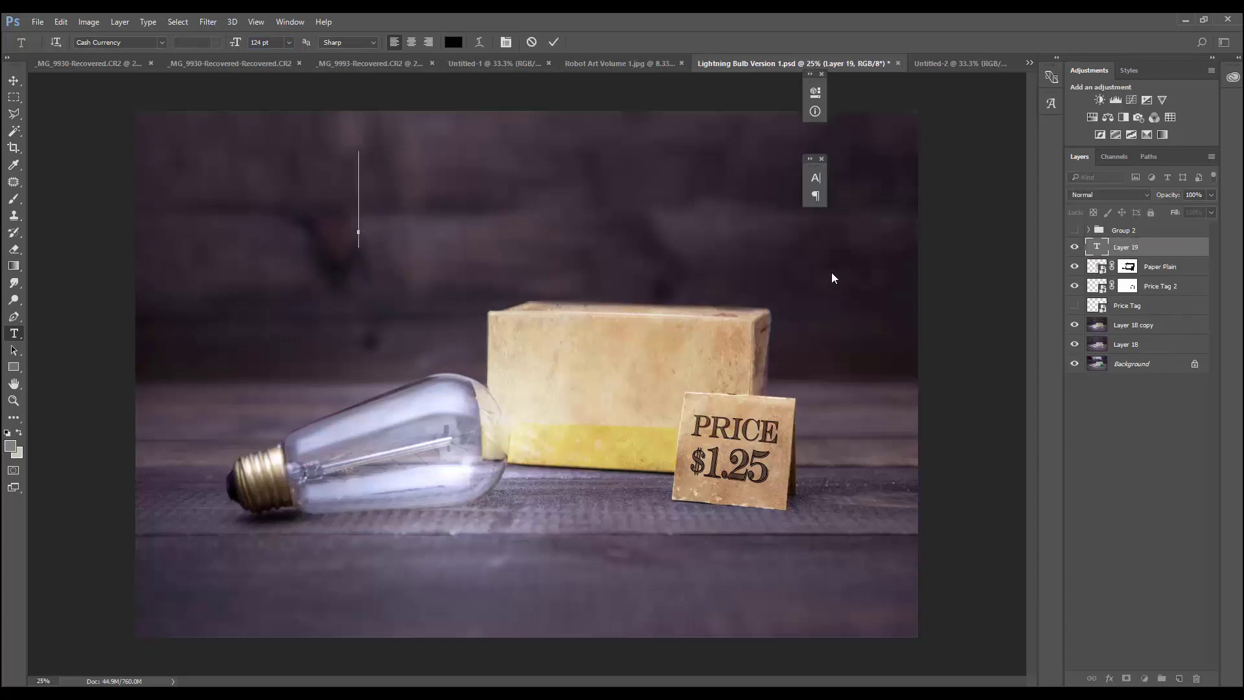
key(Escape)
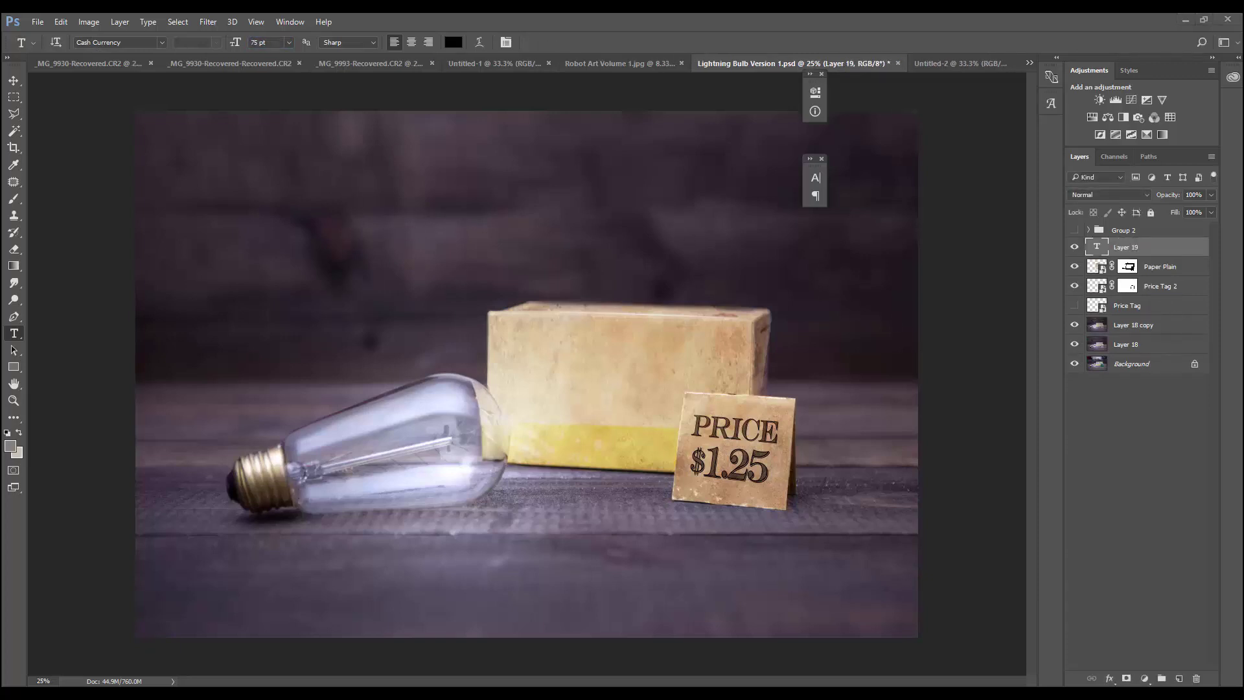
click(418, 255)
text(Lightn)
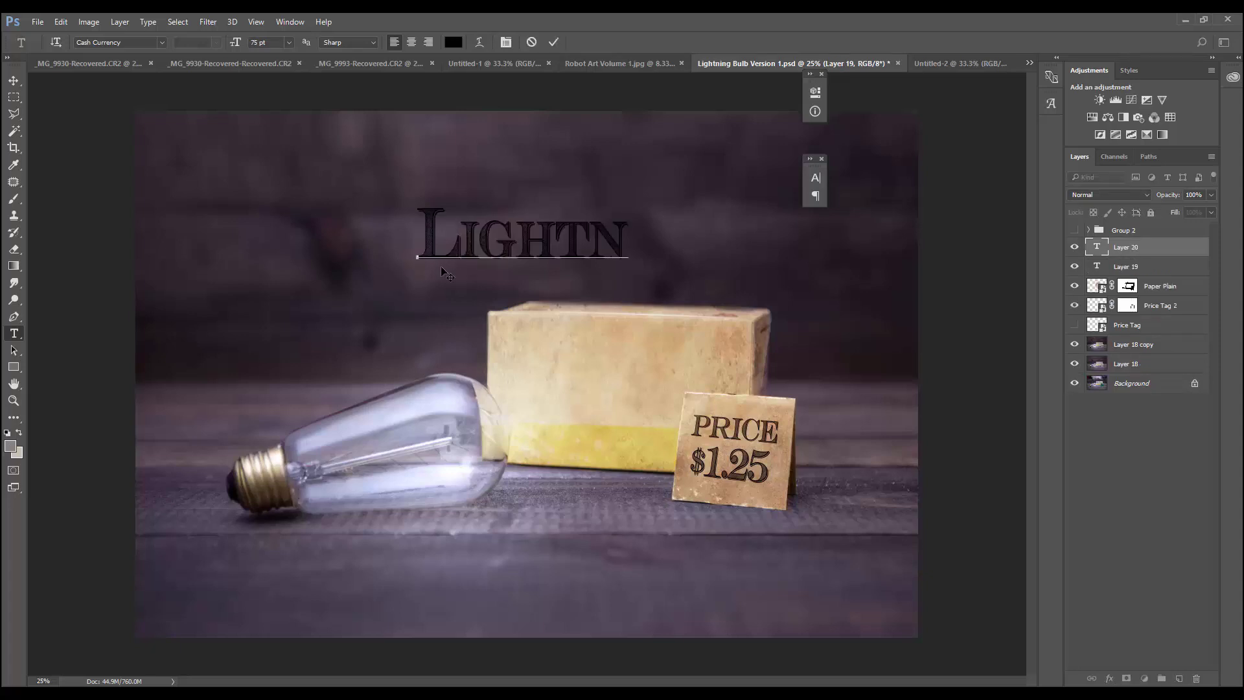
text(ing Bulb)
click(13, 80)
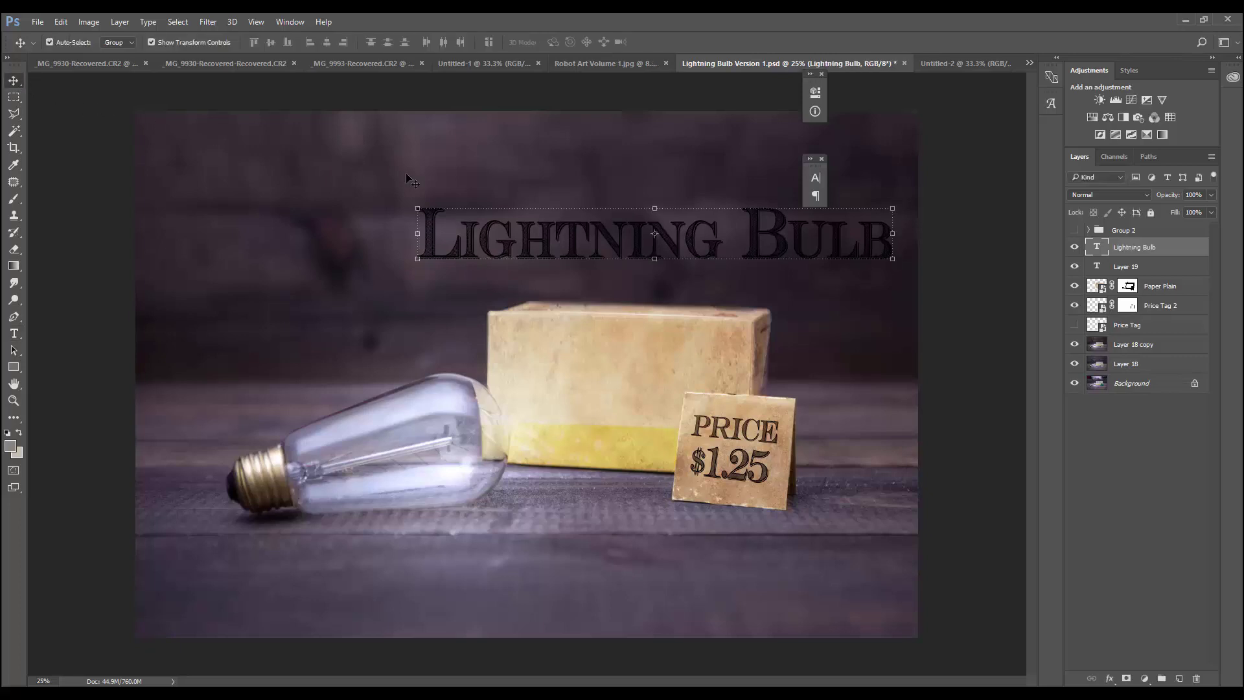
drag(570, 218, 486, 334)
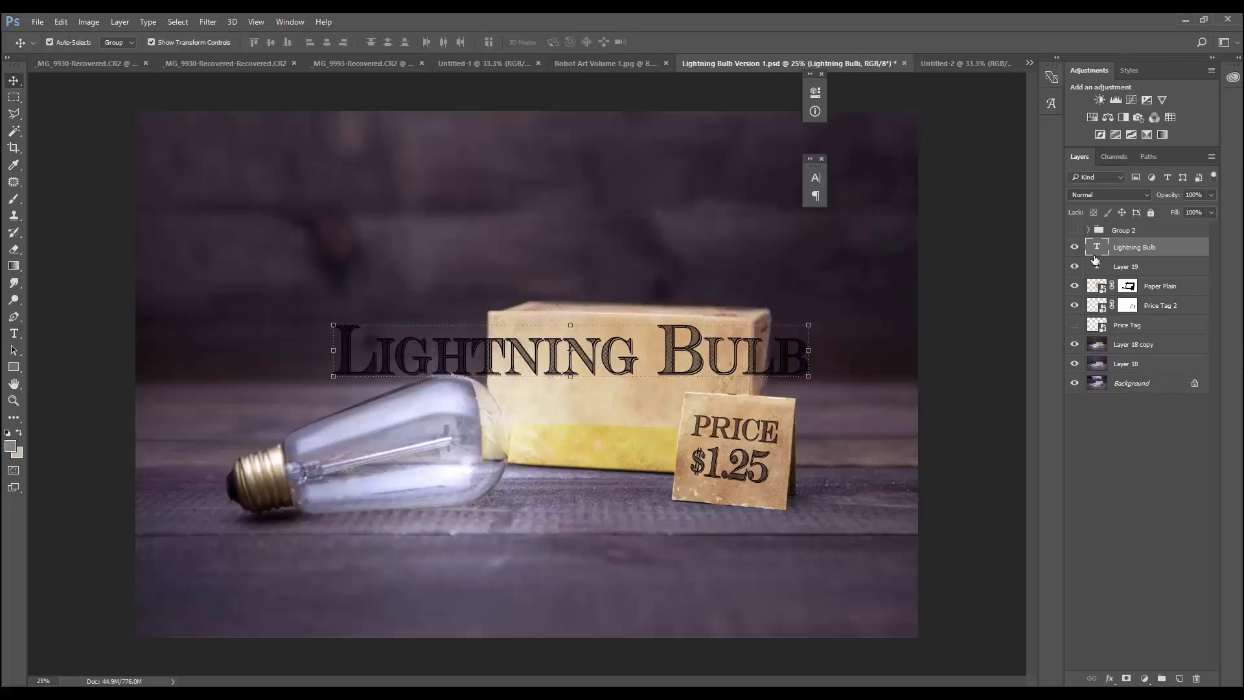
Set the Lightning Bulb text size to 45 pt and move the text onto the box's front face.
double_click(1097, 247)
text(45)
key(Return)
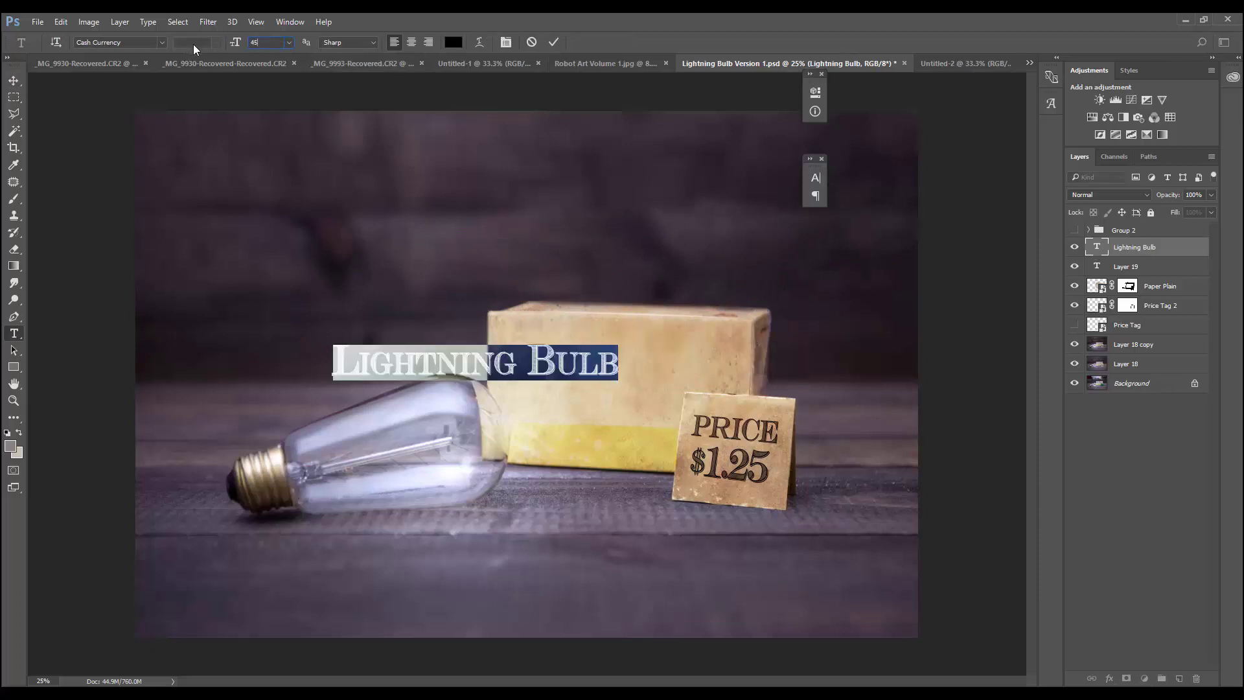
click(14, 80)
drag(518, 370, 666, 358)
Scale, rotate about 1.7 degrees and skew the Lightning Bulb text to follow the box's front, placing it just above the yellow band.
drag(769, 331, 749, 348)
drag(677, 366, 676, 369)
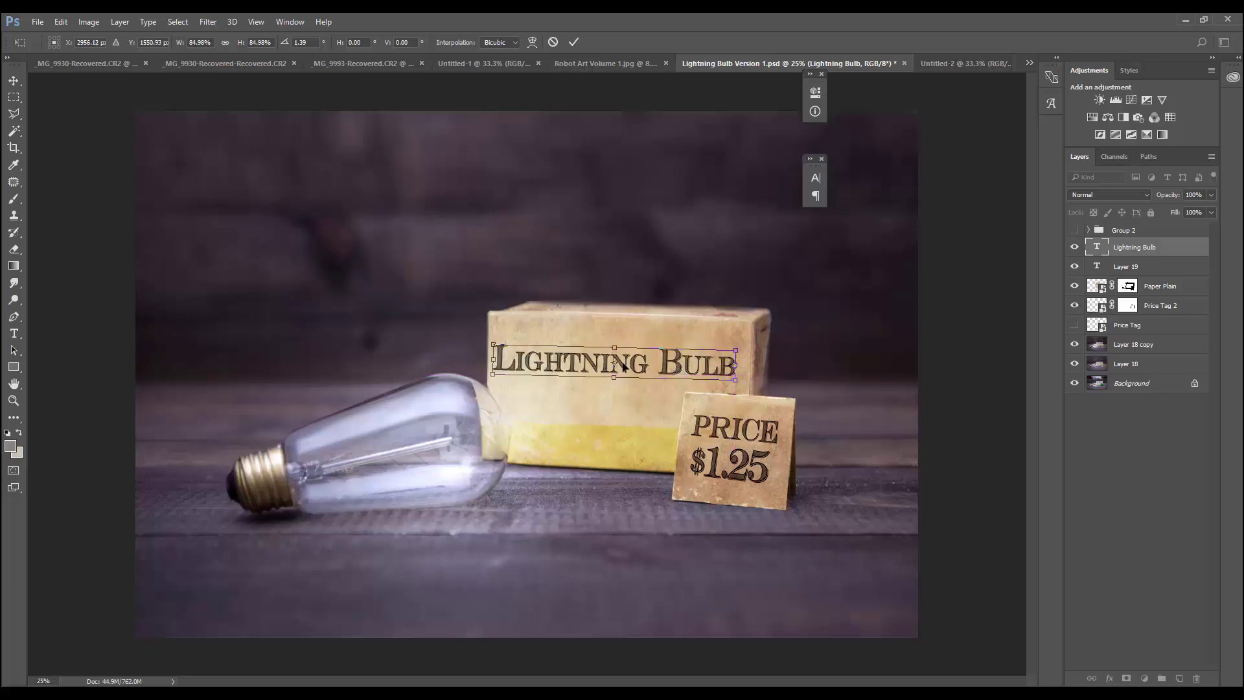
drag(491, 344, 492, 340)
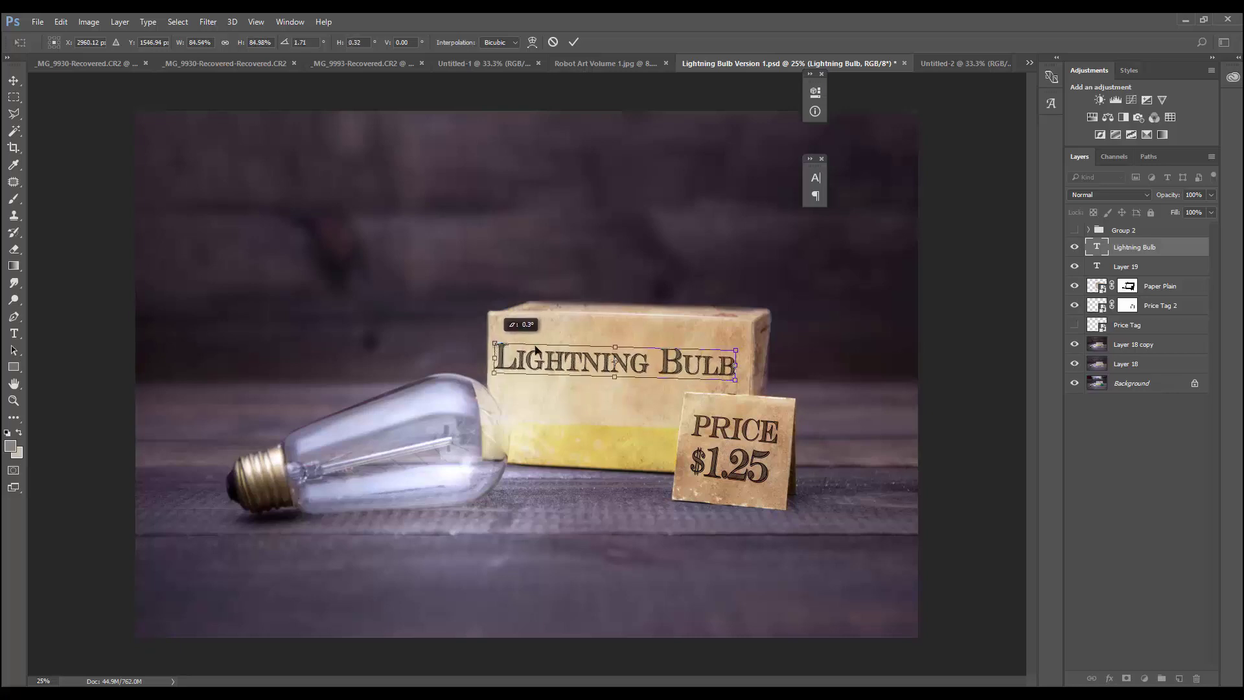
drag(737, 355, 705, 377)
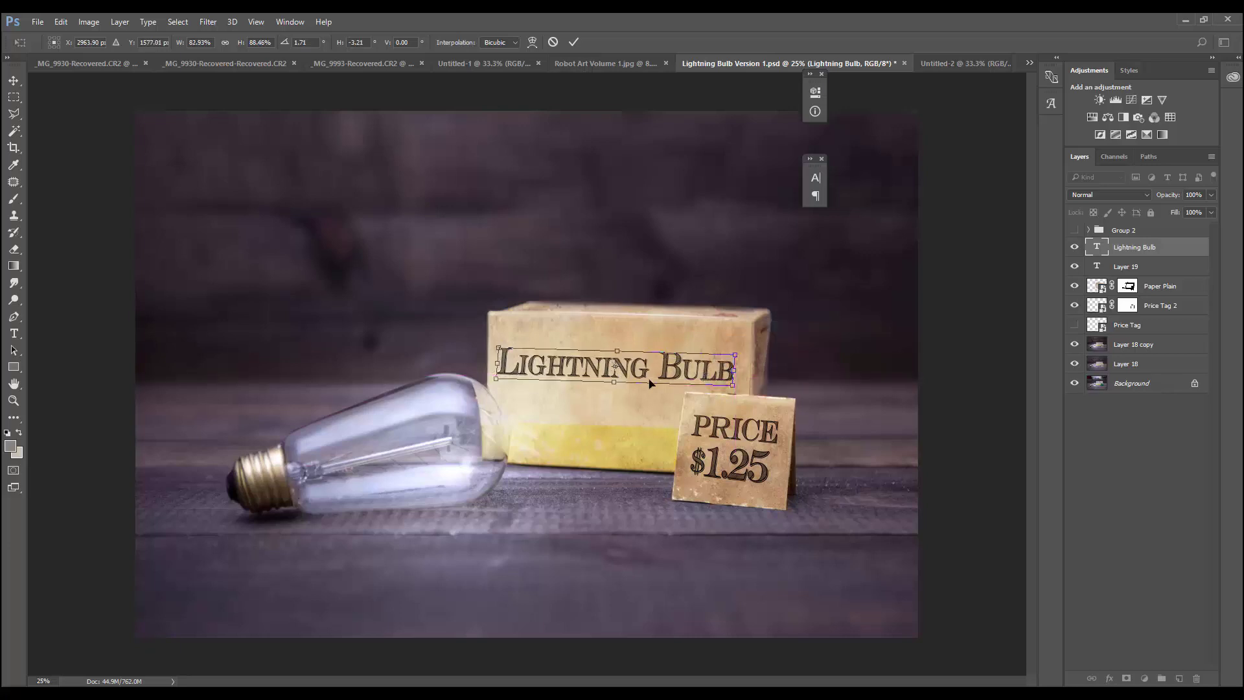
drag(669, 375, 681, 389)
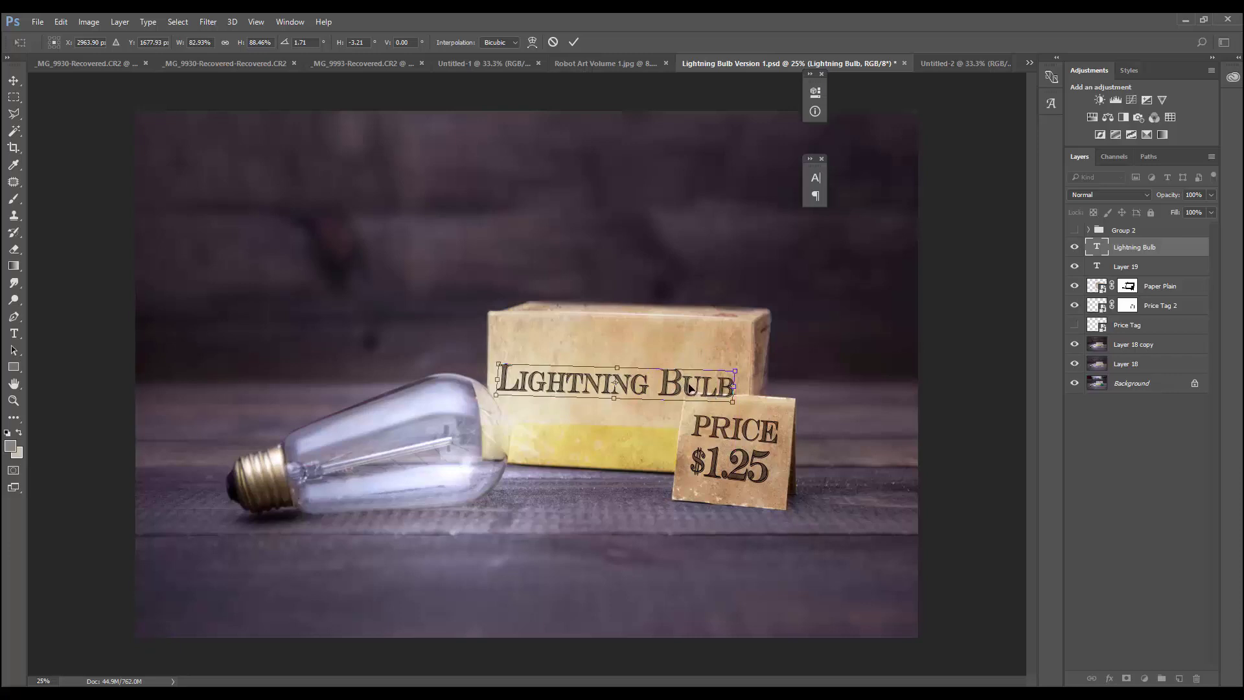
click(572, 43)
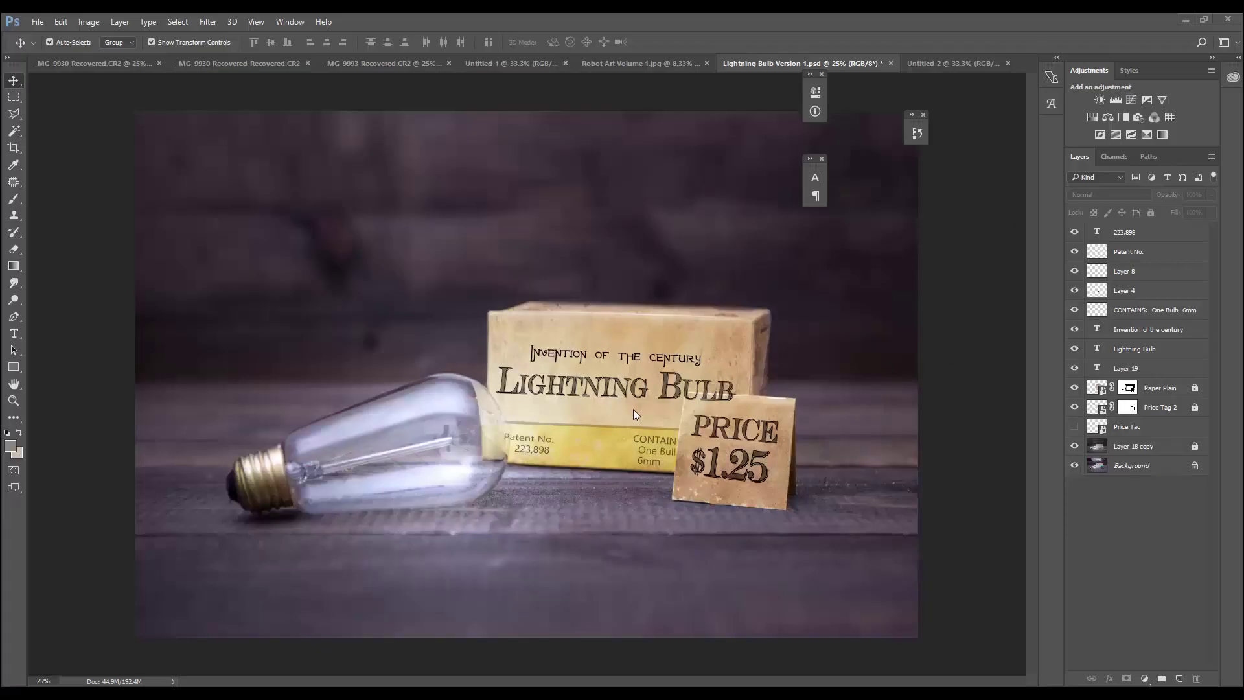
Rasterize the Lightning Bulb text layer.
click(731, 395)
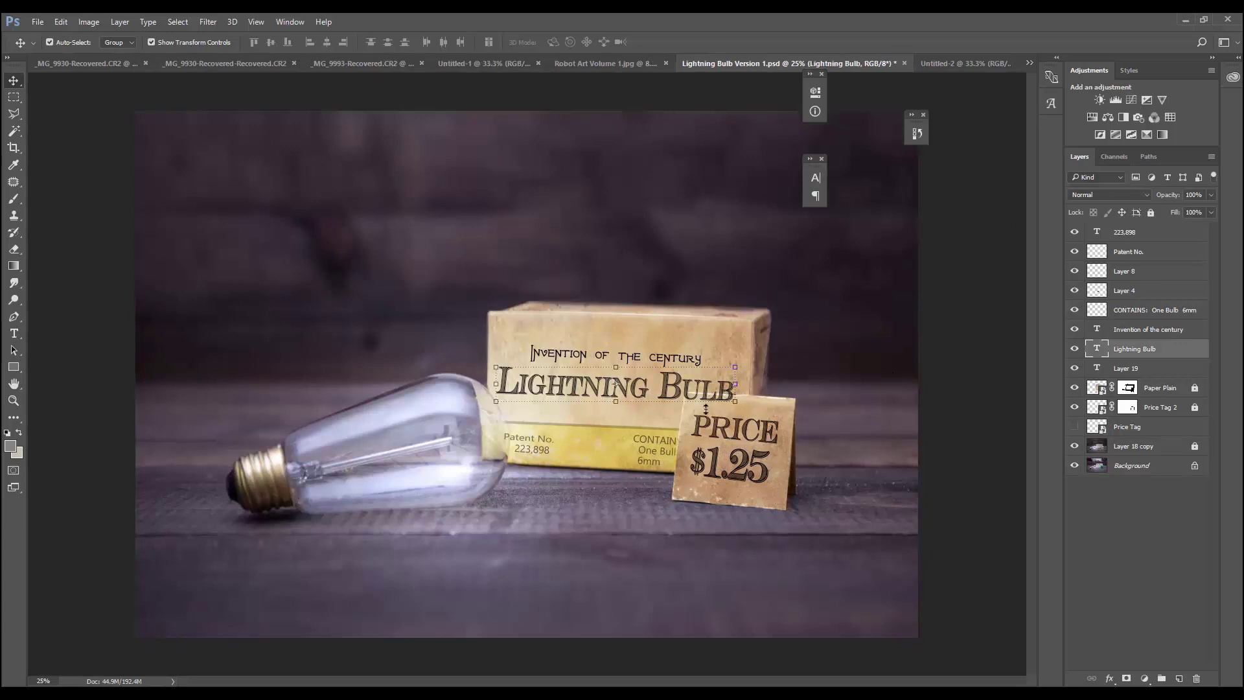
right_click(1141, 342)
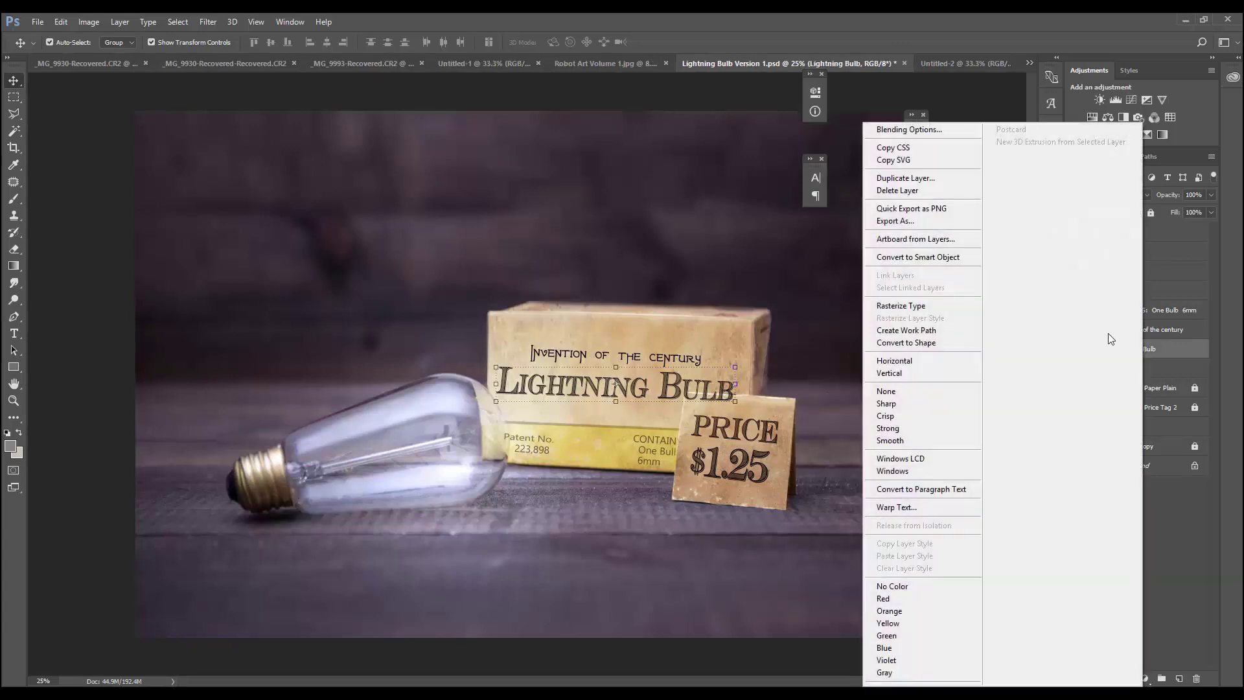
click(922, 306)
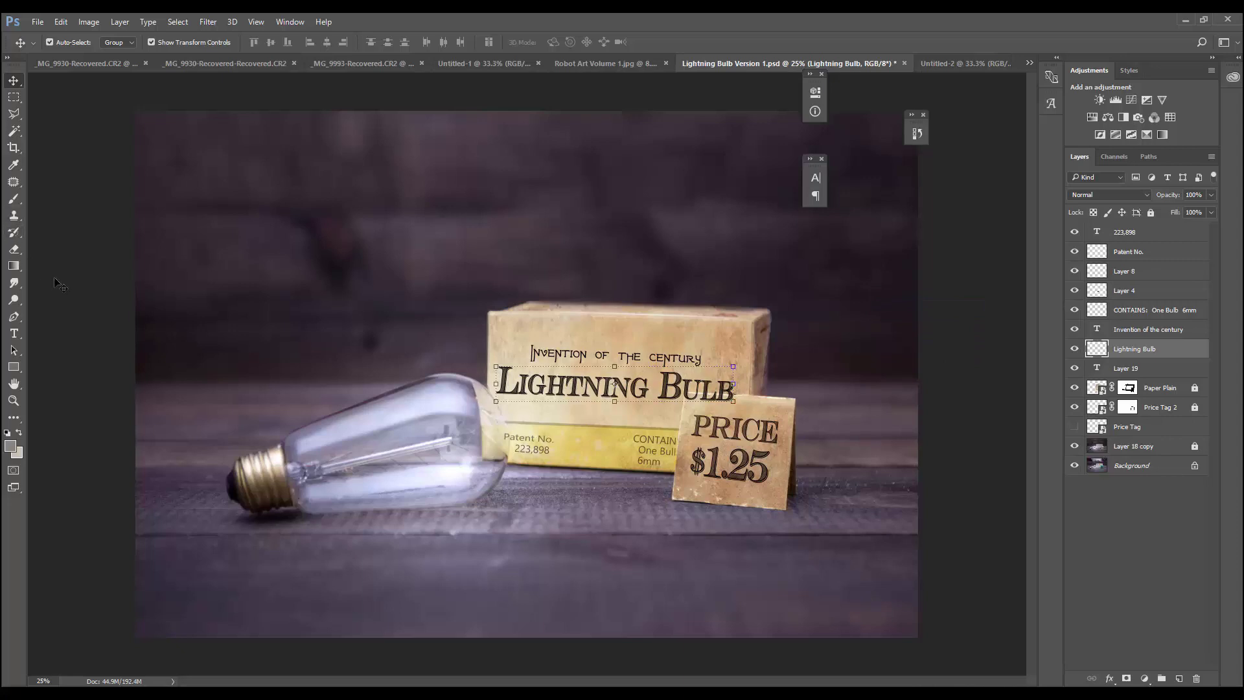
Erase the part of the Lightning Bulb lettering that overlaps the price card, using the Eraser at 100% opacity.
click(13, 249)
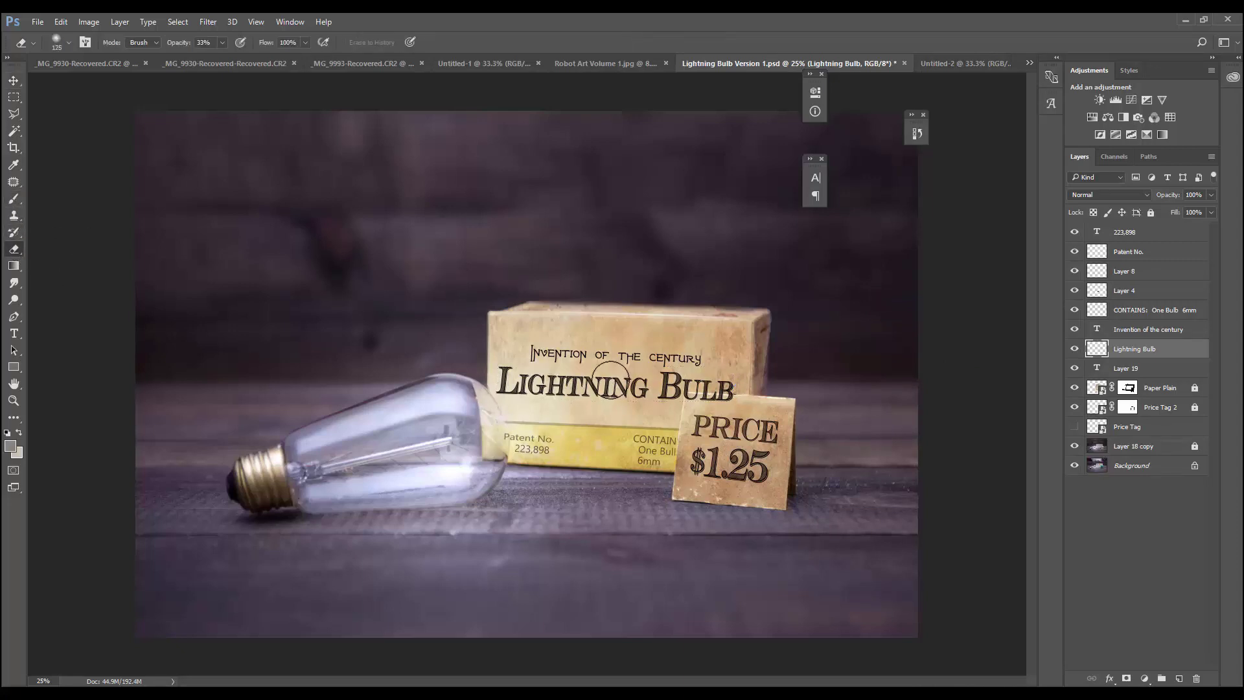
click(222, 43)
drag(220, 58, 262, 58)
click(727, 409)
mouse_move(728, 409)
mouse_down()
mouse_move(723, 397)
mouse_move(705, 403)
mouse_up()
key(p)
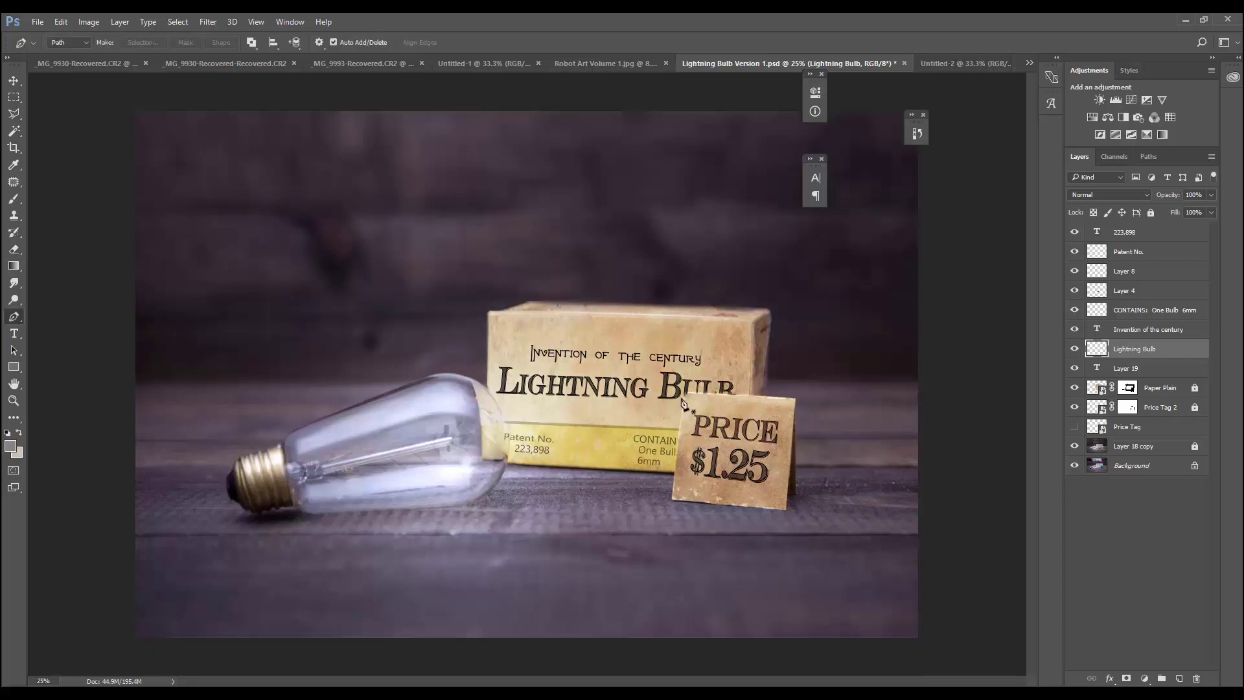
click(14, 249)
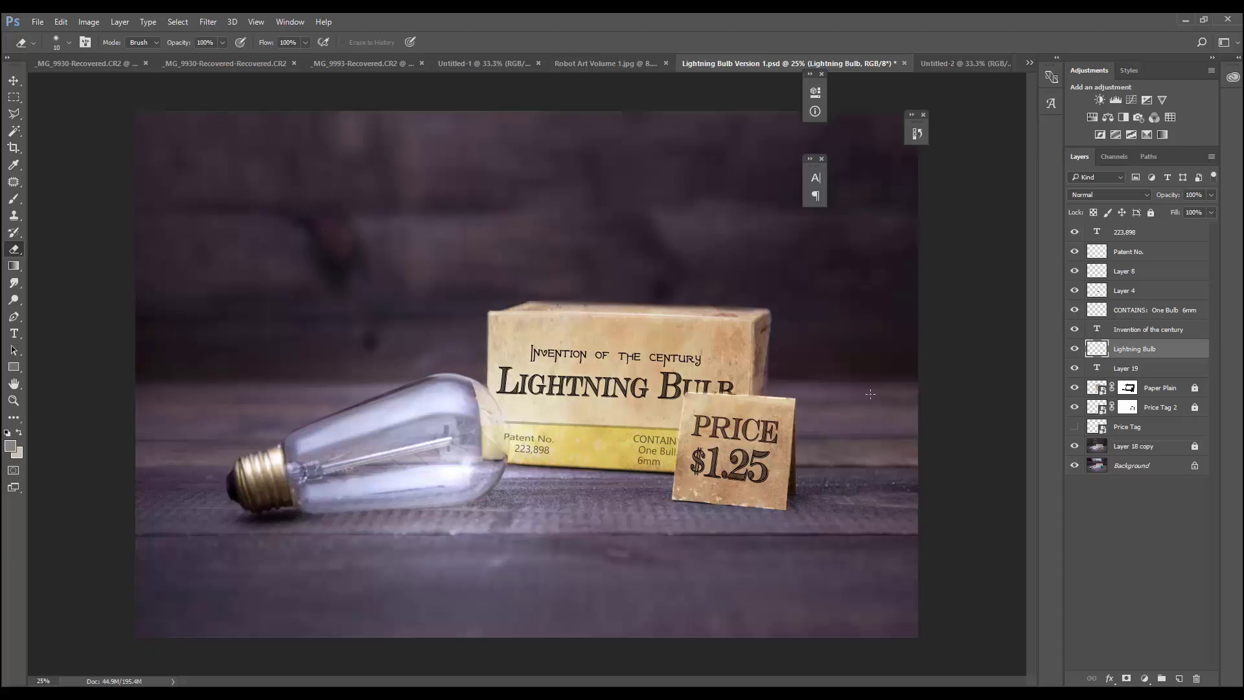
Merge all layers from the 223,898 text down to Paper Plain into one layer.
shift+click(1121, 235)
click(1095, 391)
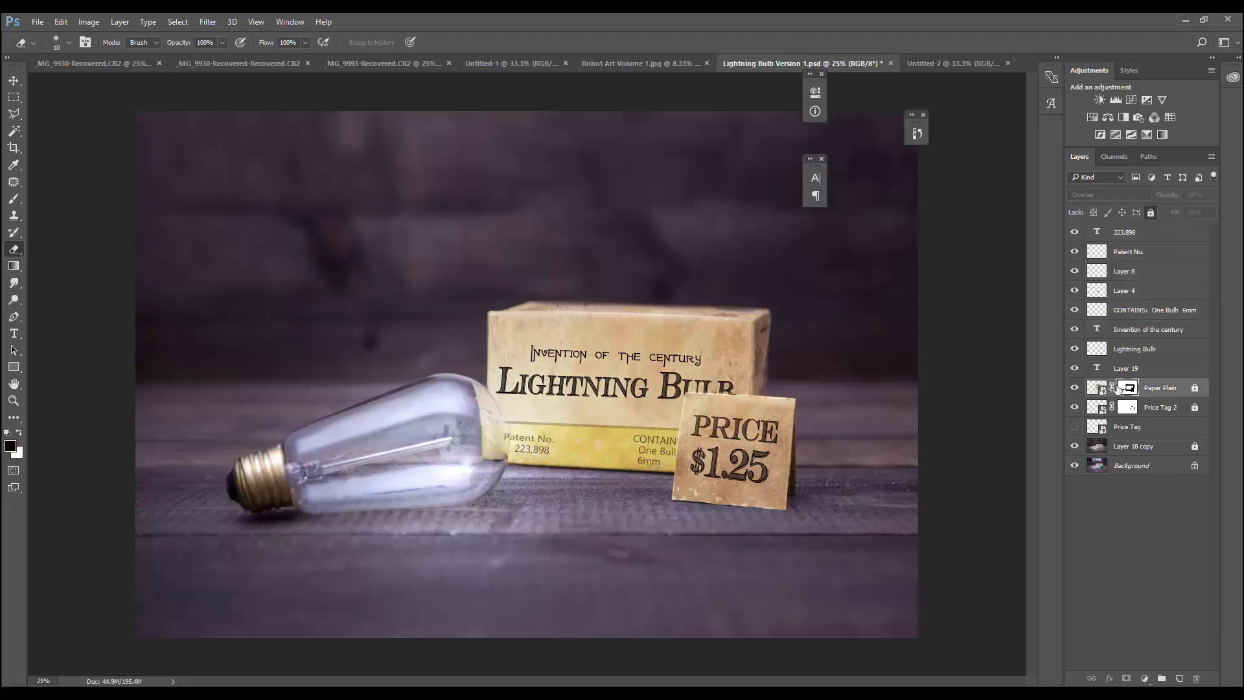
click(1075, 388)
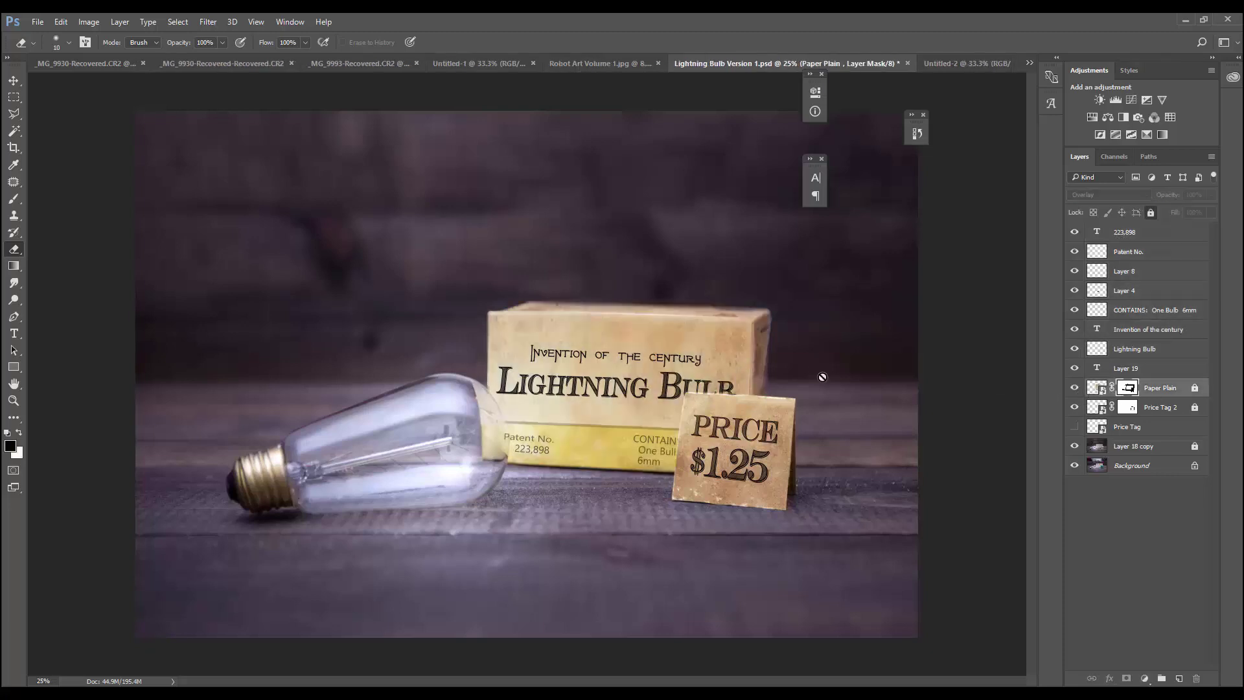
shift+click(1122, 234)
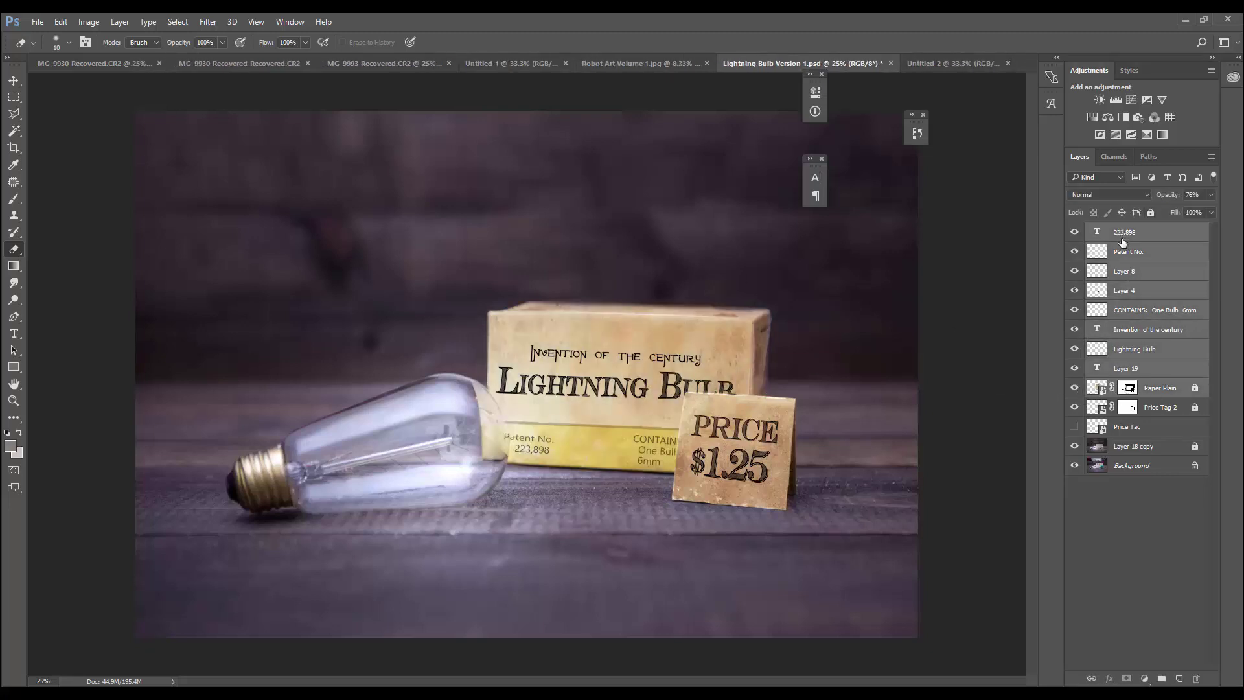
right_click(1121, 240)
click(909, 307)
right_click(1144, 295)
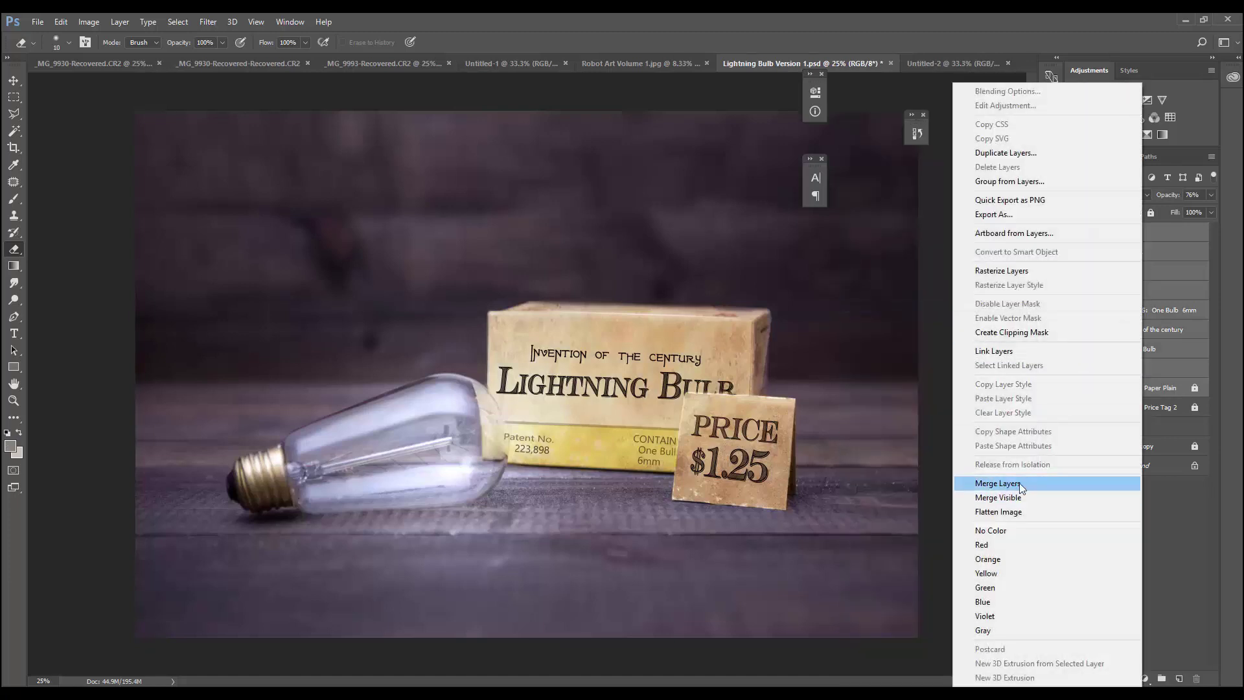
click(1020, 483)
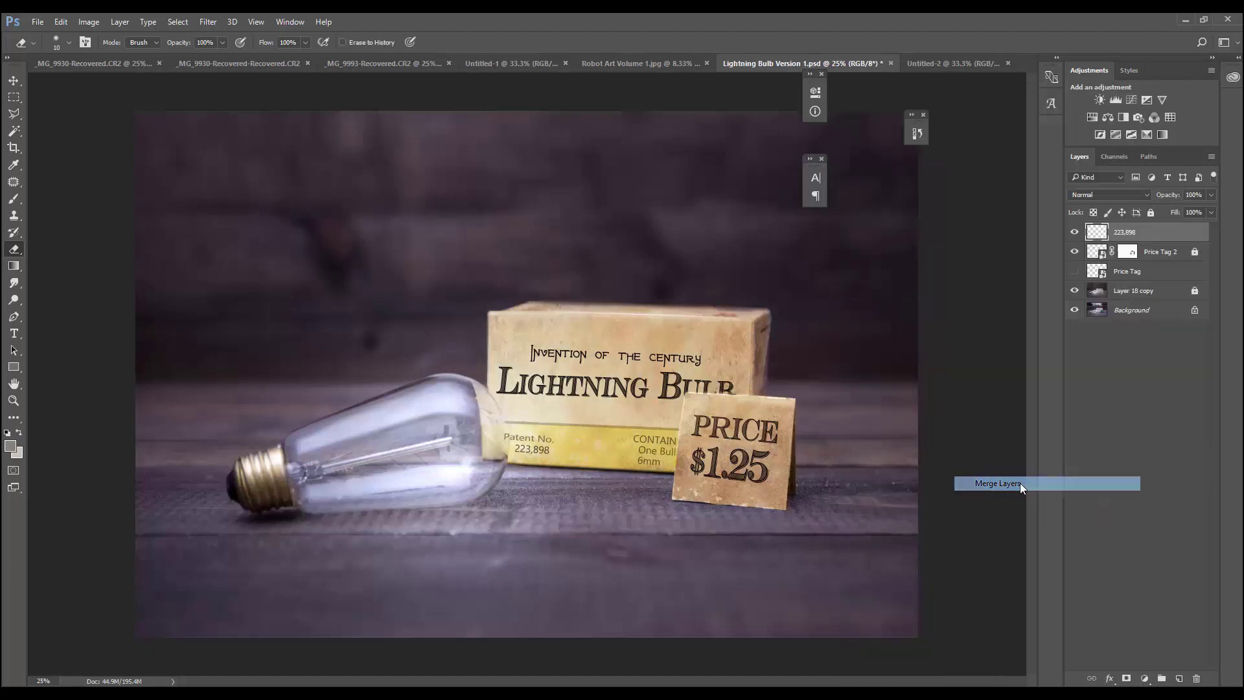
Set the merged box layer's blend mode to Overlay.
click(1075, 235)
click(1075, 234)
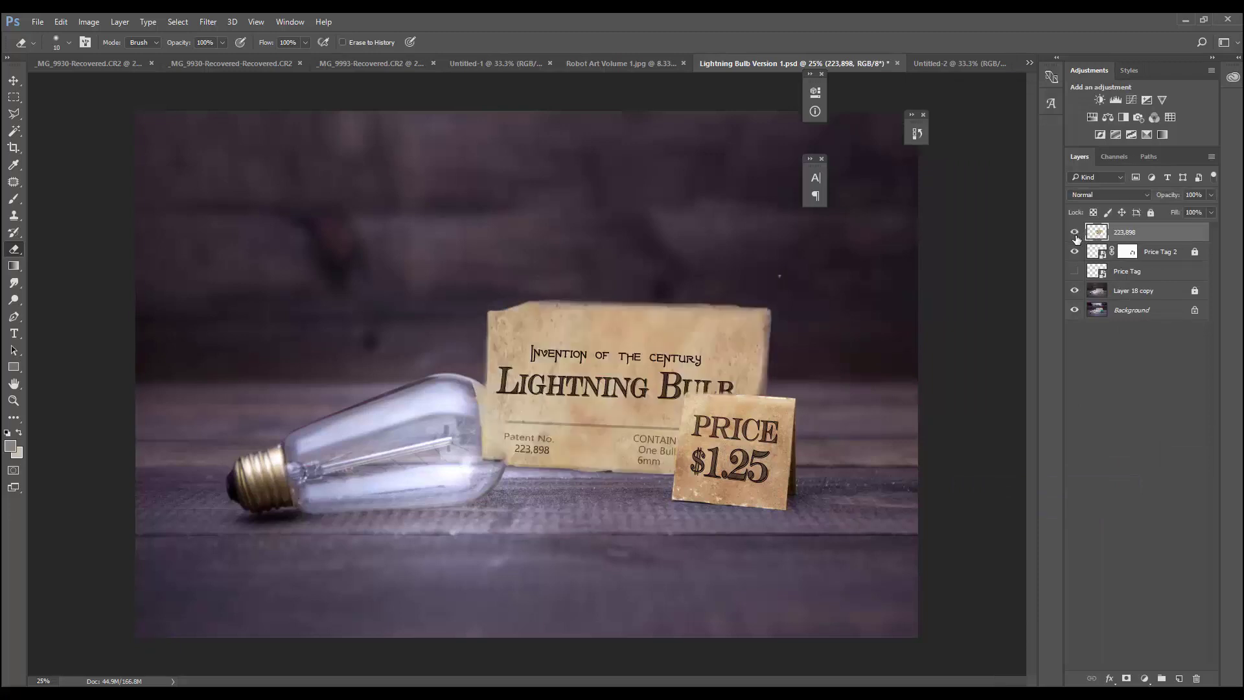
click(1098, 193)
click(1102, 323)
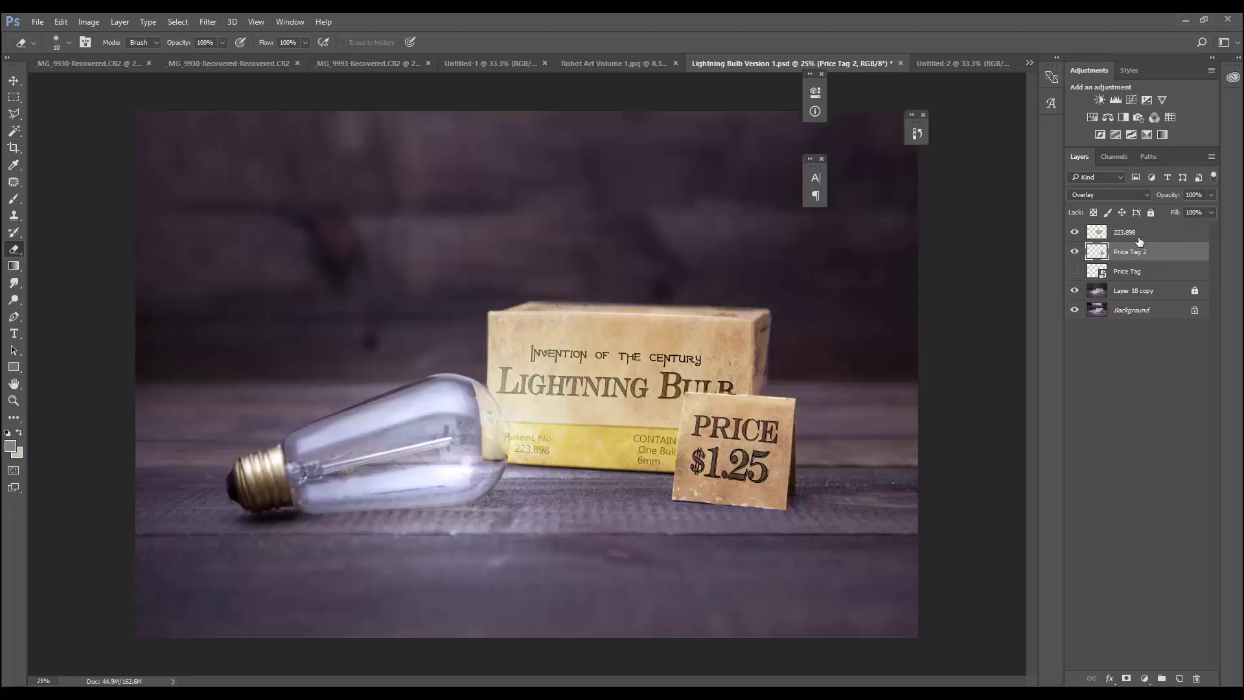
Duplicate the 223,898 and Price Tag 2 layers and hide the two originals.
shift+click(1132, 241)
drag(1132, 244, 1180, 678)
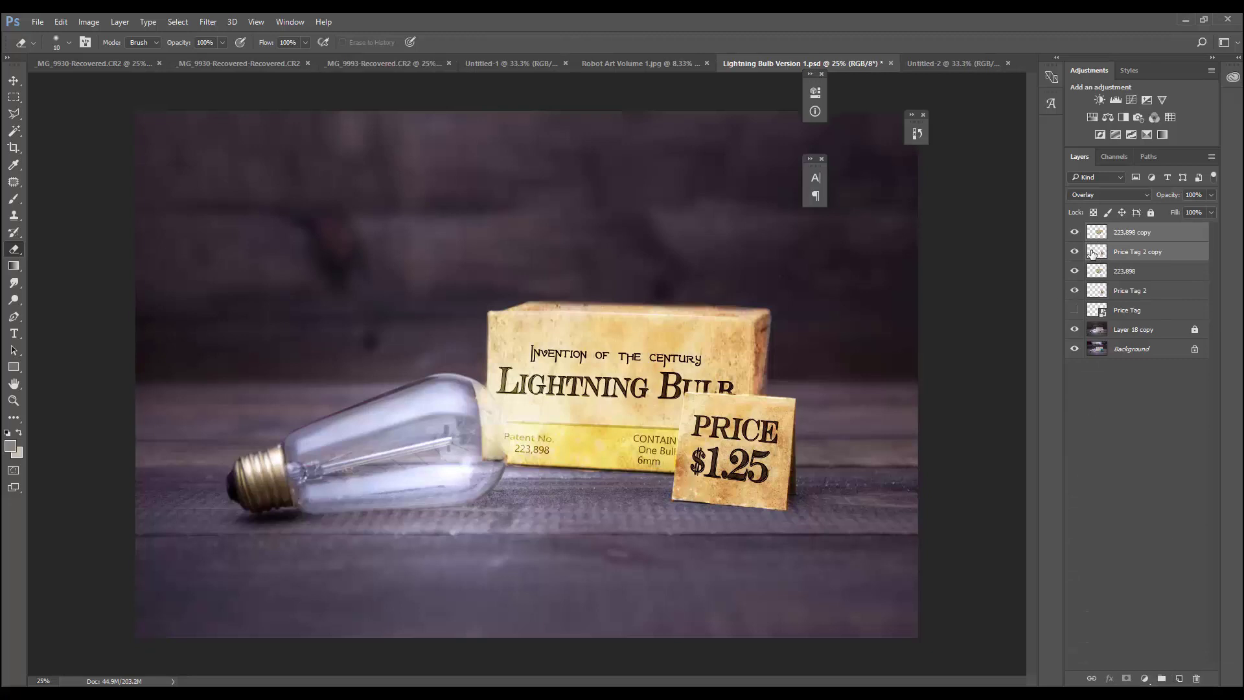
drag(1079, 273, 1078, 294)
click(1116, 289)
click(1113, 272)
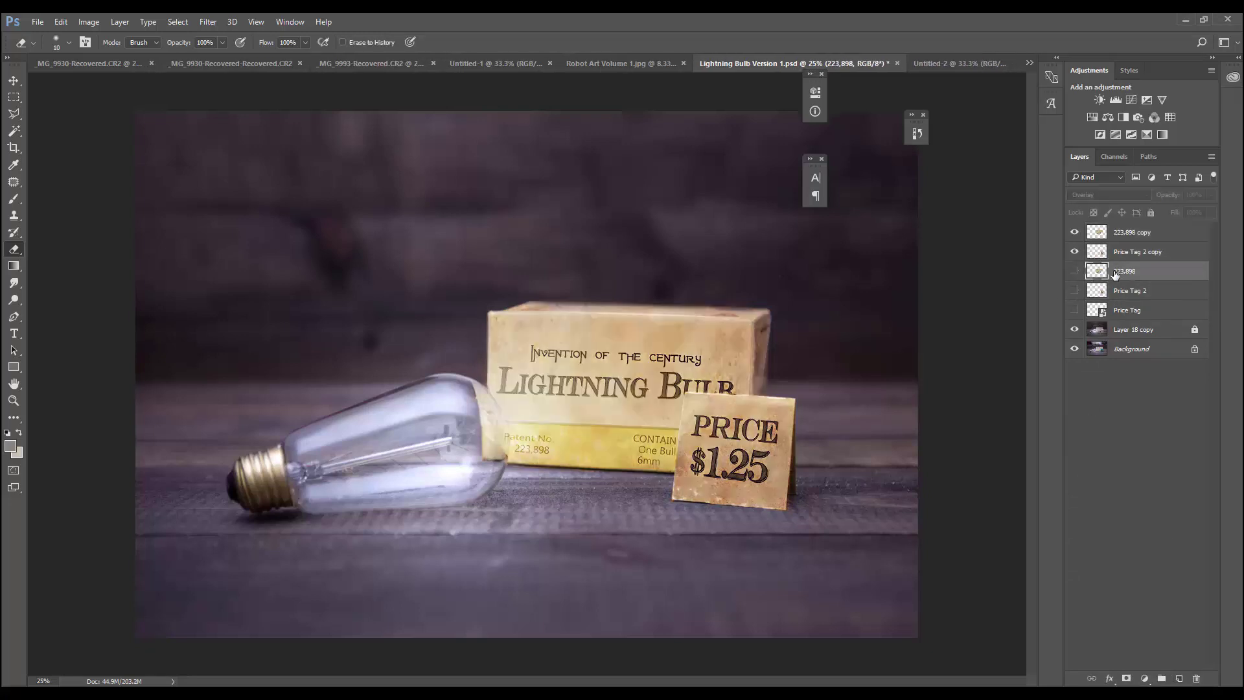
Burn the midtones of the 223,898 copy layer over the box at 11% exposure with a 700 px brush.
click(1127, 251)
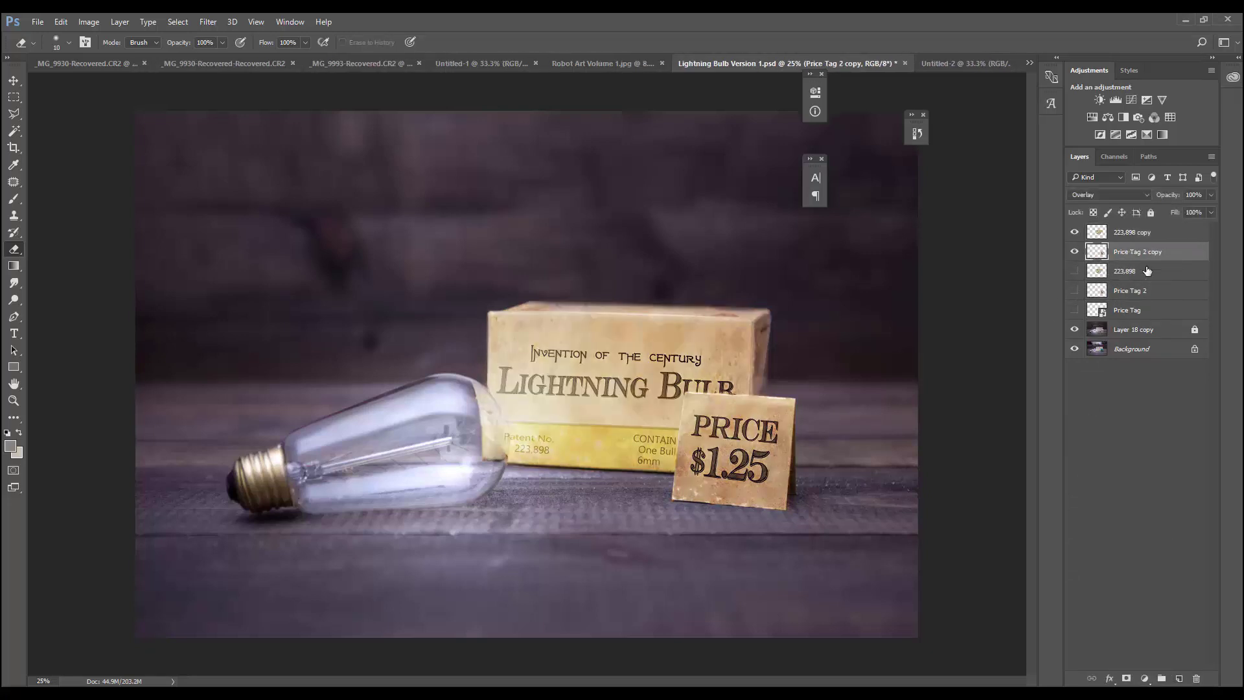
click(1102, 234)
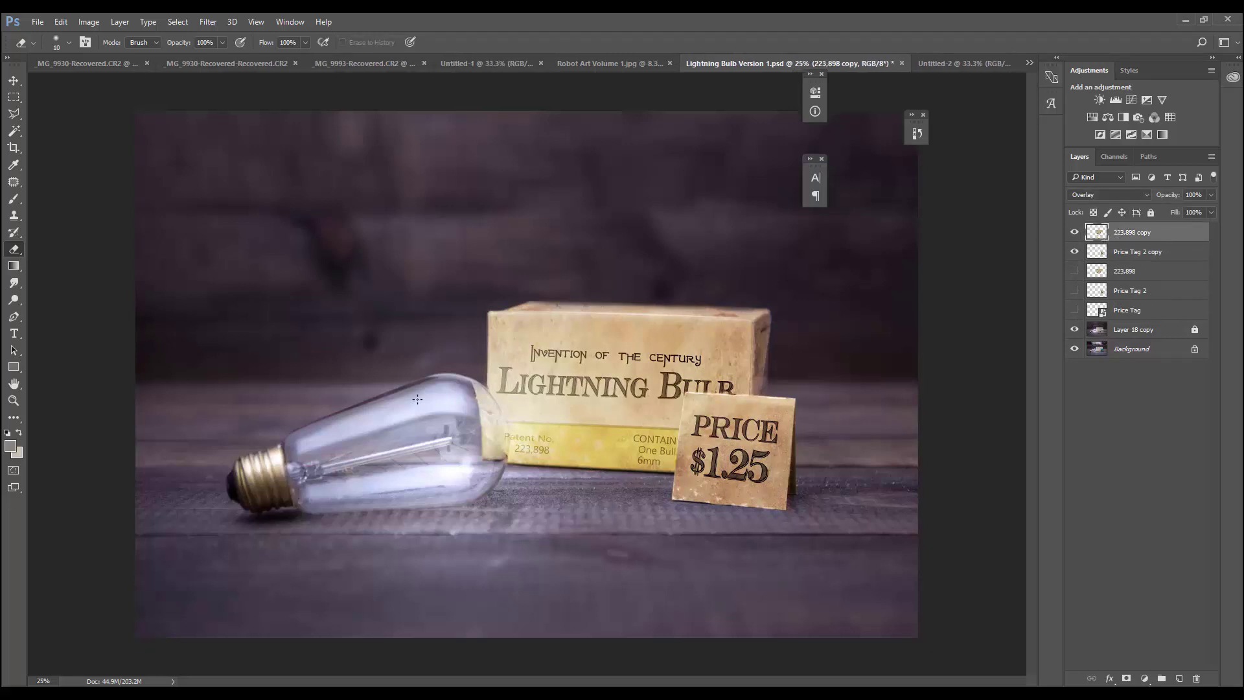
click(1075, 233)
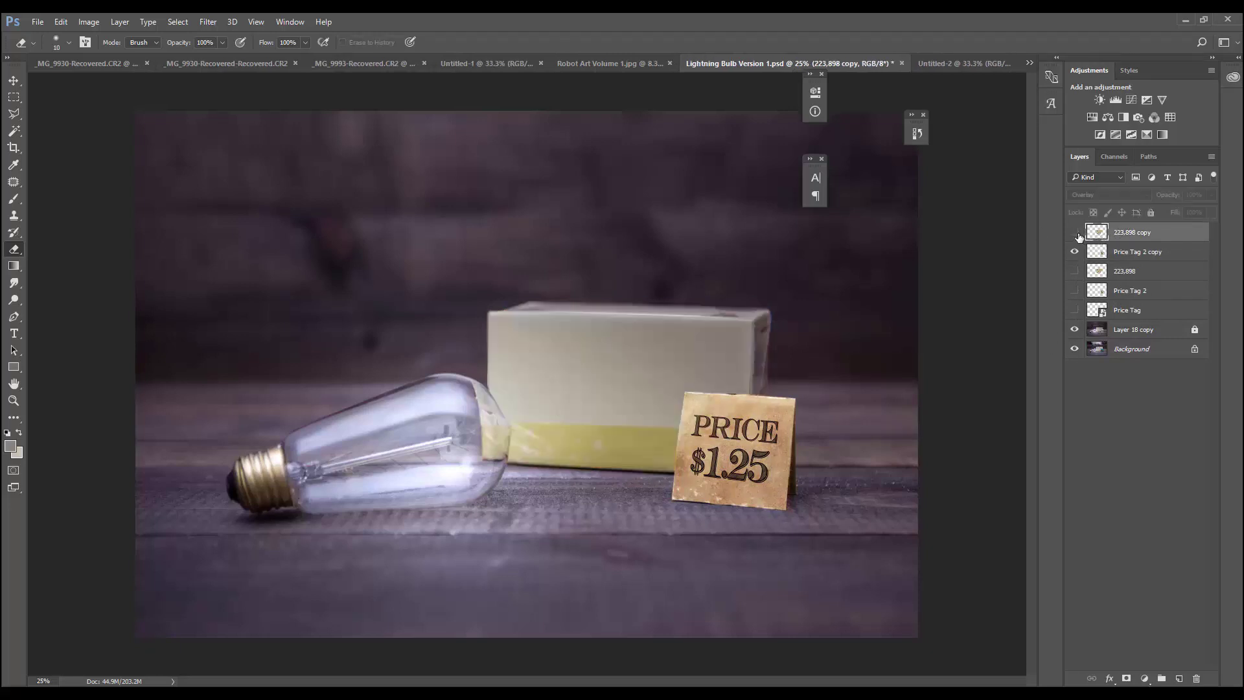
click(1075, 233)
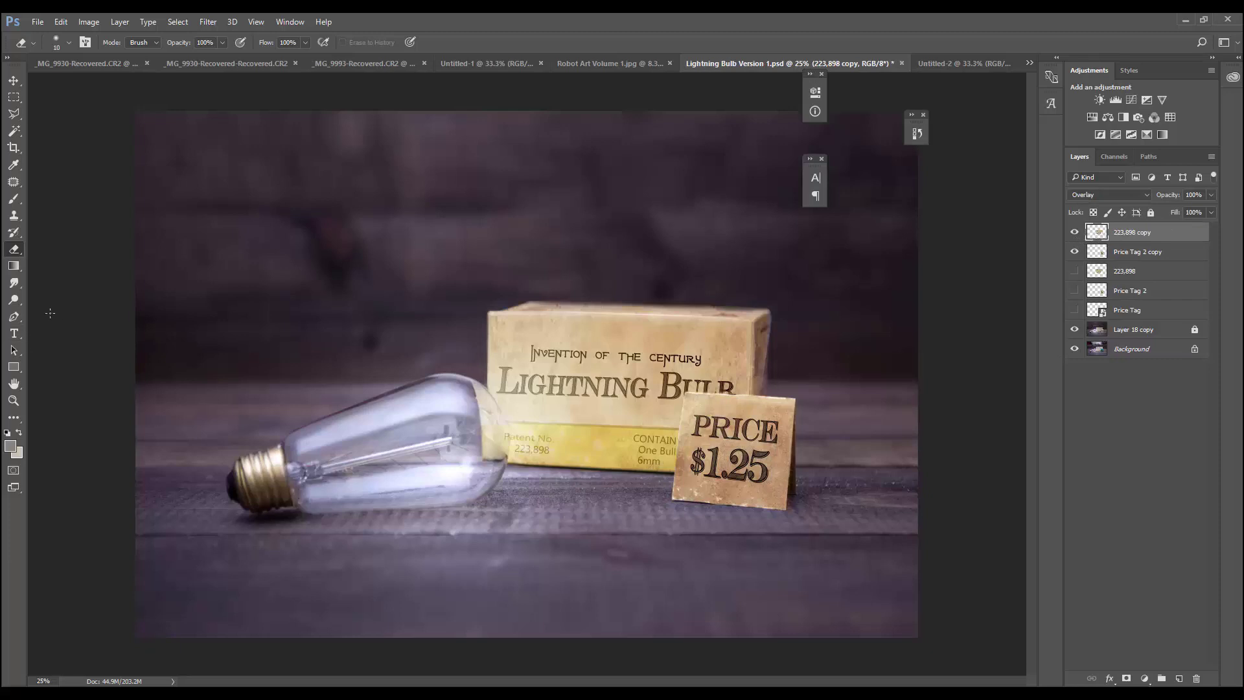
right_click(14, 300)
click(59, 312)
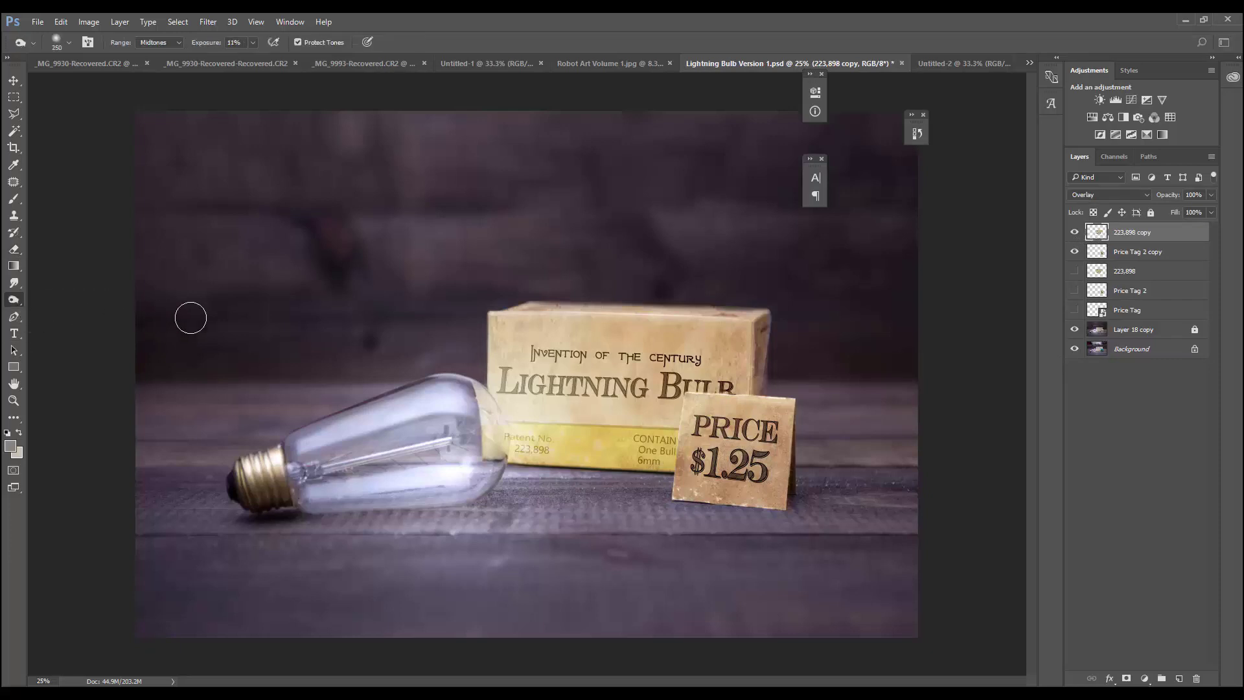
key(bracketright)
key(bracketright)
key(bracketright)
key(bracketright)
key(bracketright)
key(bracketright)
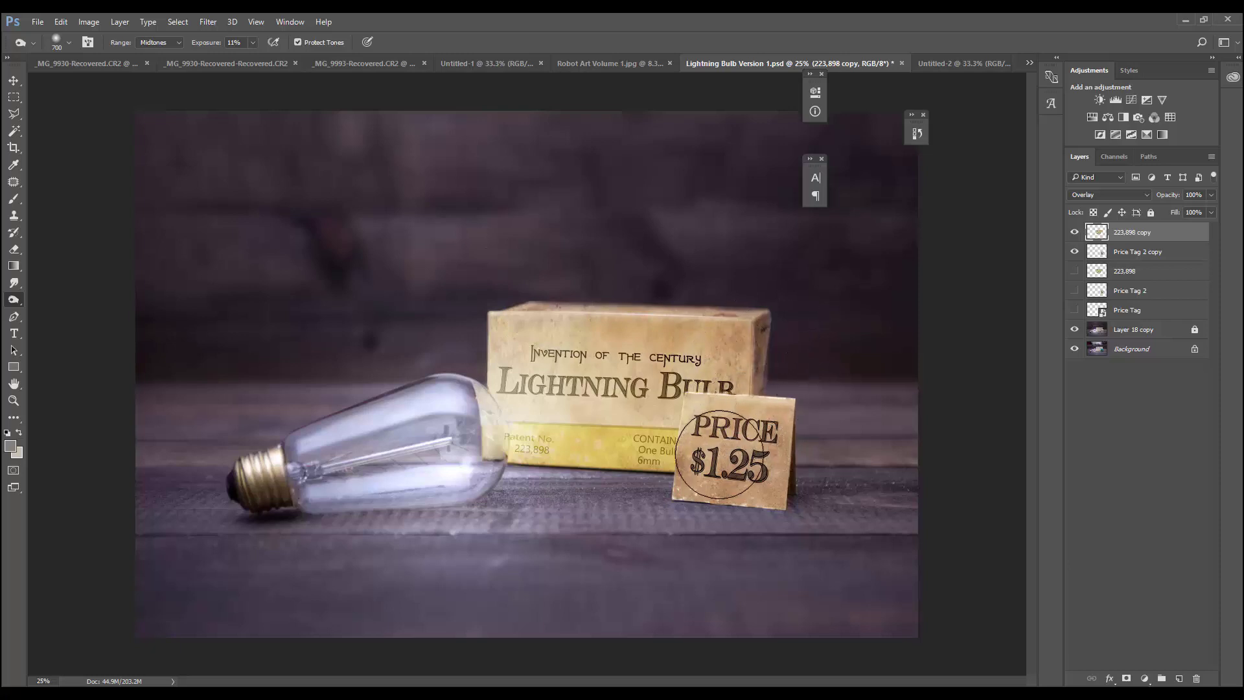
Darken the box further on the 223,898 copy layer with the Burn tool, using 200 px and 600 px brushes.
key(bracketleft)
key(bracketleft)
key(bracketleft)
key(bracketleft)
key(bracketleft)
key(bracketleft)
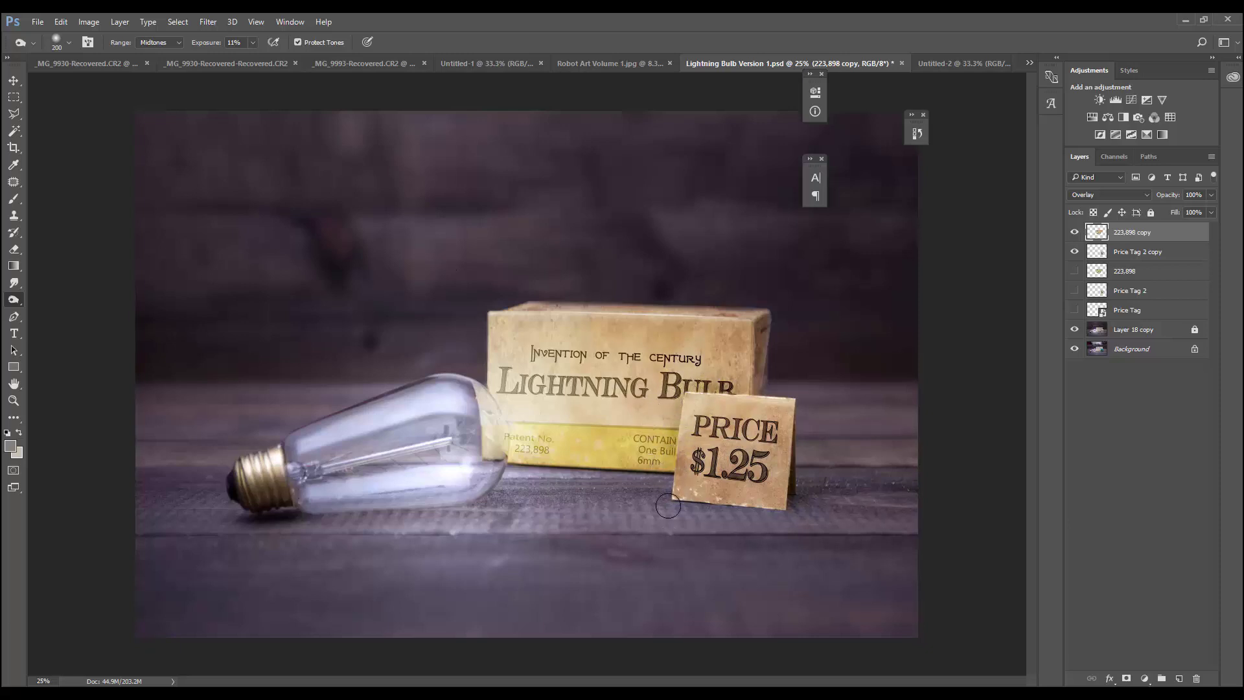
key(bracketright)
key(bracketright)
key(bracketright)
key(bracketright)
key(bracketright)
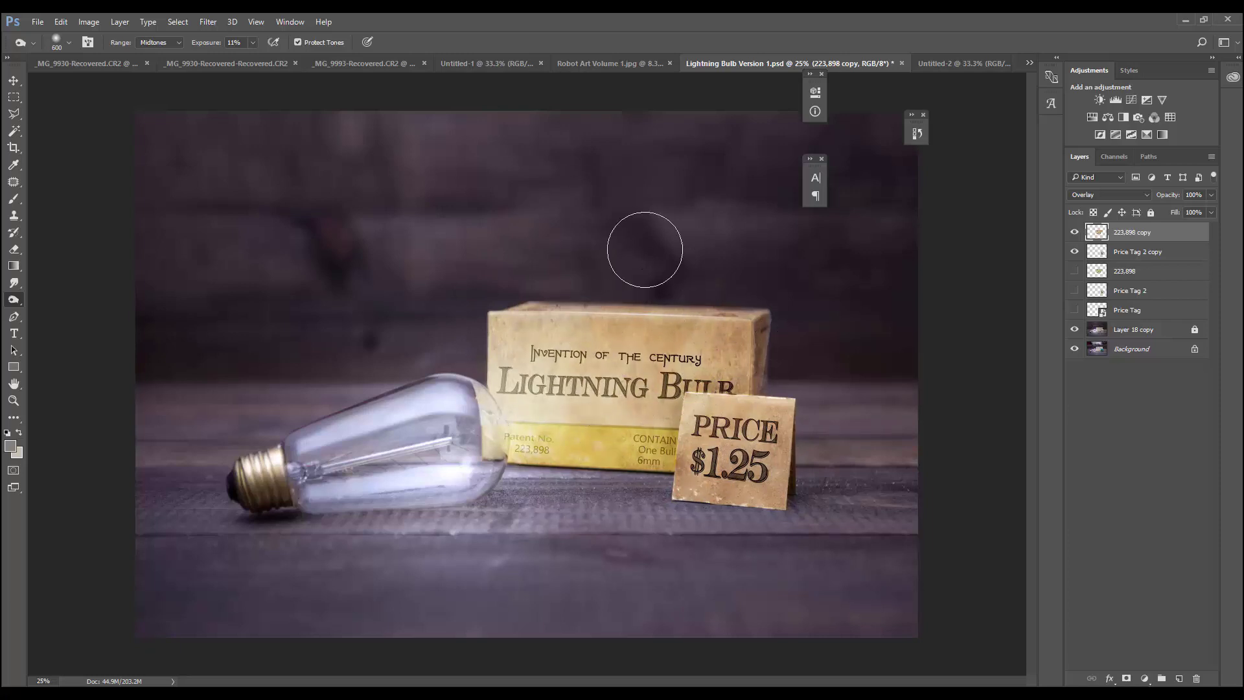
Compare the burned 223,898 copy with the original 223,898 layer by switching their visibility.
click(1075, 271)
click(1076, 271)
click(1076, 271)
click(1075, 234)
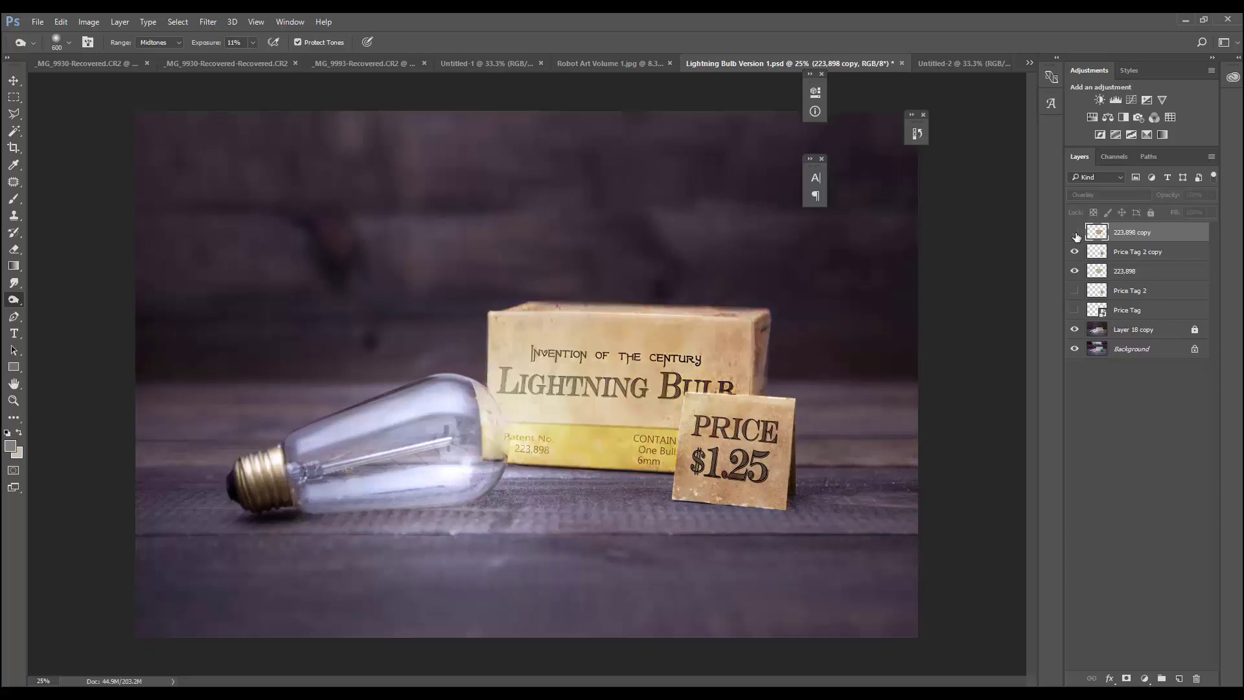
Show the 223,898 copy layer in place of the original and darken it using Levels with a 0.84 midtone value.
click(1075, 271)
click(1075, 234)
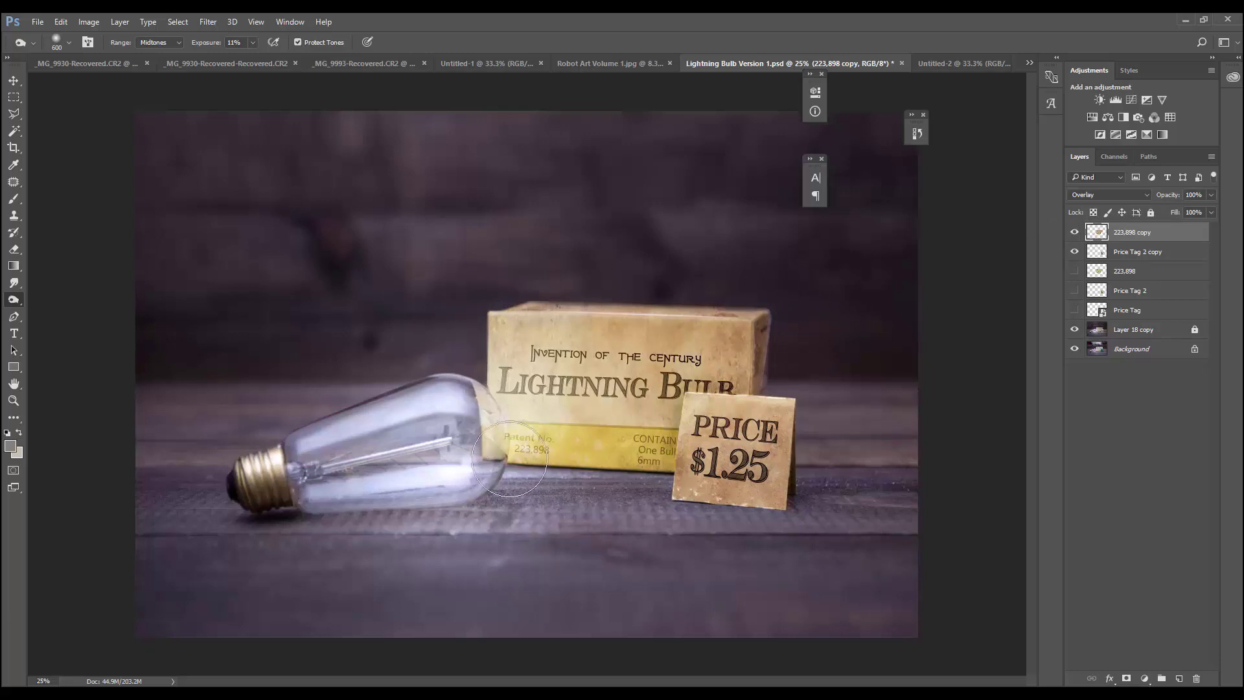
click(87, 23)
mouse_move(117, 55)
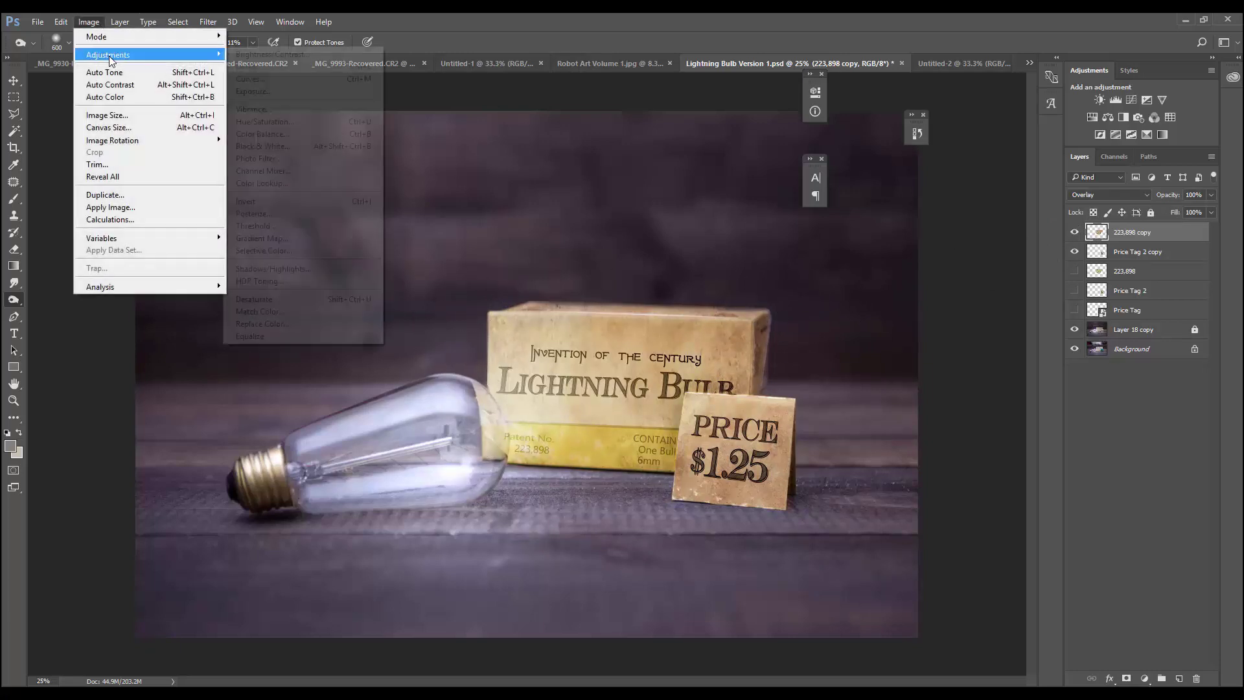
click(279, 67)
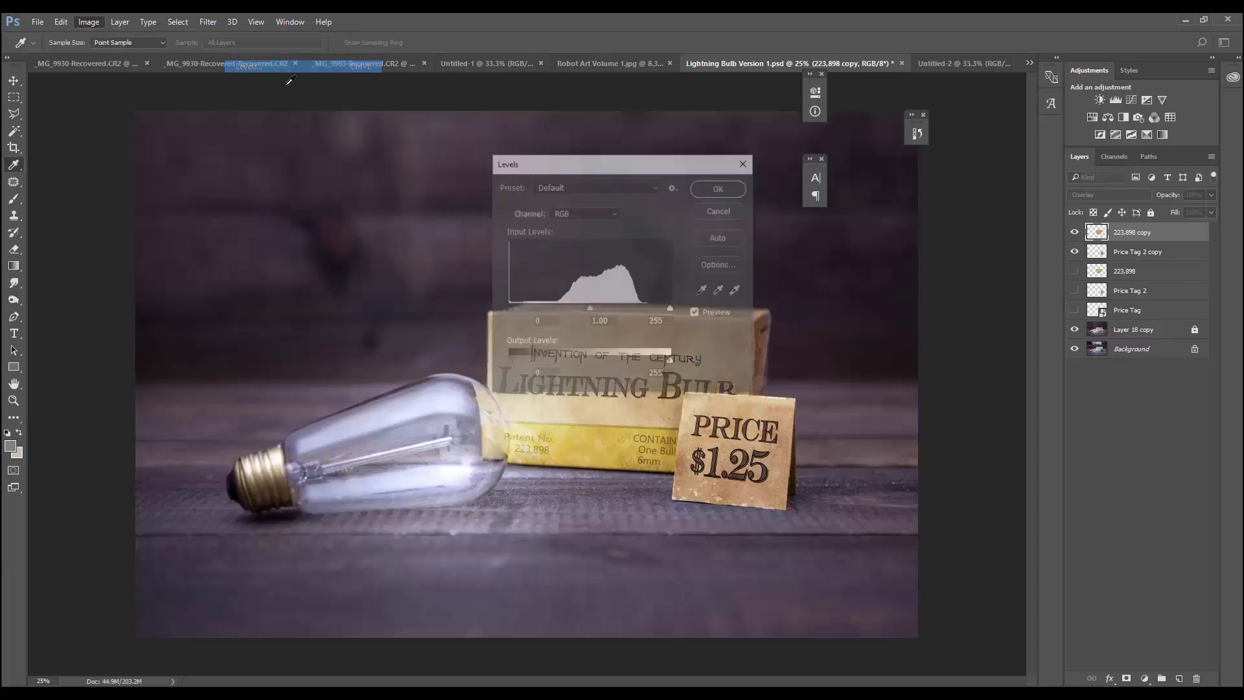
drag(413, 133, 292, 120)
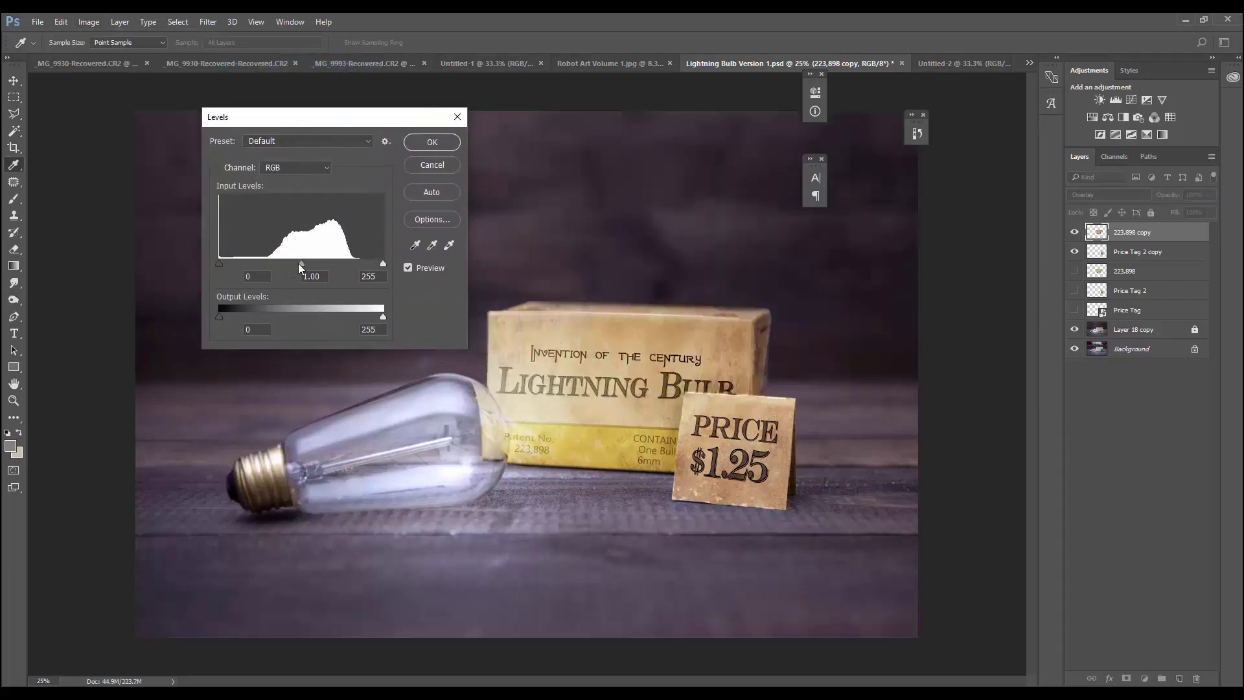
drag(309, 263, 311, 263)
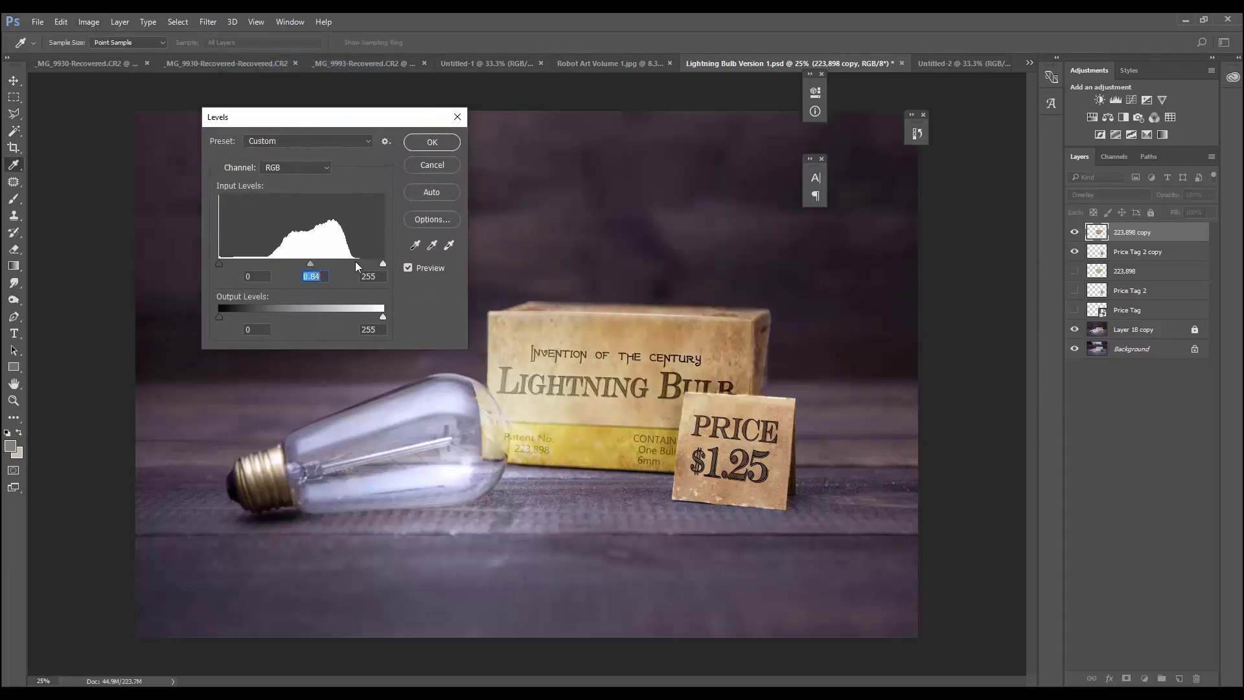
drag(226, 264, 223, 263)
click(432, 142)
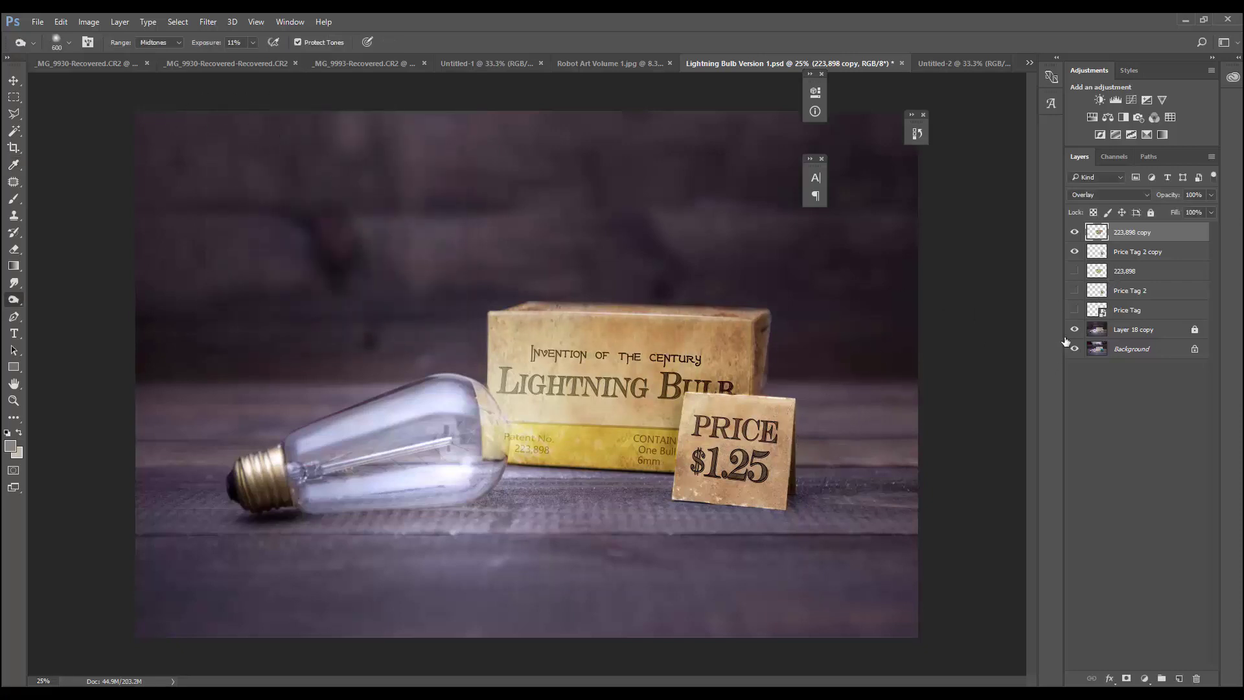
Select the Price Tag 2 copy layer and set up the Dodge tool for midtones at 22% exposure.
click(1116, 254)
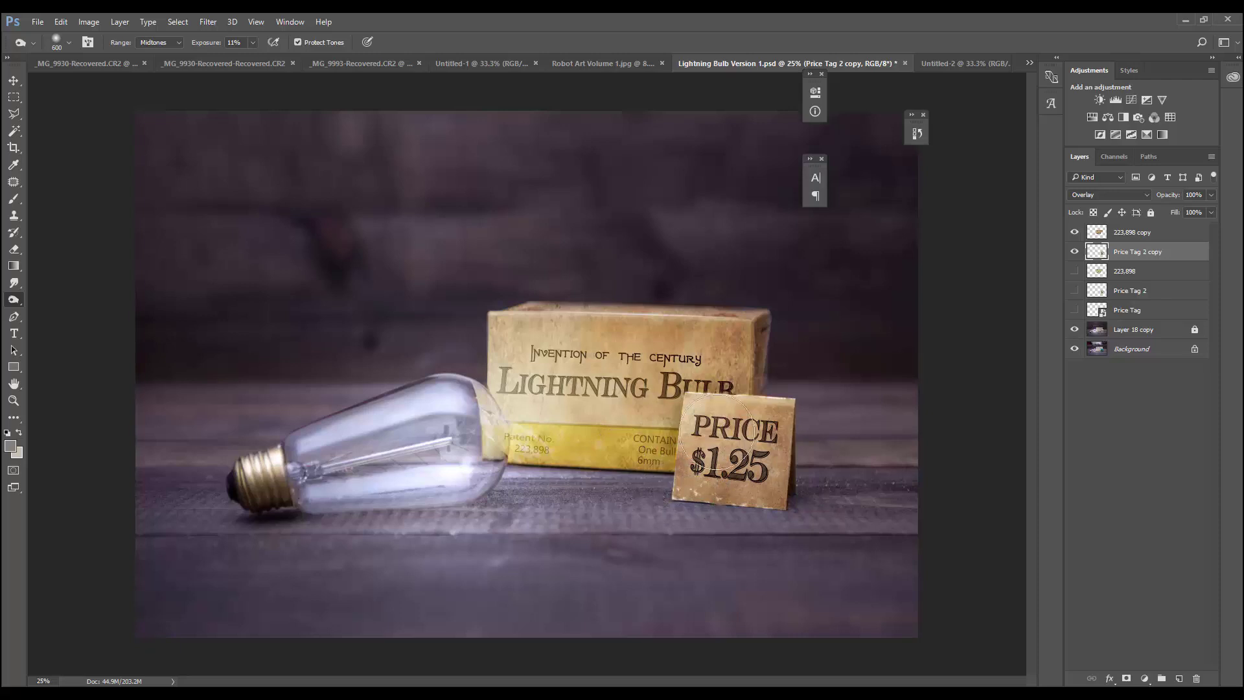
mouse_move(15, 311)
mouse_down()
mouse_move(52, 311)
mouse_move(52, 299)
mouse_up()
key(bracketleft)
key(bracketleft)
key(bracketleft)
key(bracketleft)
key(bracketleft)
key(bracketleft)
key(bracketleft)
key(bracketleft)
key(bracketleft)
key(bracketleft)
click(273, 42)
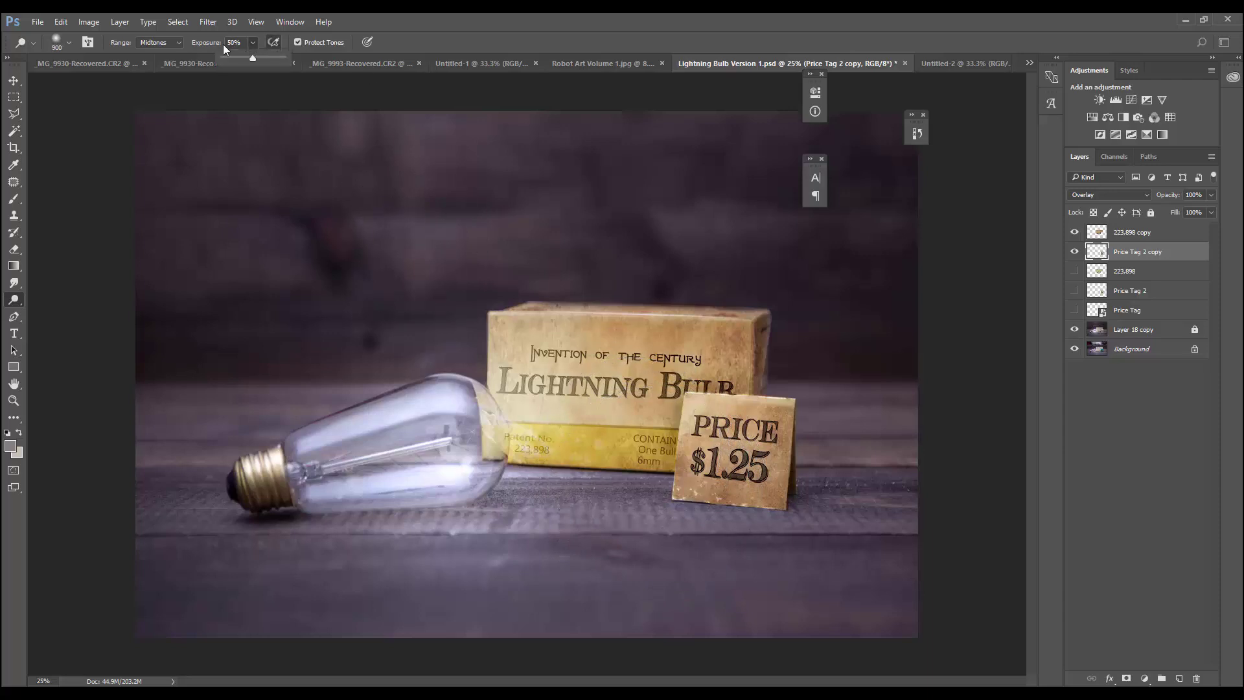
drag(238, 53, 235, 57)
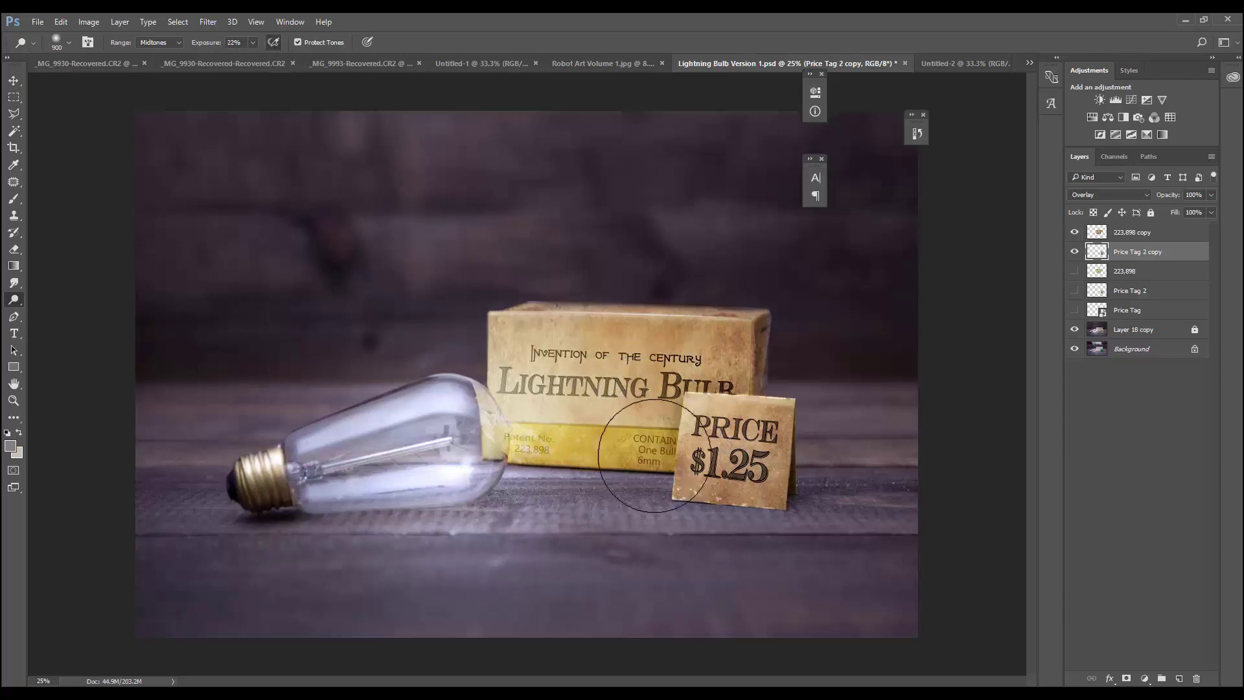
Dodge the box's lower-left area beside the bulb on the 223,898 copy layer with a 400 px brush.
key(bracketleft)
key(bracketleft)
key(bracketleft)
key(bracketleft)
key(bracketleft)
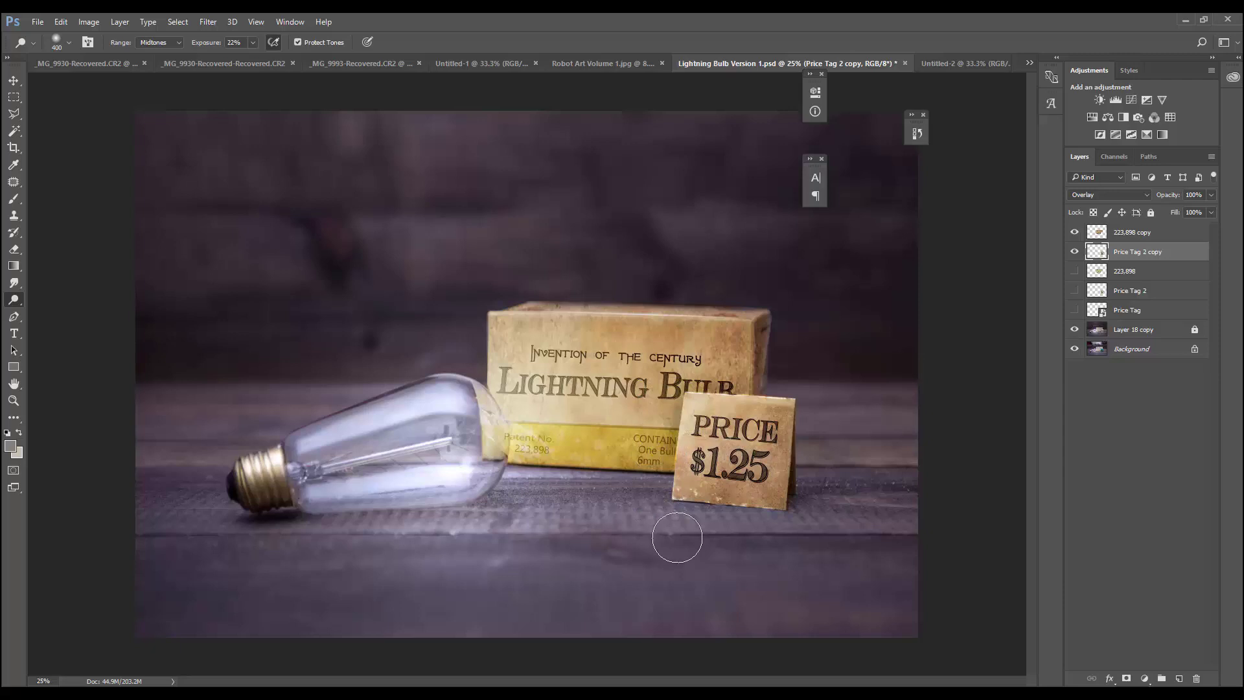
click(1098, 236)
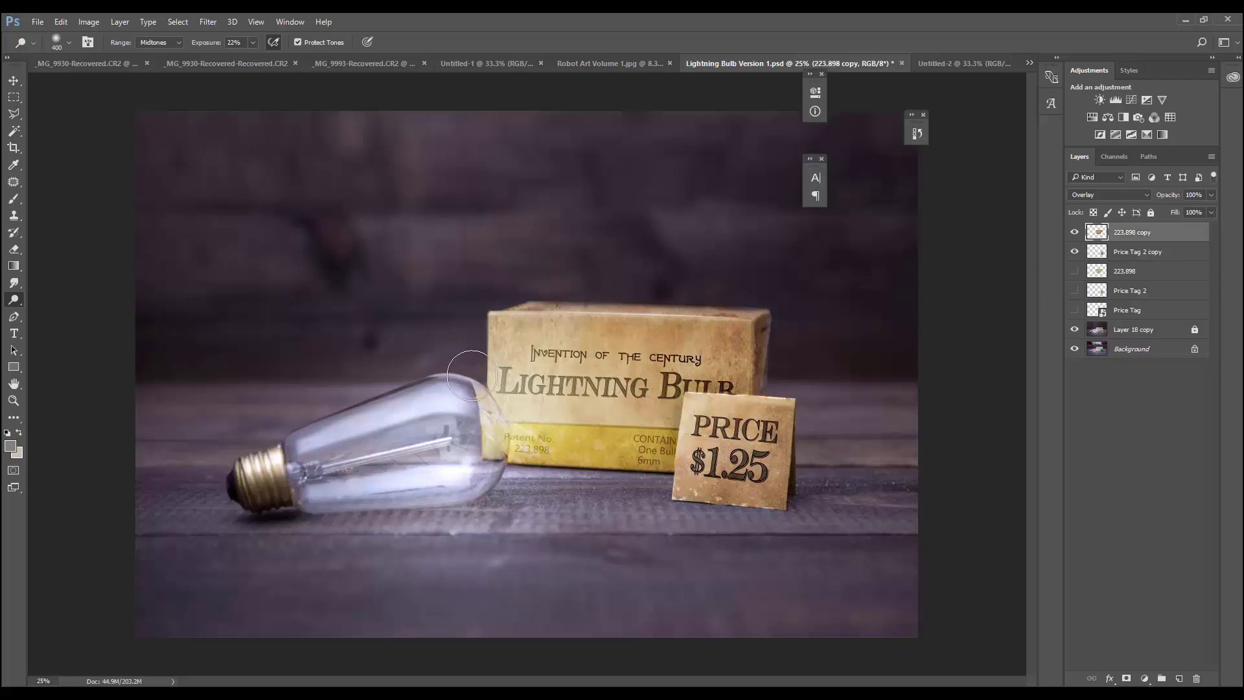
mouse_move(555, 451)
mouse_down()
mouse_move(596, 444)
mouse_move(484, 386)
mouse_up()
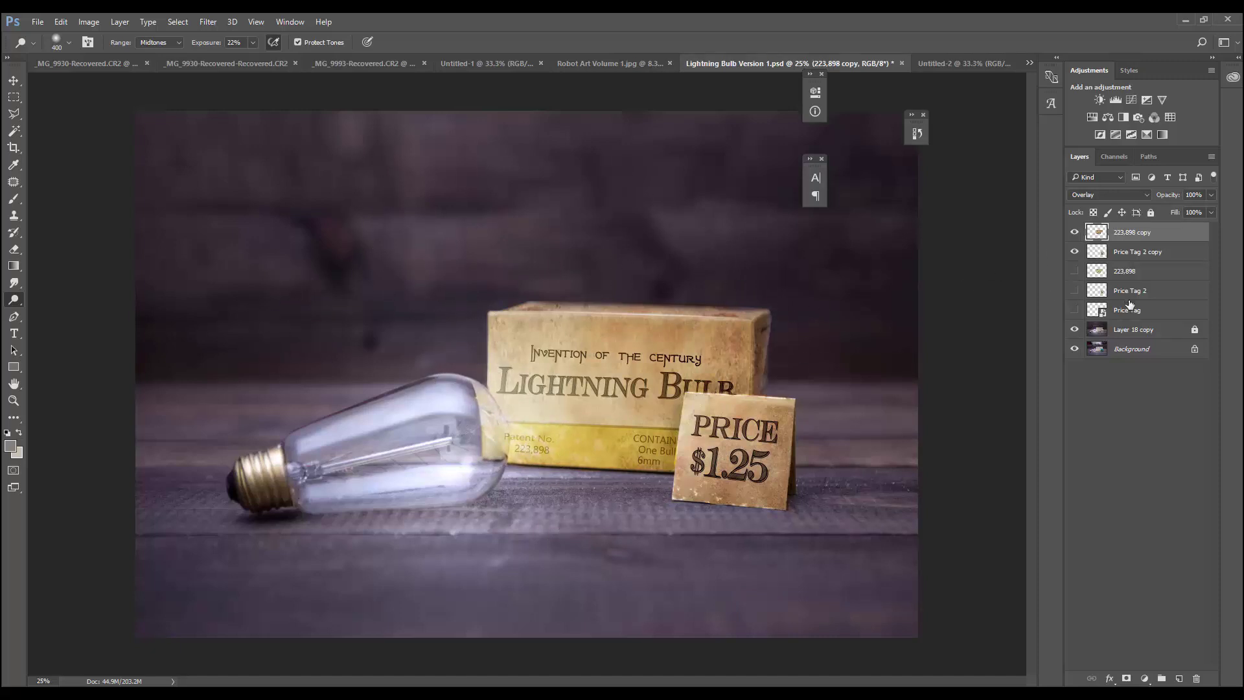
Group the 223,898 and Price Tag layers, including their copies, into a group named tags.
shift+click(1133, 299)
shift+click(1134, 308)
click(1210, 157)
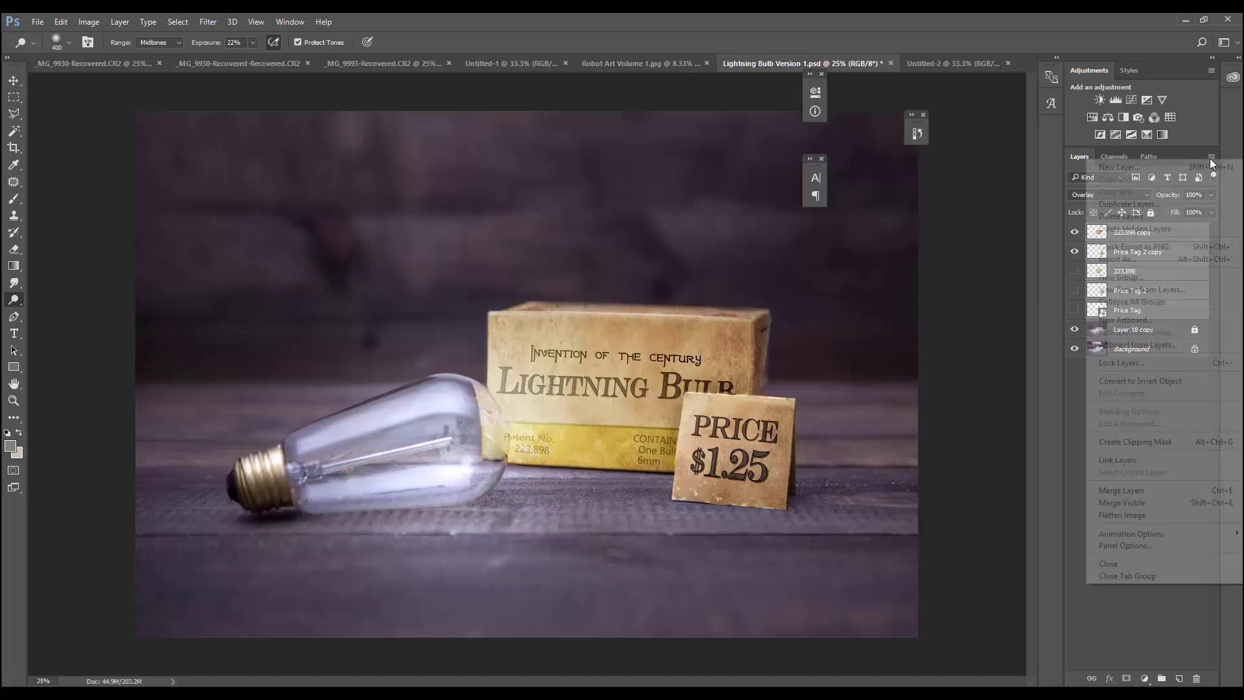
click(1154, 291)
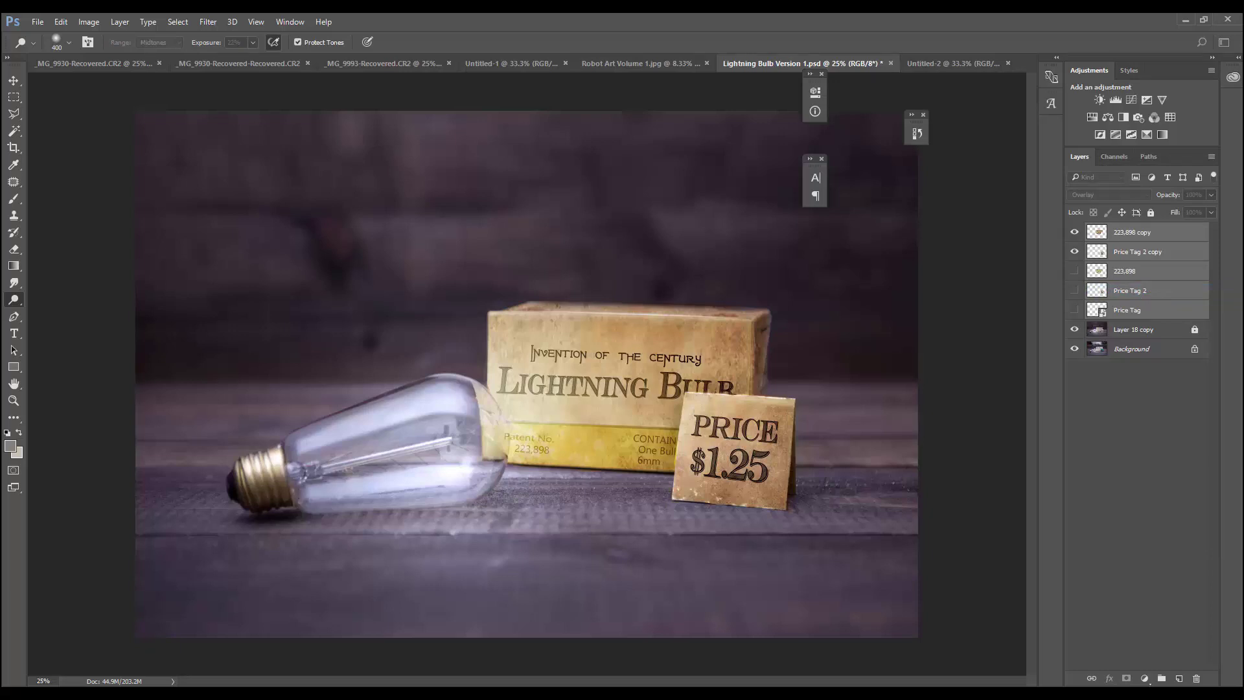
text(tags)
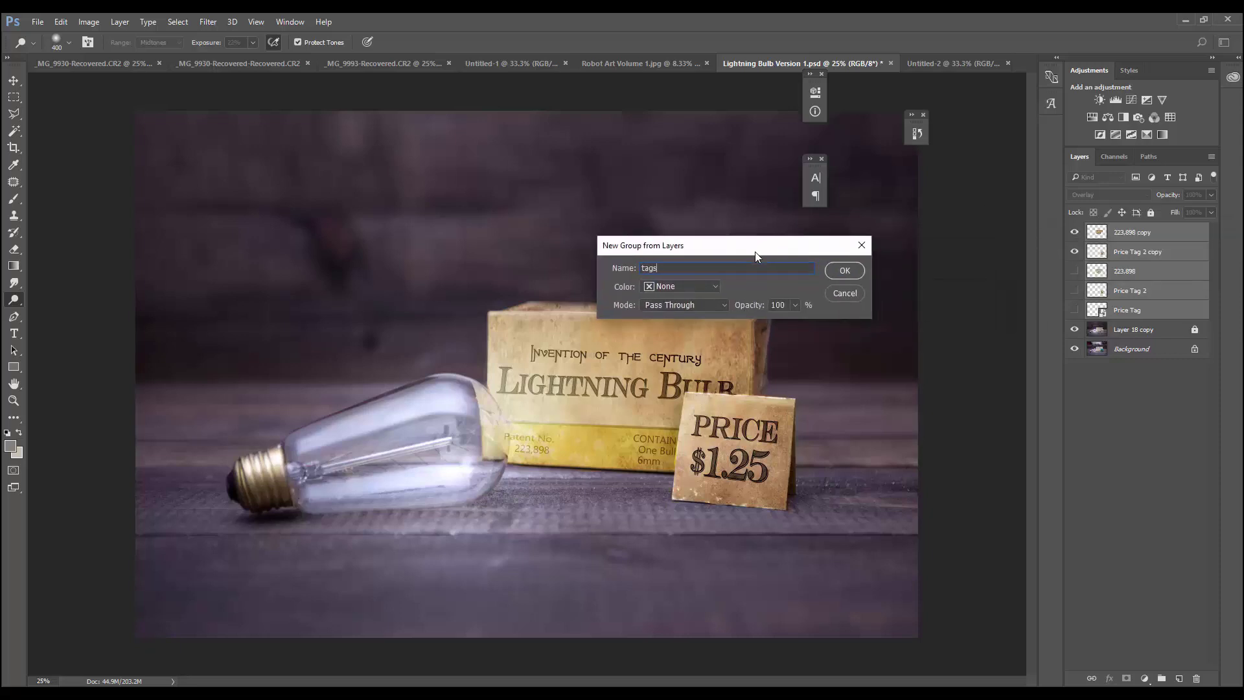
click(842, 271)
Toggle the tags group's visibility to compare the photo with and without it, and lock the group.
click(1074, 230)
click(1075, 230)
click(1074, 230)
click(1075, 230)
click(1153, 214)
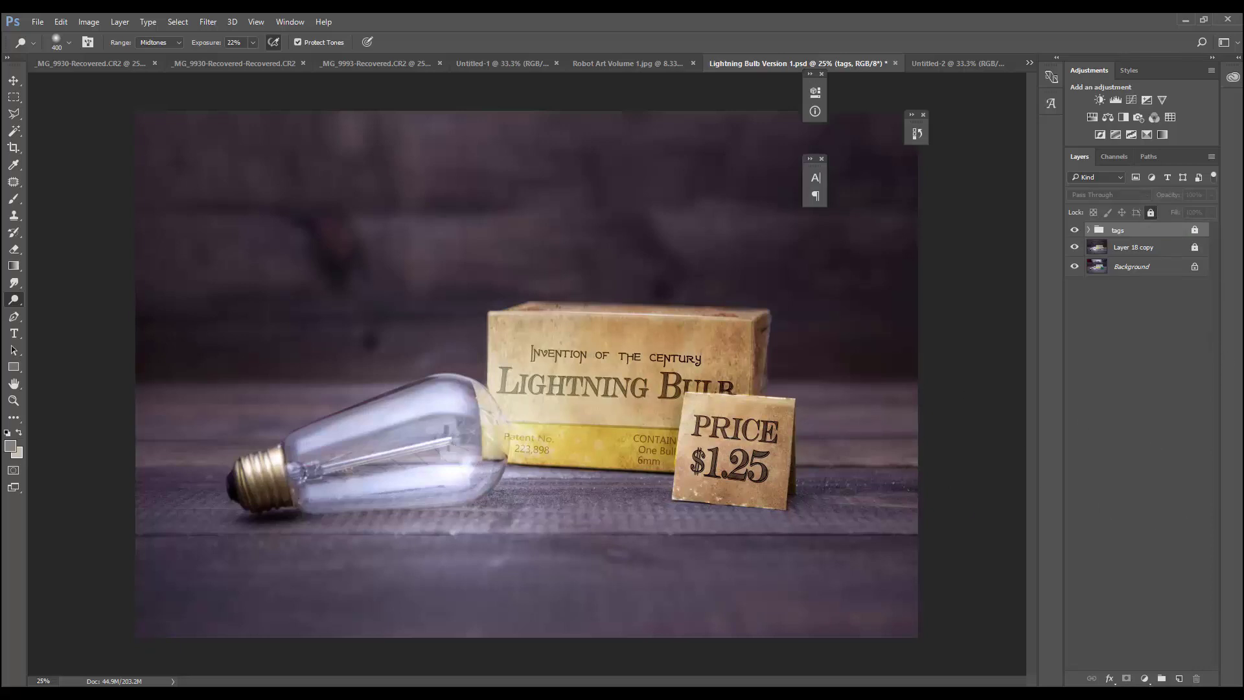
Add a new layer above the tags group and set the Brush tool to 100% opacity and 7 px size.
key(b)
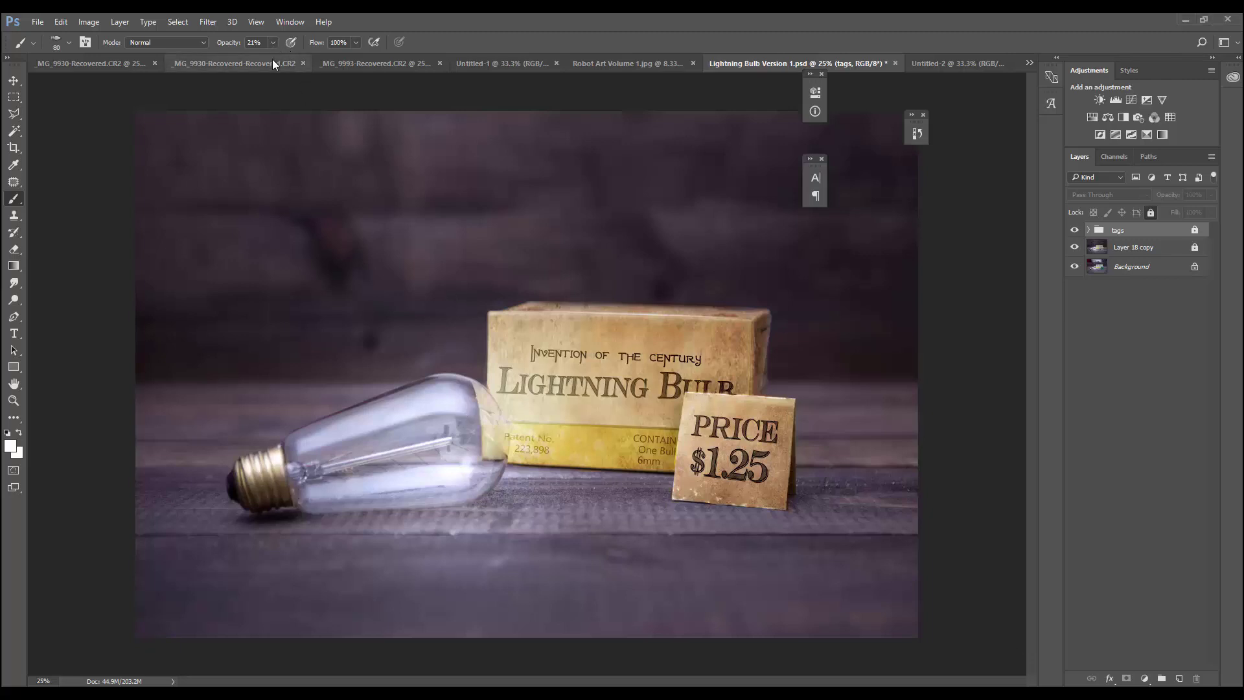
click(272, 43)
drag(271, 60, 337, 59)
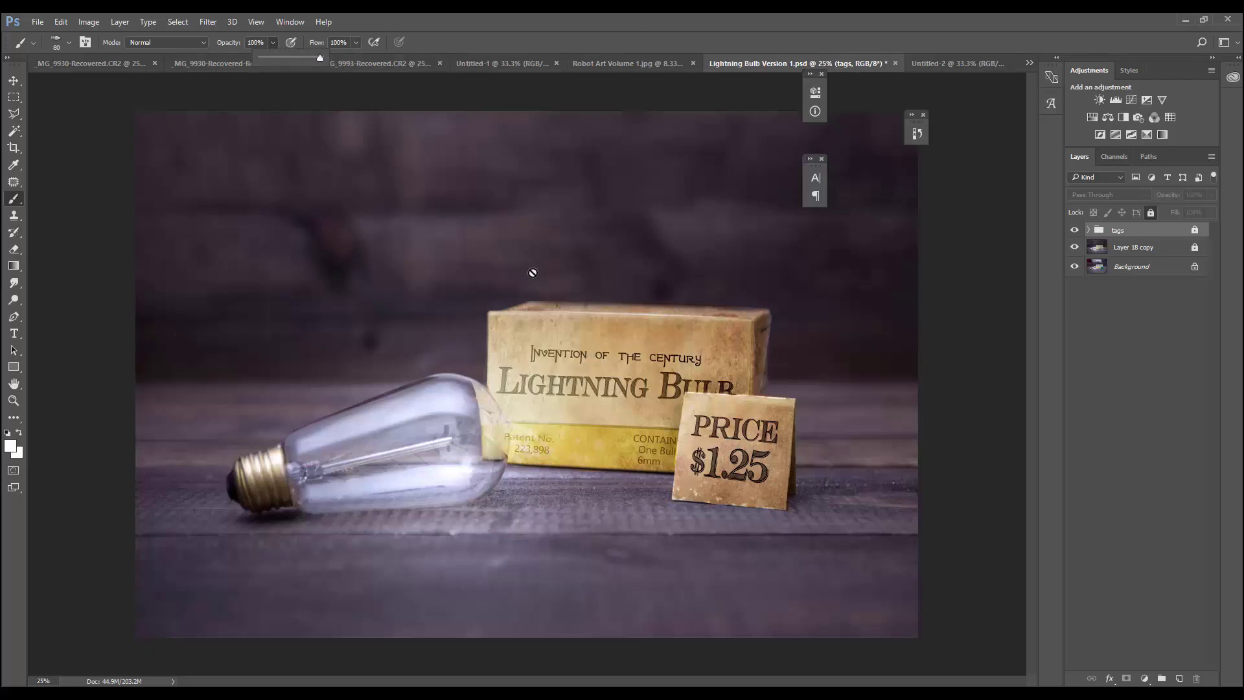
click(1179, 678)
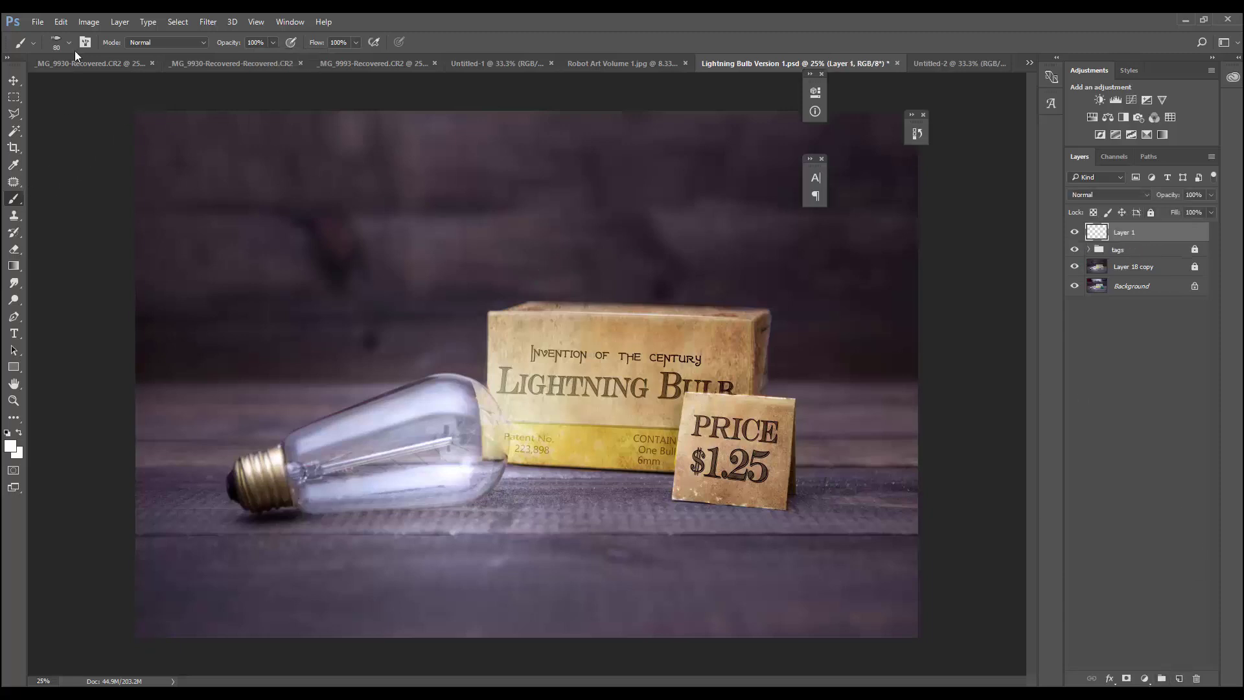
click(57, 42)
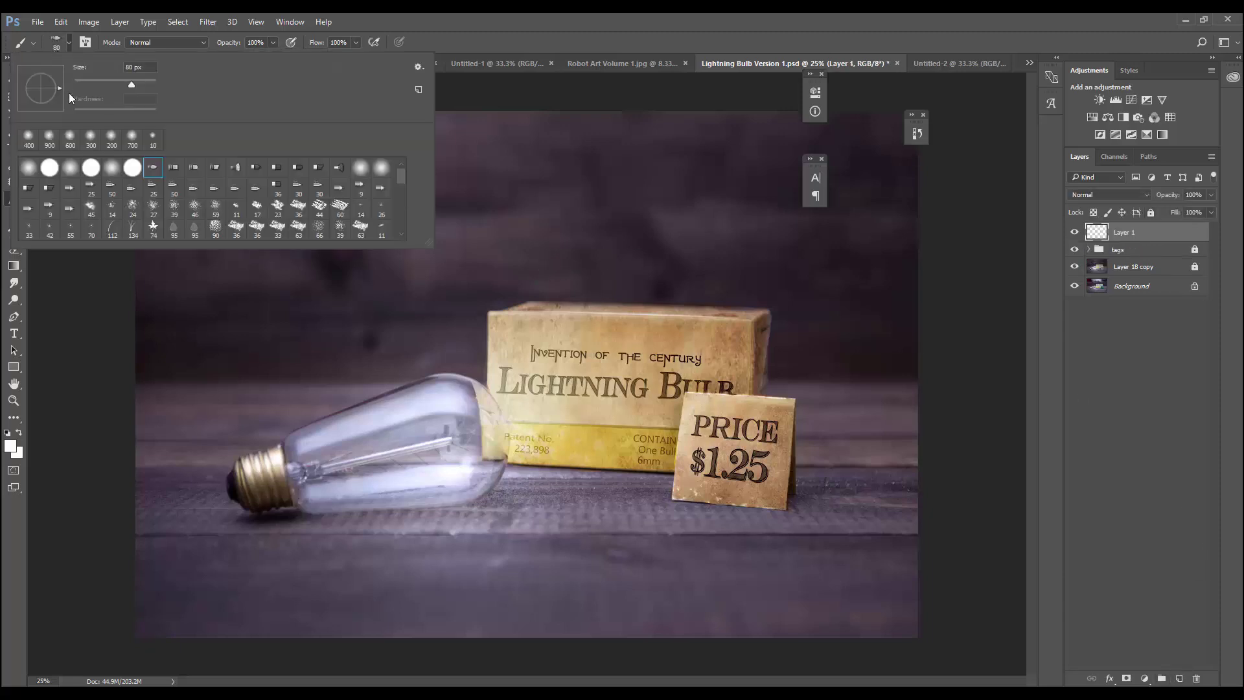
right_click(153, 174)
key(Escape)
drag(90, 80, 79, 83)
key(Return)
Paint white branching lightning from the filament through the bulb's glass, reducing the brush to 1 px, and erase the lower branch's overlong tip.
mouse_move(323, 469)
mouse_down()
mouse_move(344, 459)
mouse_move(373, 492)
mouse_move(411, 504)
mouse_up()
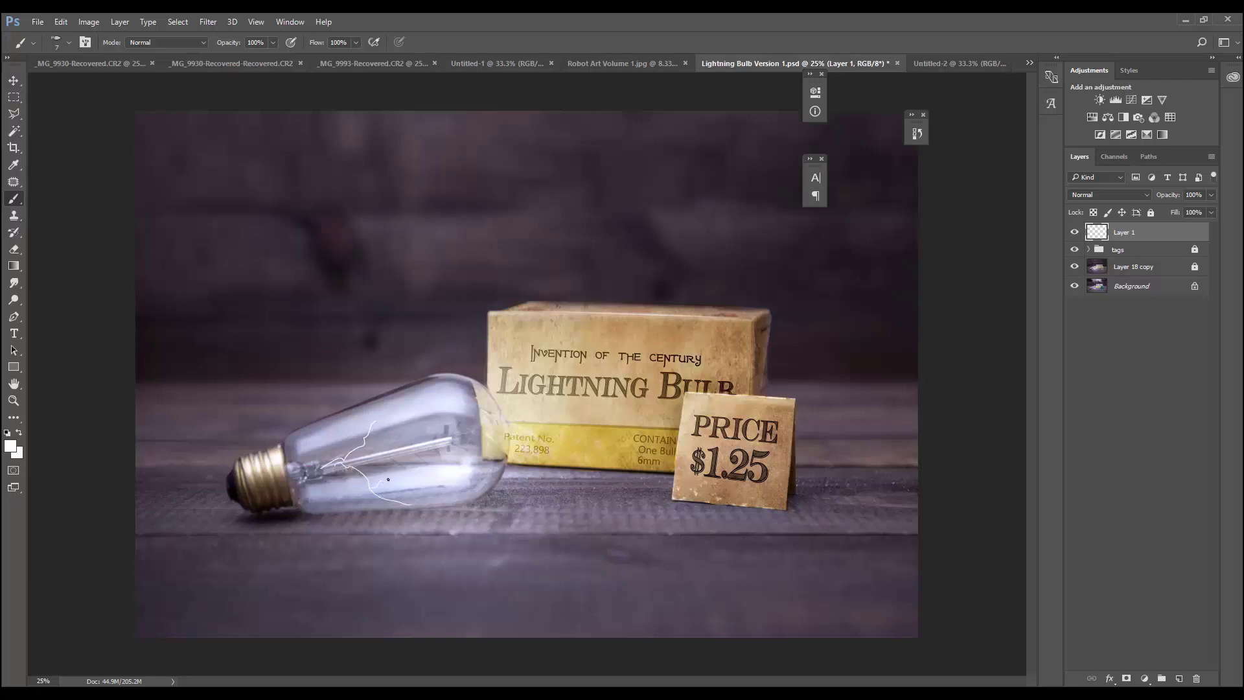
drag(388, 449, 422, 411)
drag(388, 454, 306, 471)
key(bracketleft)
key(bracketleft)
key(bracketleft)
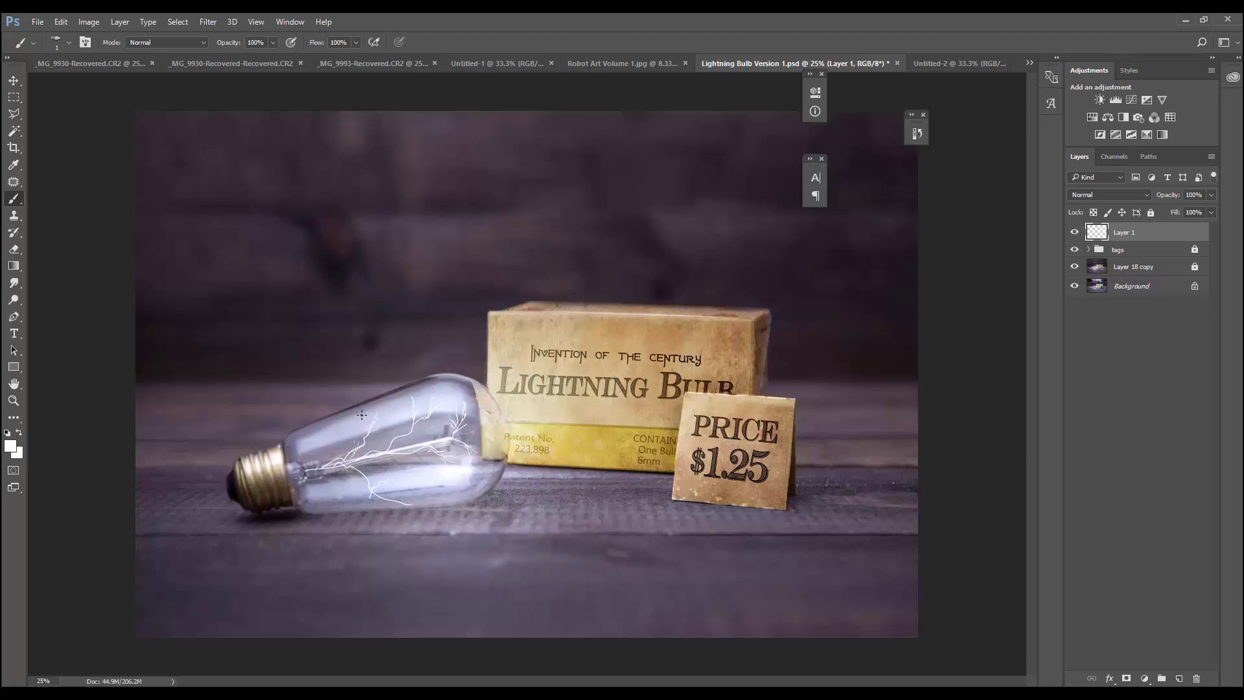
click(14, 248)
key(bracketright)
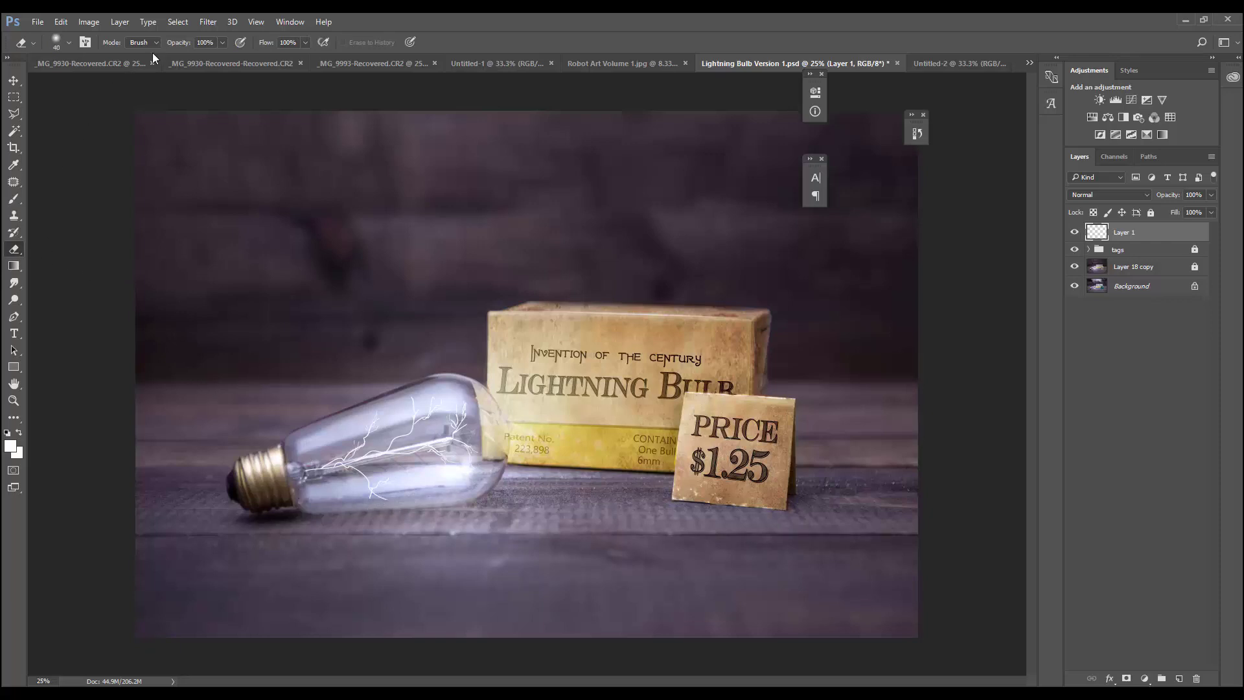
click(208, 22)
mouse_move(215, 170)
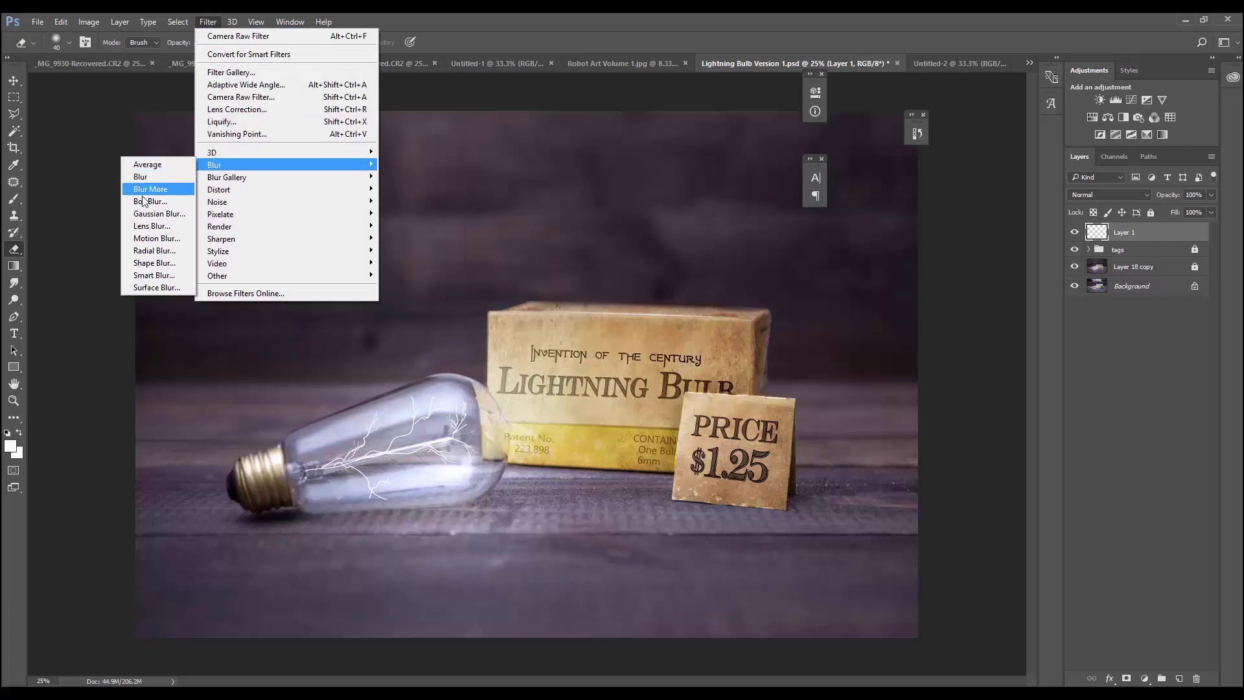
click(142, 239)
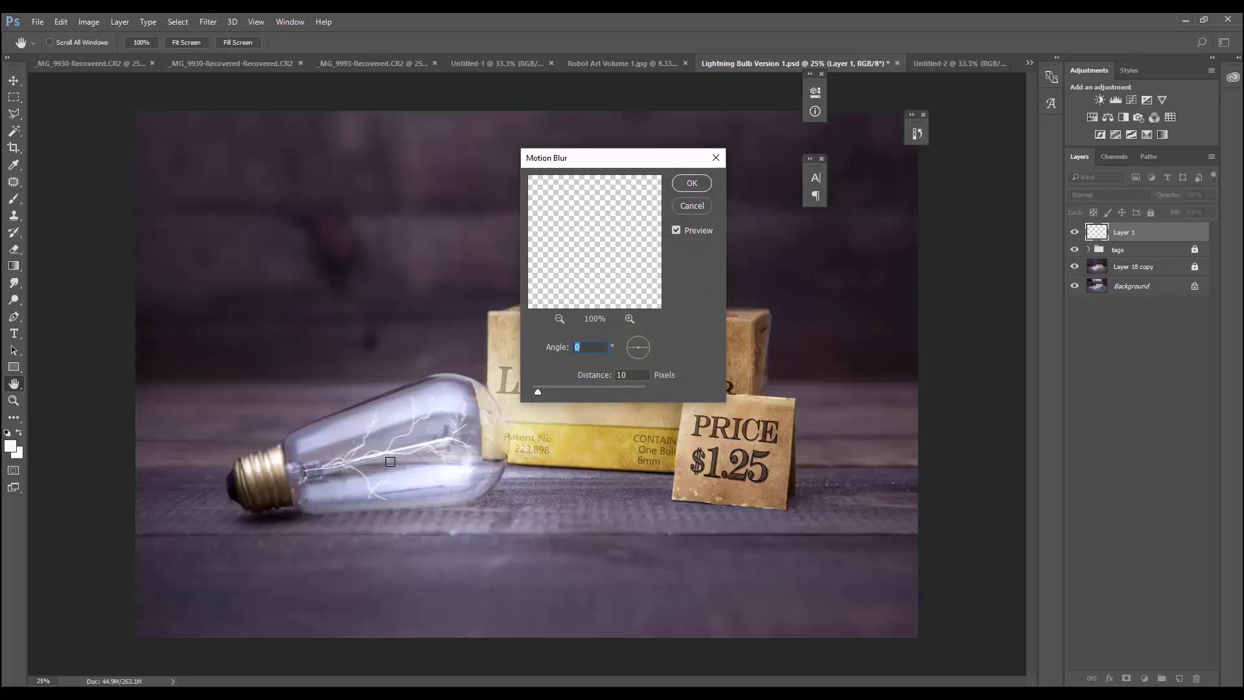
drag(547, 392, 566, 392)
click(691, 206)
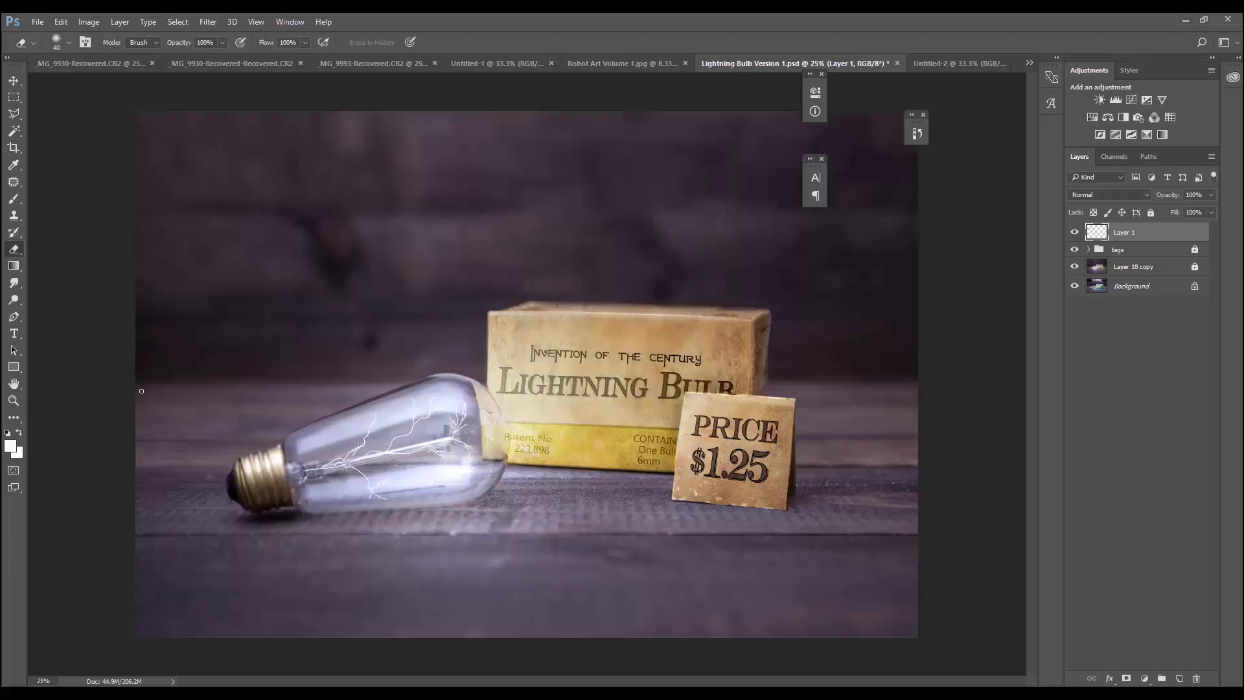
Thicken the main lightning bolt along the filament and paint extra branches near the bulb's rounded end.
click(16, 403)
click(333, 478)
click(367, 481)
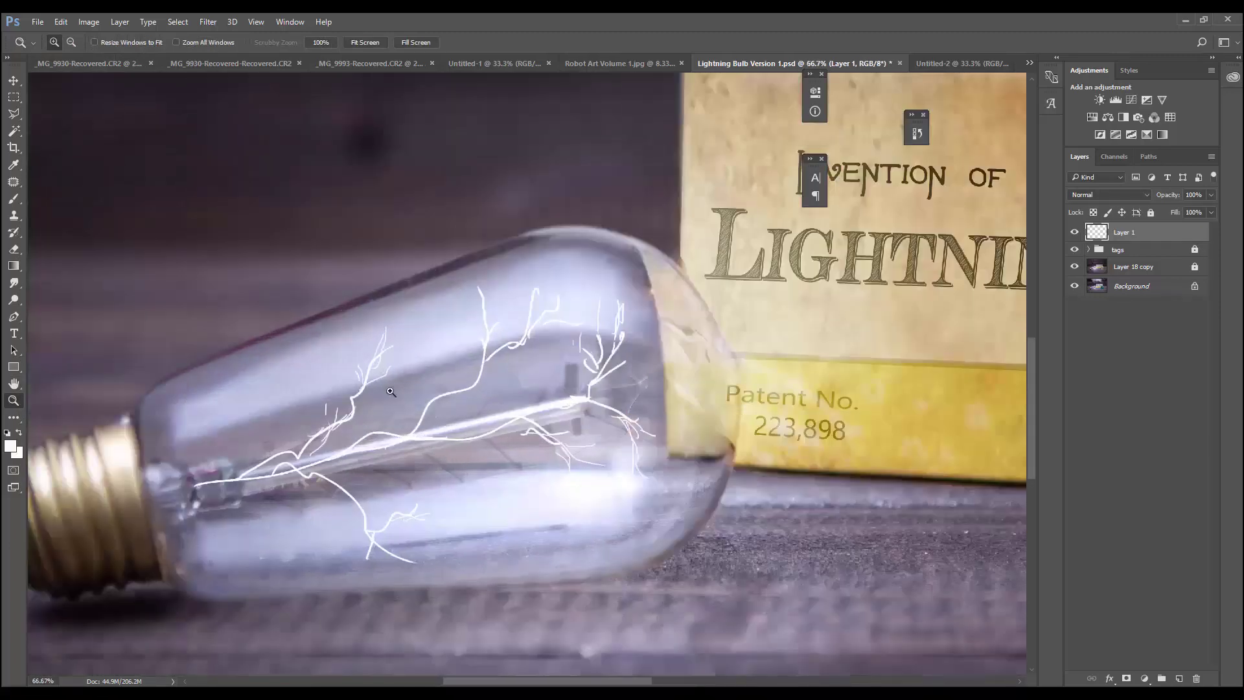
key(b)
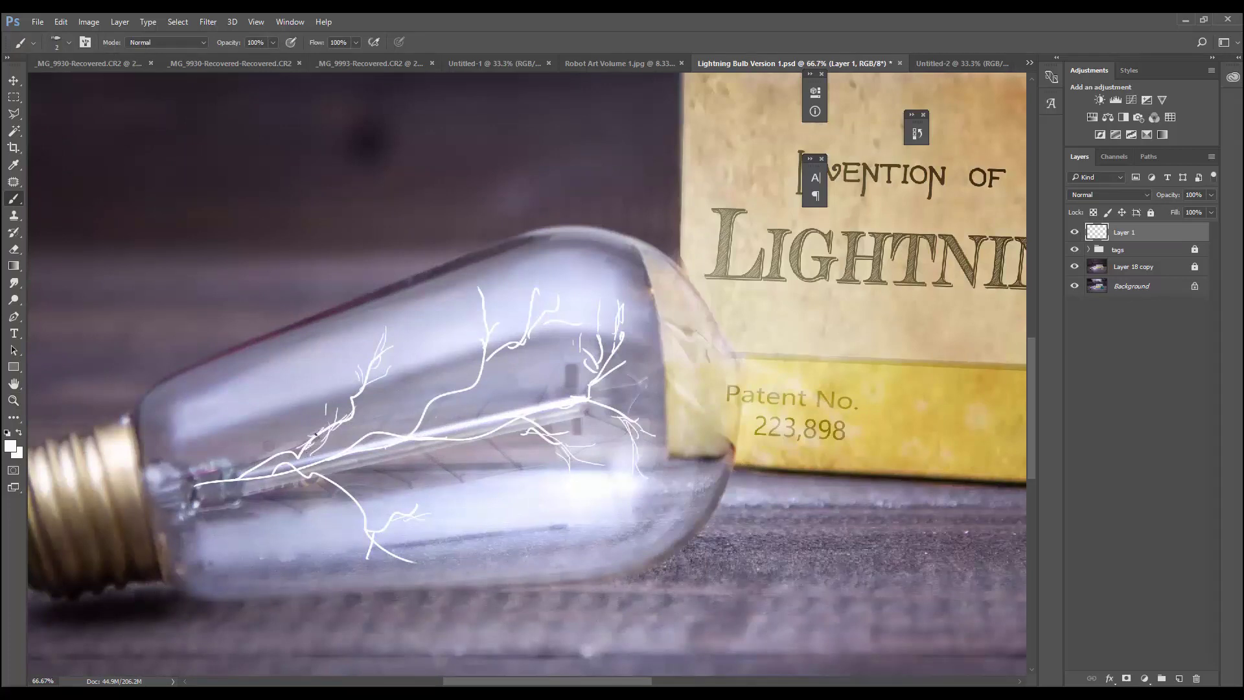
mouse_move(365, 429)
mouse_down()
mouse_move(230, 467)
mouse_move(440, 419)
mouse_move(430, 435)
mouse_move(521, 420)
mouse_move(506, 419)
mouse_move(628, 468)
mouse_move(579, 451)
mouse_move(589, 485)
mouse_up()
key(bracketleft)
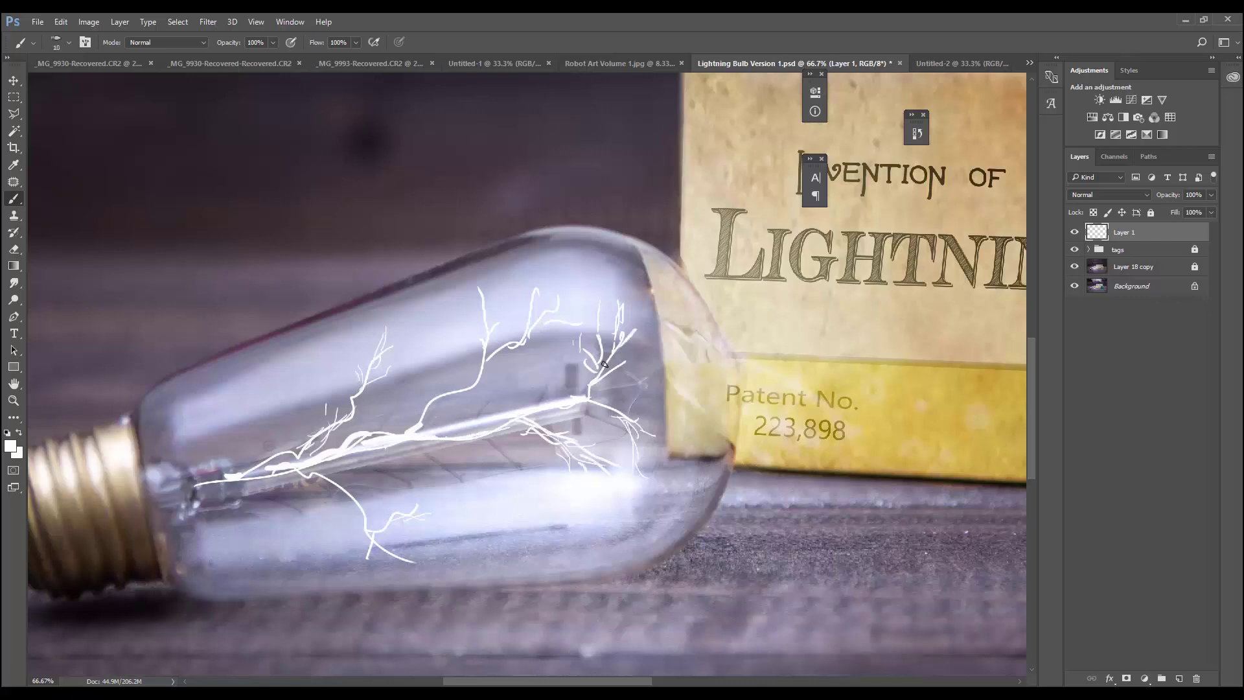
Apply a Motion Blur to the lightning on Layer 1 with a 16° angle and 21 pixels distance.
click(208, 21)
mouse_move(217, 165)
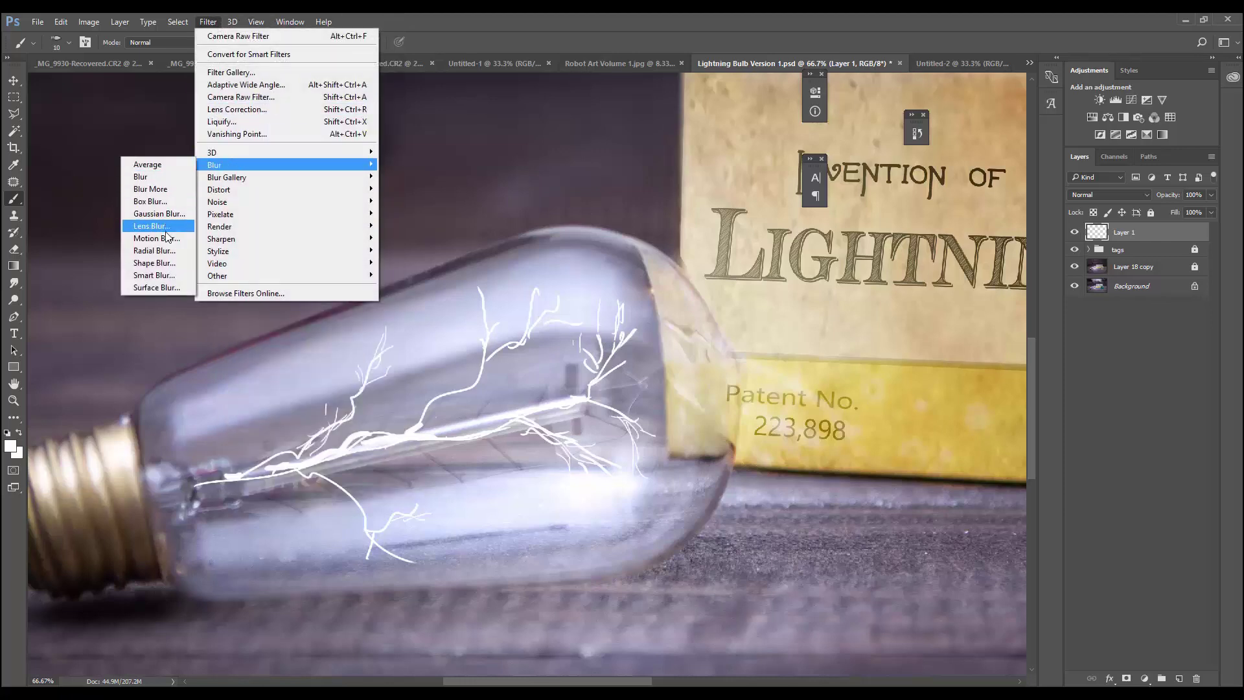
click(159, 236)
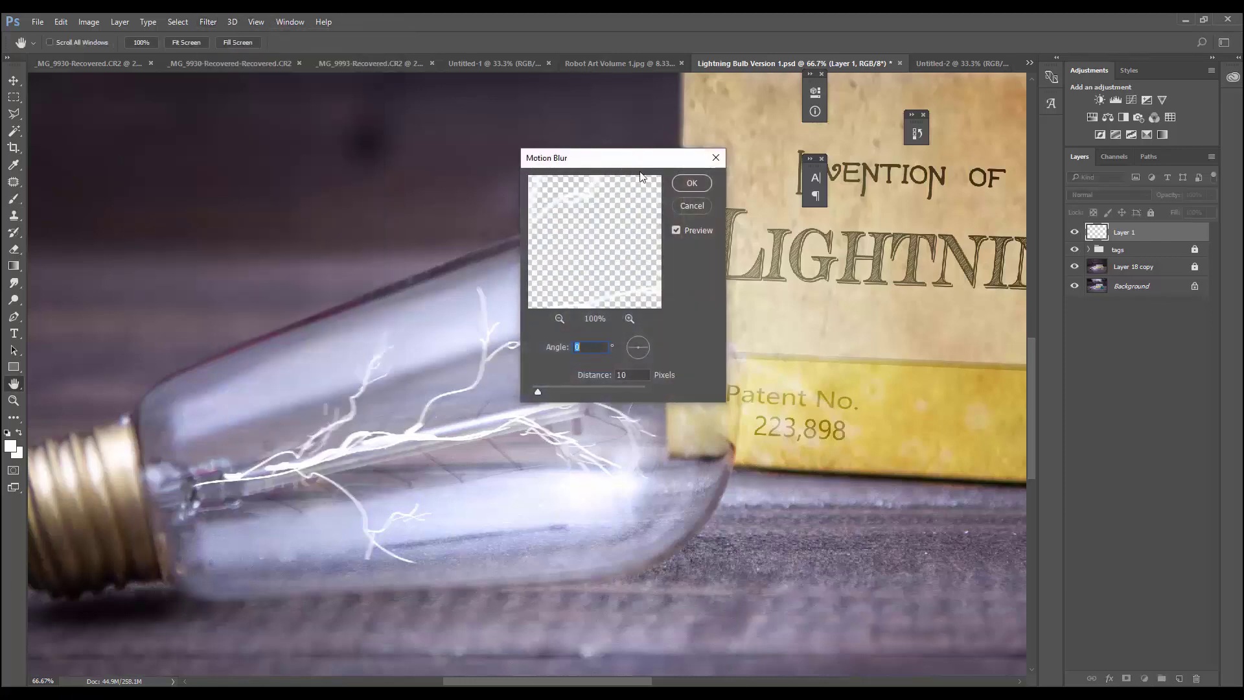
drag(668, 165, 888, 153)
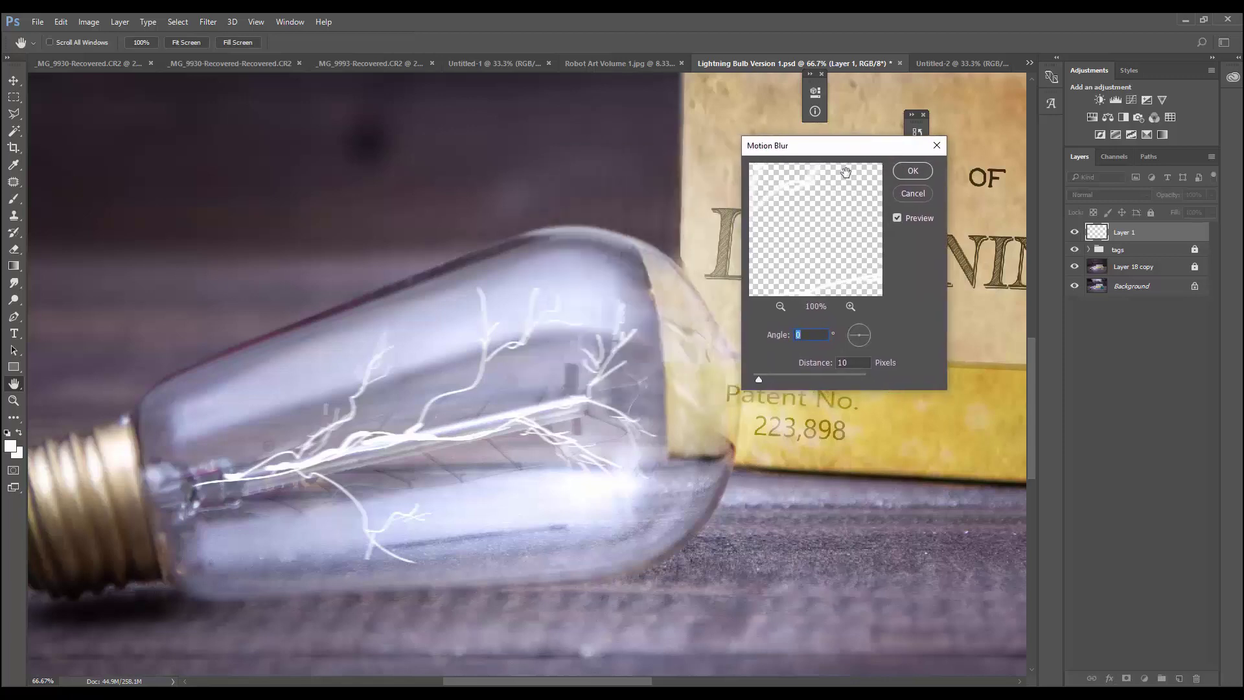
drag(759, 380, 766, 380)
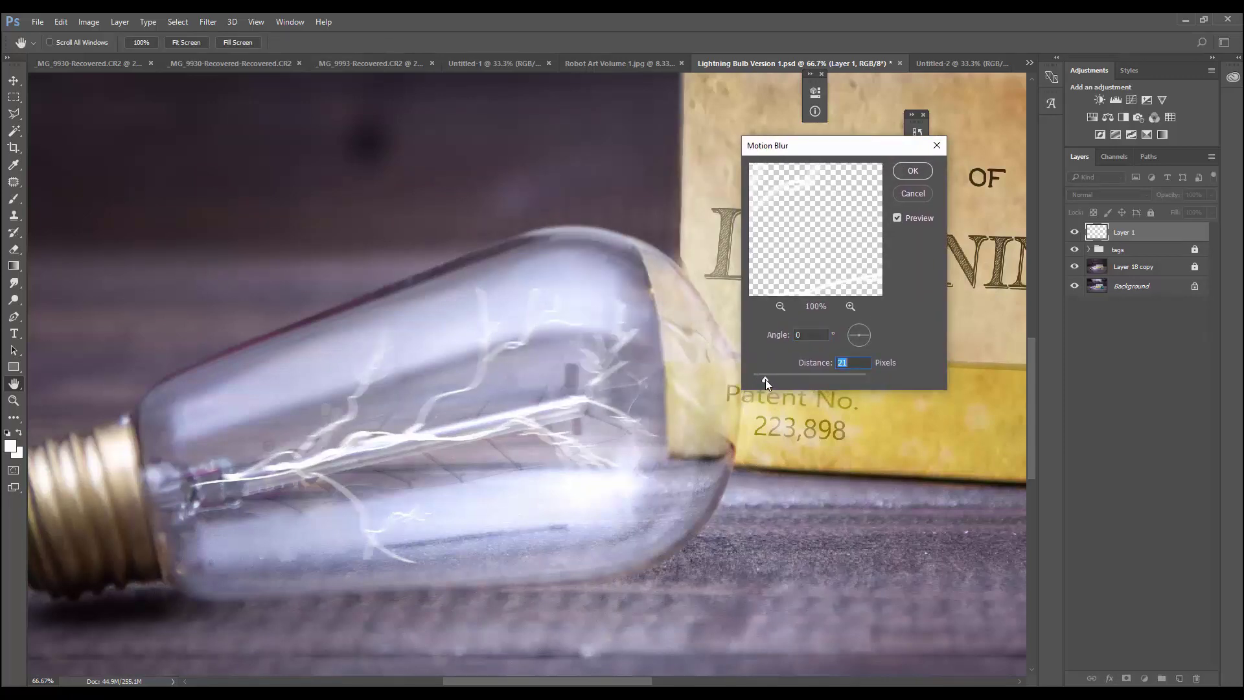
mouse_move(857, 336)
mouse_down()
mouse_move(872, 336)
mouse_move(860, 337)
mouse_up()
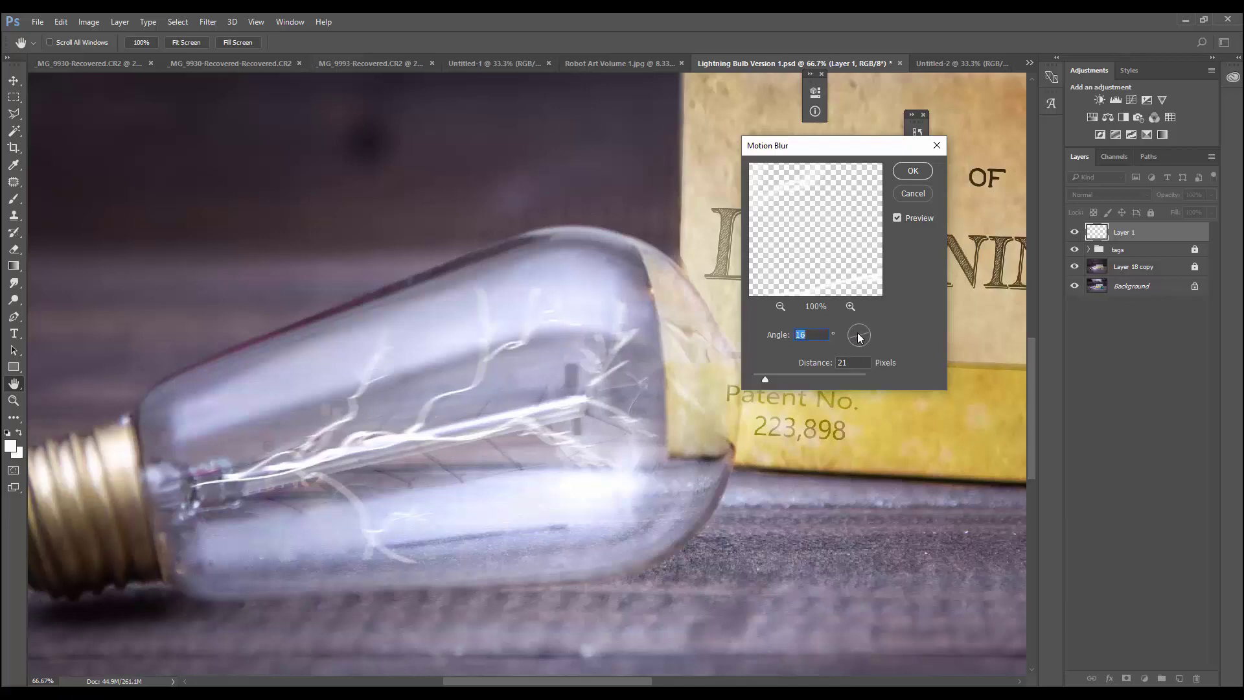
click(909, 173)
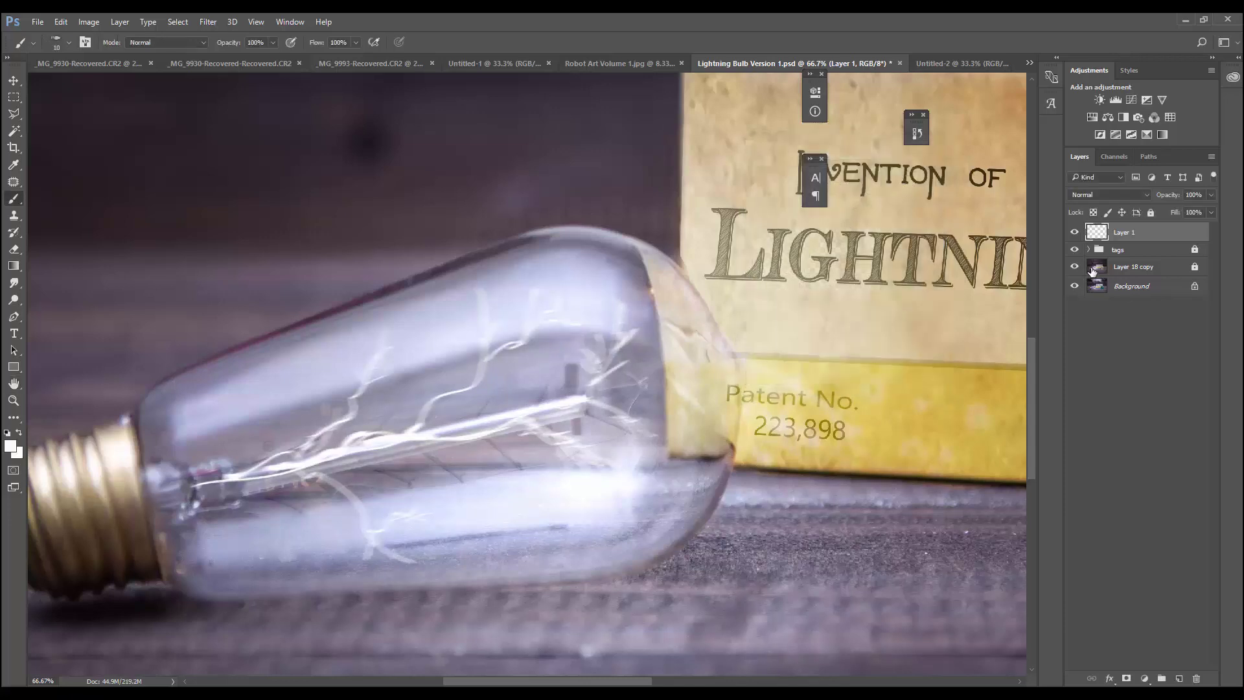
Duplicate the Layer 1 lightning twice and add an Outer Glow to the topmost copy with 68% opacity and 59 px size.
drag(1097, 238, 1178, 676)
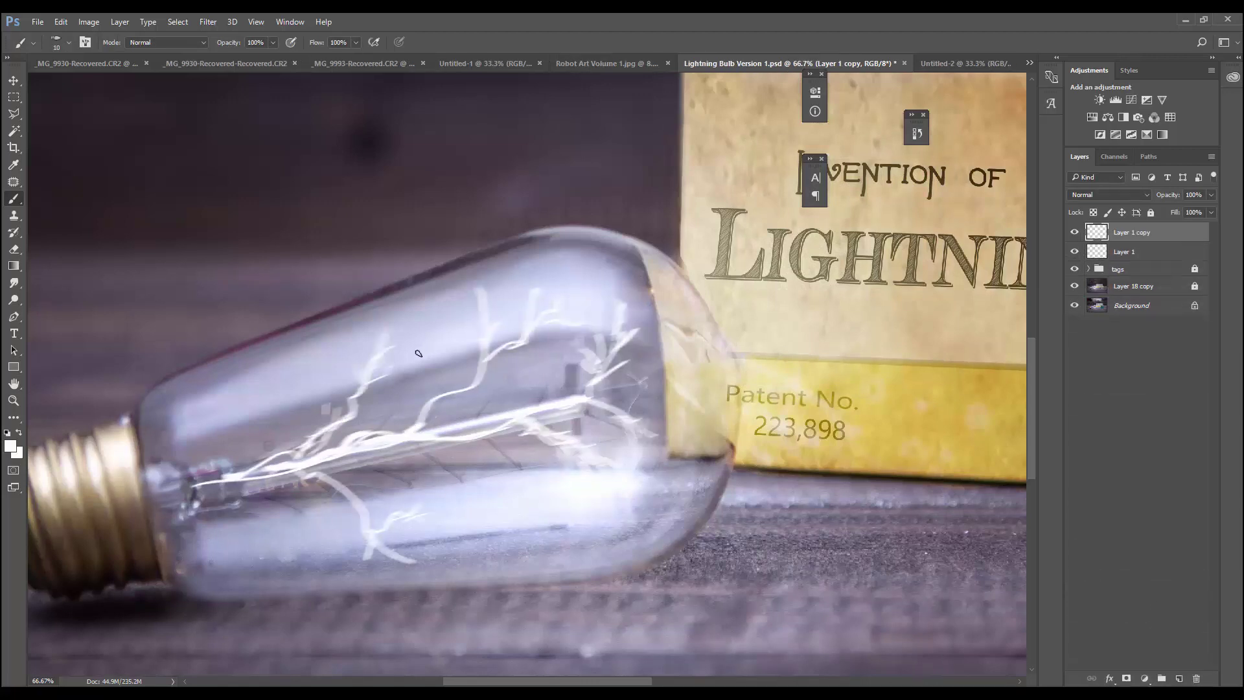
drag(1092, 232, 1179, 677)
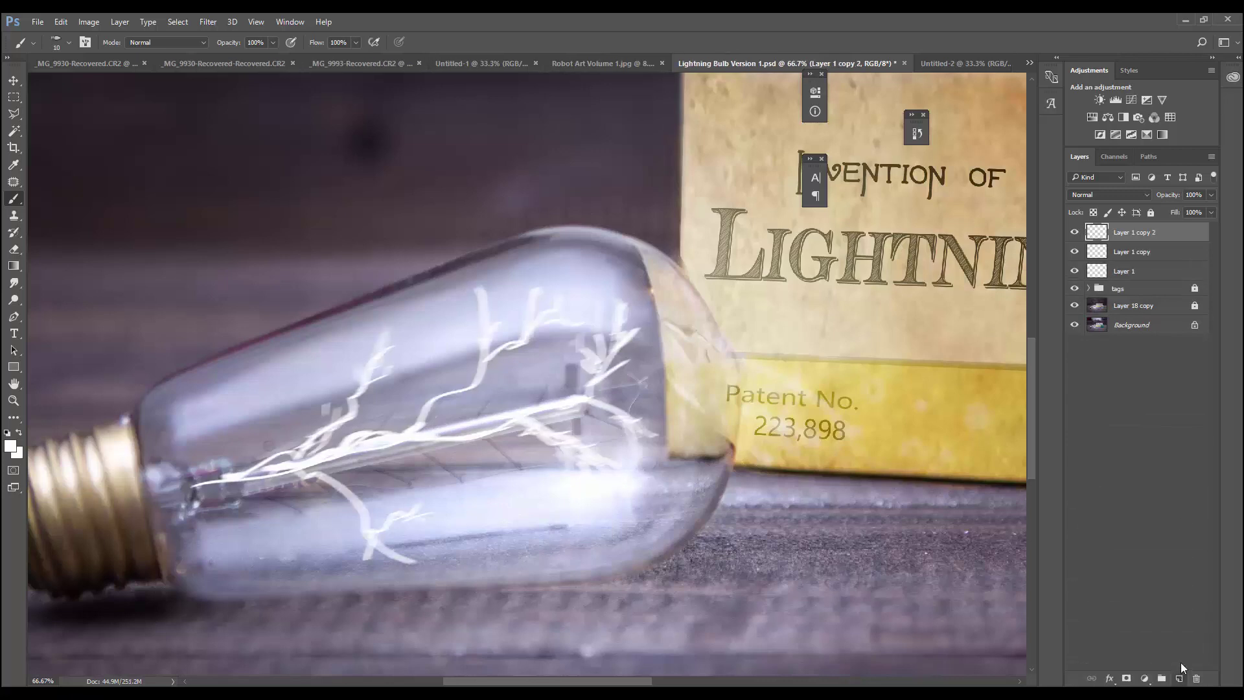
click(1108, 678)
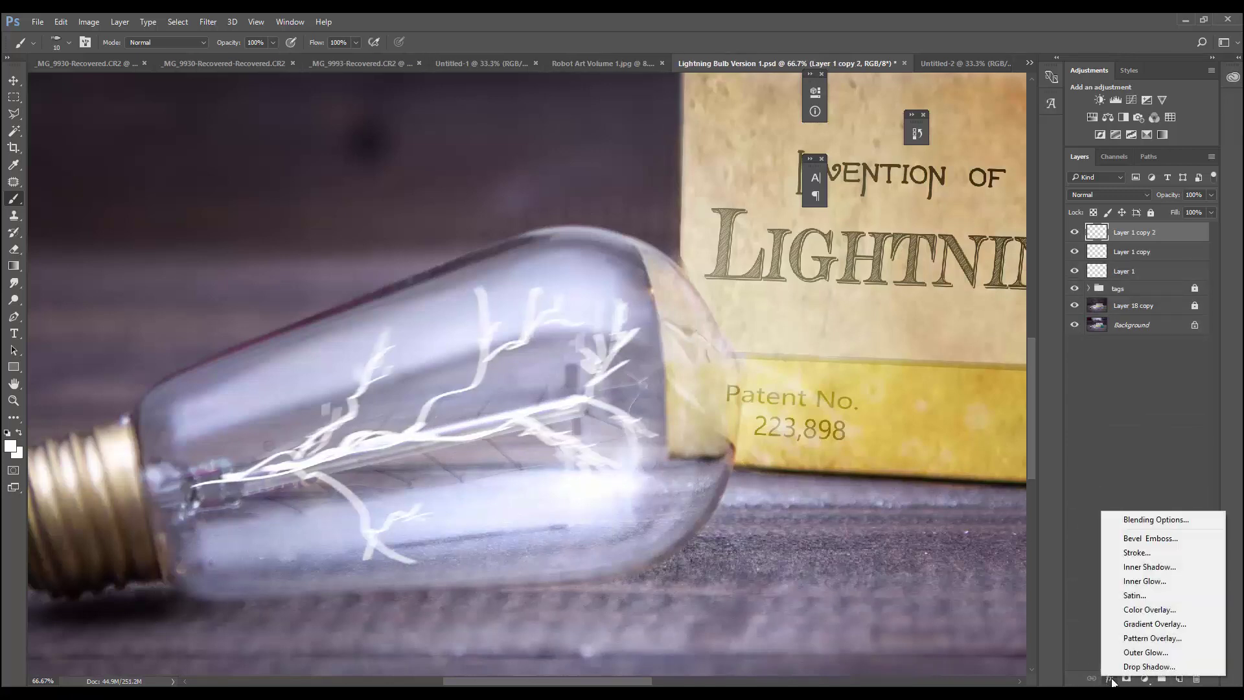
click(1134, 651)
drag(519, 146, 735, 128)
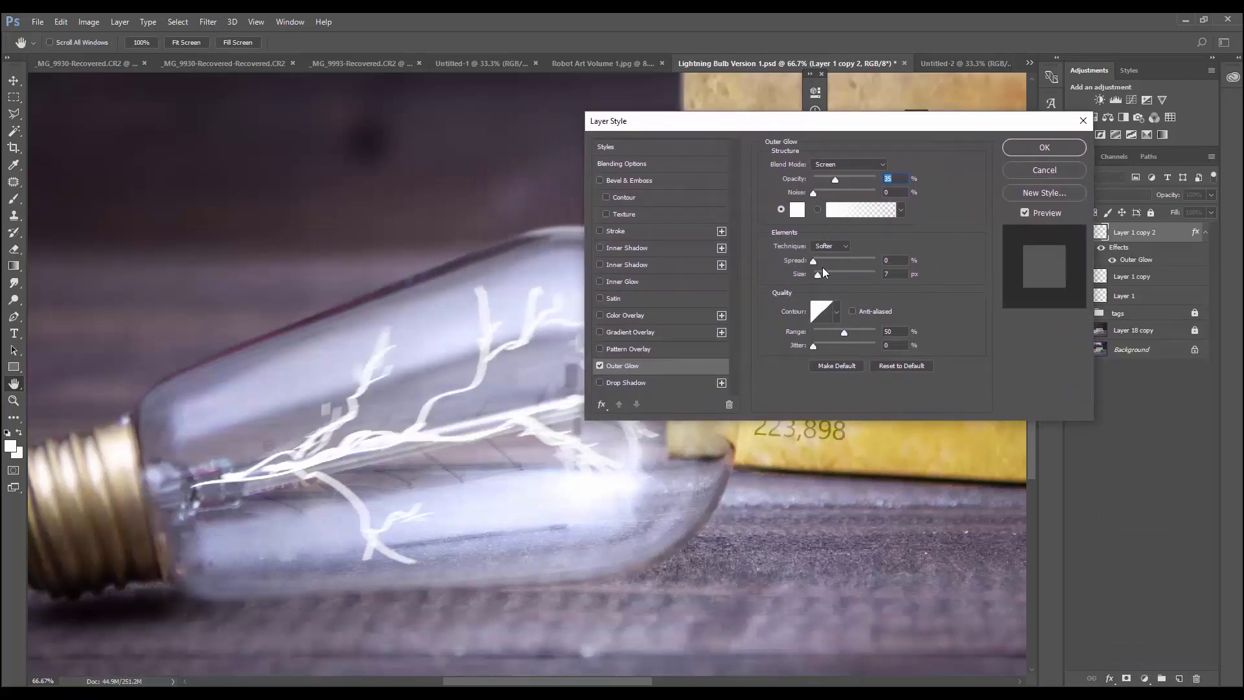
drag(841, 175, 855, 179)
mouse_move(818, 274)
mouse_down()
mouse_move(845, 278)
mouse_move(819, 279)
mouse_move(842, 281)
mouse_move(831, 282)
mouse_up()
Try yellow and blue for the outer glow, settling on orange #f4ac78.
click(796, 209)
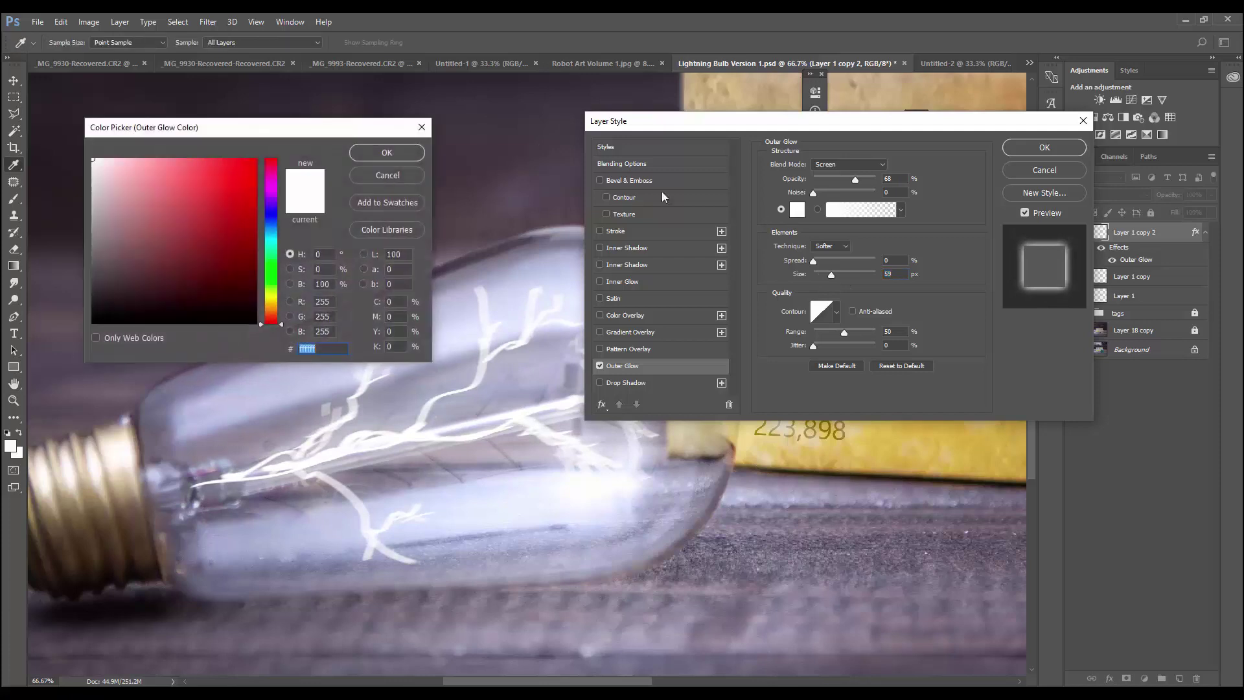
click(271, 302)
click(196, 158)
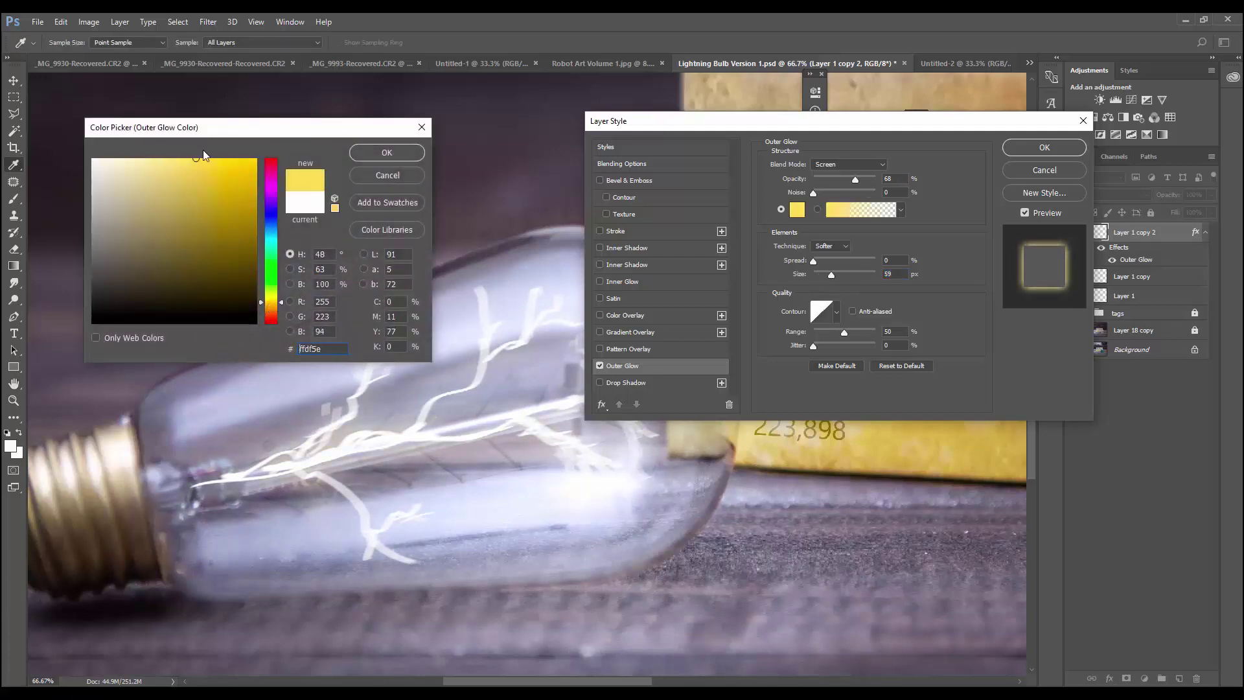
click(191, 163)
drag(190, 165, 181, 163)
drag(271, 298, 271, 225)
drag(181, 163, 161, 163)
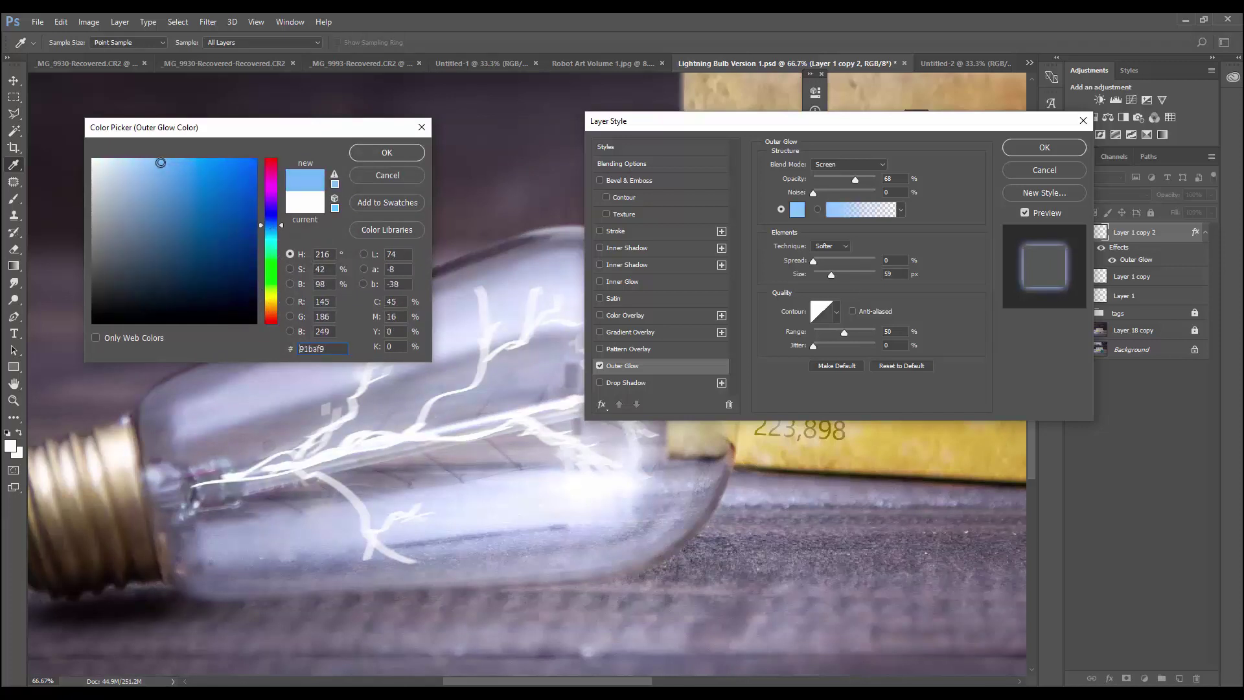
drag(272, 289, 273, 312)
drag(190, 164, 177, 166)
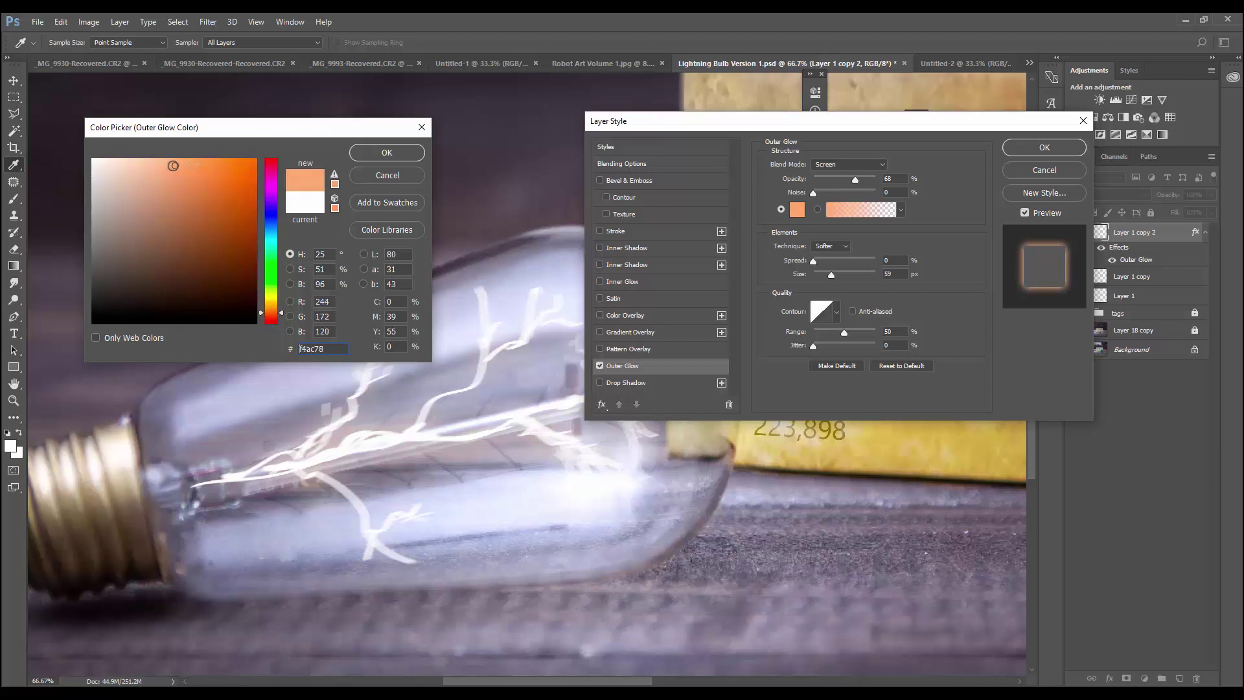
click(387, 153)
Set the outer glow's opacity to 77%, spread to 2% and size to 46 px.
drag(864, 180, 882, 176)
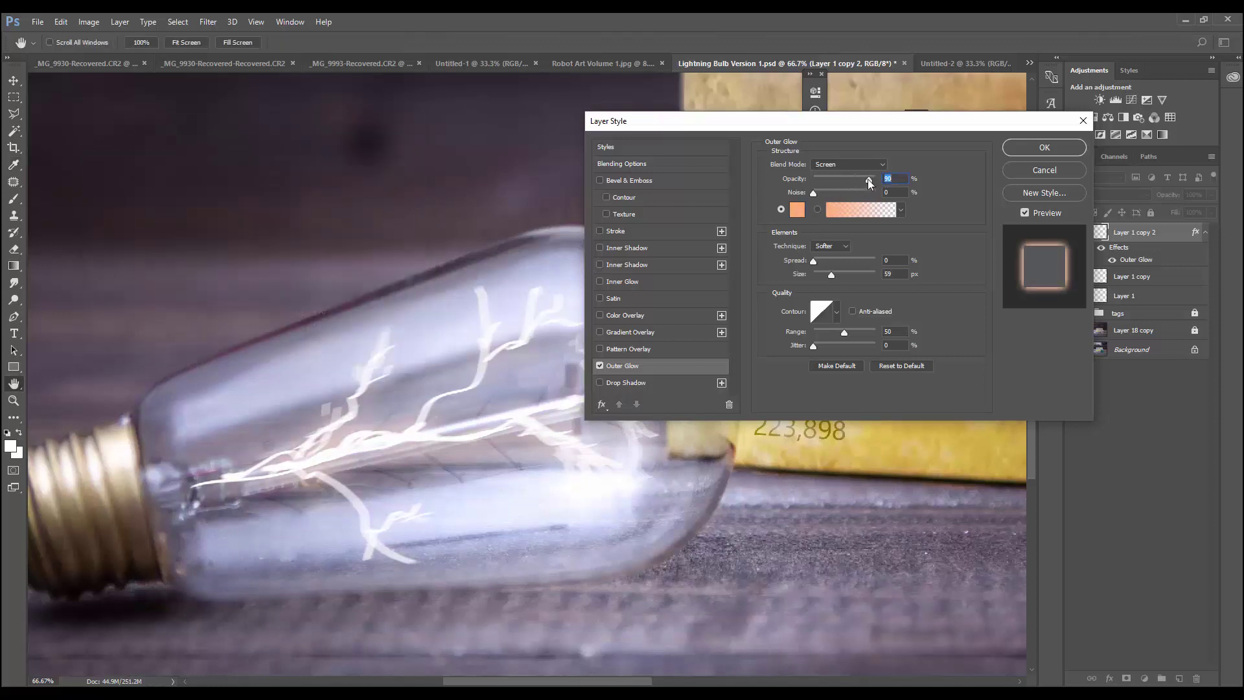
drag(826, 260, 813, 261)
drag(799, 120, 851, 83)
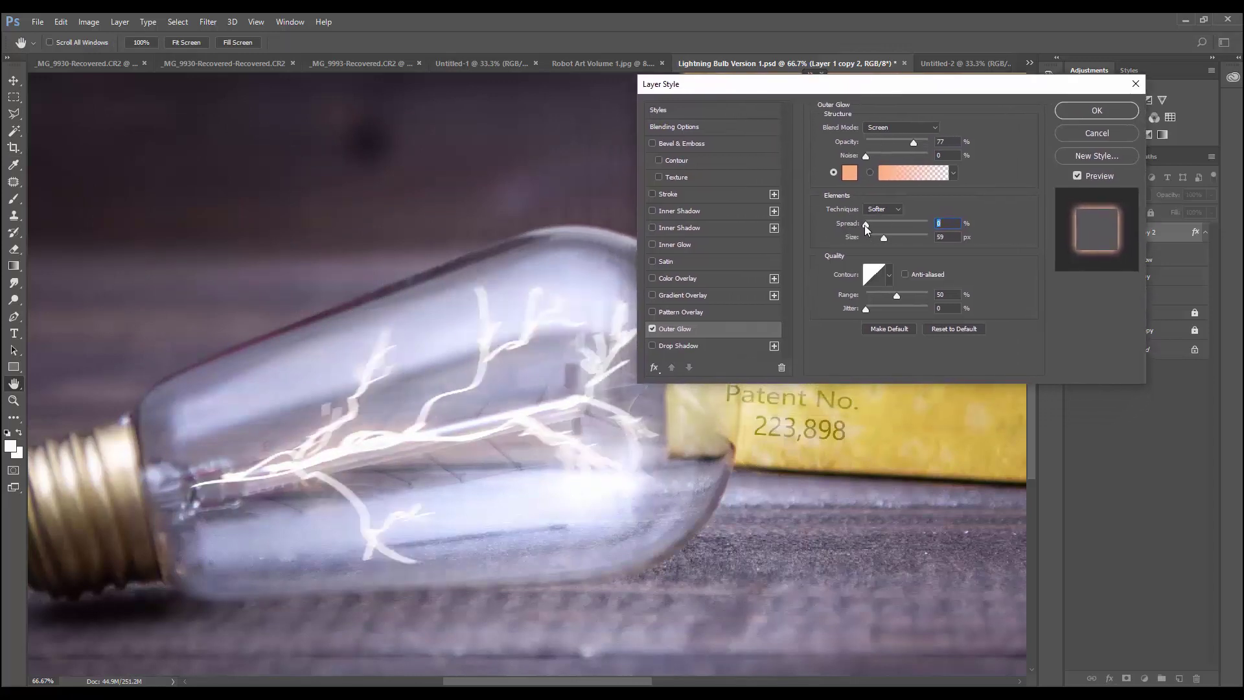
mouse_move(866, 224)
mouse_down()
mouse_move(911, 224)
mouse_move(866, 223)
mouse_up()
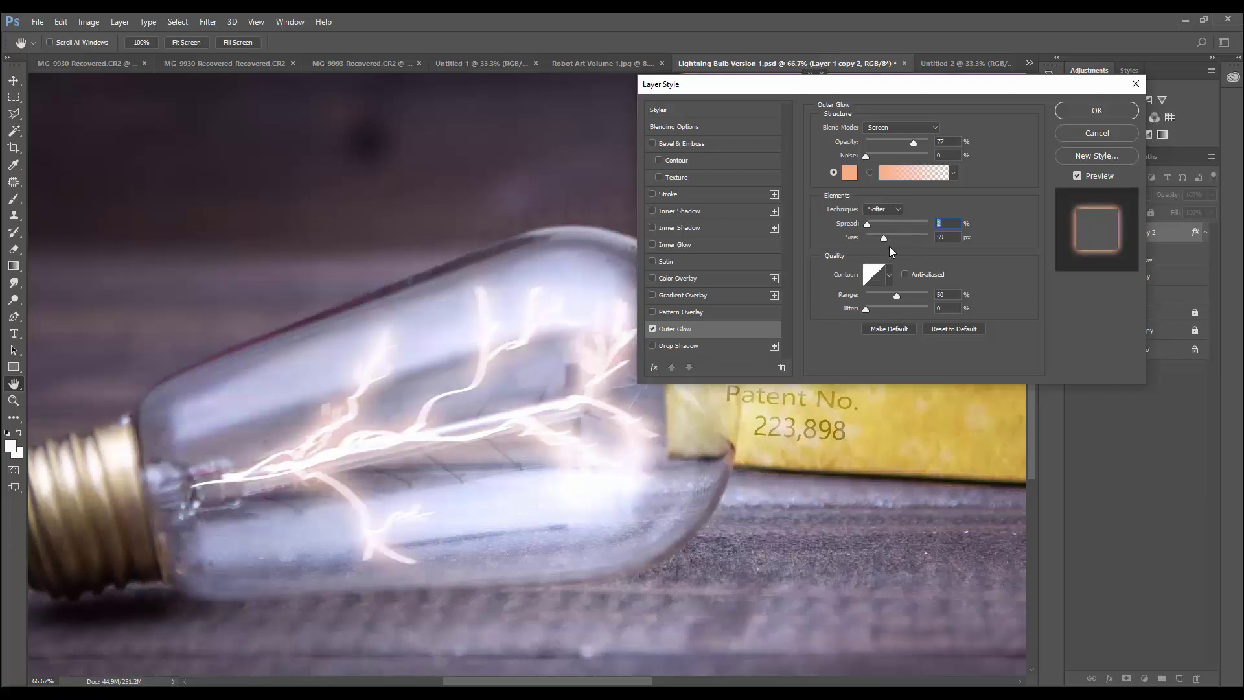
drag(885, 239, 877, 227)
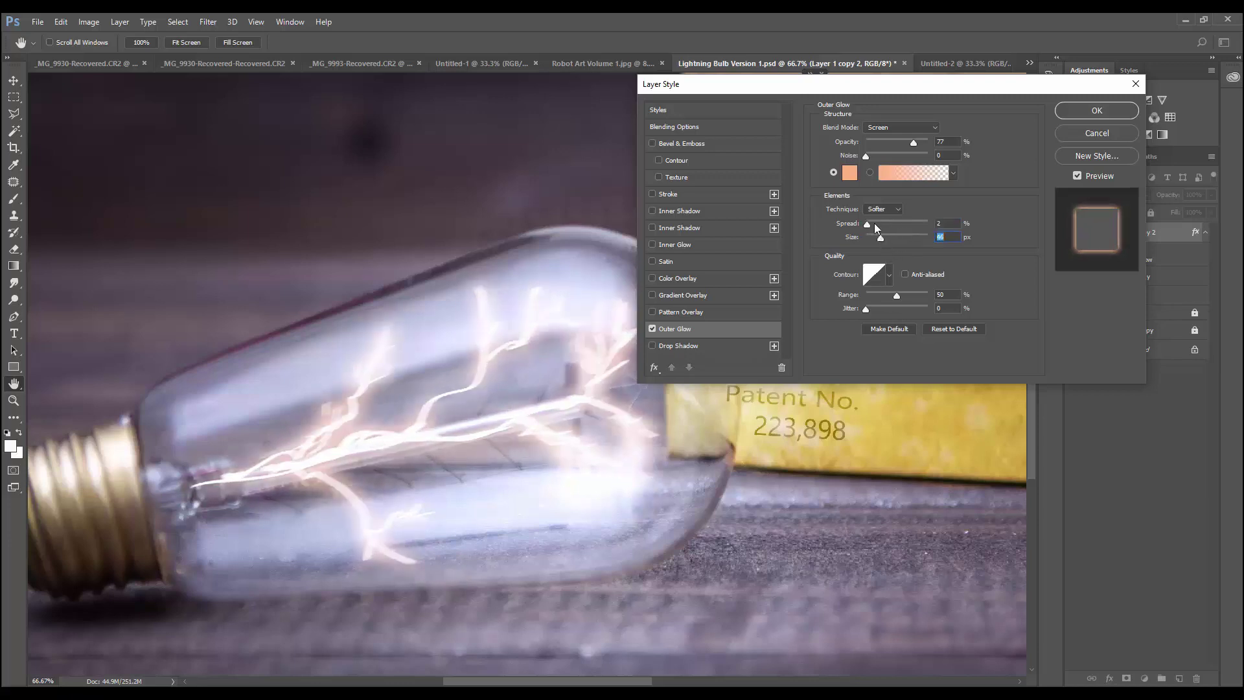
Change the outer glow color to light blue #95c4f4 and move the glowing Layer 1 copy 2 below Layer 1 copy.
click(850, 172)
drag(163, 167, 156, 169)
click(271, 228)
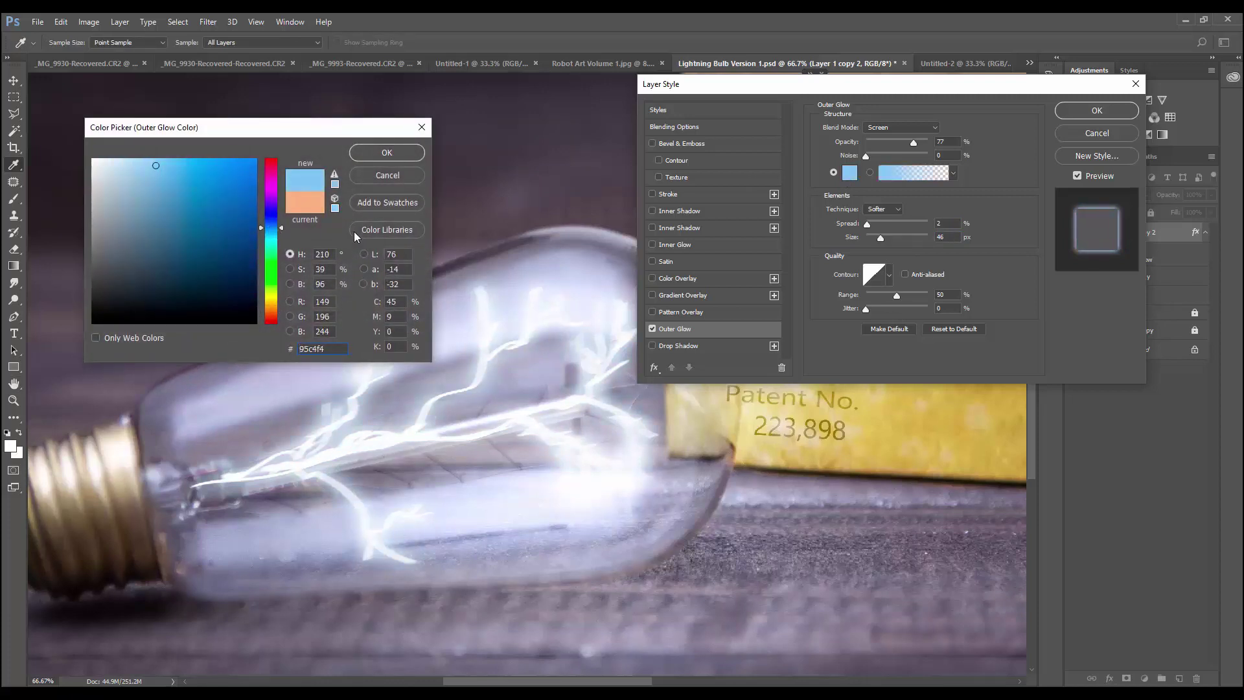
click(387, 152)
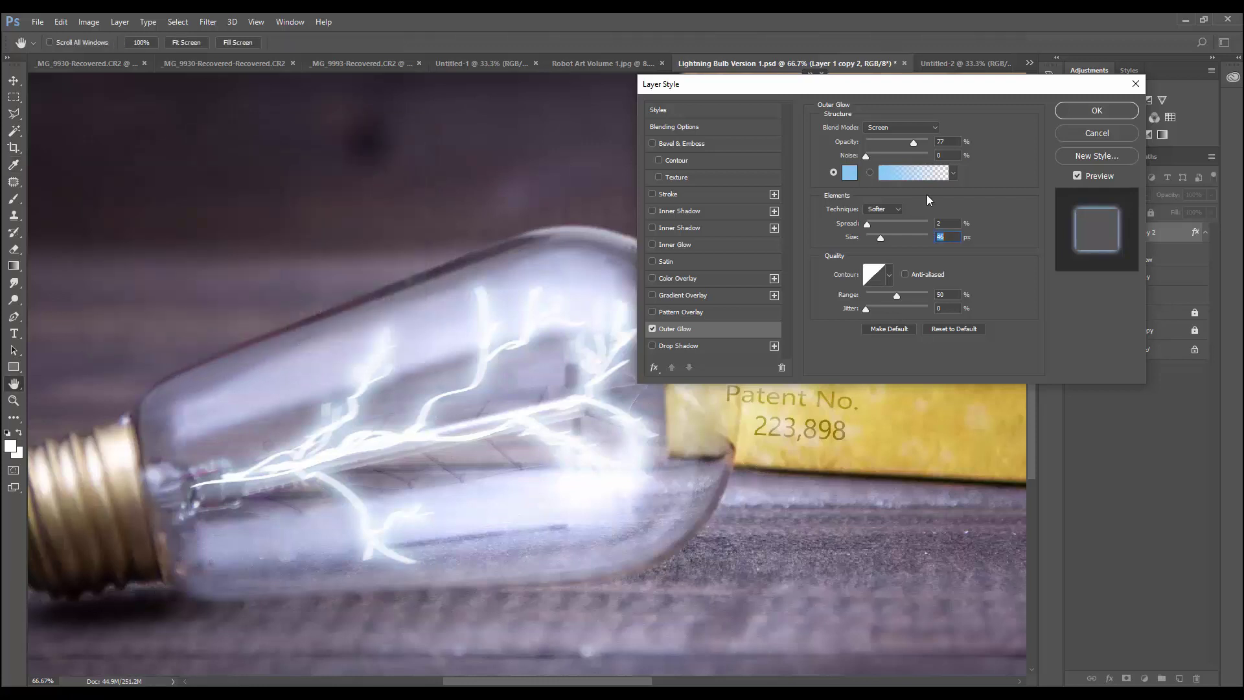
click(1097, 112)
mouse_move(1114, 236)
mouse_down()
mouse_move(1117, 305)
mouse_move(1103, 254)
mouse_up()
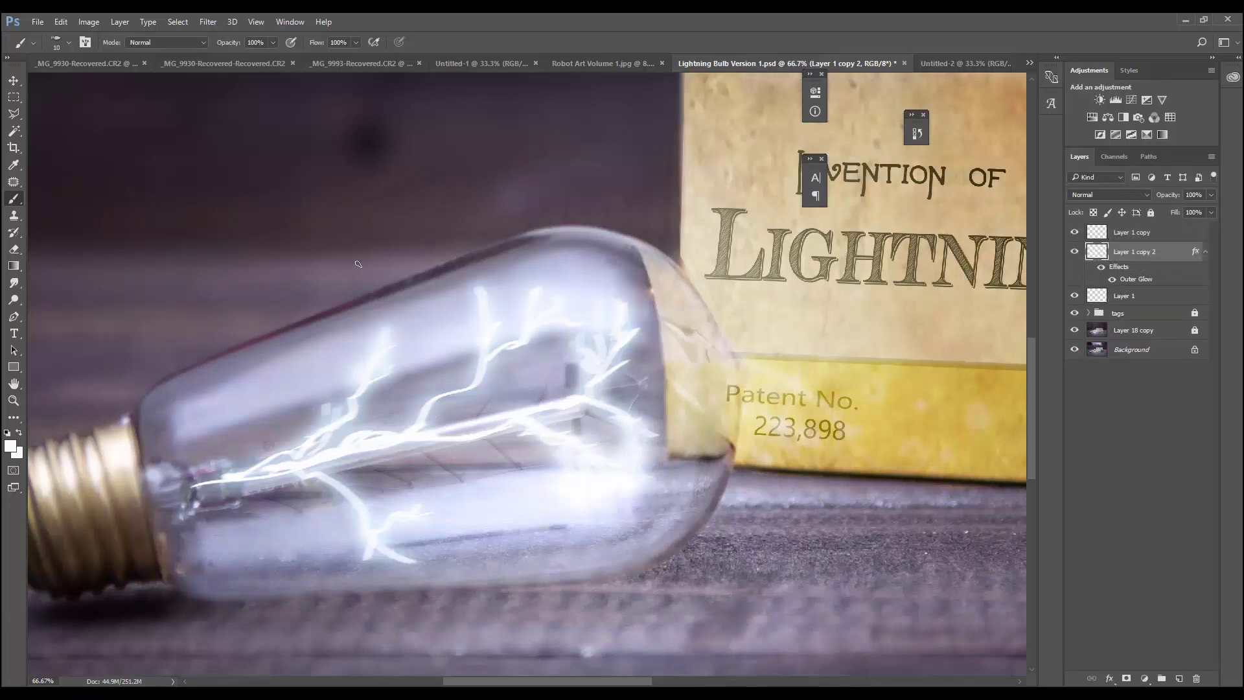
Add a new layer above Layer 1 copy and choose a soft round tip for the Brush tool.
click(14, 400)
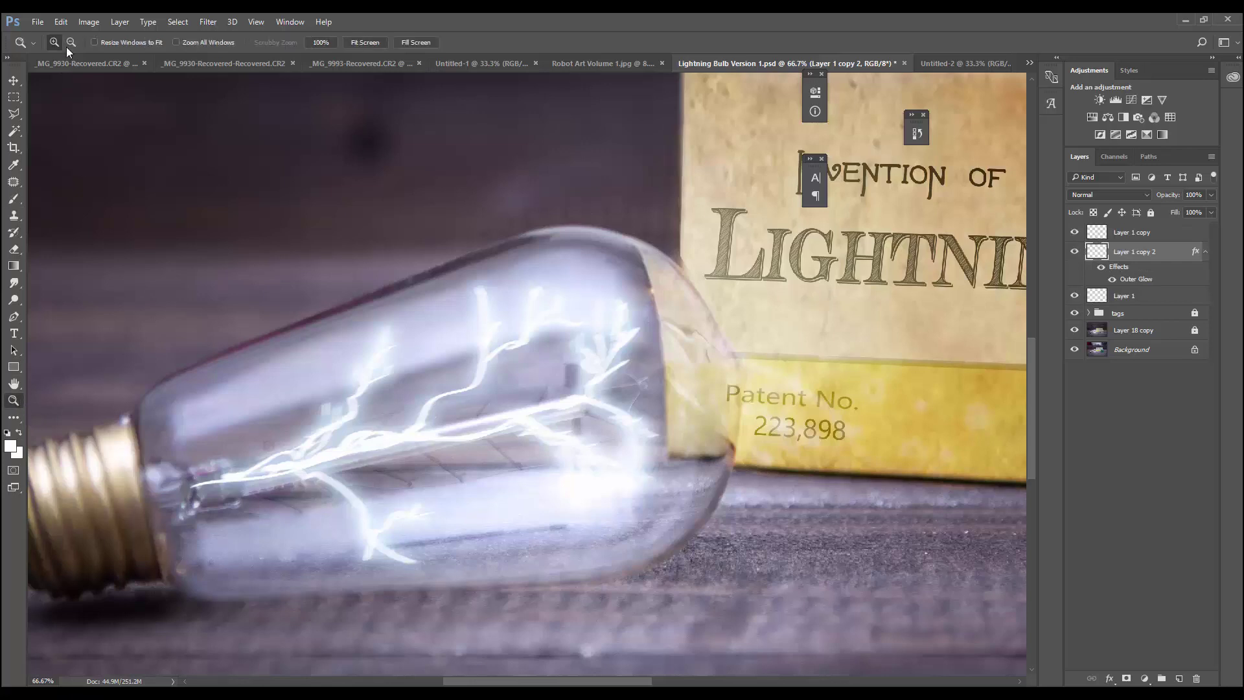
click(75, 46)
click(560, 460)
click(547, 459)
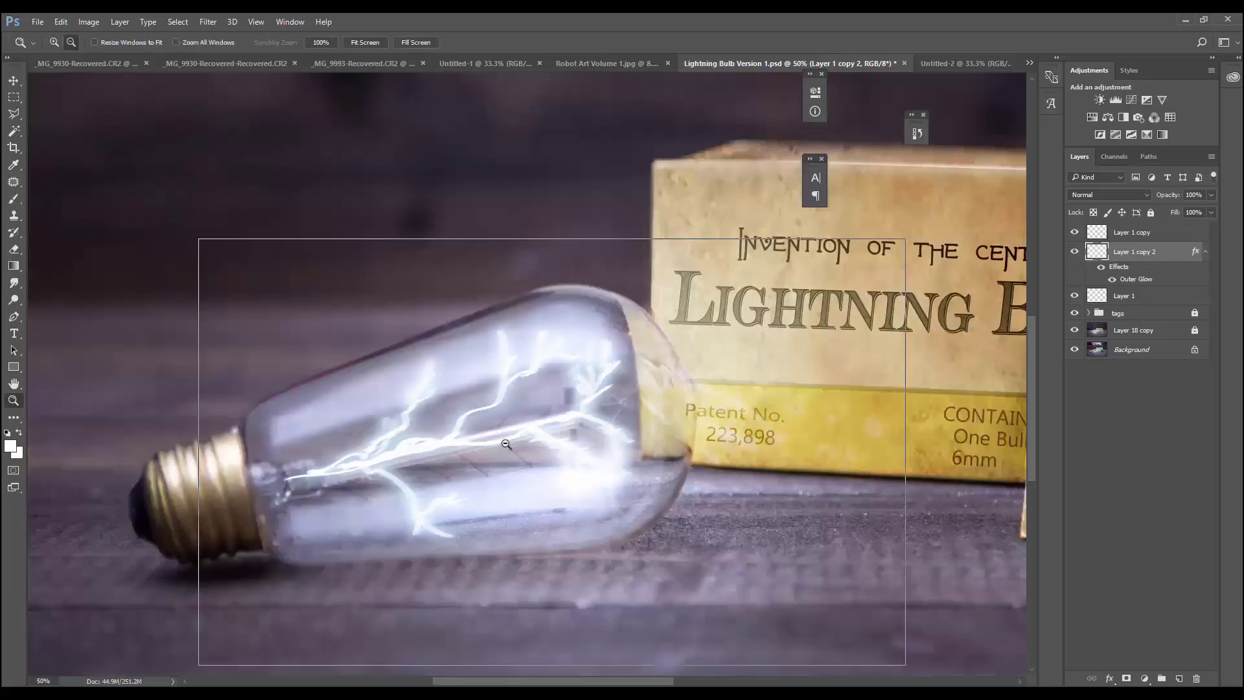
click(519, 469)
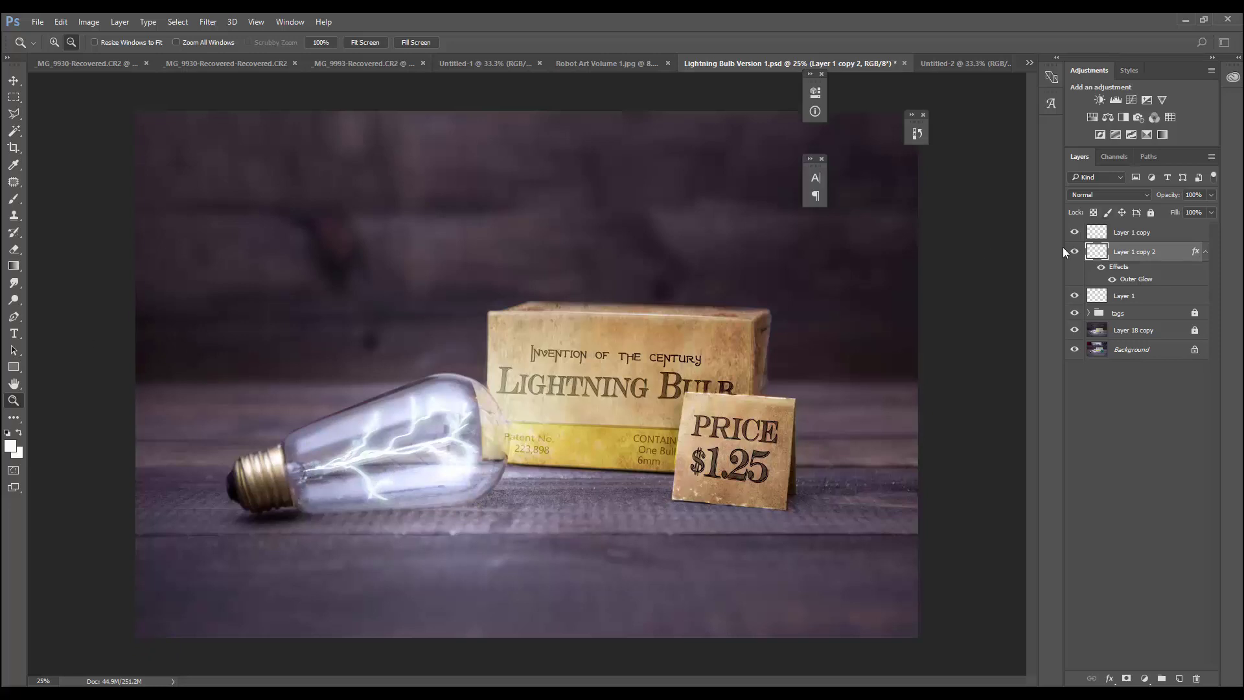
click(1134, 232)
click(1180, 679)
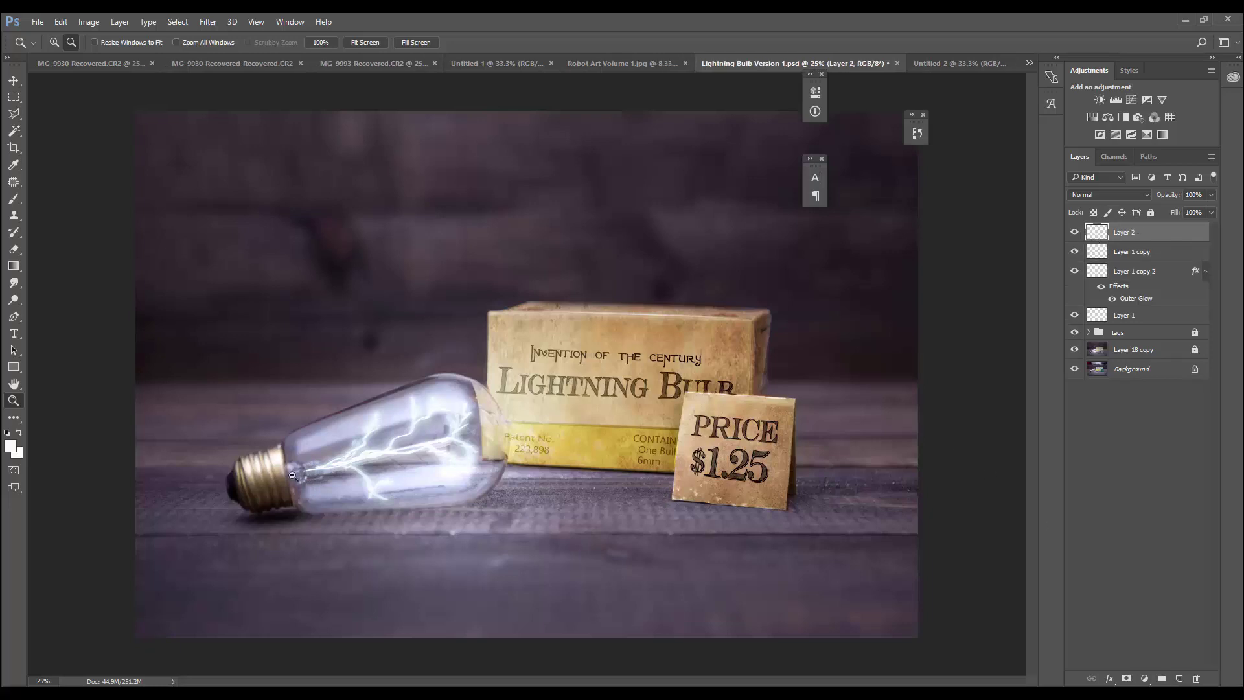
click(13, 198)
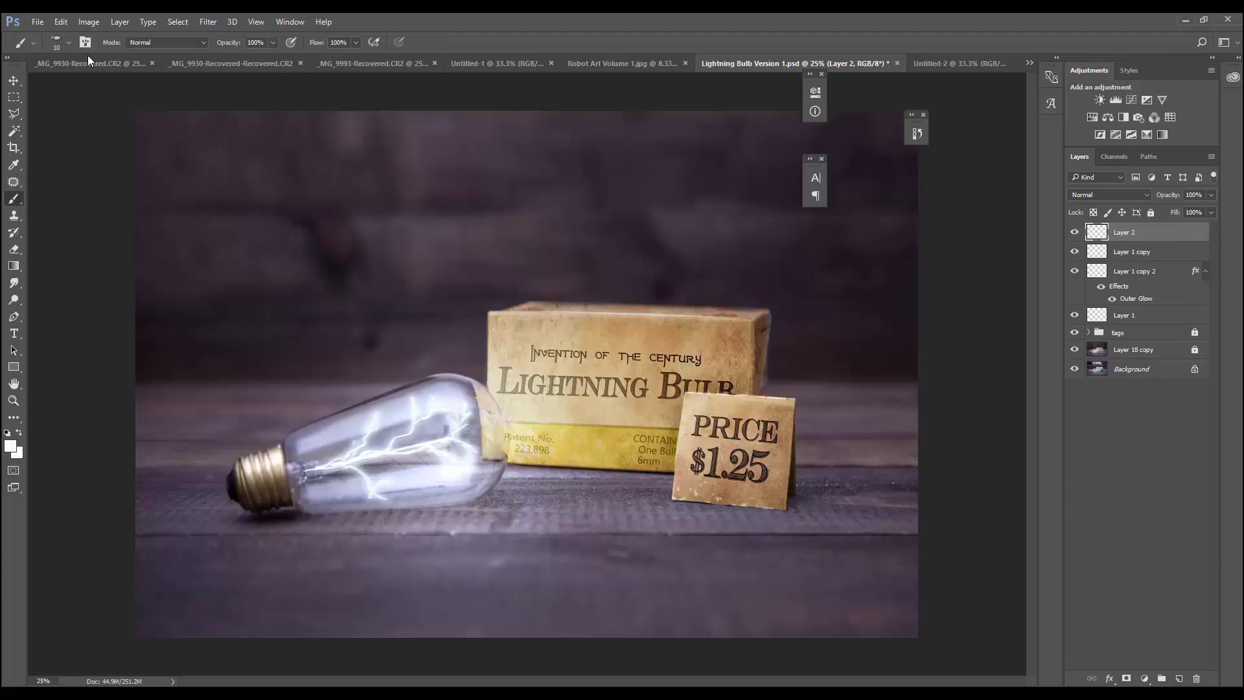
click(68, 46)
click(29, 168)
click(92, 379)
Try painting a soft white glow inside the bulb's base, with the brush at 200 px and 150 px.
key(bracketright)
key(bracketright)
key(bracketright)
key(bracketright)
click(307, 474)
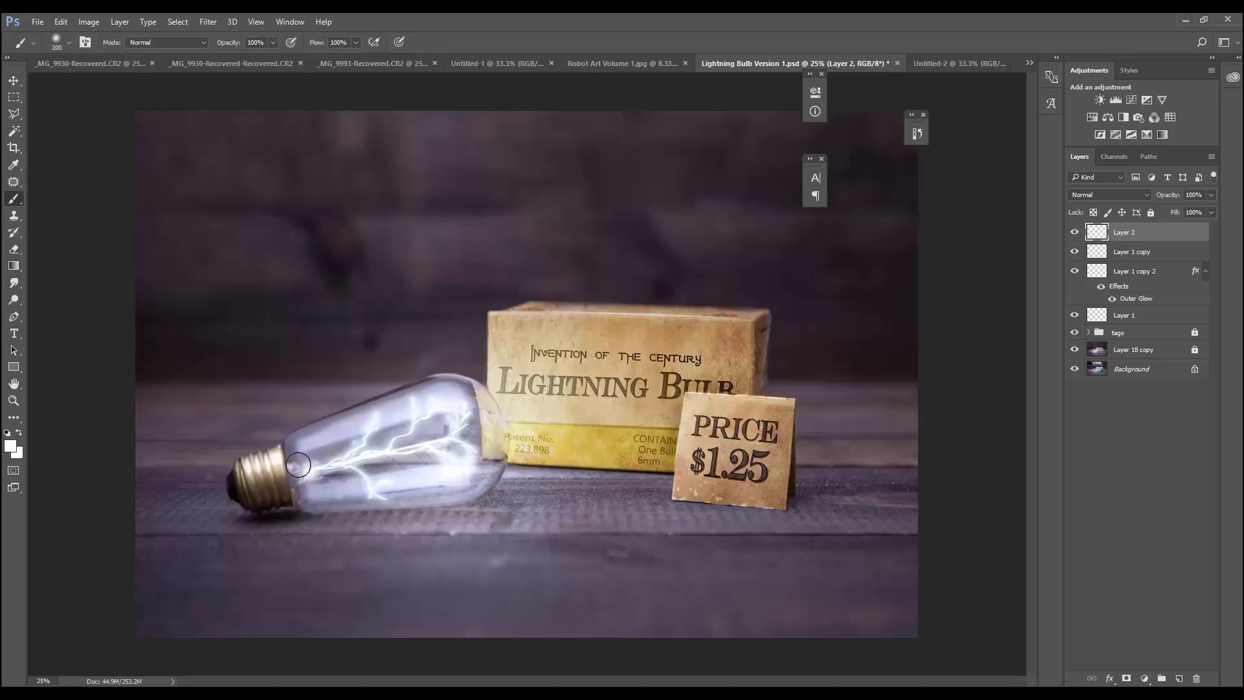
click(325, 470)
key(bracketleft)
key(bracketleft)
click(322, 467)
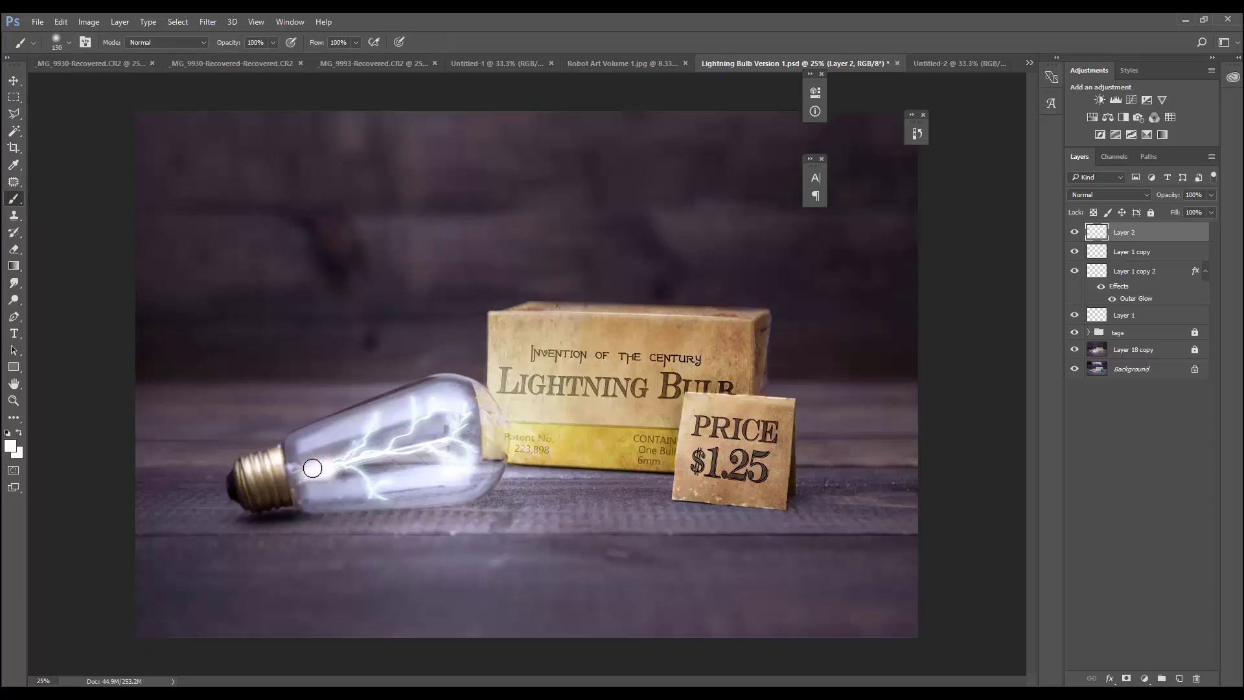
drag(304, 460, 314, 492)
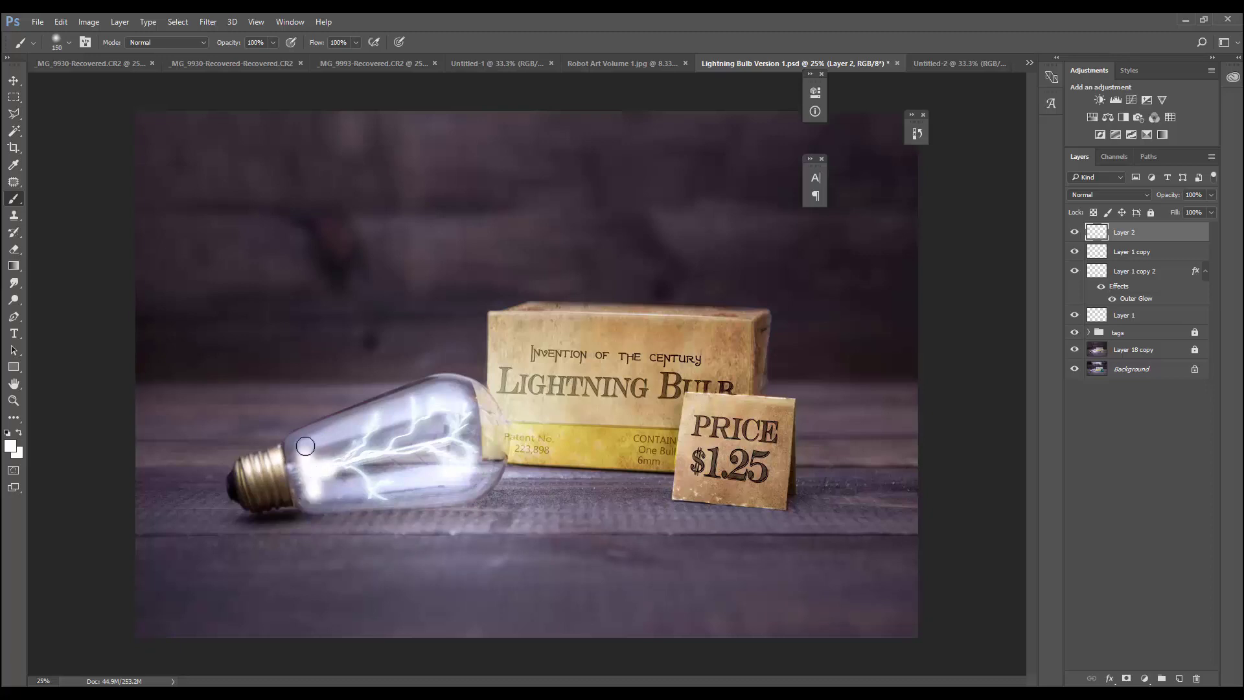
Try the last Motion Blur and 88% layer opacity on the base glow, and delete Layer 2.
click(205, 22)
click(214, 37)
drag(1212, 196, 1204, 209)
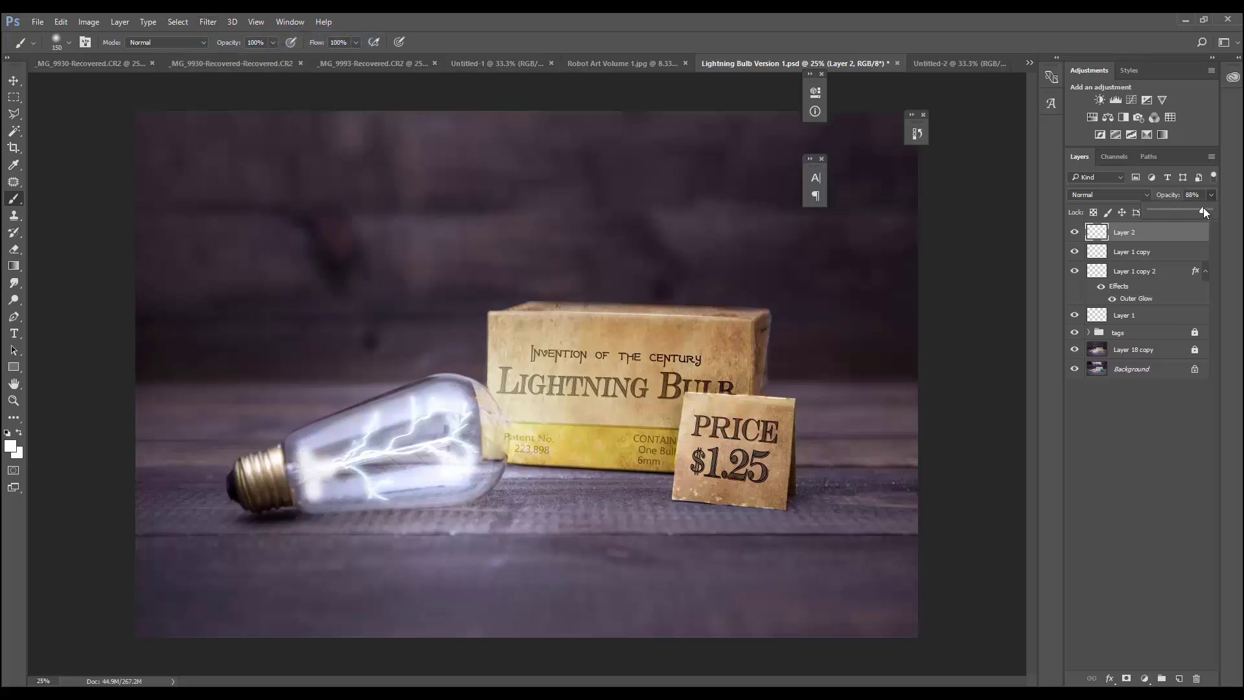
click(1142, 240)
key(Delete)
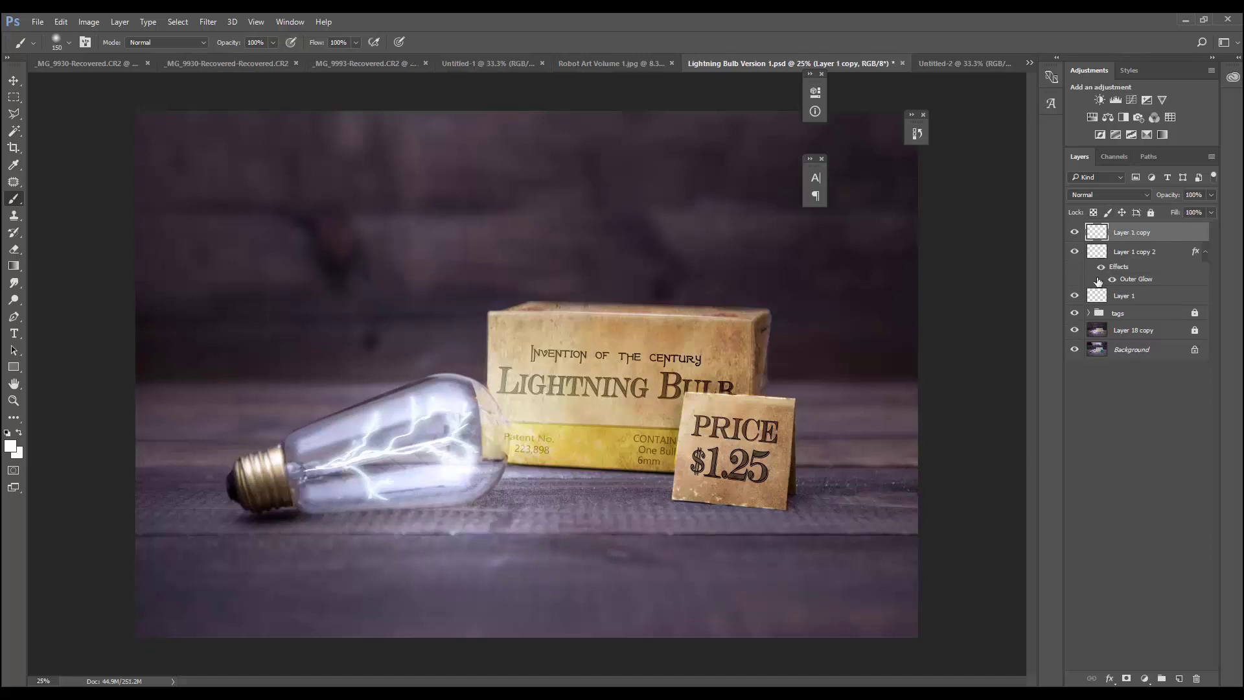
Add a new layer on top and paint a small white spot where the lightning meets the bulb's base, using a 60 px brush.
click(1181, 678)
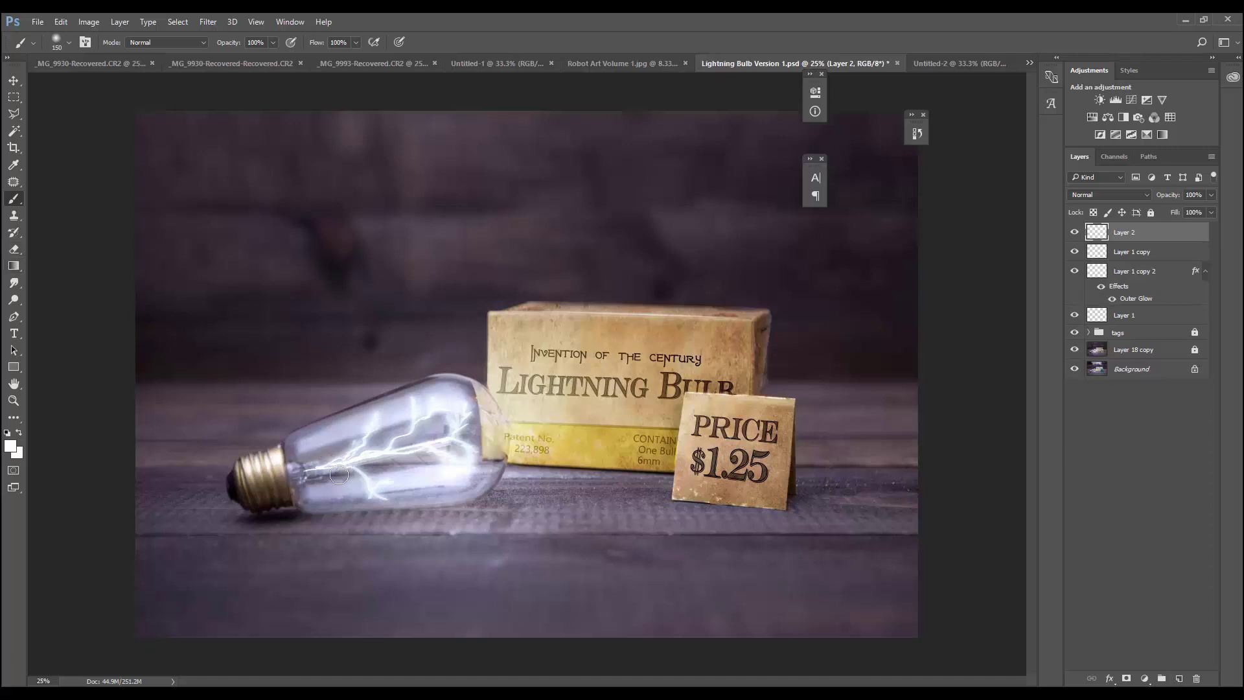
key(bracketleft)
key(bracketleft)
key(bracketleft)
key(bracketleft)
drag(311, 469, 314, 465)
Blur the small white spot by applying the last Motion Blur three times.
click(209, 23)
click(211, 41)
click(209, 23)
click(211, 37)
click(206, 24)
click(212, 39)
Add another layer and dab a faint white glow over the bulb's interior with an 800 px brush at 33% opacity.
click(1180, 678)
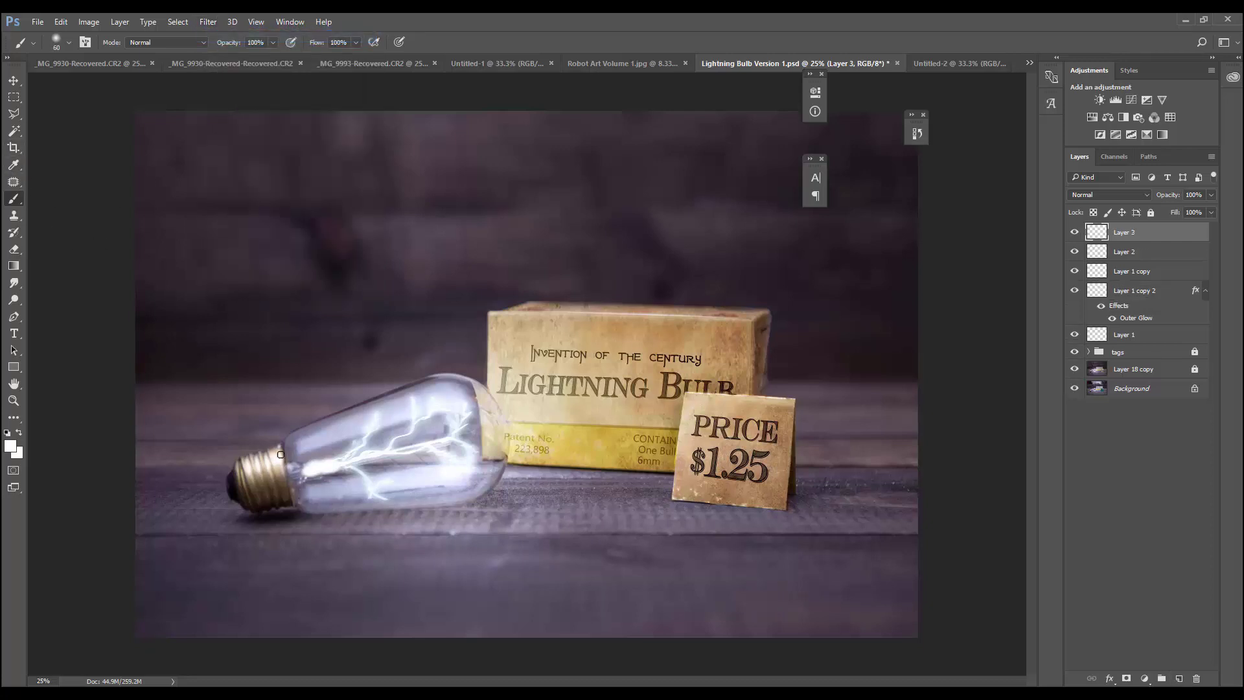
key(bracketright)
key(bracketright)
key(bracketright)
key(bracketright)
key(bracketright)
key(bracketright)
key(bracketright)
key(bracketright)
key(bracketright)
key(bracketright)
key(bracketright)
click(273, 43)
drag(276, 57, 233, 59)
click(319, 473)
click(329, 467)
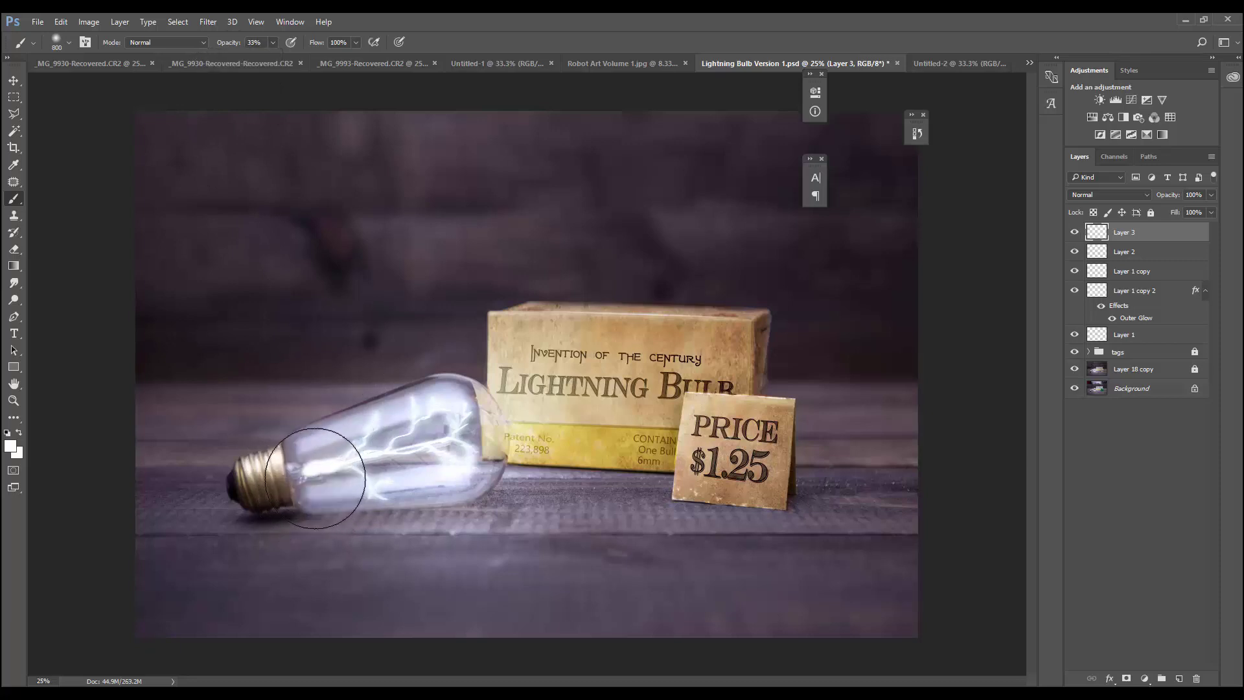
click(368, 459)
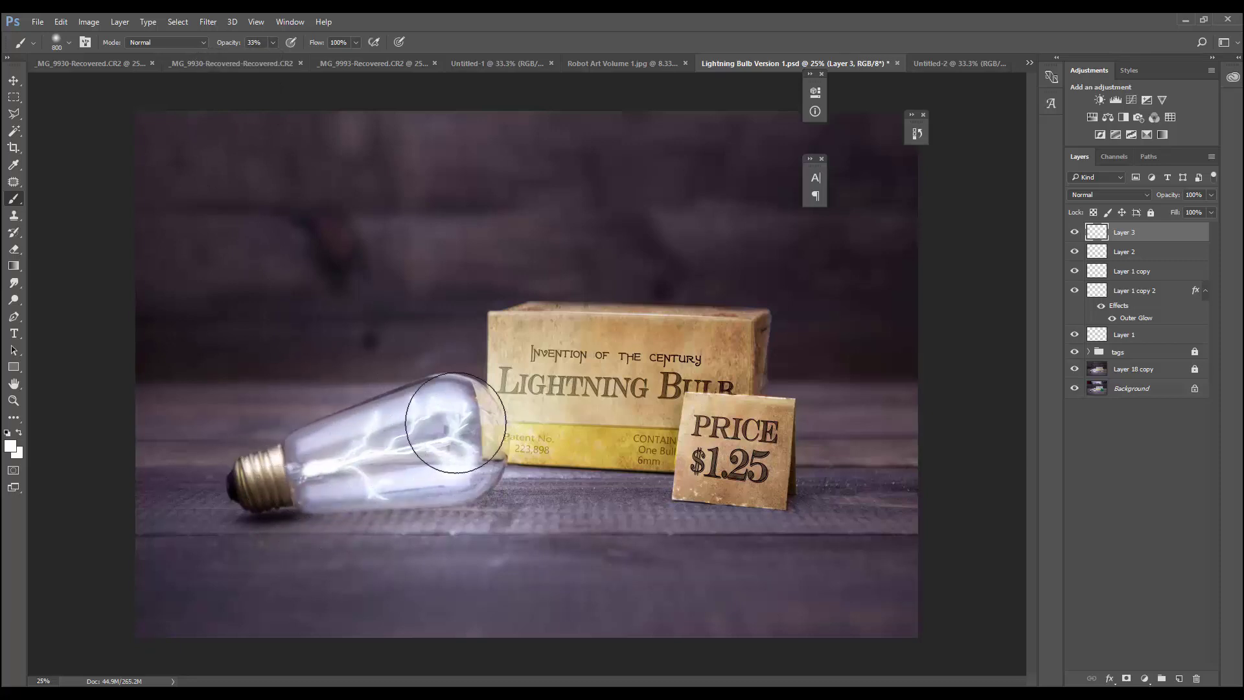
Add a new layer and paint thin white highlights along the bulb's glass edges with a 20 px brush at 100% opacity.
key([)
key([)
key([)
key([)
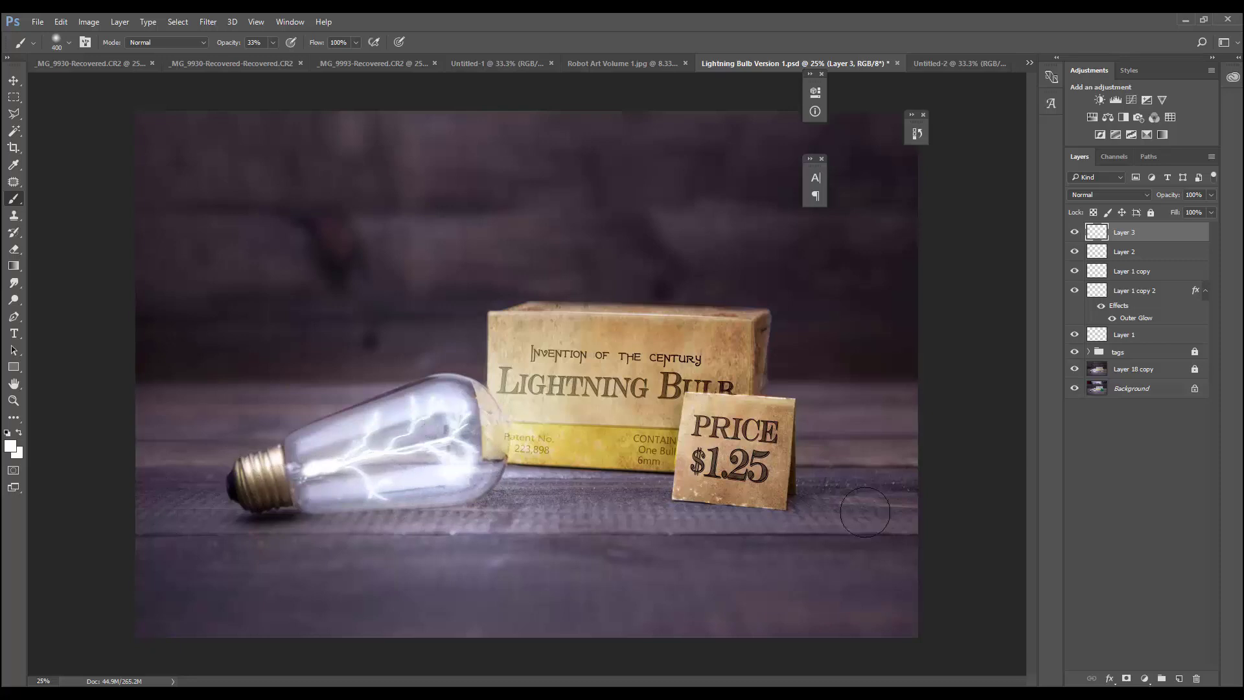
key(ctrl+shift+alt+n)
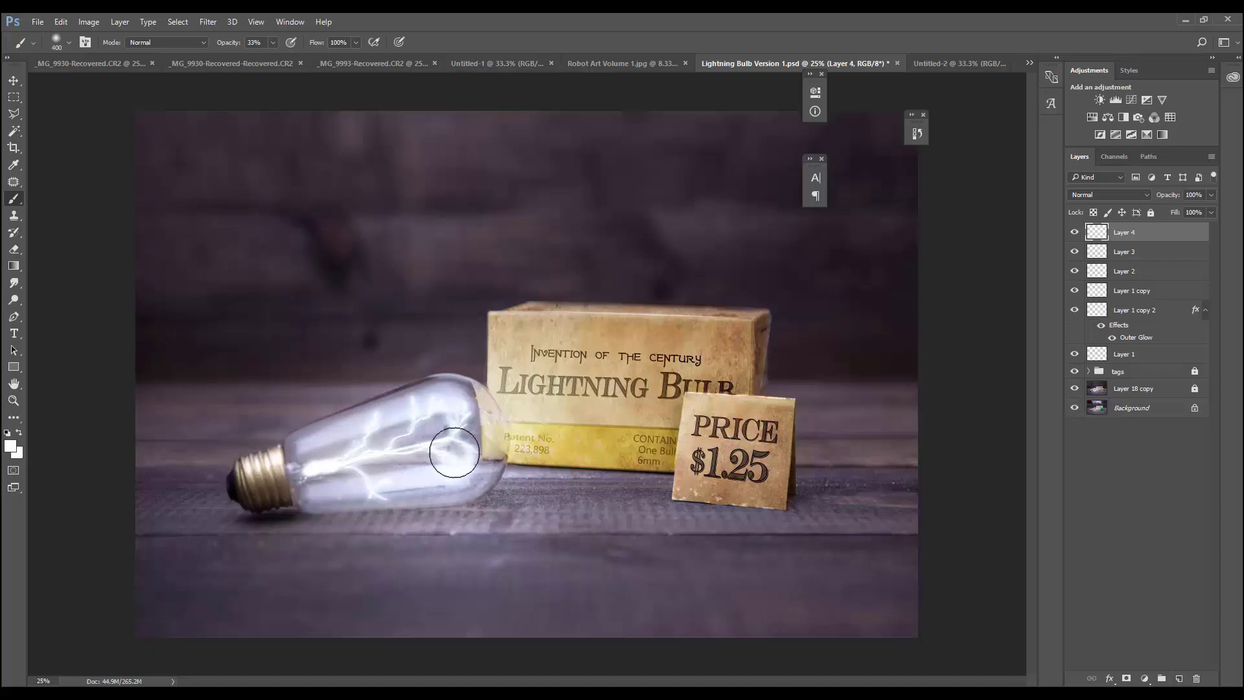
key([)
key([)
key([)
key([)
key([)
drag(273, 42, 336, 73)
click(490, 451)
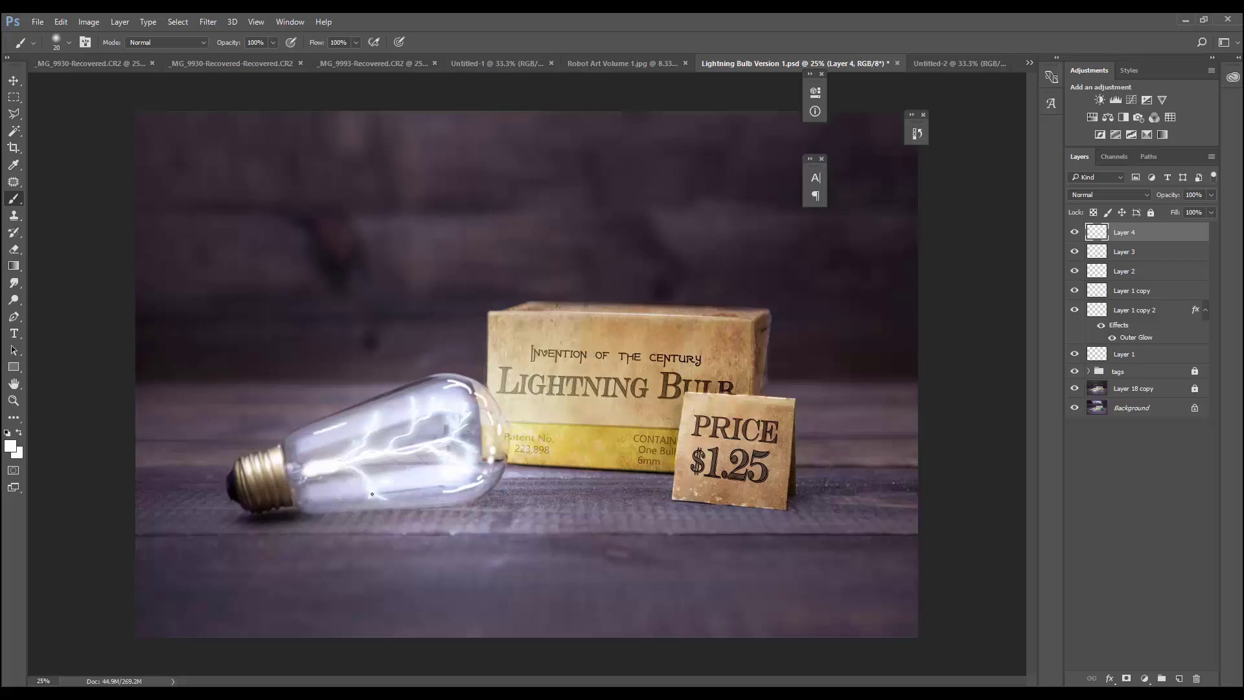
drag(410, 396, 376, 411)
Soften the glass-edge highlights on Layer 4 with a Gaussian Blur.
click(208, 21)
mouse_move(223, 164)
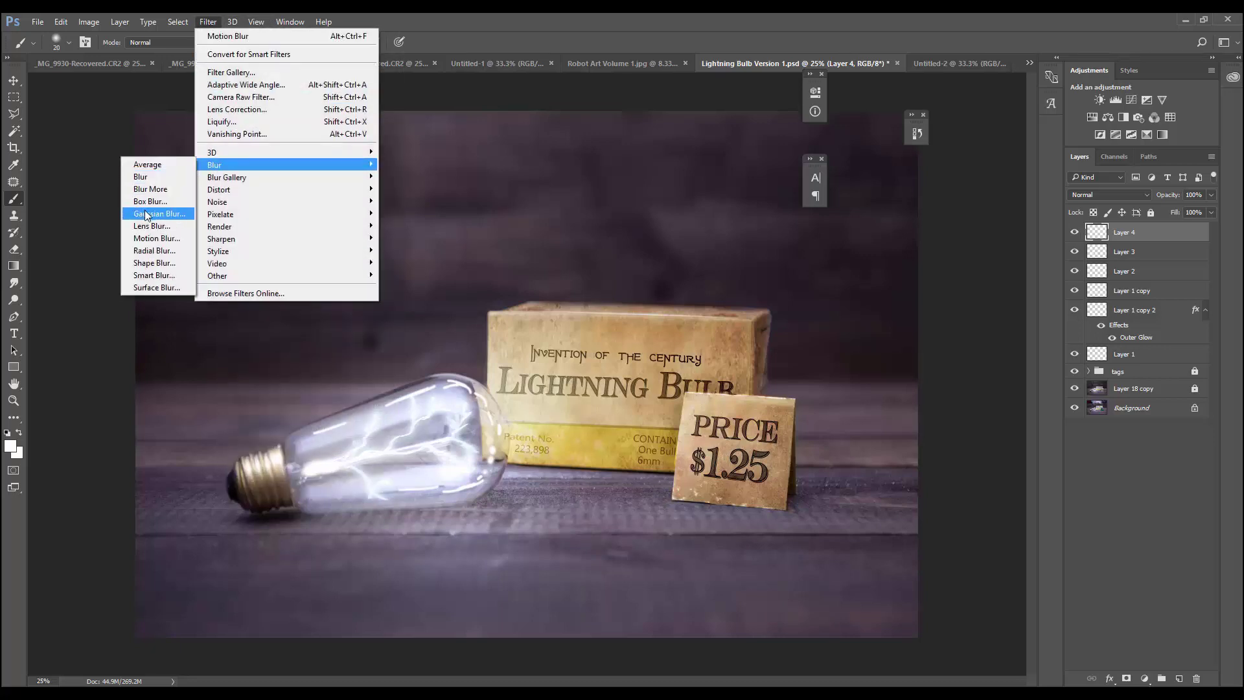
click(145, 214)
click(577, 632)
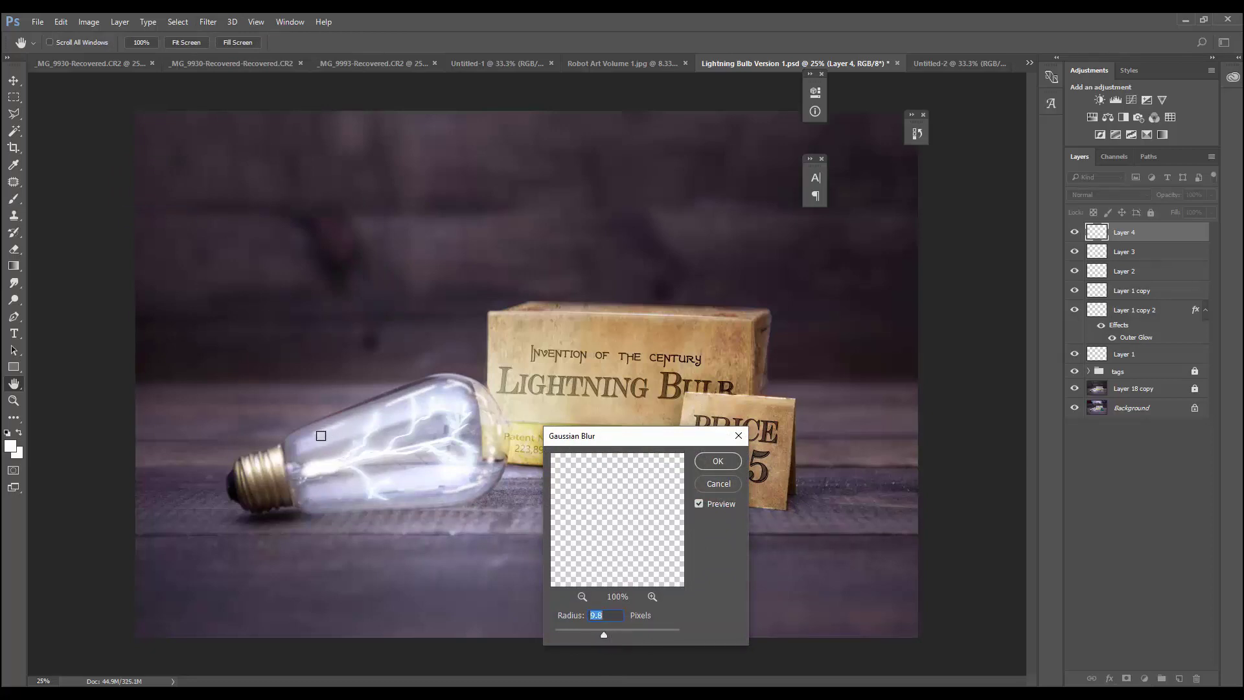
click(608, 635)
drag(606, 632, 605, 633)
click(716, 464)
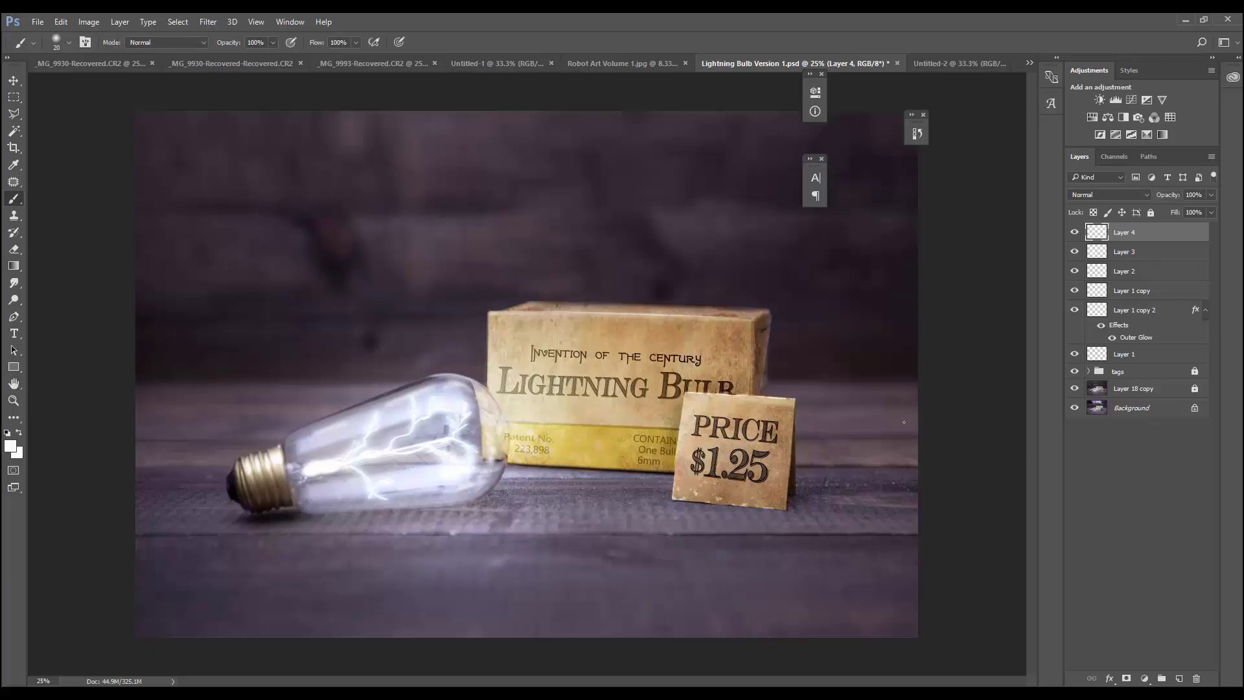
Try a large white glow over the bulb, dabbed on a new layer with a 2500 px brush at 100% opacity.
click(1181, 679)
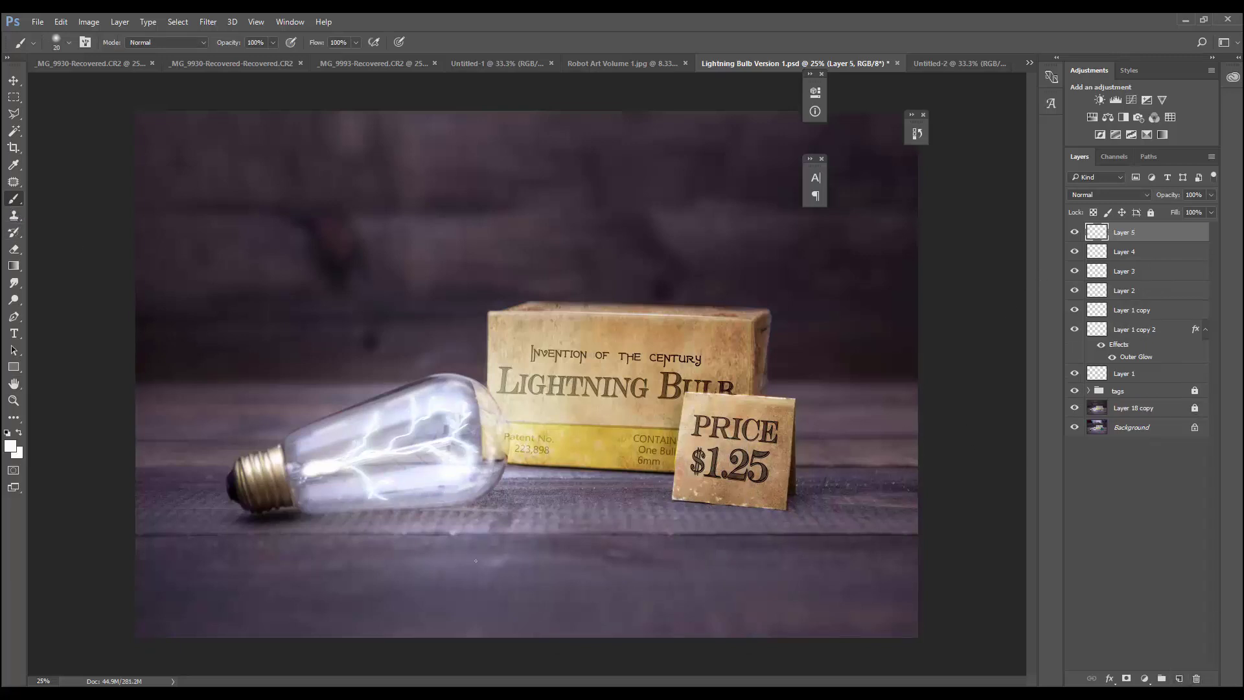
key(])
key(])
key(])
key(])
key(])
key(])
key(])
key(])
key(])
key(])
key(])
key(])
key(])
key(])
key(])
key(])
key(])
key(])
key(])
key(])
key(])
click(436, 432)
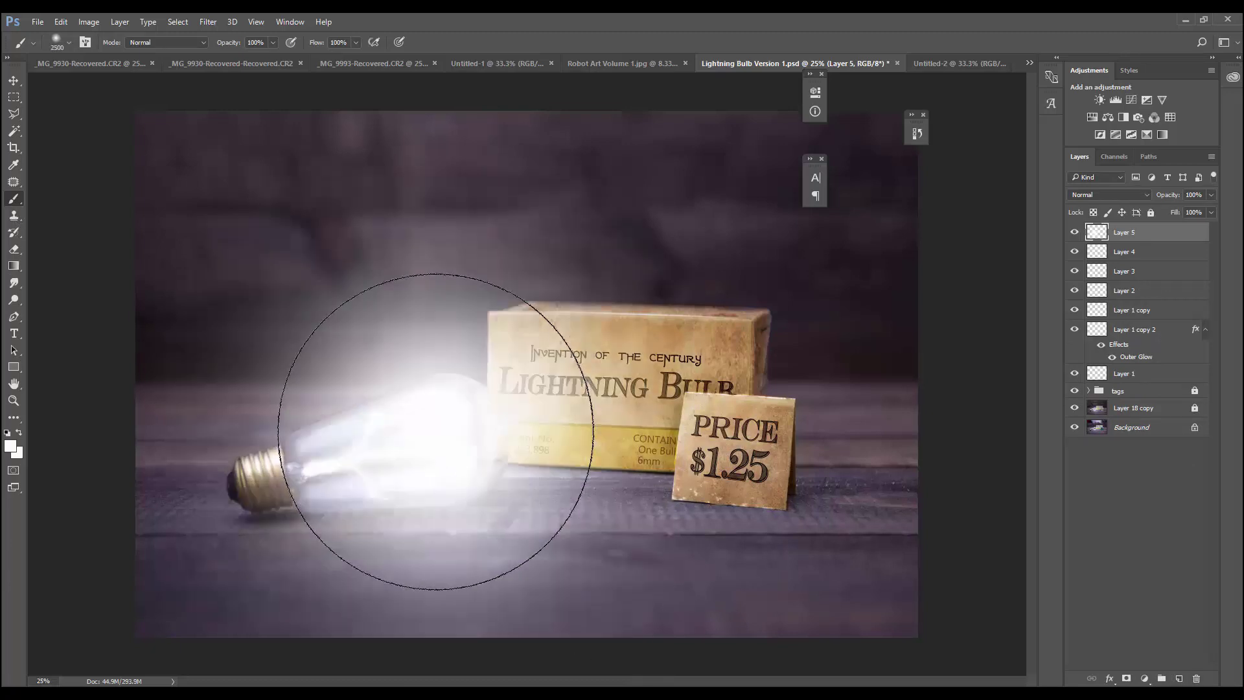
Try shifting the white glow toward the box's lower front corner and reducing its layer opacity to 63% and further.
click(13, 80)
drag(350, 422, 430, 467)
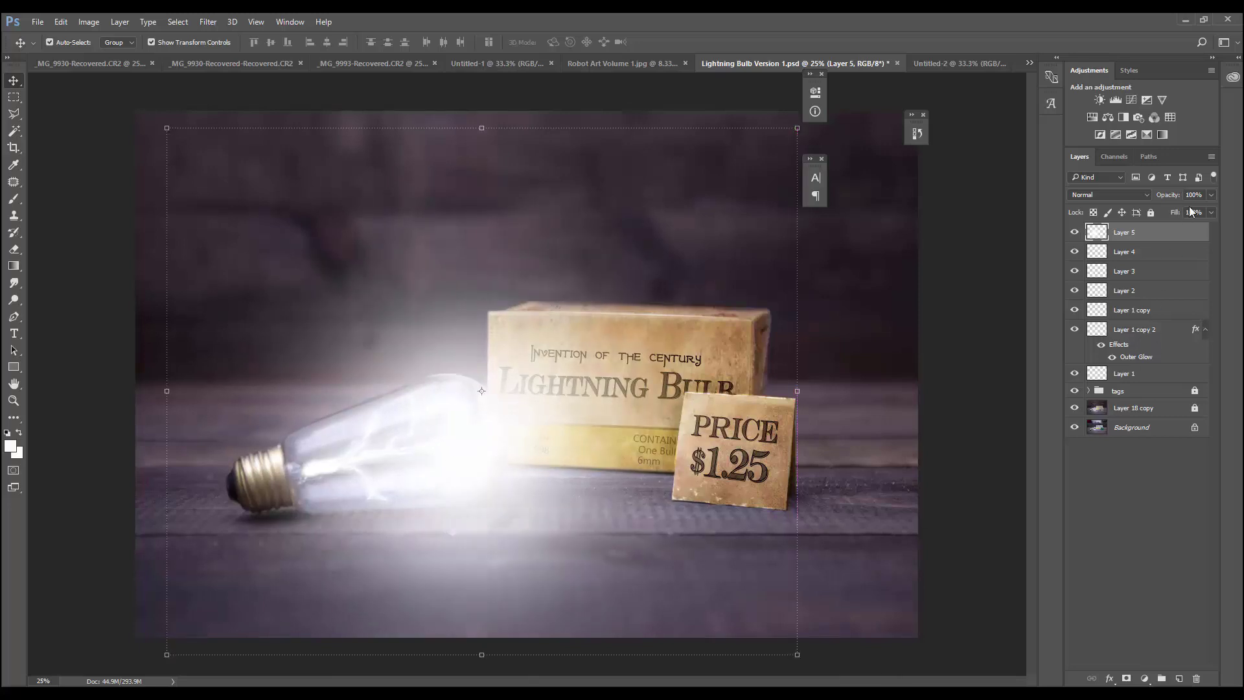
drag(1185, 207, 1187, 210)
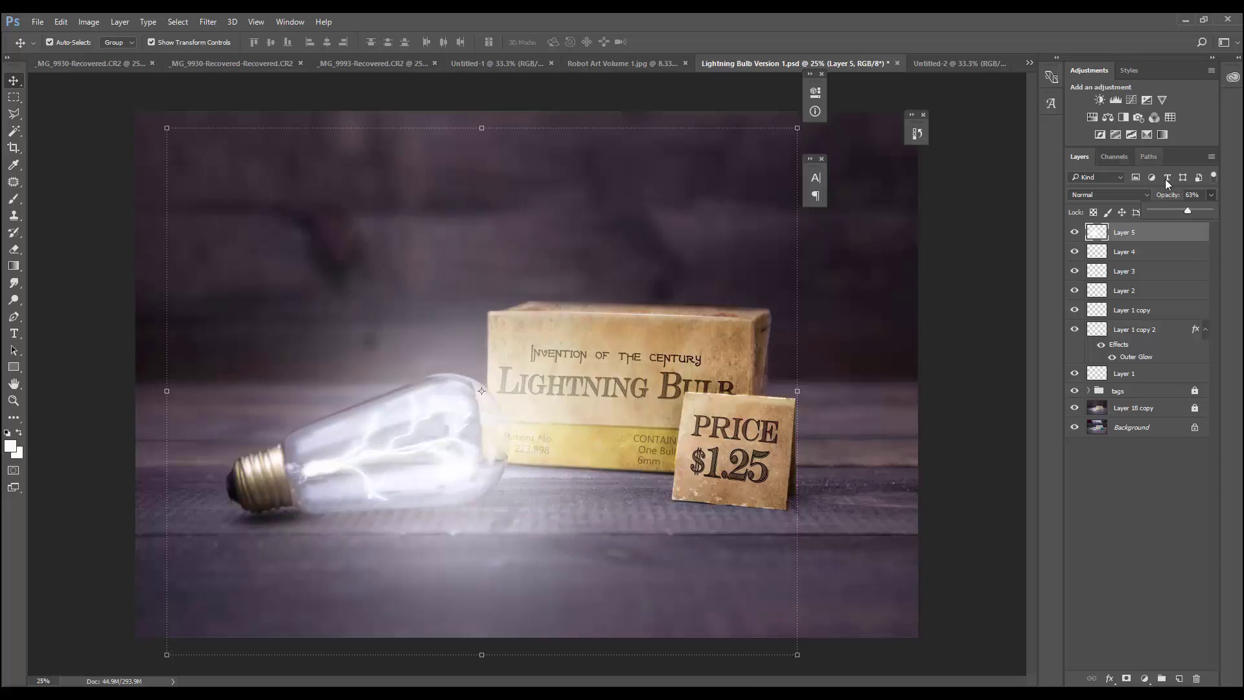
drag(1187, 210, 1178, 210)
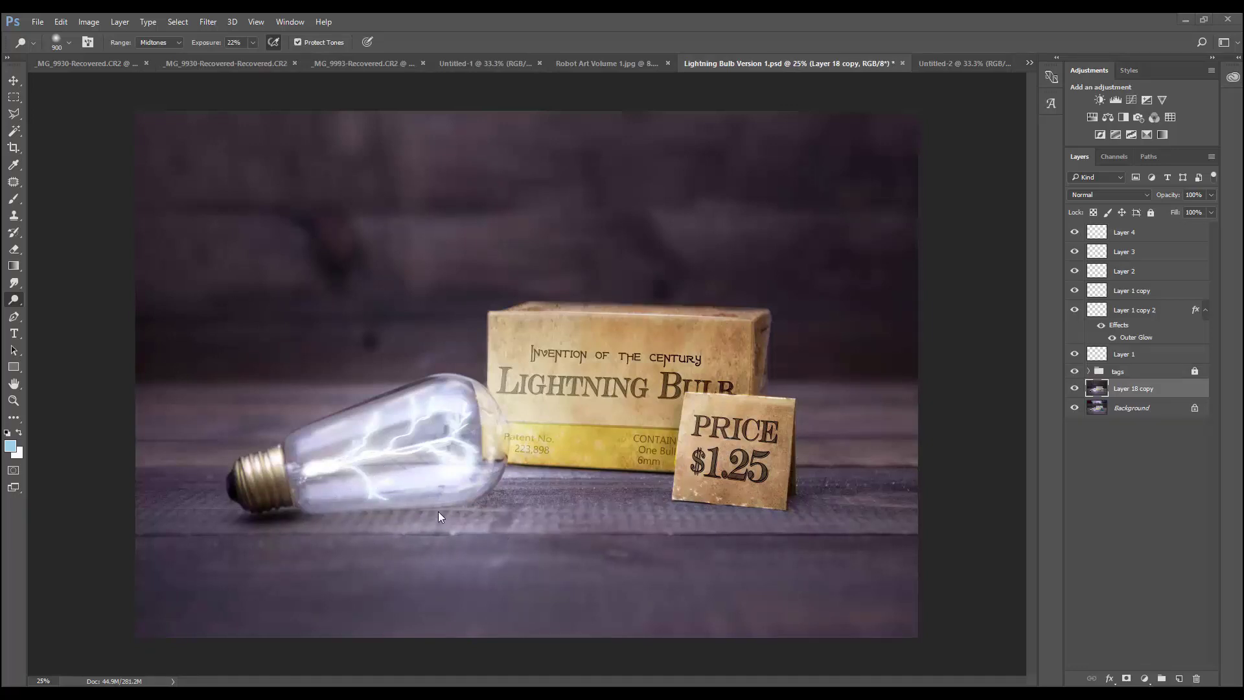
Dodge the midtones of the wood beneath the bulb on Layer 18 copy at 22% exposure, using 900 px and 250 px brushes.
mouse_move(464, 508)
mouse_down()
mouse_move(361, 523)
mouse_move(453, 521)
mouse_move(508, 499)
mouse_move(388, 523)
mouse_move(491, 504)
mouse_move(390, 531)
mouse_move(520, 530)
mouse_move(435, 493)
mouse_move(406, 524)
mouse_move(546, 482)
mouse_up()
click(208, 21)
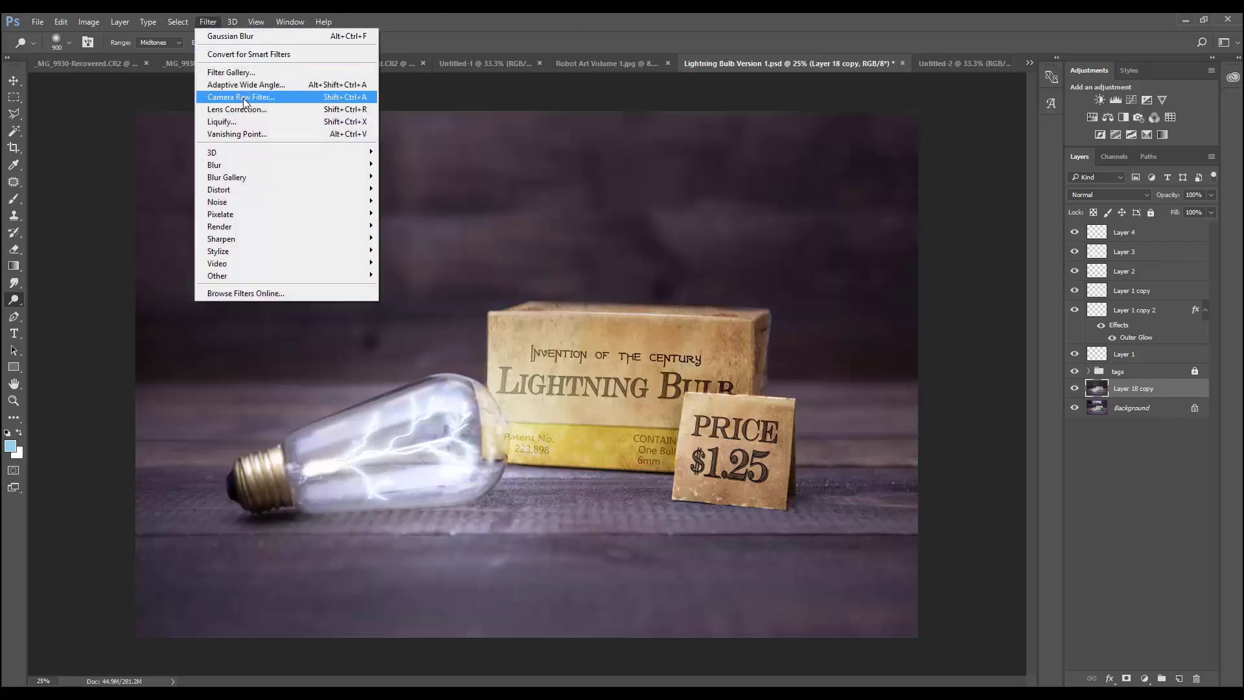
click(84, 317)
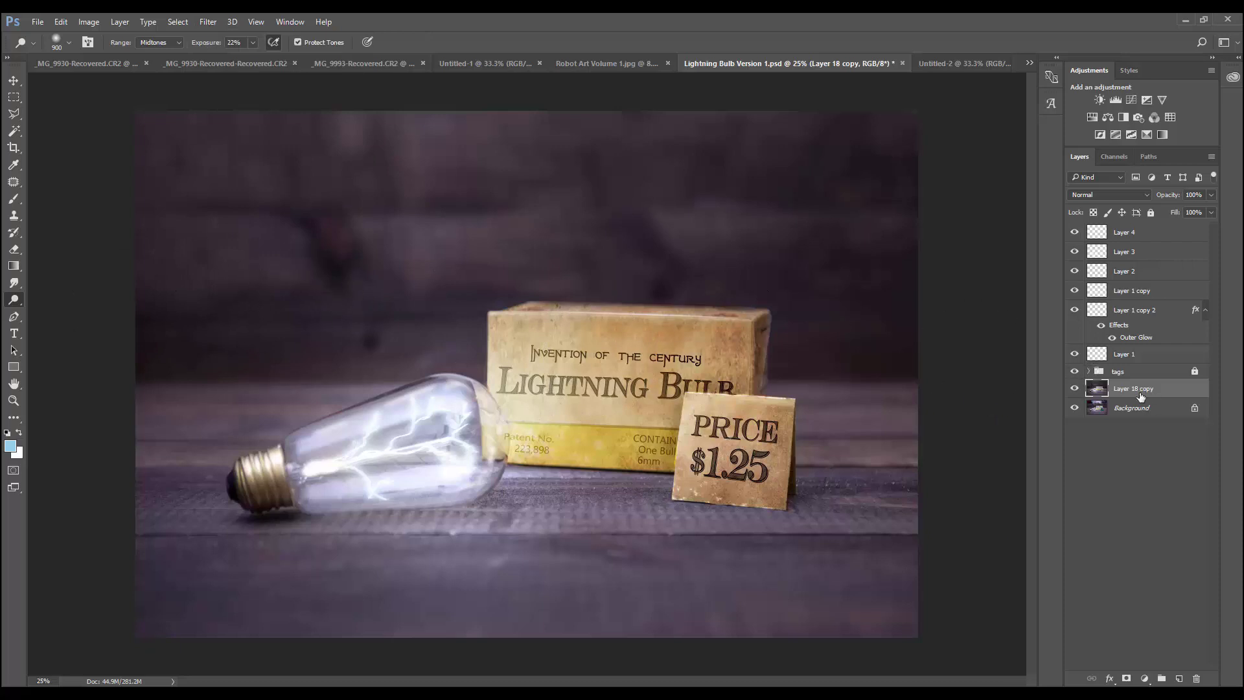
key(bracketleft)
key(bracketleft)
key(bracketleft)
key(bracketleft)
key(bracketleft)
key(bracketleft)
key(bracketleft)
mouse_move(470, 507)
mouse_down()
mouse_move(486, 508)
mouse_move(389, 508)
mouse_move(448, 508)
mouse_up()
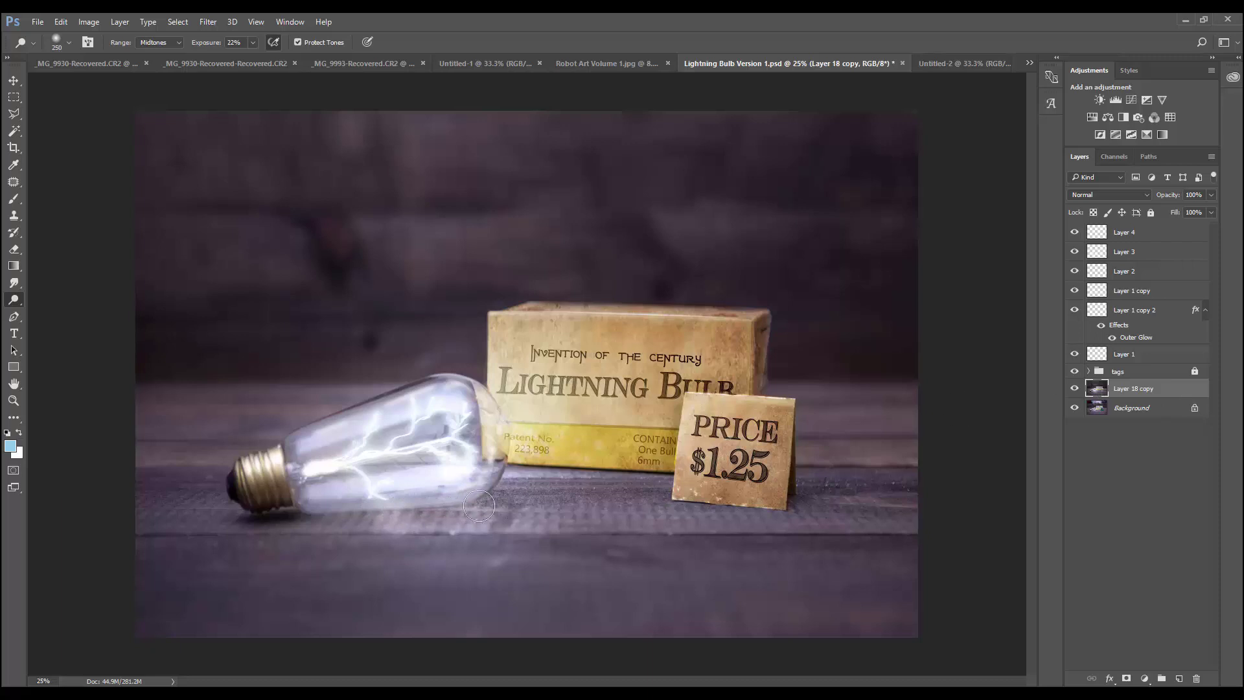
Dodge a wider area of the tabletop in front of the bulb's rounded end with a 900 px brush.
key(bracketright)
key(bracketright)
key(bracketright)
key(bracketright)
key(bracketright)
key(bracketright)
key(bracketright)
key(bracketright)
key(bracketright)
mouse_move(559, 555)
mouse_down()
mouse_move(588, 523)
mouse_move(318, 528)
mouse_move(431, 523)
mouse_move(359, 534)
mouse_move(444, 506)
mouse_move(524, 505)
mouse_up()
Refine the dodged light around the bulb with 250 to 400 px brushes, and compare the image with Layer 18 copy hidden and shown.
key(bracketleft)
key(bracketleft)
key(bracketleft)
key(bracketleft)
key(bracketleft)
key(bracketleft)
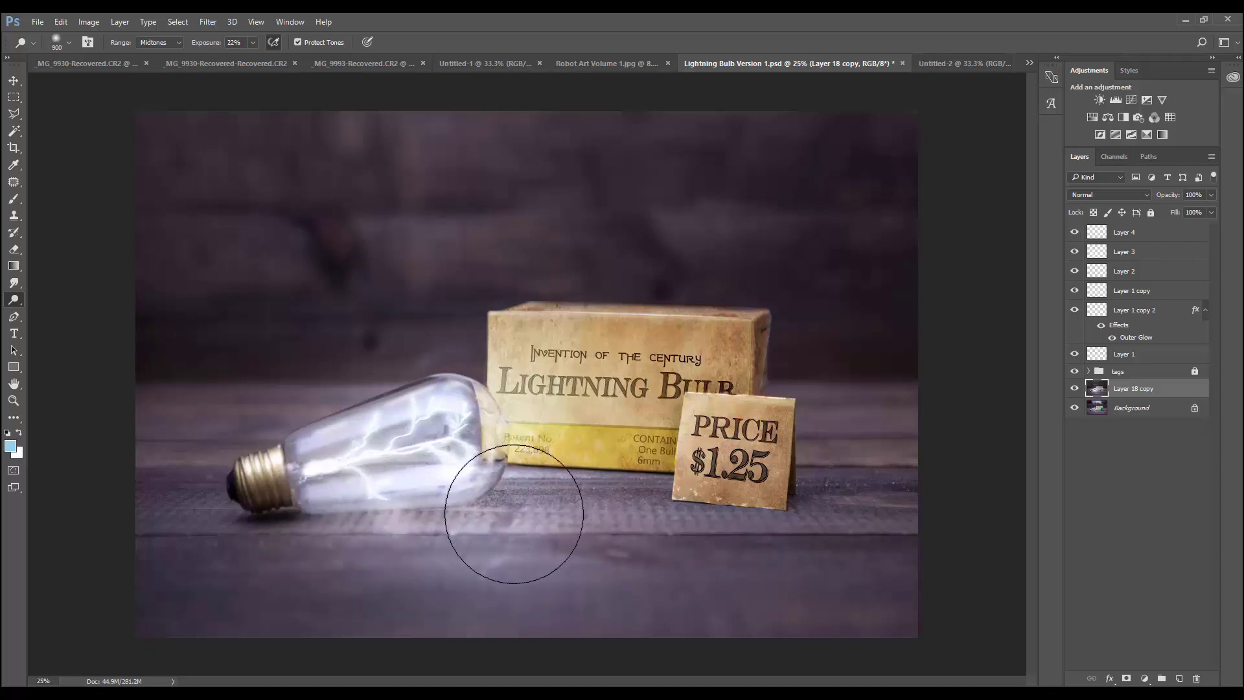
key(bracketleft)
key(bracketleft)
key(bracketleft)
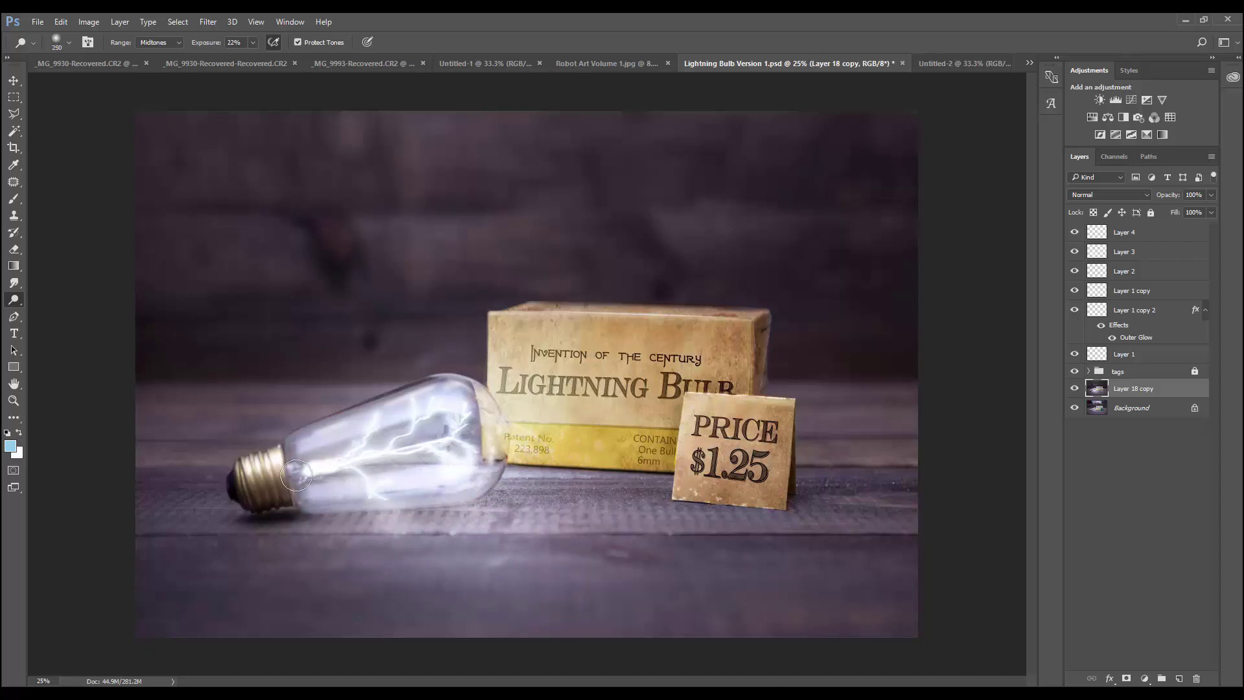
key(bracketleft)
key(bracketright)
key(bracketleft)
key(bracketright)
key(bracketright)
key(bracketright)
key(bracketright)
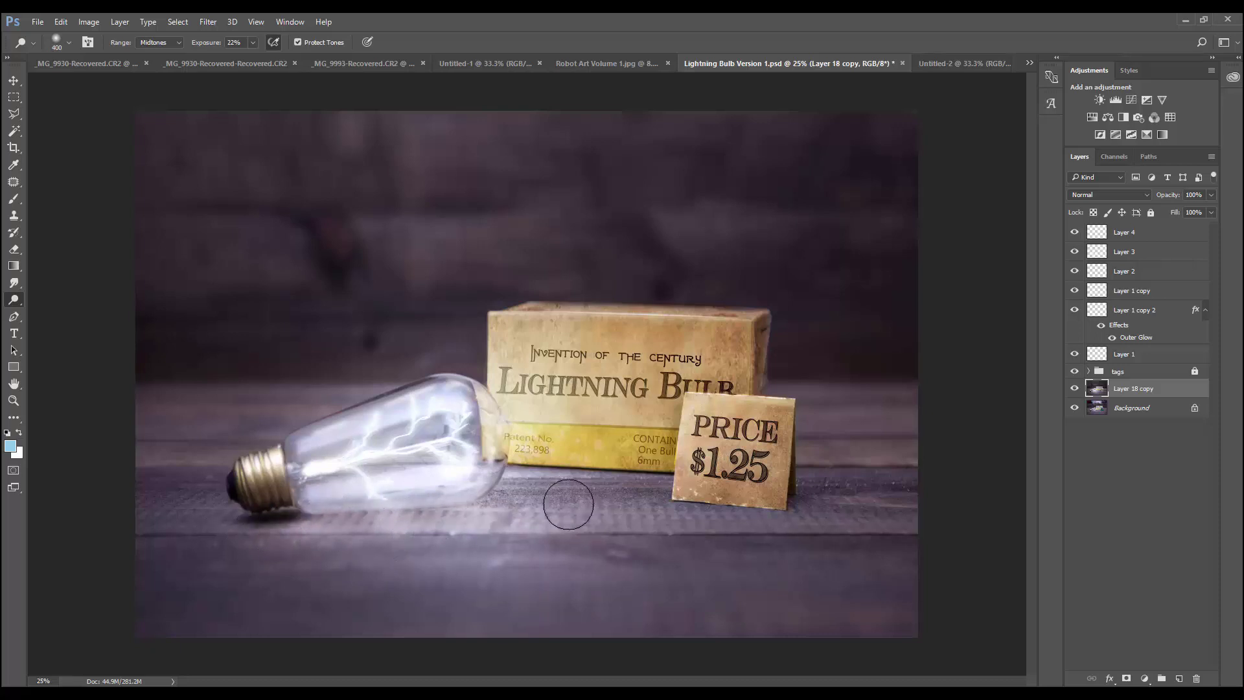
click(1069, 390)
click(1069, 390)
click(1069, 391)
click(1070, 390)
Expand and unlock the tags group, and select its 223,898 copy layer for Clone Stamp work.
click(1089, 371)
click(1117, 374)
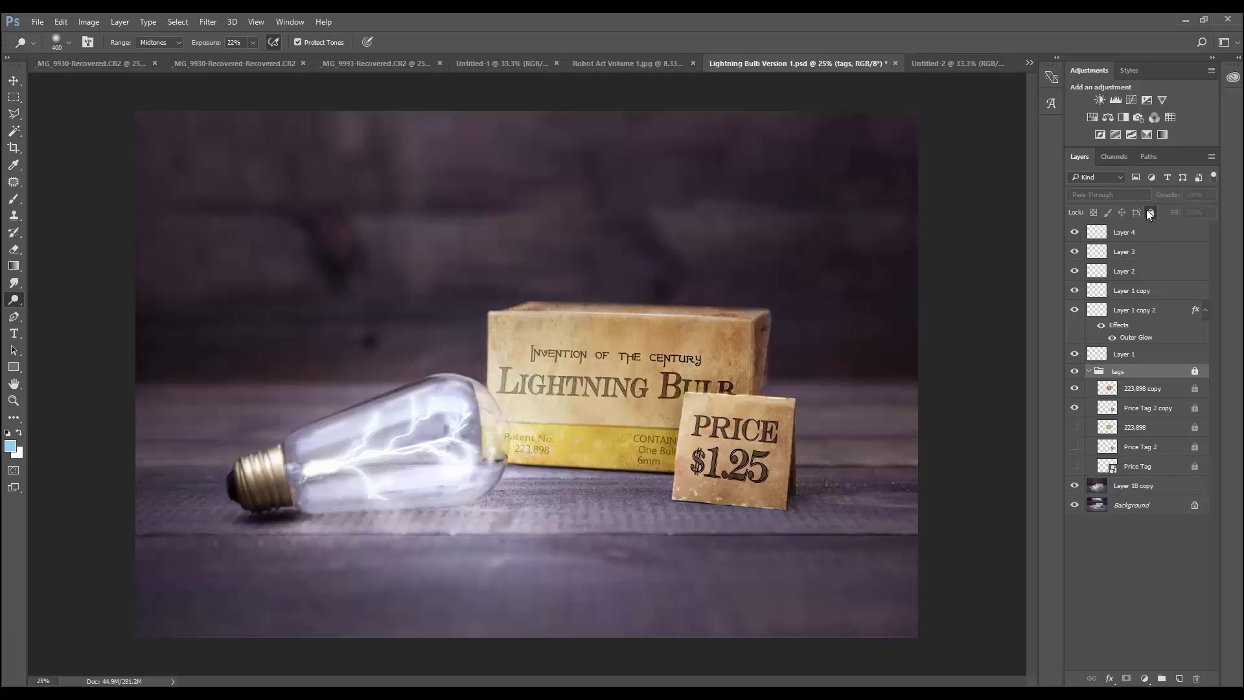
click(14, 216)
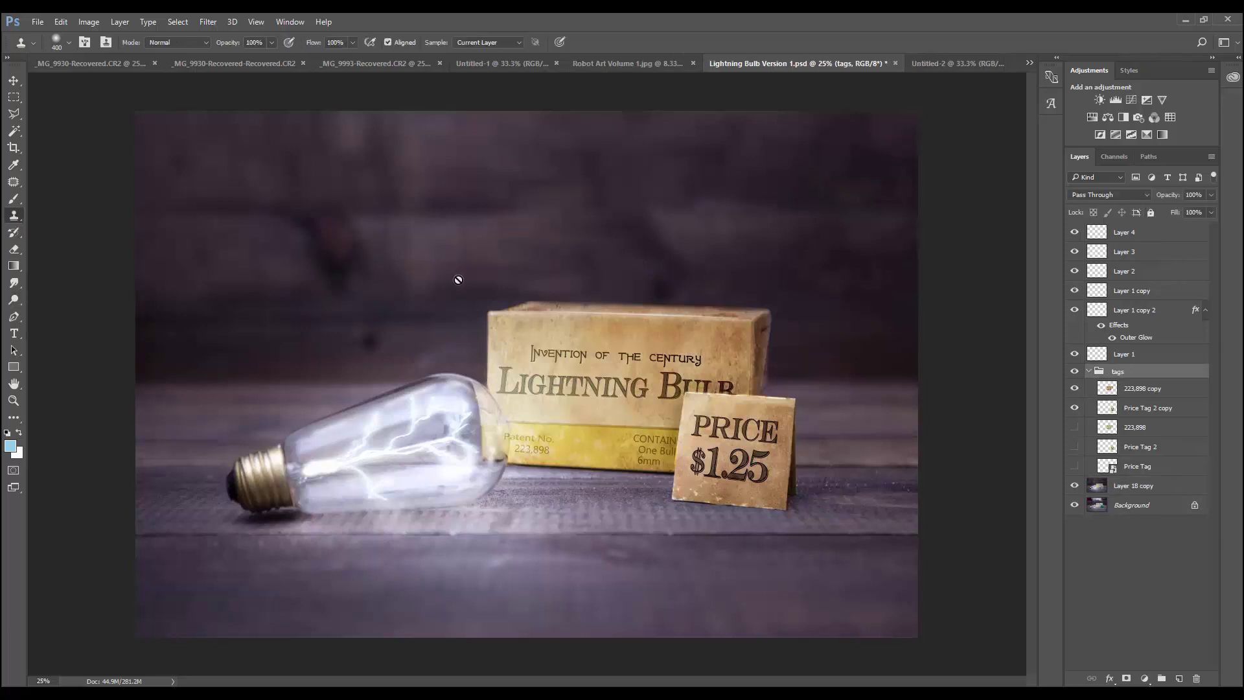
click(1123, 394)
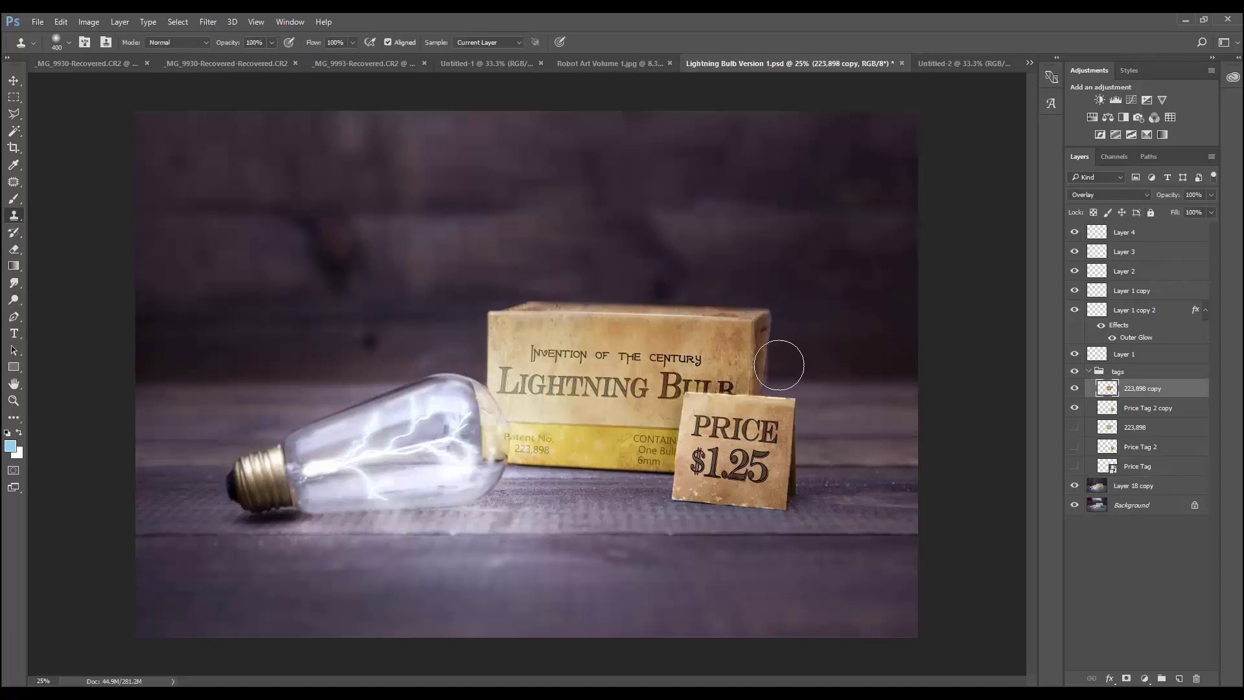
Set the Clone Stamp to an 80 px brush at 66% flow.
key(bracketleft)
key(bracketleft)
key(bracketleft)
key(bracketleft)
key(bracketleft)
key(bracketleft)
click(353, 43)
Try cloning texture down the shaded right side of the box, and undo the clone strokes.
click(768, 320)
mouse_move(769, 320)
mouse_down()
mouse_move(767, 362)
mouse_move(761, 349)
mouse_up()
click(89, 21)
click(70, 37)
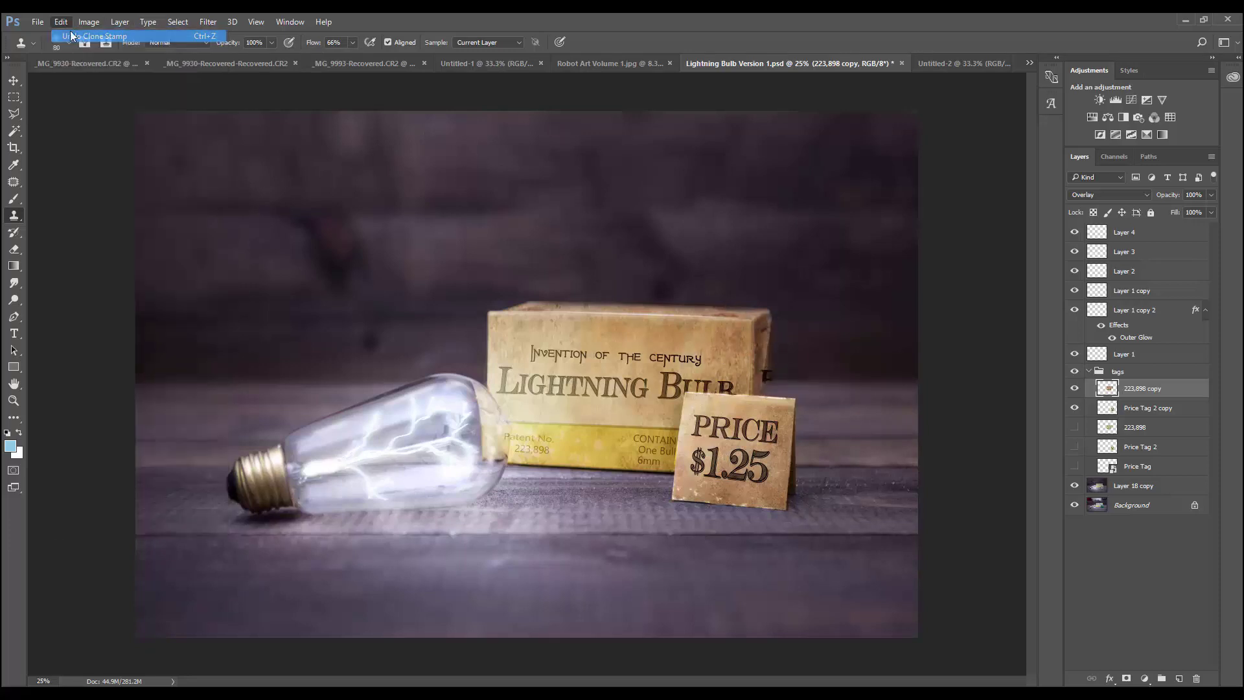
click(57, 25)
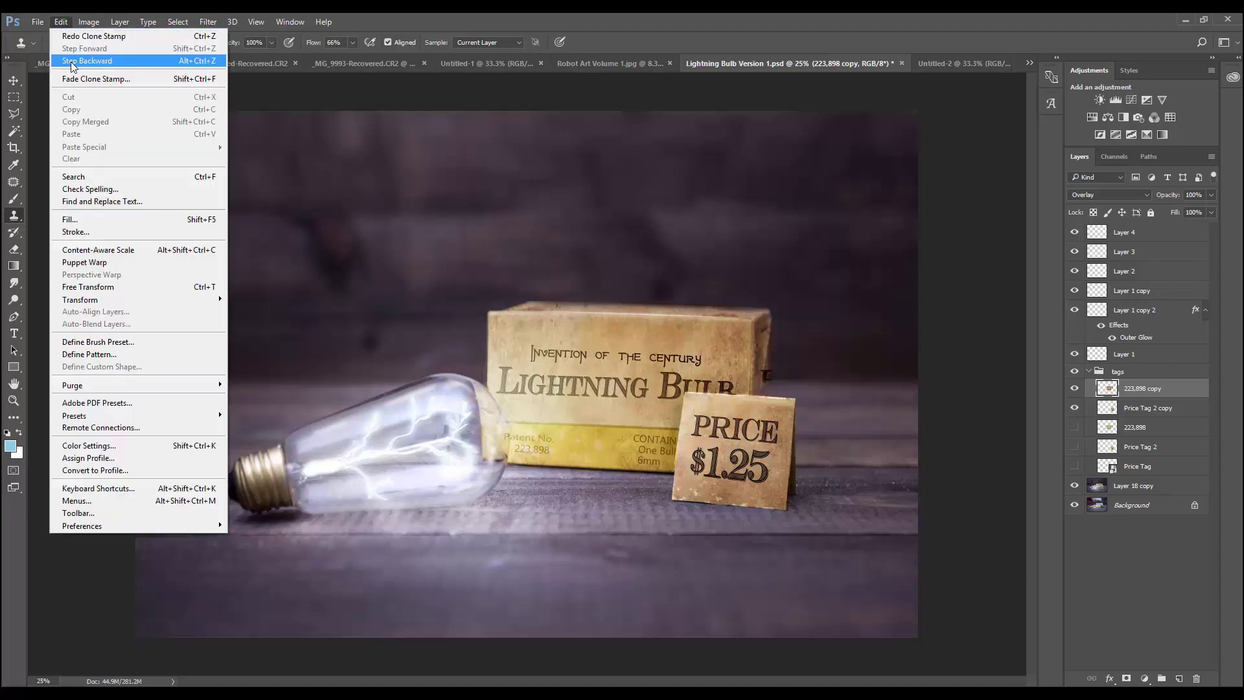
click(70, 62)
click(58, 22)
click(156, 62)
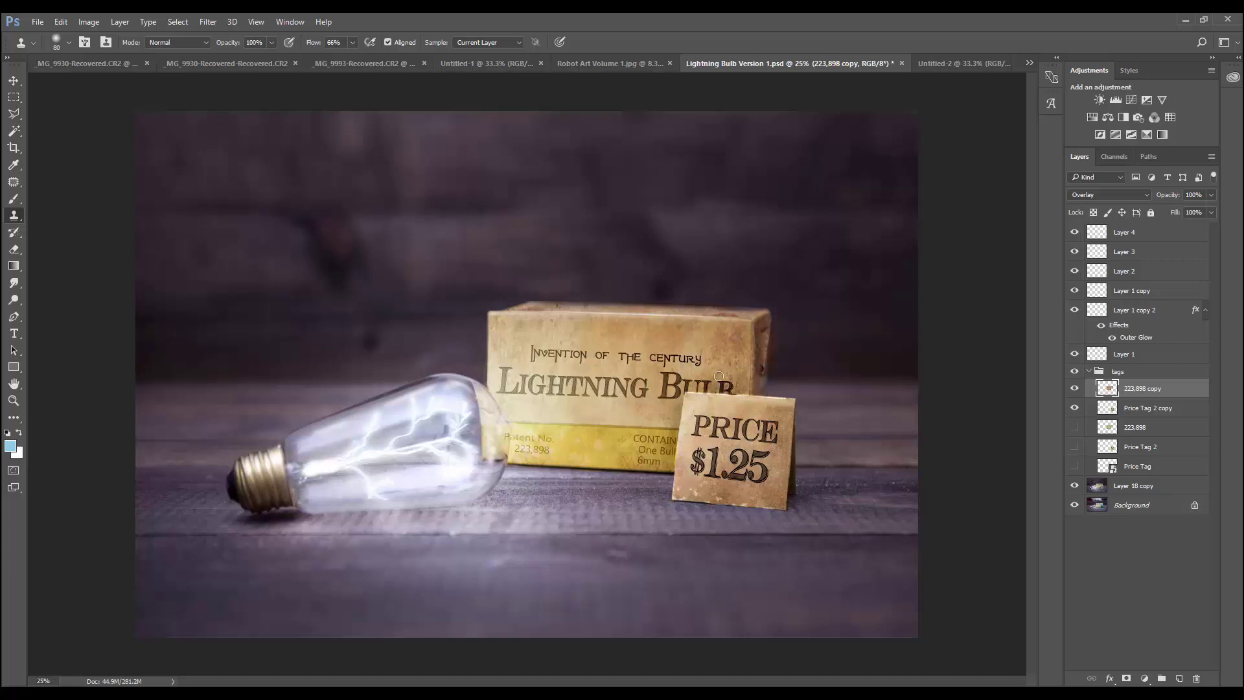
Clone plain texture from the box's front onto its right side, resampling the source between dabs.
click(763, 359)
alt+click(730, 339)
click(766, 362)
click(768, 379)
alt+click(737, 333)
alt+click(729, 344)
Burn the midtones along the box's right side with a 175 px brush at 11% exposure.
click(14, 302)
click(10, 307)
click(51, 312)
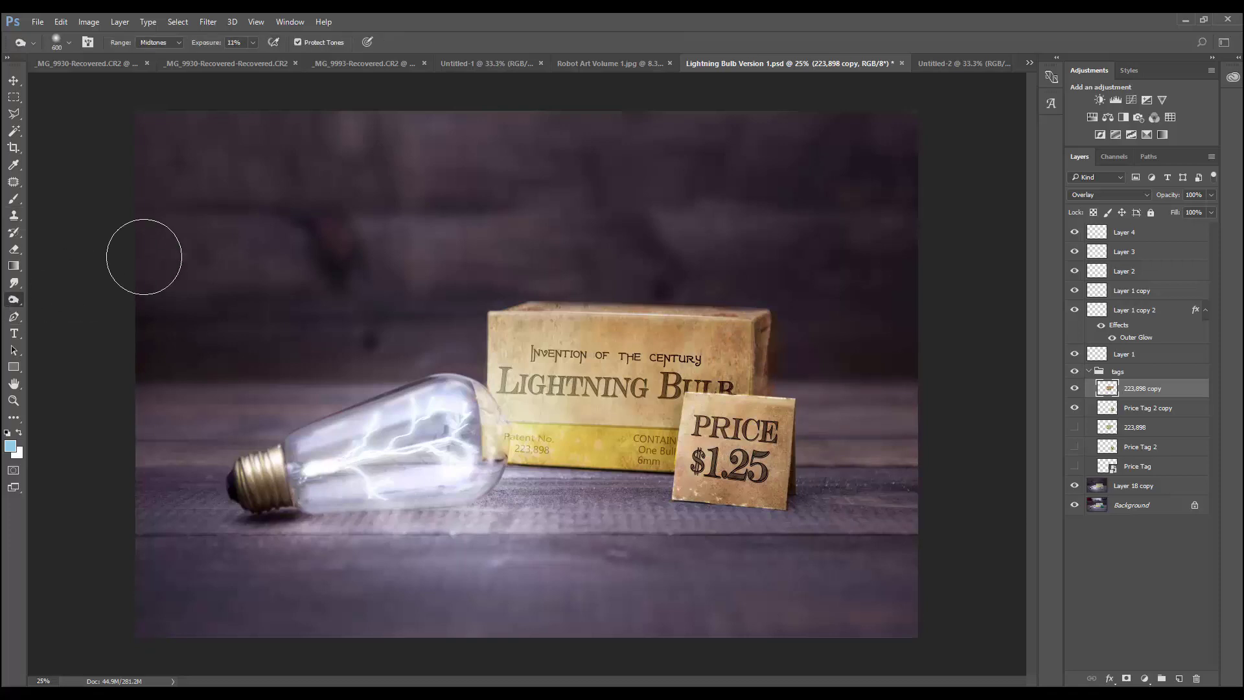
key(bracketleft)
key(bracketleft)
key(bracketleft)
key(bracketleft)
key(bracketleft)
key(bracketleft)
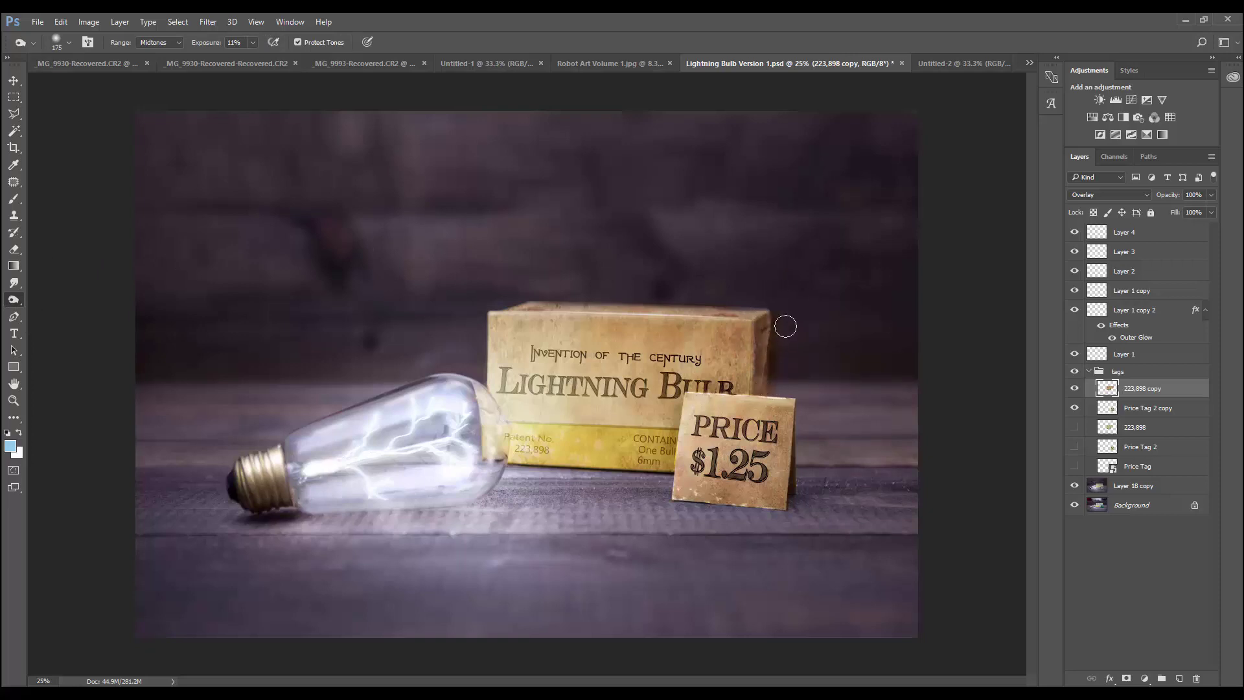
Erase the excess texture beyond the box's right edge on the 223,898 copy layer with a 30 px eraser at 43% opacity.
click(14, 249)
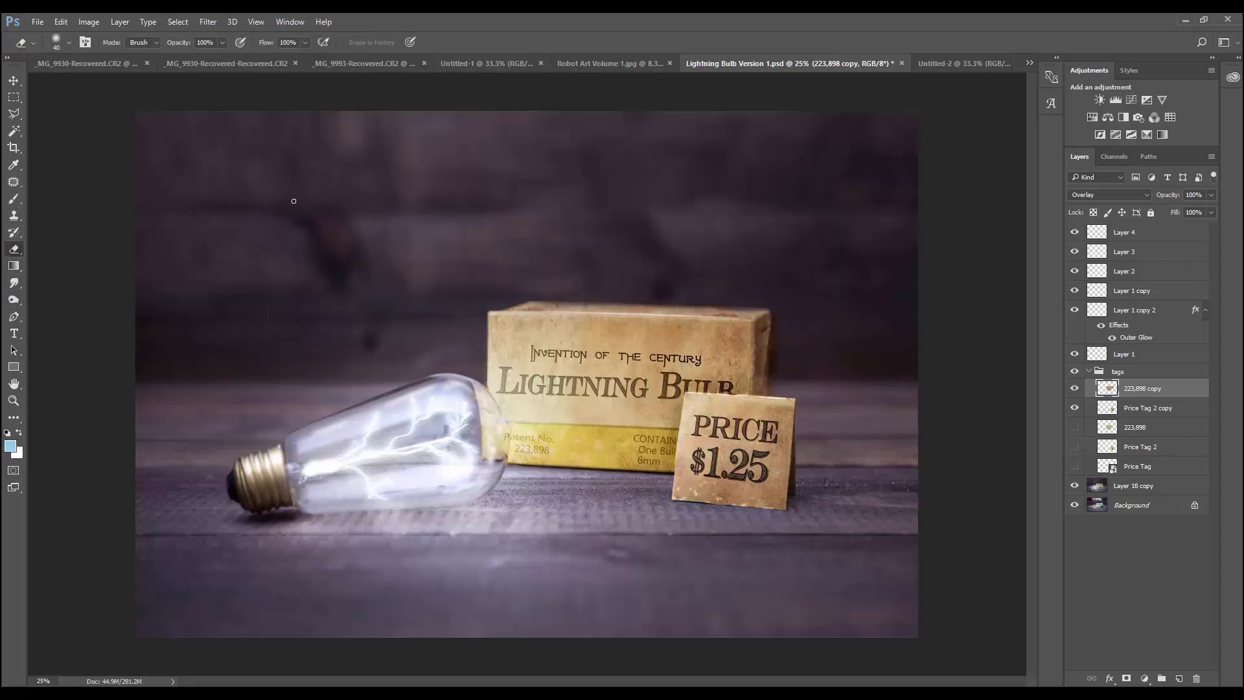
click(221, 43)
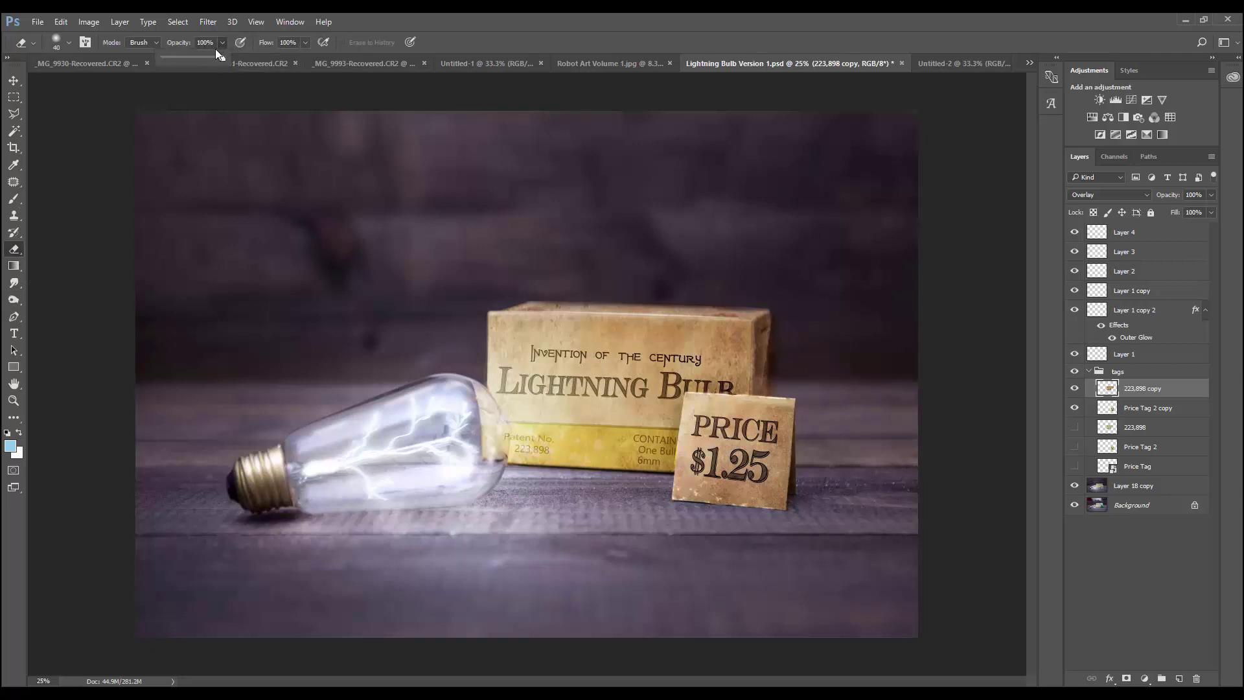
key(bracketright)
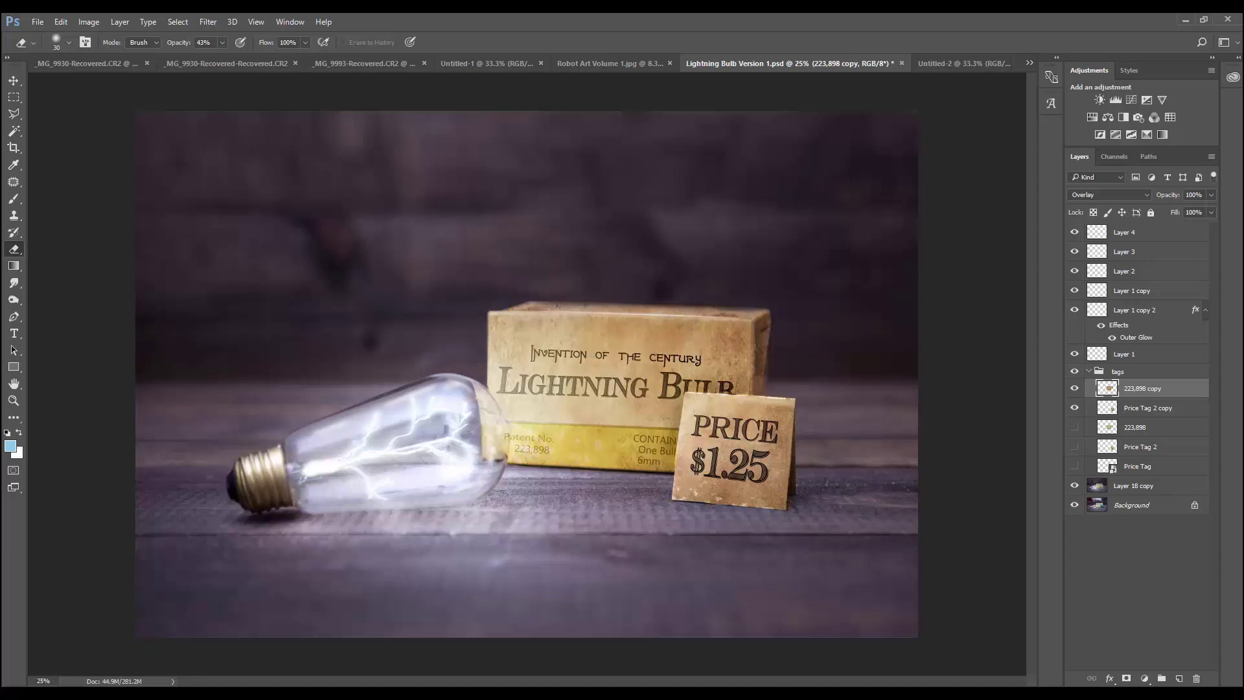
click(107, 464)
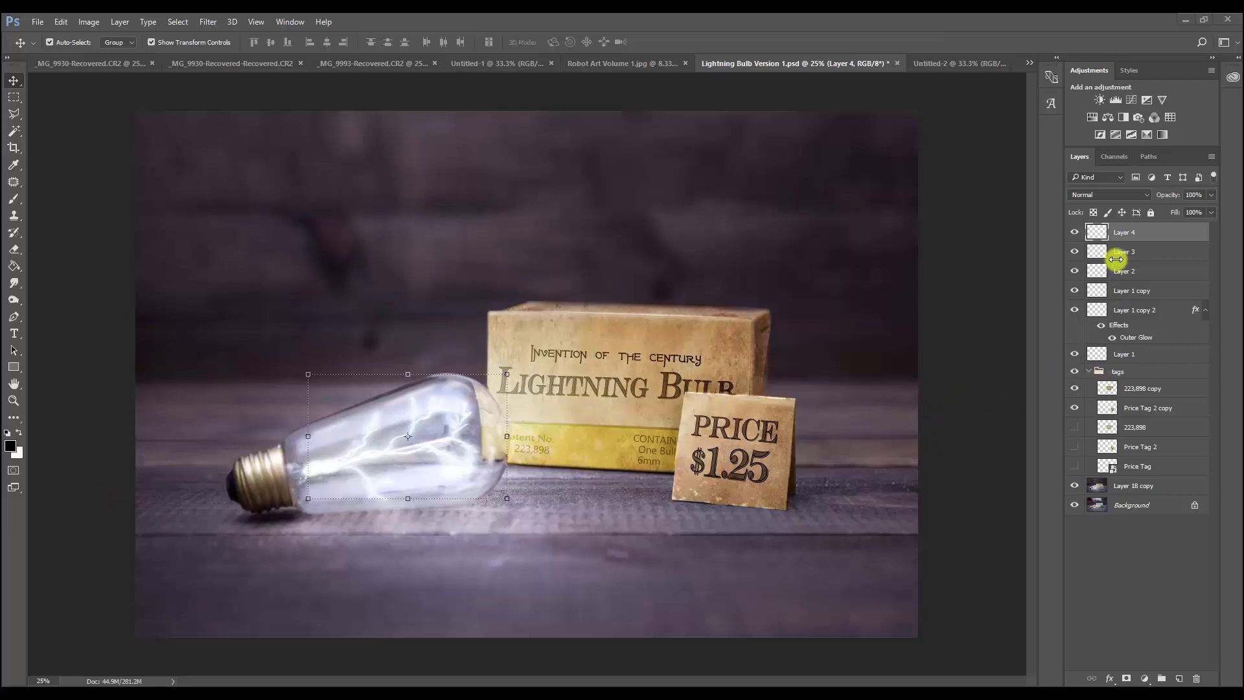
Stamp all visible layers into a new merged layer above the stack, and duplicate that merged layer.
shift+click(1123, 485)
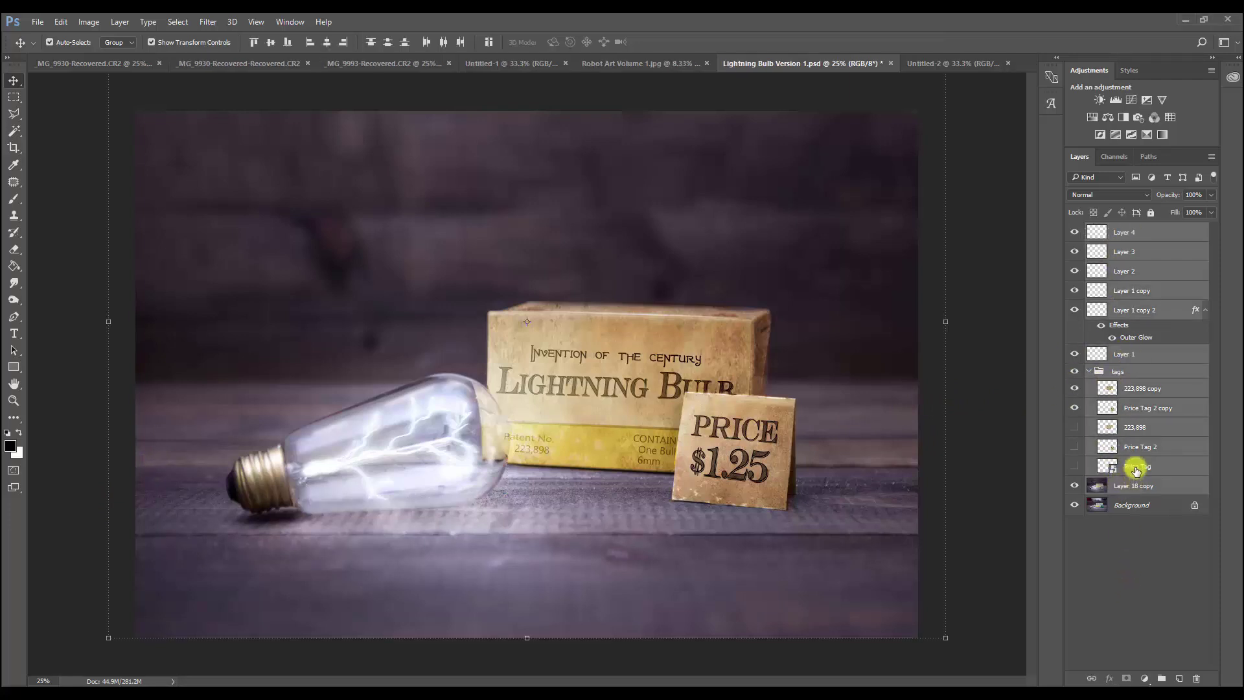
click(1005, 453)
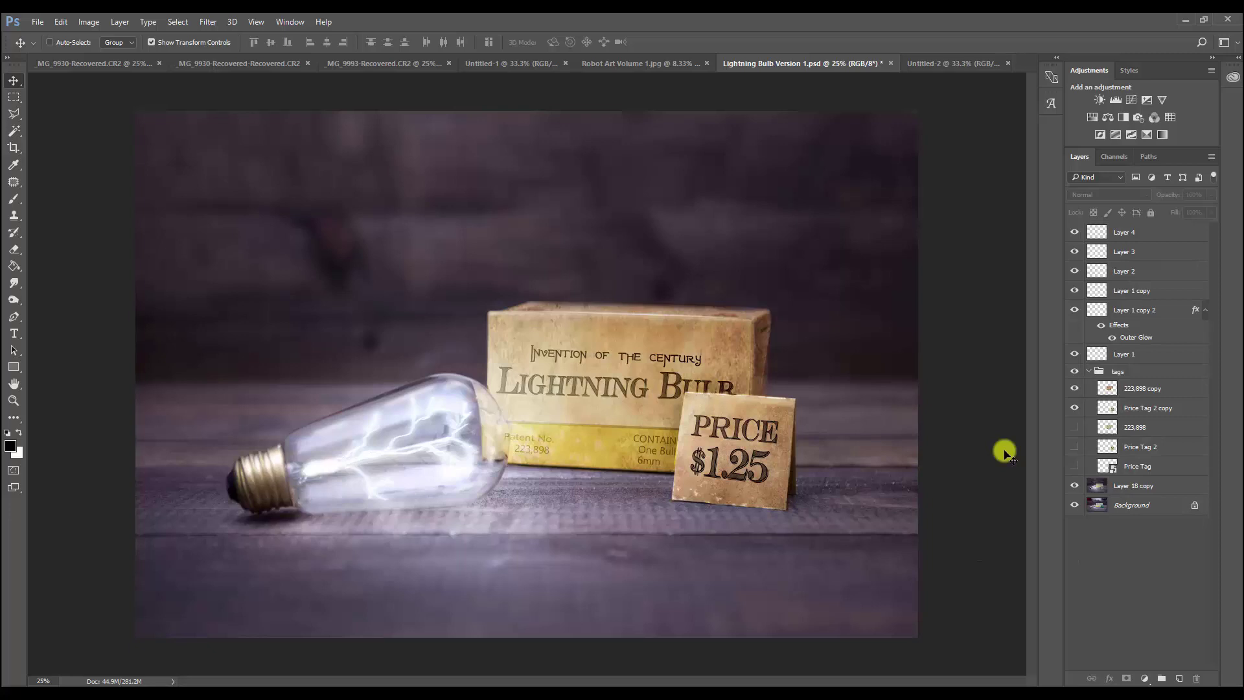
key(ctrl+shift+alt+e)
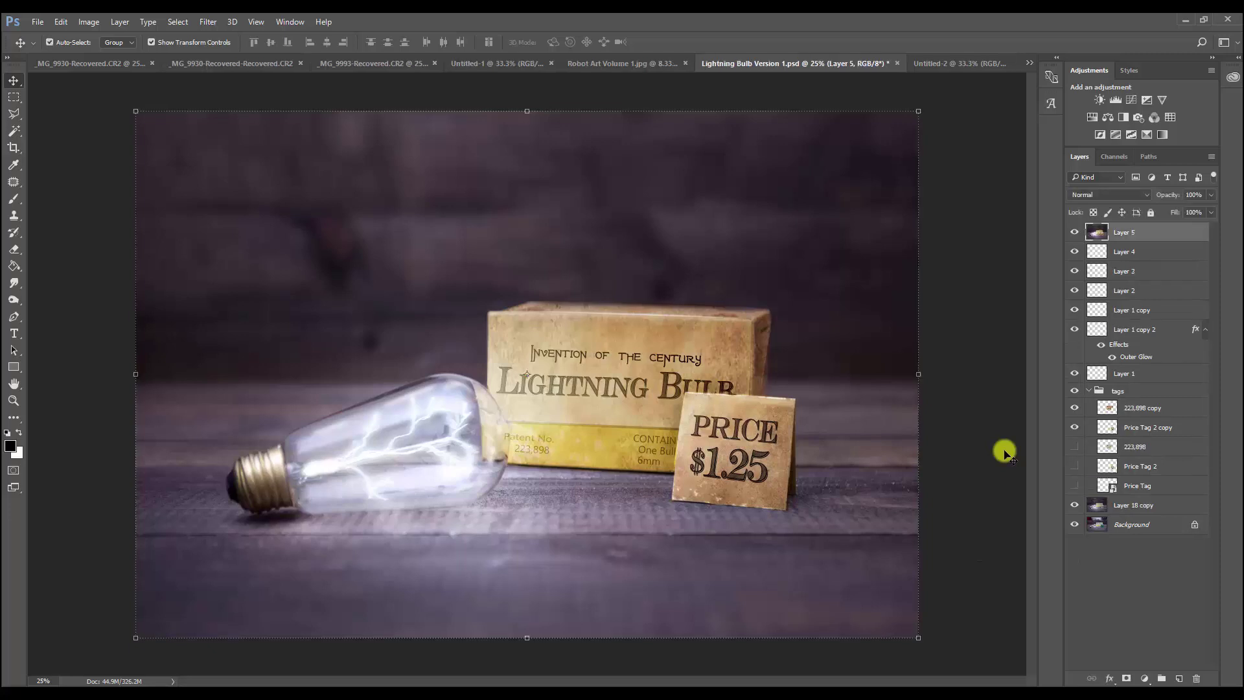
click(944, 295)
click(1095, 231)
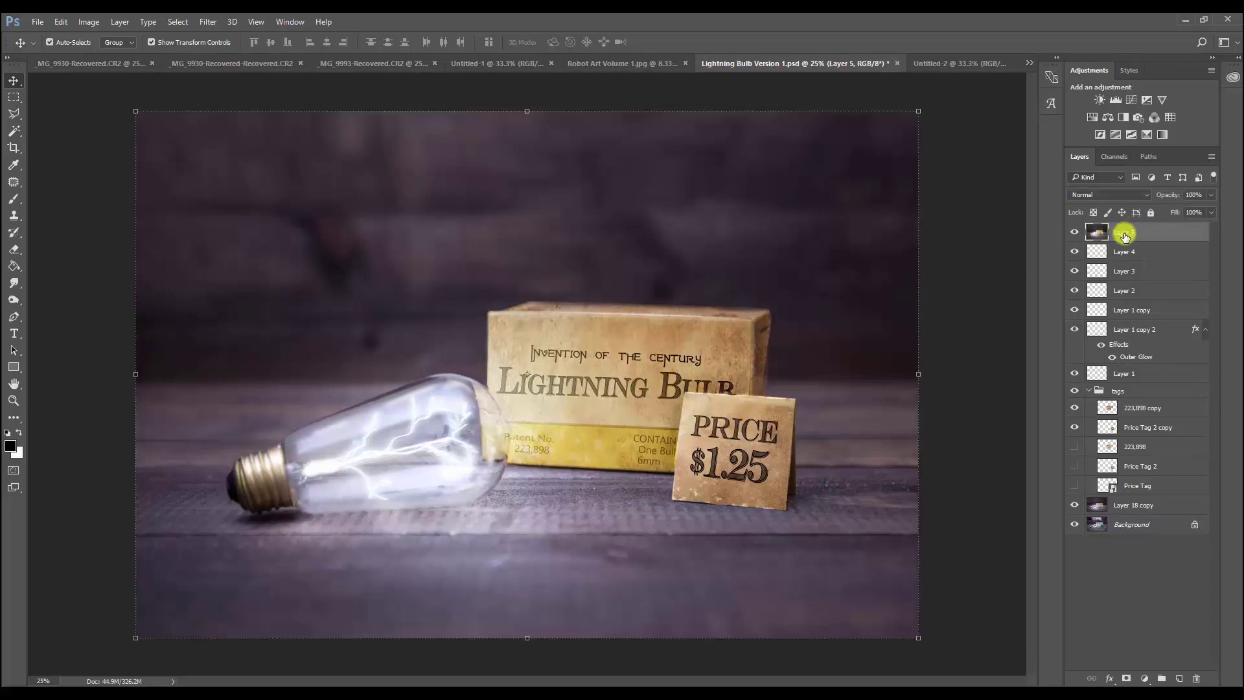
drag(1123, 241, 1181, 678)
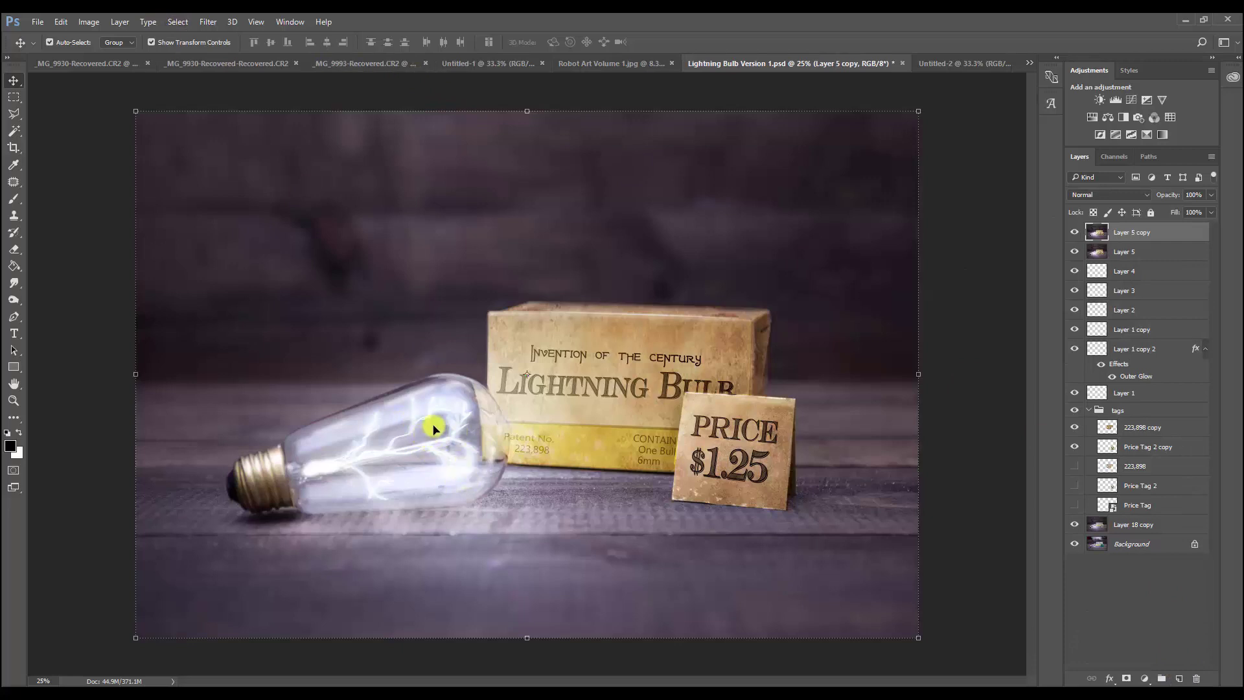
Try a Lens Flare on the merged copy, comparing lens types and placing a 105mm Prime flare at 87% brightness over the bulb.
click(208, 22)
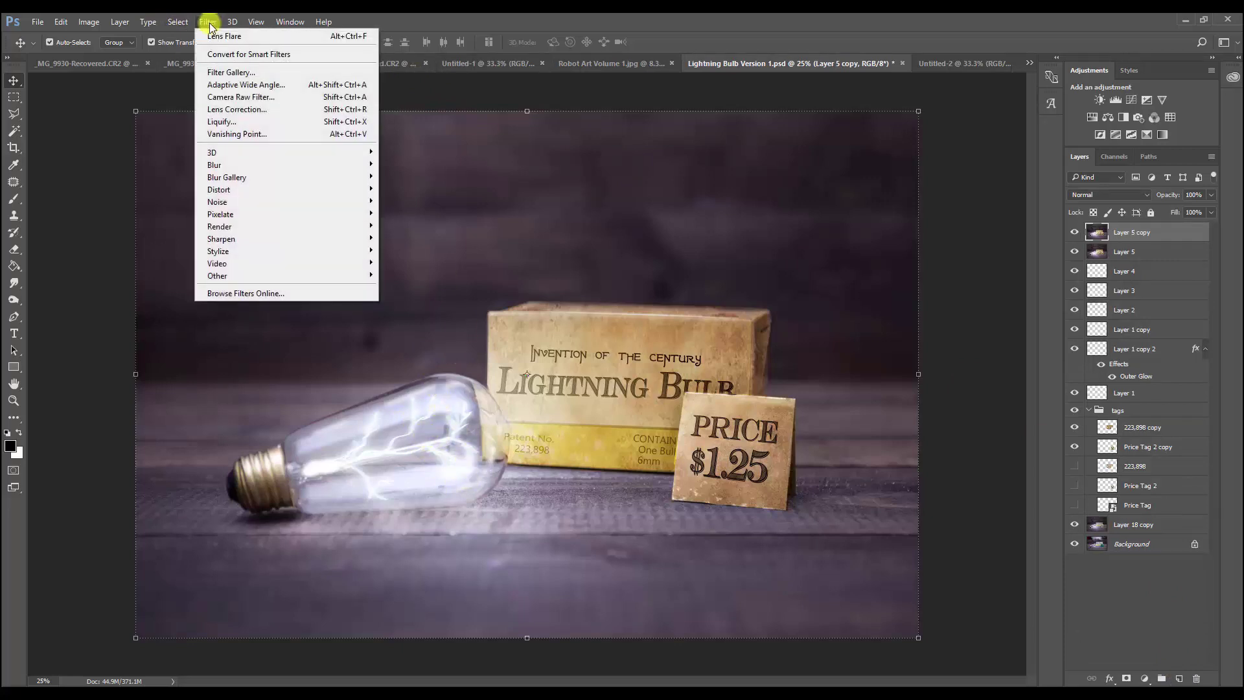
mouse_move(179, 23)
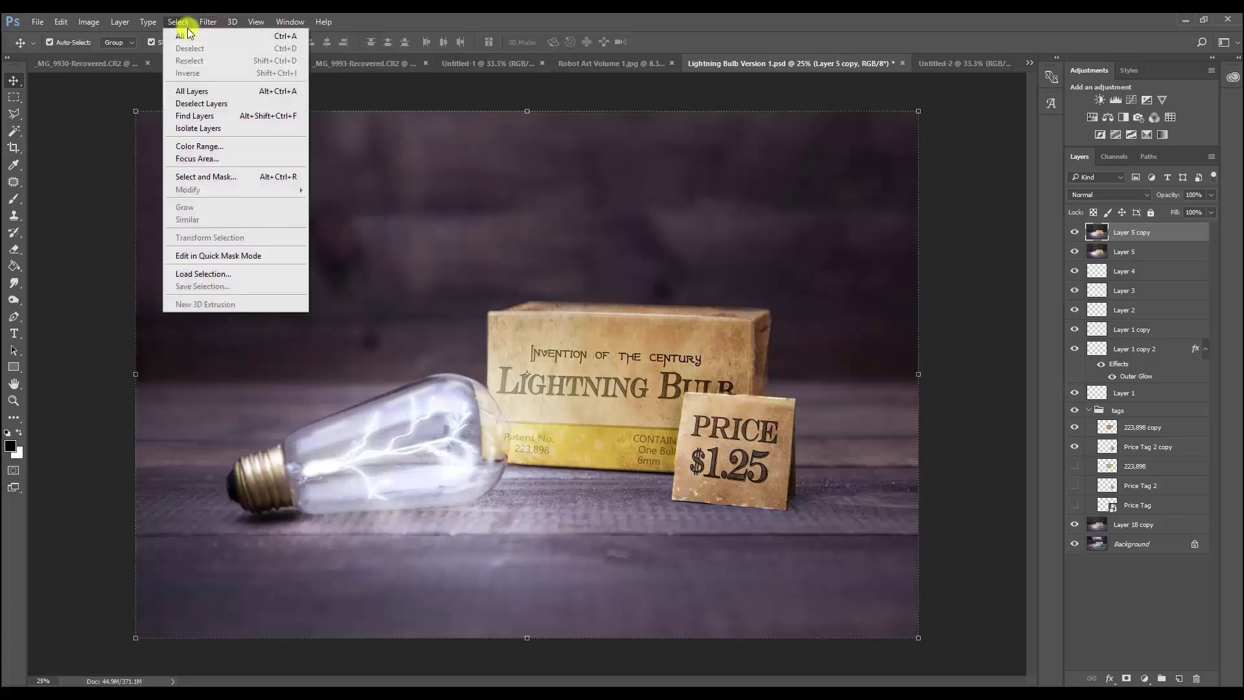
mouse_move(250, 225)
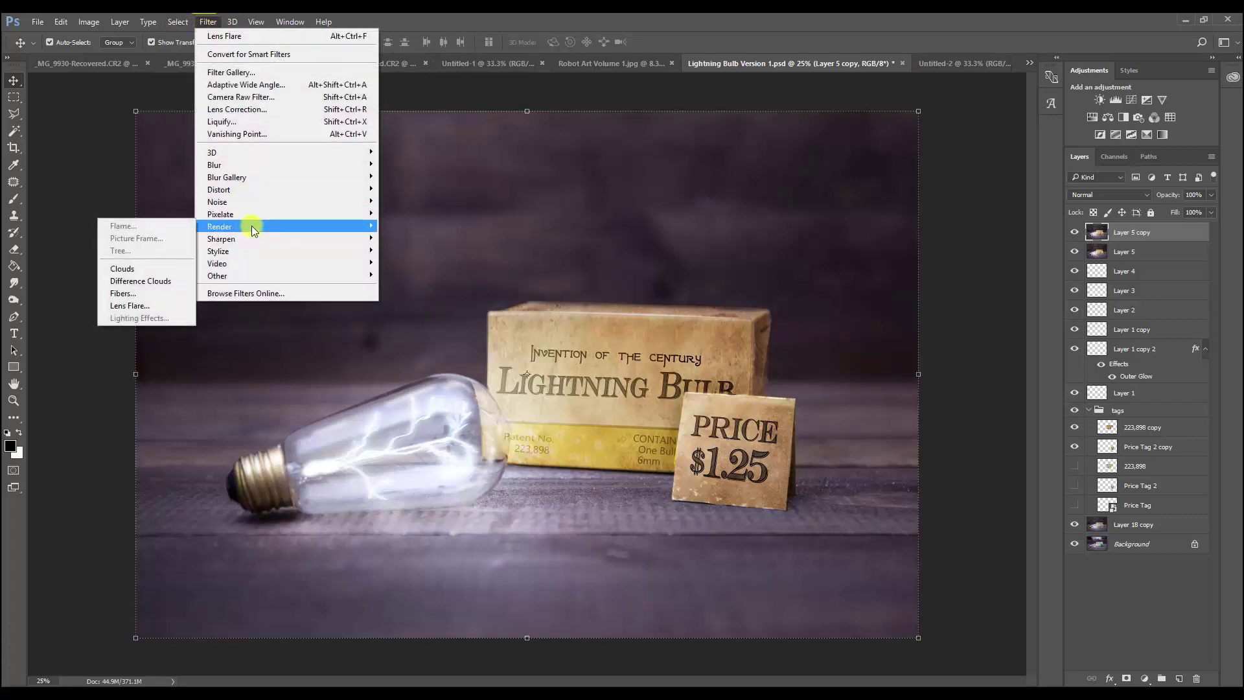
click(148, 306)
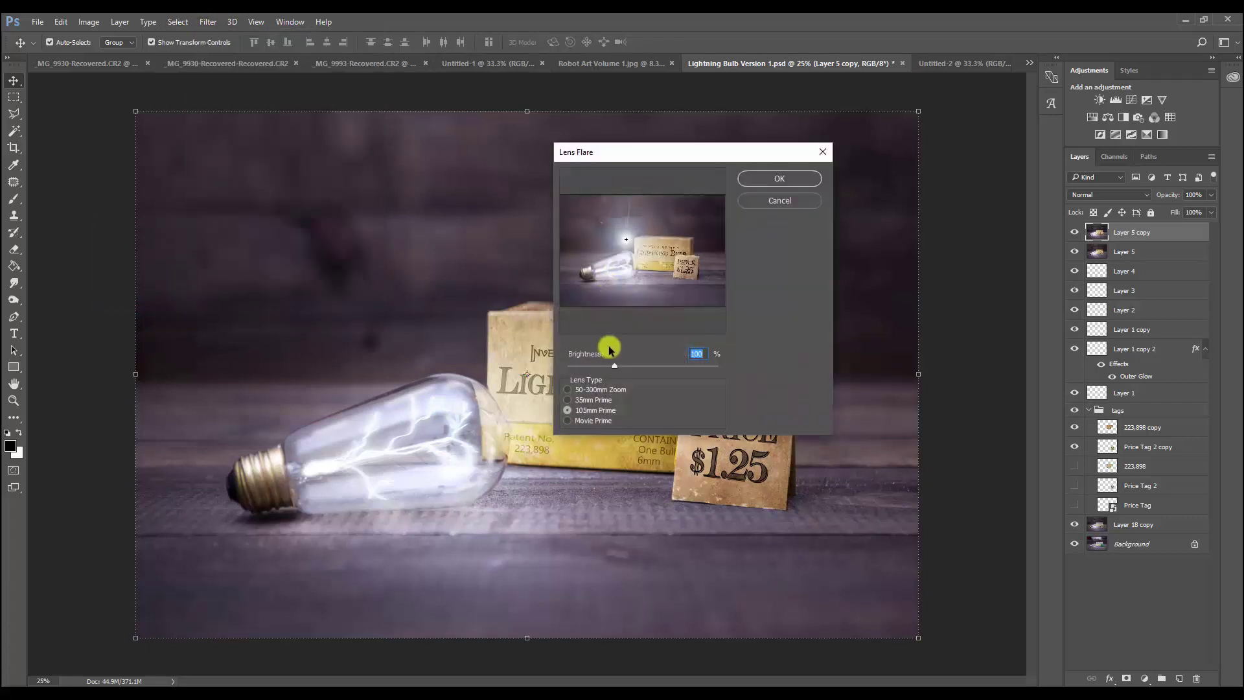
click(586, 398)
click(585, 390)
click(588, 409)
click(583, 421)
click(587, 411)
click(657, 365)
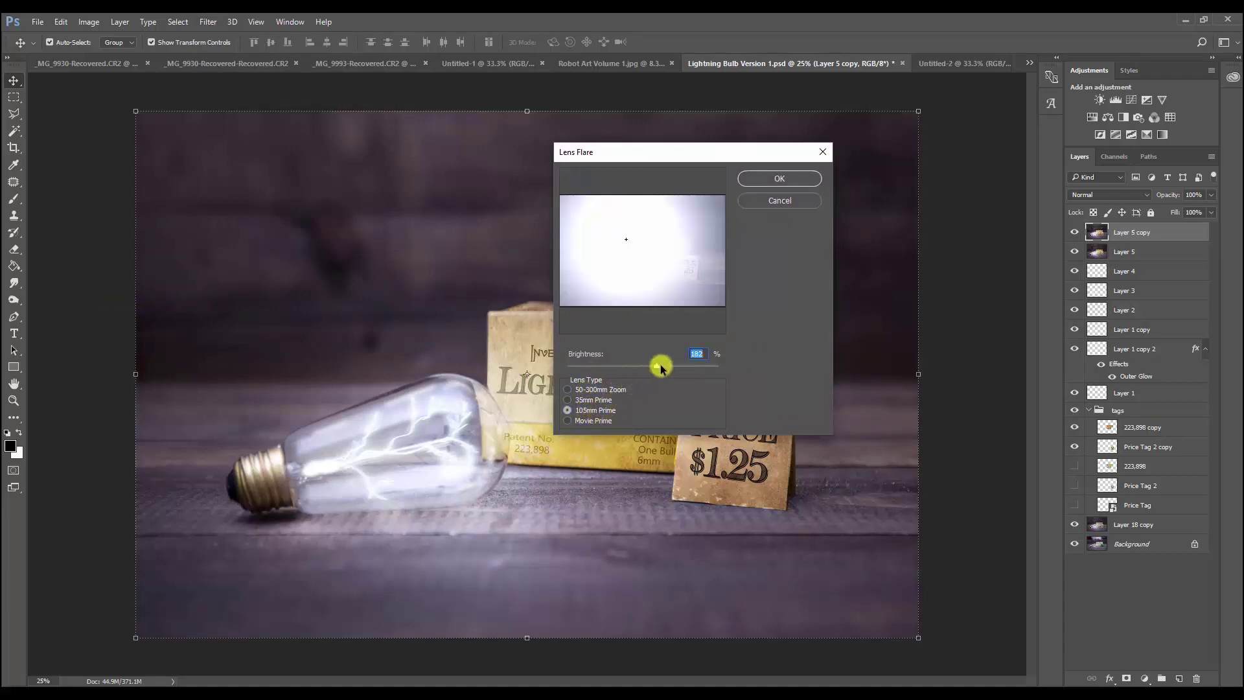
drag(674, 364, 608, 367)
mouse_move(630, 236)
mouse_down()
mouse_move(627, 256)
mouse_move(601, 259)
mouse_move(675, 256)
mouse_move(625, 258)
mouse_up()
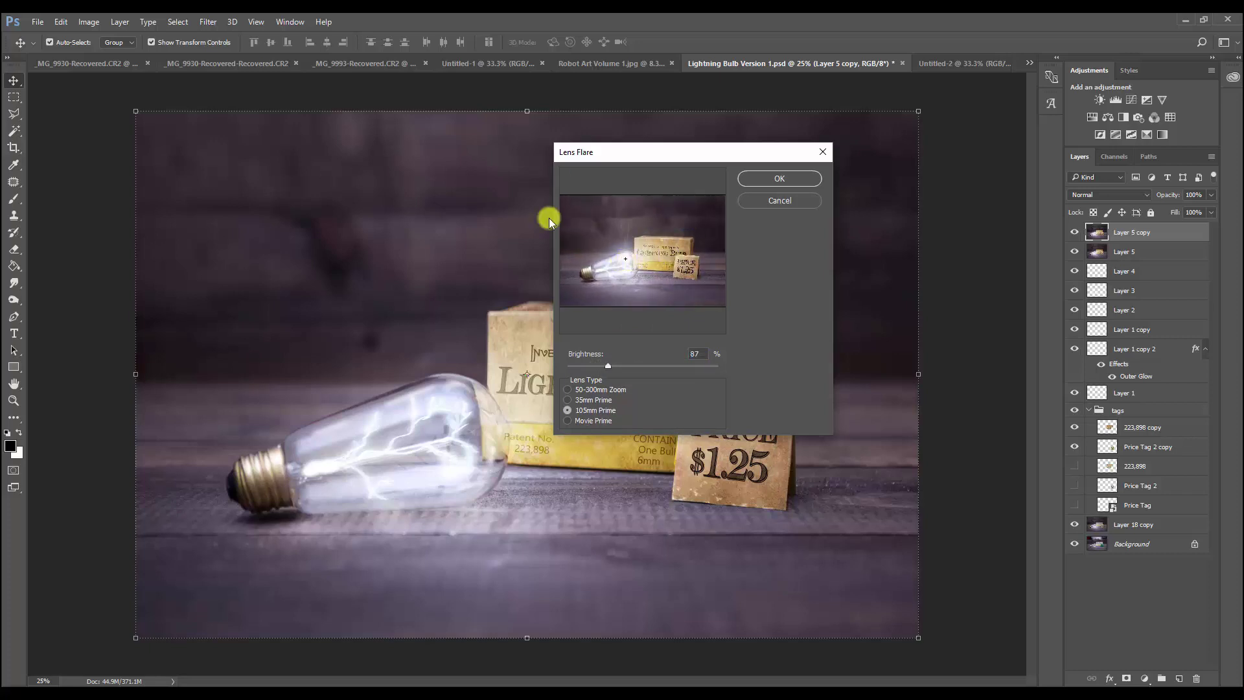
click(771, 197)
Add a new layer above the merged copy and fill it with black using the Paint Bucket.
click(1177, 677)
click(14, 265)
click(300, 356)
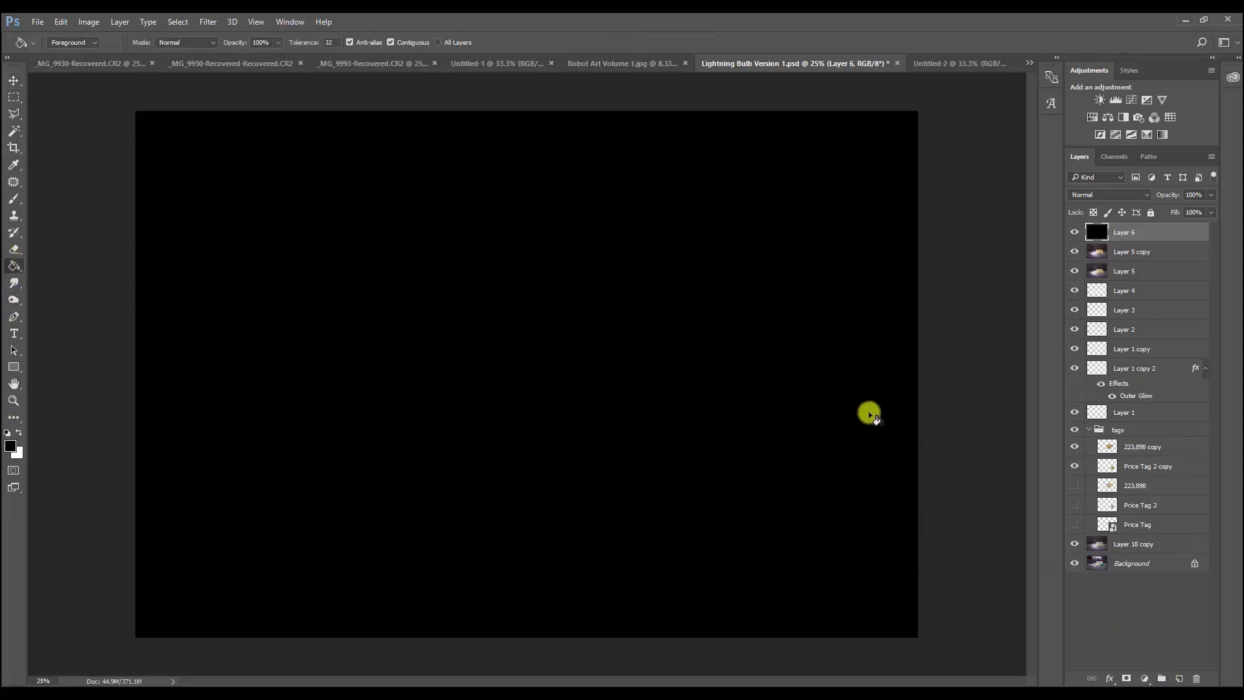
Render a 105mm Prime Lens Flare at 100% brightness on the black layer, centred where the bulb's upper end lies.
click(184, 23)
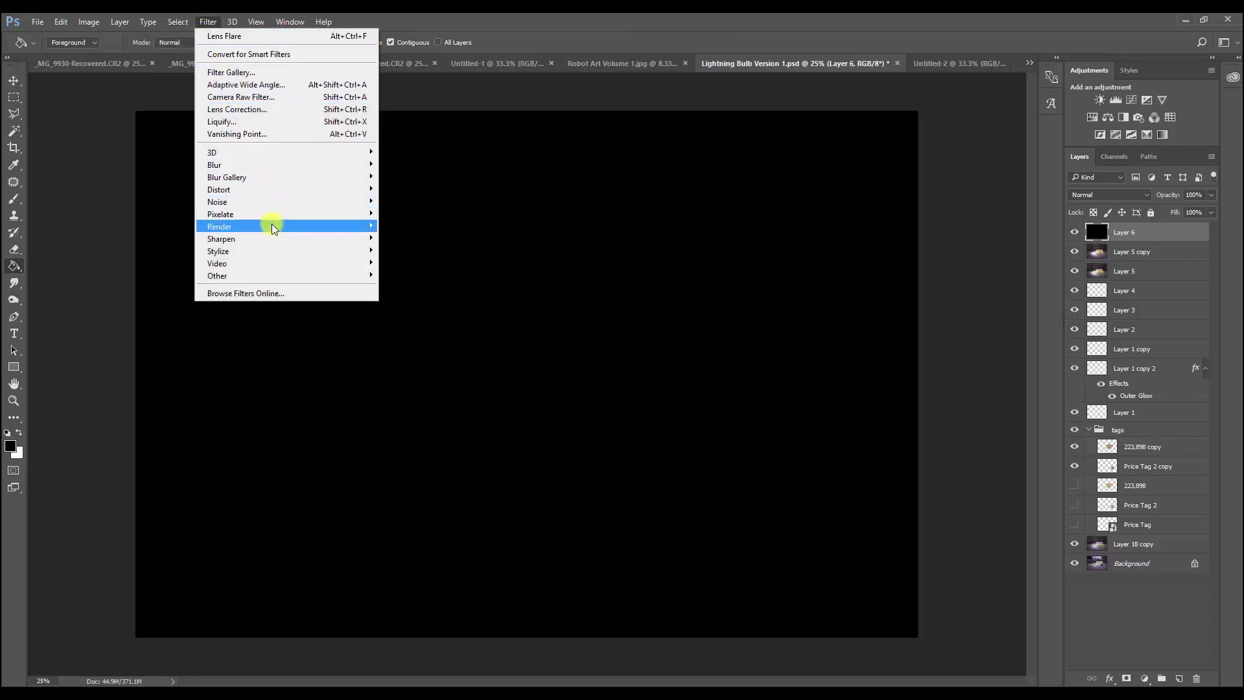
mouse_move(356, 223)
click(139, 300)
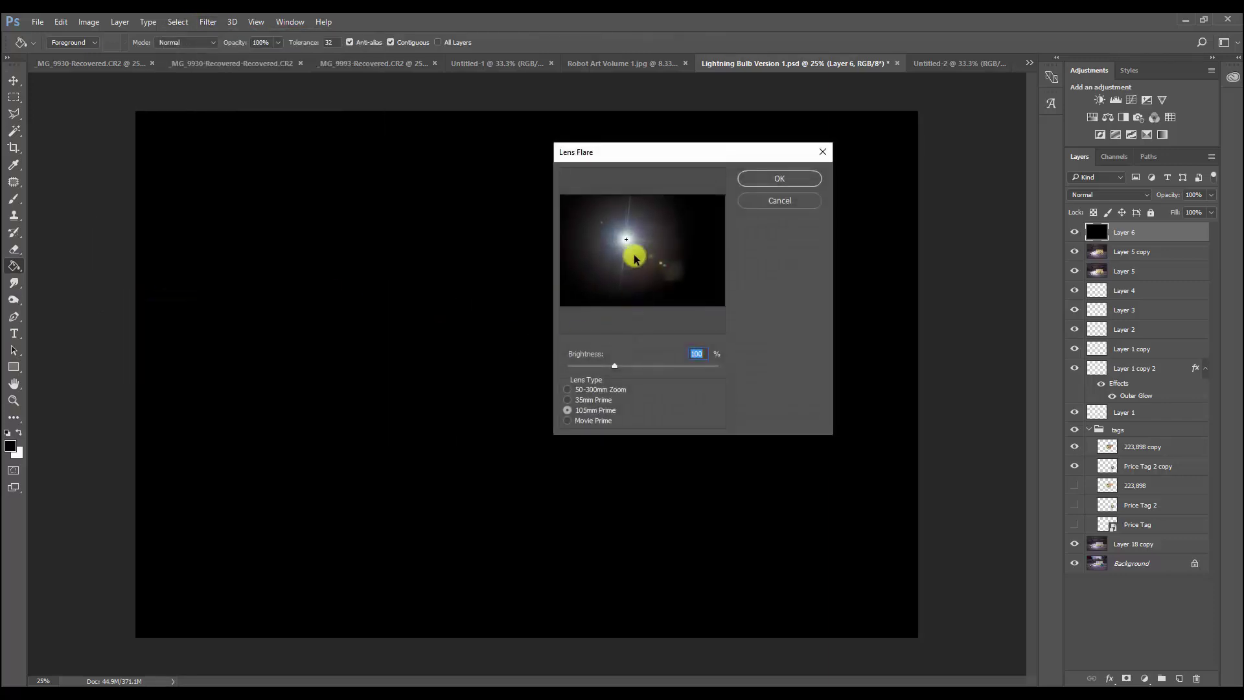
click(637, 253)
mouse_move(637, 256)
mouse_down()
mouse_move(620, 261)
mouse_move(680, 242)
mouse_move(627, 258)
mouse_up()
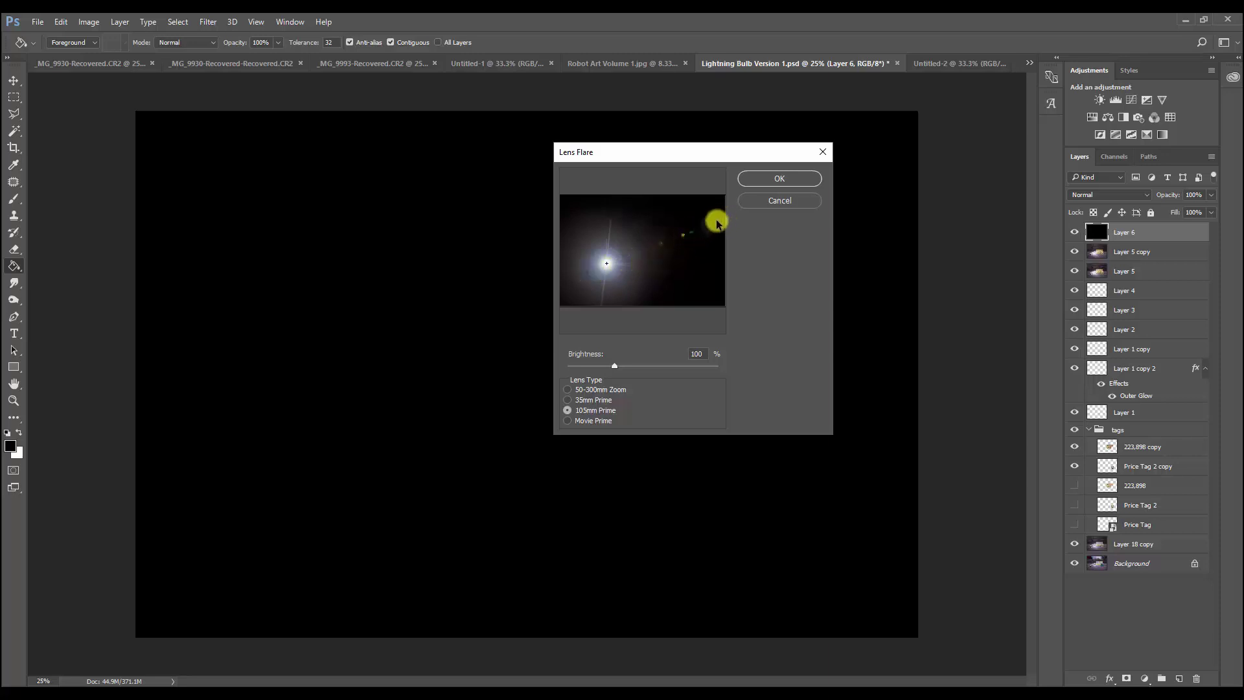
drag(606, 266, 621, 262)
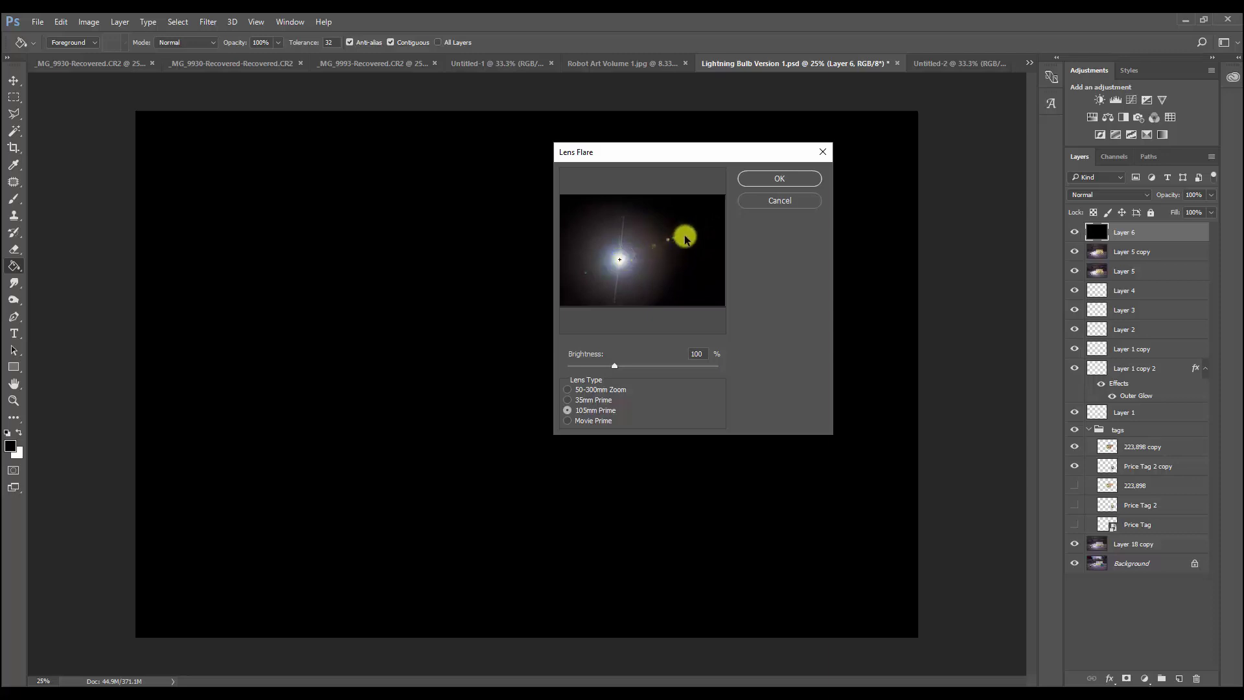
click(626, 266)
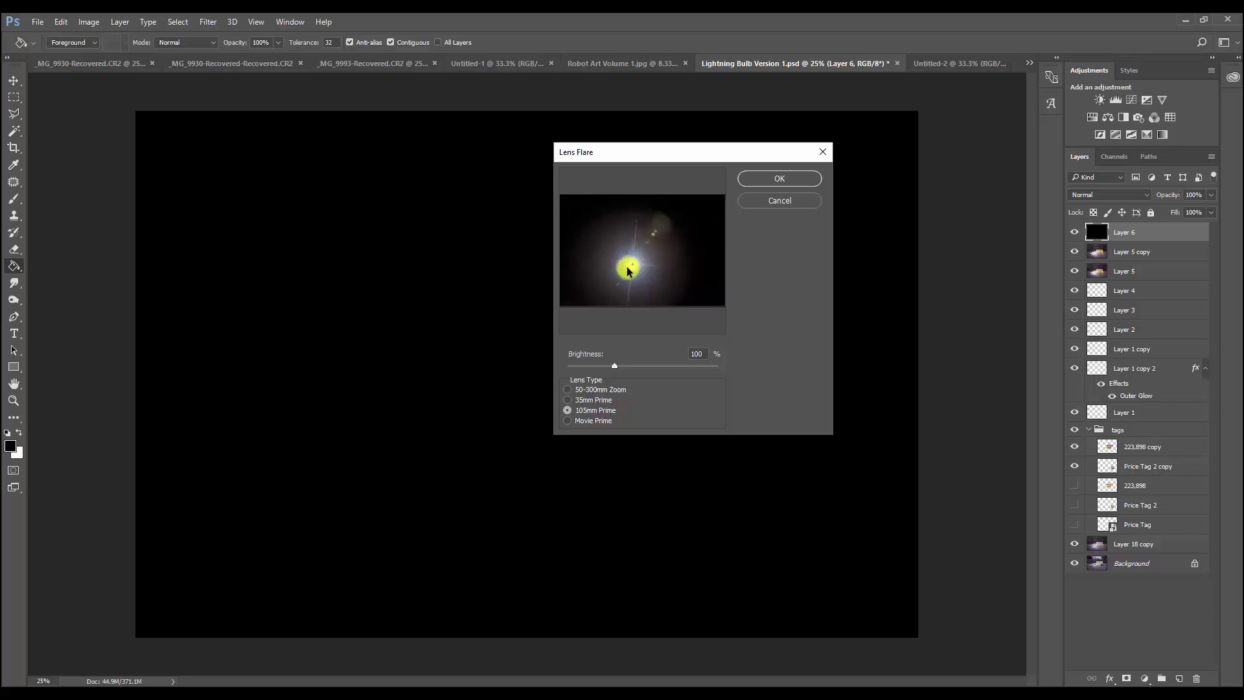
mouse_move(626, 266)
mouse_down()
mouse_move(648, 250)
mouse_move(605, 267)
mouse_move(626, 261)
mouse_up()
click(771, 181)
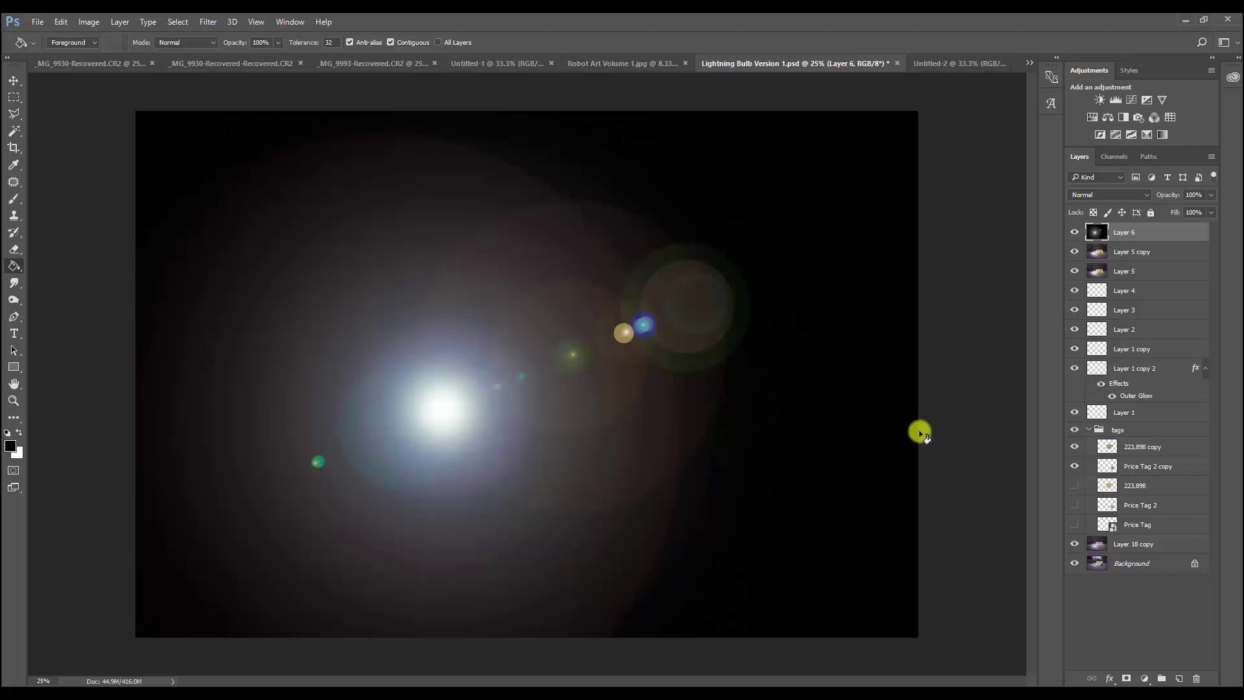
Set the flare layer's blend mode to Screen and undo the accidental Paint Bucket fill.
click(1093, 192)
click(1094, 279)
click(462, 396)
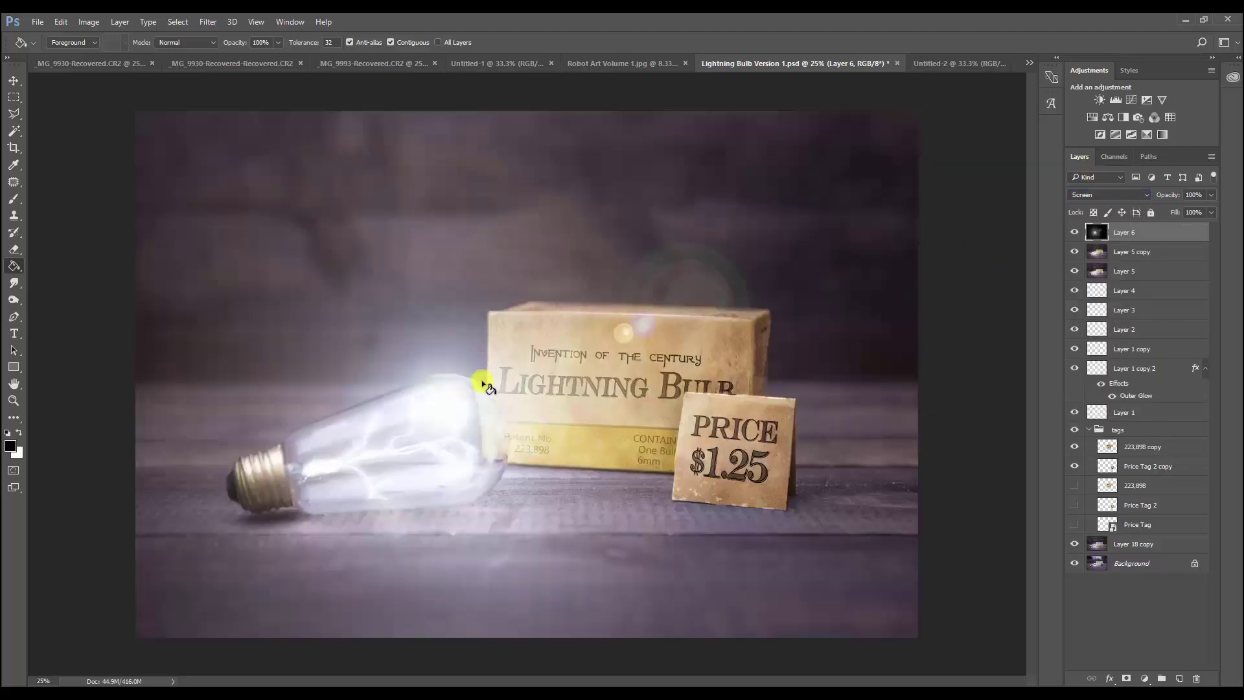
click(61, 22)
click(71, 31)
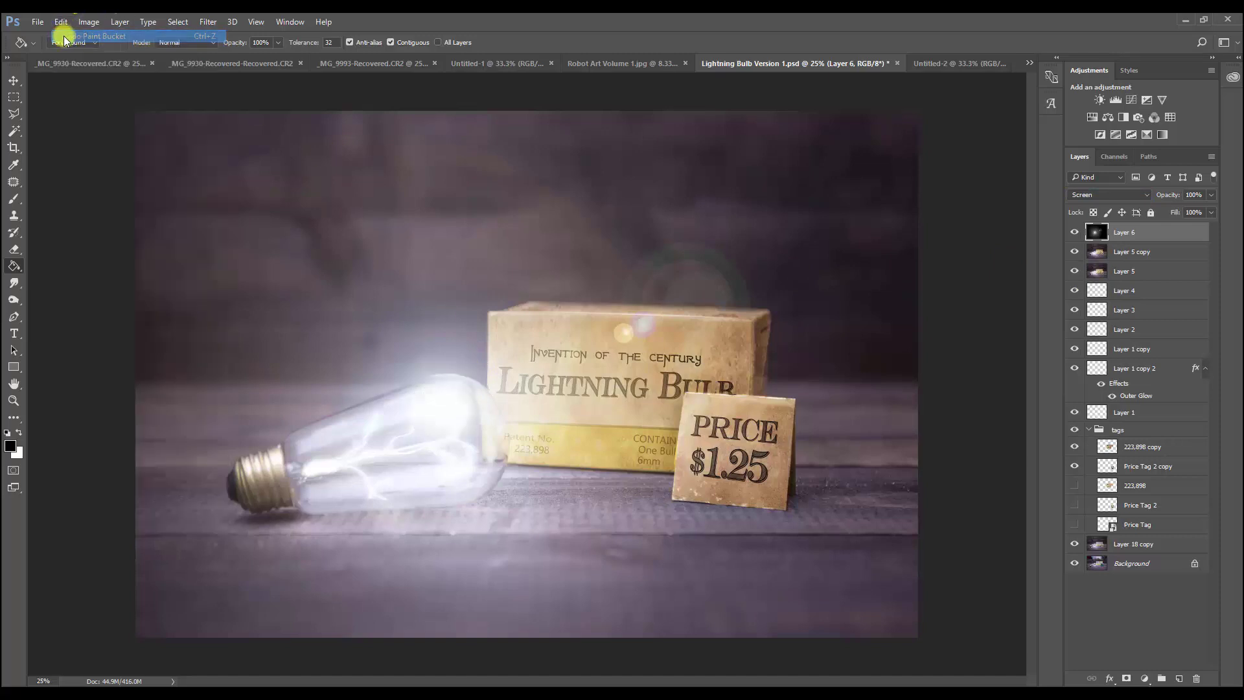
Scale the flare layer to about 131% width and 118% height, and reposition its bright centre over the bulb.
click(14, 79)
mouse_move(436, 403)
mouse_down()
mouse_move(417, 327)
mouse_move(362, 369)
mouse_move(445, 369)
mouse_move(483, 339)
mouse_move(449, 392)
mouse_move(459, 397)
mouse_move(322, 444)
mouse_move(378, 406)
mouse_move(439, 408)
mouse_up()
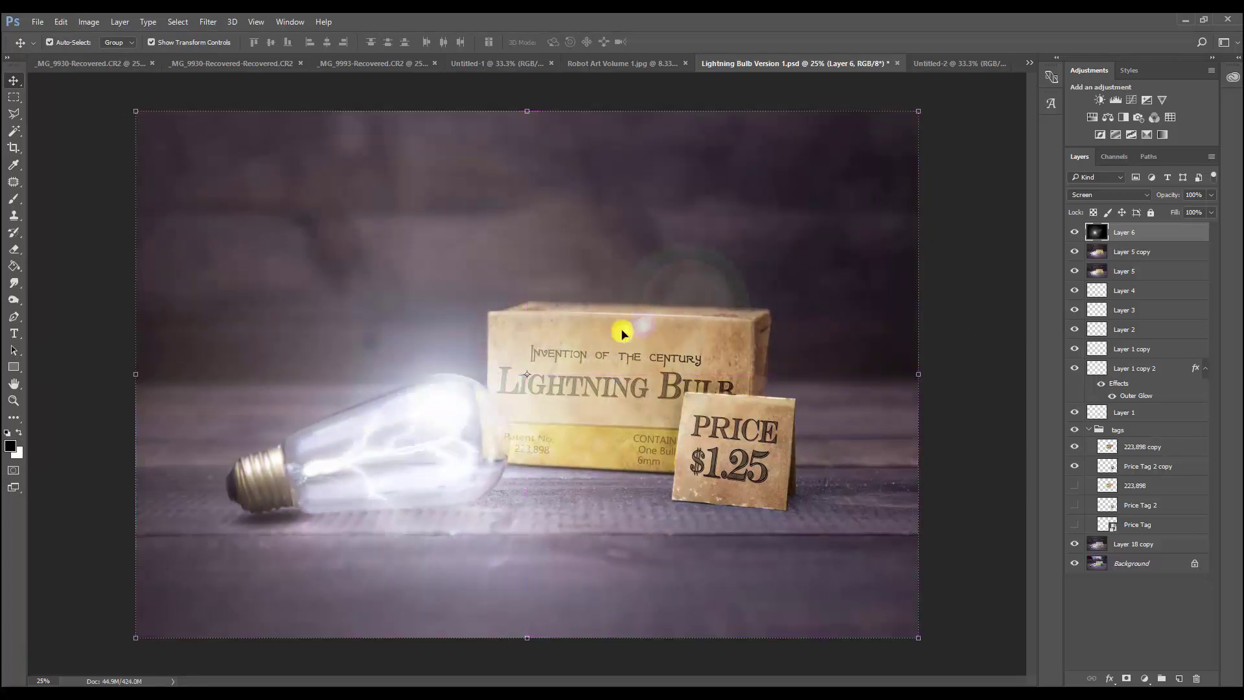
drag(920, 99, 1166, 16)
drag(706, 275, 692, 302)
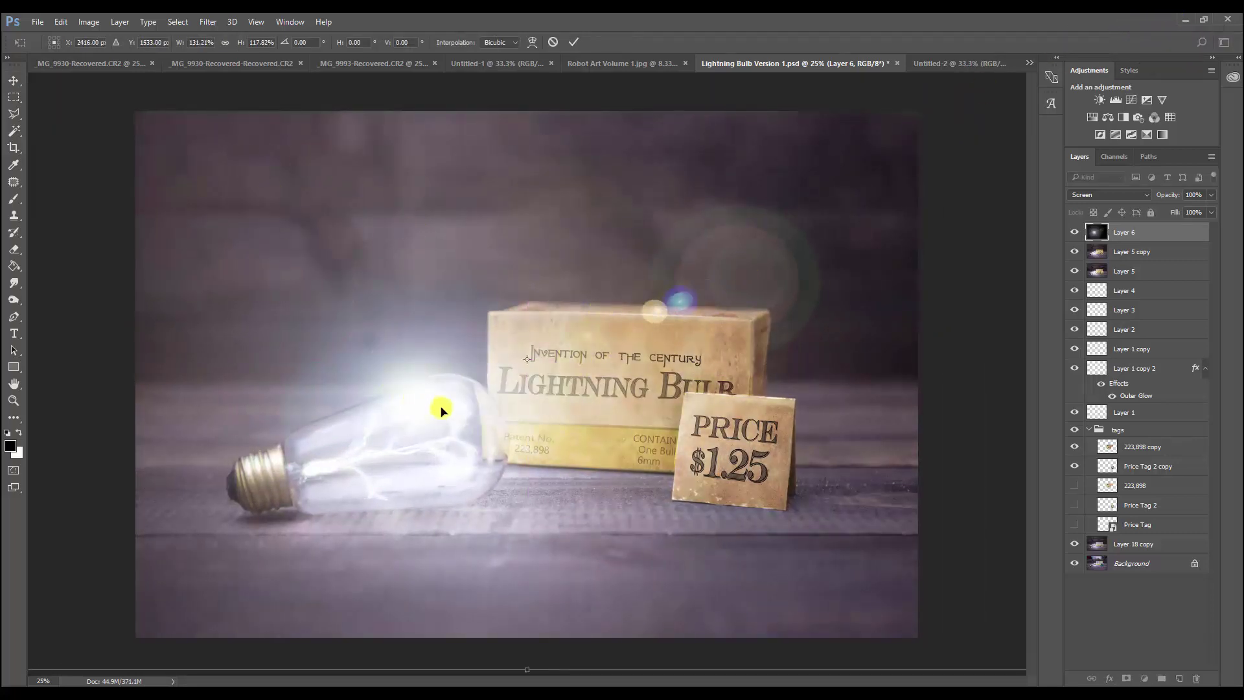
drag(455, 413, 471, 412)
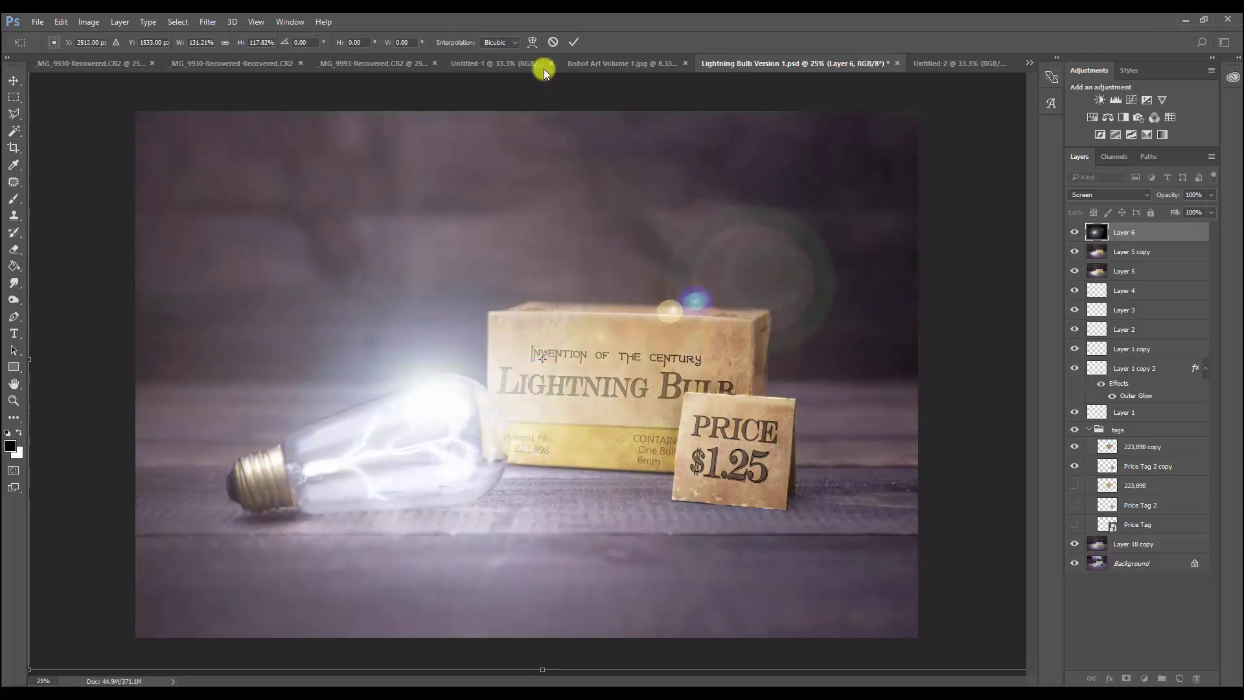
click(574, 43)
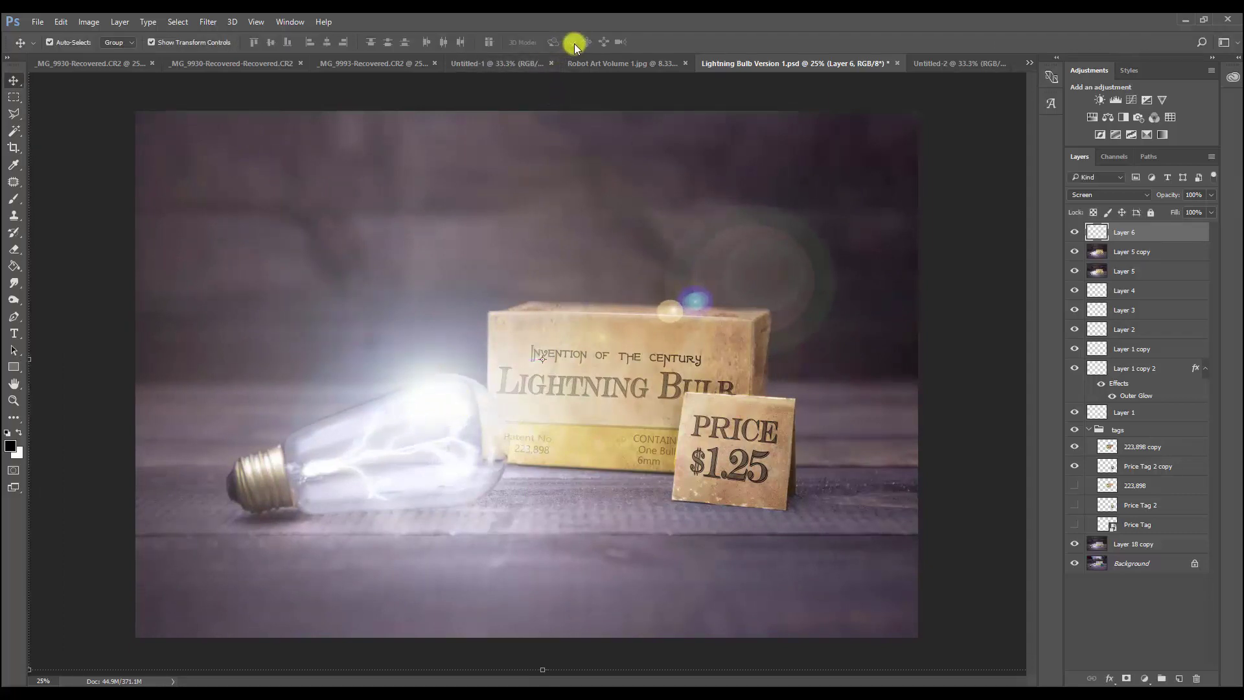
Apply a 12.5-pixel Gaussian Blur to the flare layer and lower its opacity to about 49%.
click(285, 21)
mouse_move(206, 21)
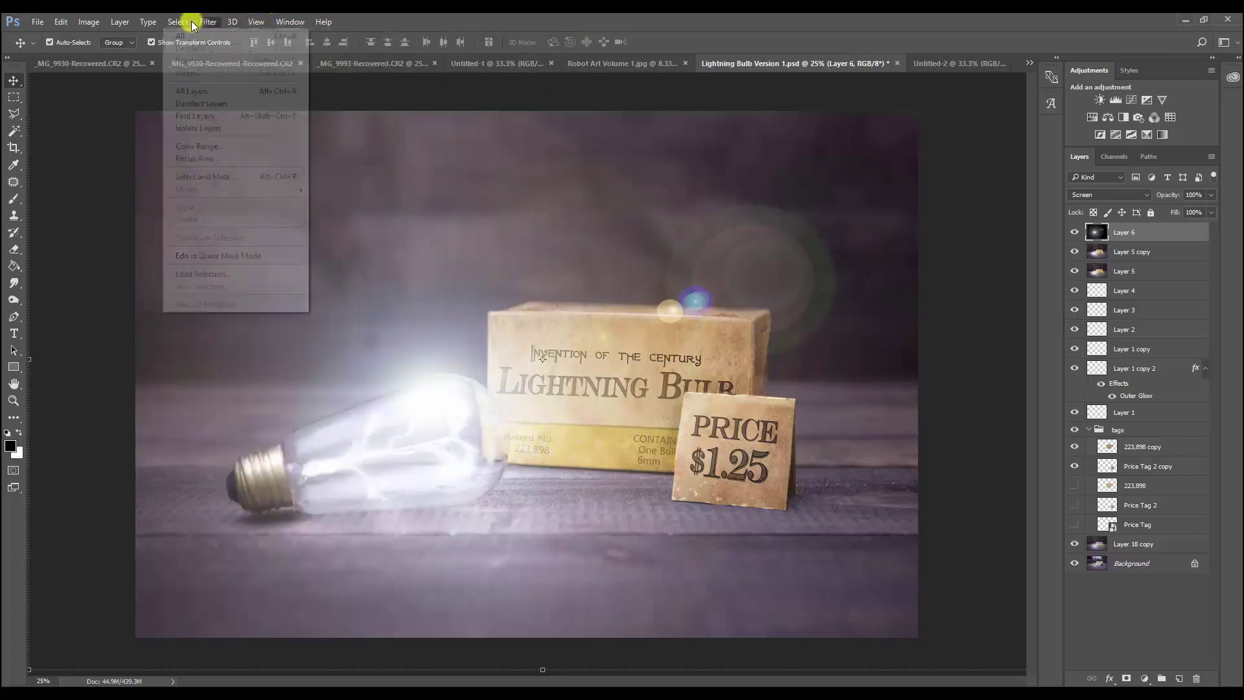
mouse_move(251, 164)
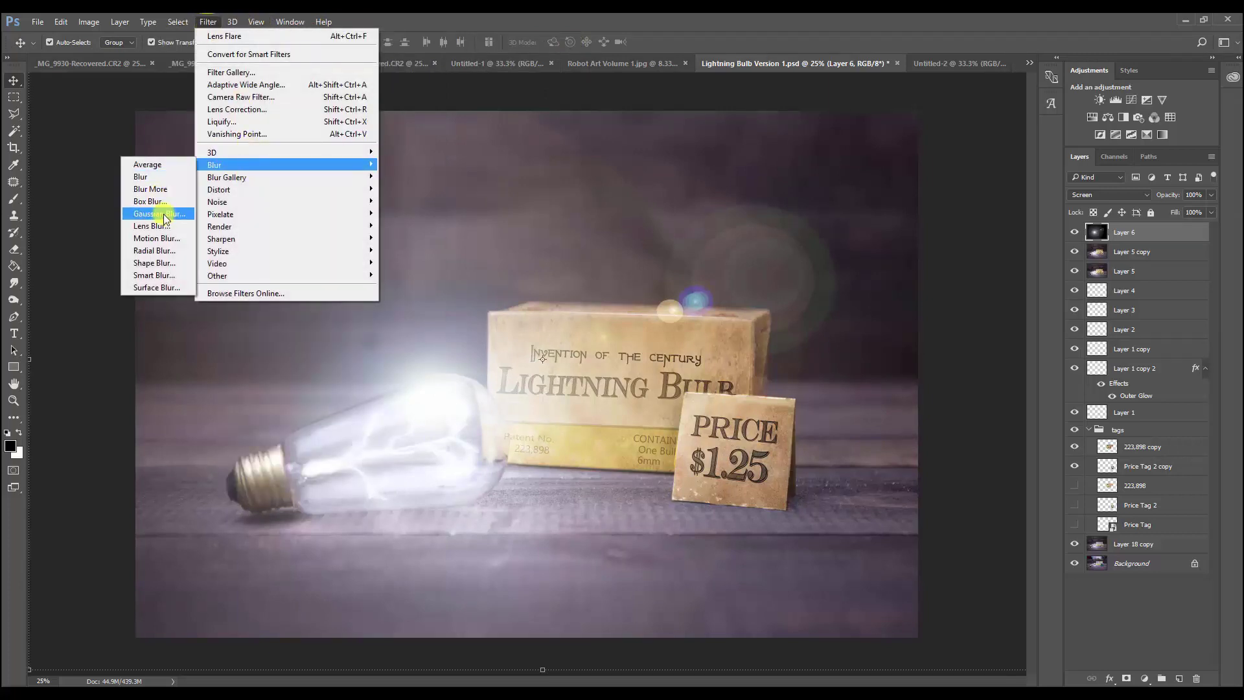
click(159, 213)
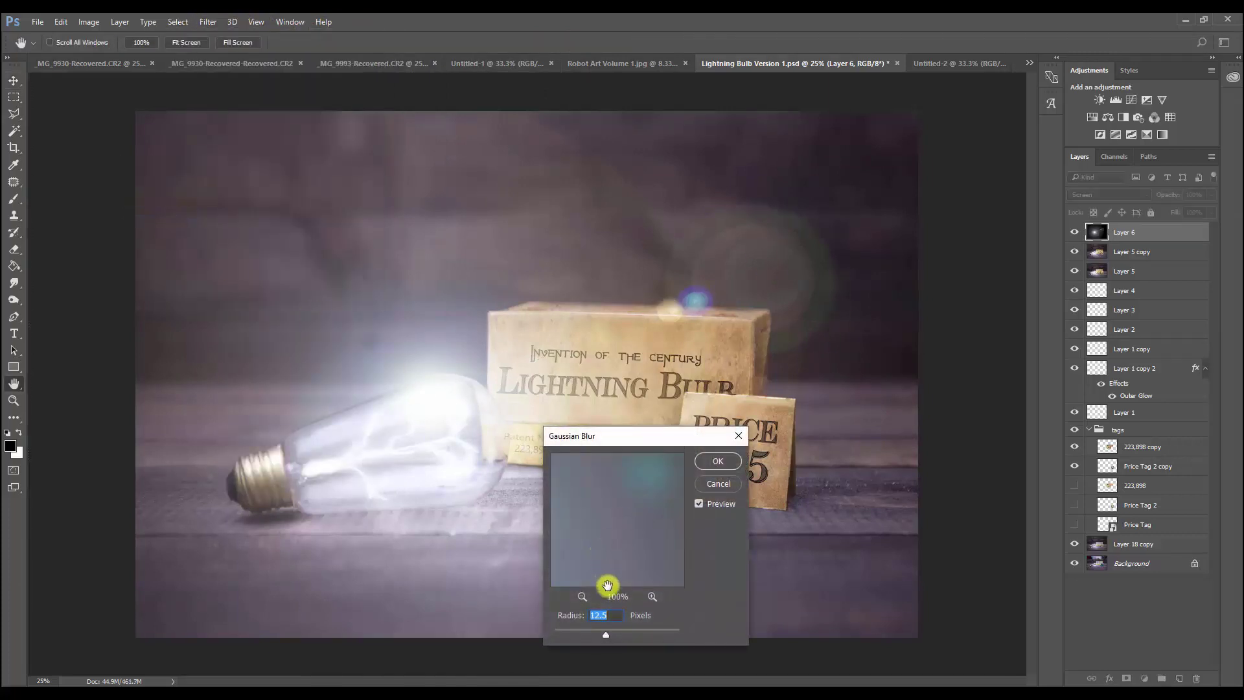
click(716, 464)
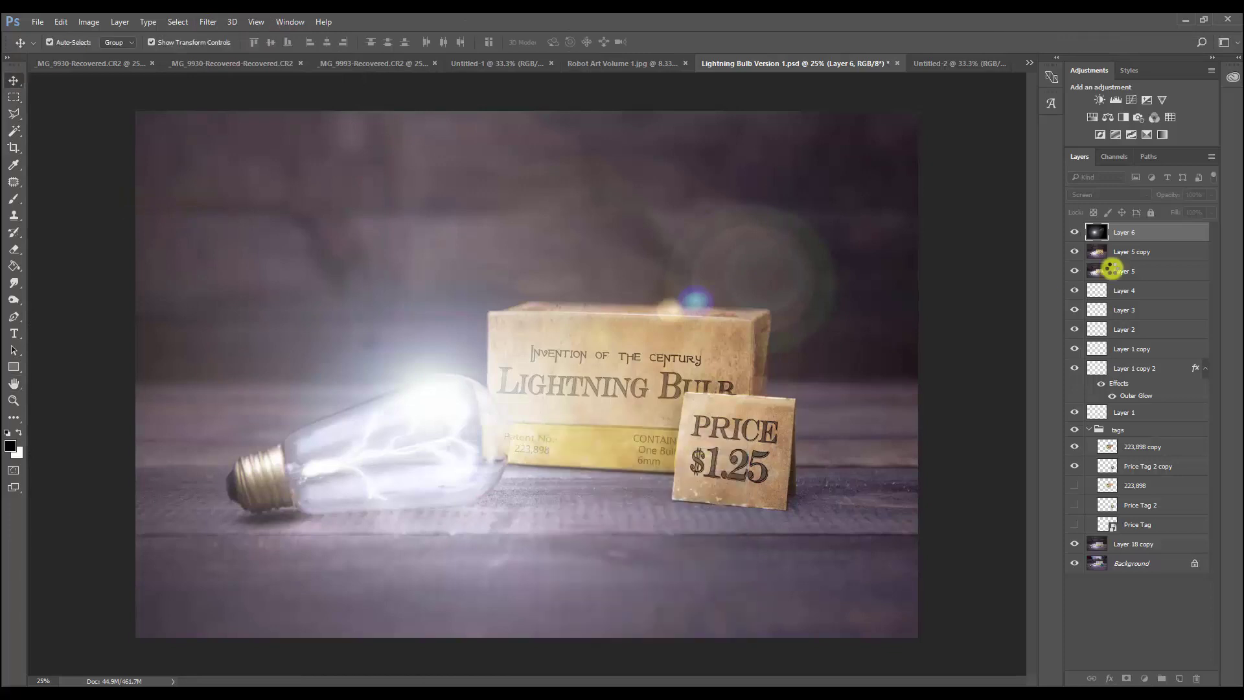
click(1207, 197)
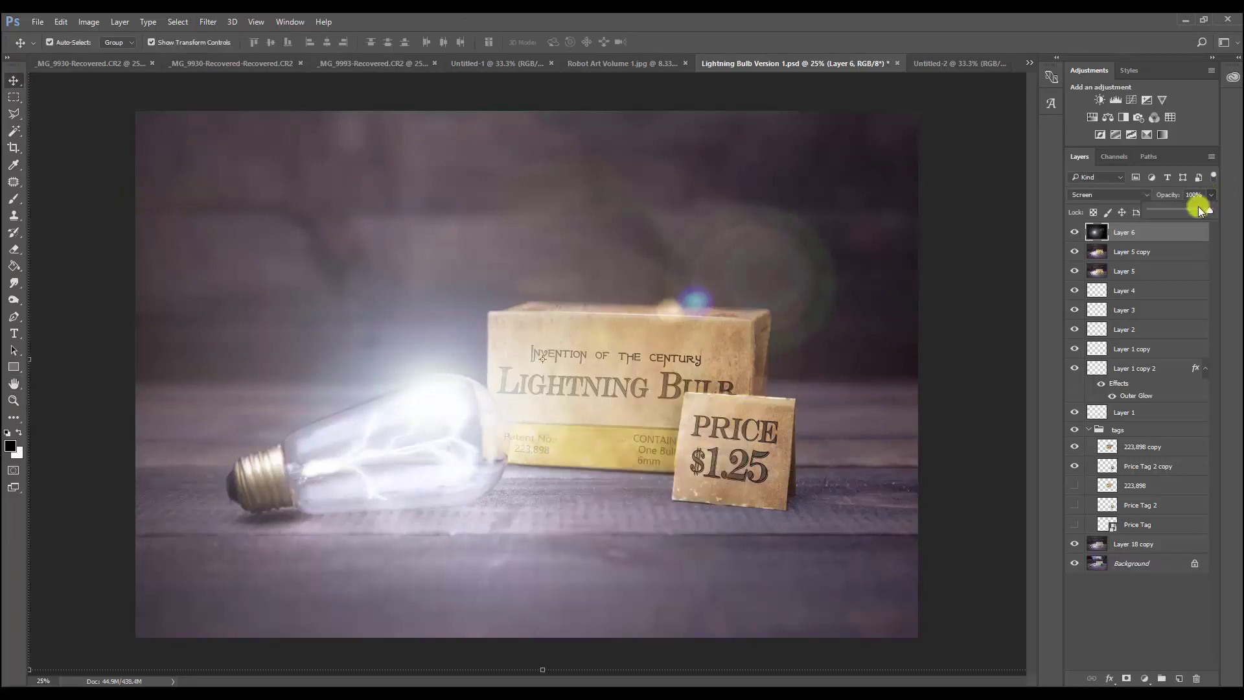
drag(1195, 209, 1191, 210)
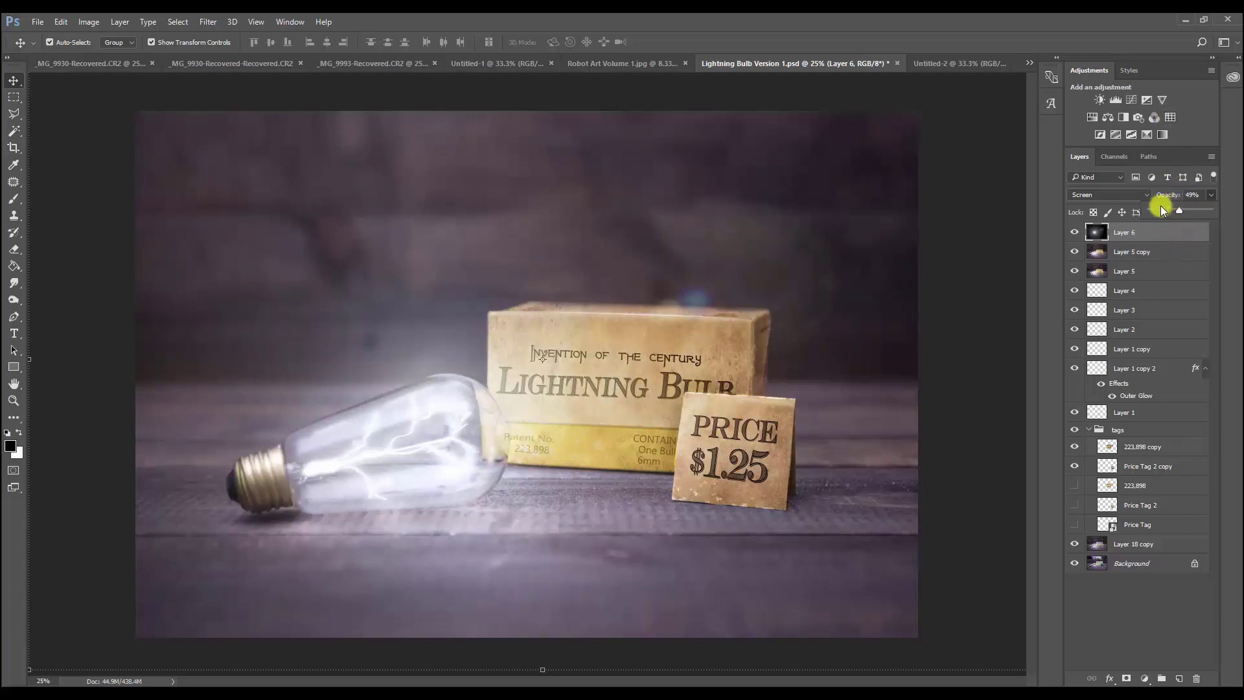
Add a Color Lookup adjustment layer above the flare layer and load the Kodak 5218 Kodak 2395 3D LUT.
click(1169, 121)
drag(732, 84, 937, 84)
click(927, 127)
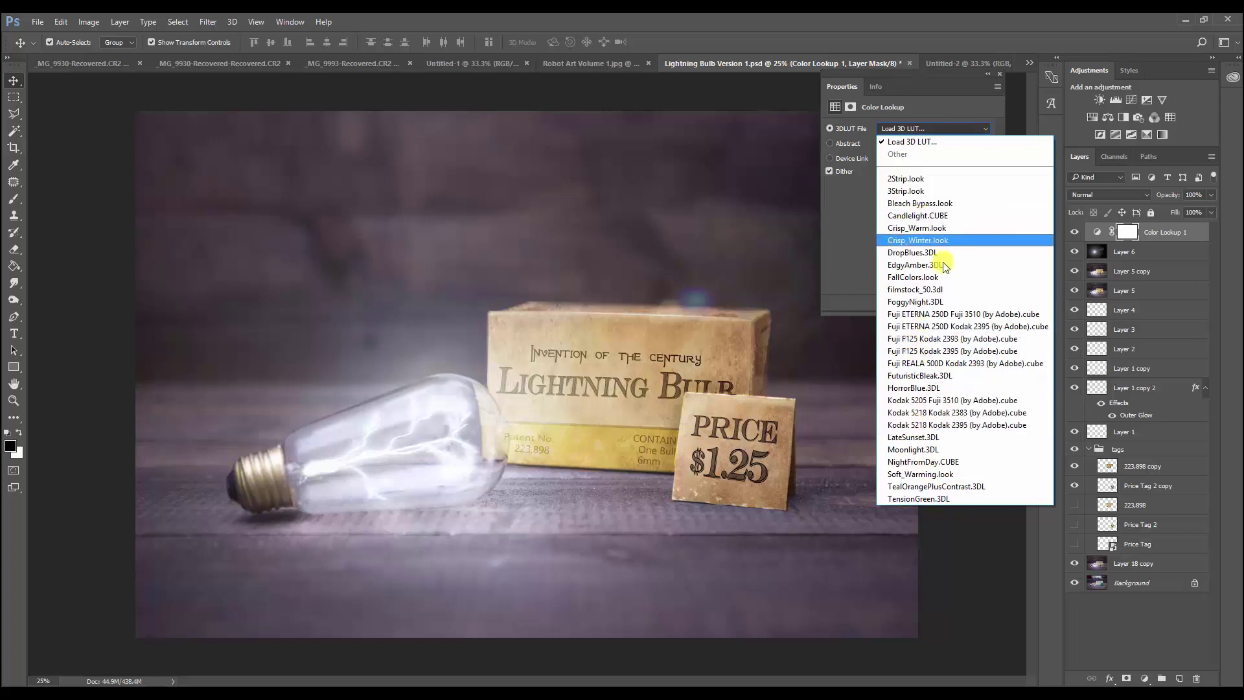
click(936, 425)
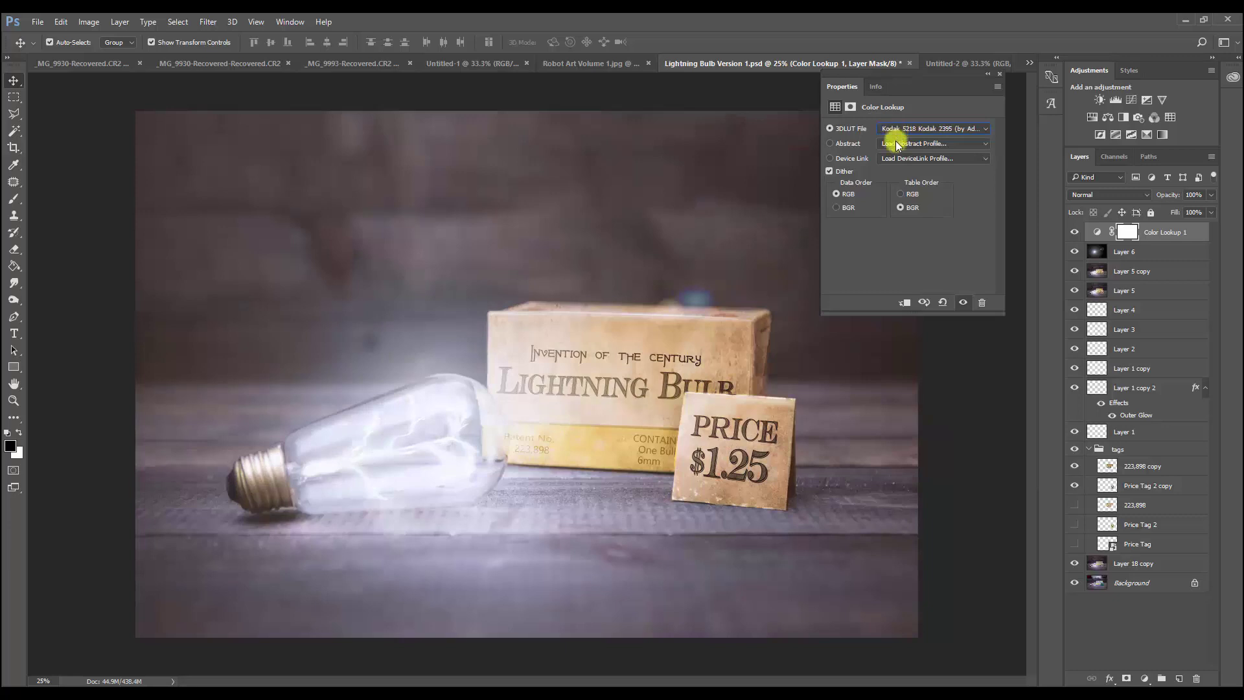
Try other 3D LUTs on the Color Lookup layer, from Kodak 5218 Kodak 2383 back through Fuji REALA 500D, FoggyNight and filmstock_50.
key(Up)
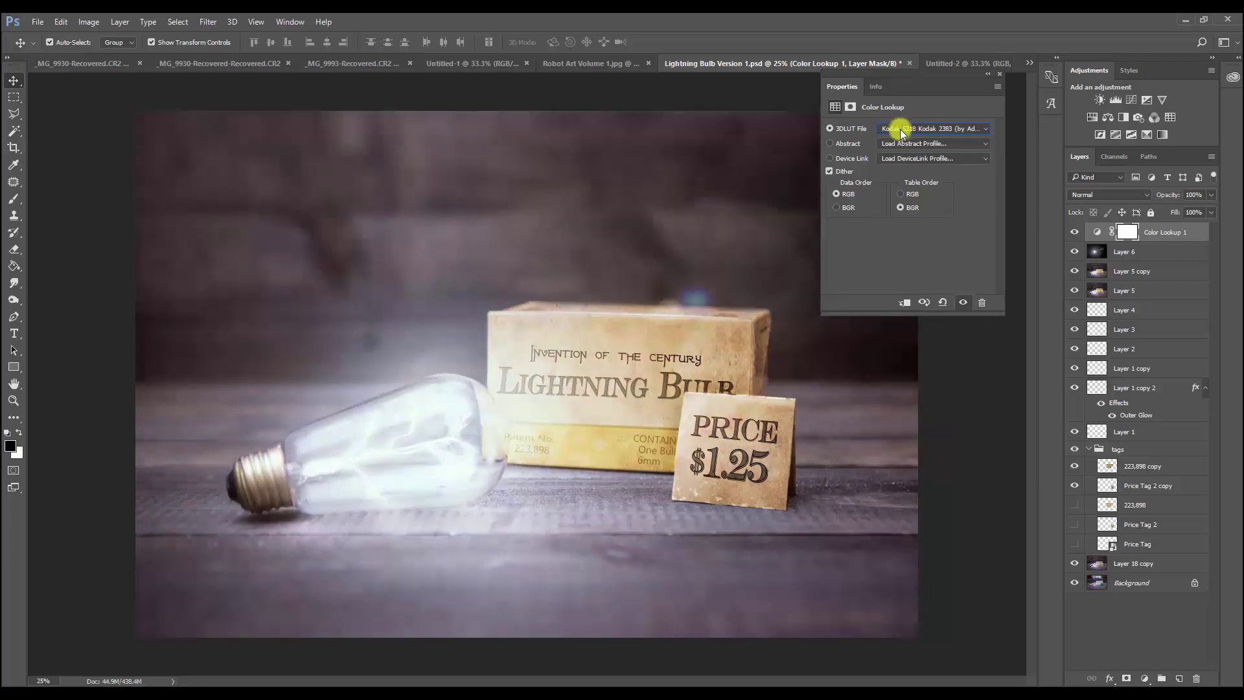
key(Up)
key(Up)
key(Up)
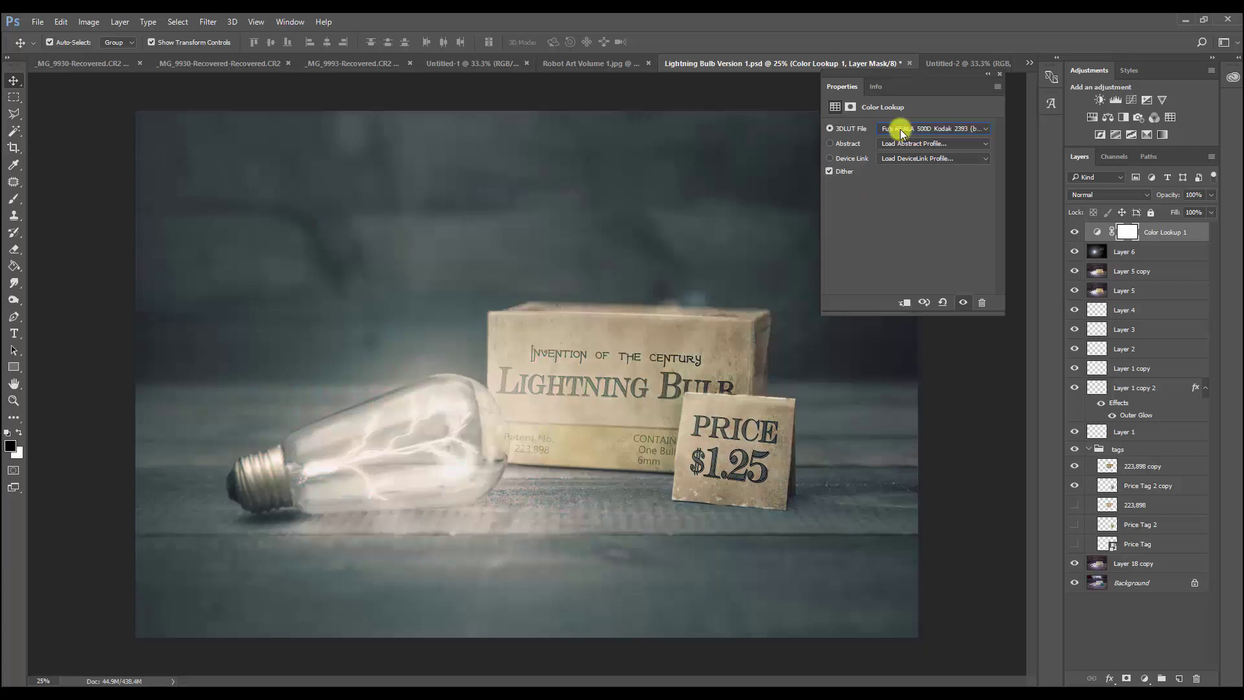
key(Up)
key(Down)
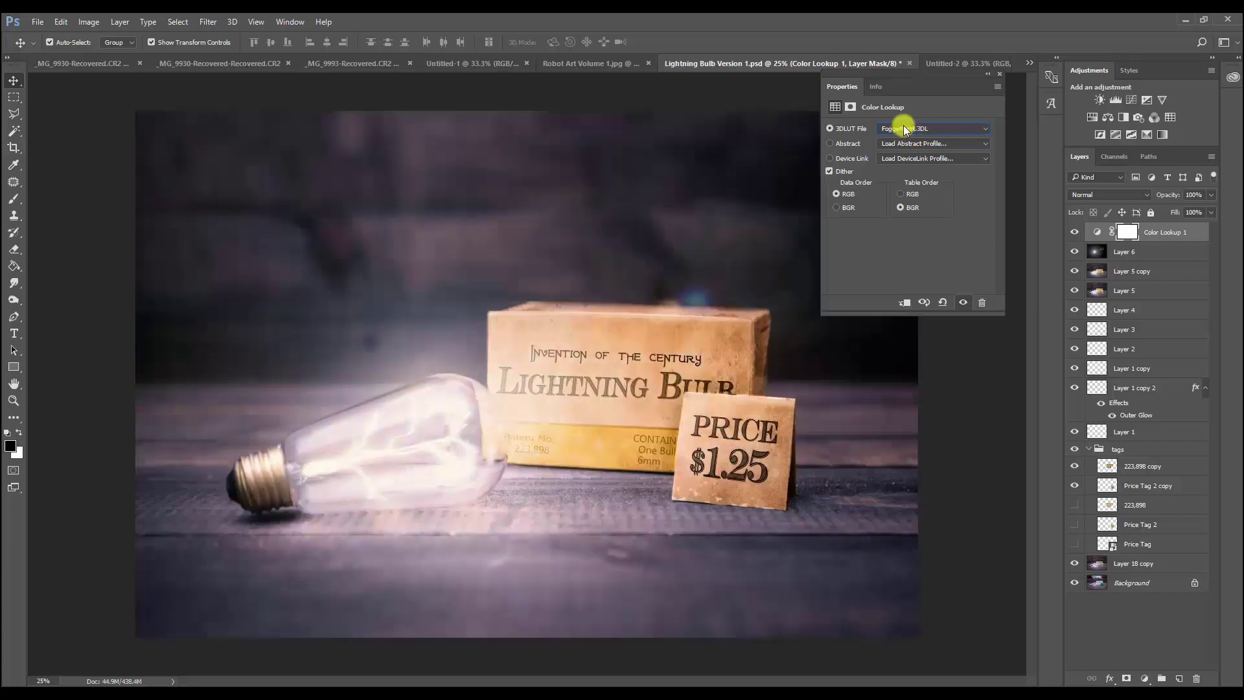
key(Up)
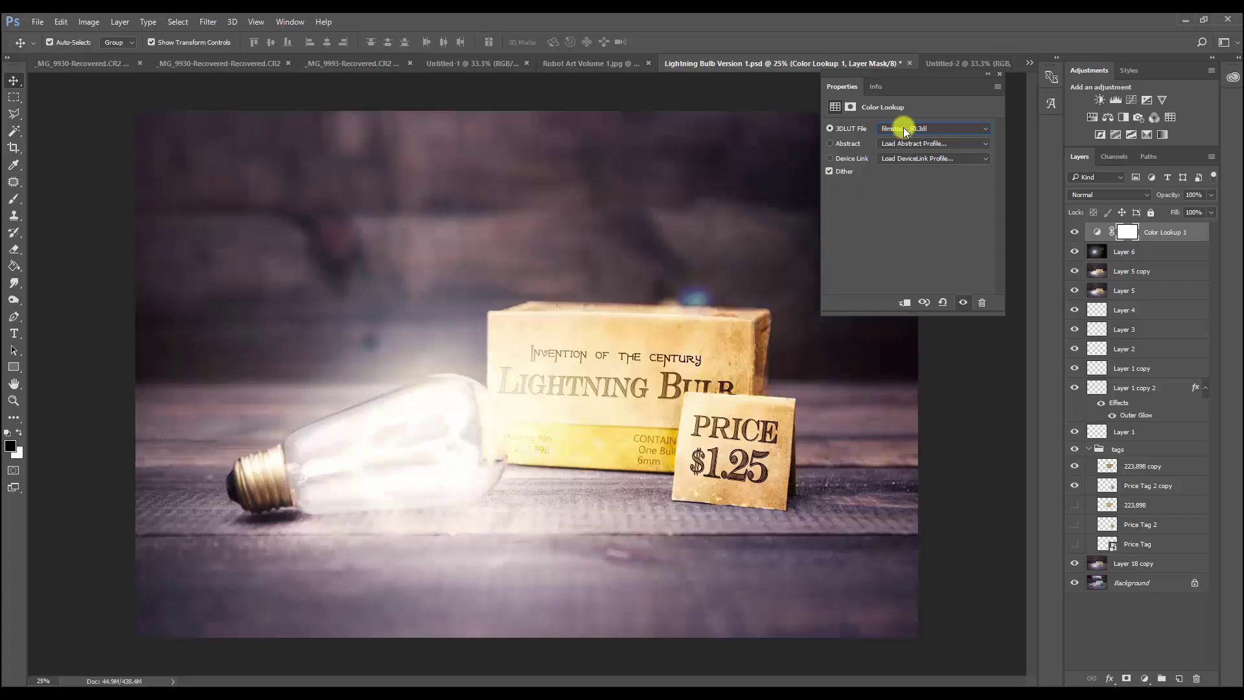
Apply the Candlelight.CUBE LUT with the Color Lookup layer at 37% opacity, and compare the image with the layer hidden and shown.
click(906, 130)
click(899, 204)
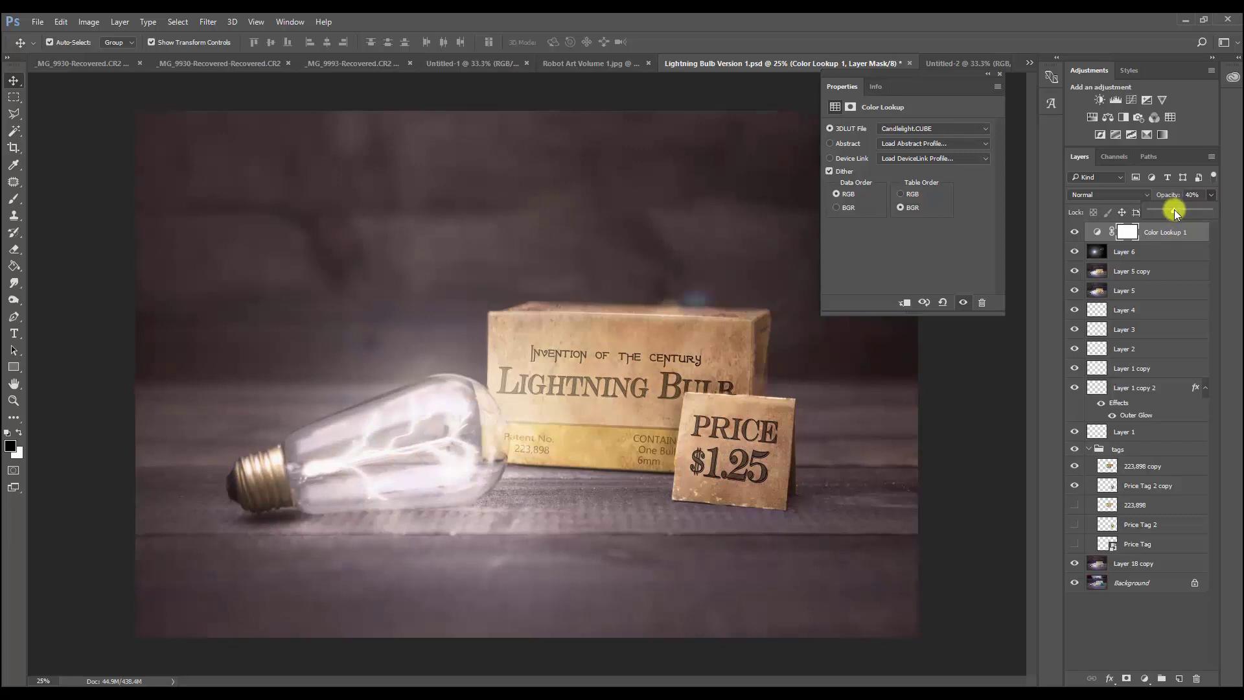
click(1075, 233)
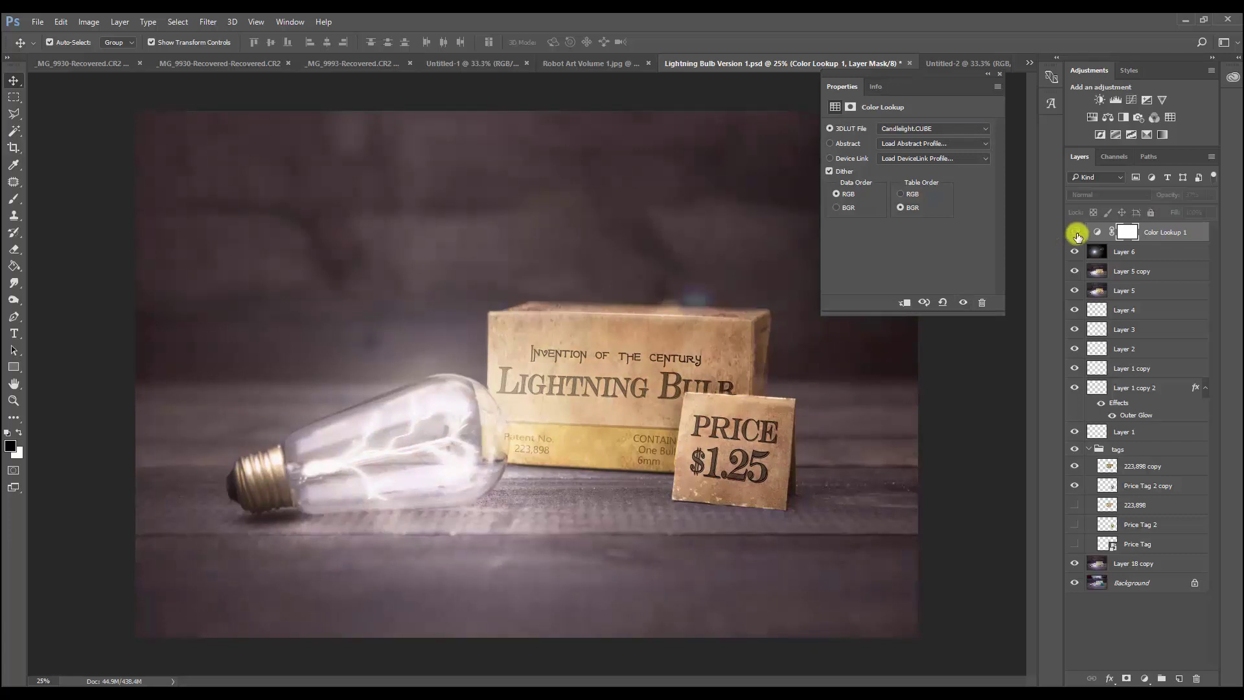
click(1075, 233)
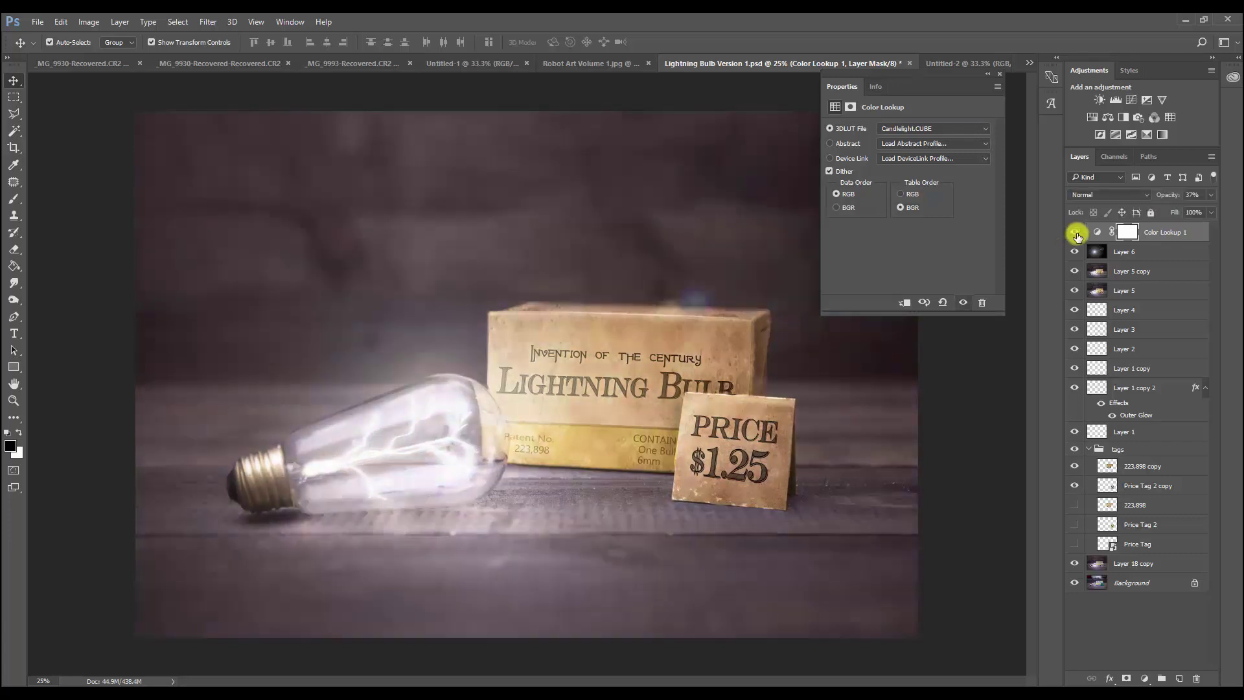
Compare the Color Lookup layer's 3D LUTs from Crisp_Warm through NightFromDay, and settle on Crisp_Warm.look.
click(926, 129)
click(935, 231)
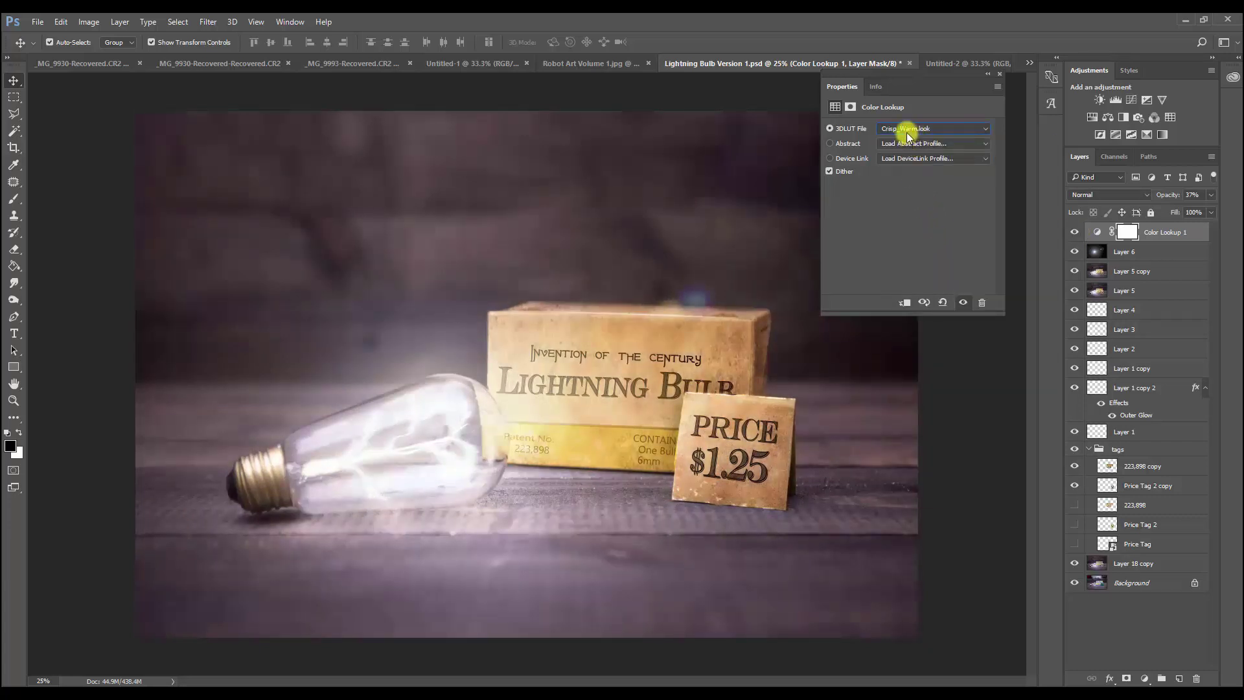
key(Down)
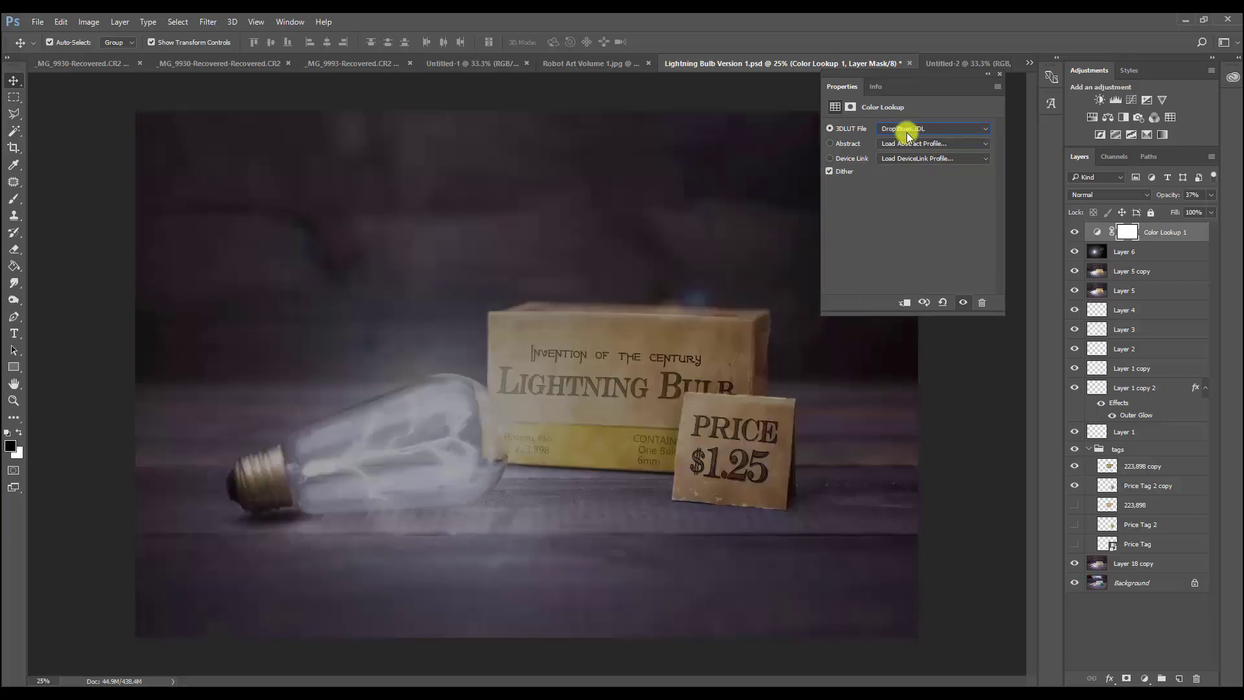
key(Down)
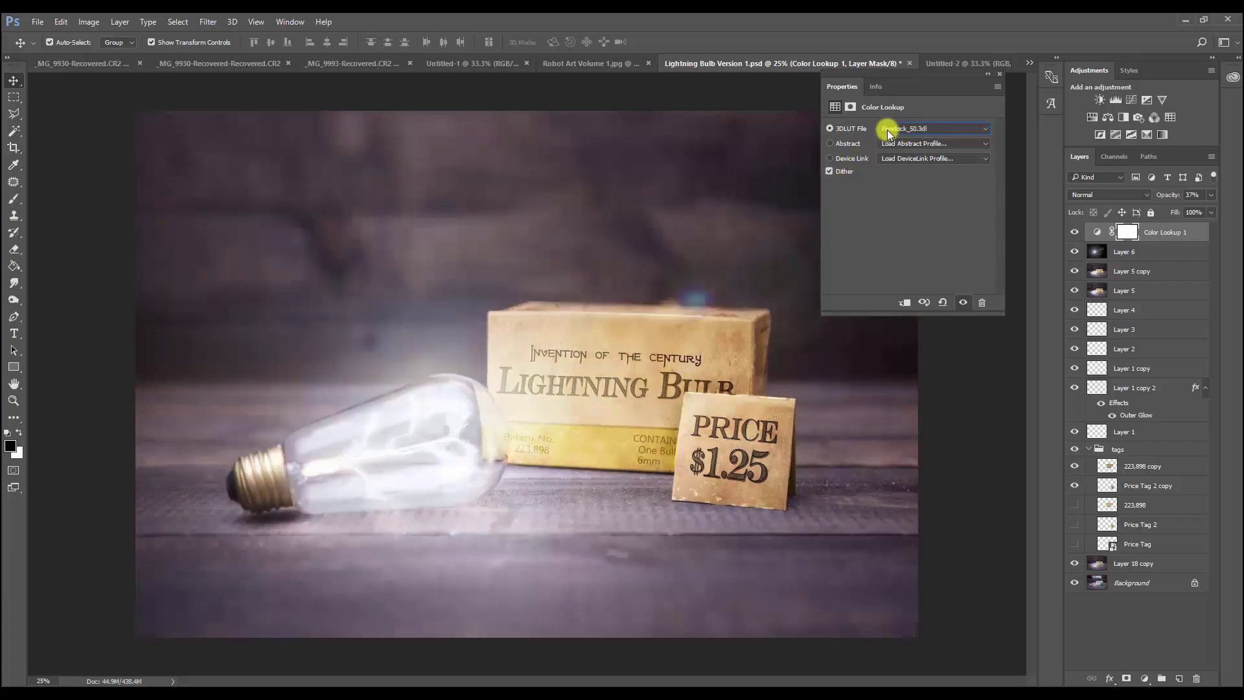
key(Down)
key(Down)
key(Down)
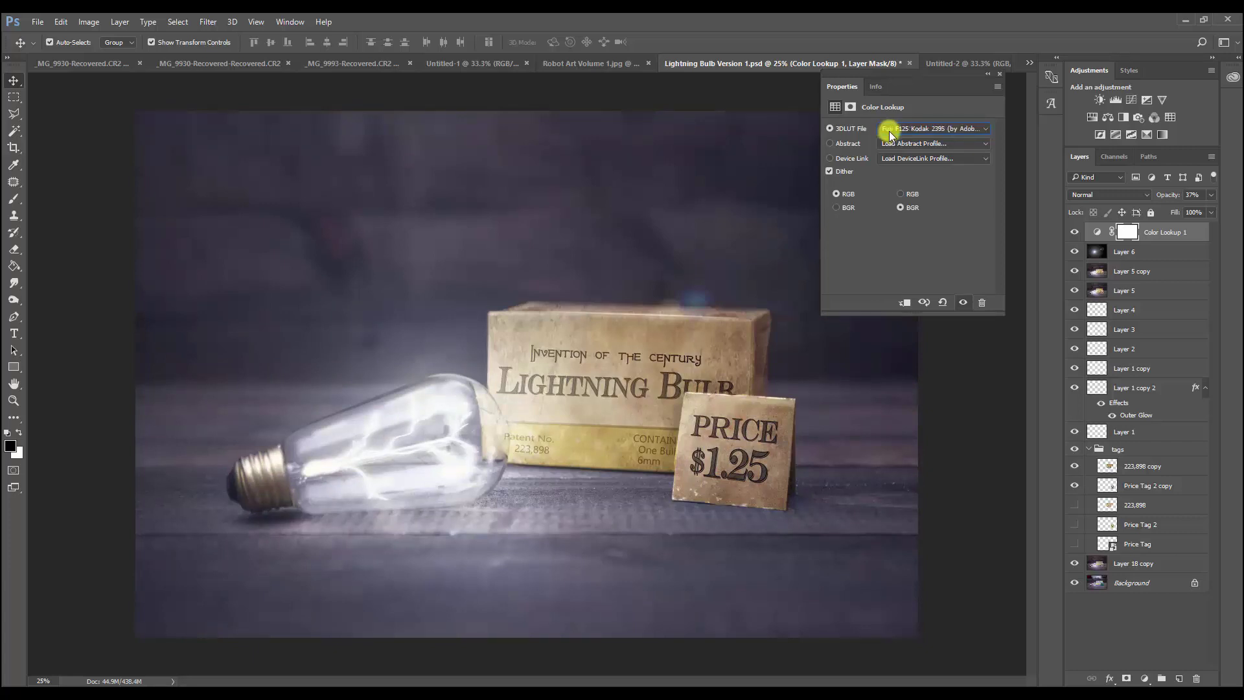
key(Down)
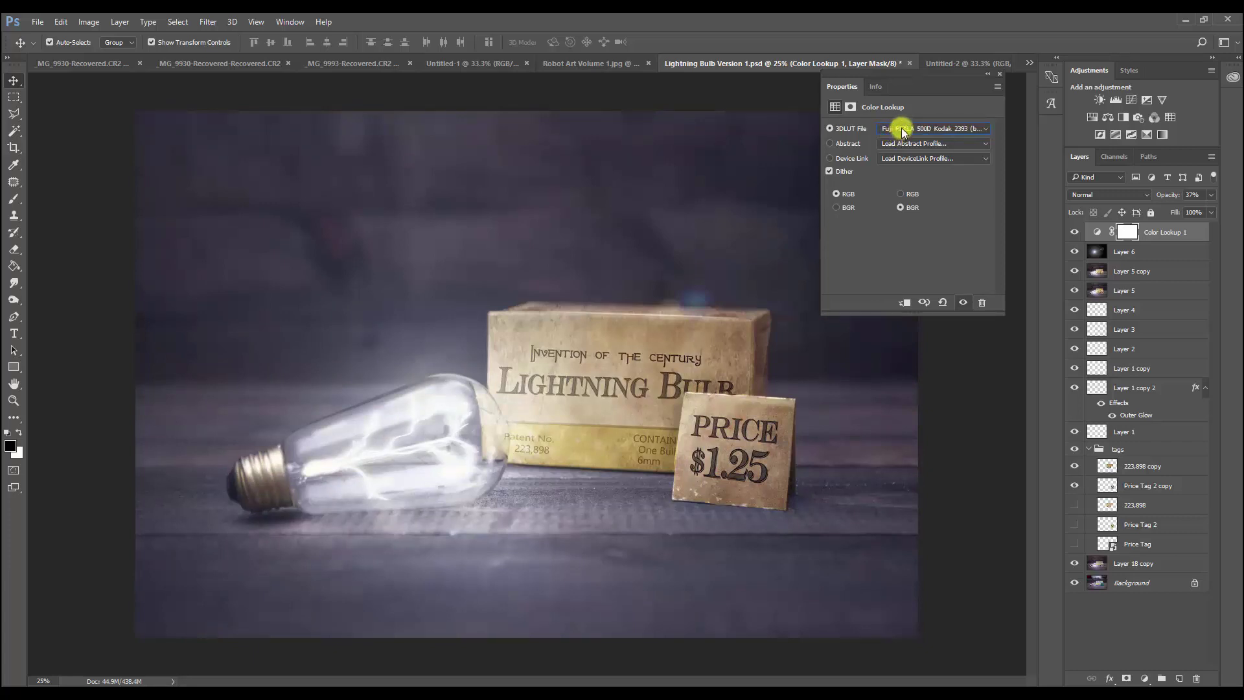
key(Down)
key(Down)
key(Down)
key(Down)
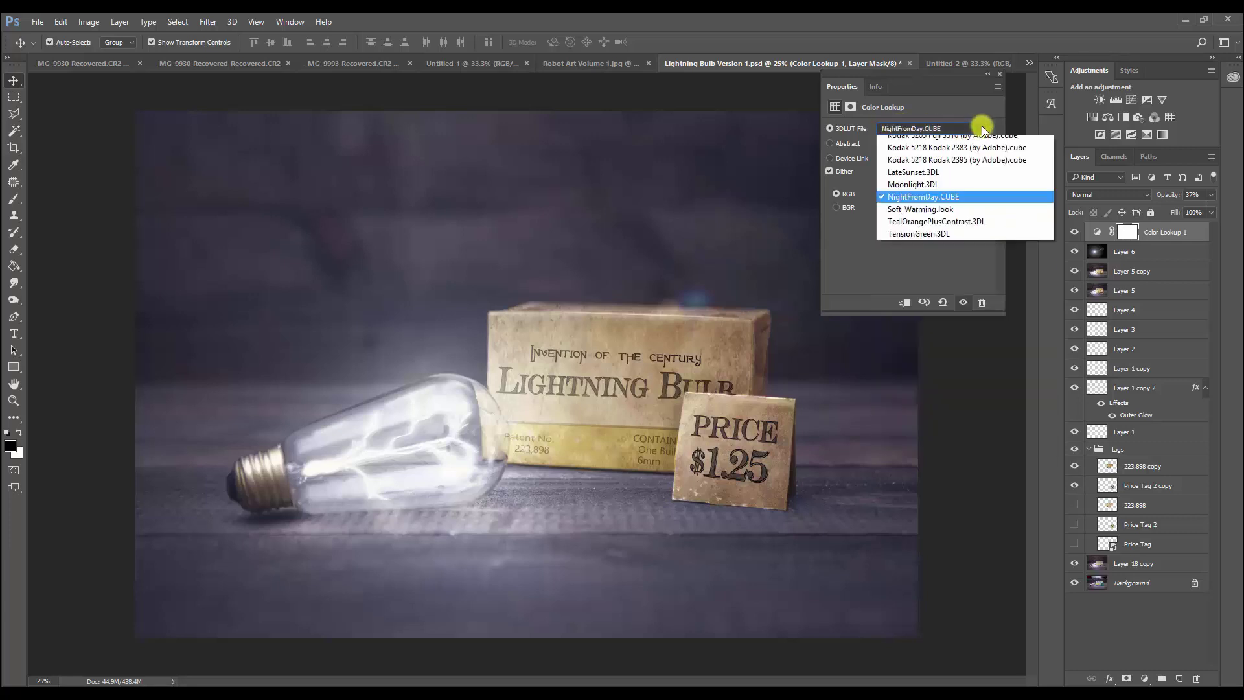
click(978, 124)
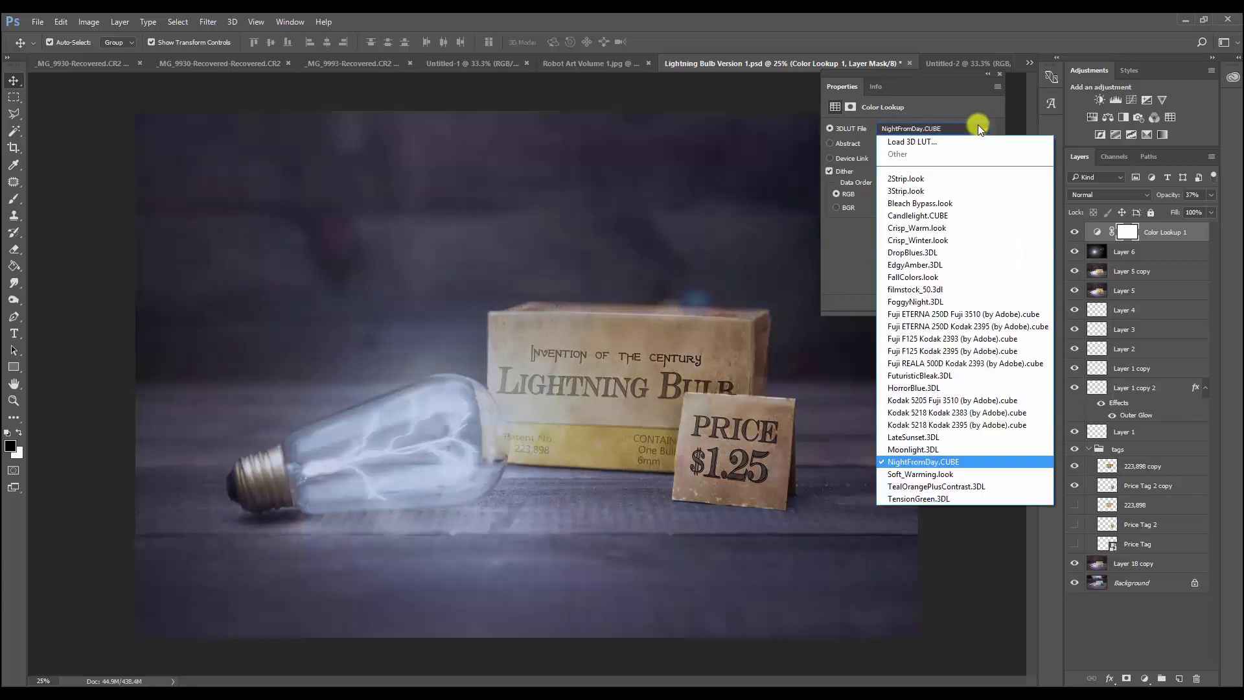
click(929, 228)
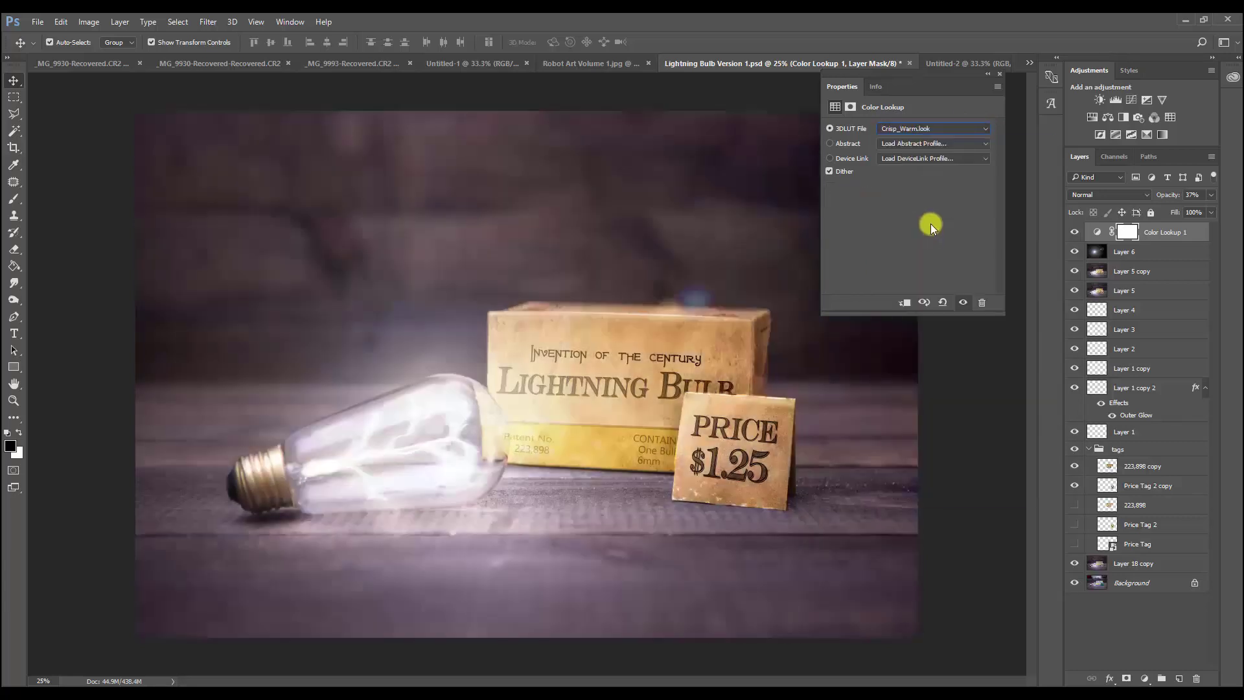
Compare the image with the Color Lookup layer hidden and shown, and put away its settings.
click(1071, 232)
click(1073, 233)
click(1073, 234)
click(1072, 234)
click(989, 74)
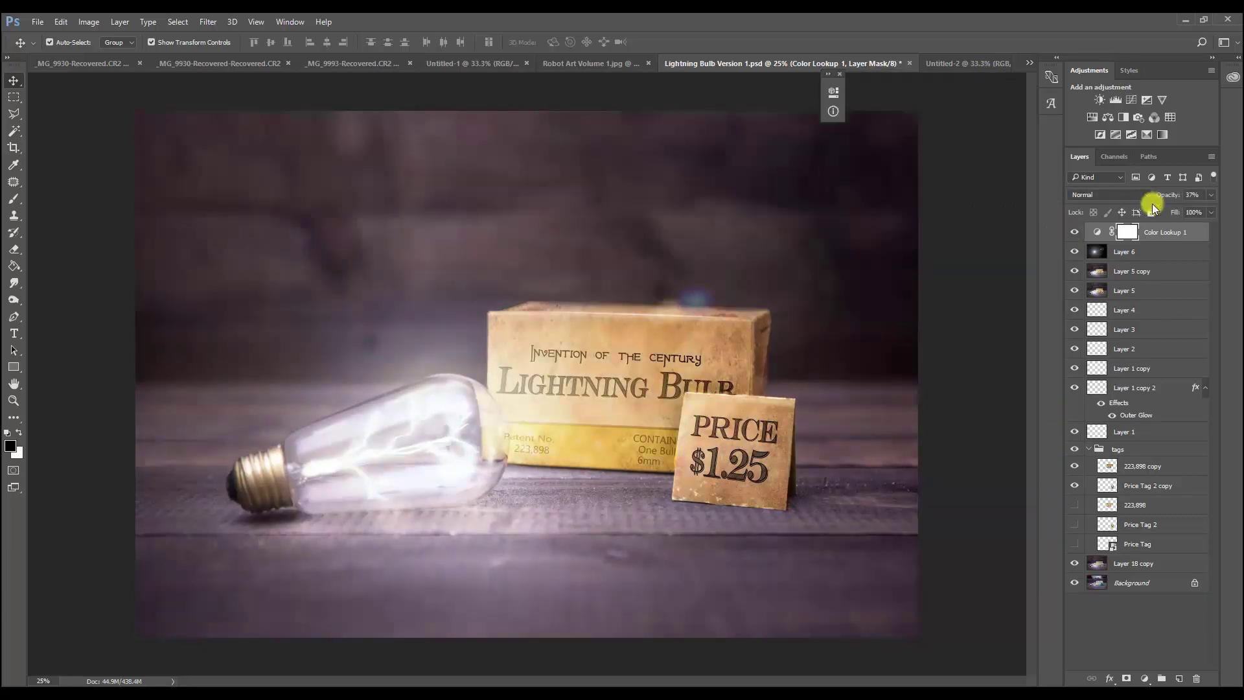
Add a Levels adjustment layer above the Color Lookup layer with black input 13 and midtones 0.85.
click(1114, 100)
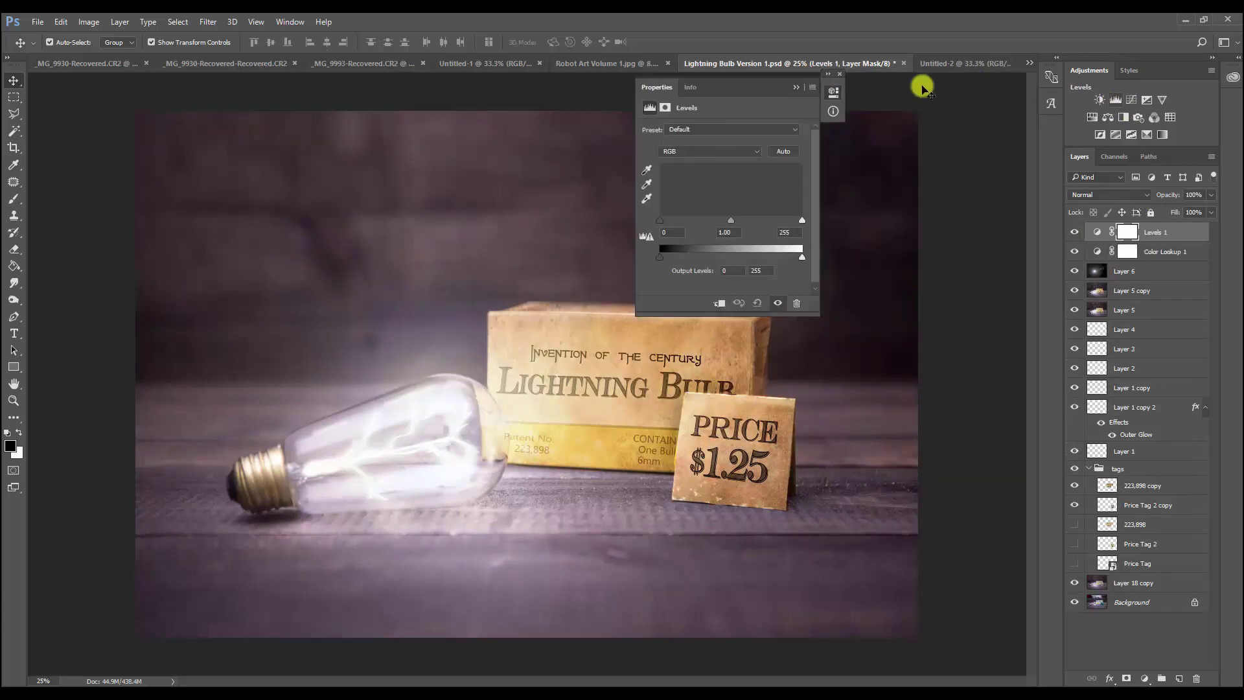
drag(735, 220, 738, 221)
drag(662, 221, 666, 223)
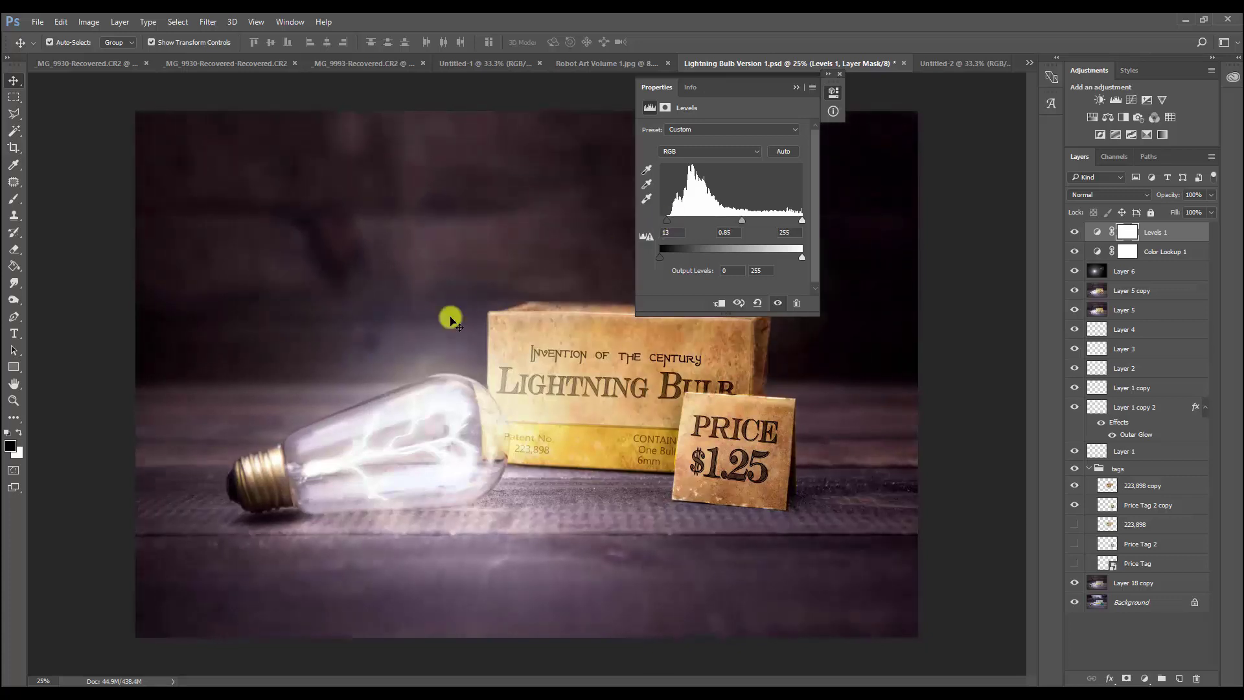
click(796, 87)
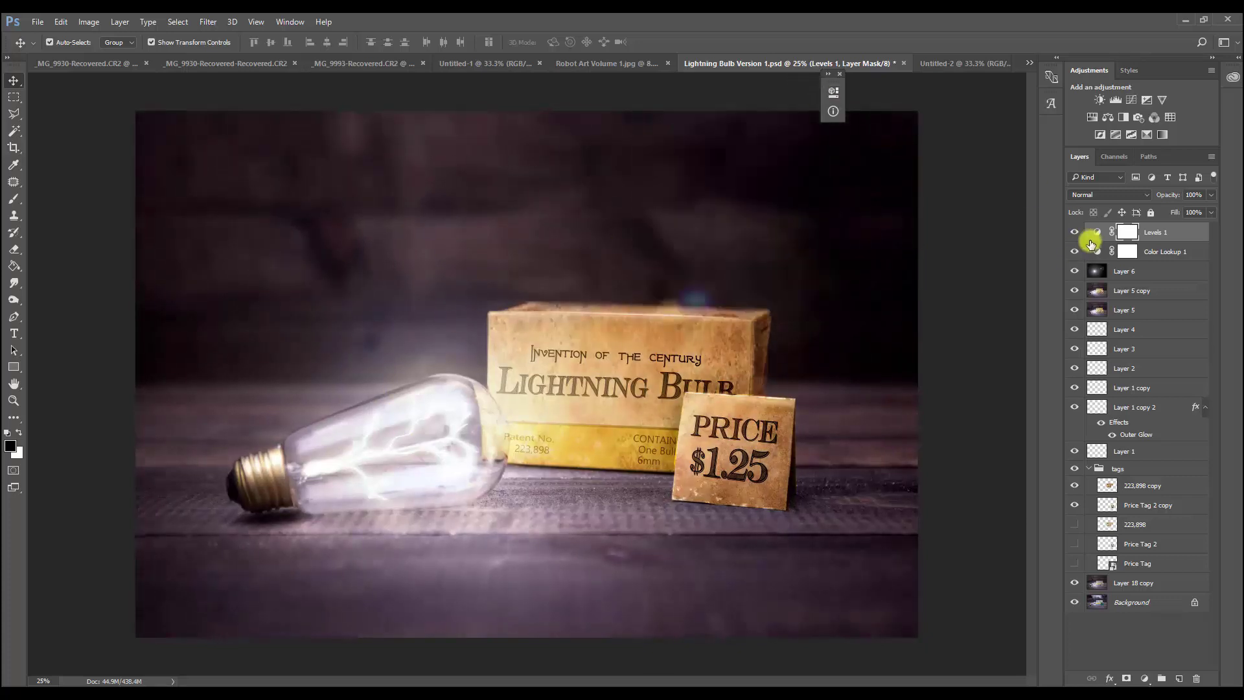
Paint black on the Levels mask over the box and bulb with a 3000 px brush to remove the darkening there.
click(14, 199)
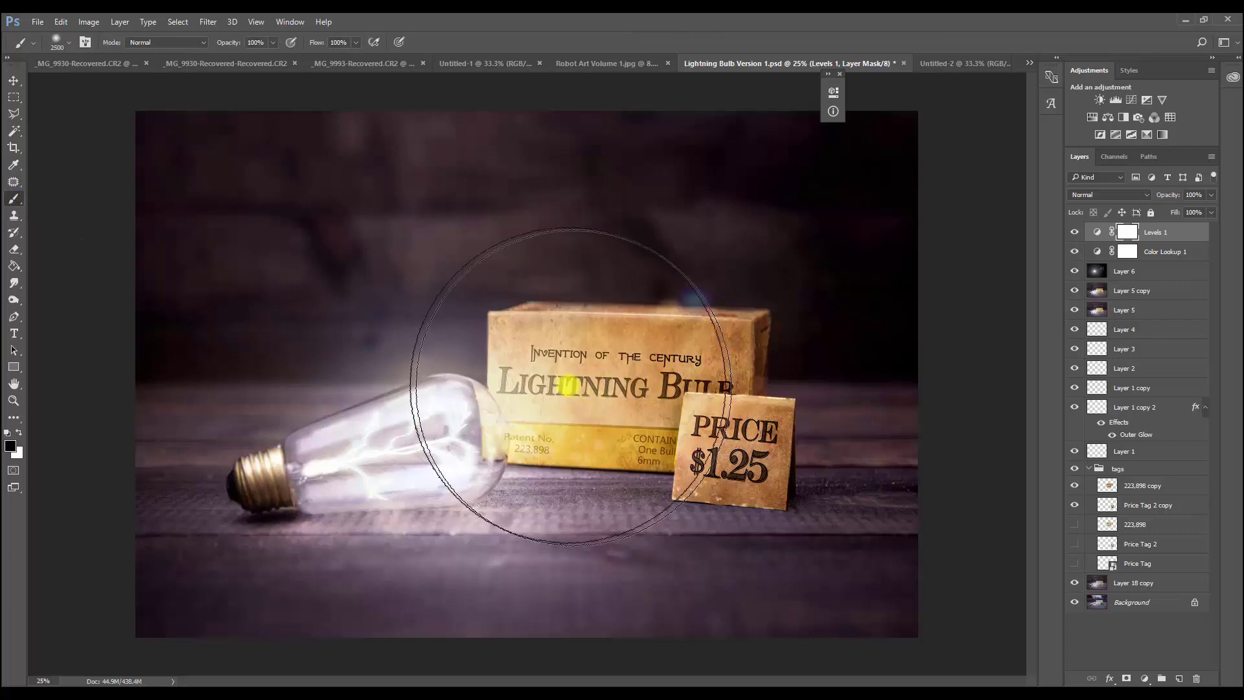
key(bracketright)
key(bracketright)
key(bracketright)
key(bracketright)
key(bracketright)
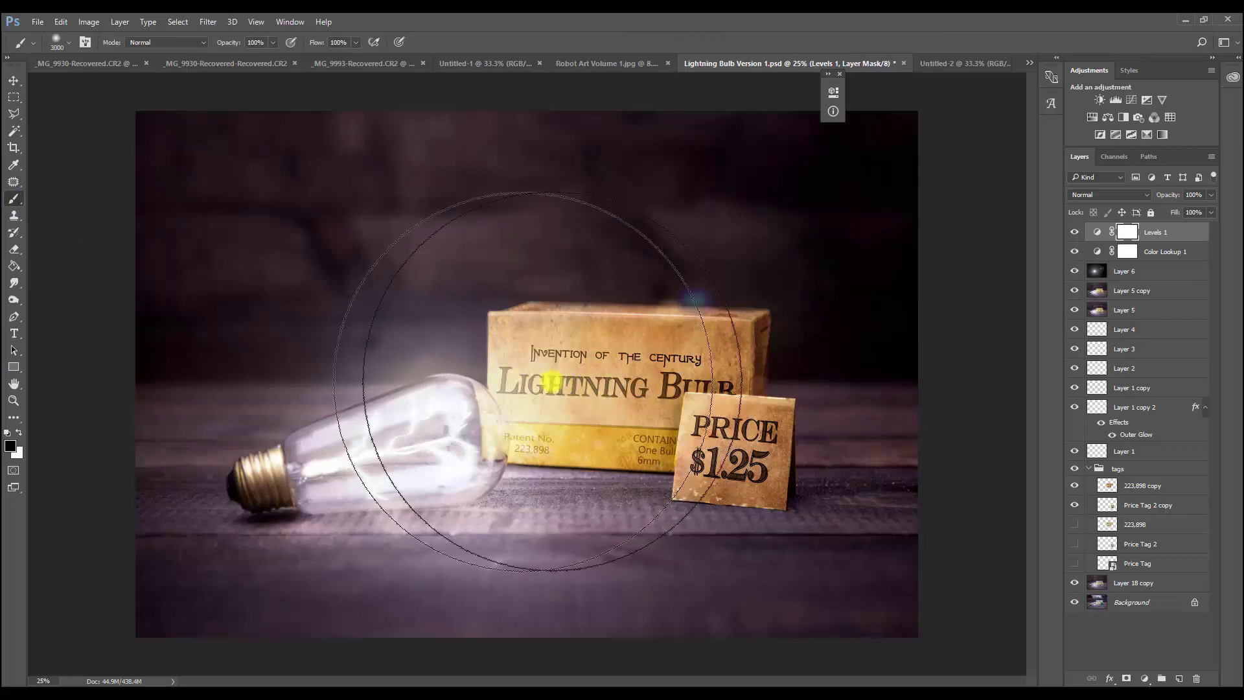
click(561, 384)
mouse_move(620, 374)
mouse_down()
mouse_move(515, 436)
mouse_move(425, 455)
mouse_move(436, 414)
mouse_up()
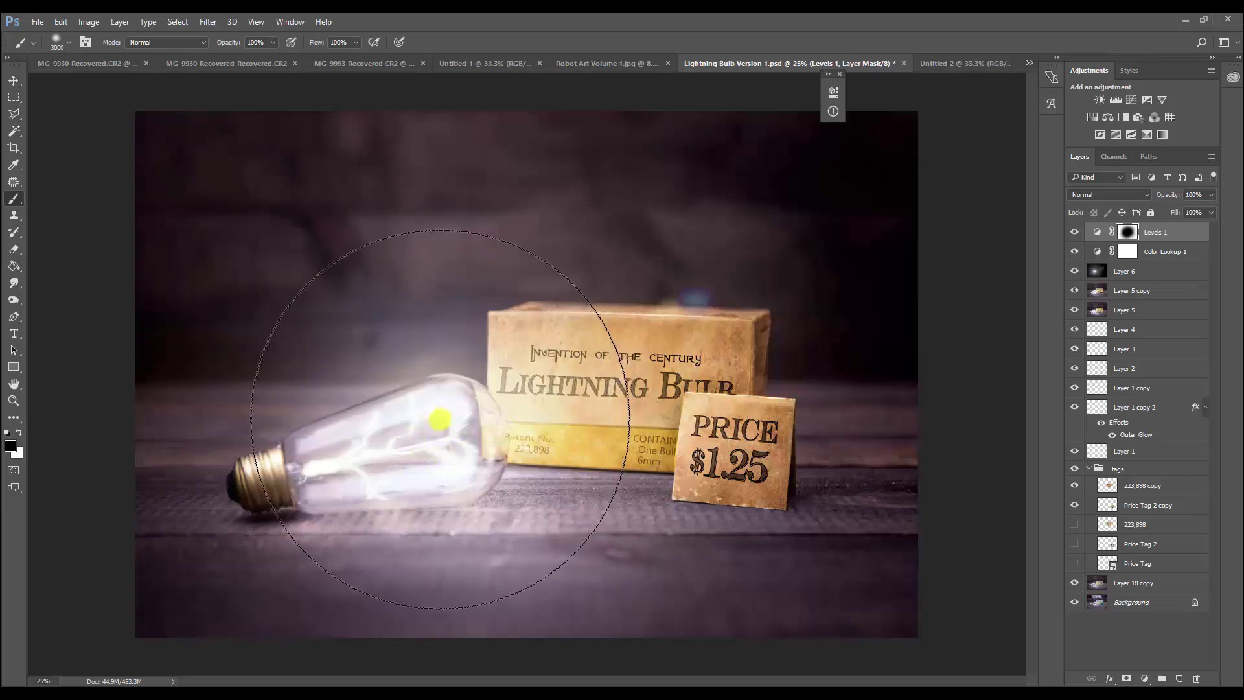
Lower the brush opacity to 23% and paint the Levels mask around the bulb and box to soften the vignette.
click(273, 43)
drag(276, 58, 226, 60)
mouse_move(302, 241)
mouse_down()
mouse_move(353, 329)
mouse_move(394, 307)
mouse_move(644, 334)
mouse_move(720, 308)
mouse_move(766, 336)
mouse_move(779, 386)
mouse_move(813, 394)
mouse_move(831, 371)
mouse_move(777, 328)
mouse_move(757, 345)
mouse_move(718, 325)
mouse_move(759, 325)
mouse_move(792, 353)
mouse_move(718, 343)
mouse_move(742, 279)
mouse_move(668, 361)
mouse_move(534, 395)
mouse_move(528, 425)
mouse_move(493, 431)
mouse_move(608, 418)
mouse_move(594, 398)
mouse_move(544, 444)
mouse_move(578, 438)
mouse_move(536, 410)
mouse_move(584, 383)
mouse_move(521, 411)
mouse_move(658, 397)
mouse_move(524, 402)
mouse_move(586, 397)
mouse_move(732, 326)
mouse_move(470, 367)
mouse_move(689, 333)
mouse_move(474, 355)
mouse_move(467, 373)
mouse_move(639, 369)
mouse_move(589, 330)
mouse_move(528, 356)
mouse_move(550, 421)
mouse_move(499, 378)
mouse_move(572, 383)
mouse_move(534, 312)
mouse_move(388, 376)
mouse_move(497, 382)
mouse_move(440, 387)
mouse_move(403, 371)
mouse_move(456, 395)
mouse_move(525, 404)
mouse_move(557, 382)
mouse_move(278, 339)
mouse_move(326, 360)
mouse_move(274, 361)
mouse_move(281, 372)
mouse_move(422, 372)
mouse_move(544, 247)
mouse_move(646, 345)
mouse_up()
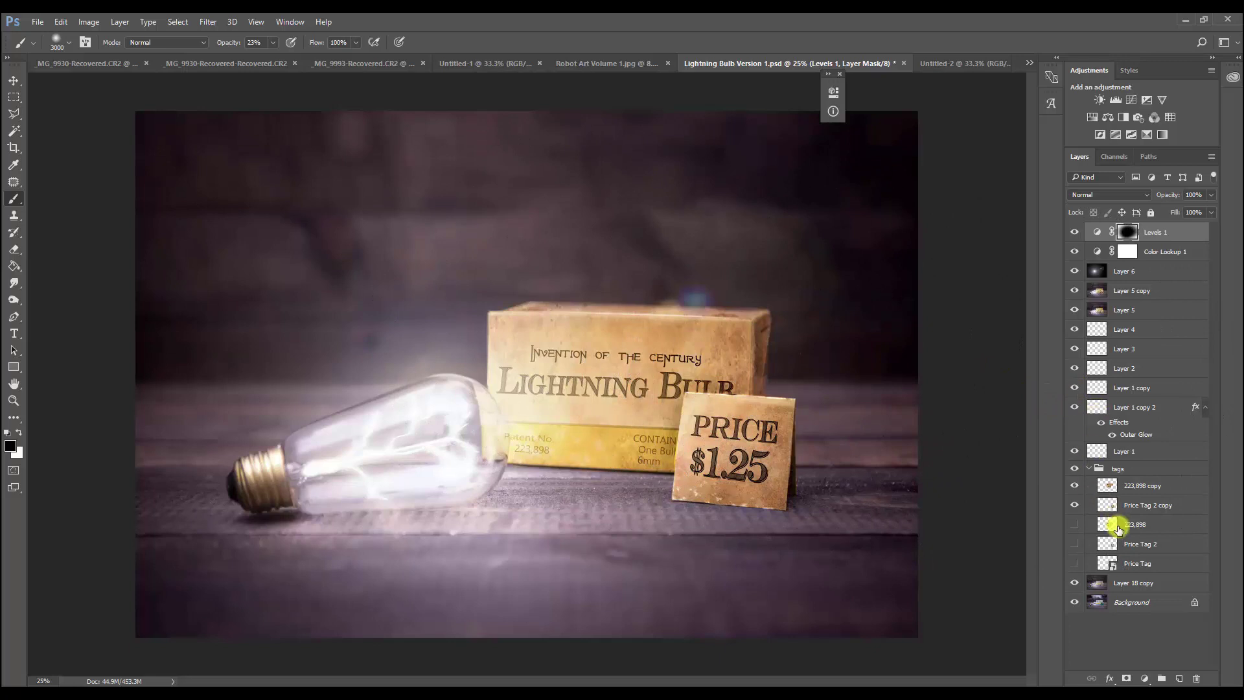
Group all layers above the Background into Group 1, and toggle the group's visibility to compare the edit with the original photo.
shift+click(1144, 564)
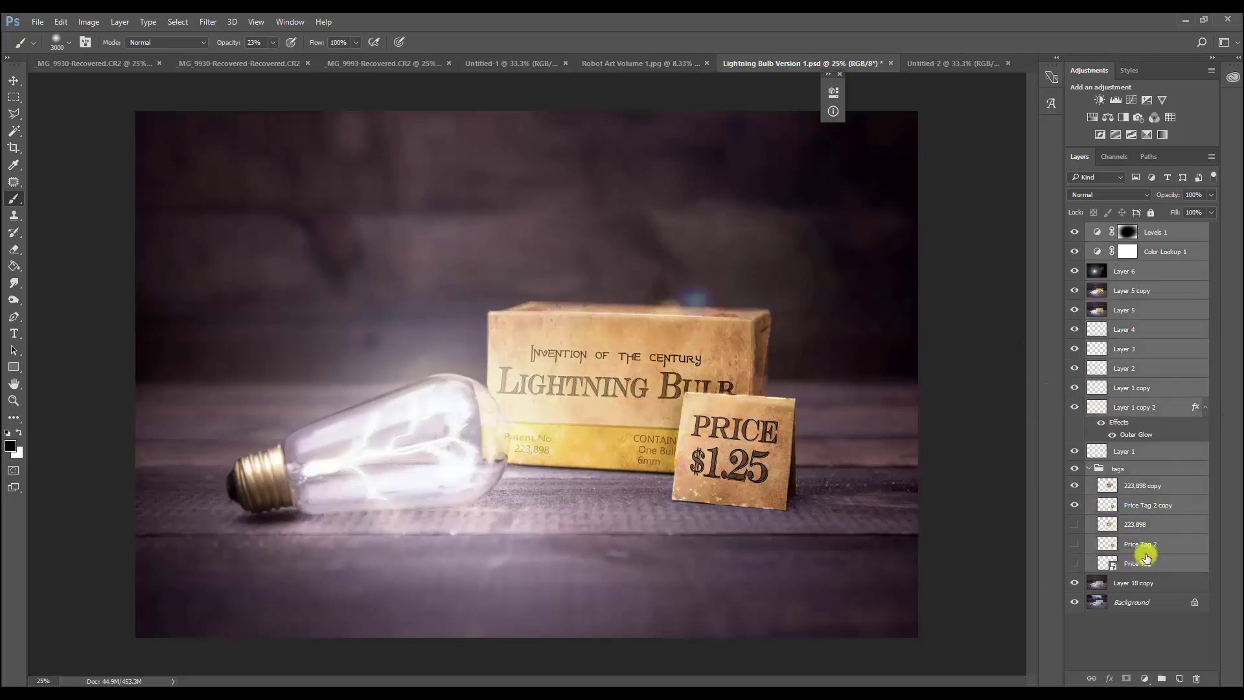
shift+click(1138, 578)
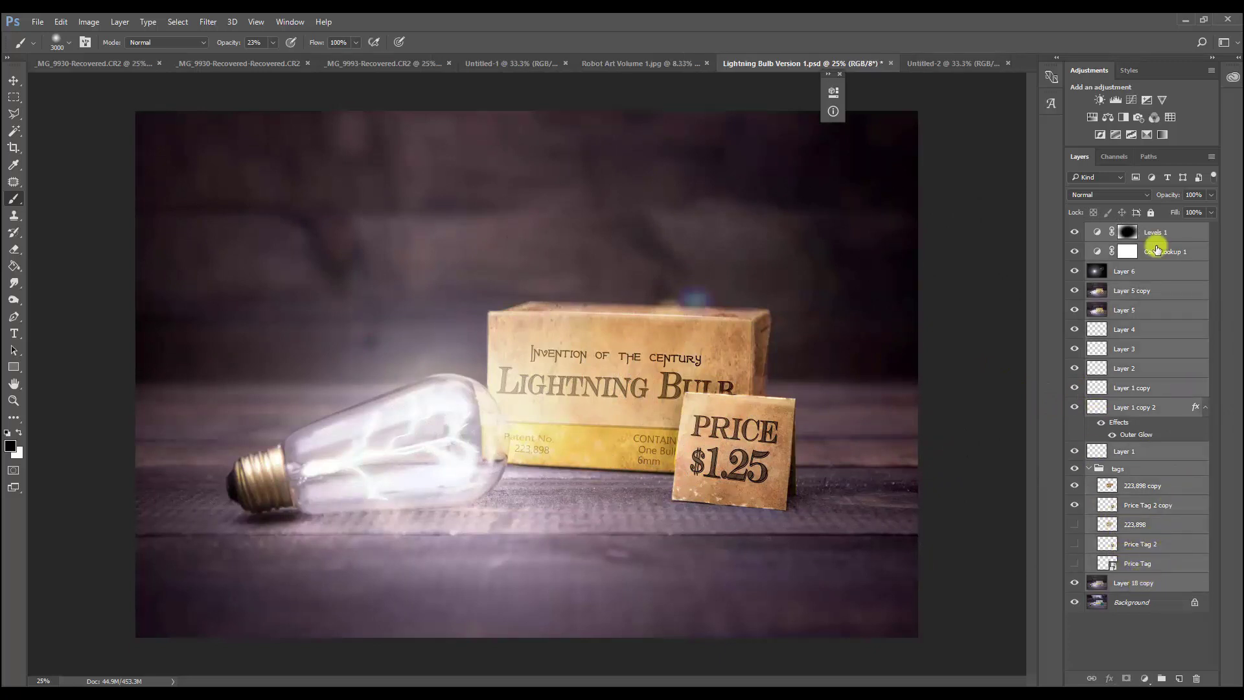
click(1212, 156)
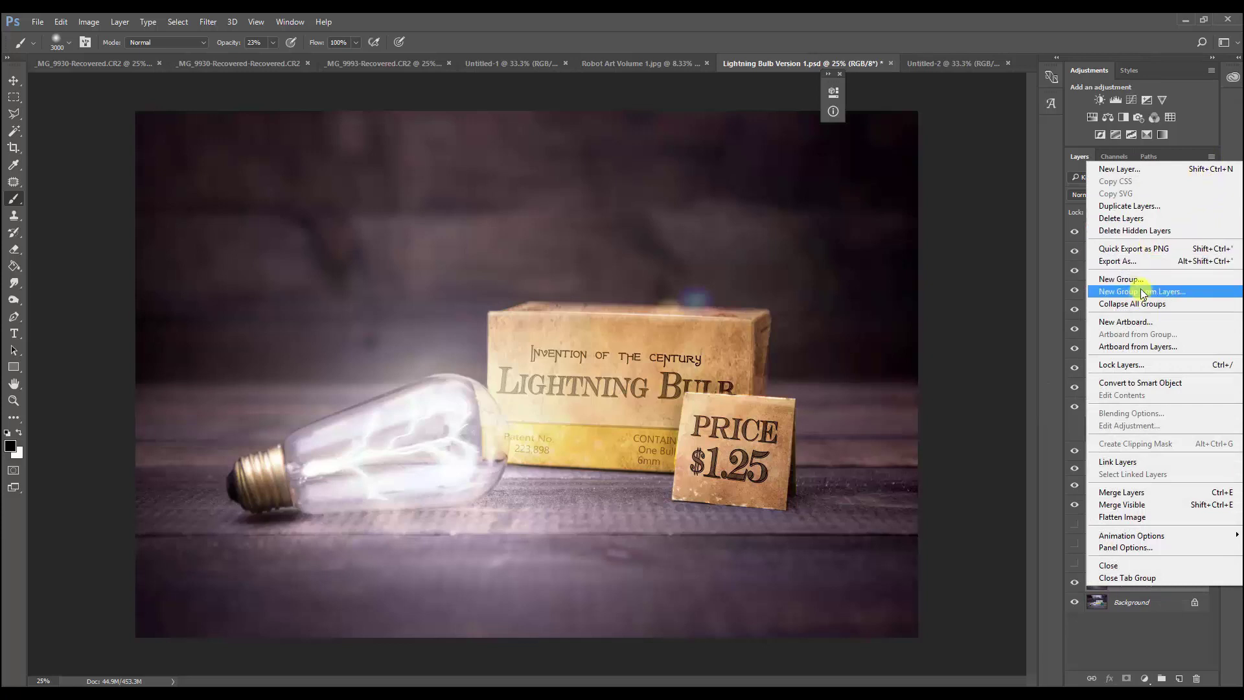
click(1140, 292)
click(841, 271)
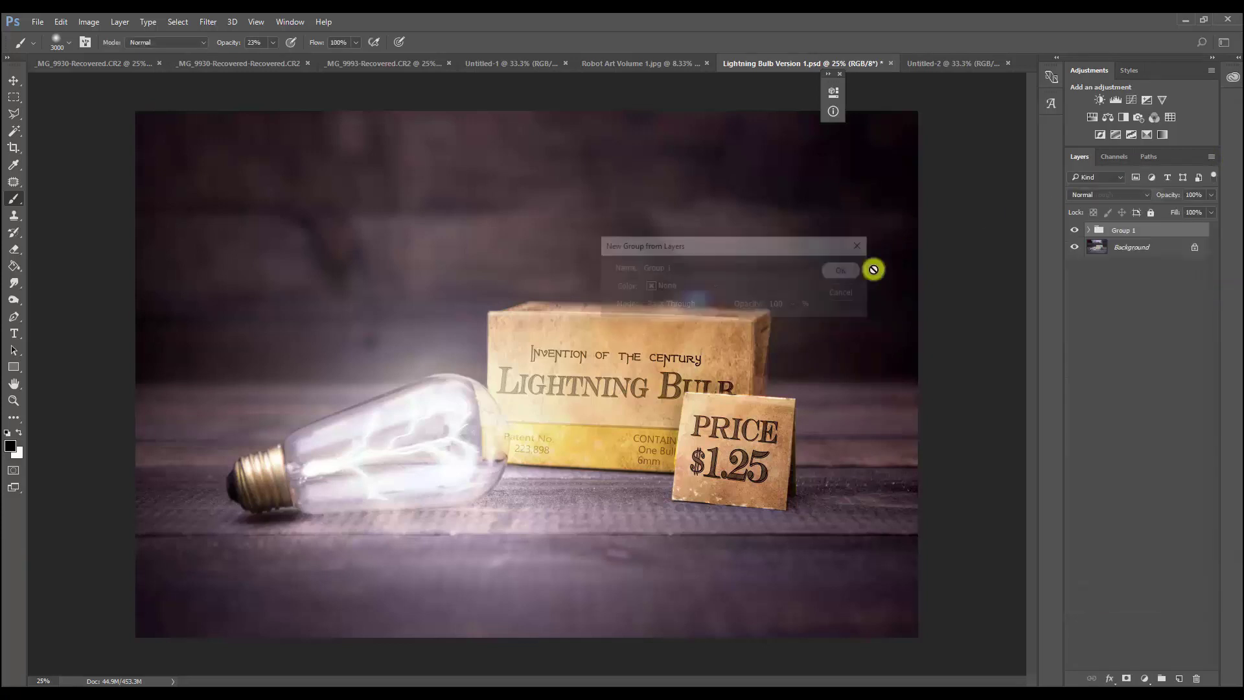
click(1078, 231)
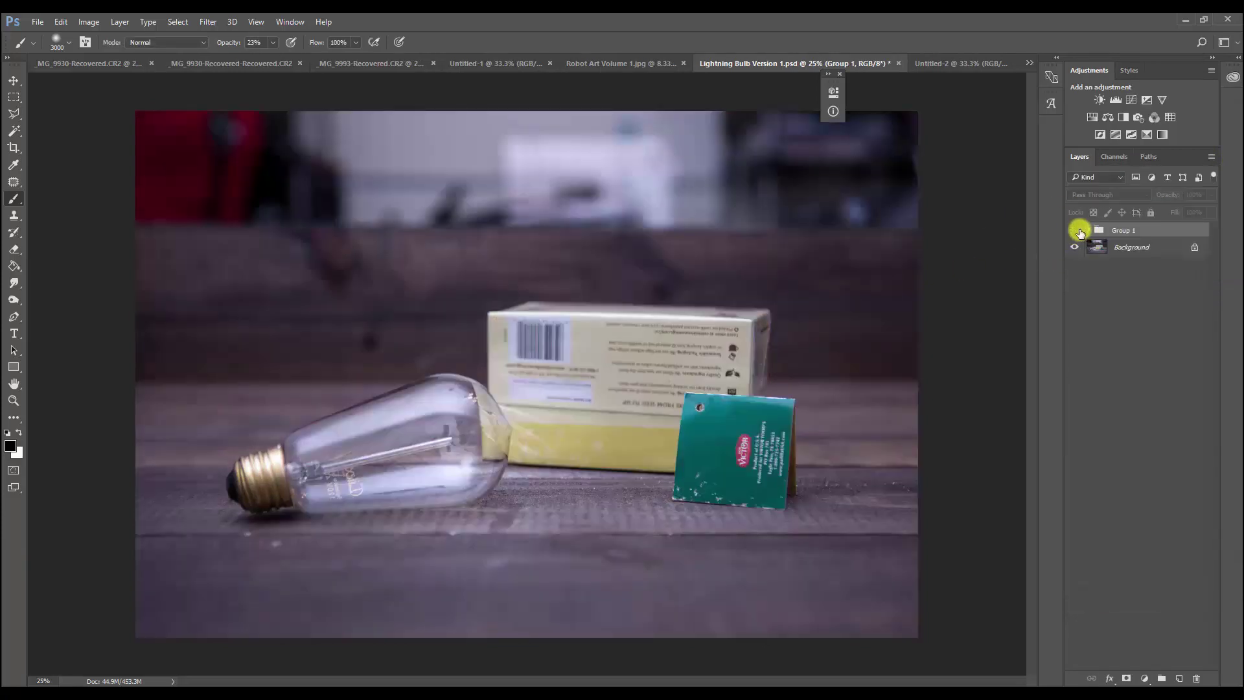
click(1076, 231)
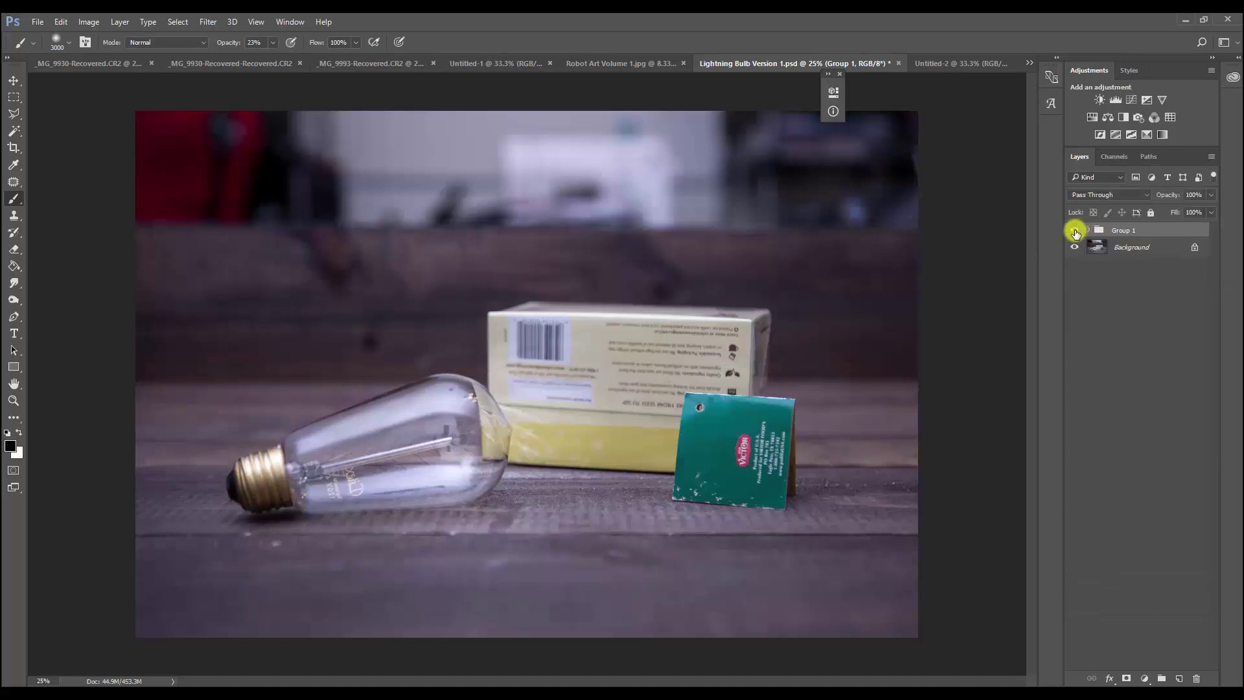